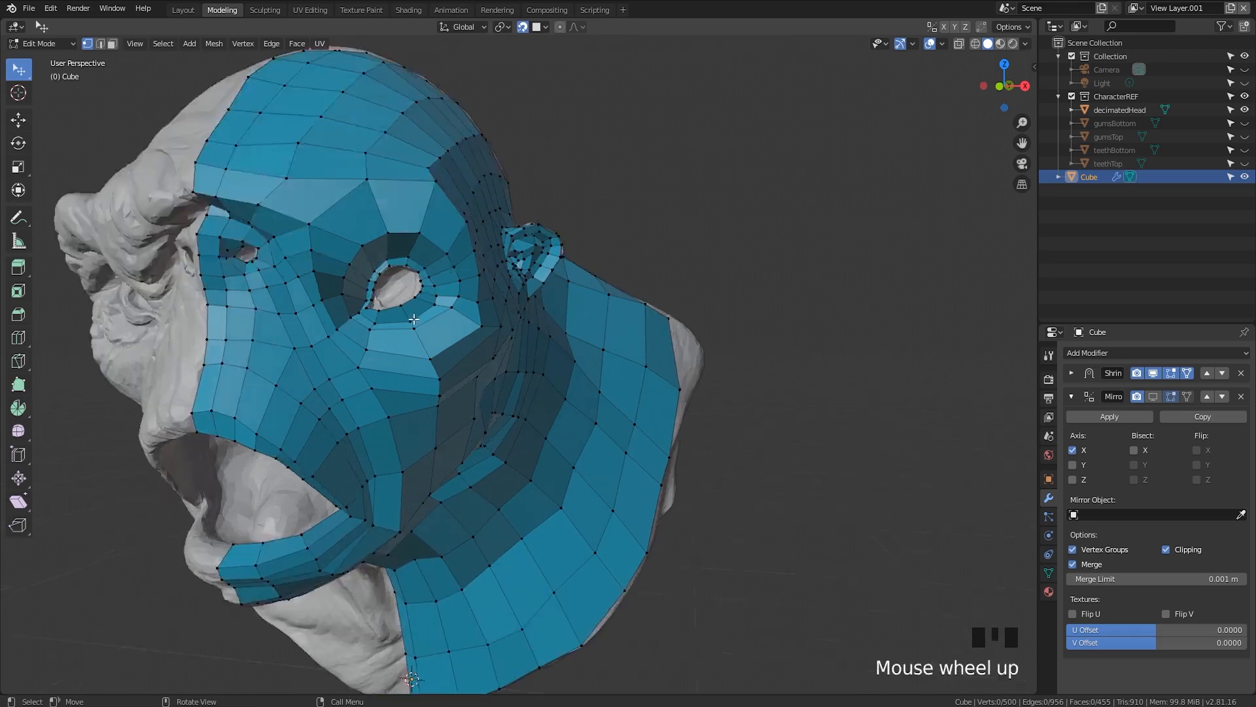
Inspect the head mesh from the side, checking the large cheek faces below the eye
middle_click_drag(379, 319, 367, 376)
scroll(339, 367, "down", 2)
scroll(314, 261, "up", 2)
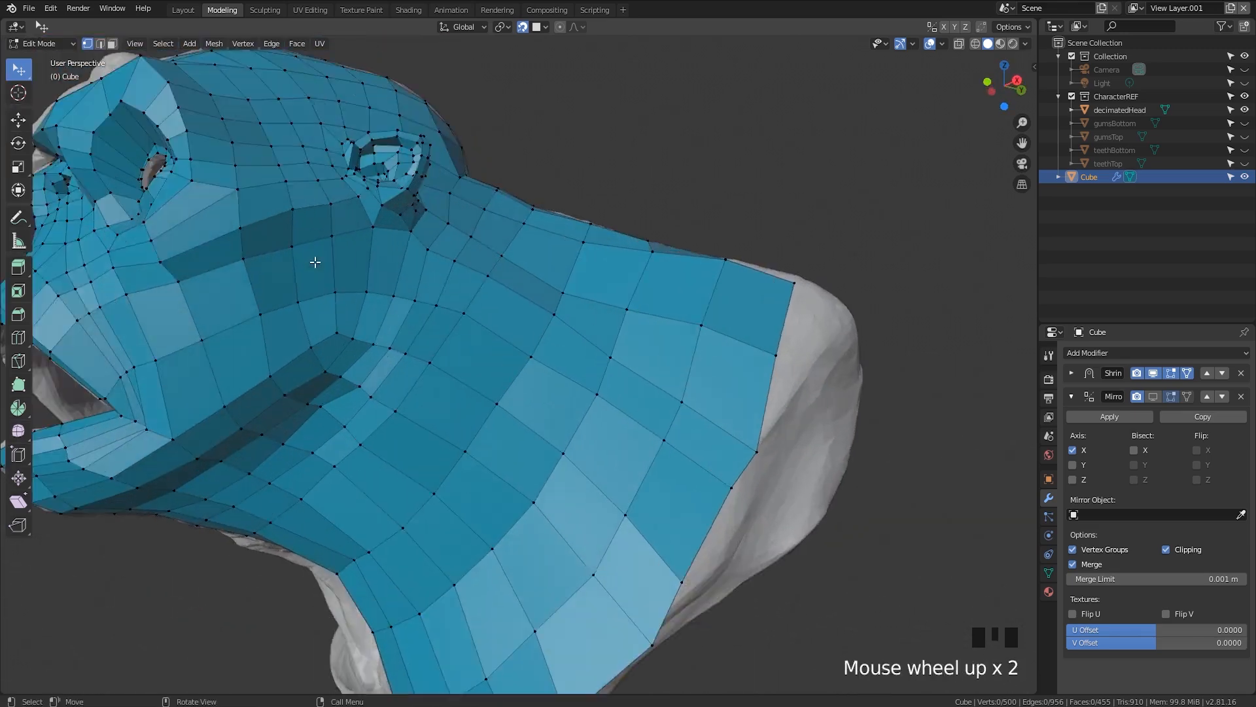
middle_click_drag(314, 261, 299, 314, "shift")
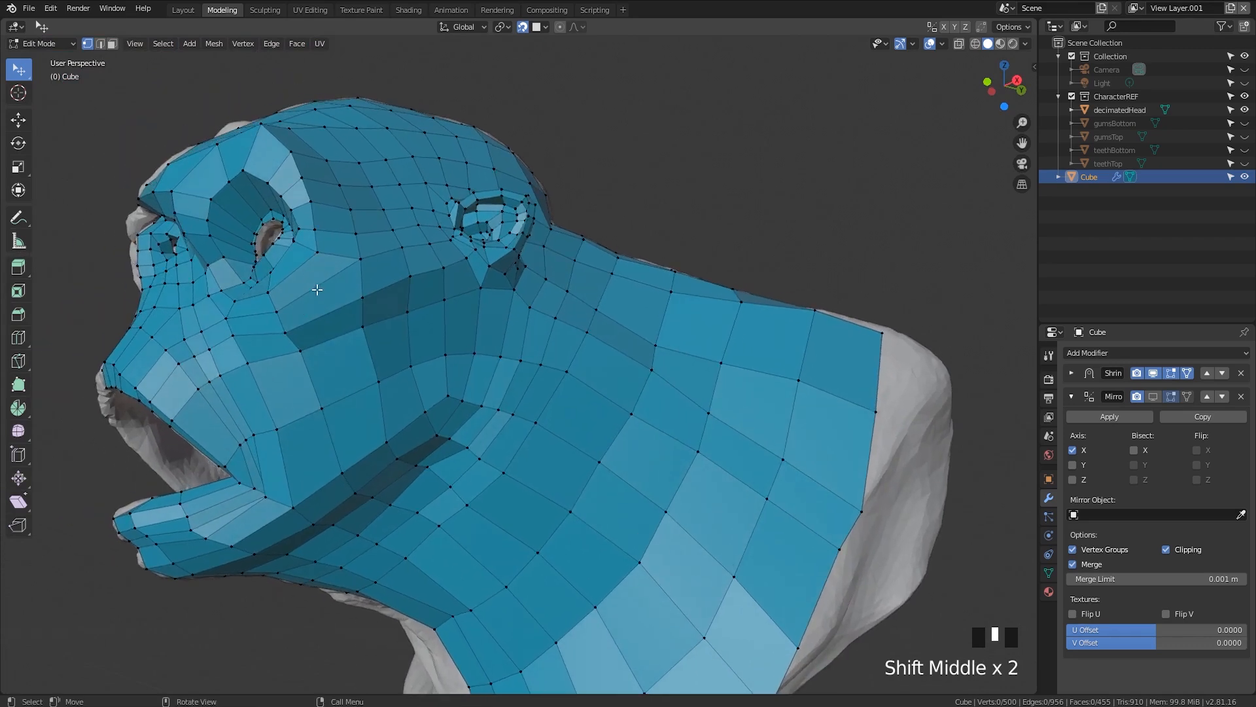
key("3")
left_click(309, 284)
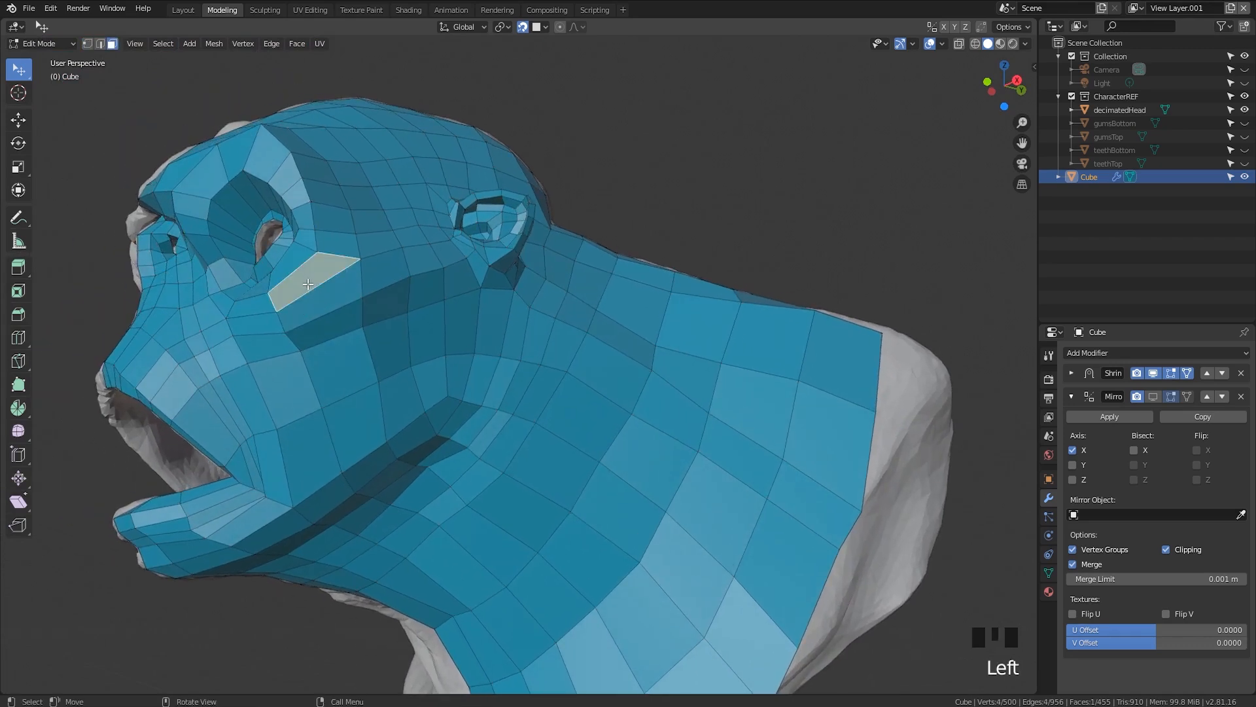
left_click(335, 375)
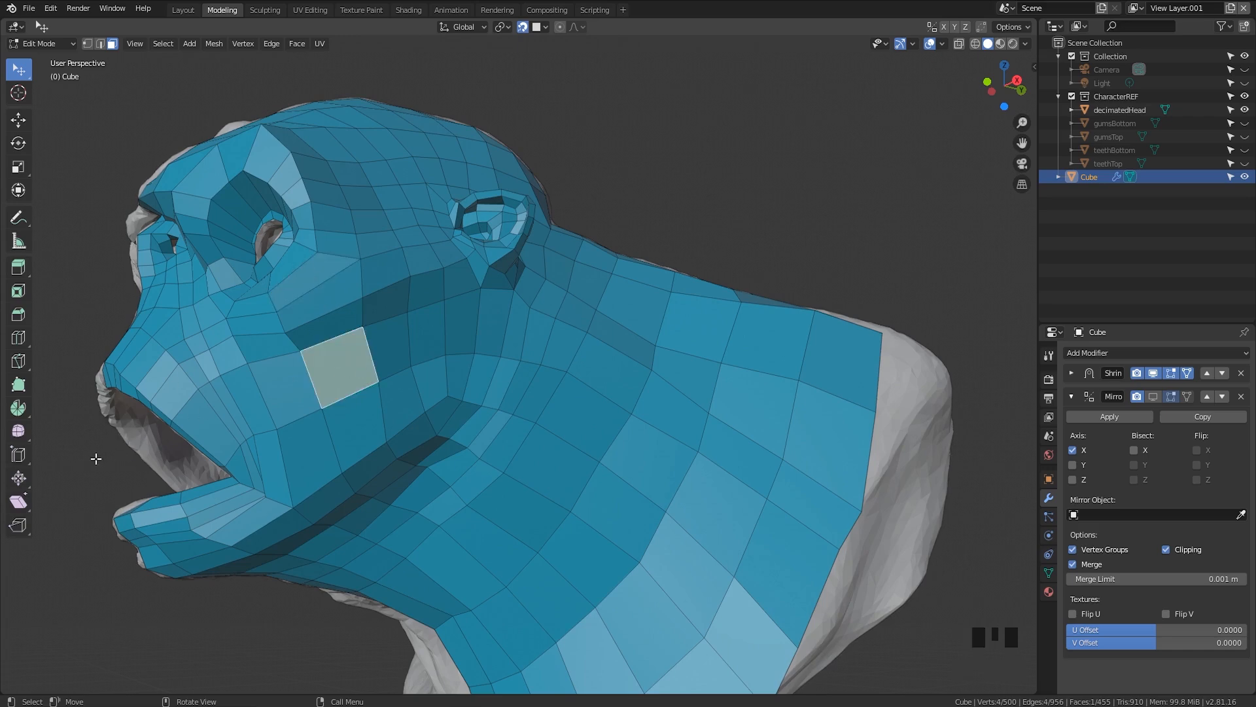
middle_click_drag(96, 459, 58, 497)
left_click(18, 524)
middle_click_drag(283, 442, 223, 467)
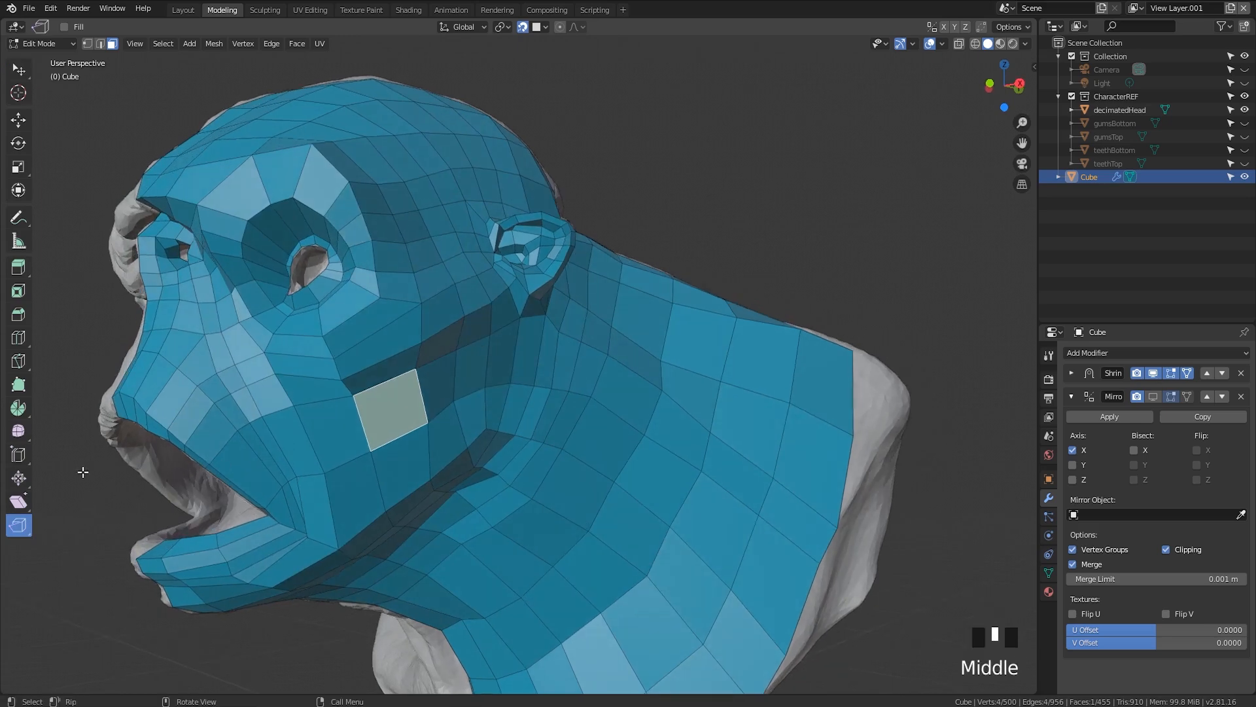
left_click(394, 347)
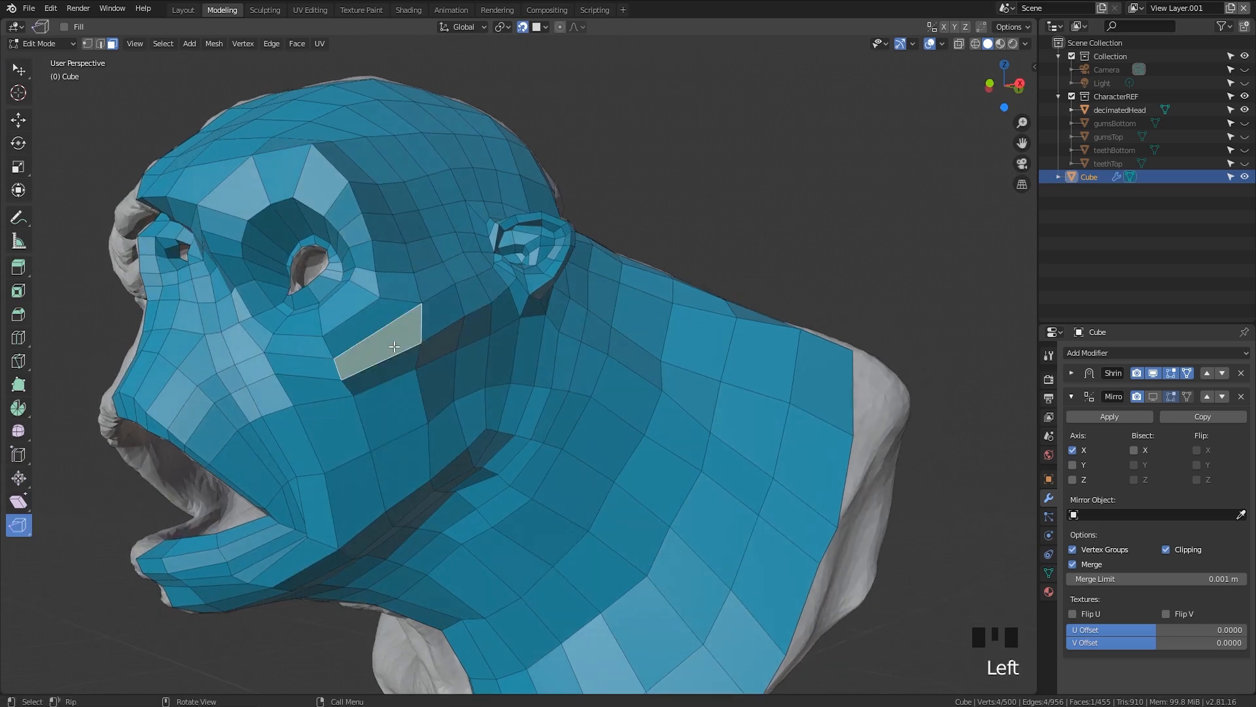
double_click(17, 71)
Add a loop cut through the cheek faces below the eye, running from the eye down the jaw into the neck
middle_click_drag(498, 294, 537, 308)
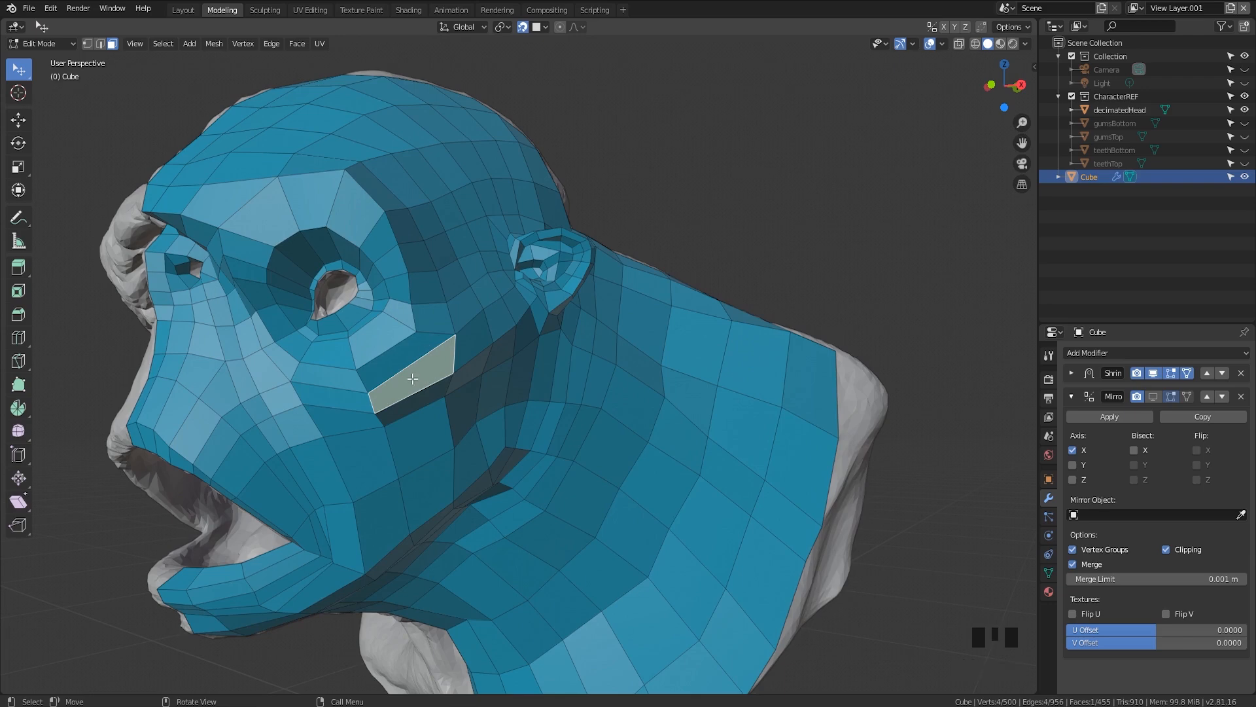
key("ctrl+r")
left_click(408, 383)
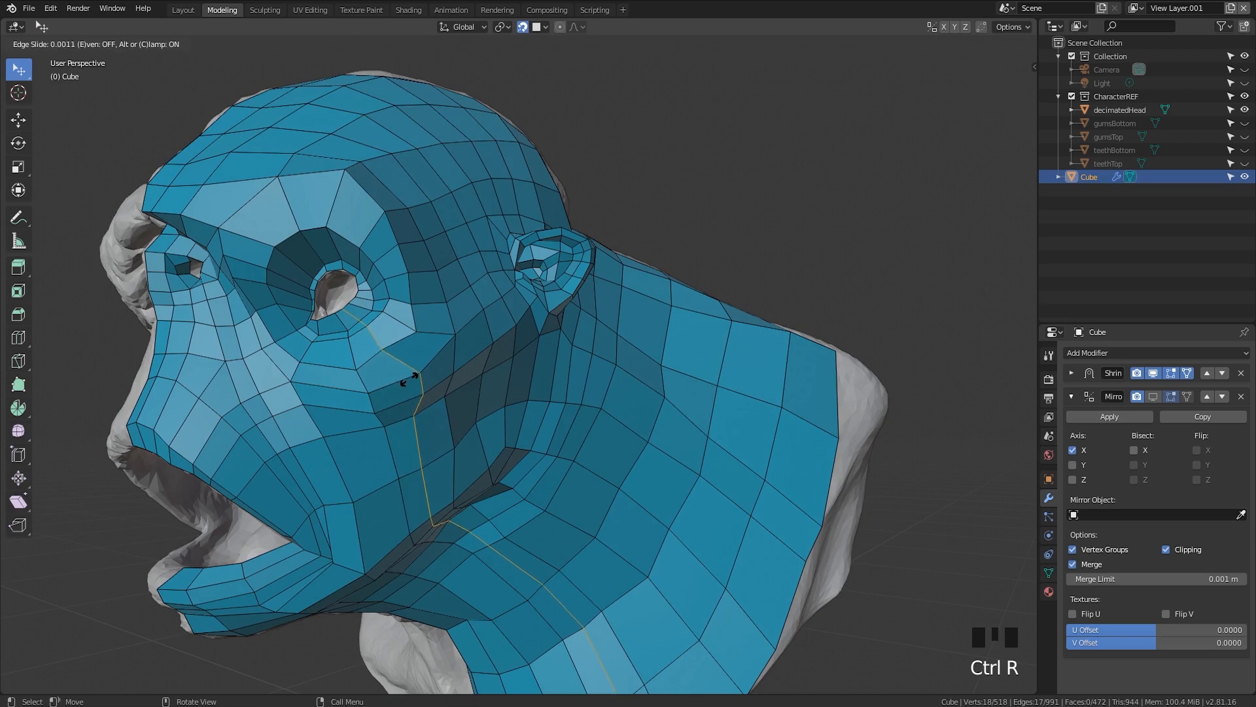
left_click(409, 379)
Shift the new loop's vertex below the outer corner of the eye slightly forward and down on the cheek
left_click(406, 362)
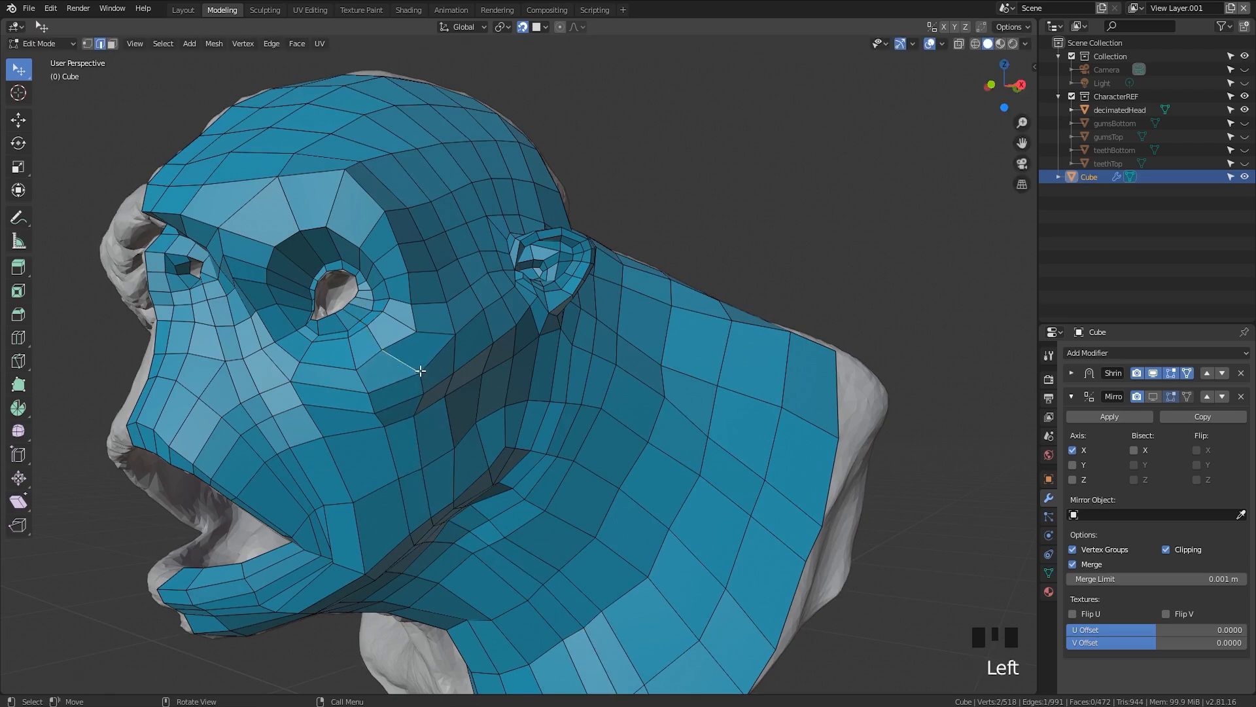
key("1")
left_click_drag(421, 372, 410, 375)
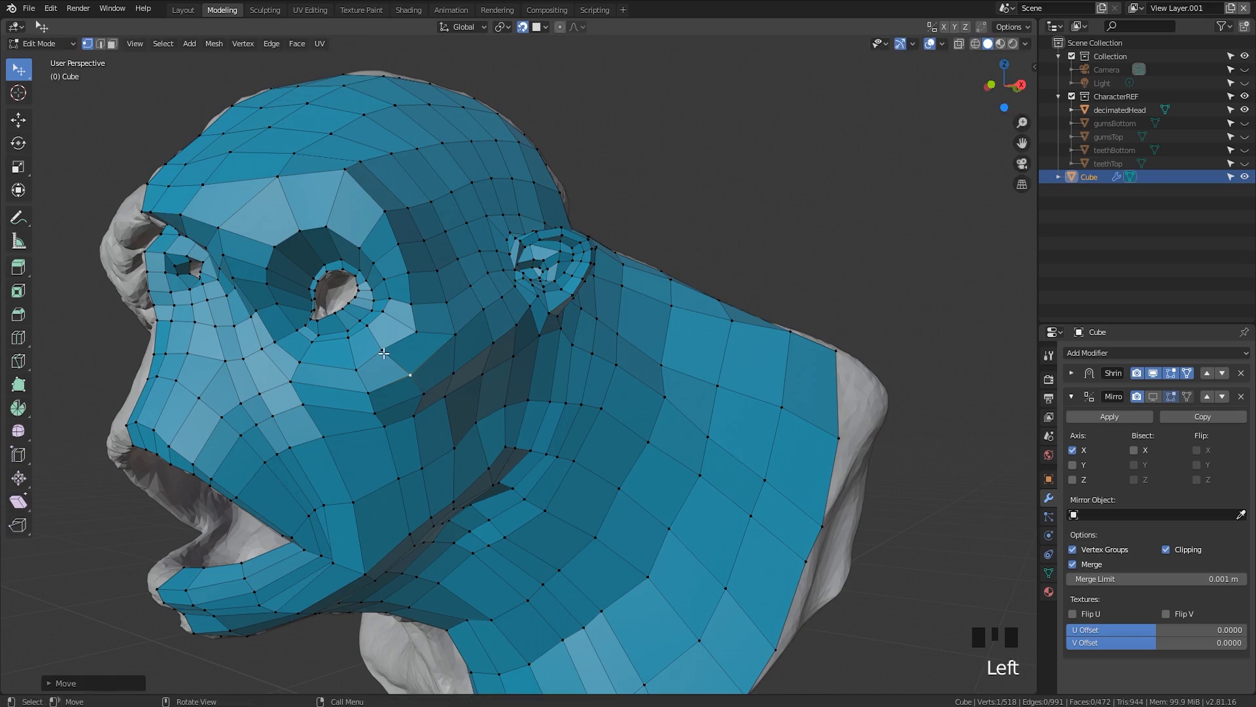
double_click(384, 353)
Select the edge loop surrounding the eye socket and smooth its curvature with Set Flow
middle_click_drag(384, 354, 437, 368)
scroll(461, 387, "up", 3)
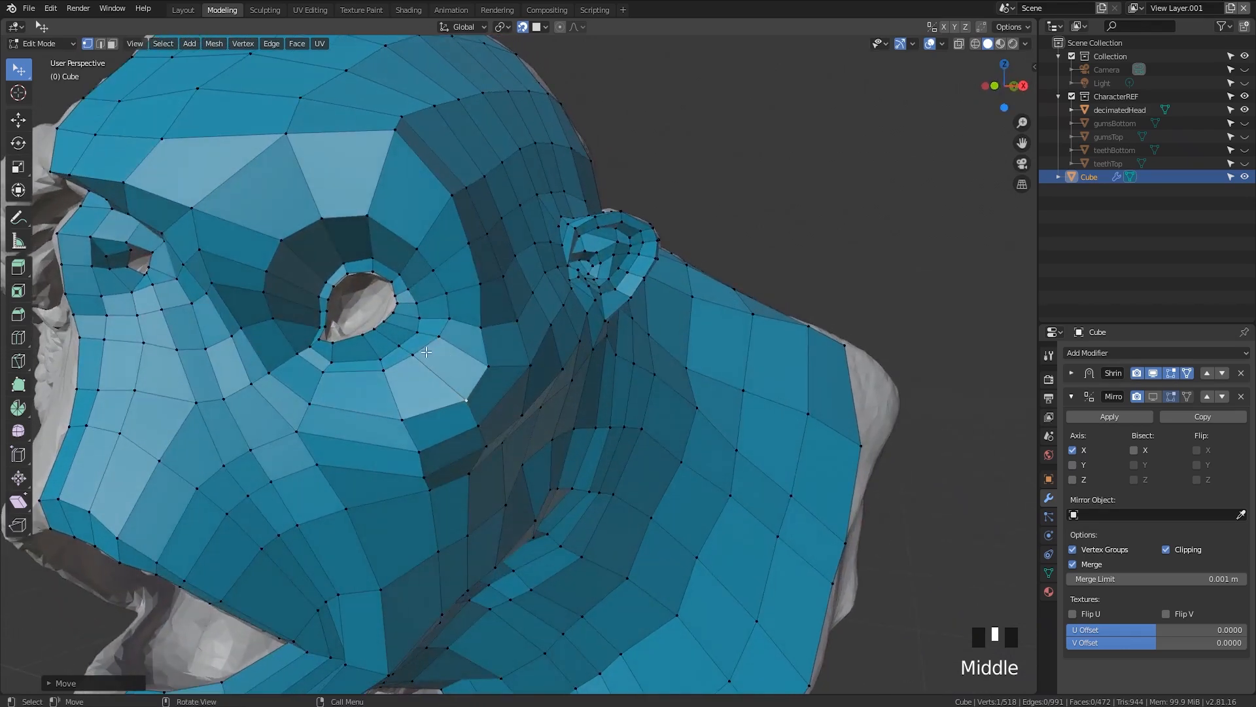
key("2")
left_click(424, 348, "alt")
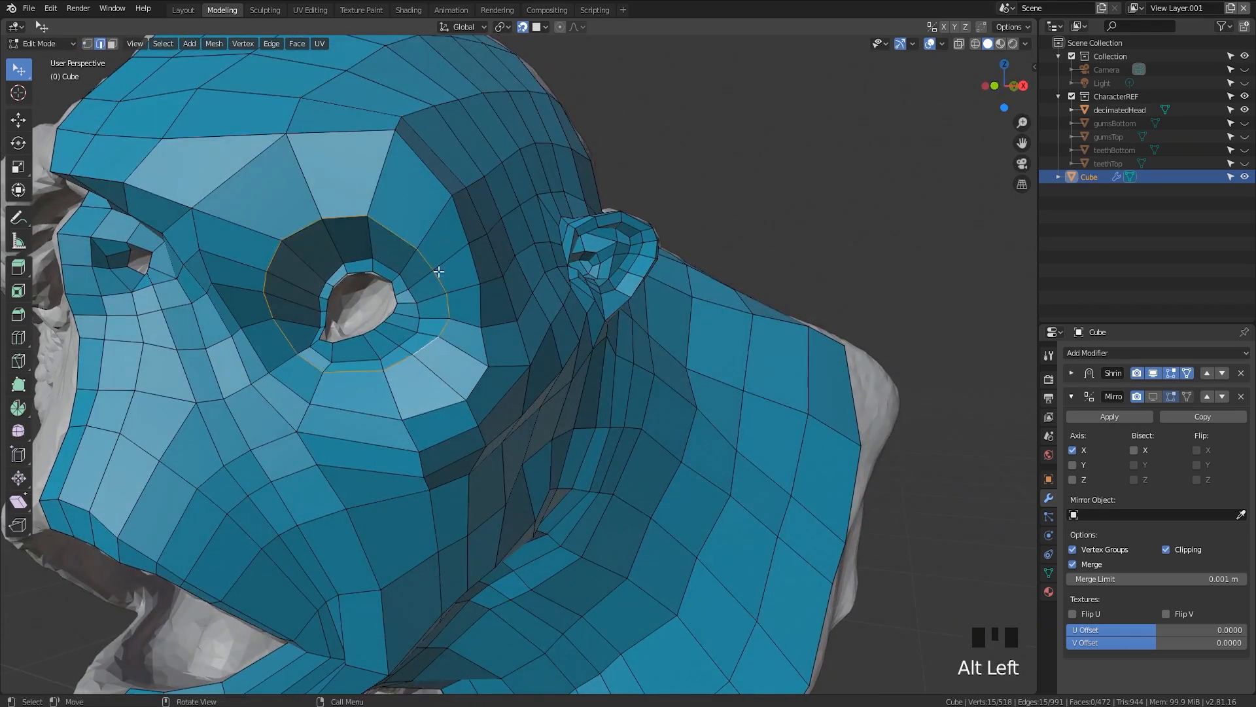
middle_click_drag(430, 365, 452, 372)
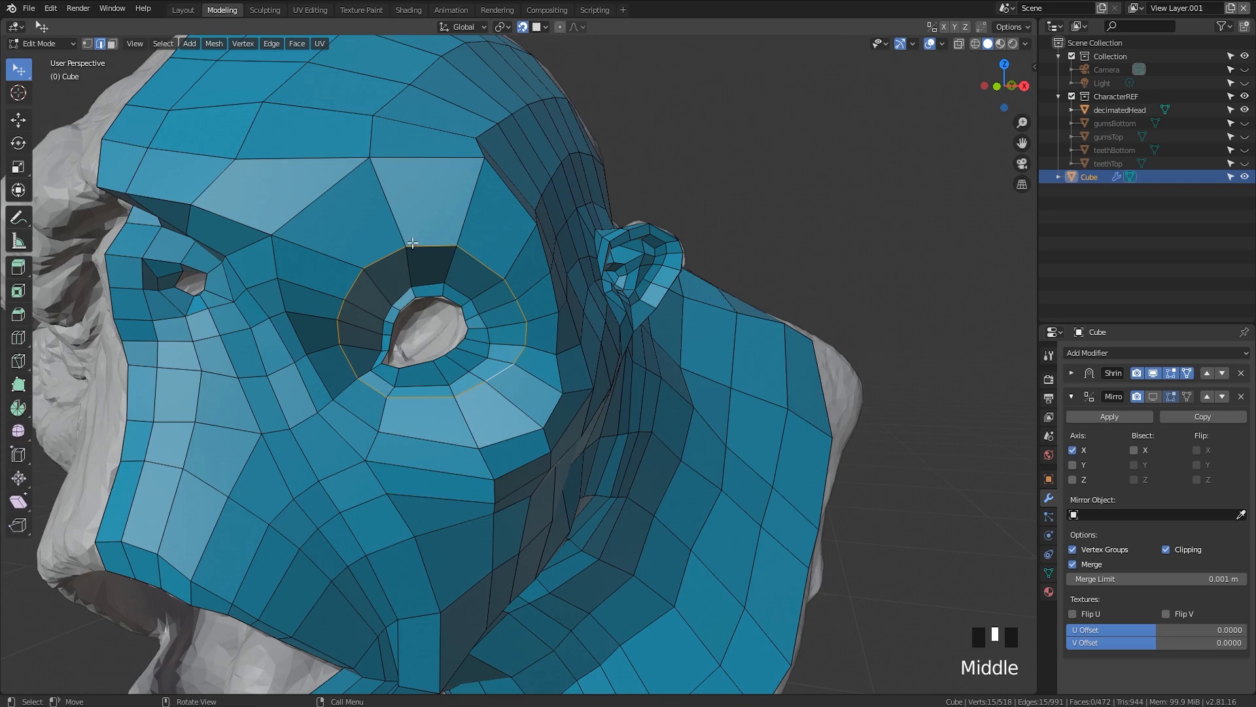
key("q")
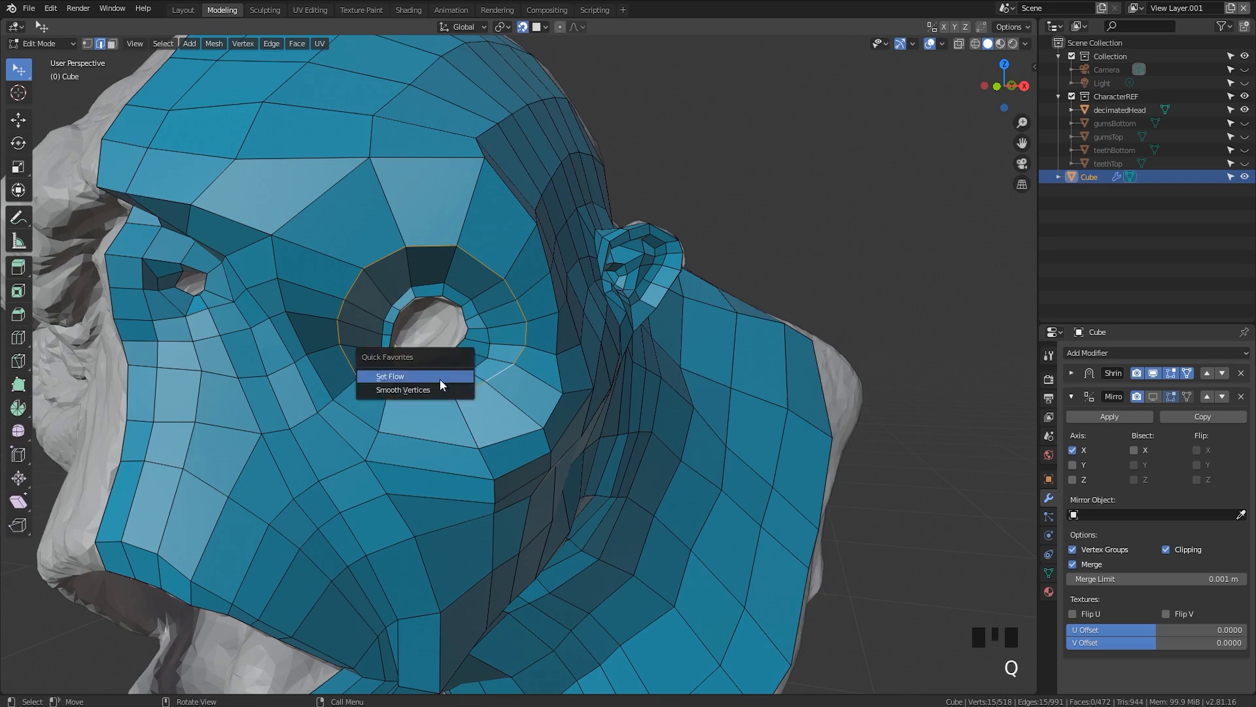
left_click(441, 375)
Reposition individual vertices on the brow and along the inner side of the eye socket to even out the faces
middle_click_drag(441, 374, 488, 187)
key("1")
left_click_drag(478, 192, 443, 177)
middle_click_drag(443, 177, 293, 236)
scroll(126, 410, "up", 3)
middle_click_drag(125, 410, 223, 237, "shift")
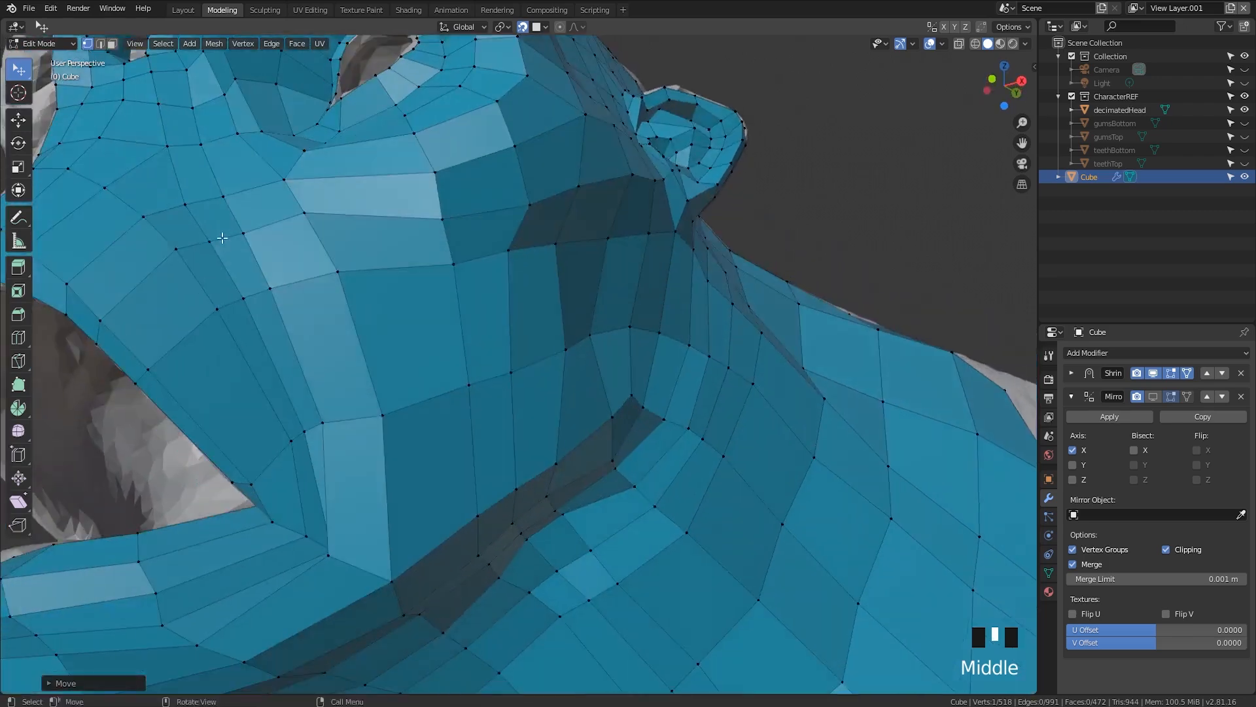
middle_click_drag(213, 59, 289, 191, "shift")
mouse_move(363, 199)
left_mouse_down()
mouse_move(382, 203)
mouse_move(374, 210)
left_mouse_up()
left_click_drag(394, 252, 381, 255)
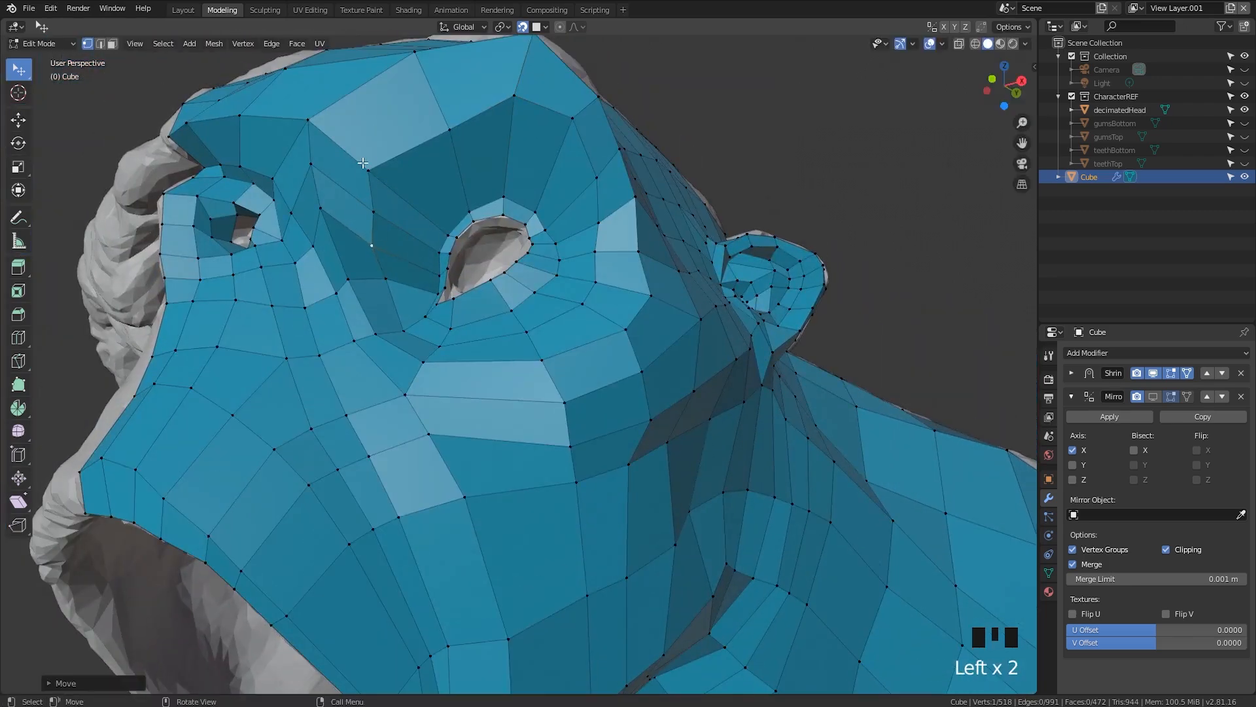
left_click_drag(369, 172, 385, 174)
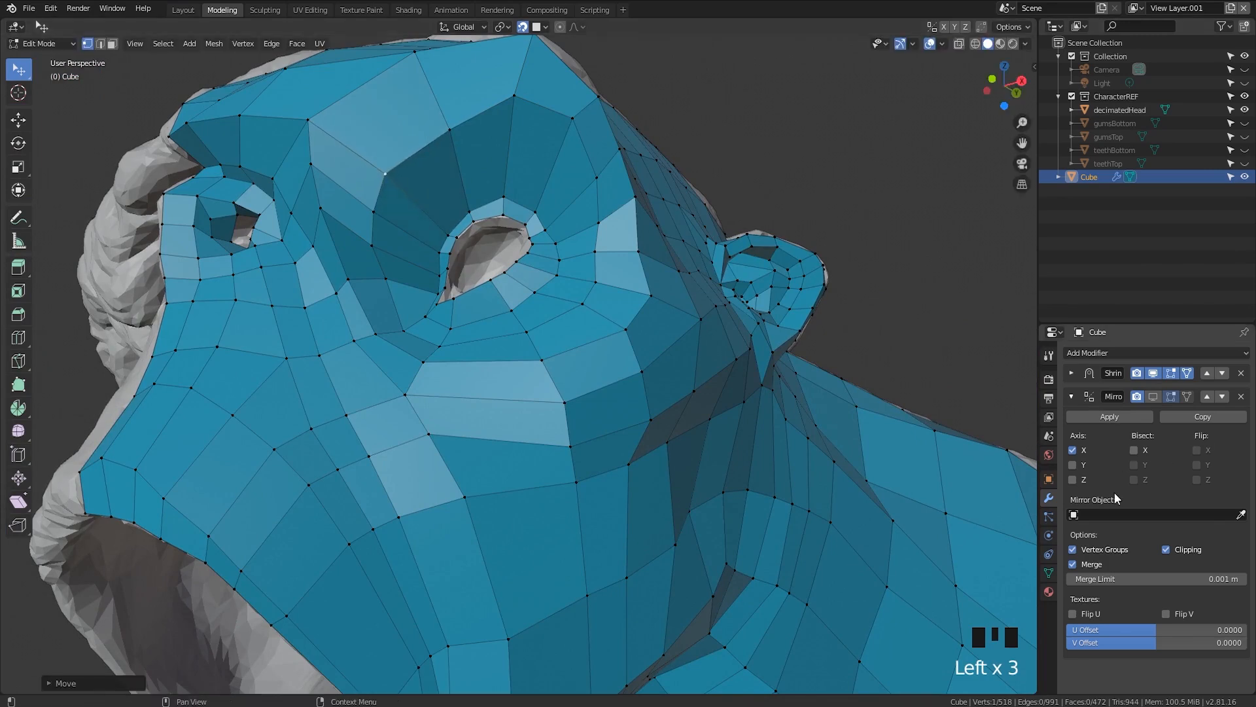
Make Material.001 semi-transparent by lowering its viewport display color alpha to 0.793
left_click(1049, 591)
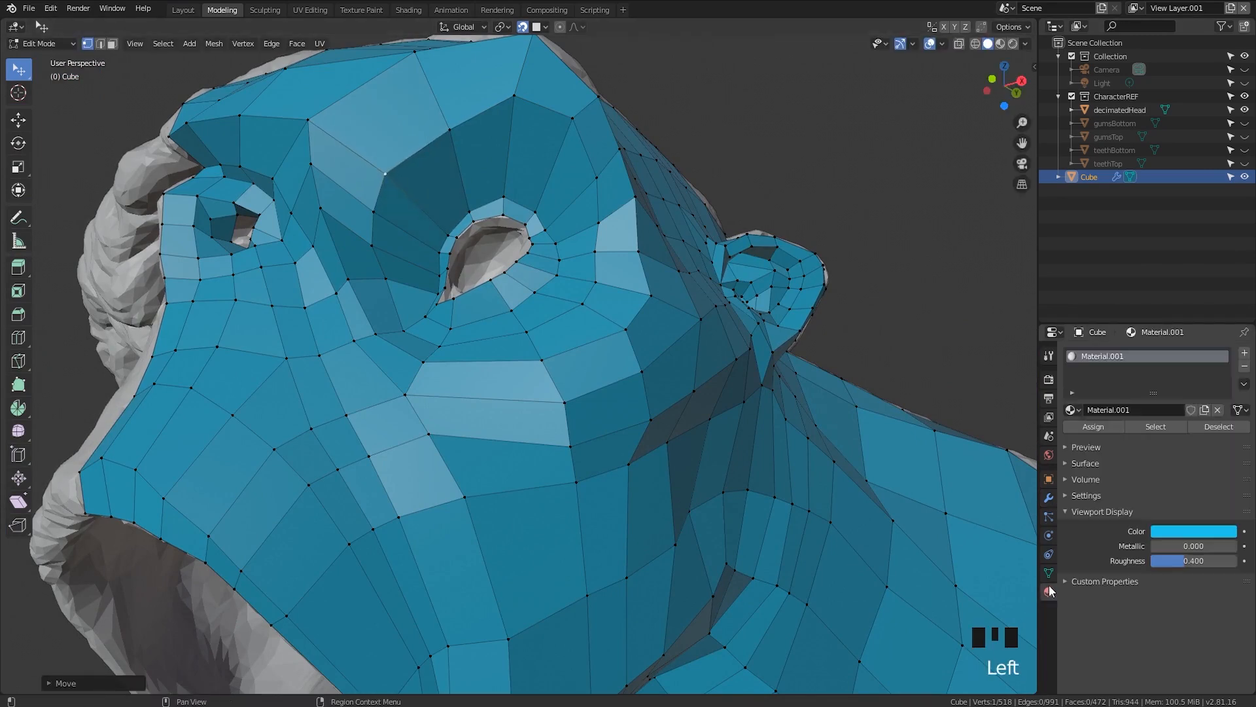
left_click(1180, 531)
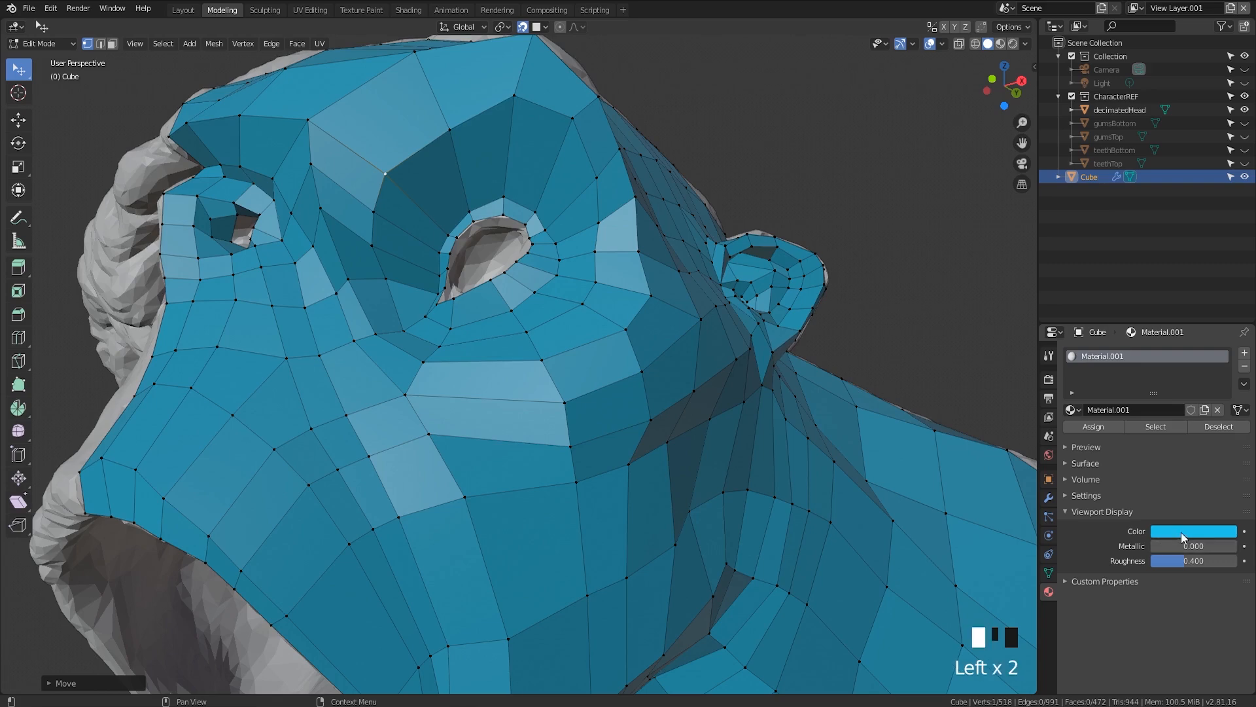
left_click_drag(1180, 512, 1158, 511)
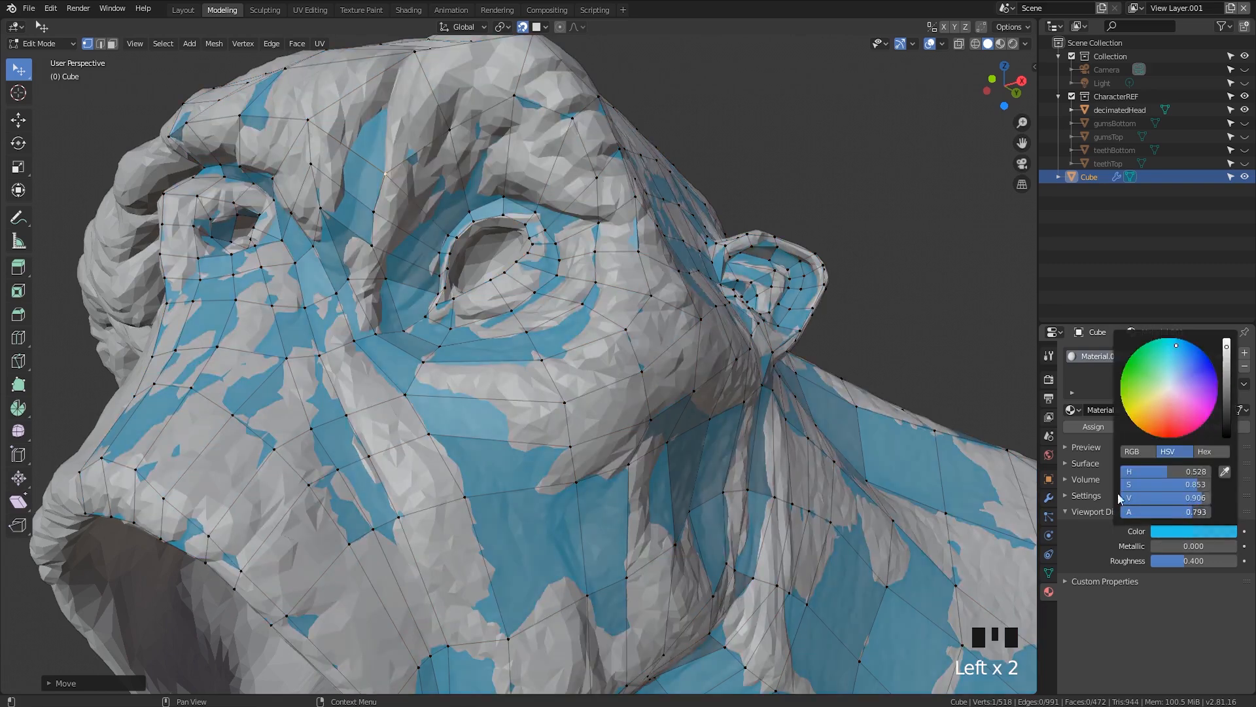
Move vertices at the inner side of the eye socket and near the outer eye corner to follow the sculpt's folds
middle_click_drag(562, 282, 518, 245)
left_click_drag(355, 319, 368, 303)
left_click_drag(349, 351, 346, 405)
middle_click_drag(346, 405, 564, 393)
scroll(563, 446, "up", 2)
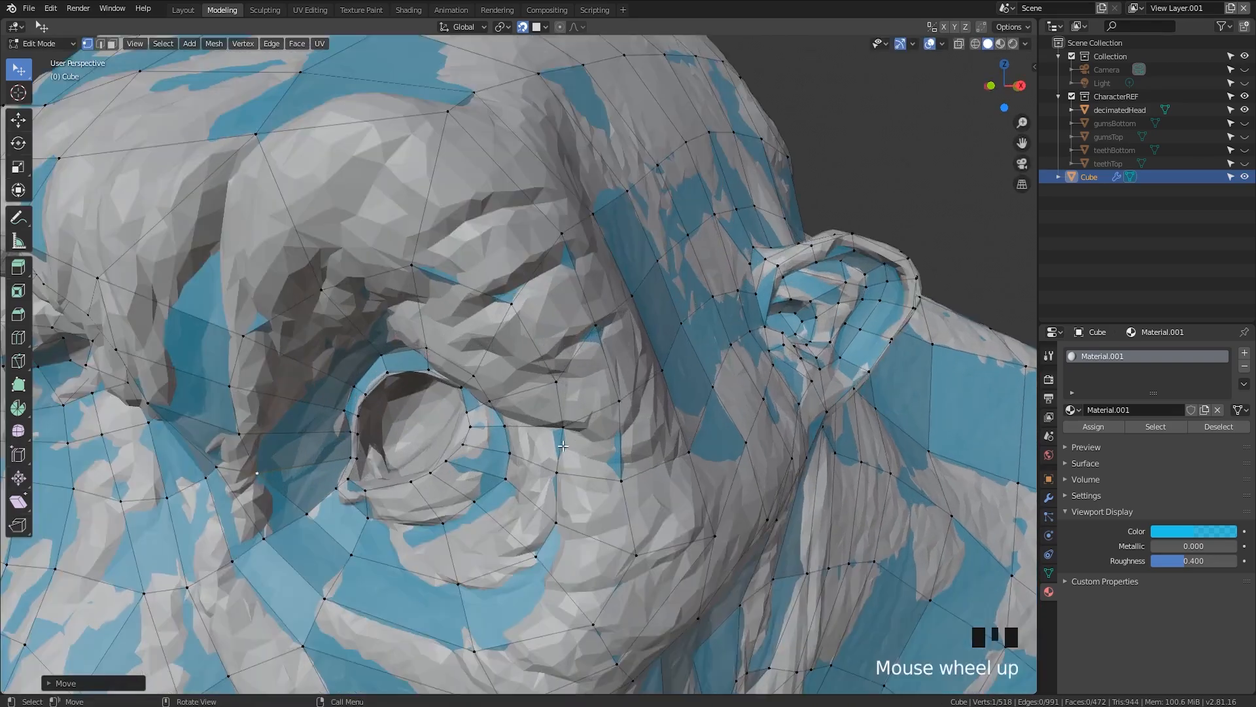
middle_click_drag(562, 446, 436, 426, "shift")
left_click_drag(371, 386, 387, 322)
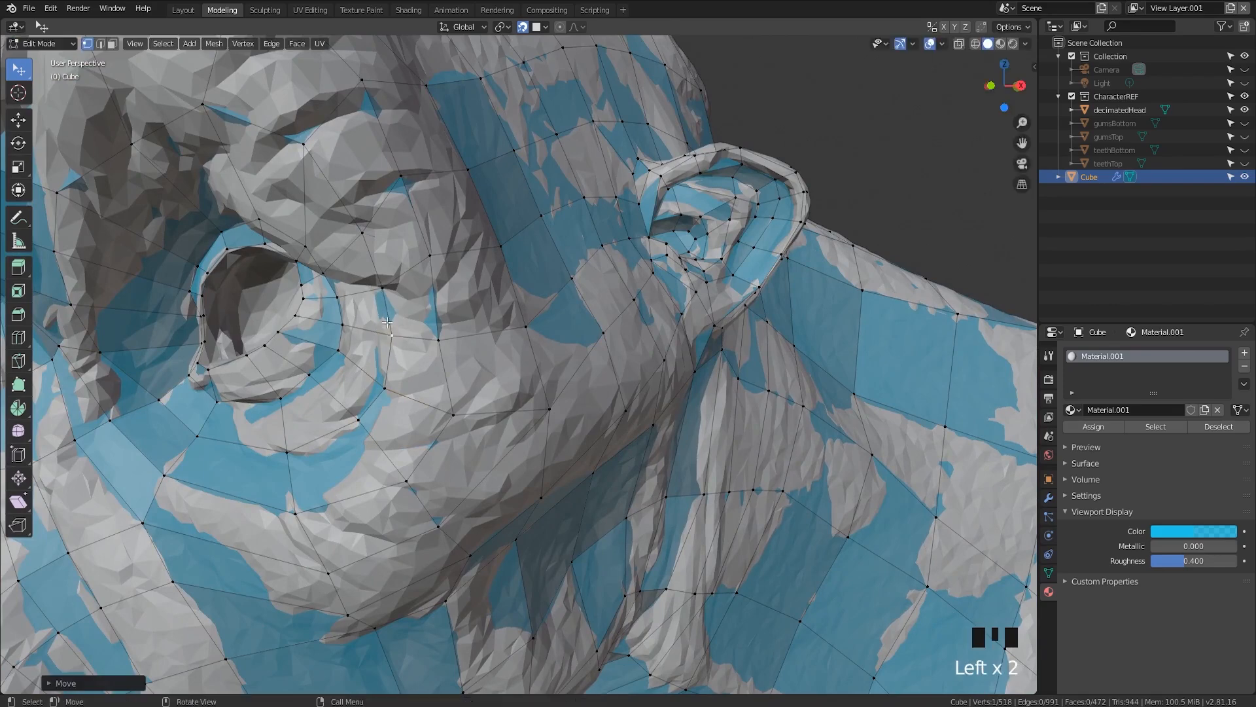
Adjust three vertices between the outer eye corner and the temple to match the sculpted wrinkles
scroll(381, 291, "down", 2)
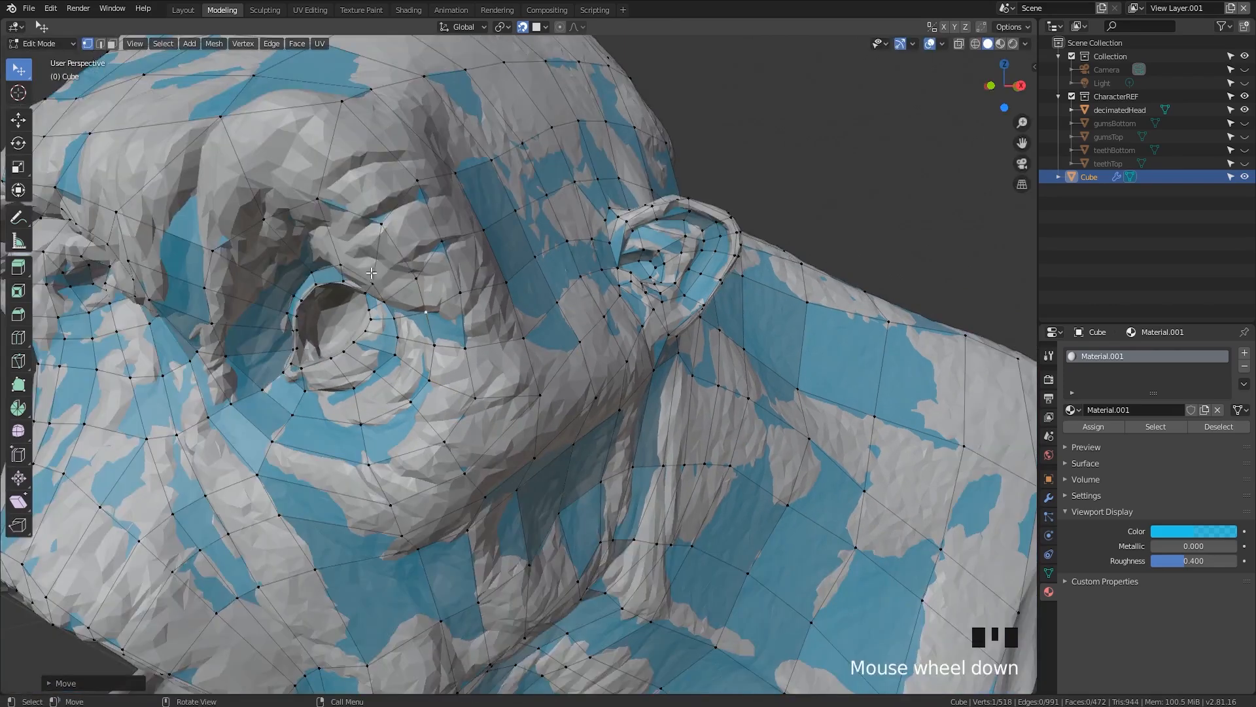
middle_click_drag(382, 291, 429, 295, "shift")
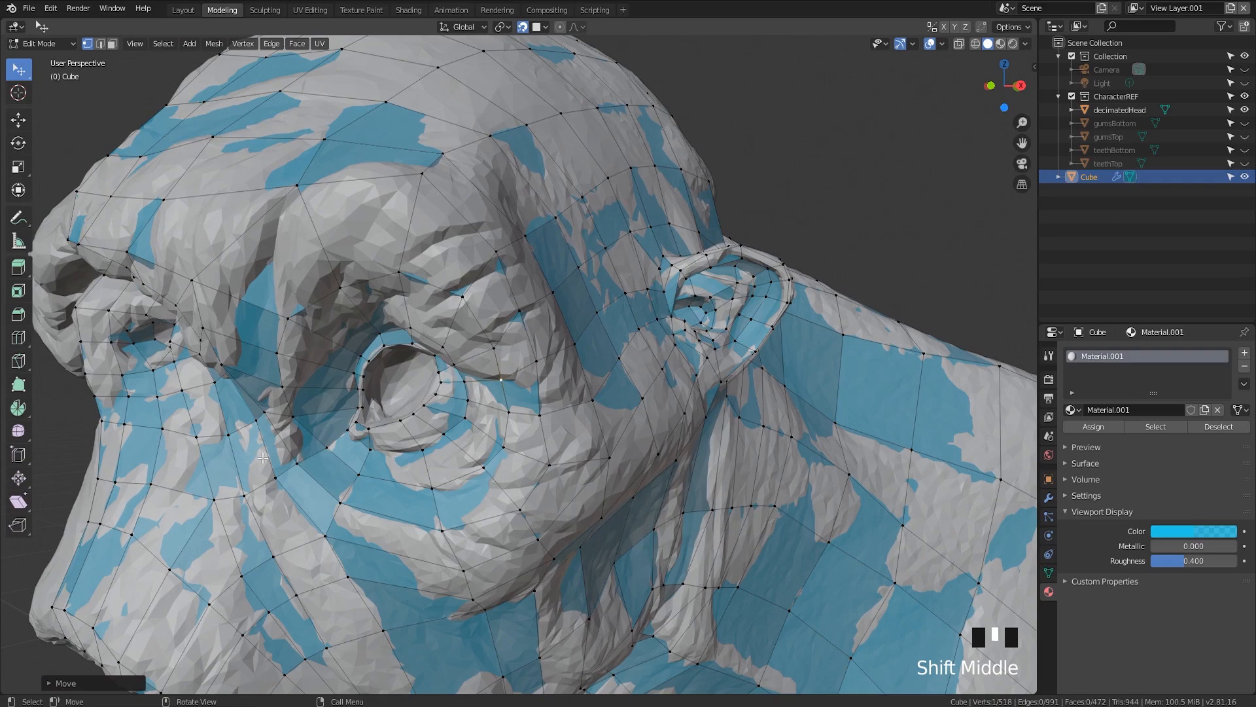
middle_click_drag(395, 467, 426, 450)
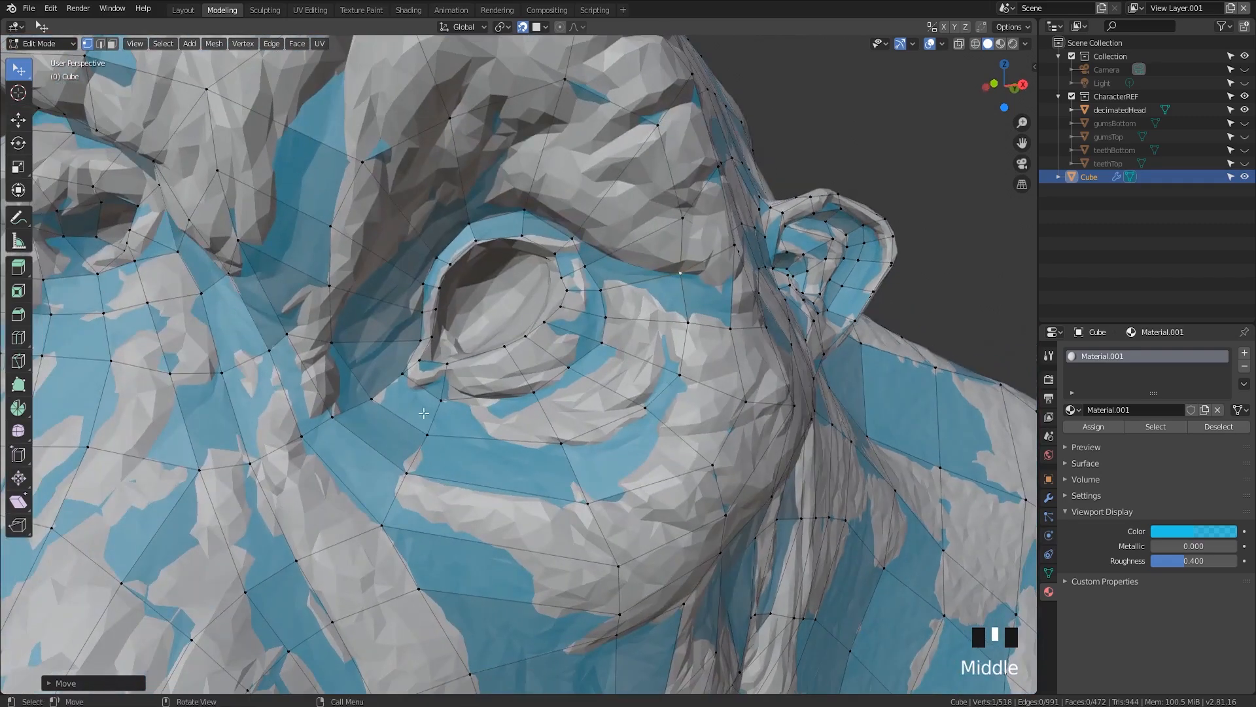
scroll(382, 325, "down", 2)
scroll(752, 319, "down", 1)
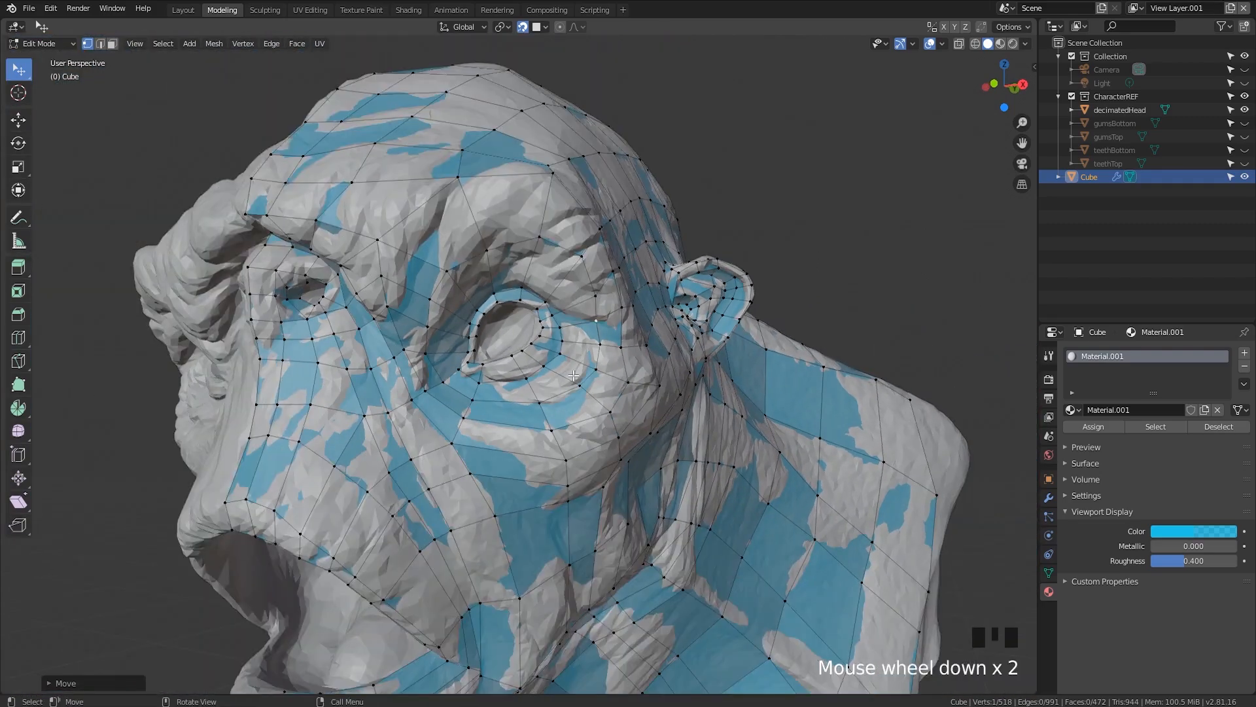
middle_click_drag(752, 319, 550, 406)
scroll(492, 315, "up", 1)
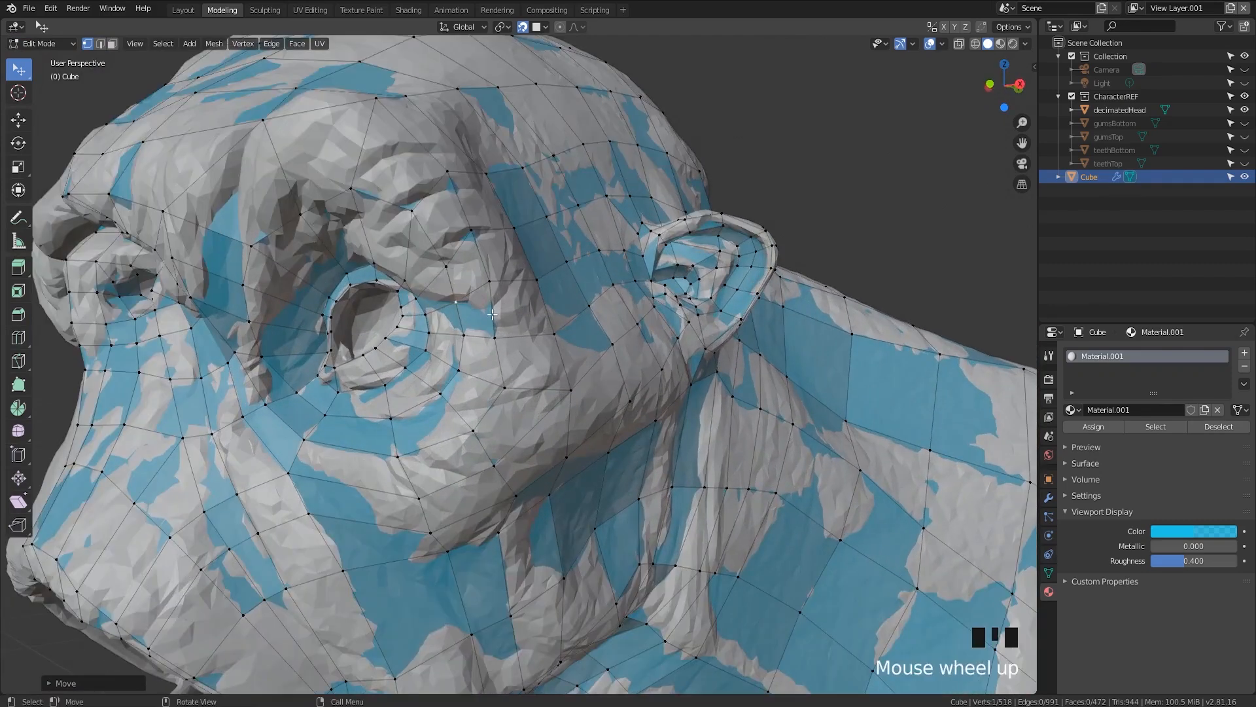
left_click_drag(495, 335, 505, 332)
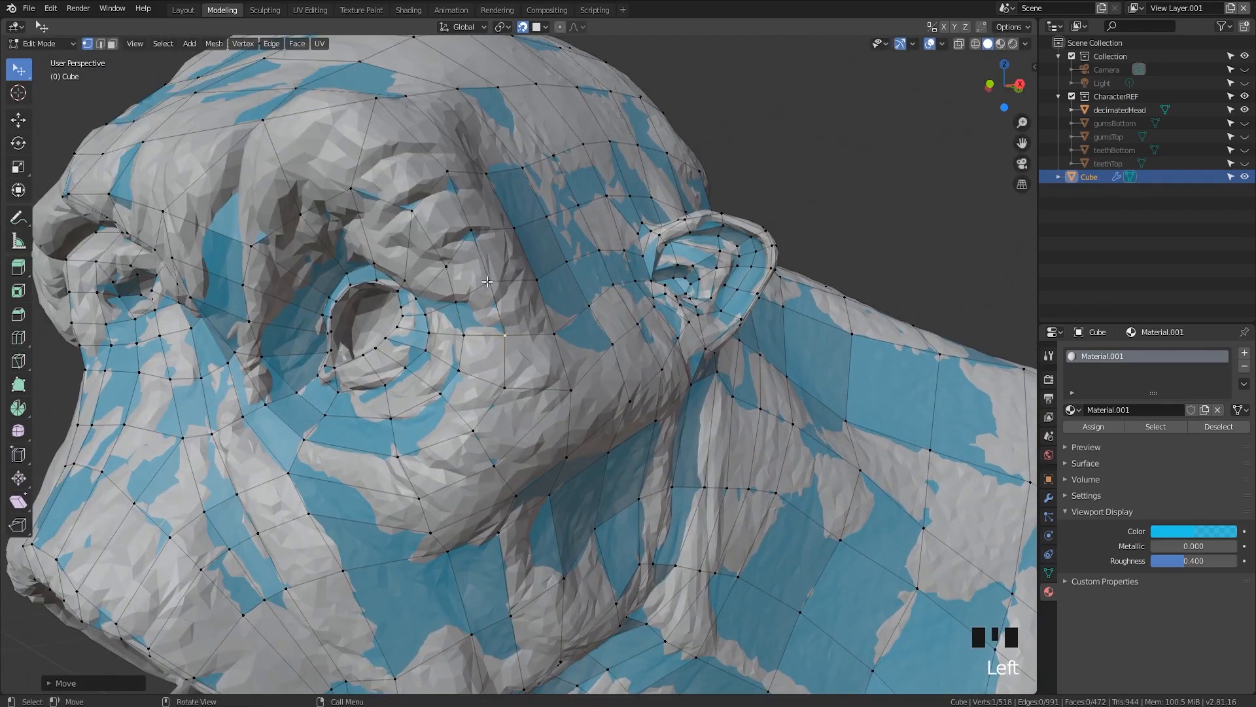
left_click_drag(491, 280, 494, 283)
left_click_drag(471, 235, 476, 239)
middle_click_drag(476, 239, 487, 254)
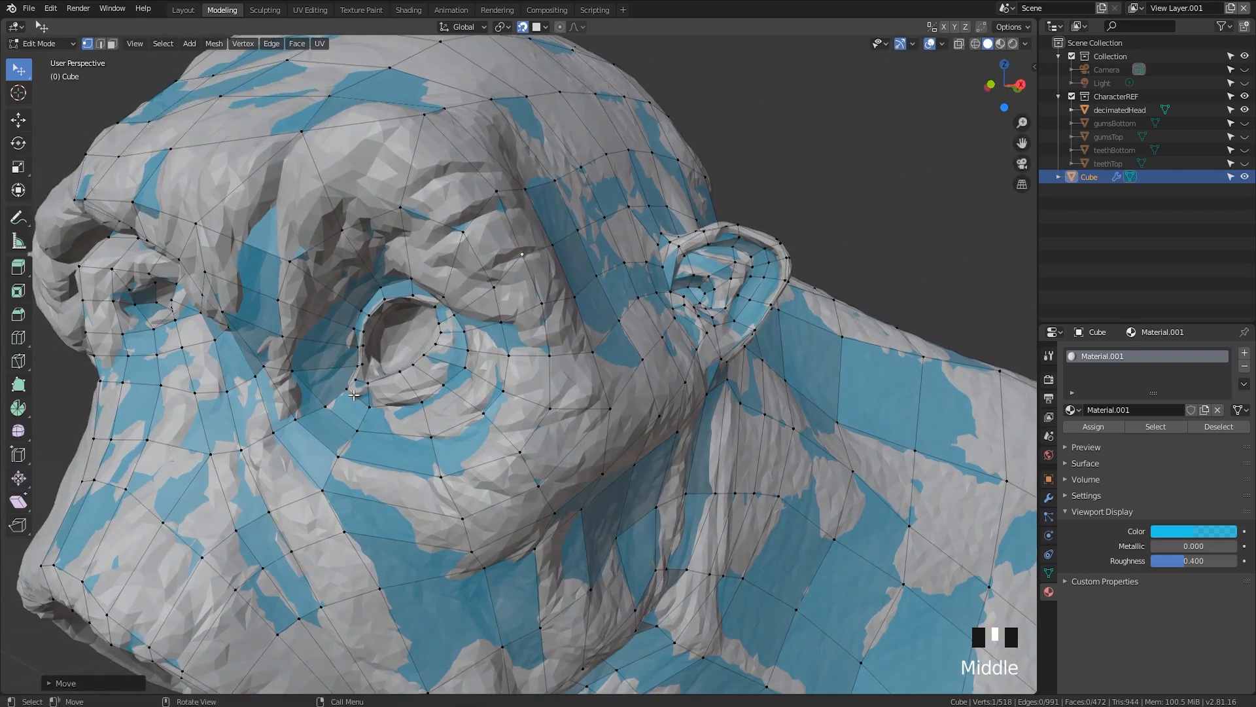
Make Material.001 fully opaque again by raising its viewport display color alpha to the maximum
scroll(298, 371, "up", 2)
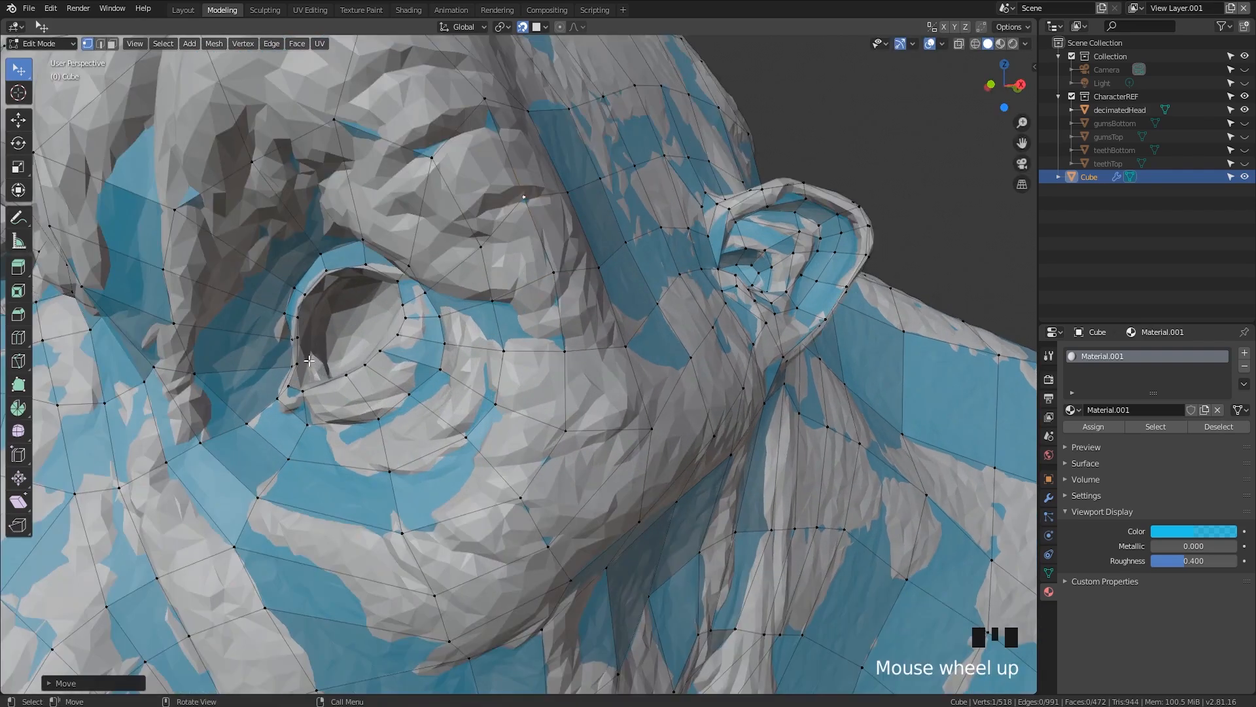
left_click(1169, 531)
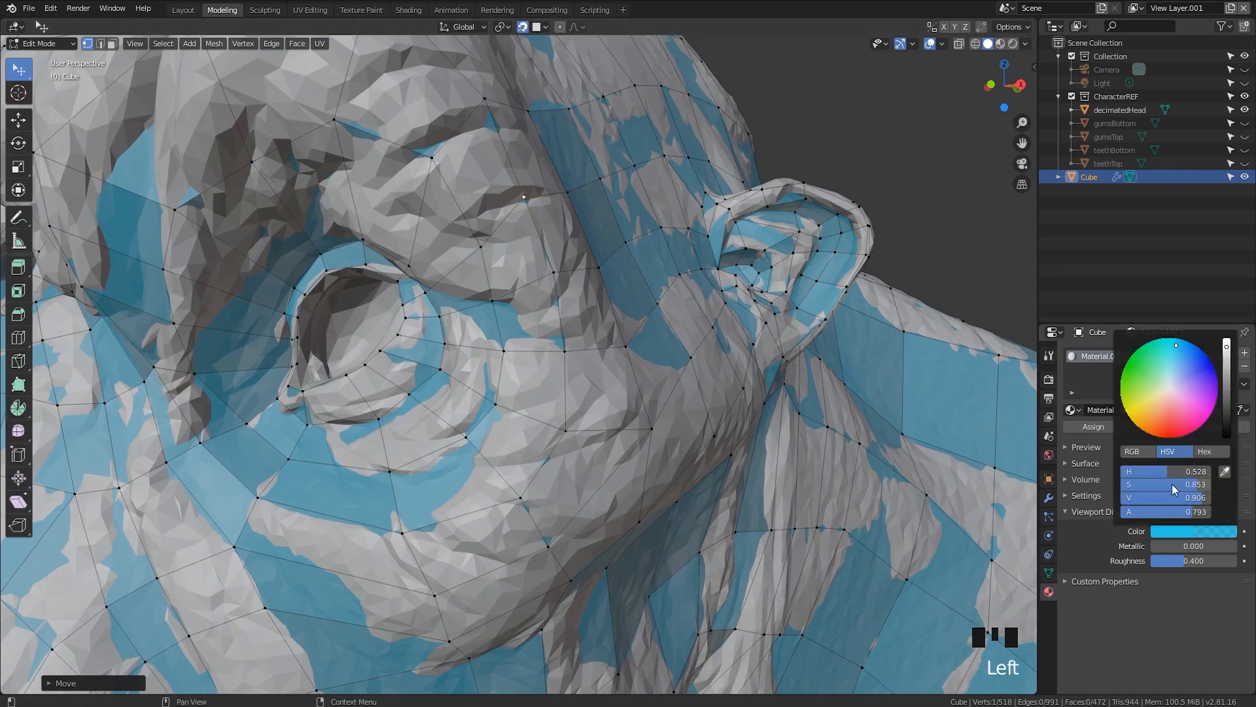
left_click_drag(1192, 512, 1218, 512)
Try a loop cut through the ring of faces around the eye socket
middle_click_drag(373, 451, 414, 452)
middle_click_drag(456, 302, 428, 298)
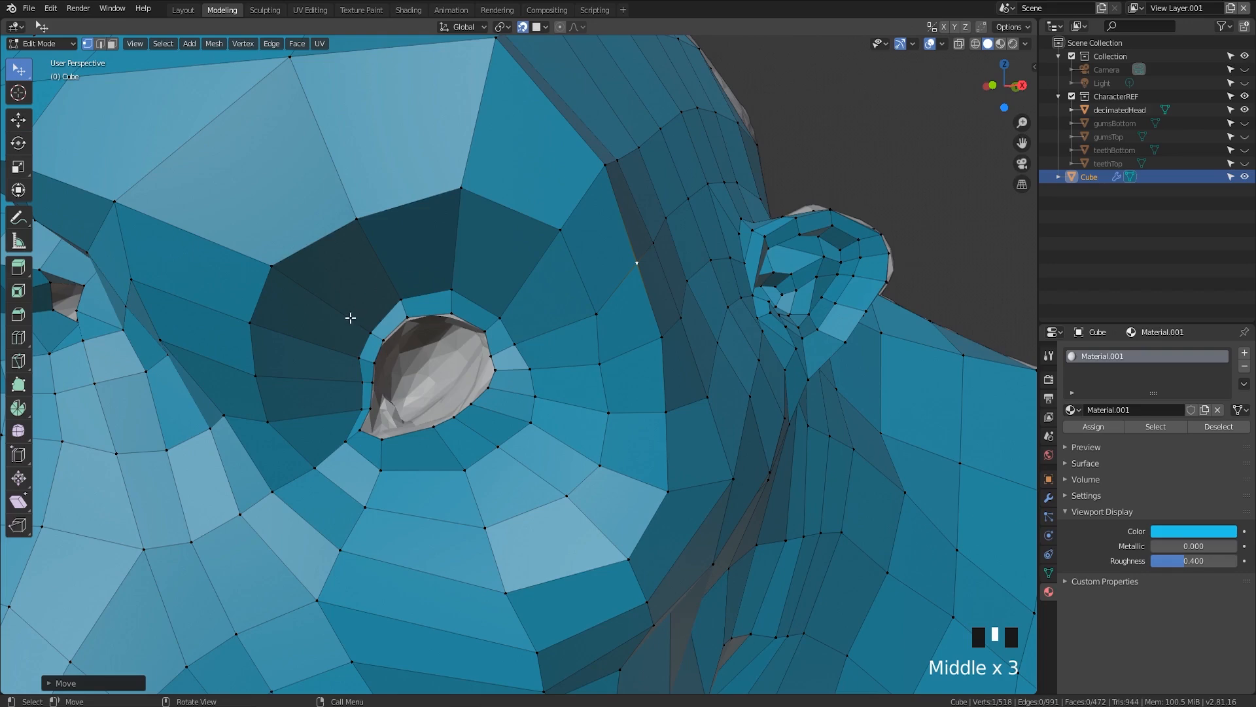
key("3")
left_click(336, 279, "alt")
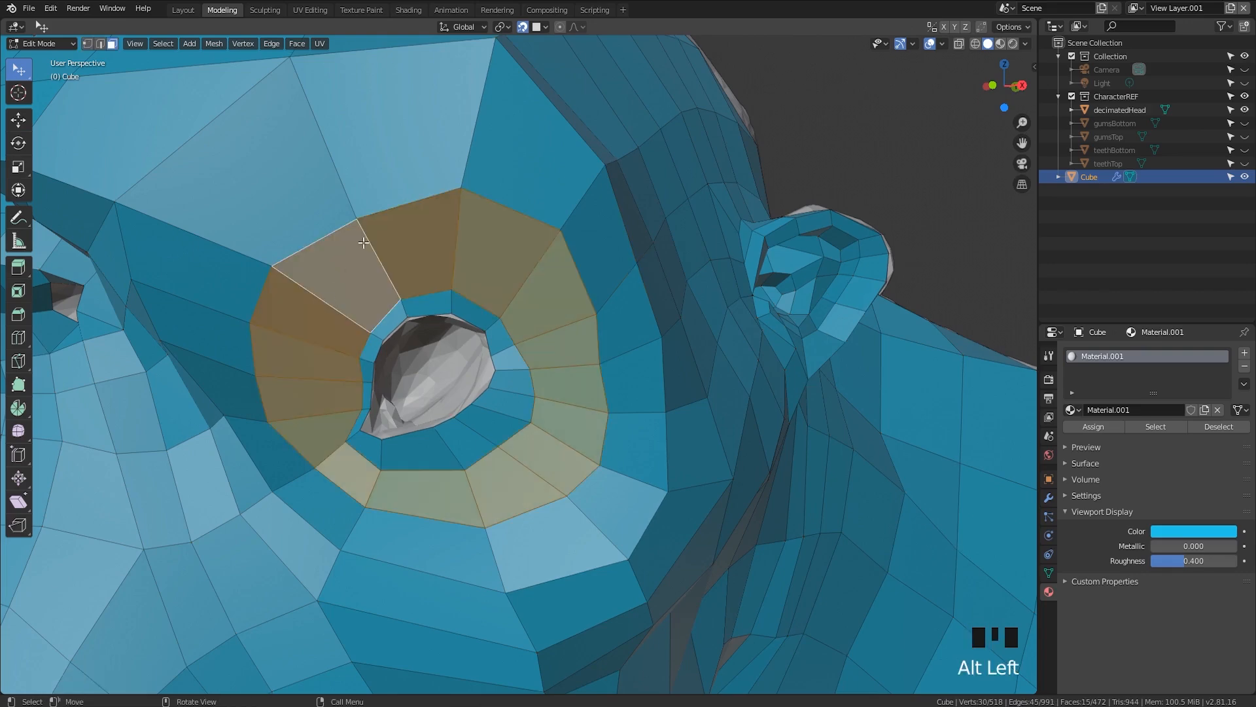
left_click(333, 273)
left_click(327, 313)
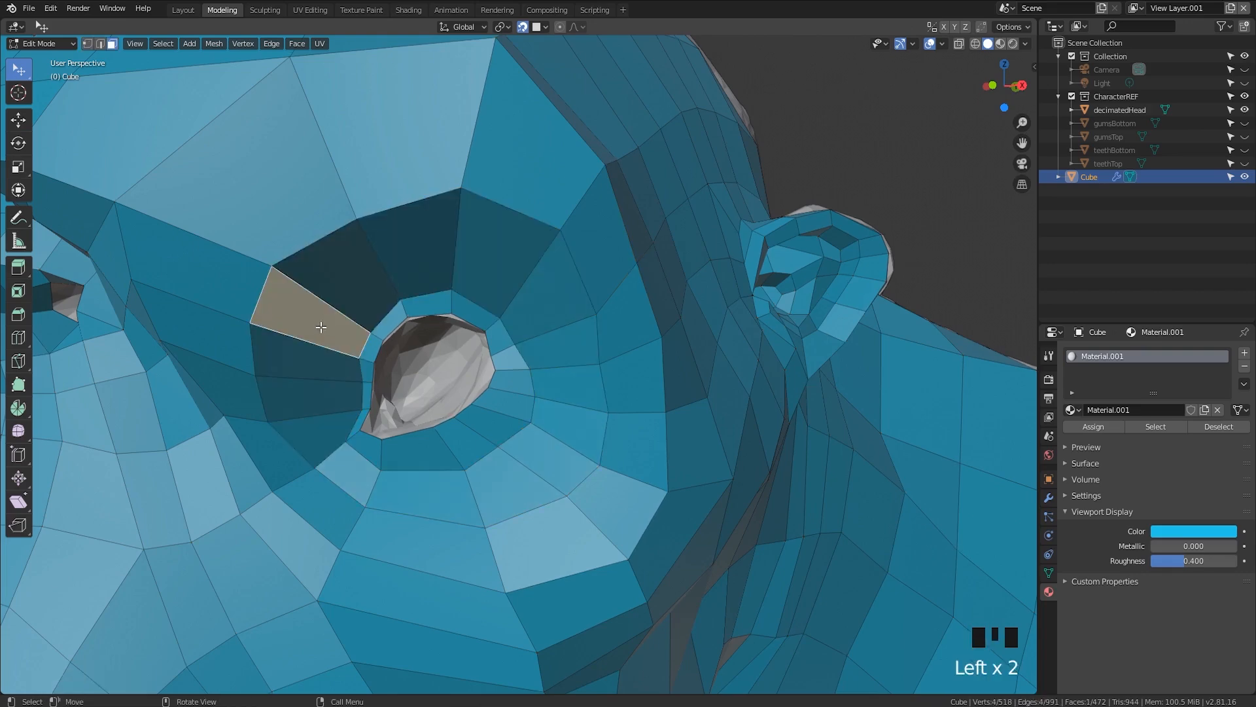
key("ctrl+r")
left_click(320, 323)
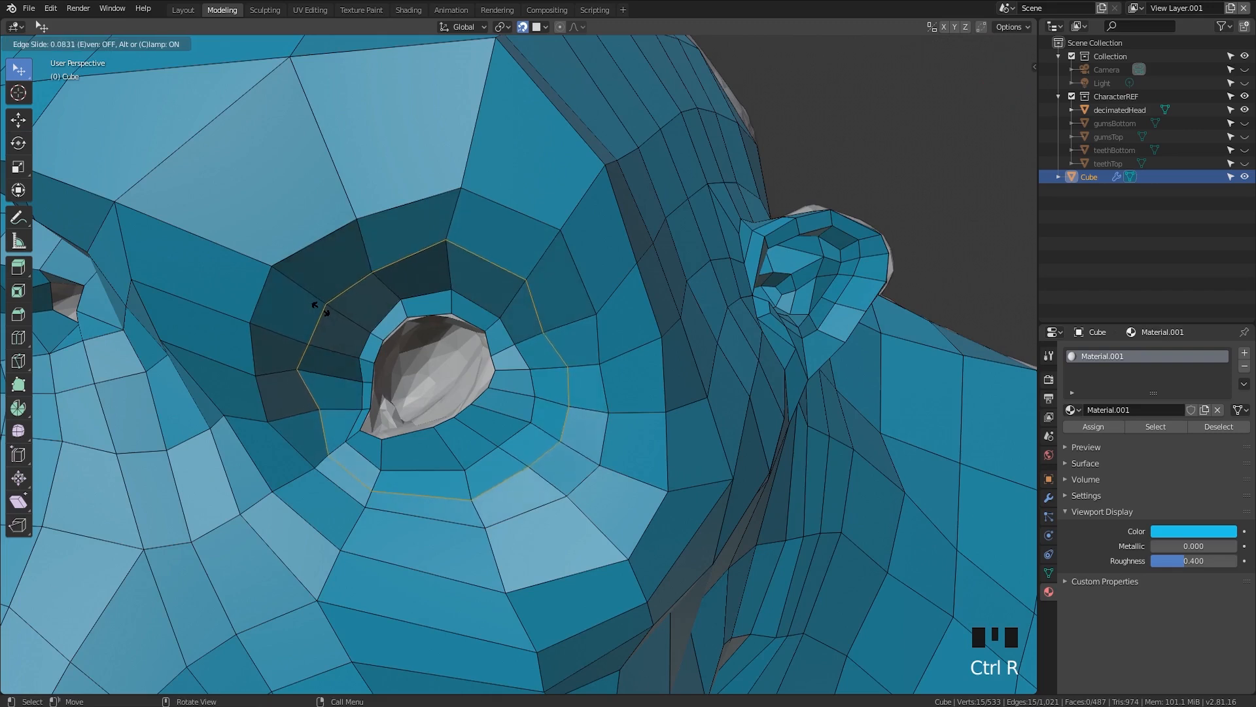
key("1")
left_click(316, 341)
key("ctrl+z")
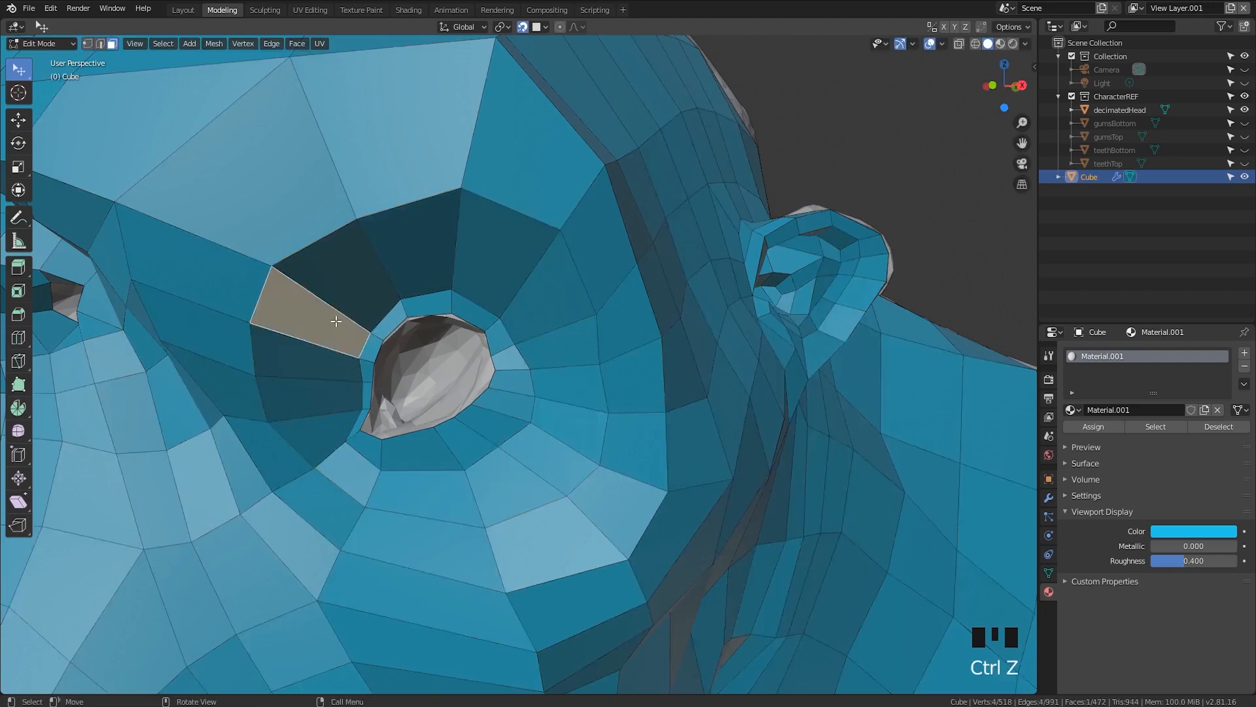
Insert an edge loop through the middle of the face ring around the eye socket and return to vertex selection
key("ctrl+r")
left_click(337, 319)
left_click(334, 320)
key("1")
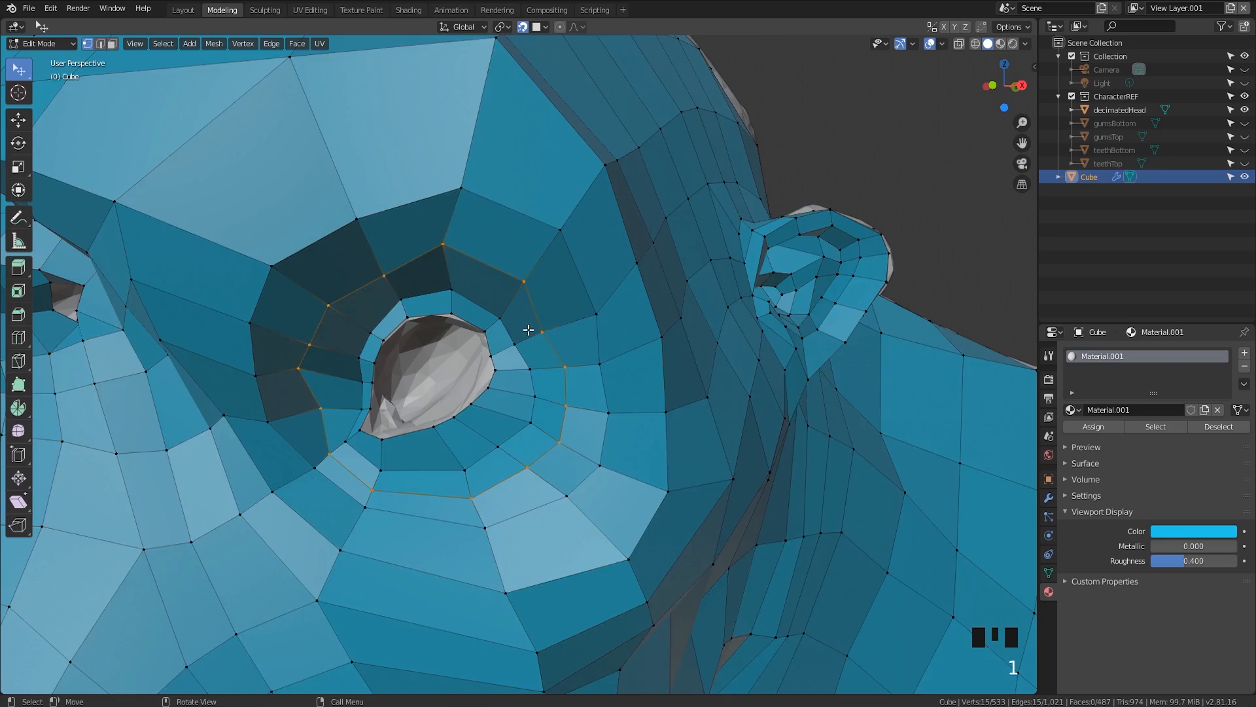
Move vertices of the new loop beside the outer eye corner and below the eye to follow the sculpt
left_click_drag(543, 325, 562, 366)
left_click_drag(566, 406, 537, 471)
left_click_drag(471, 499, 480, 495)
middle_click_drag(480, 495, 461, 156)
scroll(335, 452, "up", 3)
scroll(370, 350, "down", 3)
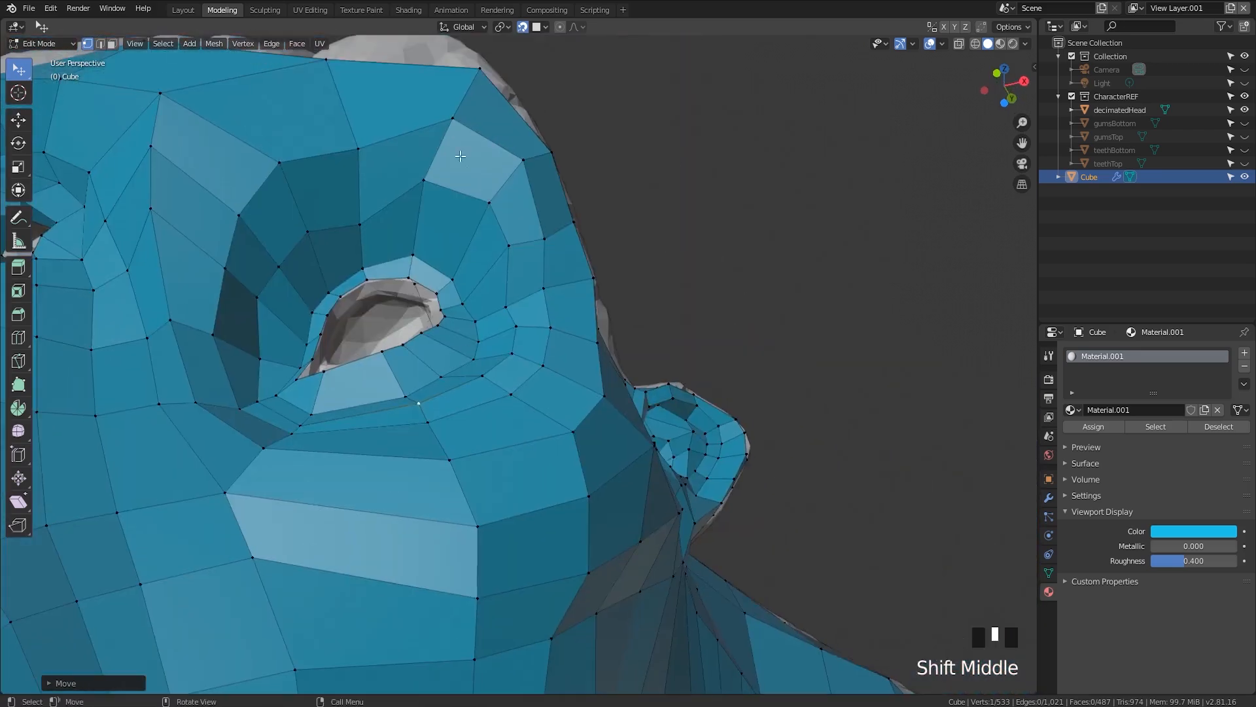
Reposition vertices of the new loop above the eye and on the inner side of the eye socket
left_click(425, 187)
left_click_drag(425, 187, 347, 244)
middle_click_drag(347, 244, 319, 283)
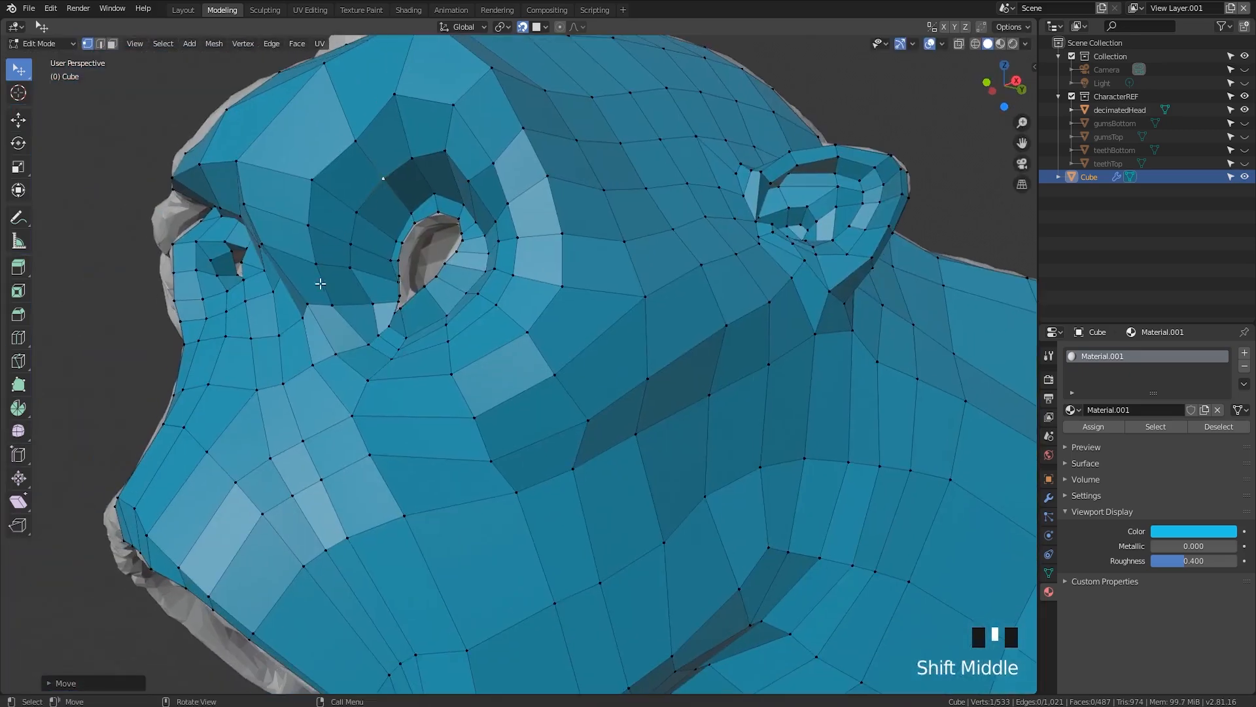
scroll(338, 179, "up", 2)
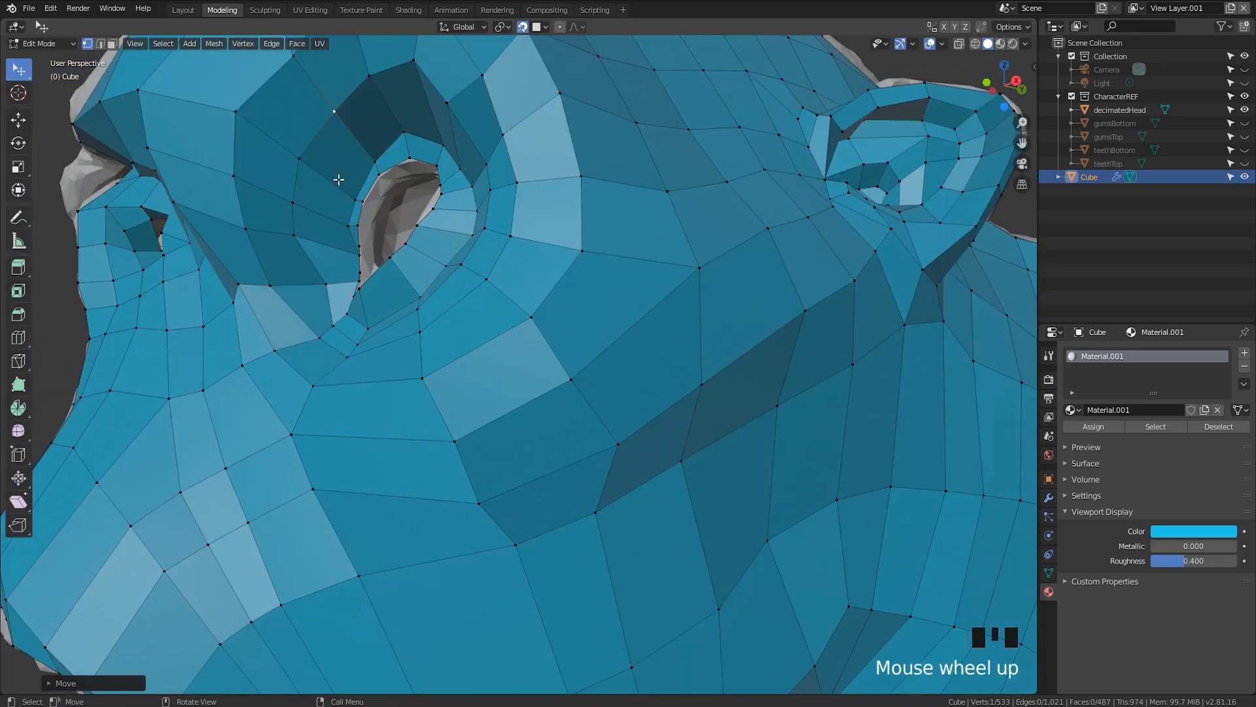
left_click(324, 284)
scroll(325, 285, "down", 2)
middle_click_drag(345, 287, 561, 300)
scroll(563, 262, "up", 2)
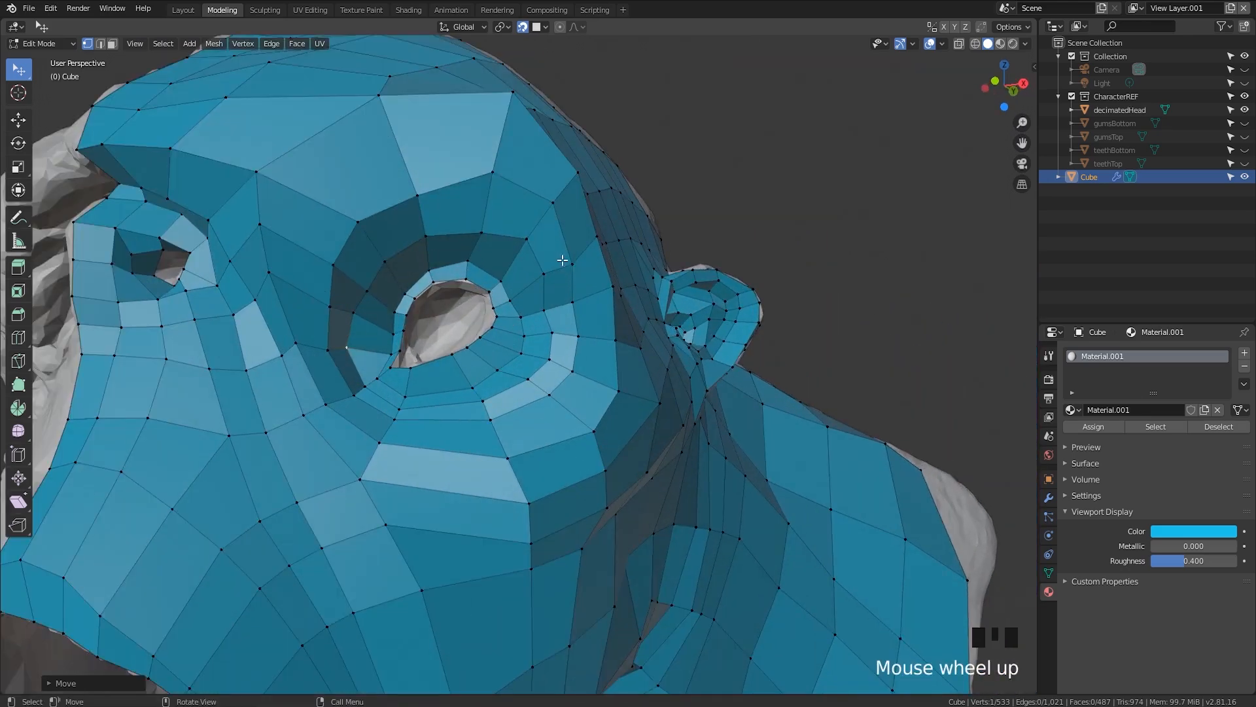
Adjust vertices above and beside the outer eye corner to even out the loops around the eye socket
left_click_drag(535, 242, 521, 244)
middle_click_drag(521, 243, 564, 306)
scroll(580, 205, "up", 2)
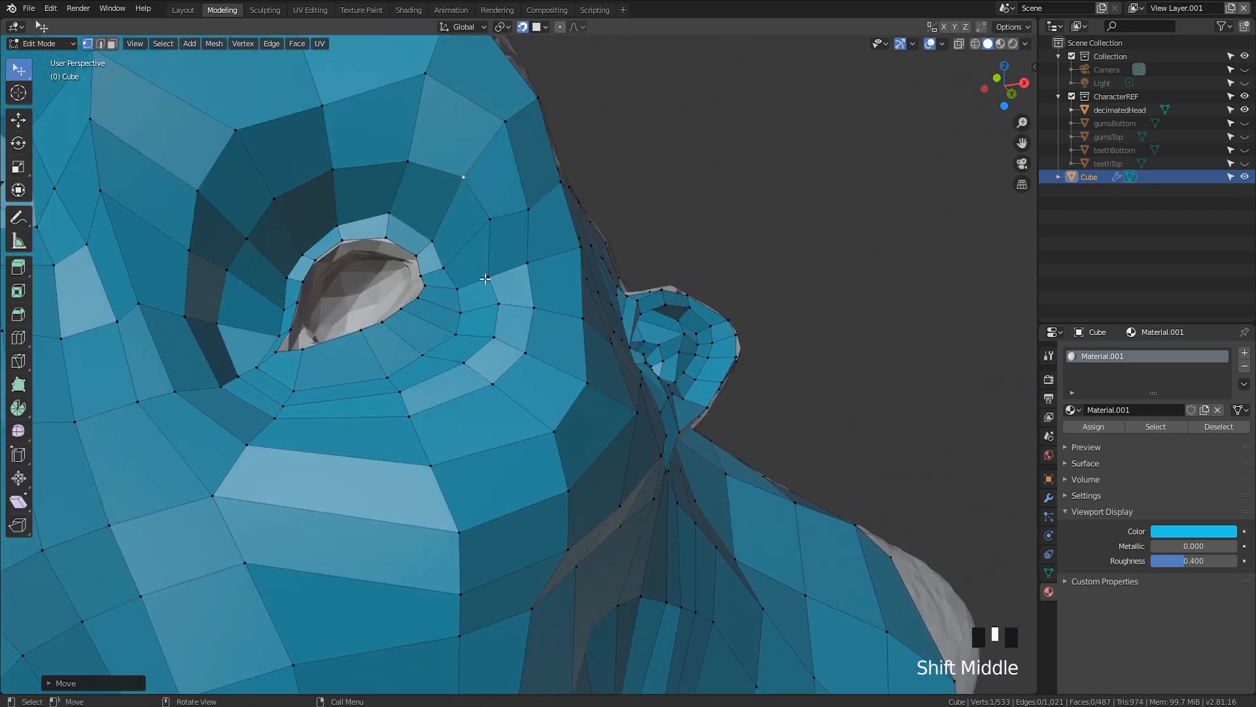
left_click_drag(488, 277, 494, 283)
middle_click_drag(495, 309, 518, 316)
left_click_drag(543, 293, 549, 293)
left_click_drag(551, 339, 554, 339)
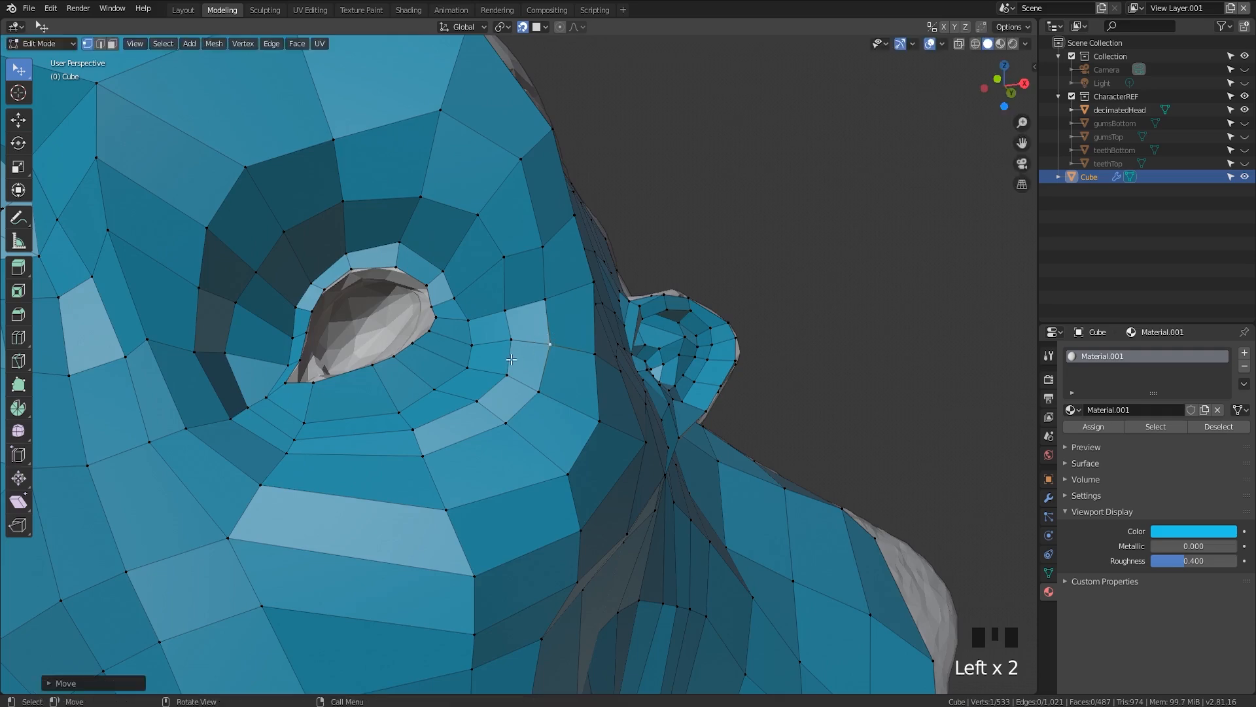
Insert another edge loop around the eye socket through the outer ring of faces
middle_click_drag(555, 339, 371, 283)
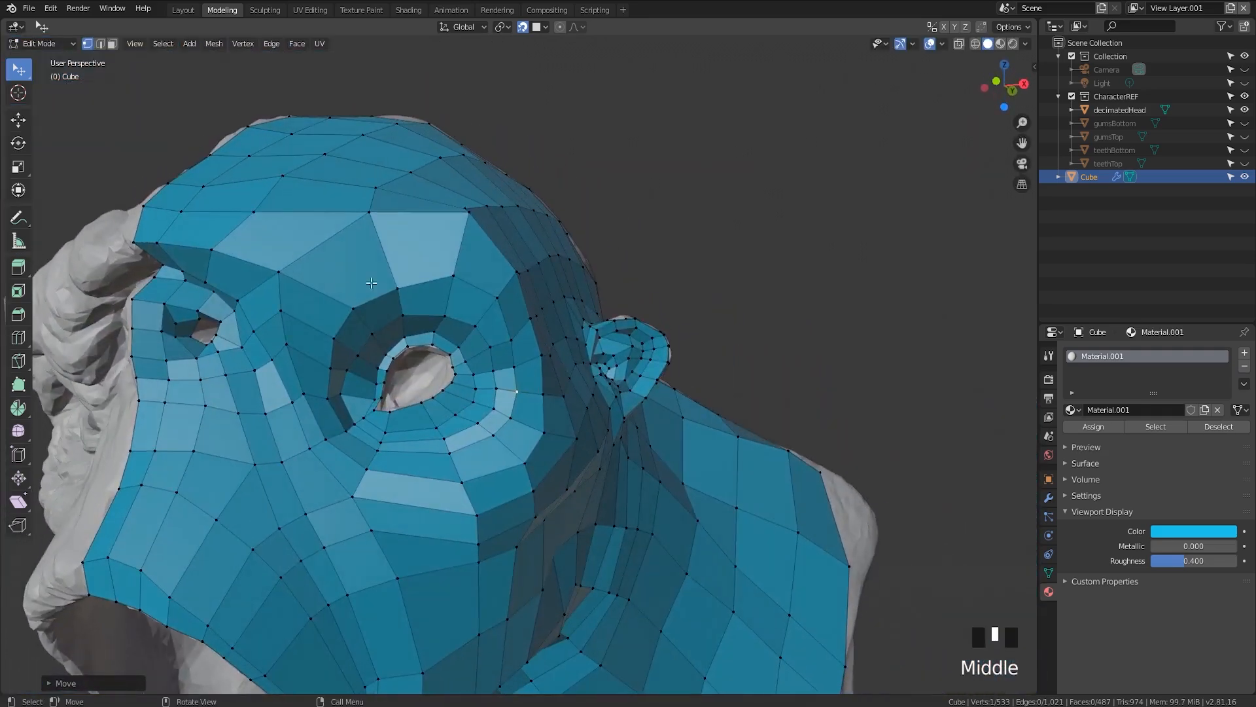
key("ctrl+r")
left_click(320, 290)
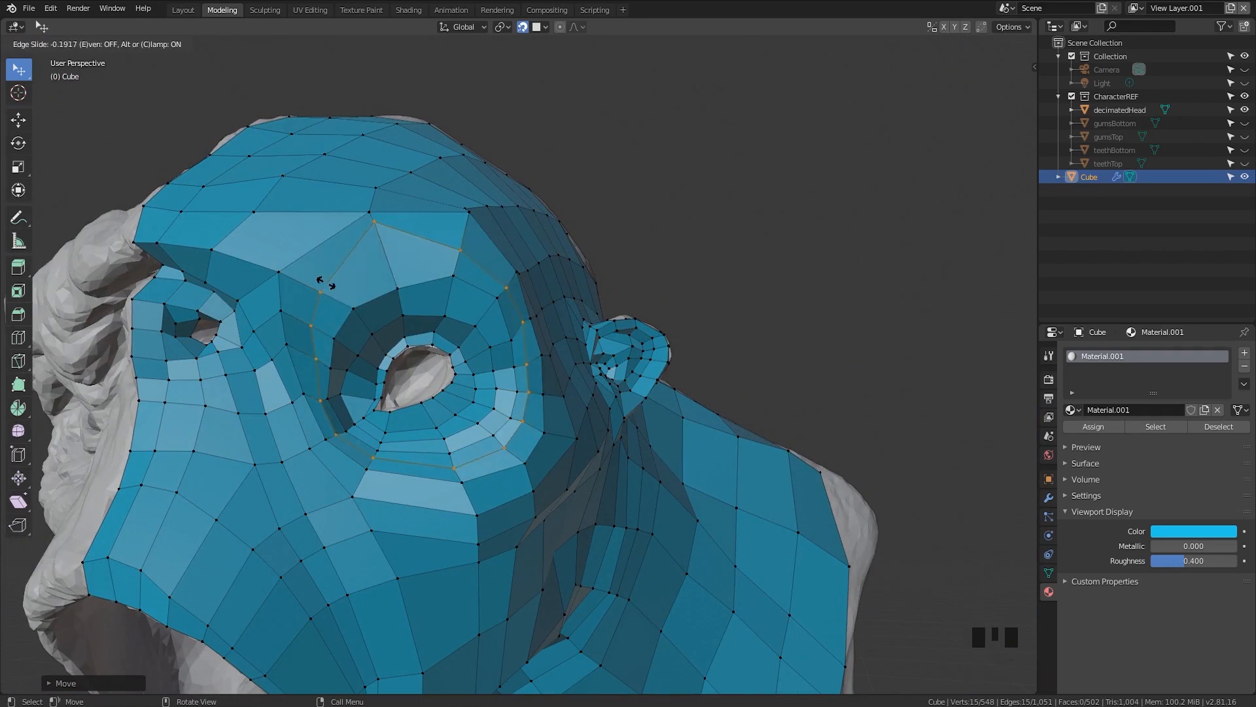
left_click(355, 307)
Move the new loop's brow vertex down toward the eye and reposition vertices along the outer brow and temple
middle_click_drag(355, 307, 361, 403)
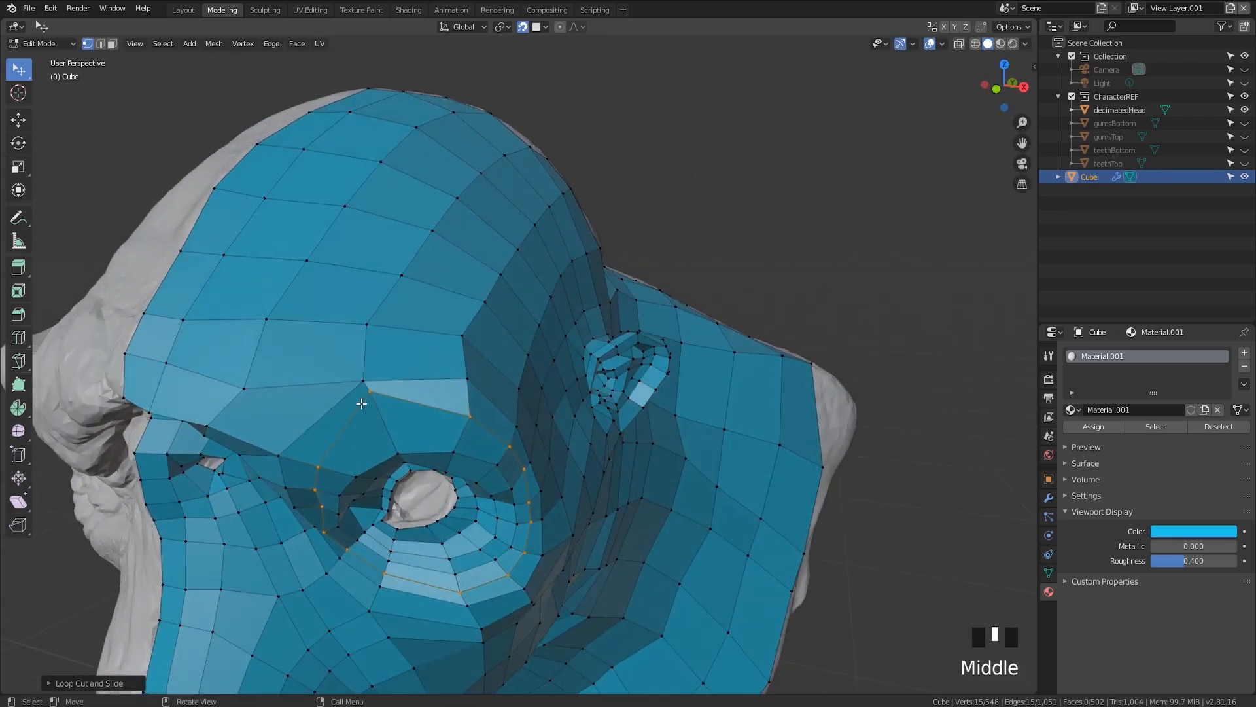
left_click_drag(373, 389, 380, 409)
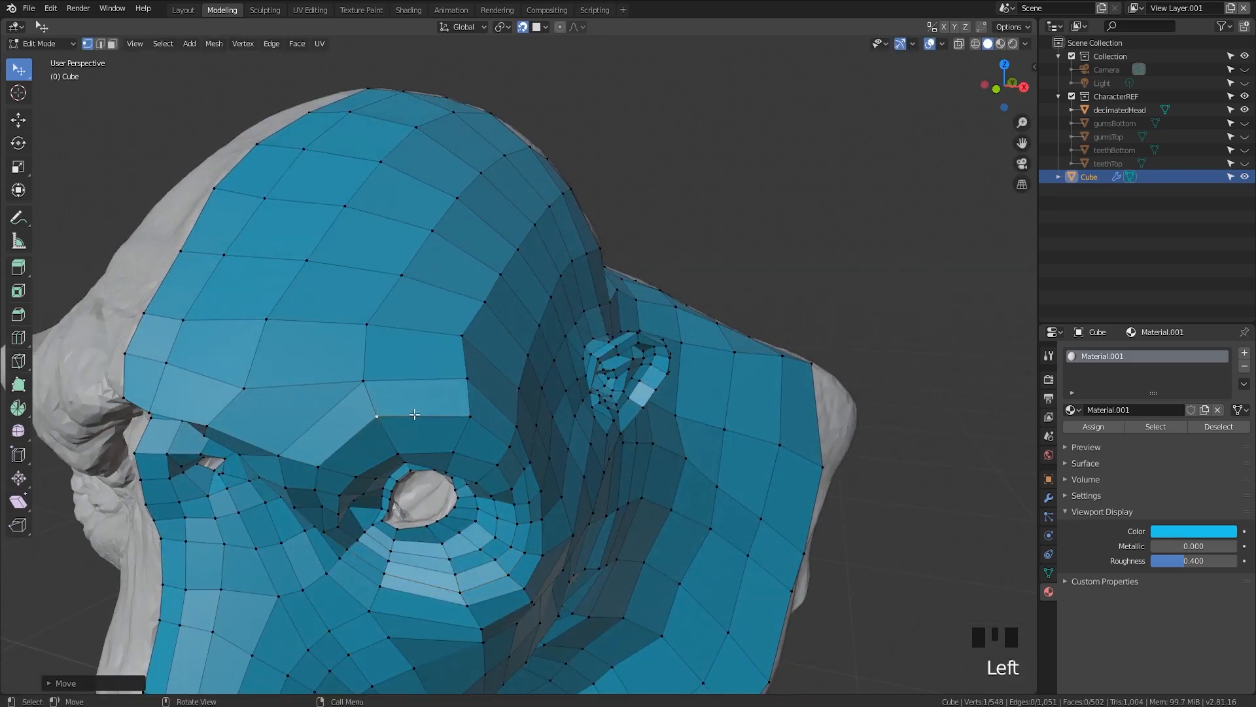
middle_click_drag(413, 416, 384, 379)
scroll(423, 301, "up", 2)
middle_click_drag(423, 300, 243, 400)
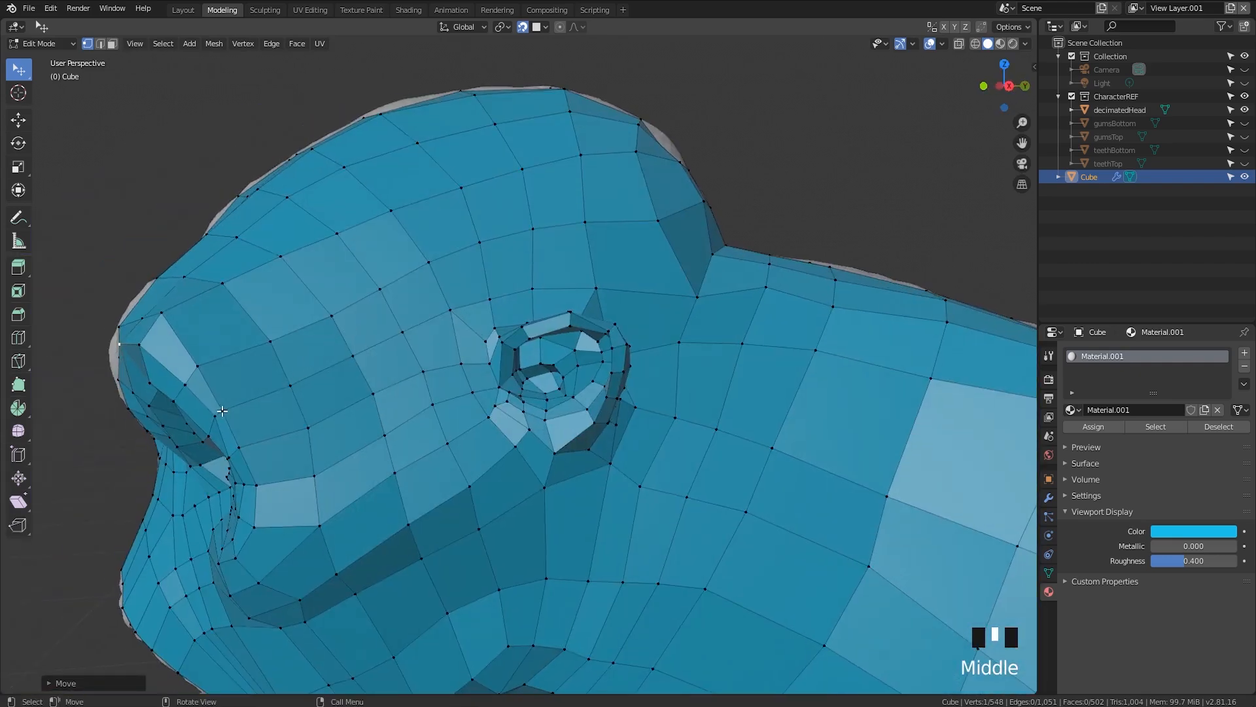
left_click_drag(222, 410, 249, 442)
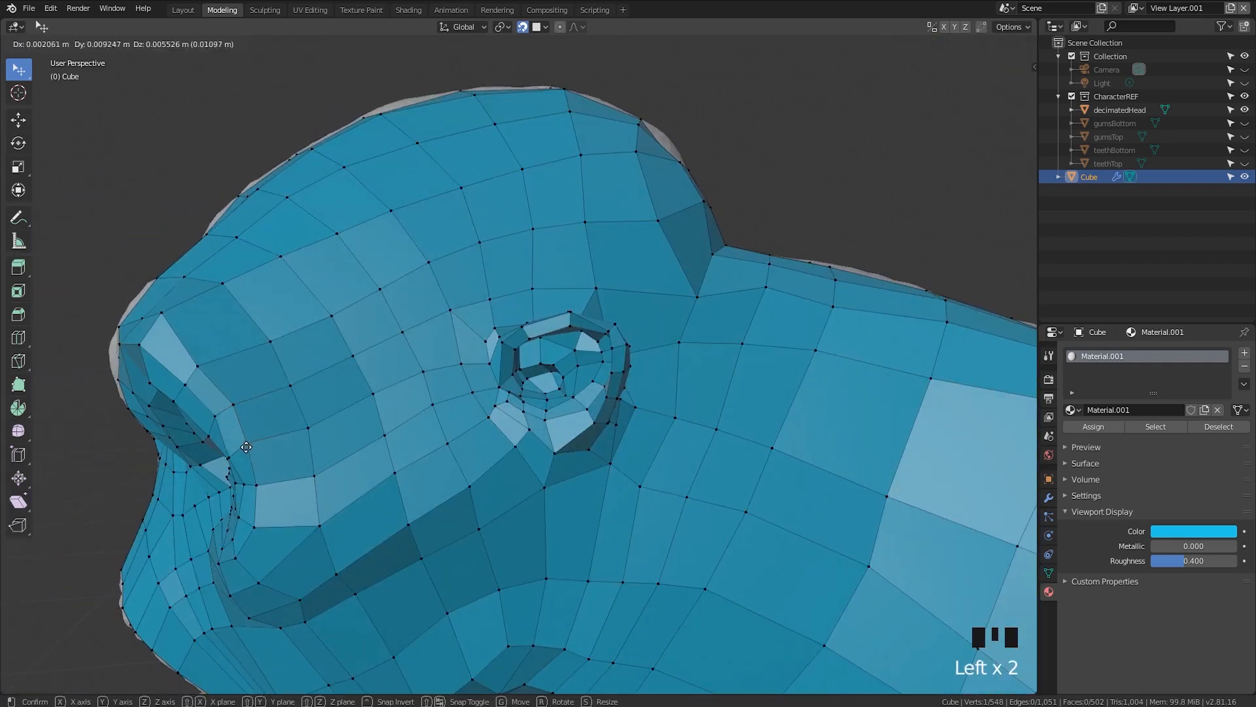
left_click_drag(202, 365, 213, 360)
middle_click_drag(213, 360, 465, 506)
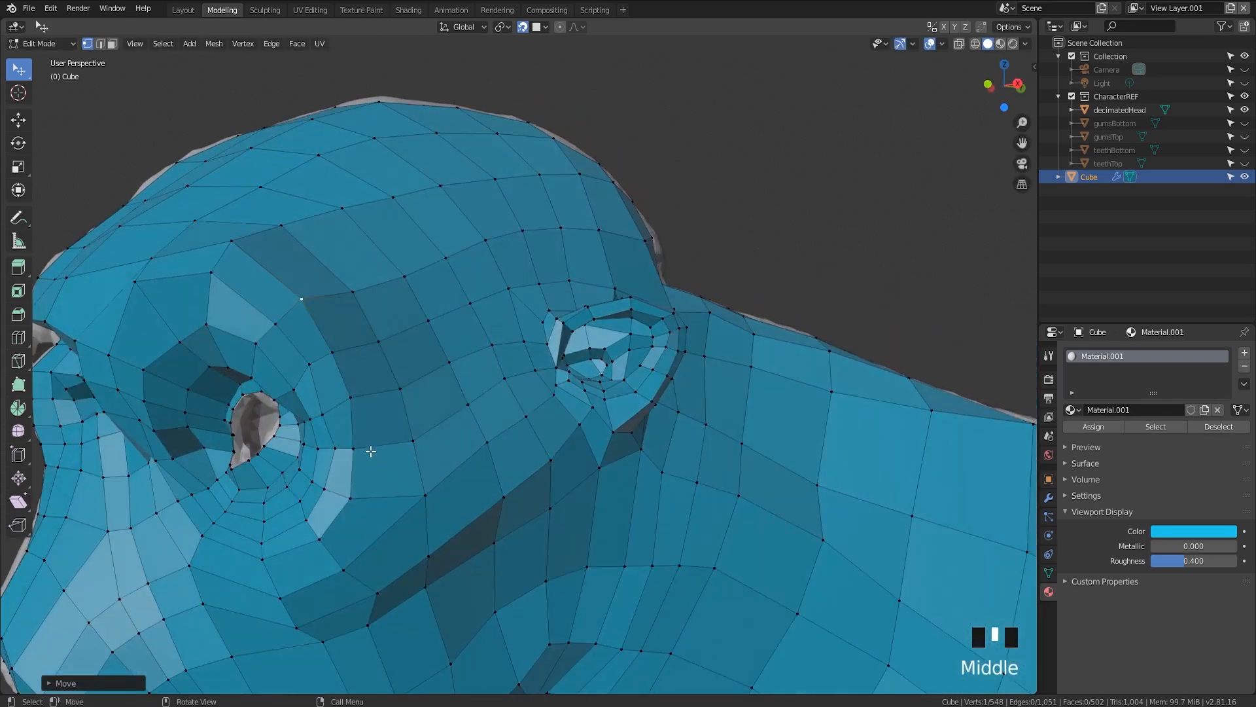
Shift three vertices on the temple side of the eye socket outward to space the outer loops evenly
left_click_drag(354, 445, 365, 450)
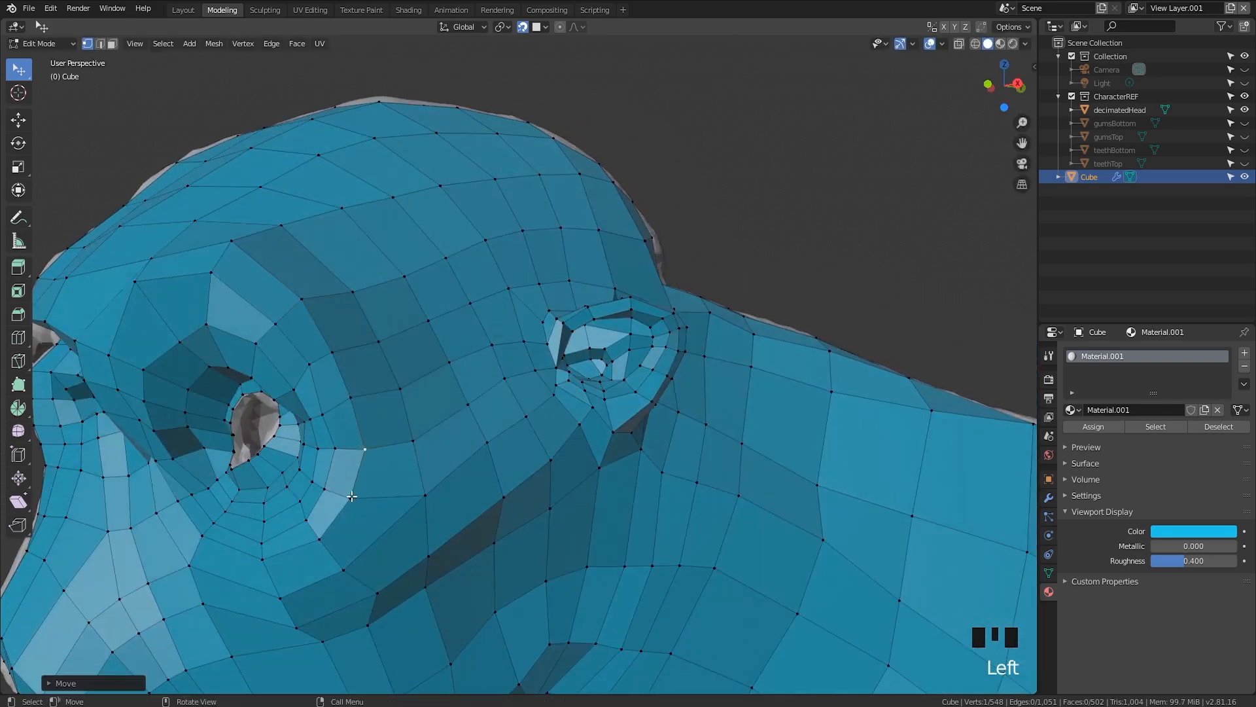
left_click_drag(351, 497, 358, 496)
left_click_drag(364, 447, 365, 452)
left_click_drag(350, 397, 351, 403)
Fine-tune vertices of the inner loops at the outer eye corner to follow the sculpt's wrinkles
middle_click_drag(389, 384, 318, 419)
left_click_drag(268, 398, 276, 393)
left_click_drag(295, 437, 299, 438)
middle_click_drag(300, 439, 310, 436)
left_click_drag(311, 437, 315, 437)
middle_click_drag(312, 420, 318, 411)
left_click_drag(314, 391, 320, 396)
Reposition vertices along the upper edge of the eye socket and the outer brow to smooth the loop flow
left_click_drag(280, 348, 282, 342)
middle_click_drag(282, 344, 329, 352)
mouse_move(341, 384)
left_mouse_down()
mouse_move(332, 370)
mouse_move(345, 404)
left_mouse_up()
middle_click_drag(346, 402, 456, 251)
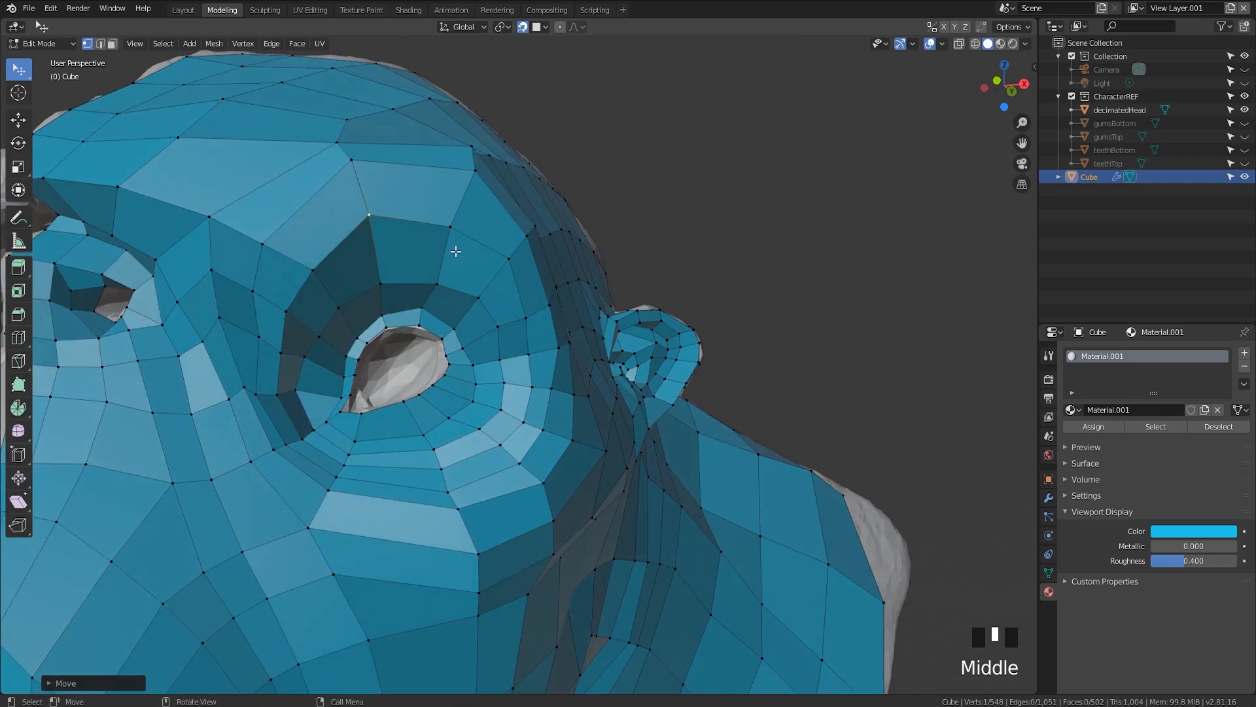
left_click_drag(478, 169, 478, 163)
middle_click_drag(477, 163, 538, 237)
left_click_drag(489, 300, 486, 297)
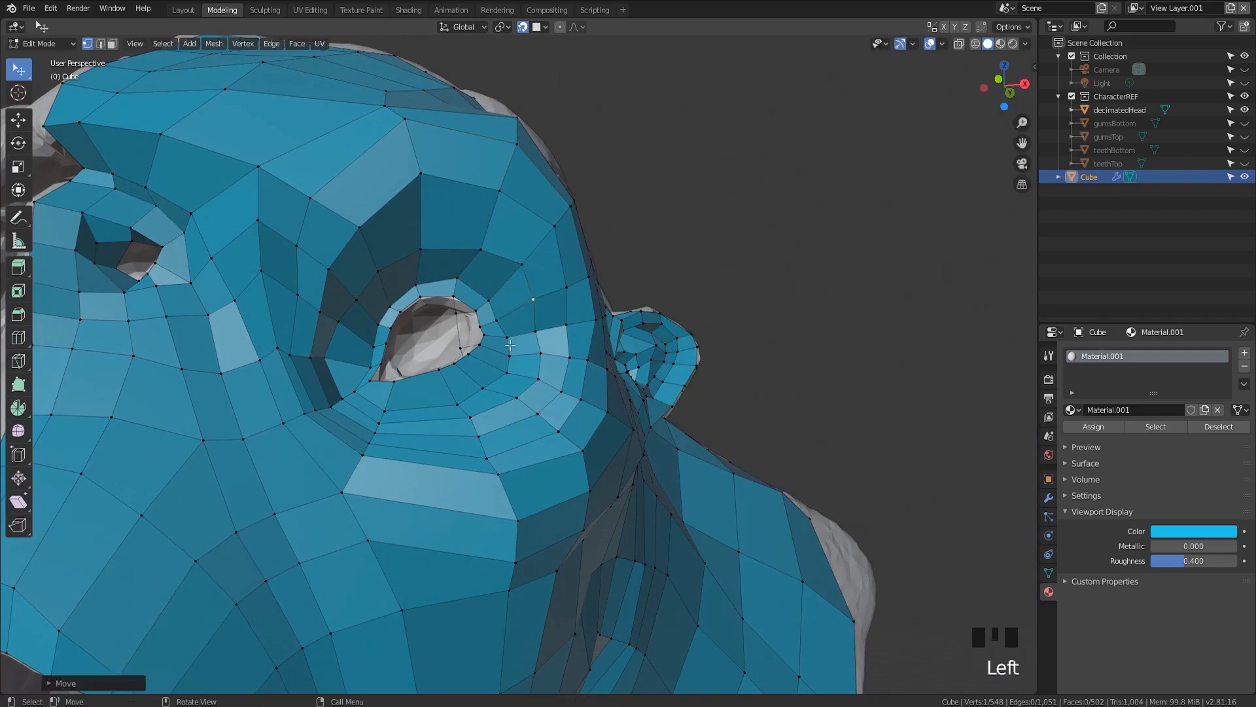
Insert an edge loop running from the upper inner eyelid across the brow to the forehead's center line
middle_click_drag(485, 297, 393, 367)
scroll(330, 418, "down", 1)
scroll(427, 327, "up", 2)
key("ctrl+r")
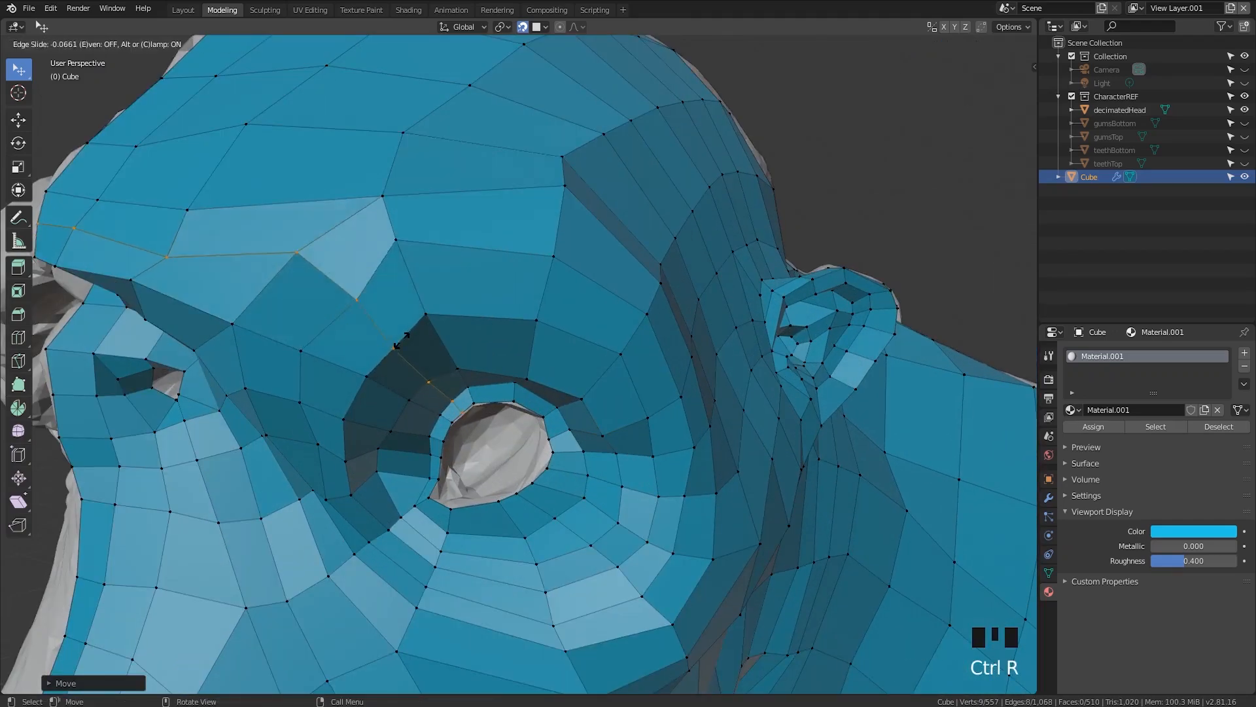
left_click(386, 312)
left_click(386, 312)
Move vertices of the new brow loop and neighboring forehead vertices to even out the face spacing
left_click_drag(357, 294, 348, 289)
left_click_drag(297, 246, 299, 253)
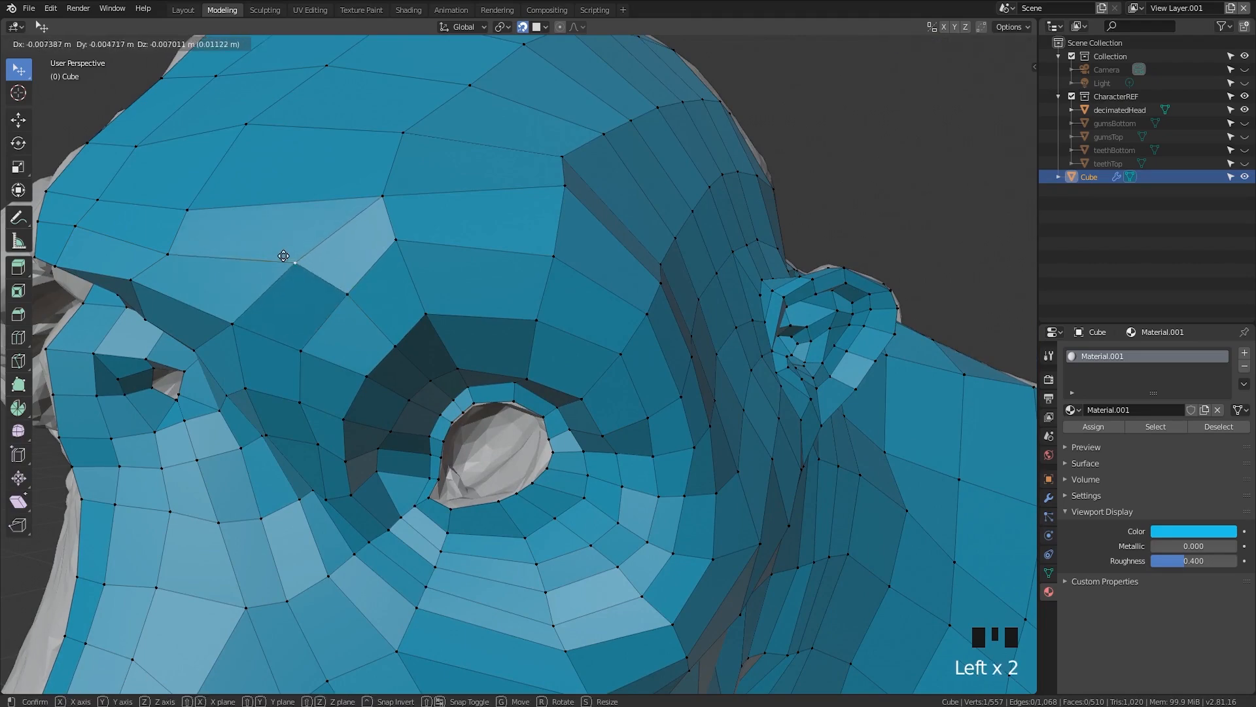
middle_click_drag(299, 253, 508, 372)
left_click_drag(556, 347, 532, 333)
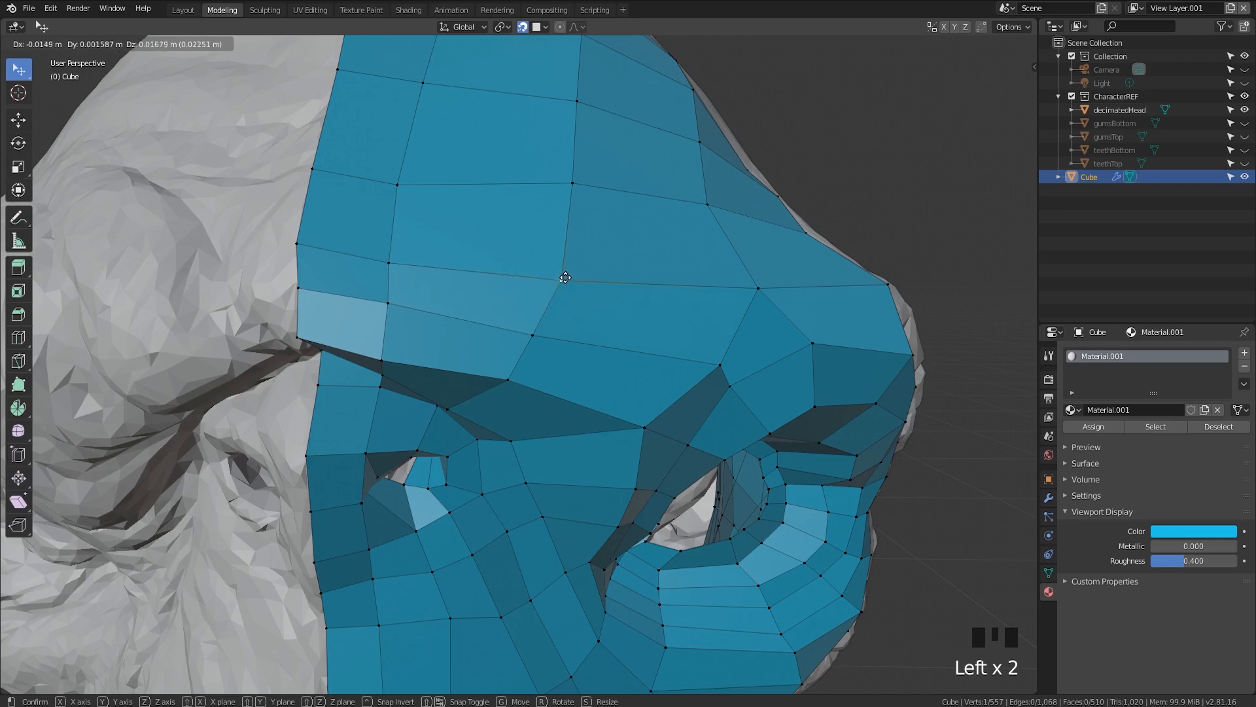
left_click(561, 271)
left_click(388, 261)
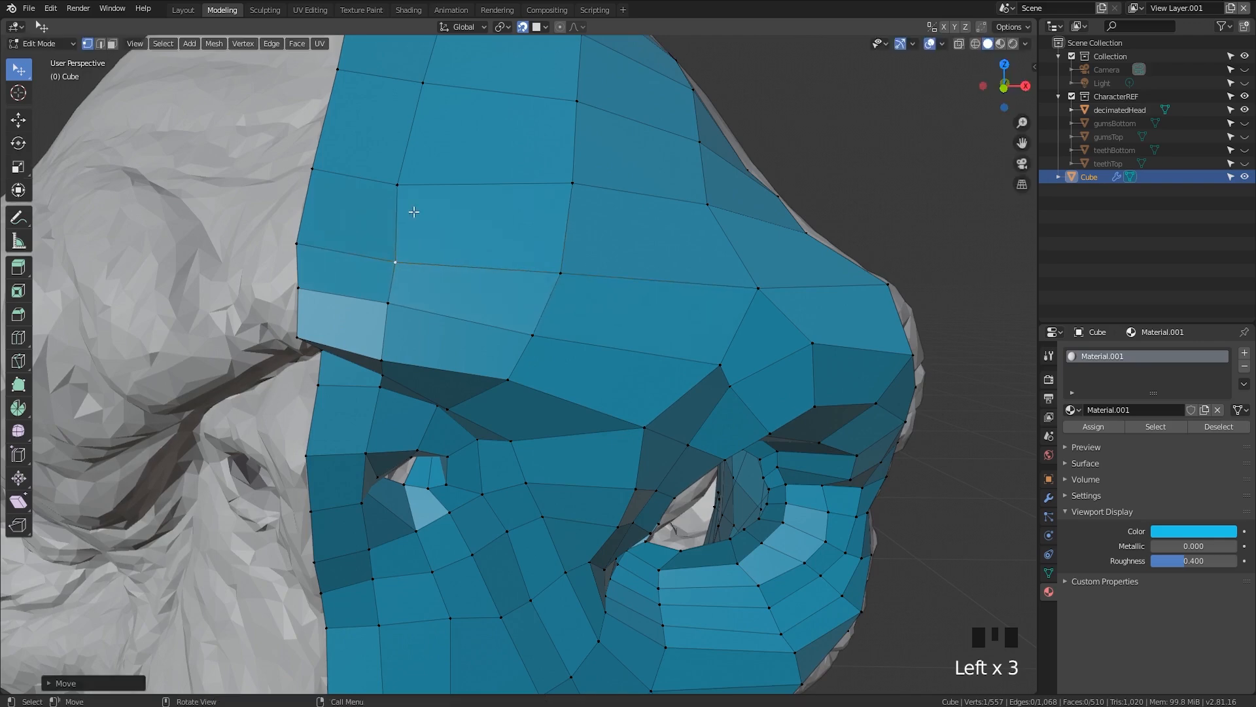
mouse_move(395, 185)
left_mouse_down()
mouse_move(403, 172)
mouse_move(409, 190)
mouse_move(412, 179)
left_mouse_up()
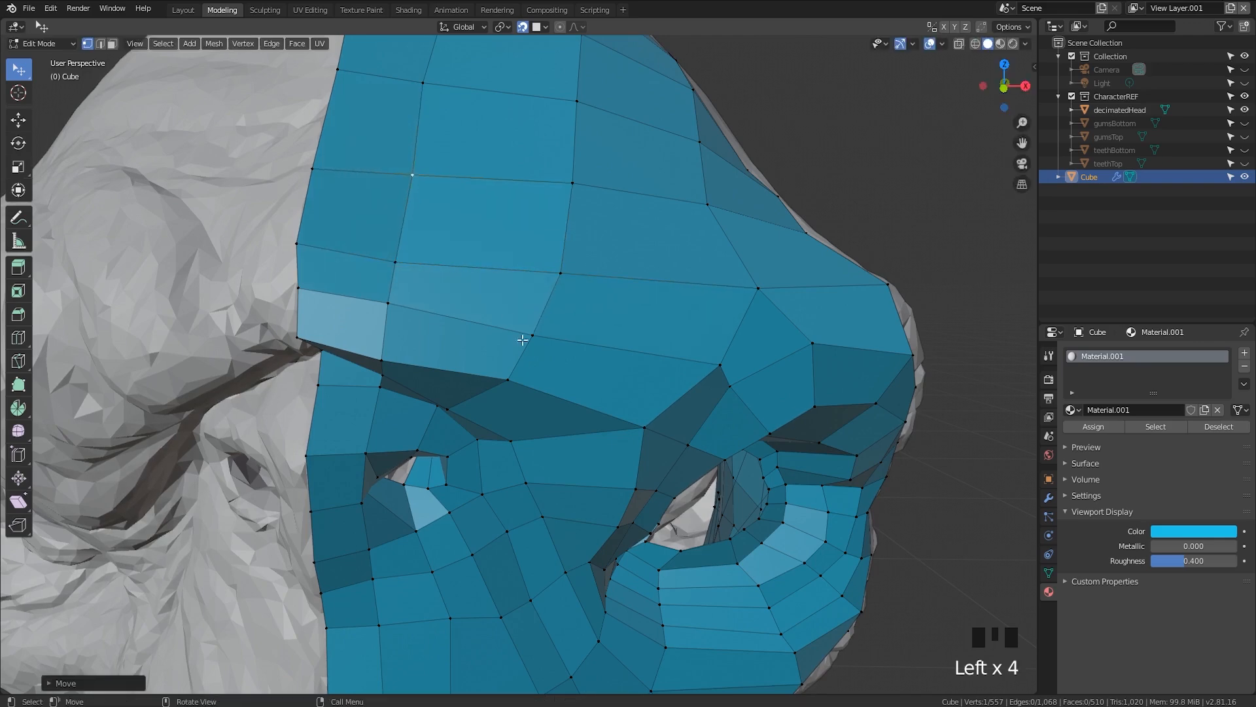
Adjust the edge loop circling the outer eye socket with a favorite tool and reposition two of its cheek-side vertices
scroll(522, 339, "down", 4)
middle_click_drag(544, 361, 443, 337)
scroll(444, 337, "up", 2)
key("2")
left_click(386, 453, "alt")
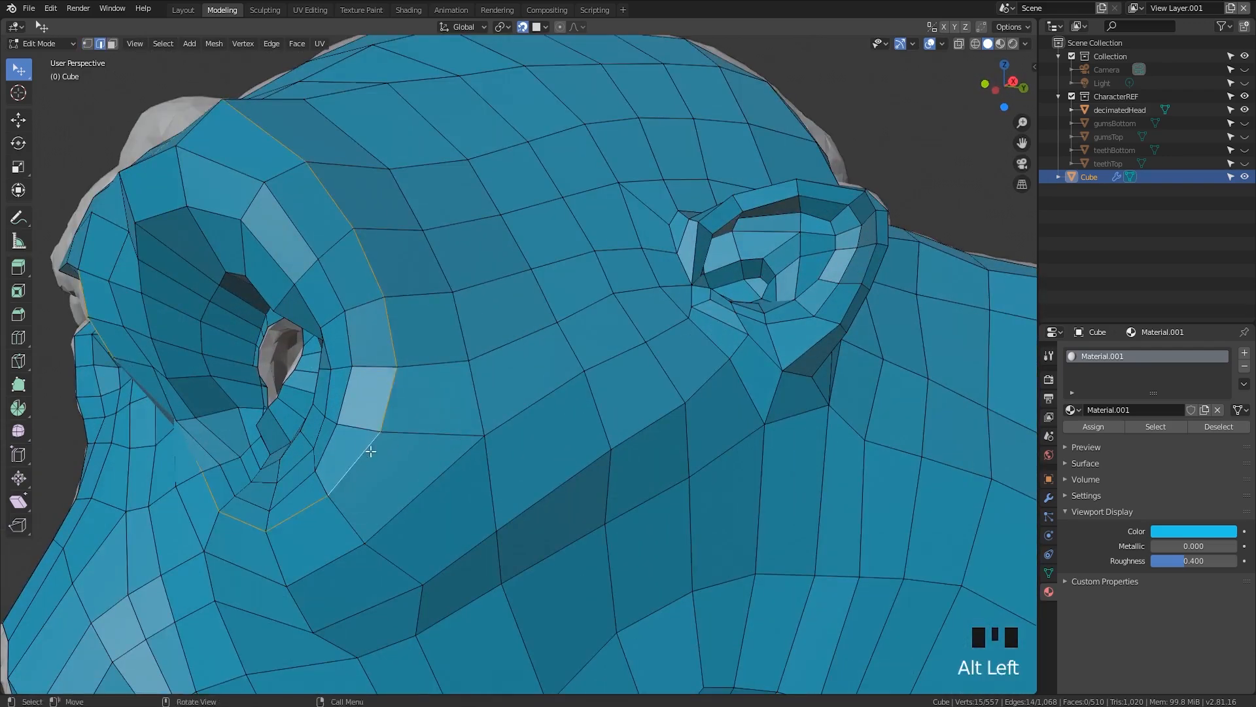
middle_click_drag(398, 448, 419, 384)
key("q")
left_click(379, 407)
key("1")
left_click_drag(544, 430, 518, 428)
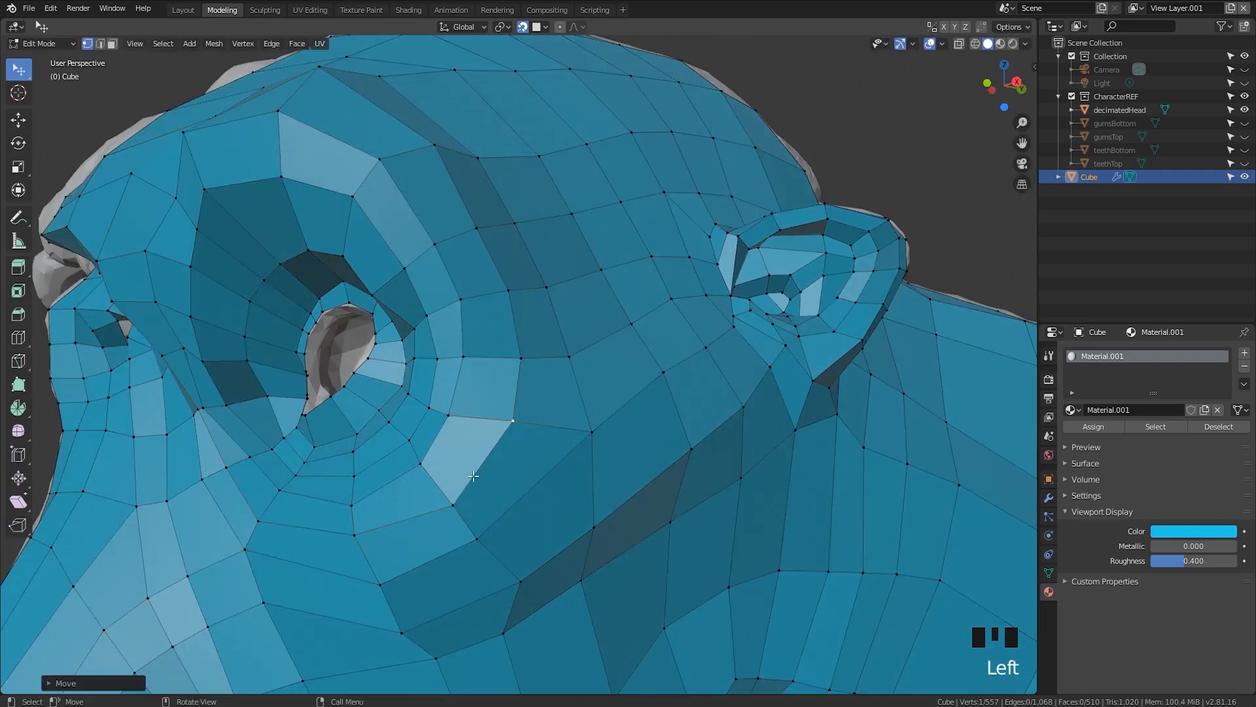
left_click_drag(448, 496, 447, 494)
Move two vertices between the nostril and the inner side of the eye socket
middle_click_drag(447, 495, 538, 477)
scroll(410, 342, "up", 3)
middle_click_drag(410, 342, 422, 351)
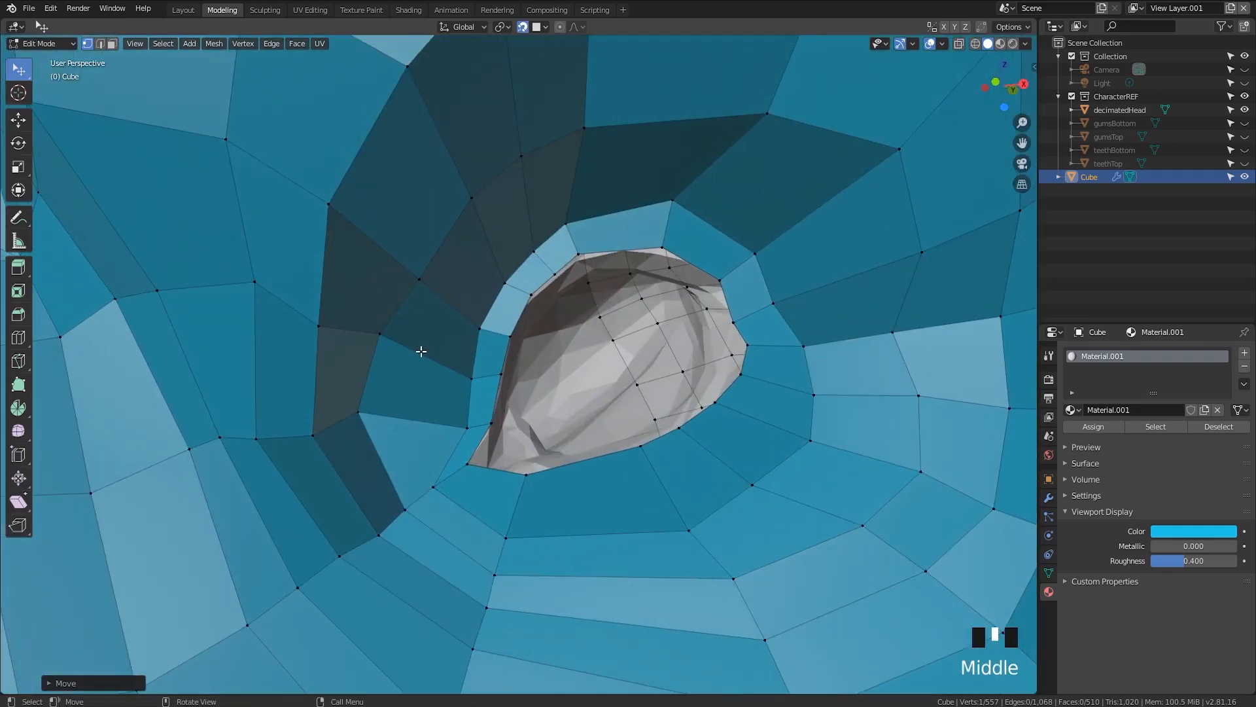
middle_click_drag(316, 308, 346, 302)
scroll(411, 227, "down", 2)
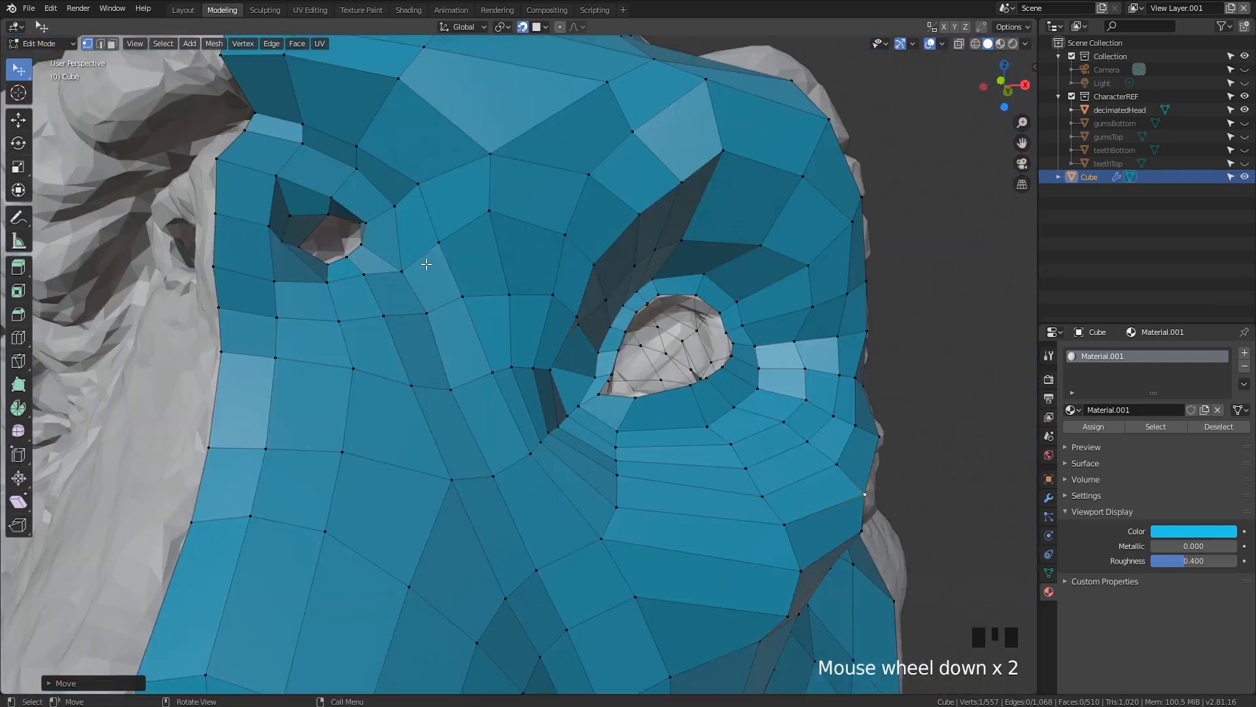
left_click(553, 294)
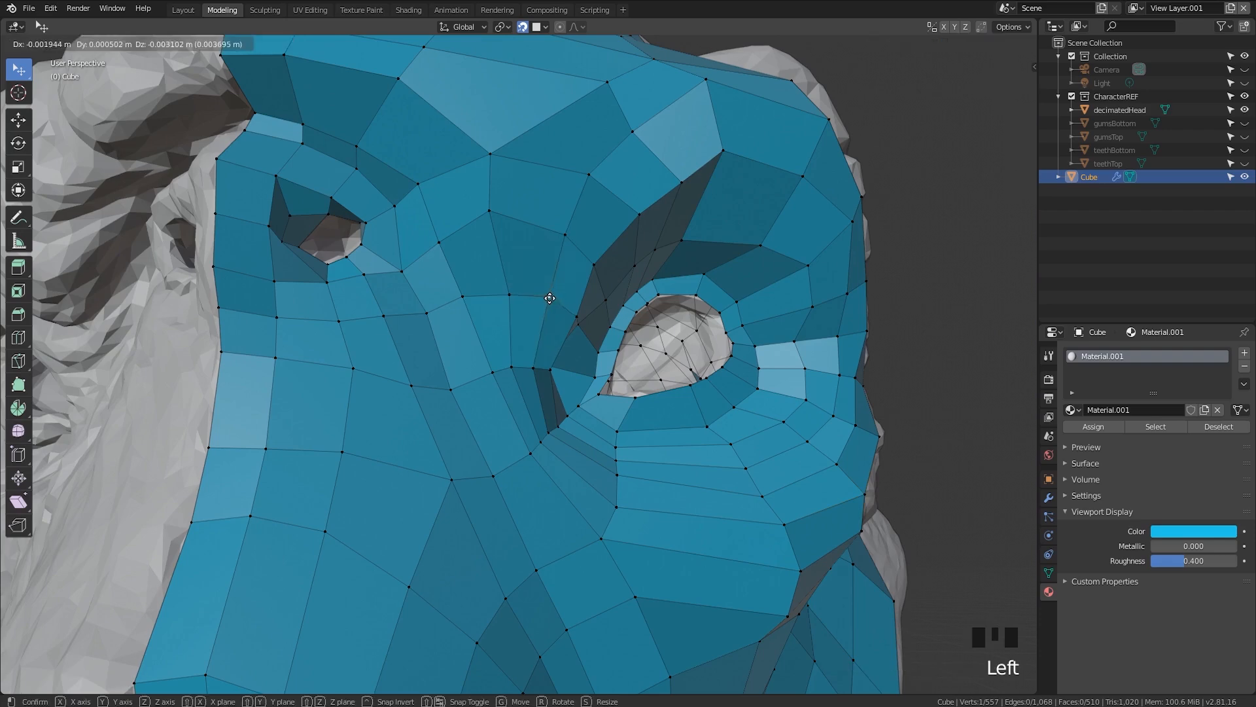
middle_click_drag(533, 298, 497, 254)
left_click_drag(497, 229, 491, 241)
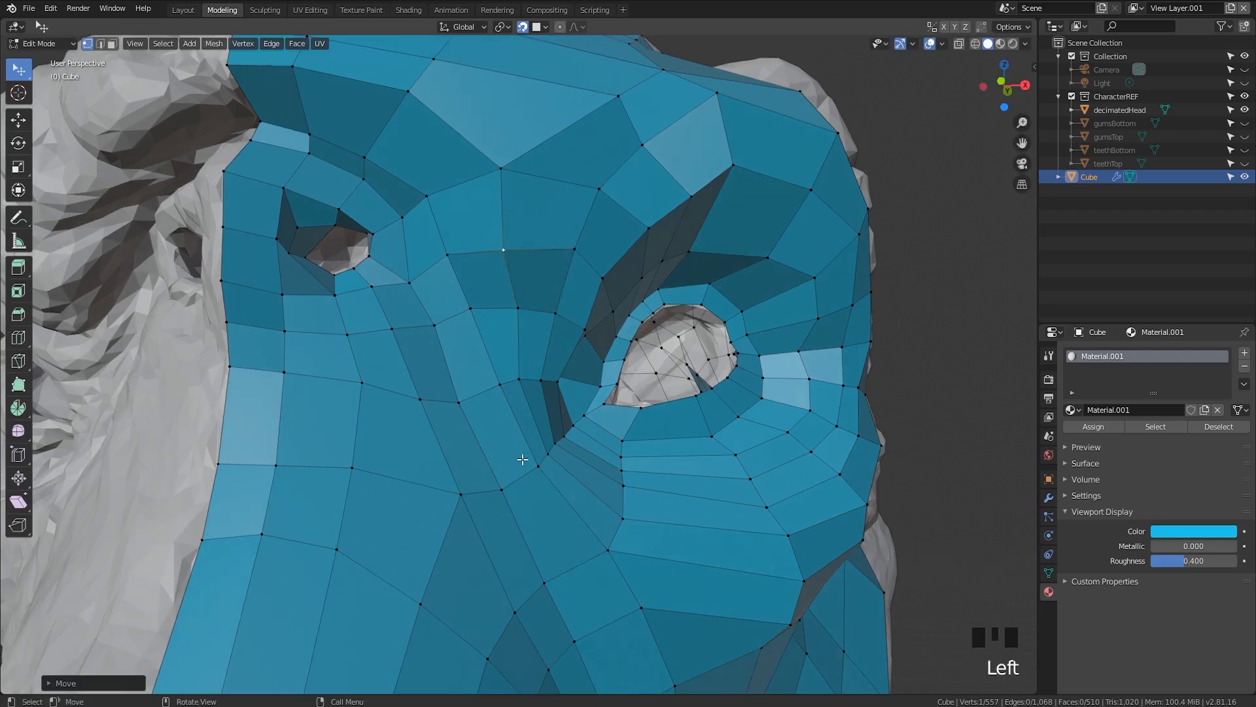
Reposition two vertices on the upper cheek beside the inner eye corner
middle_click_drag(522, 459, 516, 474)
left_click_drag(507, 471, 495, 458)
left_click_drag(469, 389, 465, 392)
scroll(538, 397, "down", 3)
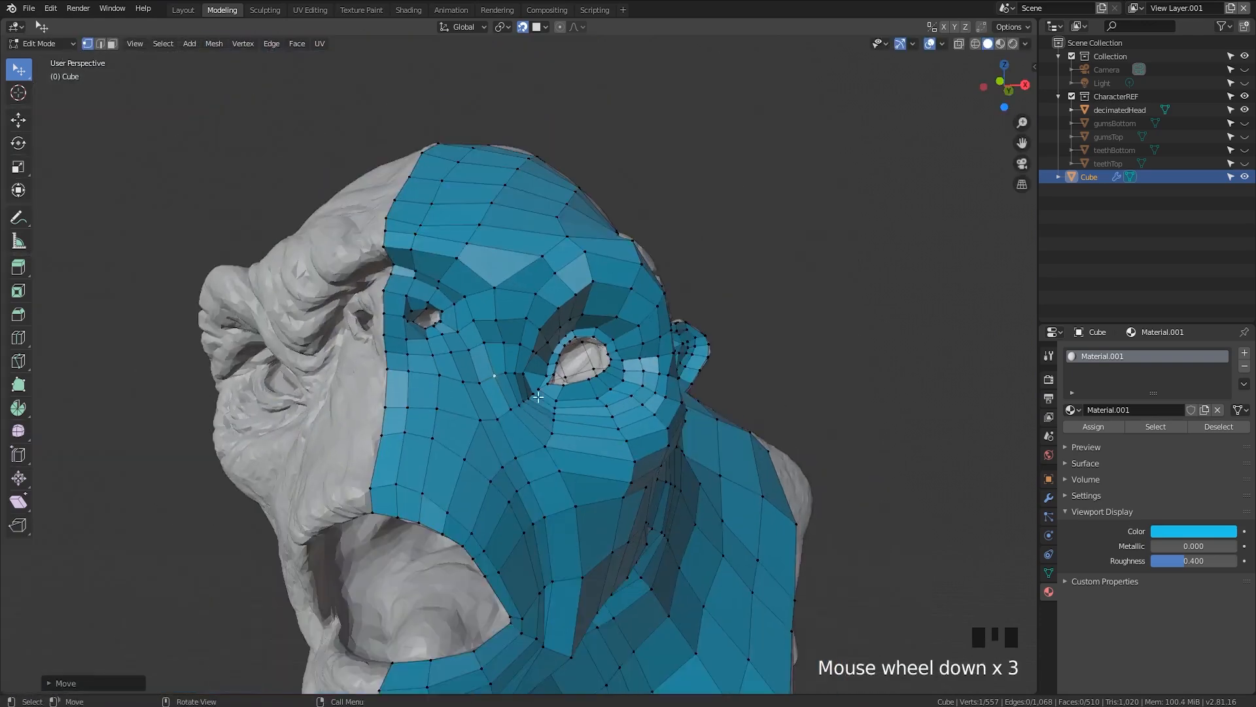
middle_click_drag(538, 396, 458, 409)
scroll(476, 400, "down", 1)
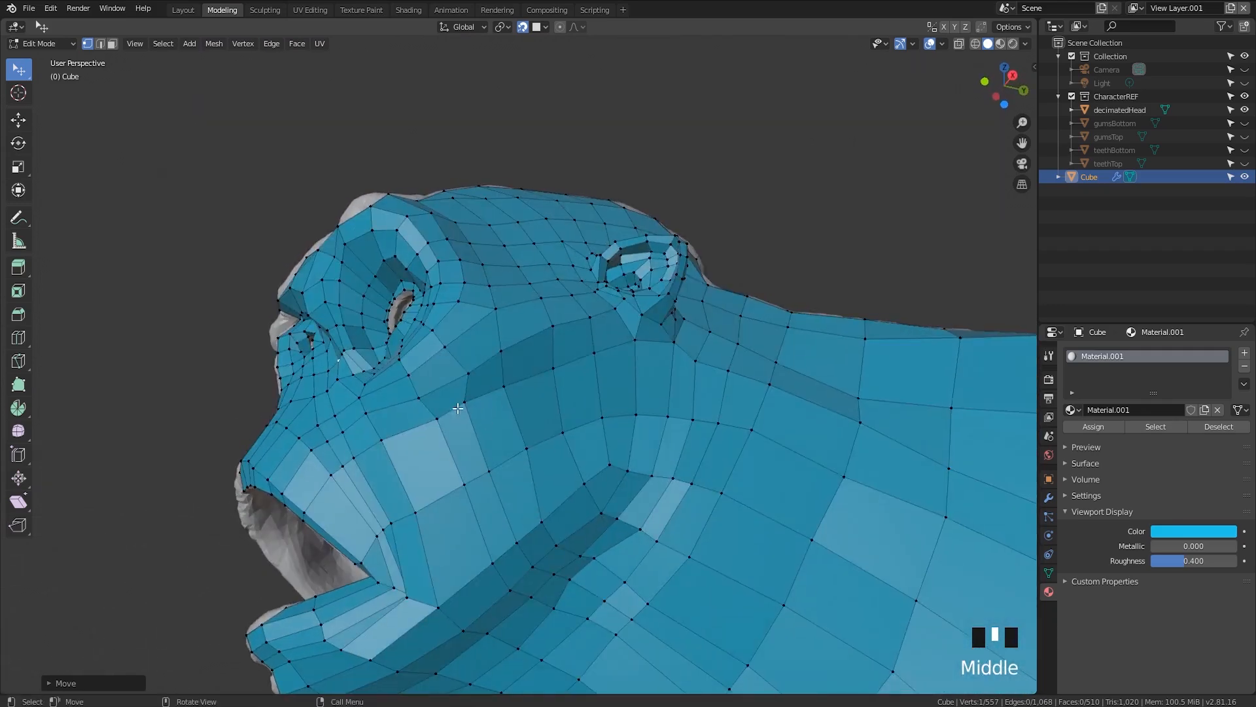
Reposition a vertex on the mid cheek and add an edge loop running from the upper lip across the cheek to the neck
left_click_drag(461, 402, 467, 405)
middle_click_drag(469, 449, 471, 483)
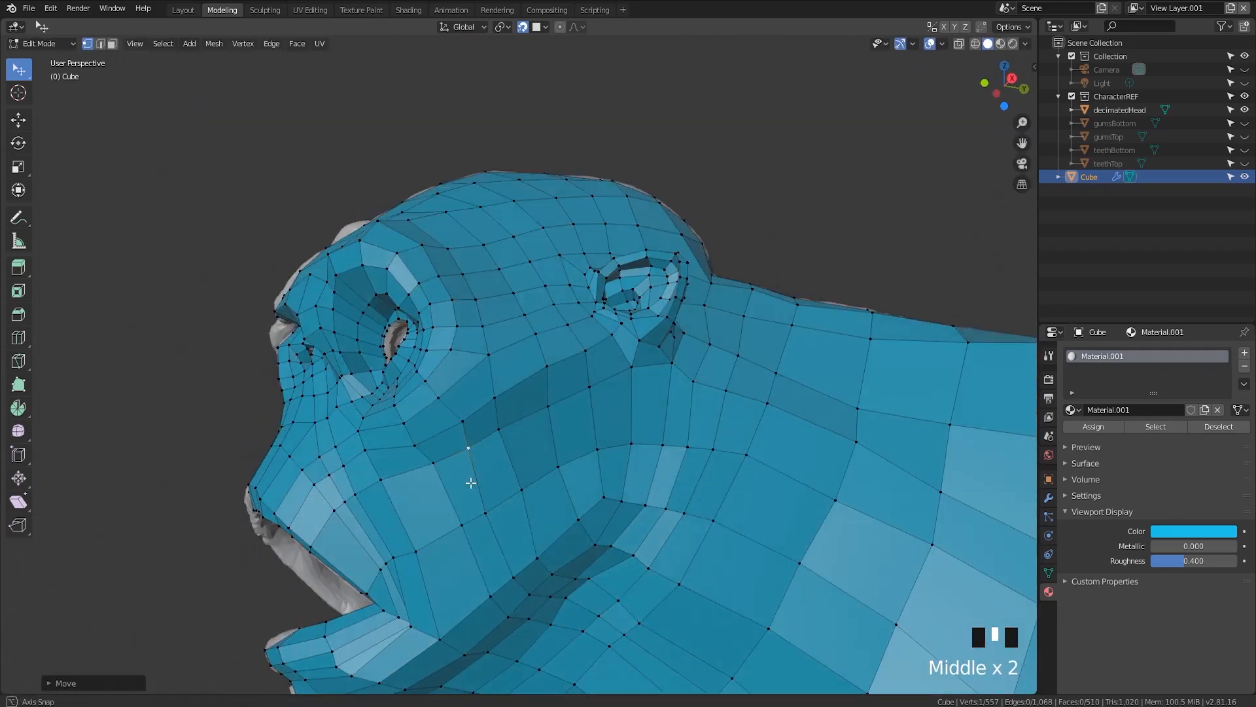
middle_click_drag(378, 536, 404, 534)
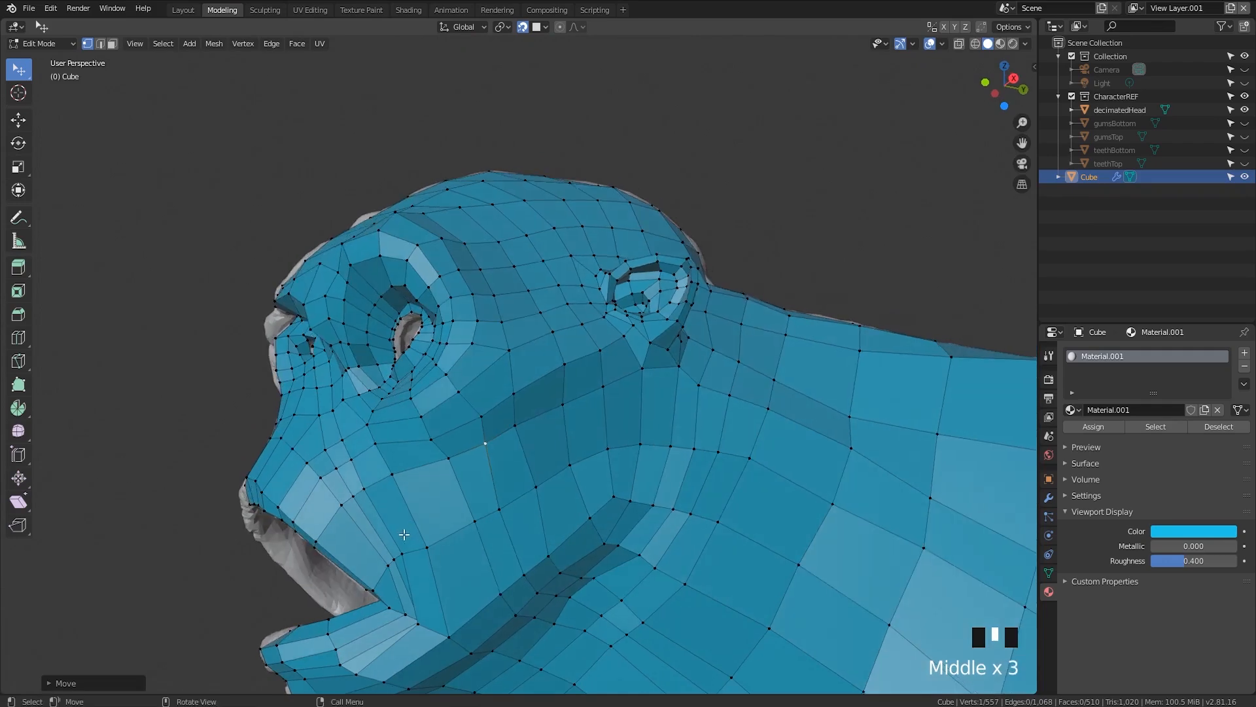
key("ctrl+r")
left_click(367, 540)
left_click(476, 539)
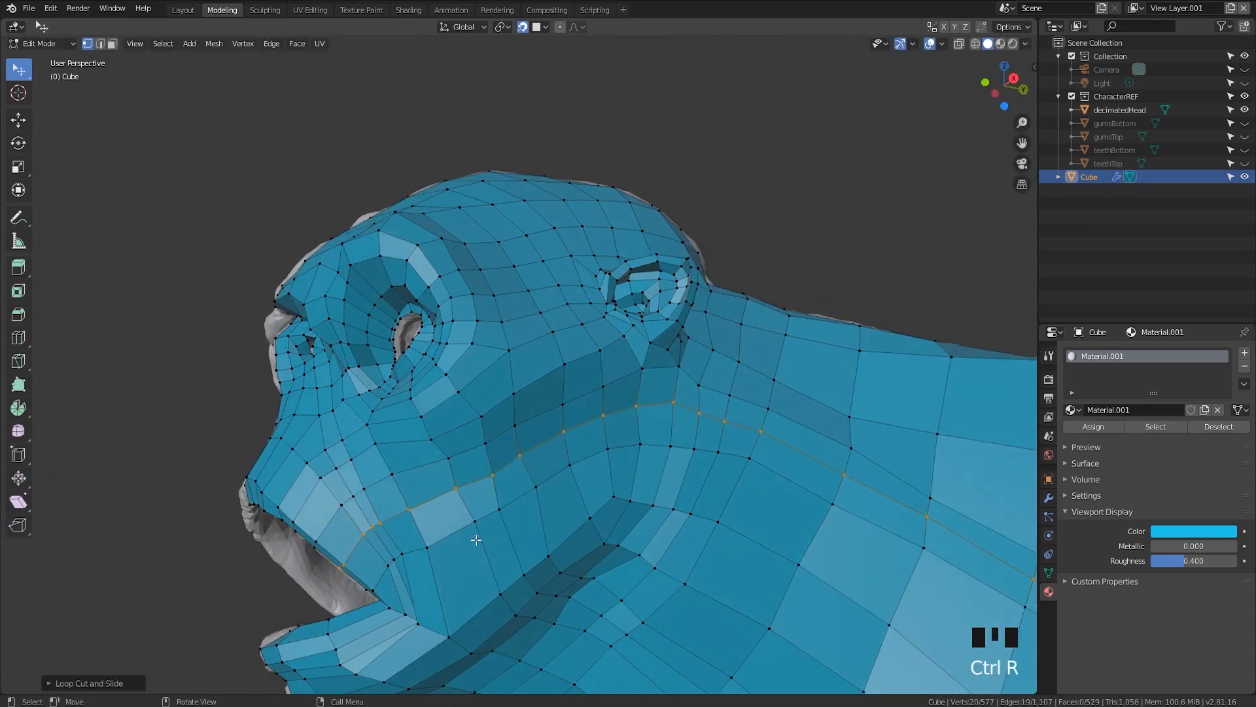
Add another edge loop from the mouth corner along the jaw and down across the side of the neck
middle_click_drag(475, 539, 329, 330, "shift")
key("ctrl+r")
left_click(448, 432)
left_click(448, 432)
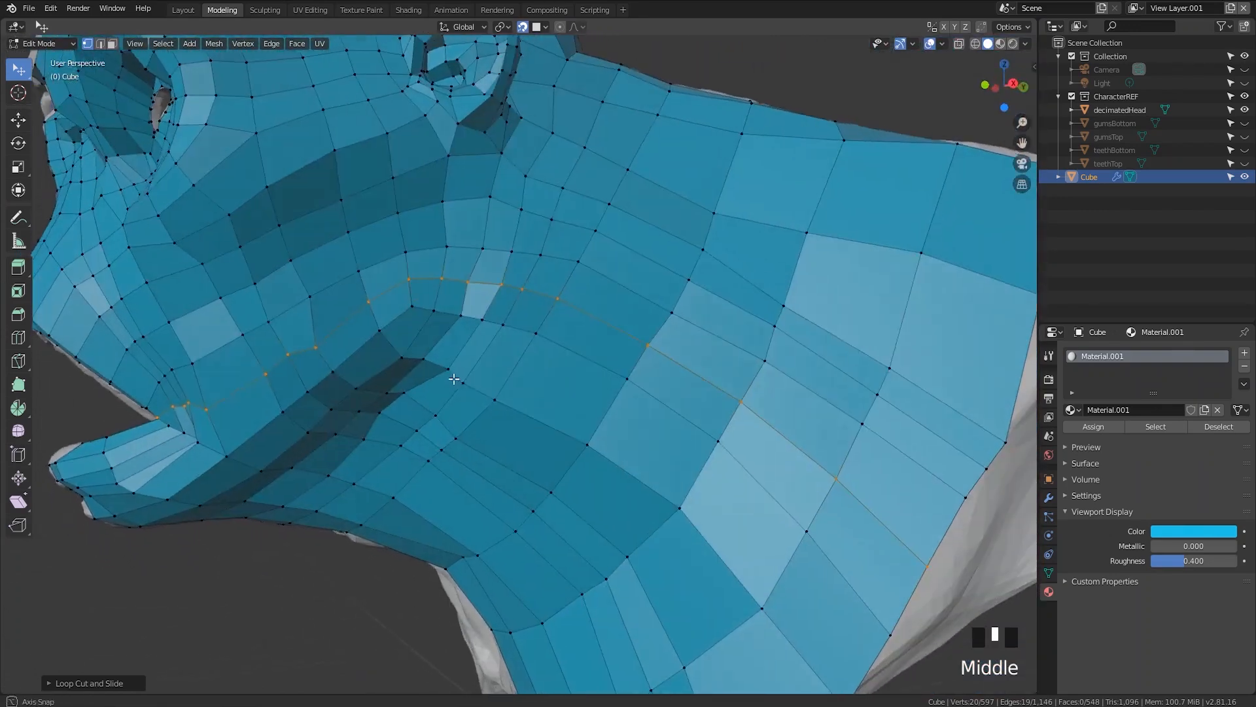
Move vertices on the lower cheek behind the mouth corner to even out the face spacing, undoing the last move
left_click_drag(307, 347, 335, 360)
middle_click_drag(230, 387, 235, 376)
left_click_drag(217, 359, 232, 350)
left_click(210, 306)
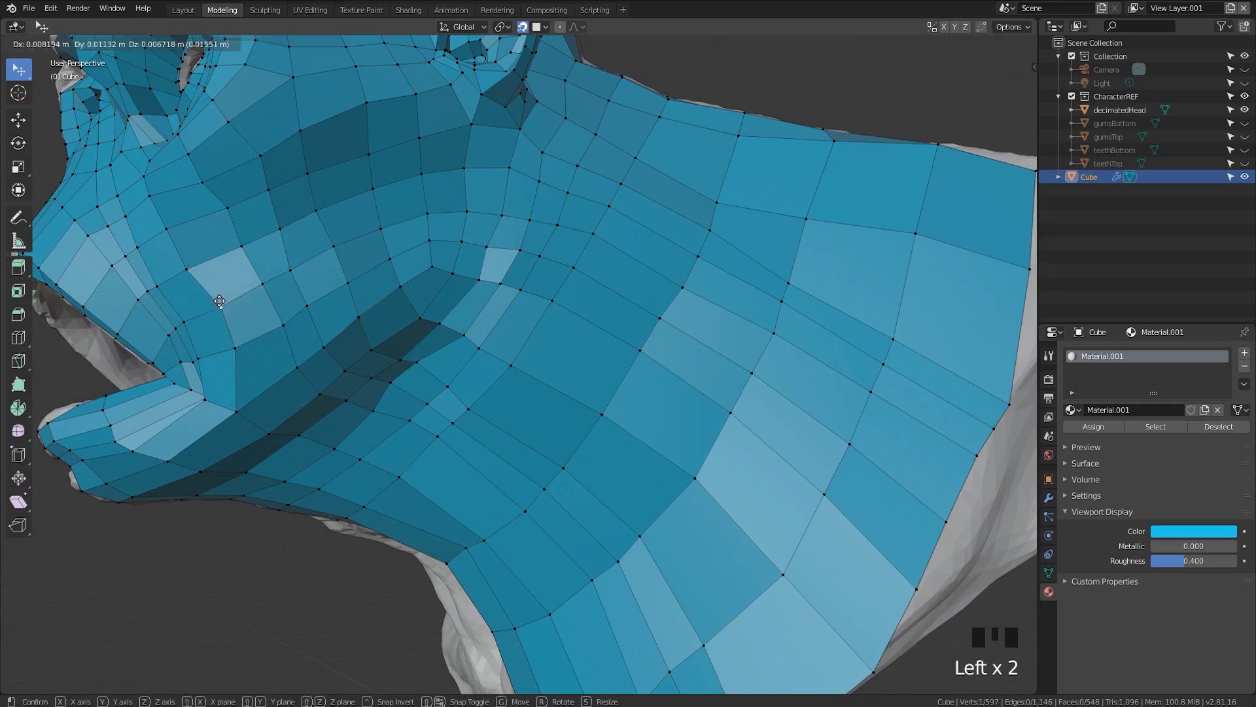
key("ctrl+z")
middle_click_drag(261, 325, 268, 326)
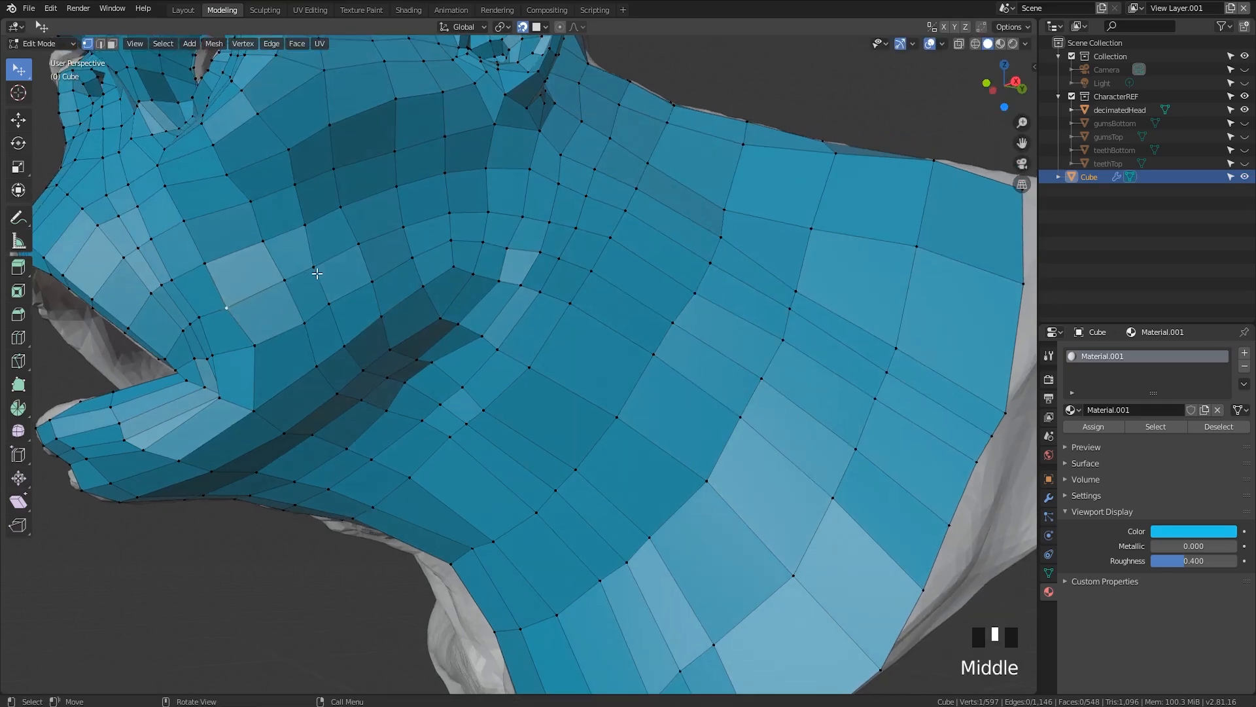
Reposition vertices along the jawline, from the lower cheek and below the ear to the jaw corner near the mouth
left_click_drag(316, 267, 330, 301)
middle_click_drag(330, 301, 362, 333)
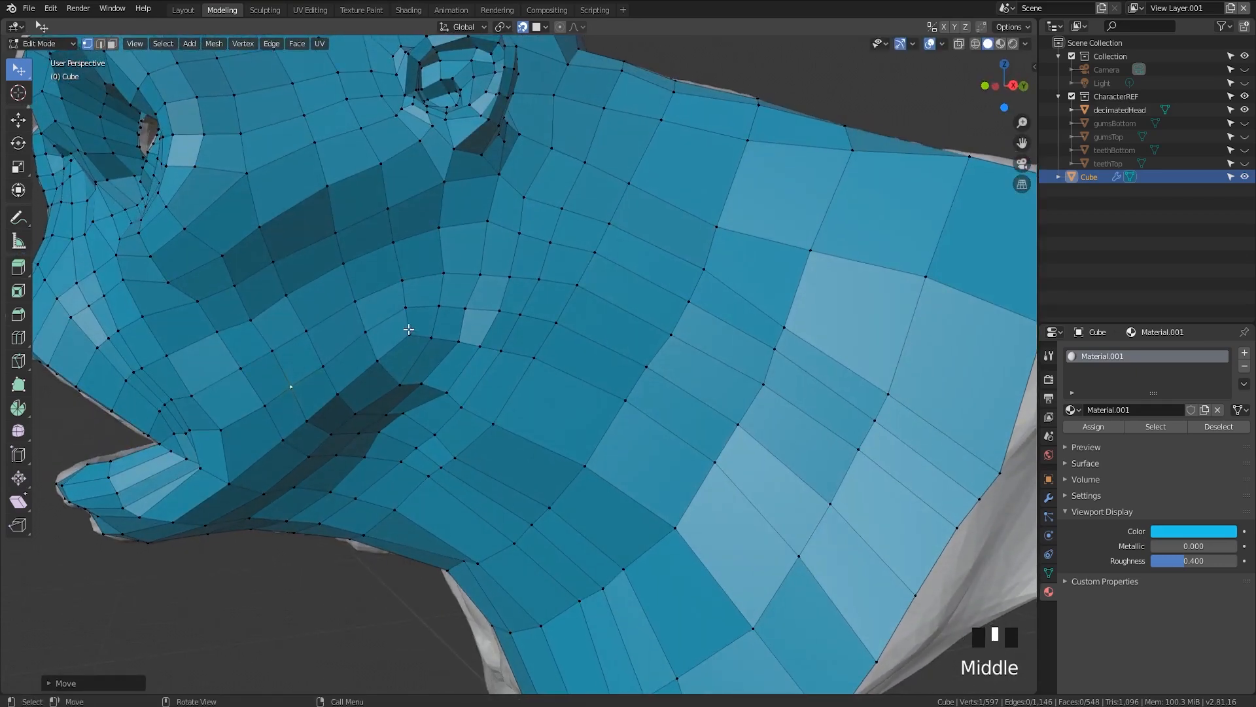
left_click_drag(409, 330, 377, 358)
left_click_drag(404, 278, 352, 290)
scroll(351, 290, "down", 2)
middle_click_drag(351, 290, 444, 364)
scroll(444, 363, "up", 2)
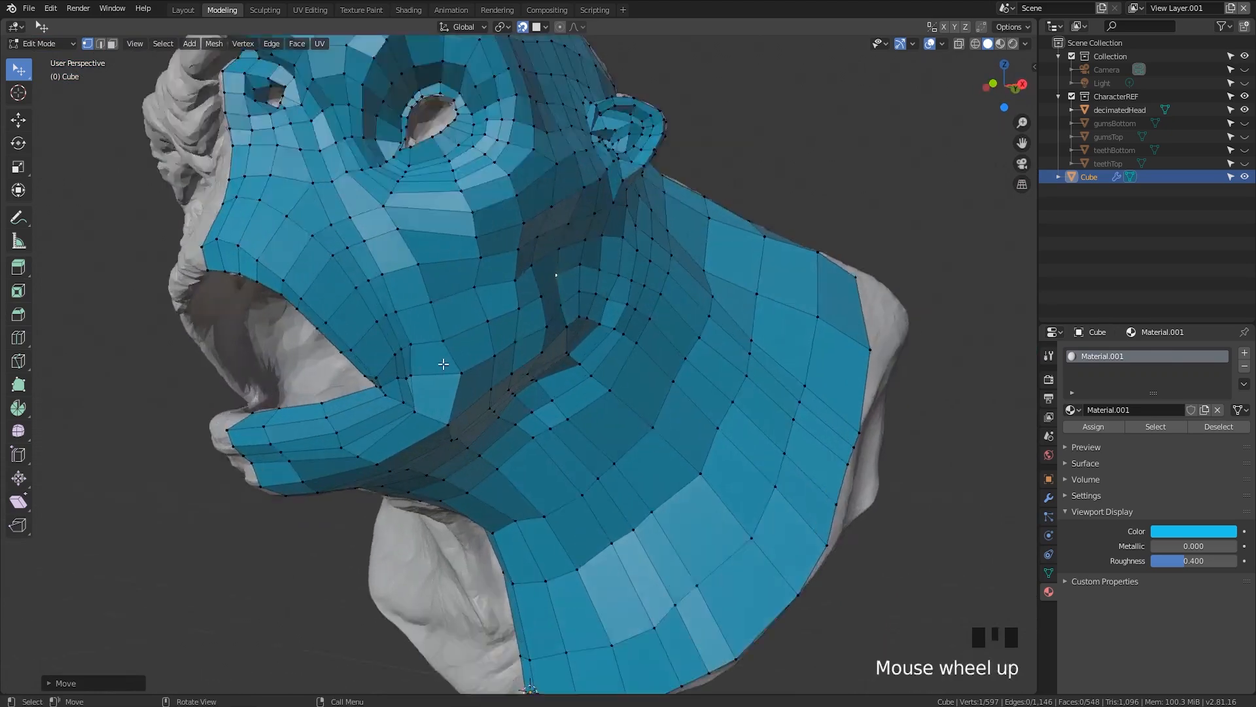
left_click_drag(458, 377, 408, 430)
middle_click_drag(408, 429, 414, 391)
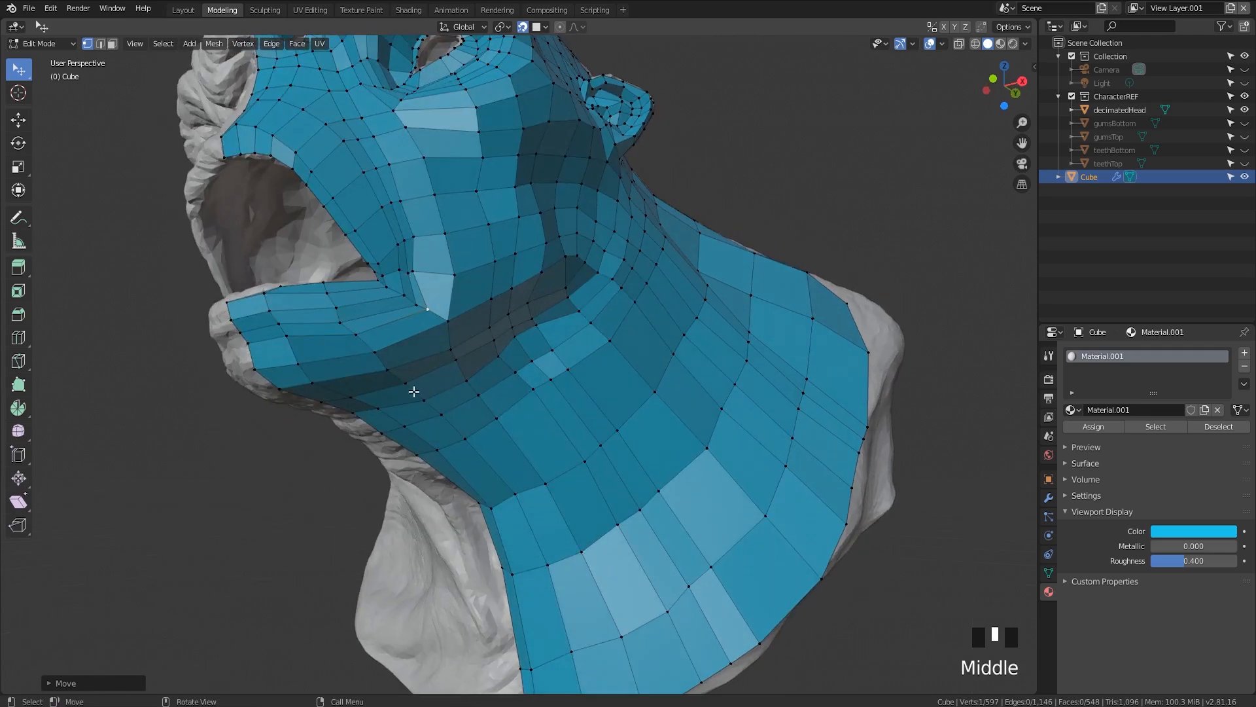
Add an edge loop across the lower jaw near the mouth corner, continuing down the neck, and slide it slightly
key("ctrl+r")
left_click(396, 332)
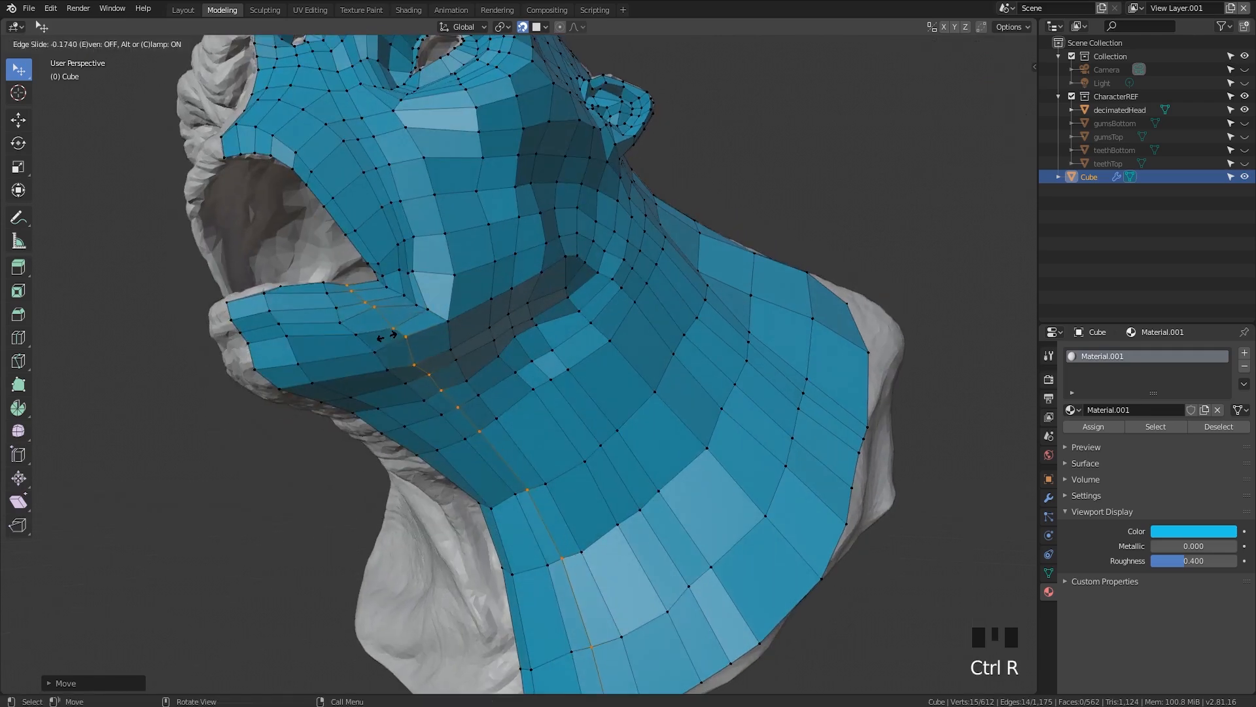
left_click(386, 336)
Move vertices of the new lower-jaw loop below the mouth corner to smooth its path toward the neck
middle_click_drag(386, 336, 321, 456)
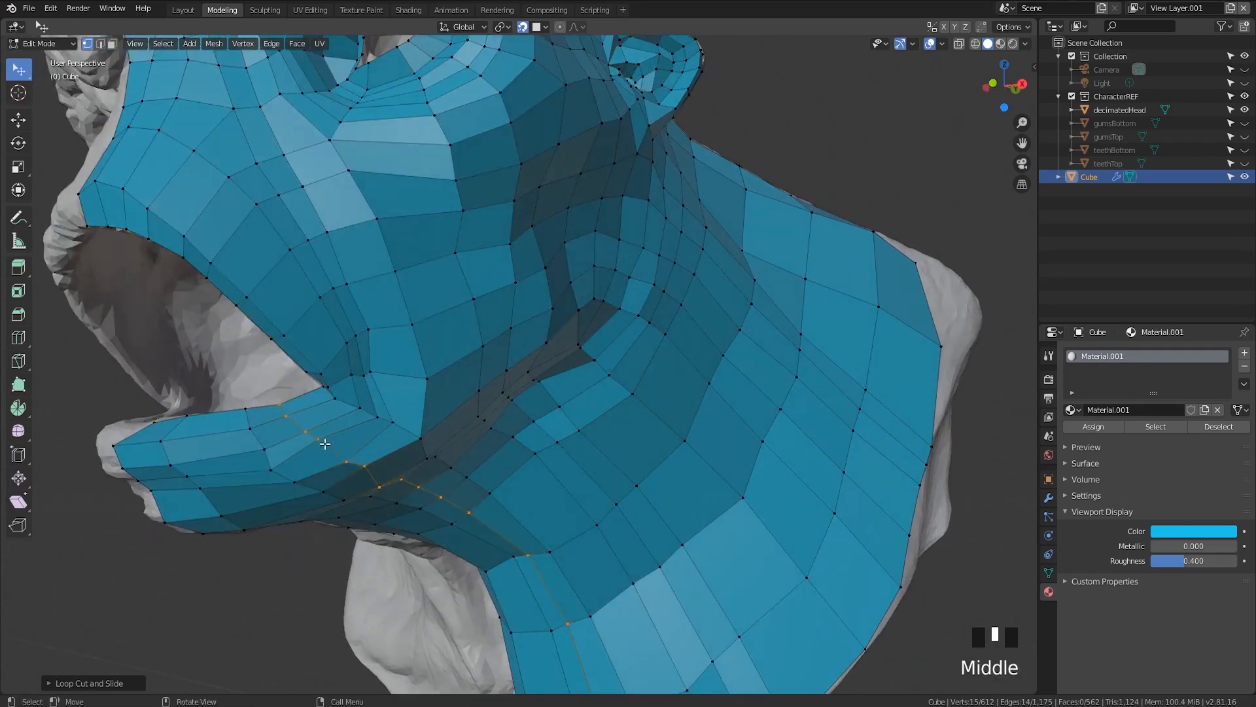
left_click_drag(325, 445, 347, 456)
middle_click_drag(347, 457, 261, 355)
left_click_drag(280, 352, 307, 382)
middle_click_drag(309, 380, 280, 345)
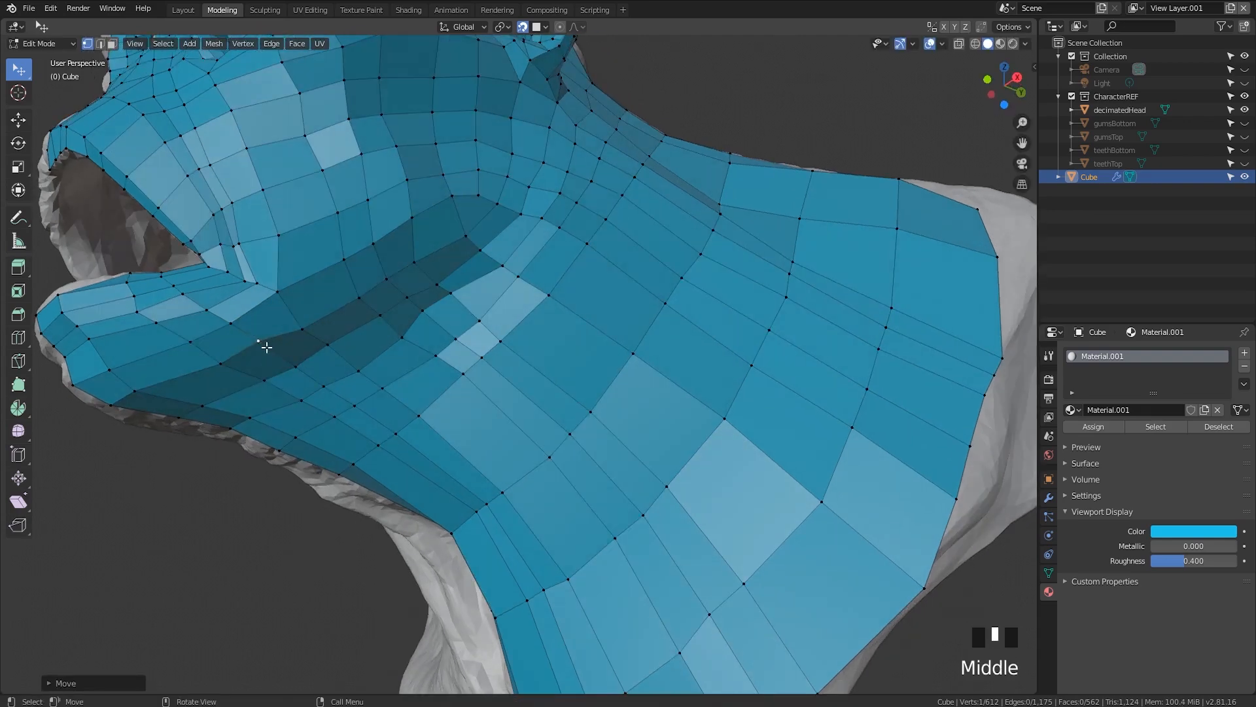
left_click_drag(255, 341, 273, 348)
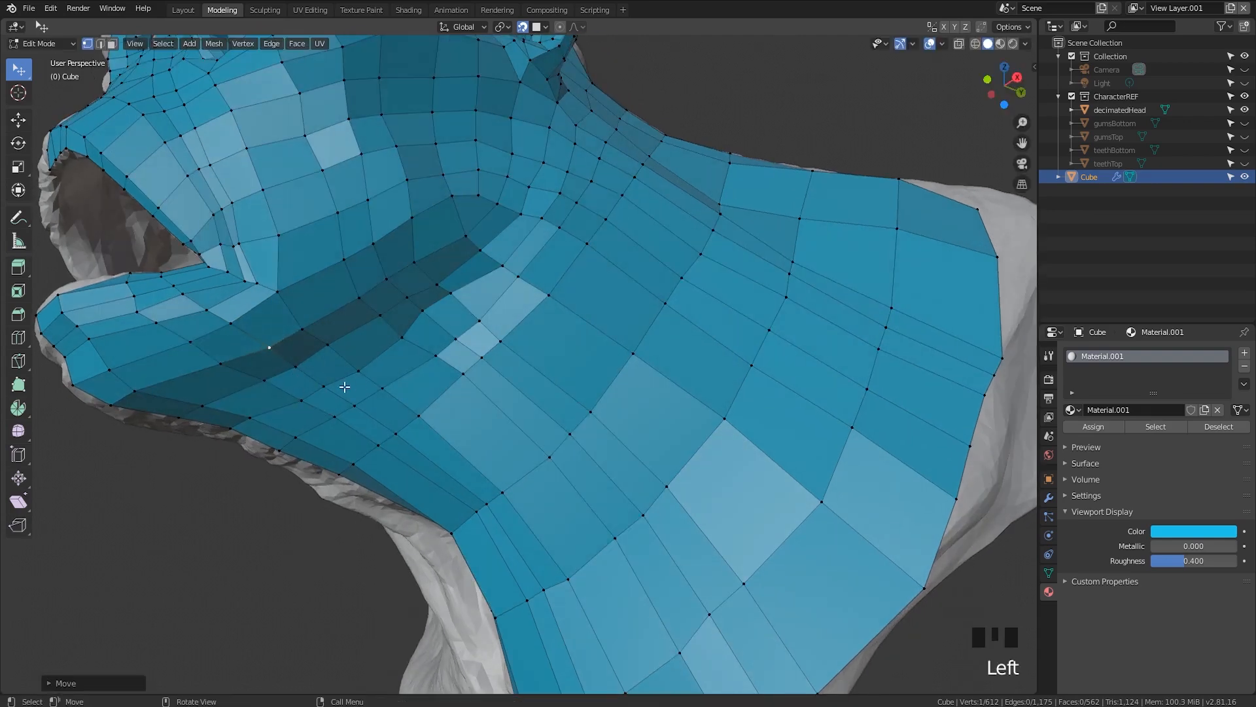
Move the vertex at the front of the throat beside the mesh's center border slightly upward
middle_click_drag(345, 387, 504, 406)
scroll(468, 379, "down", 1)
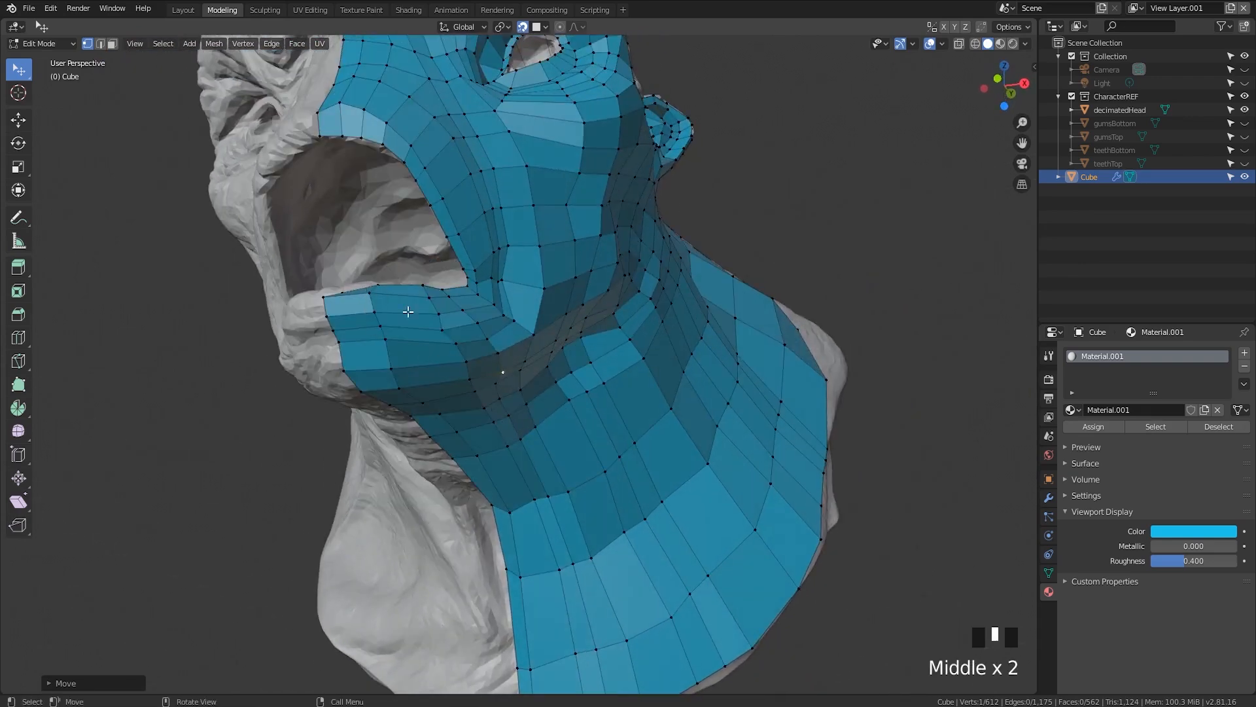
scroll(408, 312, "down", 1)
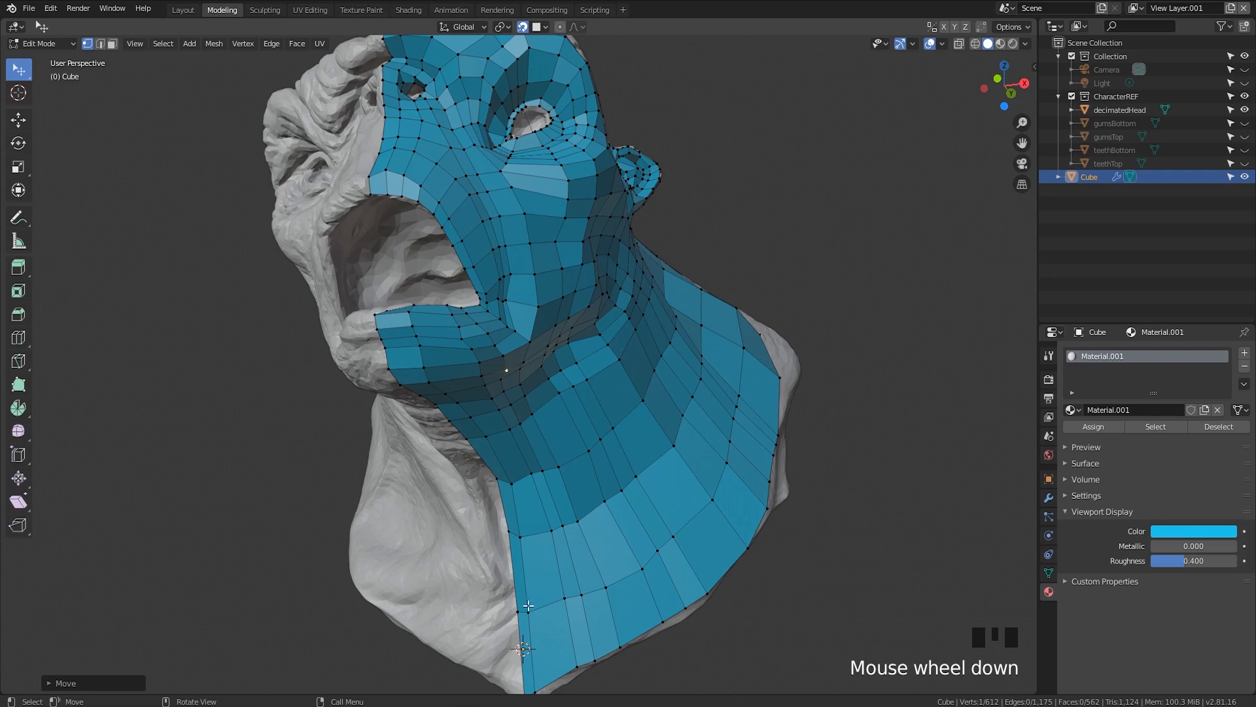
middle_click_drag(473, 444, 511, 372)
middle_click_drag(533, 488, 517, 475)
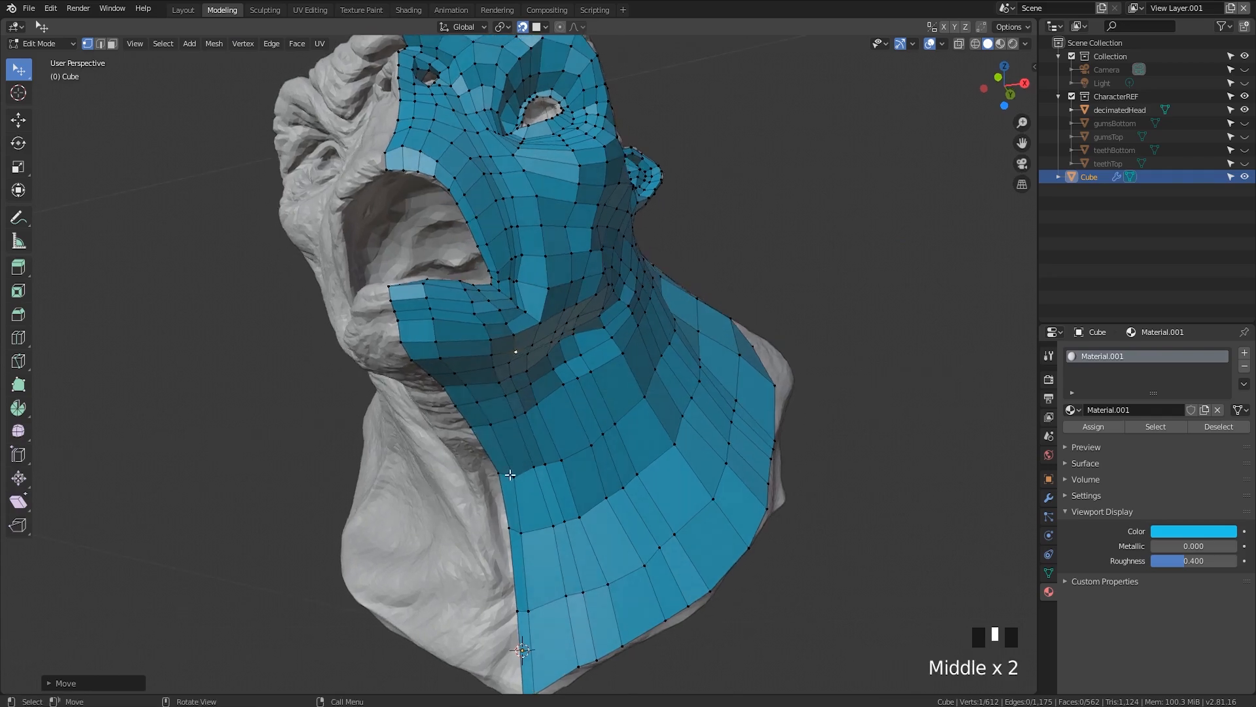
left_click_drag(516, 475, 516, 466)
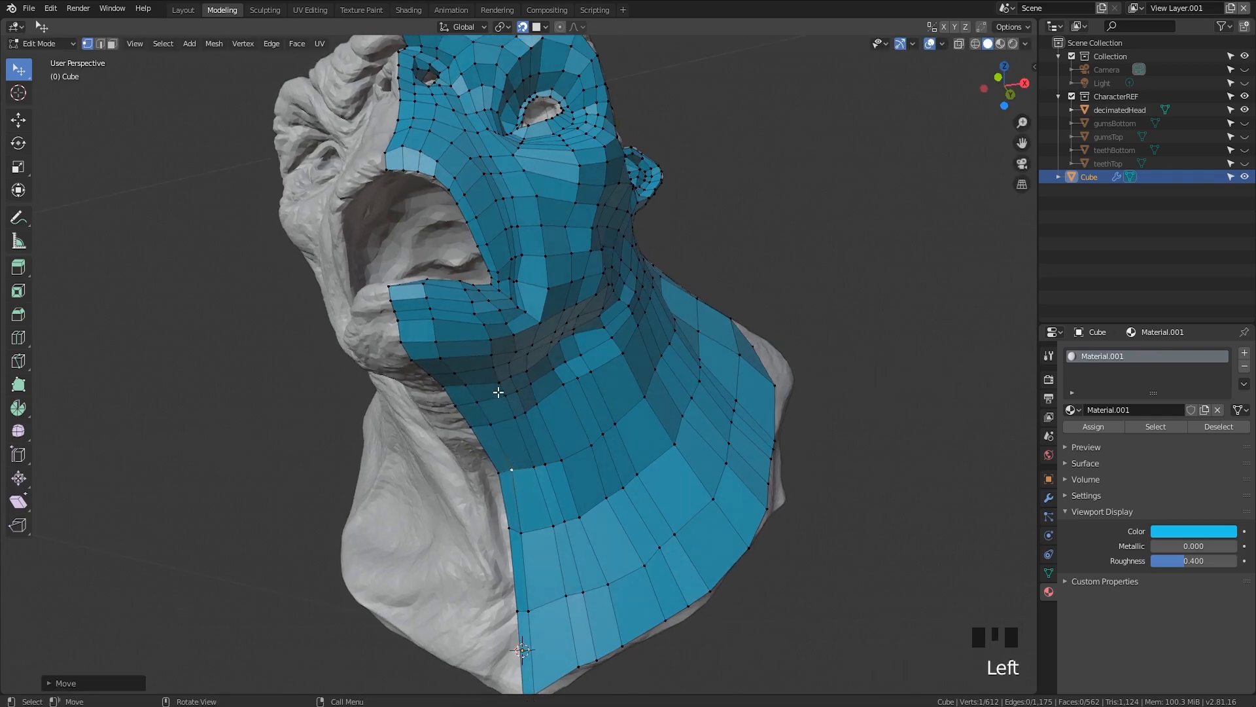
Add two edge loops from the lower lip across the chin and down the front of the neck, sliding each slightly
middle_click_drag(495, 387, 443, 376)
scroll(416, 368, "up", 1)
key("ctrl+r")
left_click(371, 354)
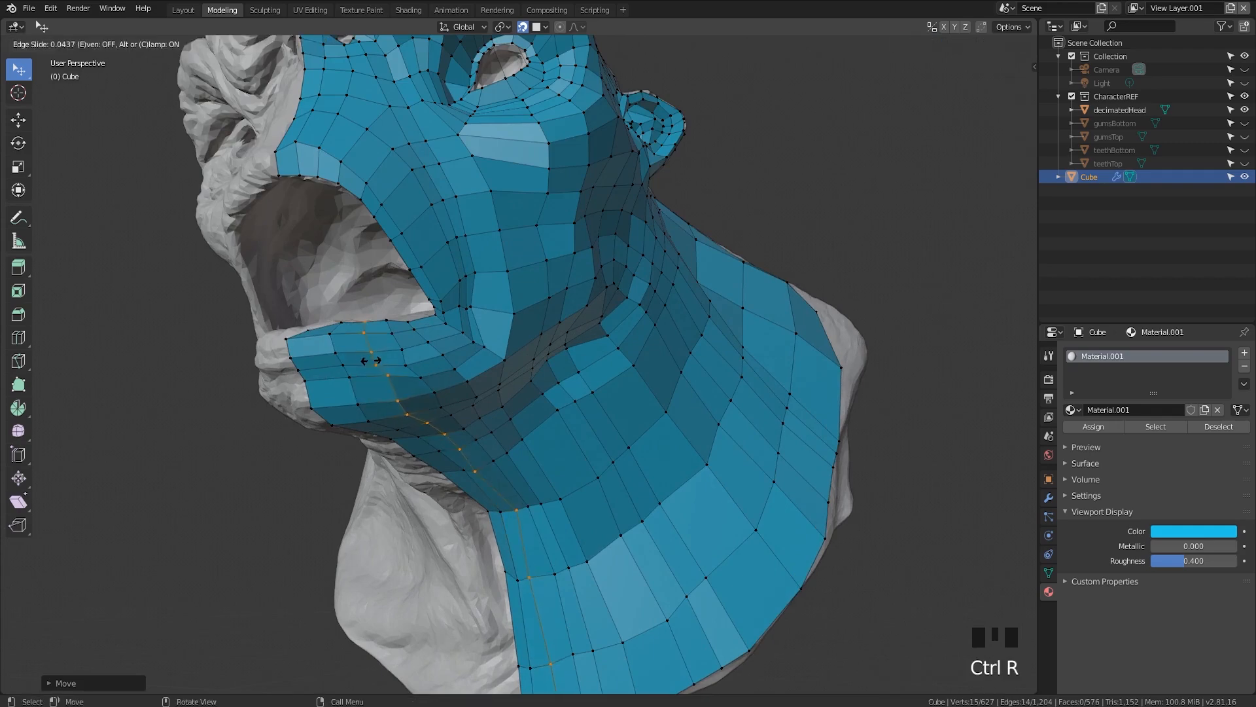
left_click(364, 361)
key("ctrl+r")
left_click(321, 372)
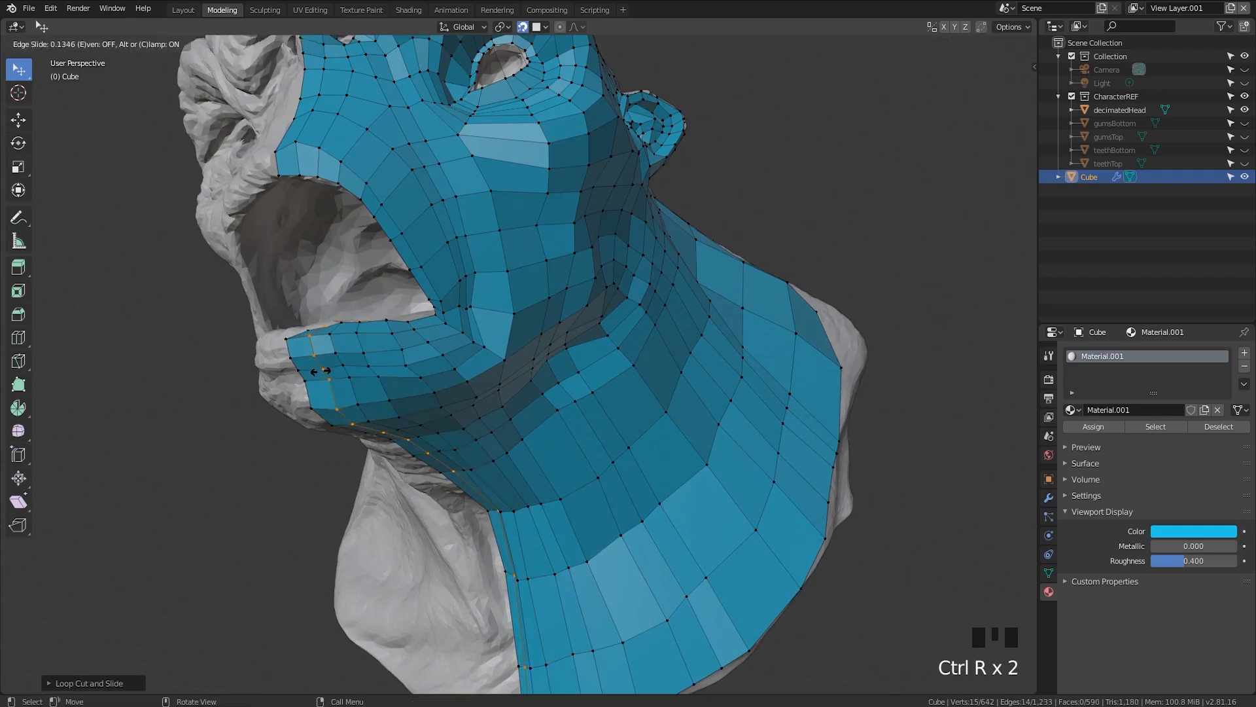
left_click(318, 370)
Save the file with the new chin and neck loops
middle_click_drag(318, 370, 550, 524)
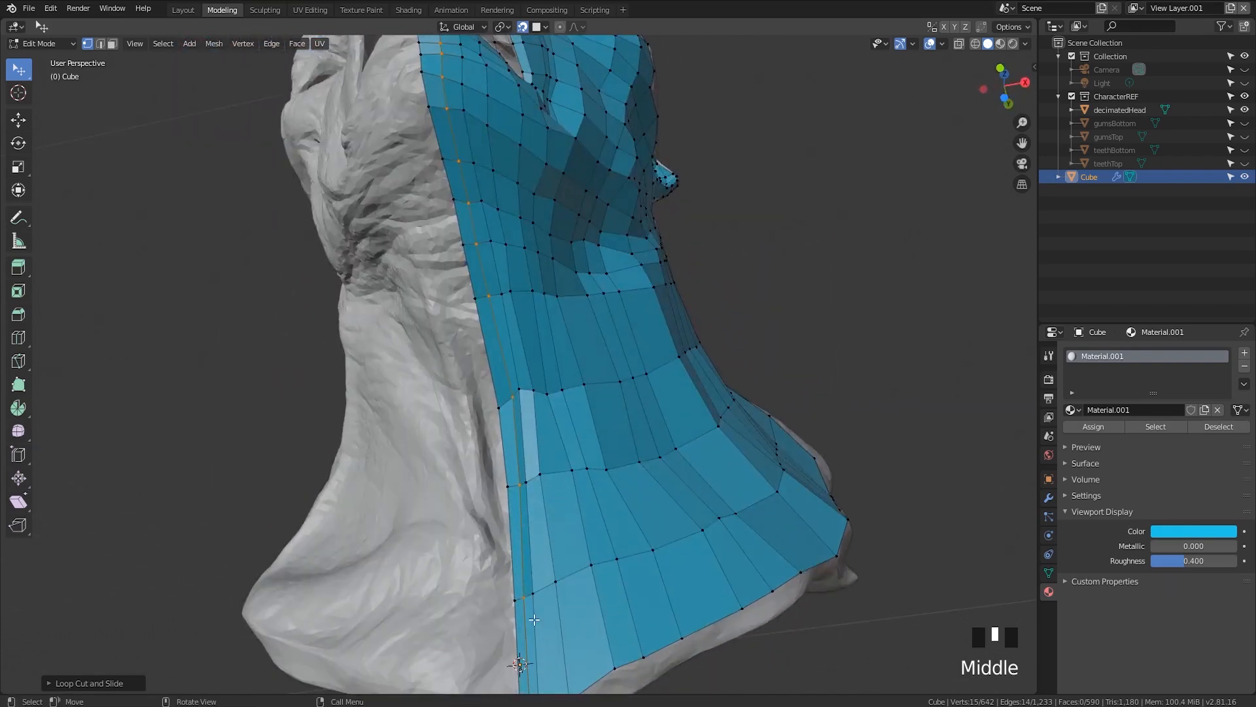
scroll(511, 469, "down", 2)
middle_click_drag(511, 469, 454, 422)
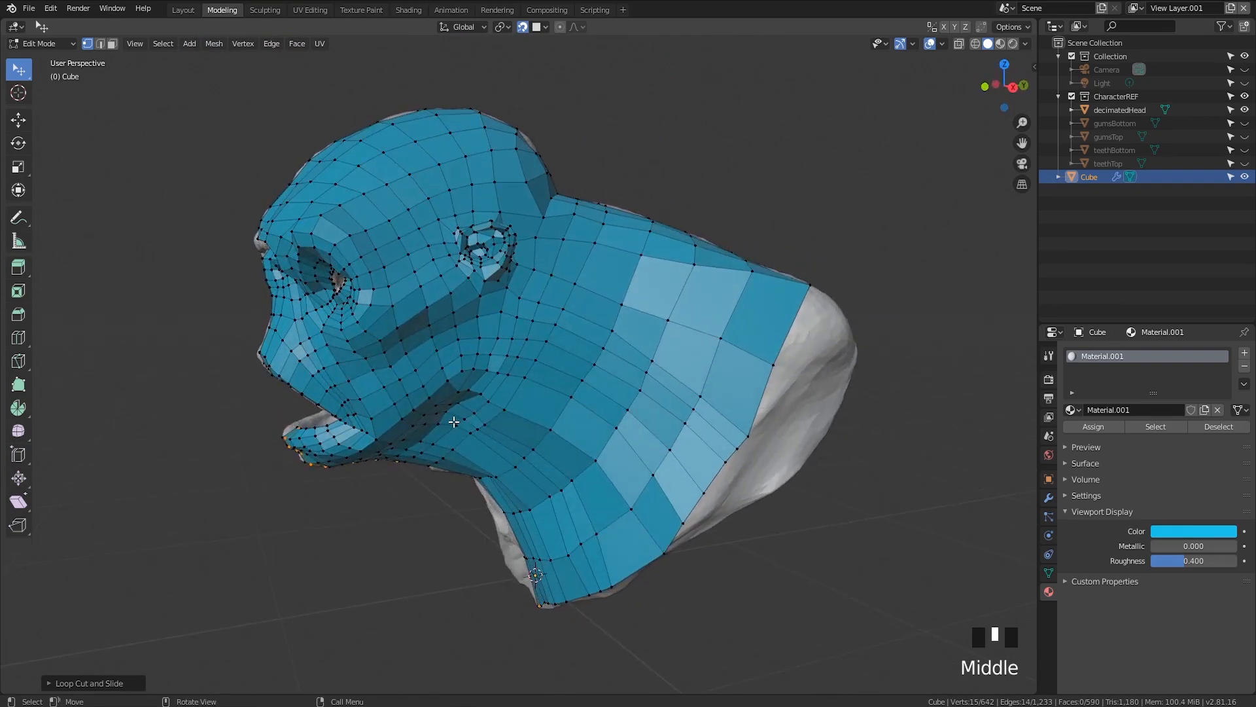
key("ctrl+s")
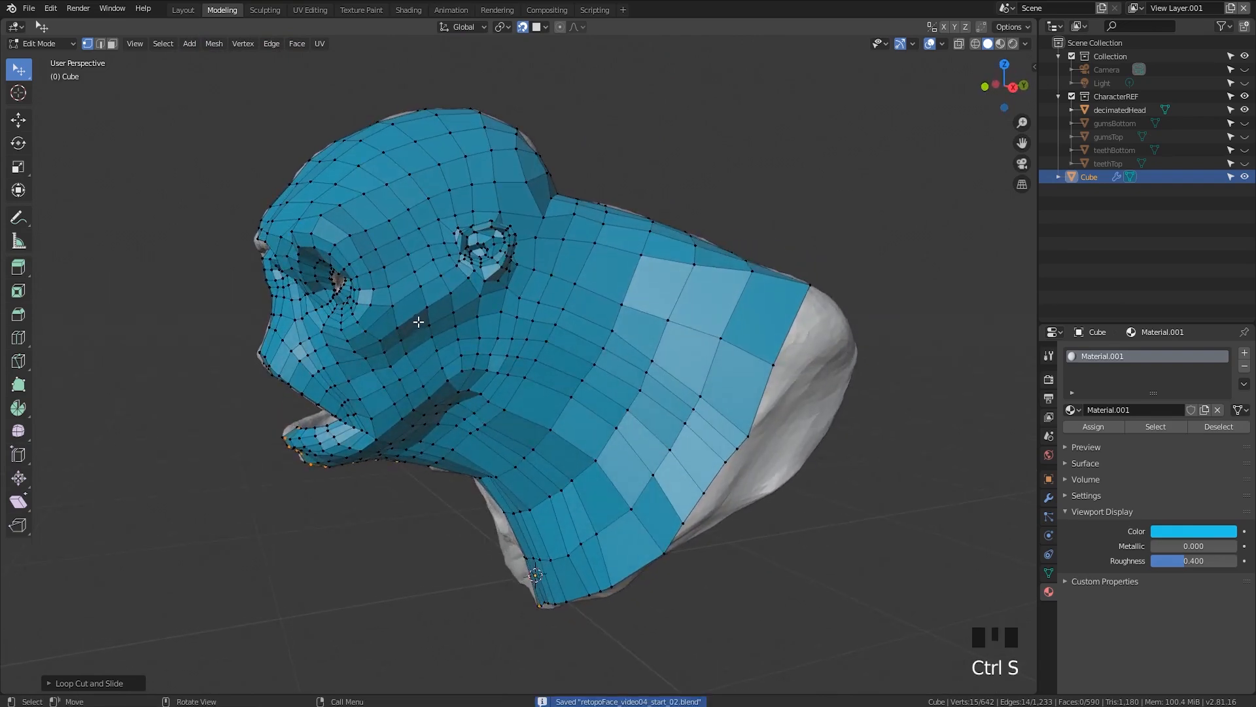
middle_click_drag(419, 318, 313, 218)
scroll(431, 286, "up", 2)
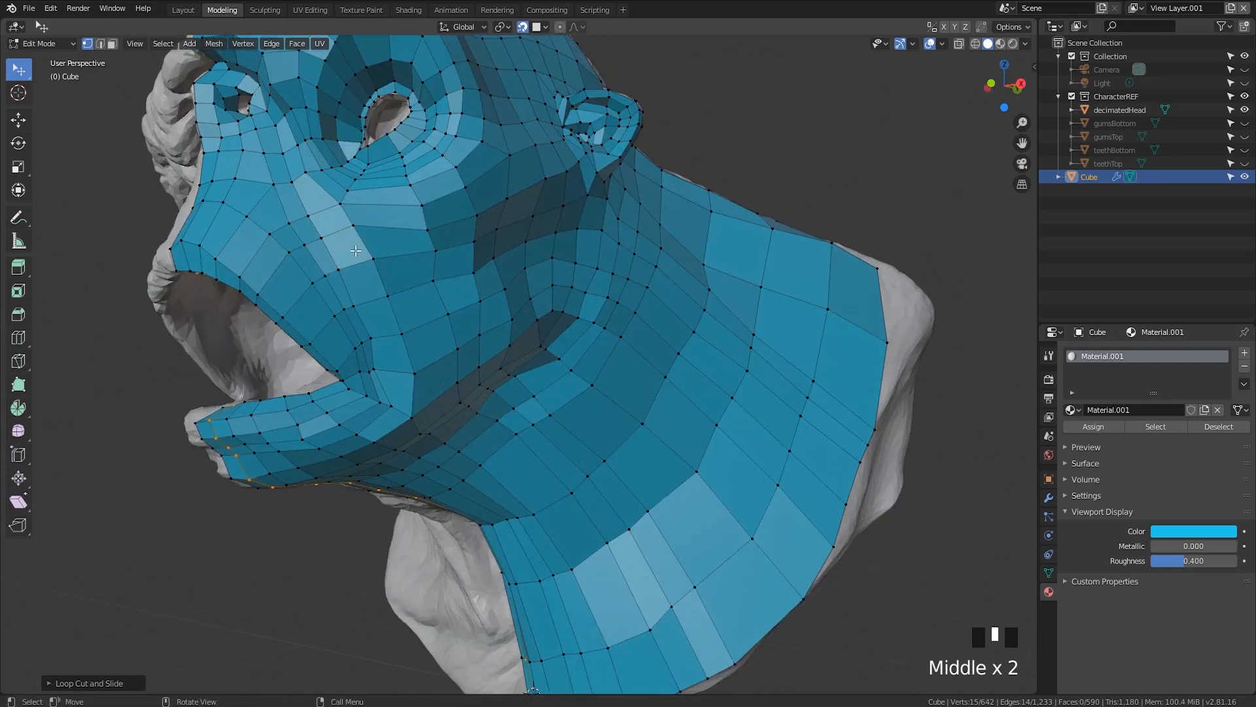
key("ctrl+r")
left_click(336, 220)
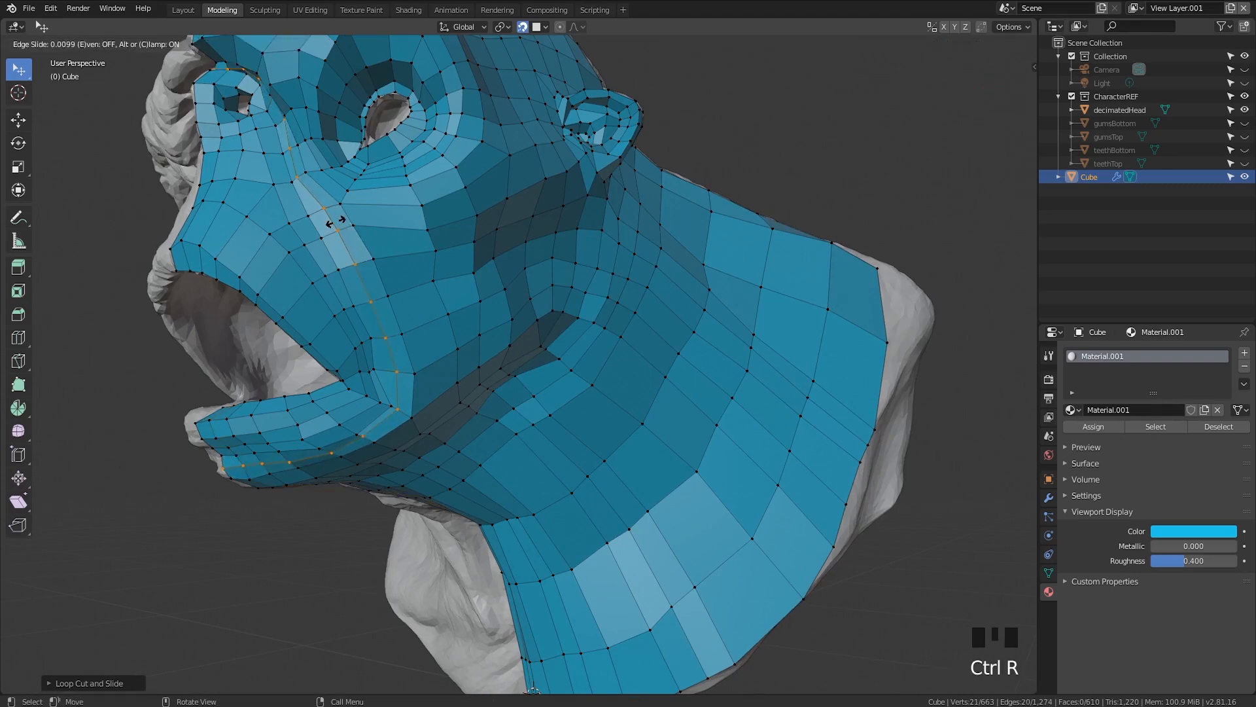
left_click(336, 219)
scroll(336, 219, "up", 2)
middle_click_drag(312, 213, 340, 268, "shift")
key("ctrl+z")
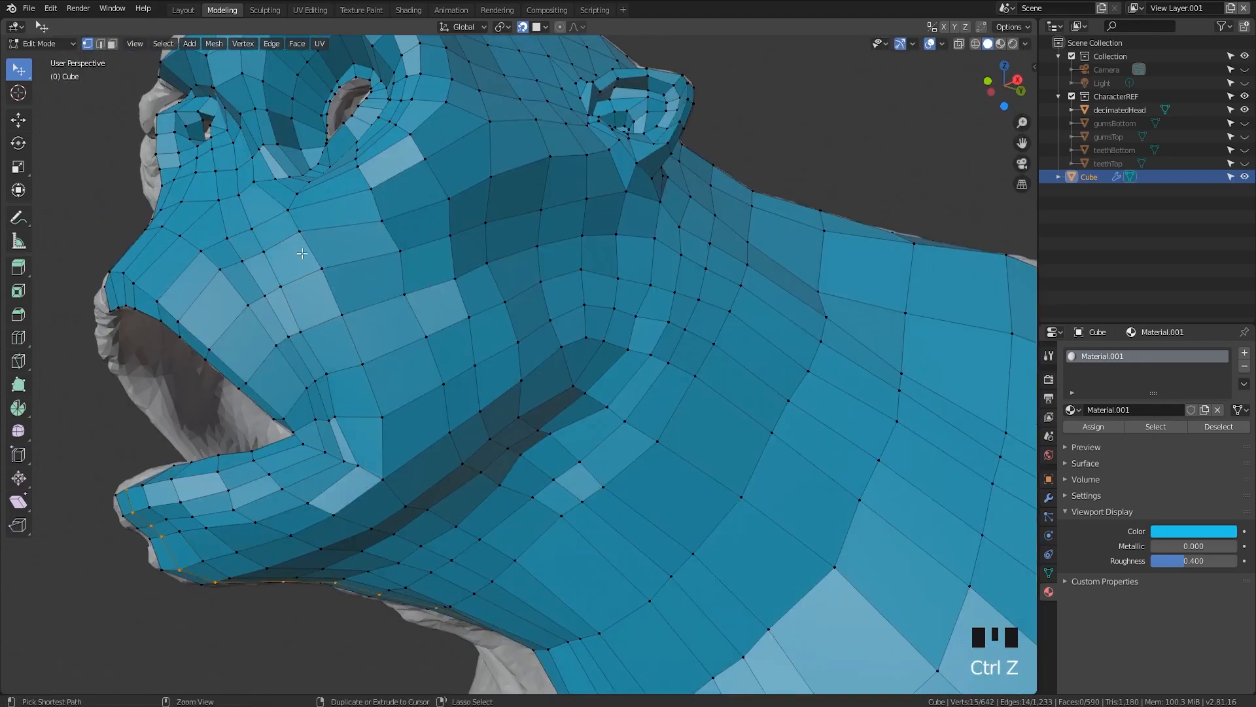
Add an edge loop from the nostril around the mouth to the lower jaw, and reposition one of its vertices beside the nose
key("ctrl+r")
left_click(299, 248)
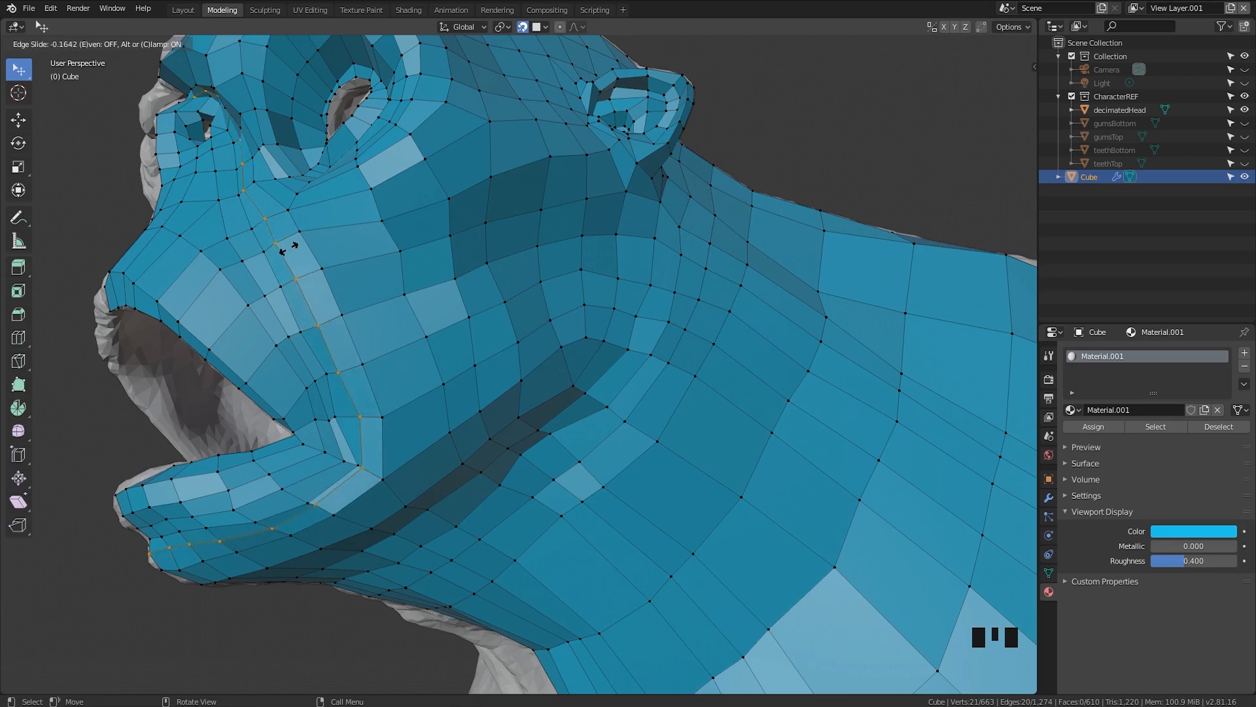
left_click(295, 245)
middle_click_drag(341, 269, 555, 240)
scroll(425, 298, "up", 2)
left_click_drag(553, 240, 563, 236)
middle_click_drag(462, 162, 749, 223)
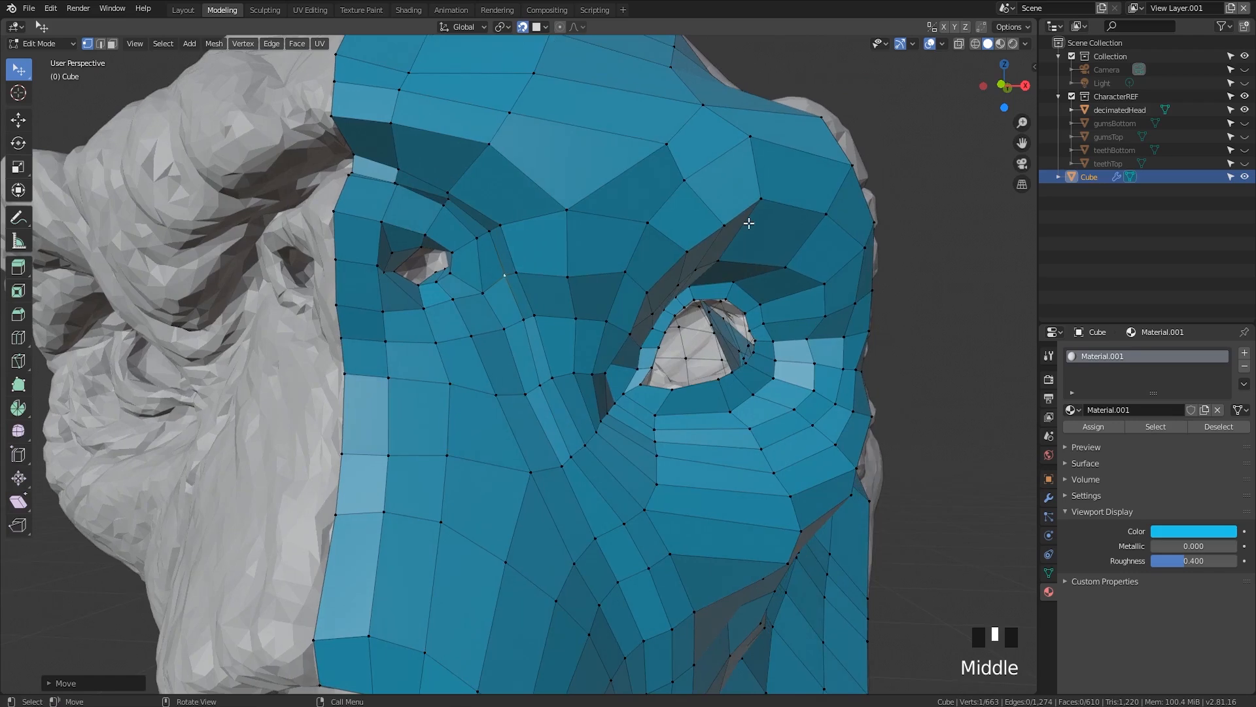
Deselect the mesh and enable Auto Merge in the tool options
left_click(884, 93)
left_click(1025, 43)
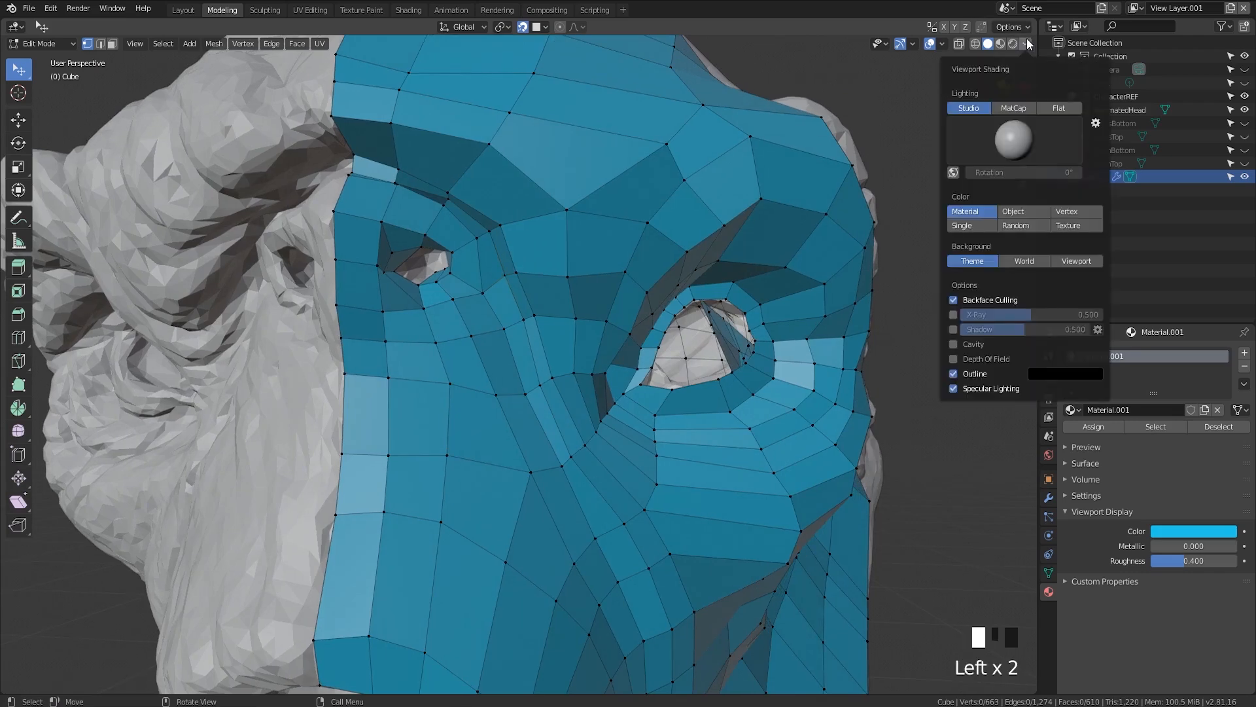
key("n")
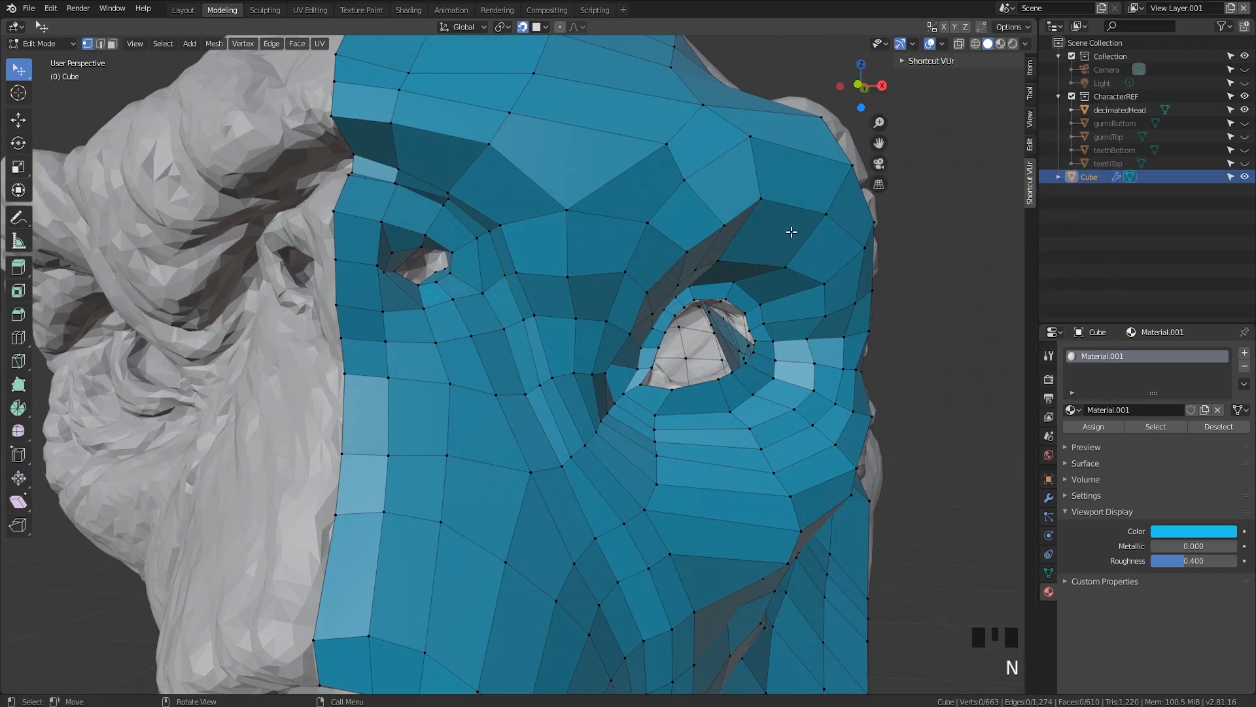
left_click(1028, 94)
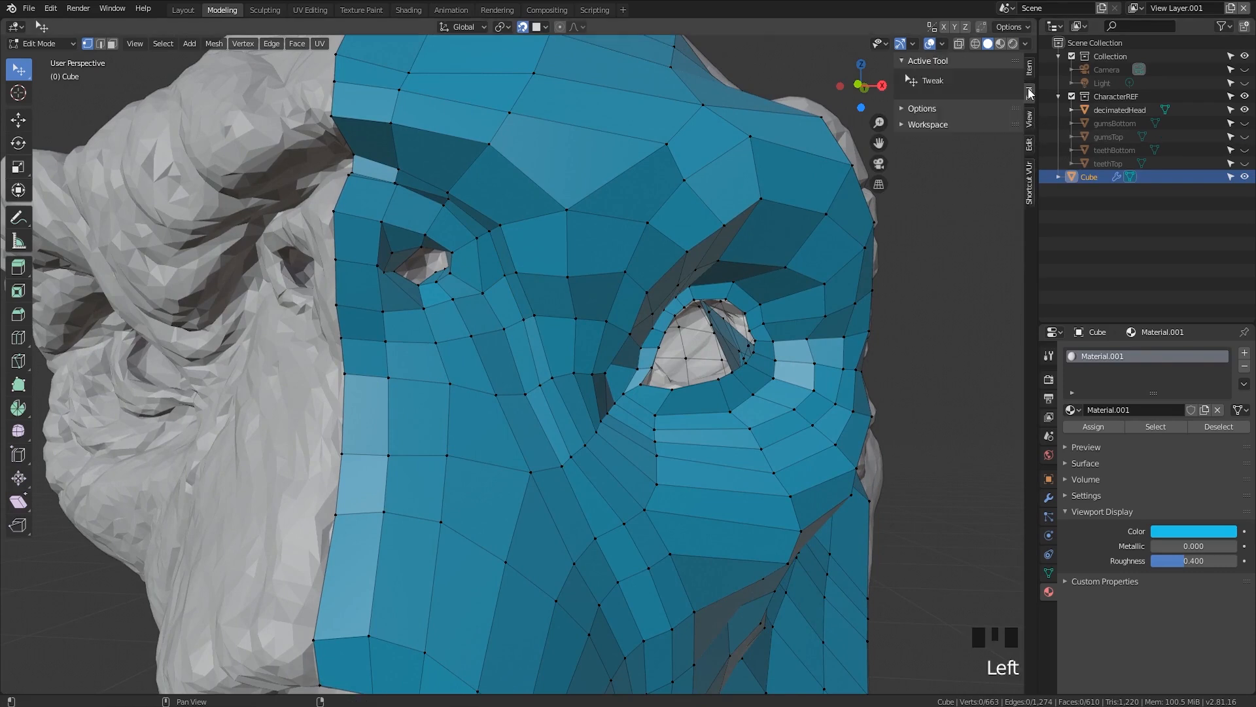
left_click(919, 126)
left_click(920, 126)
left_click(922, 109)
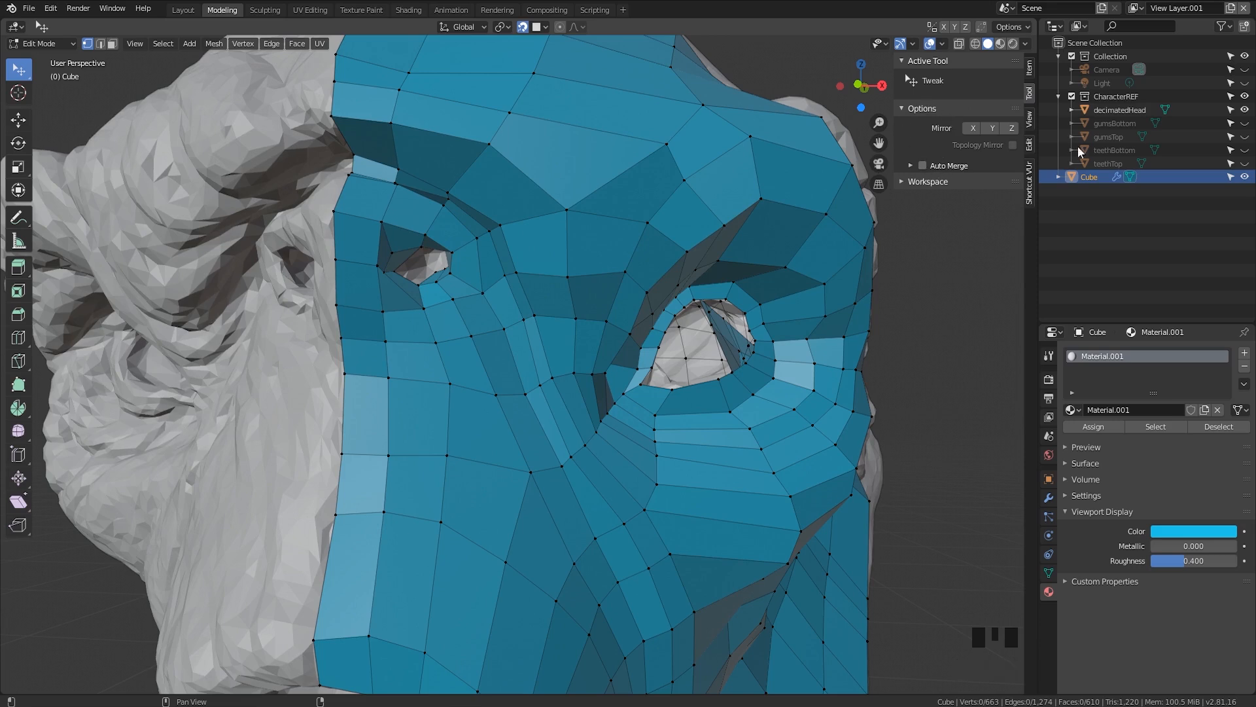
key("n")
key("n")
left_click(910, 167)
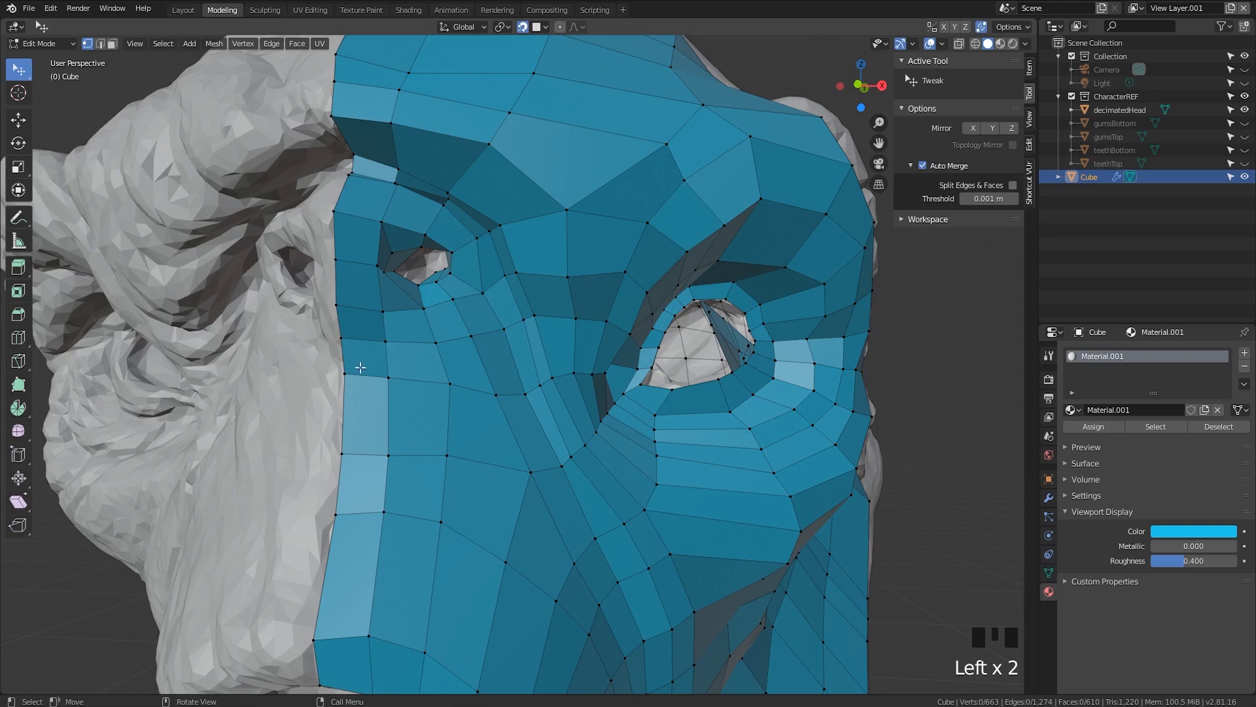
Try to merge a vertex below the nostril with the one above it, and undo the attempts
left_click_drag(381, 345, 384, 332)
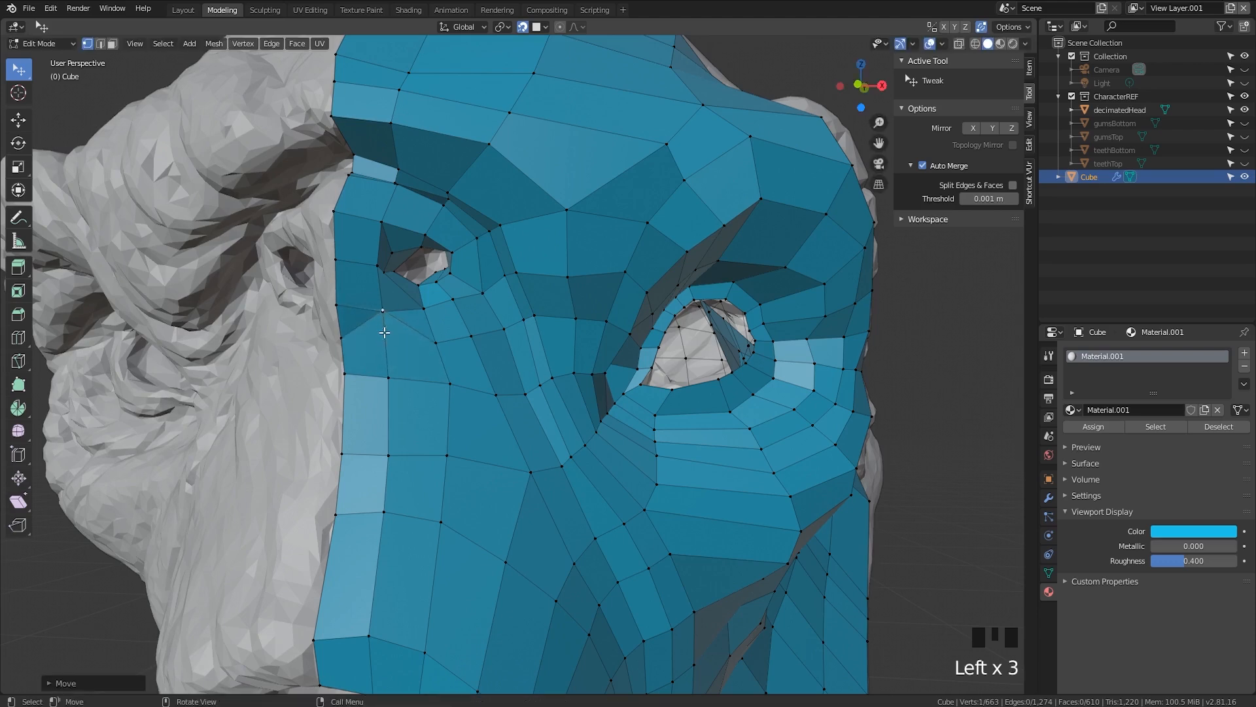
left_click(382, 311)
key("ctrl+z")
key("ctrl+z")
key("ctrl+z")
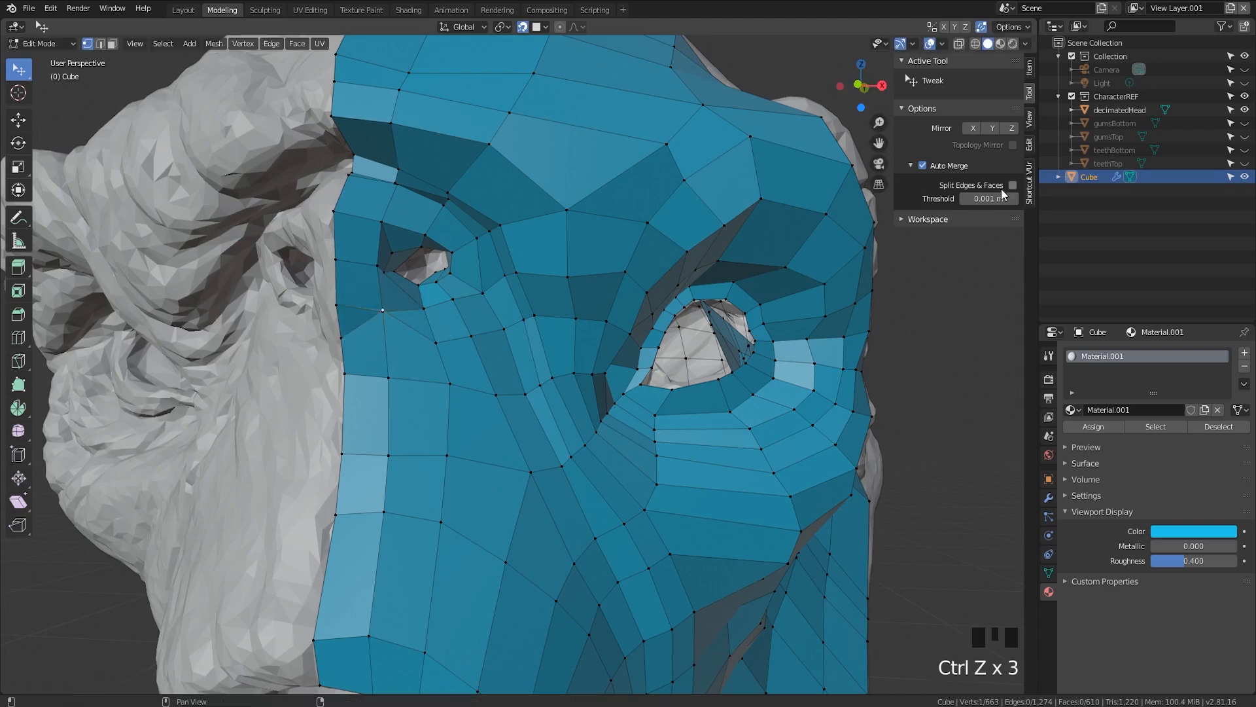
Set the Auto Merge threshold to 0.01 m, try to merge the vertex below the nostril, and undo the attempt
left_click(991, 198)
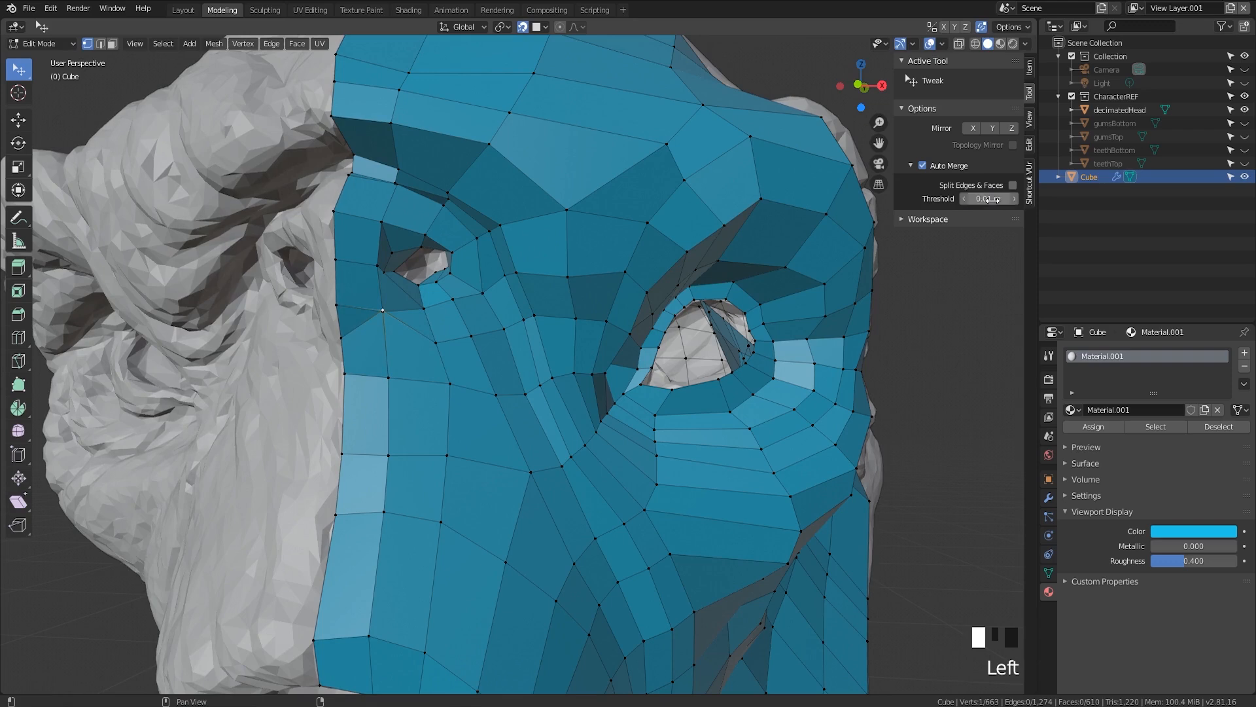
mouse_move(384, 310)
left_mouse_down()
mouse_move(385, 326)
mouse_move(386, 309)
mouse_move(414, 320)
mouse_move(386, 312)
mouse_move(398, 320)
left_mouse_up()
key("ctrl+z")
key("ctrl+z")
Slide the horizontal edge below the nostril down onto the next edge to merge them, and move the merged edge slightly upward
key("2")
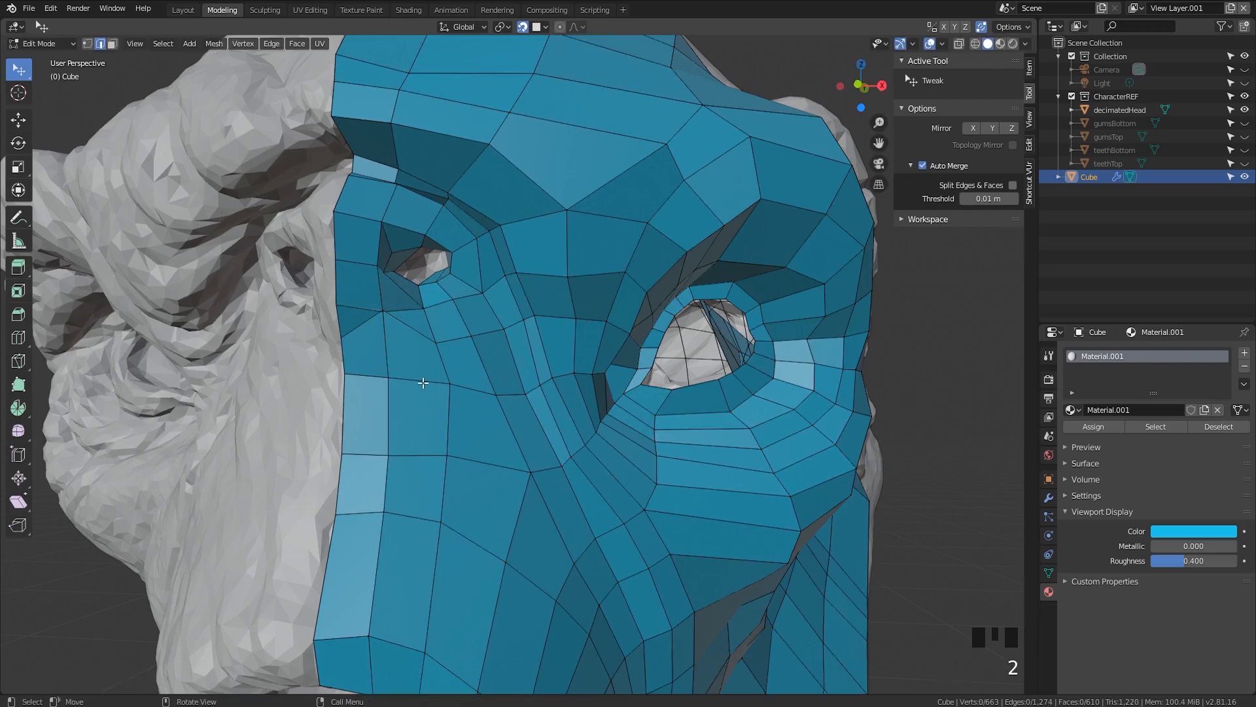
key("g")
key("g")
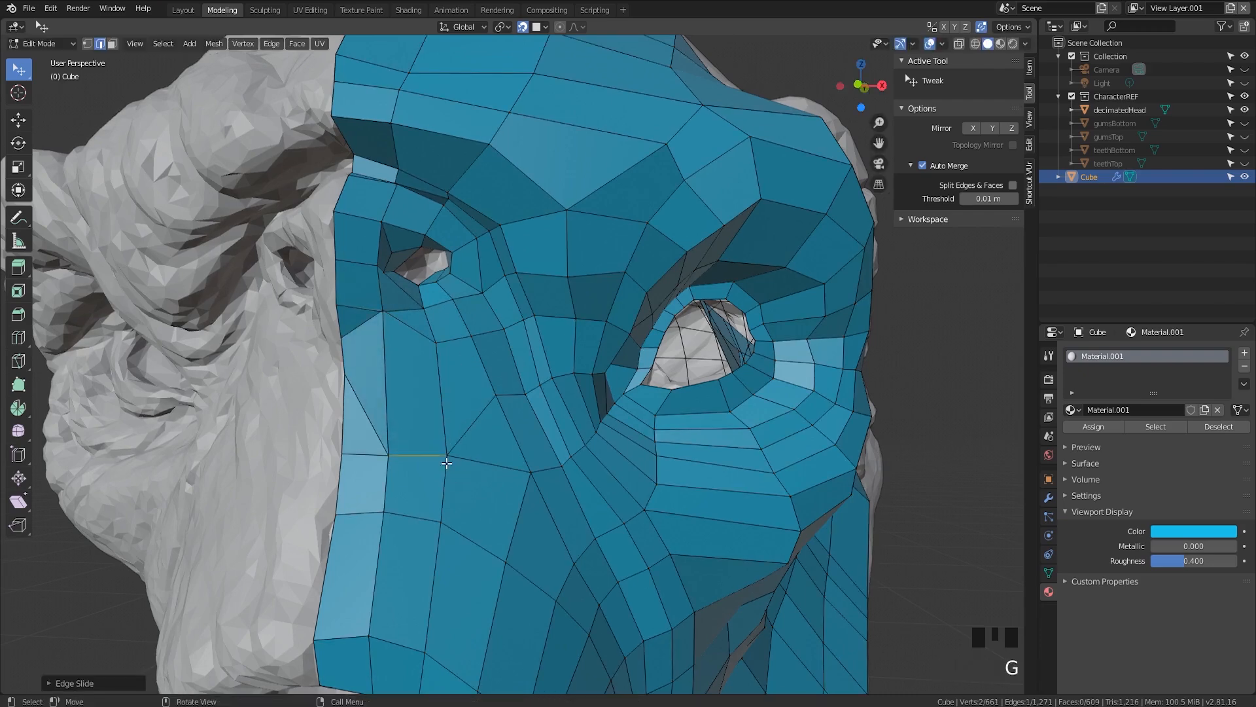
left_click(458, 433)
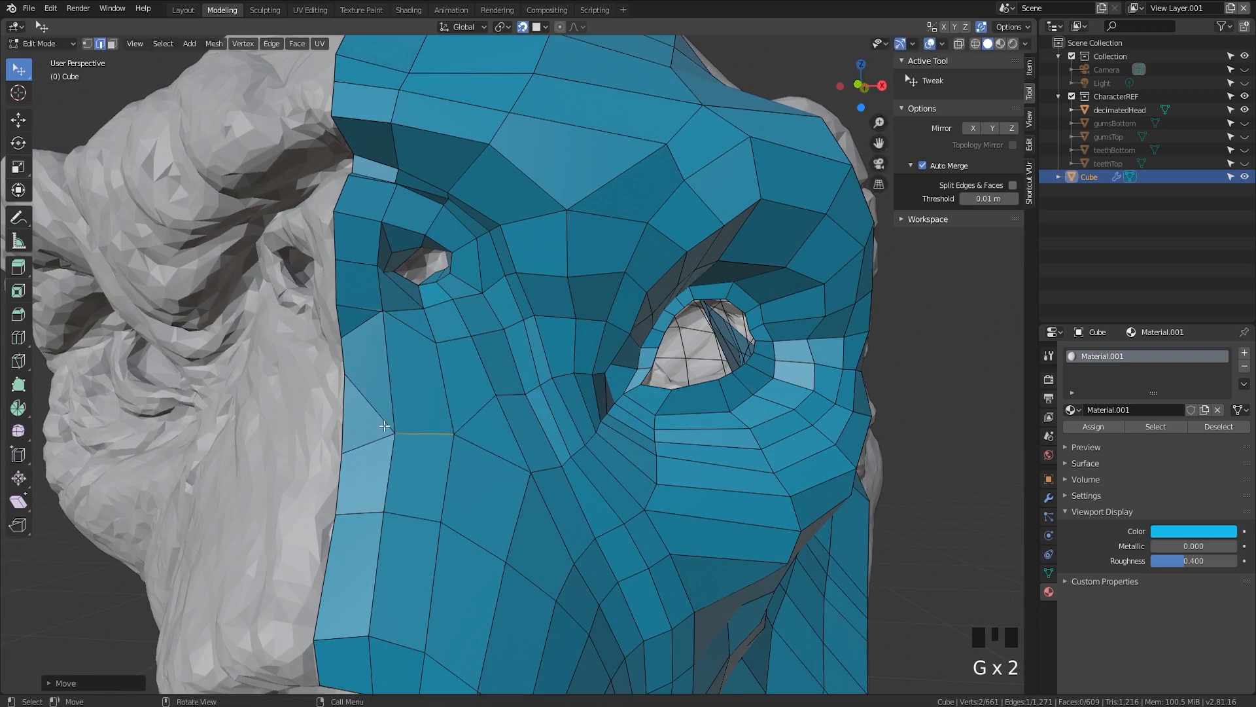
Set the Auto Merge threshold to 0.1 m and merge the centre-line edge below the nose into the one beneath it
double_click(989, 198)
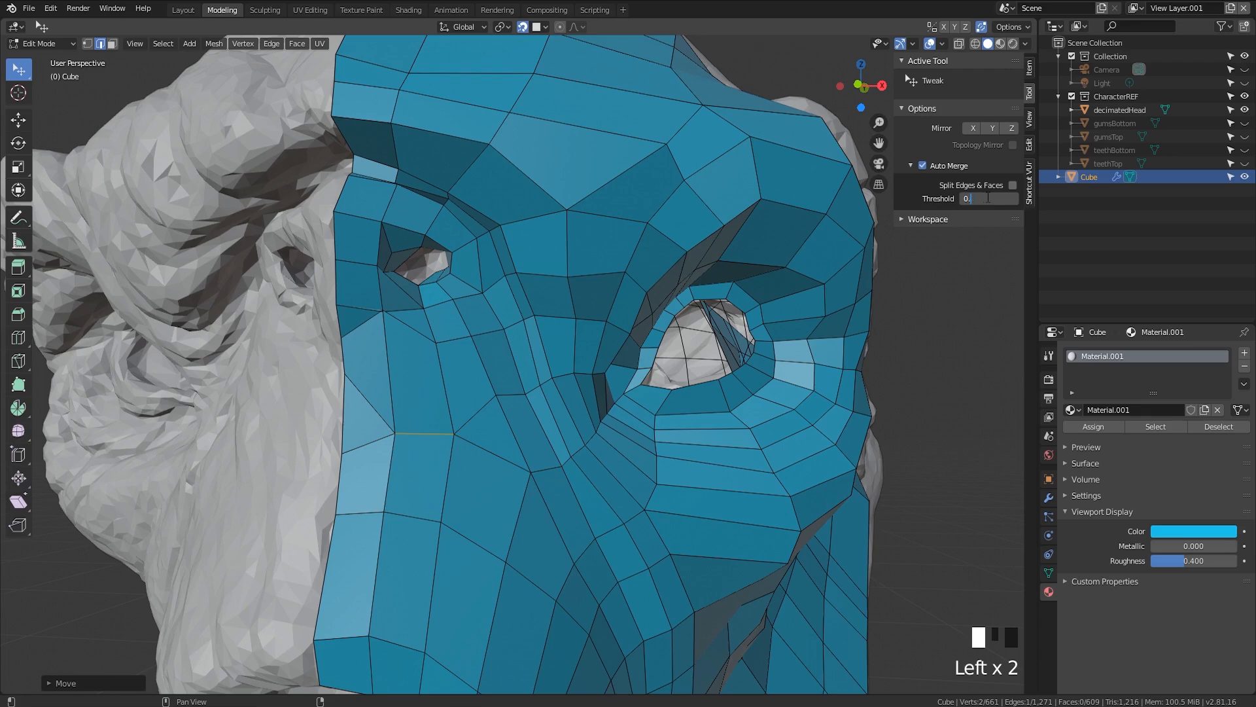
middle_click_drag(381, 340, 378, 343)
key("2")
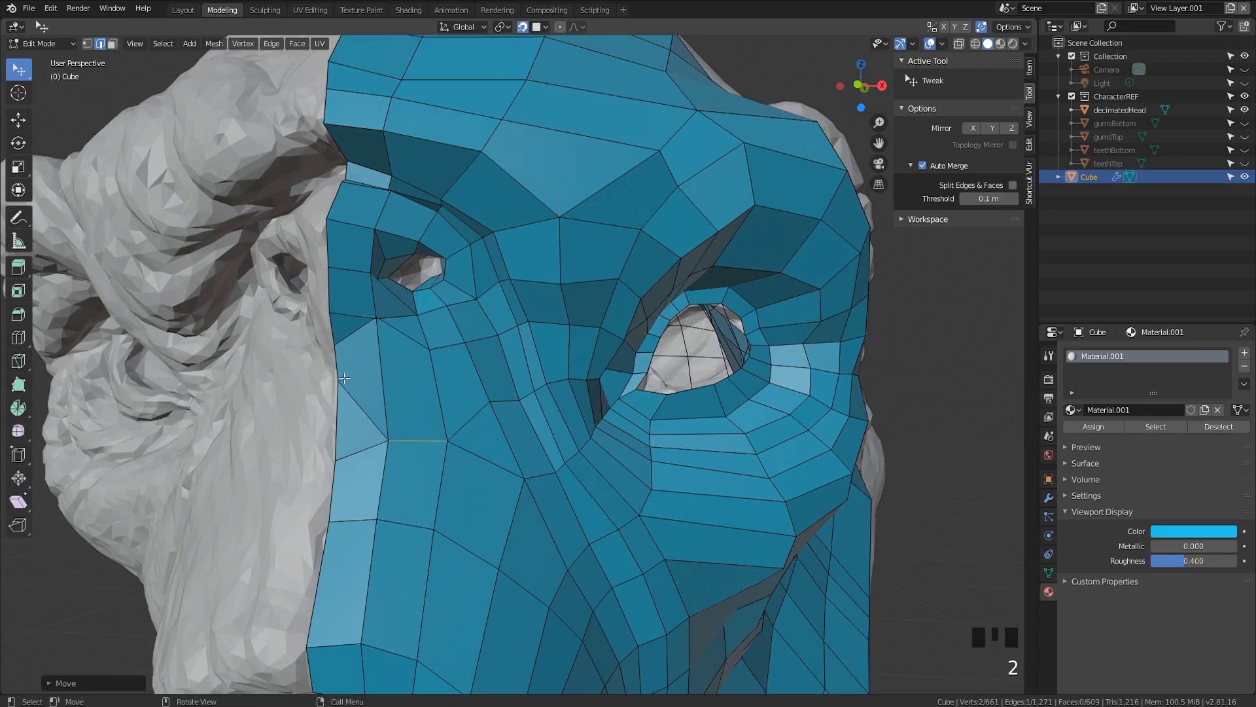
left_click_drag(340, 379, 341, 451)
Merge two upper-lip vertices toward the cheek with those below them, and move the vertex under the nostril slightly down
key("1")
left_click_drag(492, 403, 525, 475)
left_click_drag(519, 402, 560, 454)
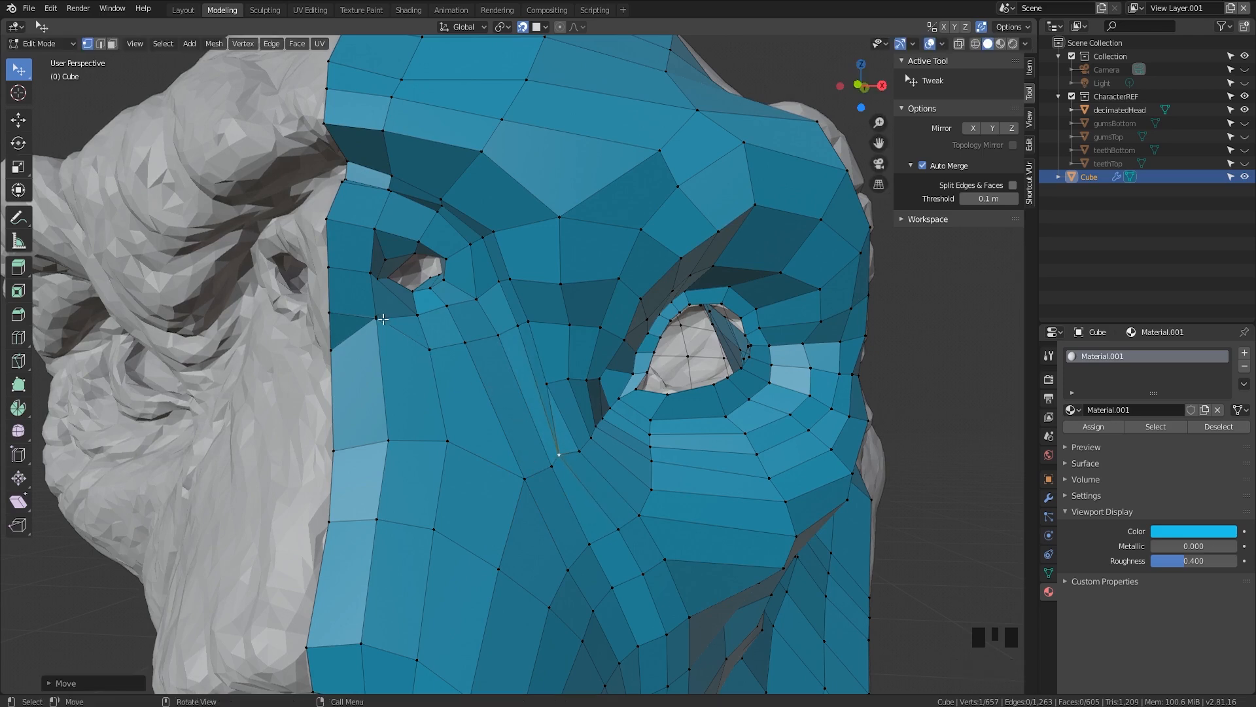
left_click_drag(382, 319, 382, 327)
key("space")
Select the edge loop running around the mouth and slide it down onto the loop beside the lip to merge them
middle_click_drag(463, 352, 433, 352)
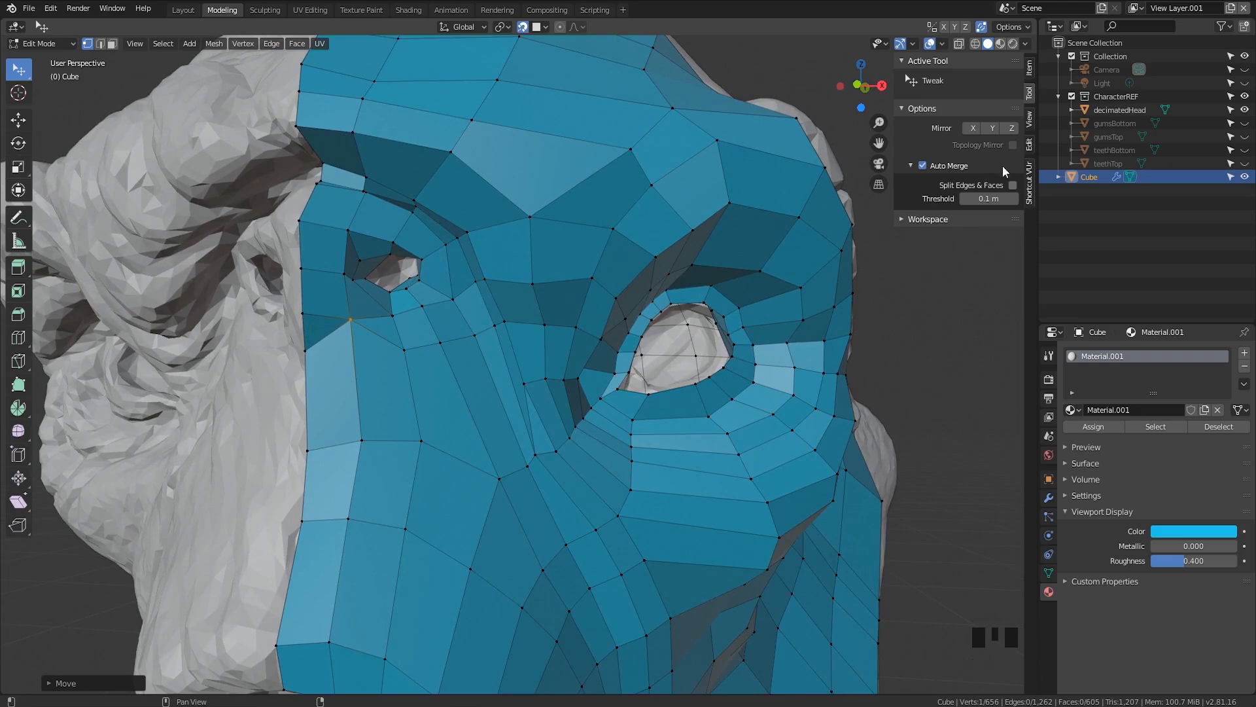
scroll(624, 471, "down", 2)
middle_click_drag(624, 471, 558, 469)
key("2")
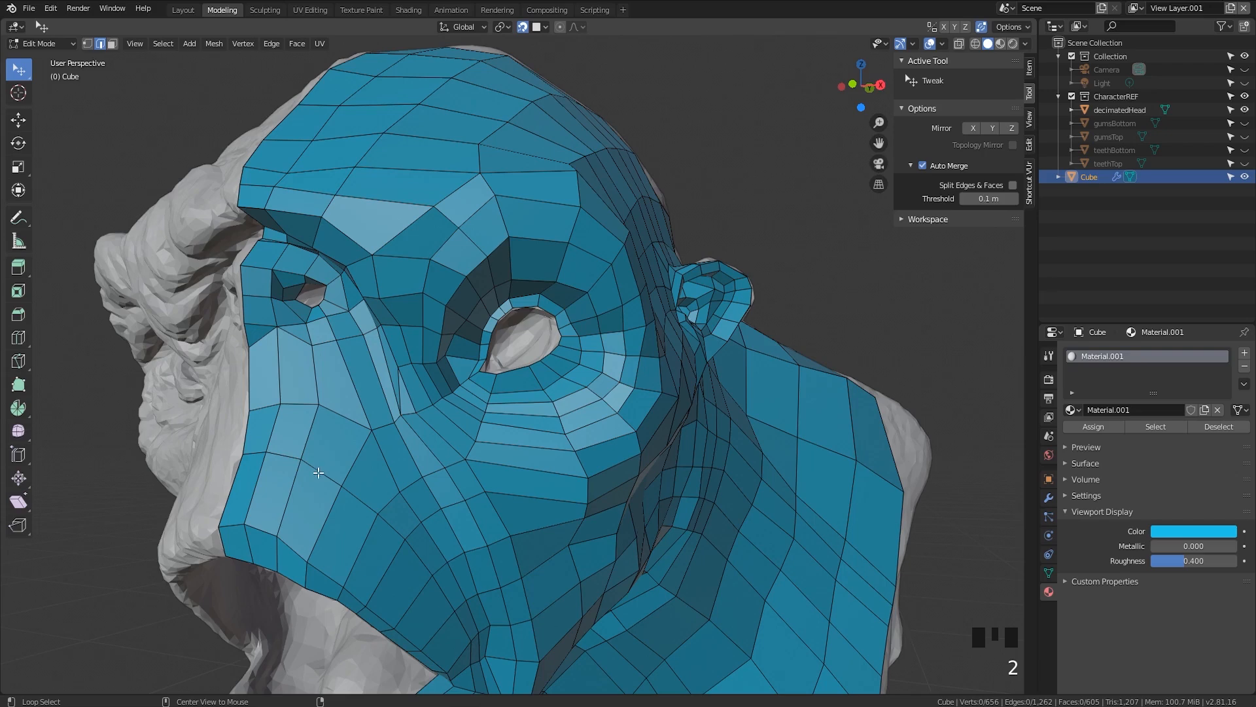
left_click(351, 486, "alt")
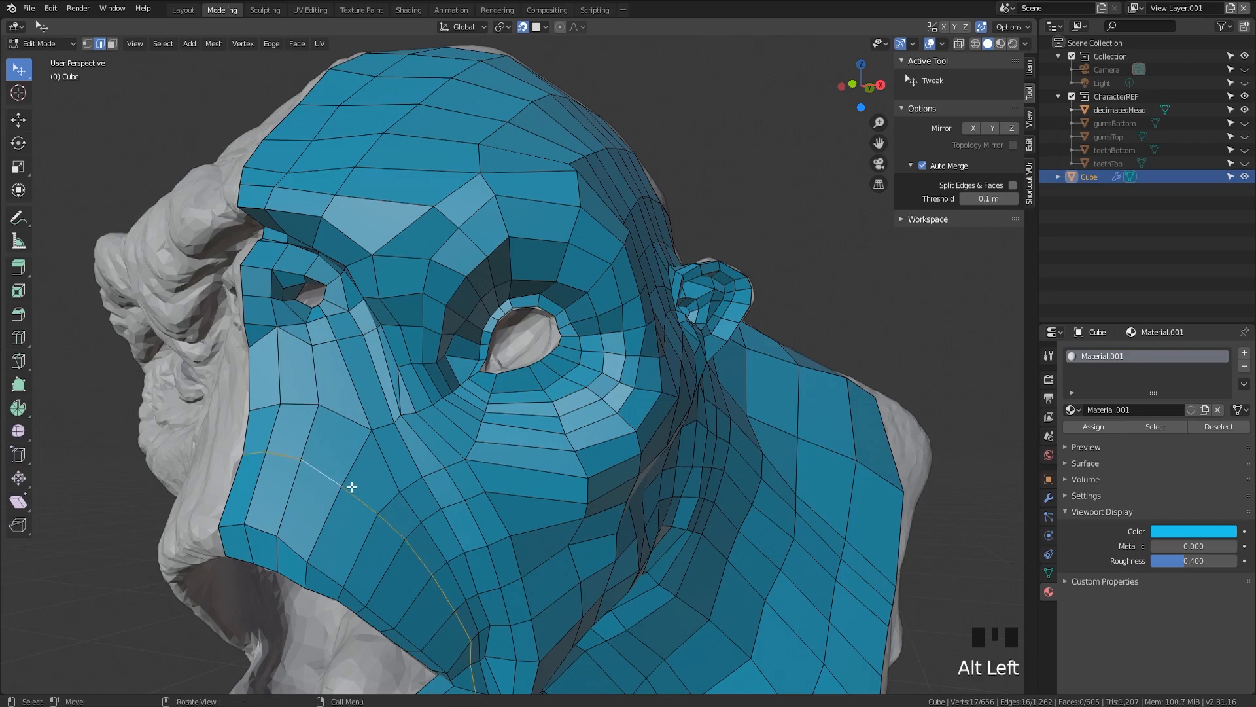
key("g")
key("g")
left_click(324, 615)
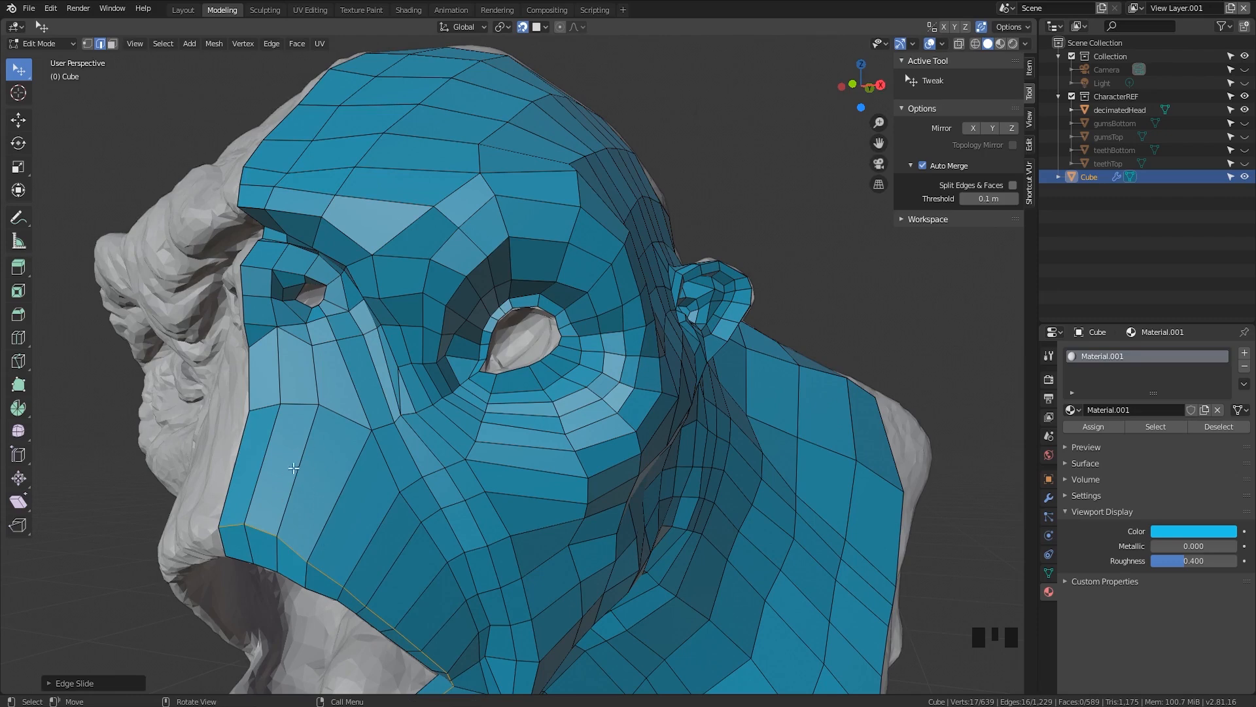
Undo the loop slide, dissolve the same mouth edge loop instead, and undo the dissolve
key("ctrl+z")
key("ctrl+z")
key("ctrl+z")
left_click(318, 468, "alt")
key("ctrl+x")
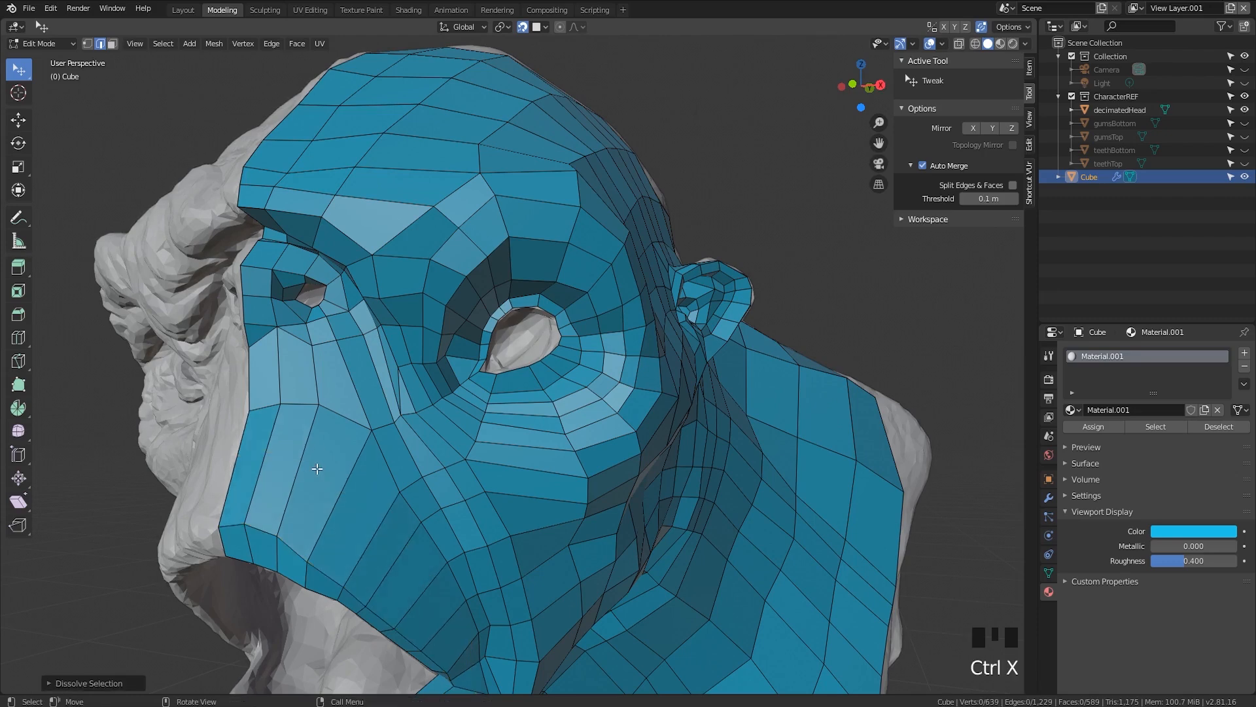
key("ctrl+z")
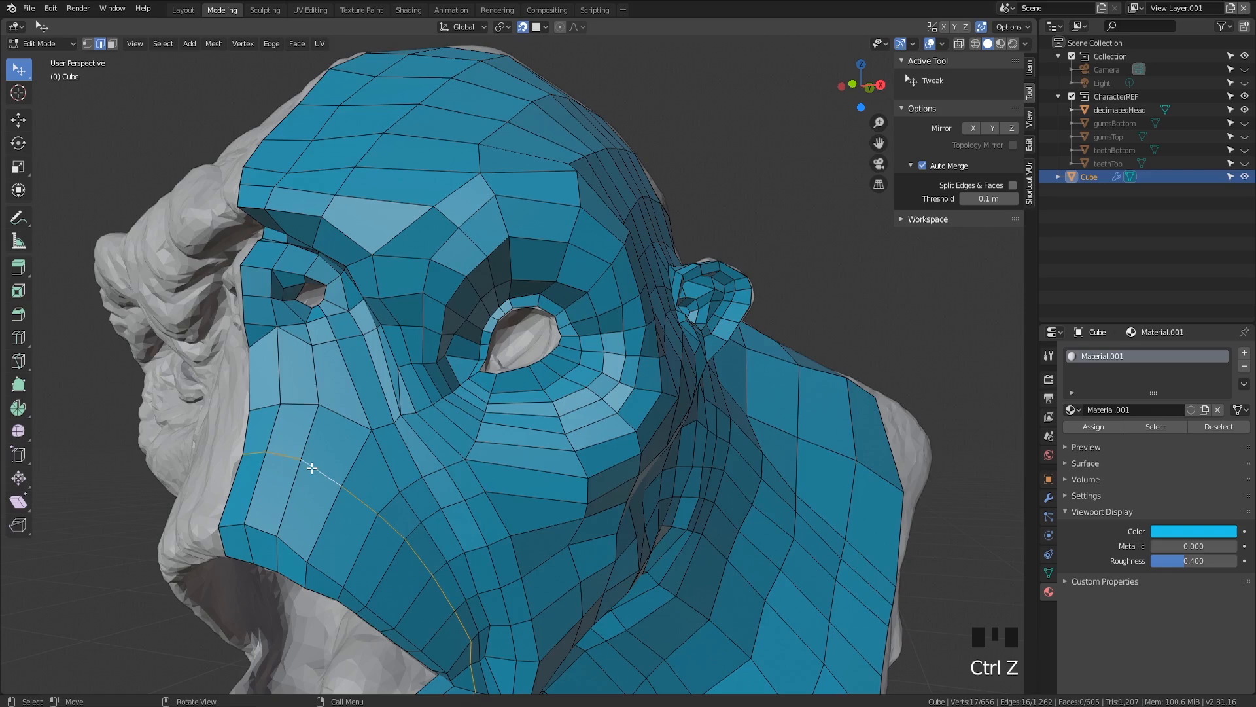
Undo all the auto-merge experiments around the nose and upper lip, back to the mesh before the first merge
key("ctrl+z")
key("ctrl+z")
key("ctrl+z")
key("ctrl+z")
key("ctrl+z")
key("ctrl+z")
key("ctrl+z")
key("ctrl+z")
key("ctrl+z")
key("ctrl+z")
key("ctrl+z")
key("ctrl+z")
key("ctrl+z")
key("ctrl+z")
key("ctrl+z")
key("ctrl+z")
key("ctrl+z")
key("ctrl+z")
key("ctrl+z")
key("ctrl+z")
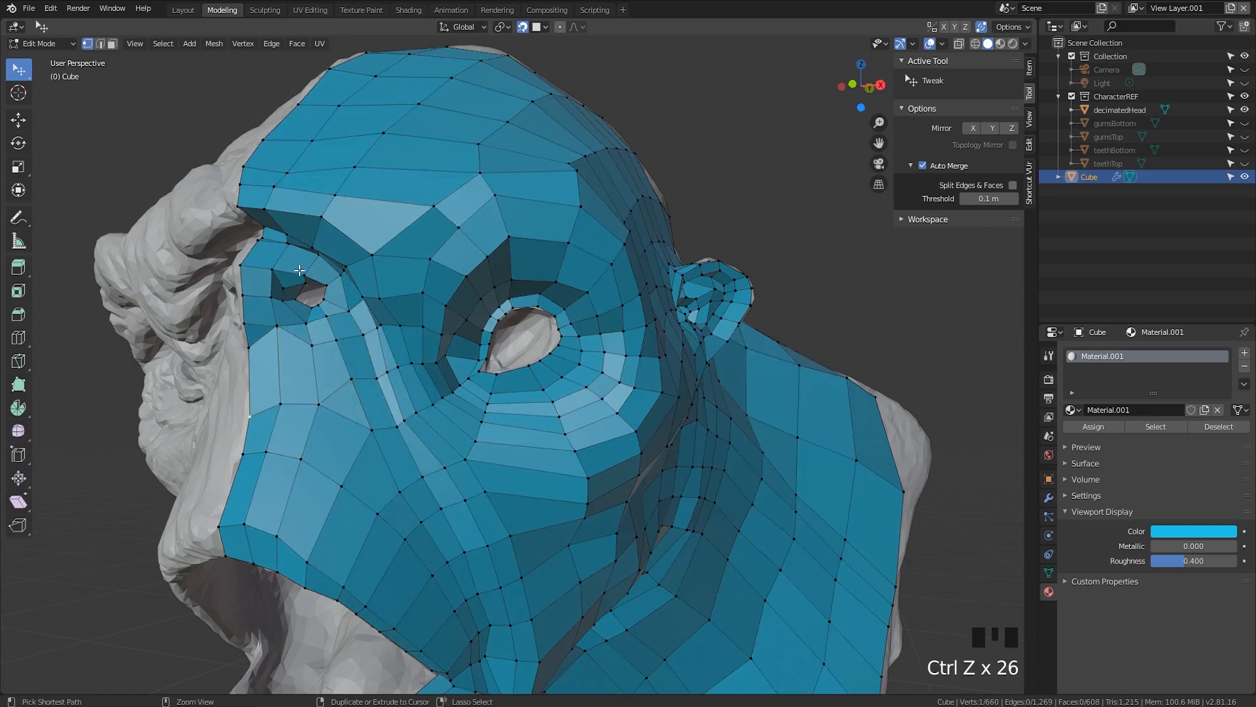
key("ctrl+z")
key("ctrl+z")
key("ctrl+z")
key("ctrl+z")
key("ctrl+z")
key("ctrl+z")
key("ctrl+z")
key("ctrl+z")
key("ctrl+z")
key("ctrl+z")
key("ctrl+z")
key("ctrl+z")
key("ctrl+z")
key("ctrl+z")
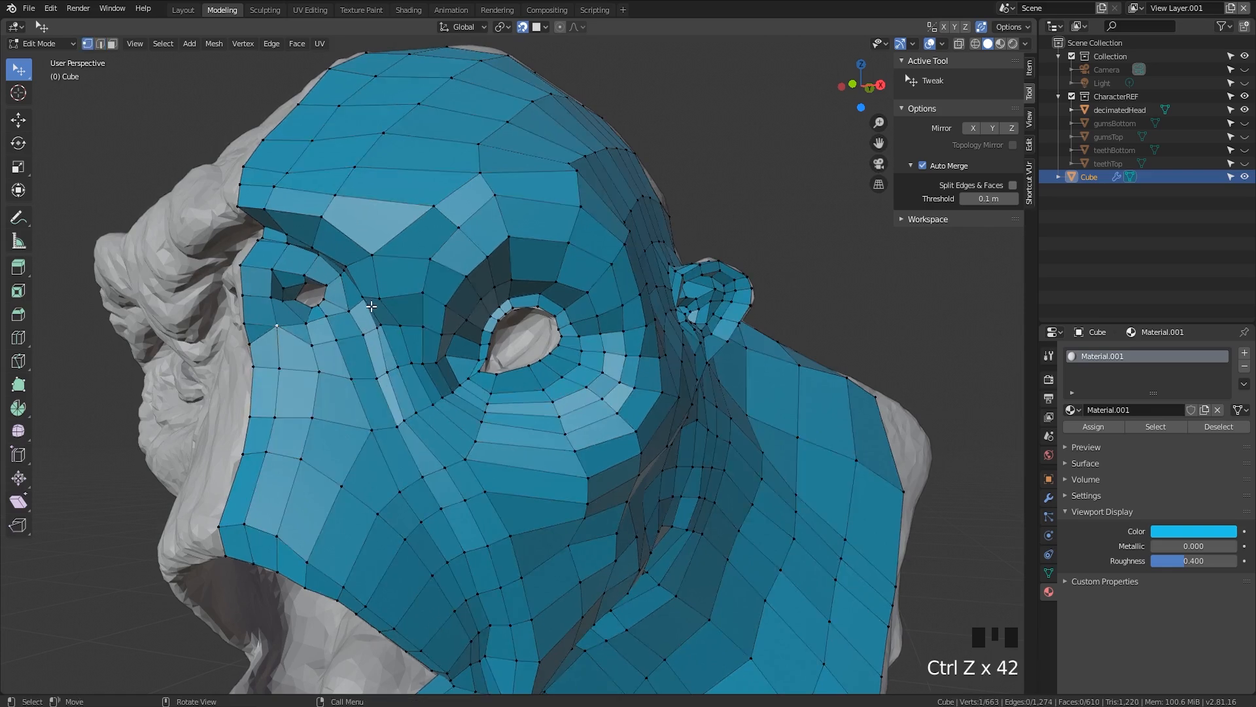
Disable Auto Merge and collapse the tool options
left_click(925, 164)
left_click(911, 111)
Reposition a vertex beside the corner of the mouth to even out the surrounding faces
middle_click_drag(458, 382, 513, 356)
middle_click_drag(340, 416, 412, 416)
scroll(381, 486, "up", 3)
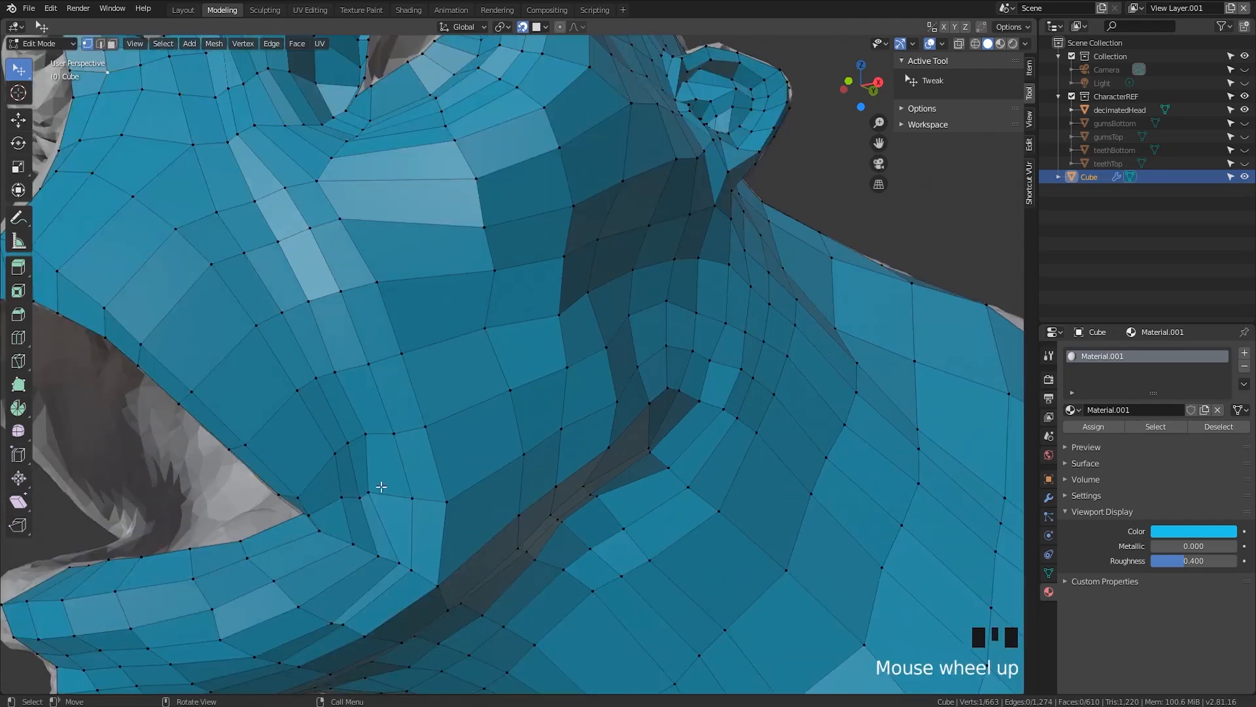
key("1")
left_click_drag(368, 491, 343, 499)
Add two edge loops around the mouth, one across the upper lip area and one close to the lip's open edge
middle_click_drag(342, 517, 264, 356)
key("ctrl+r")
left_click(298, 305)
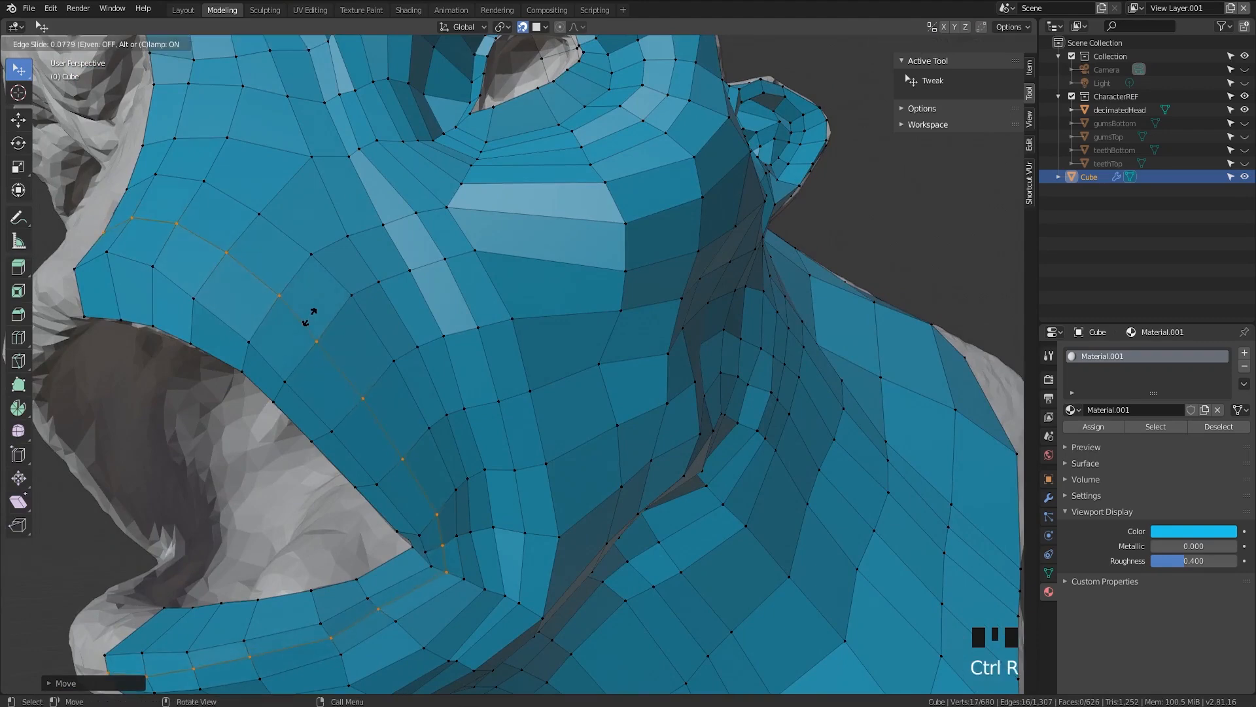
left_click(309, 317)
middle_click_drag(309, 317, 199, 274, "shift")
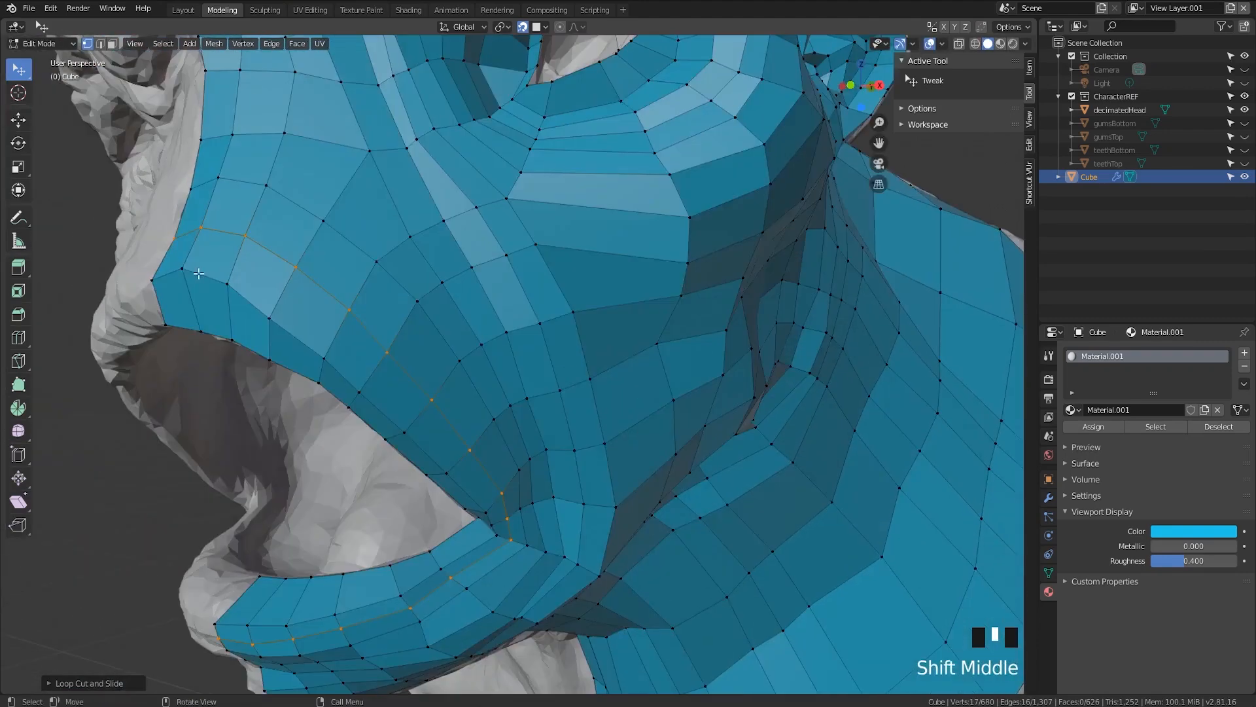
key("ctrl+r")
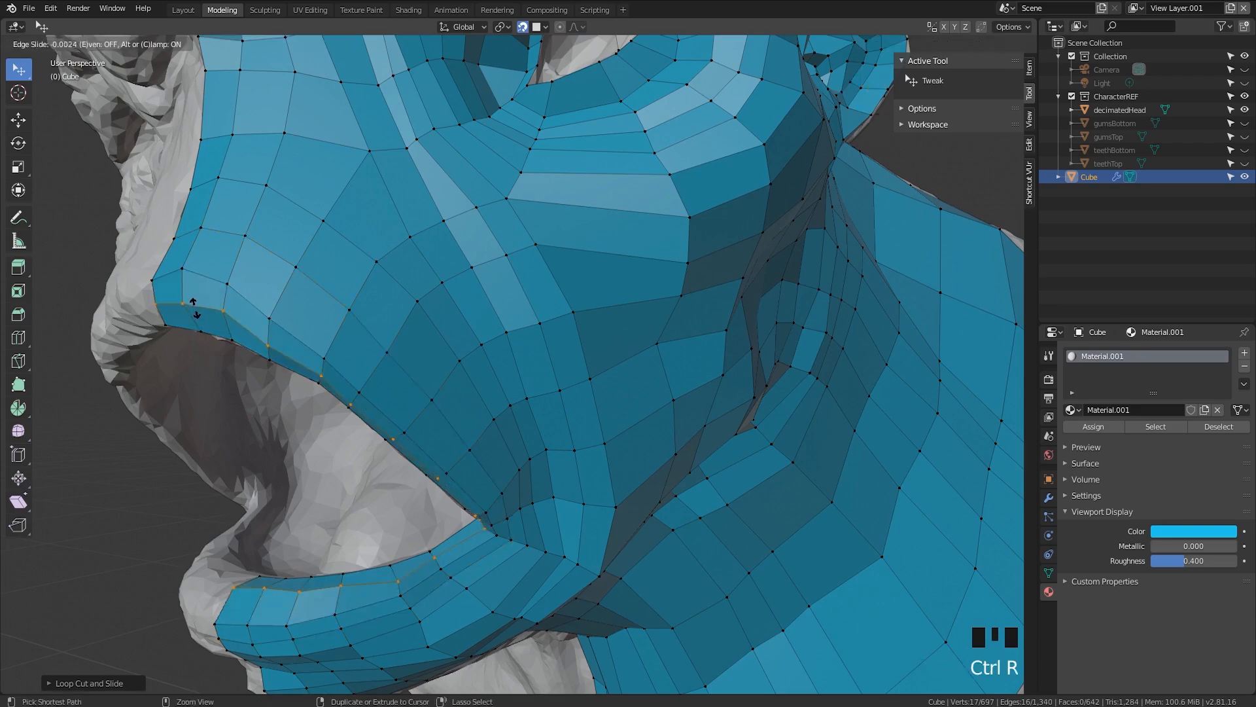
left_click(196, 306)
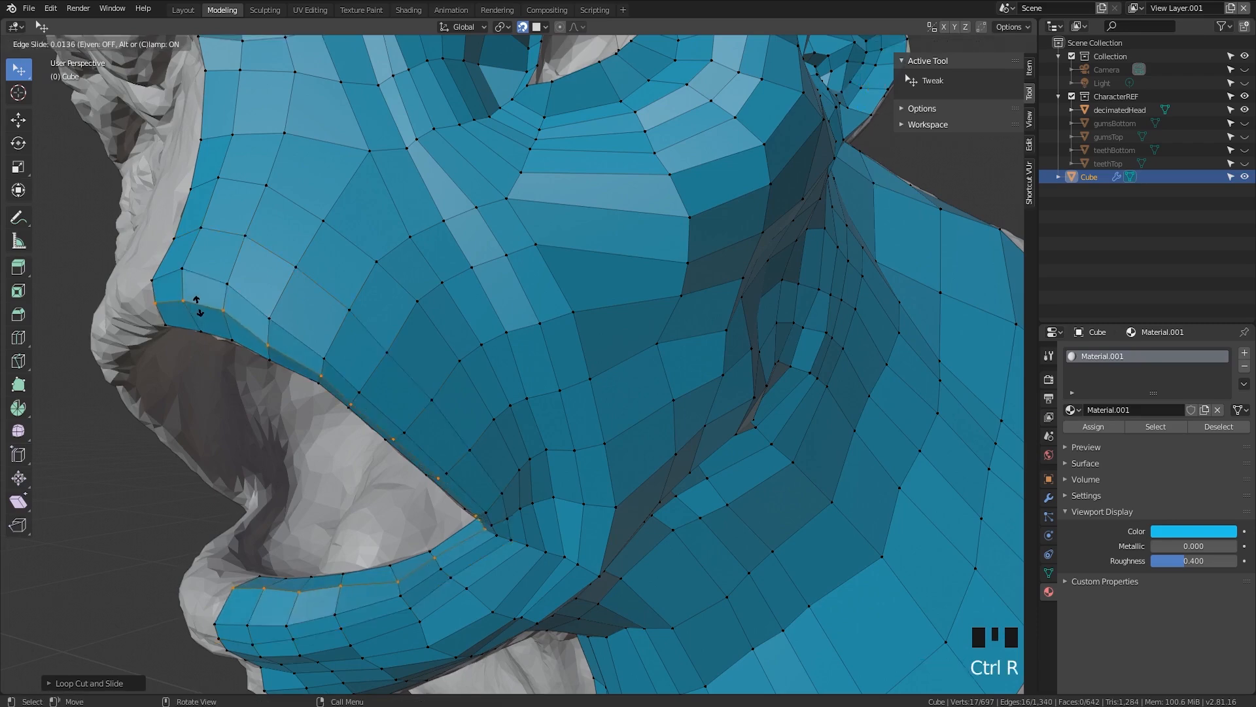
left_click(198, 306)
Reposition a vertex on the lower lip near the corner of the mouth
middle_click_drag(198, 306, 376, 307)
middle_click_drag(376, 307, 498, 504, "shift")
scroll(364, 368, "up", 2)
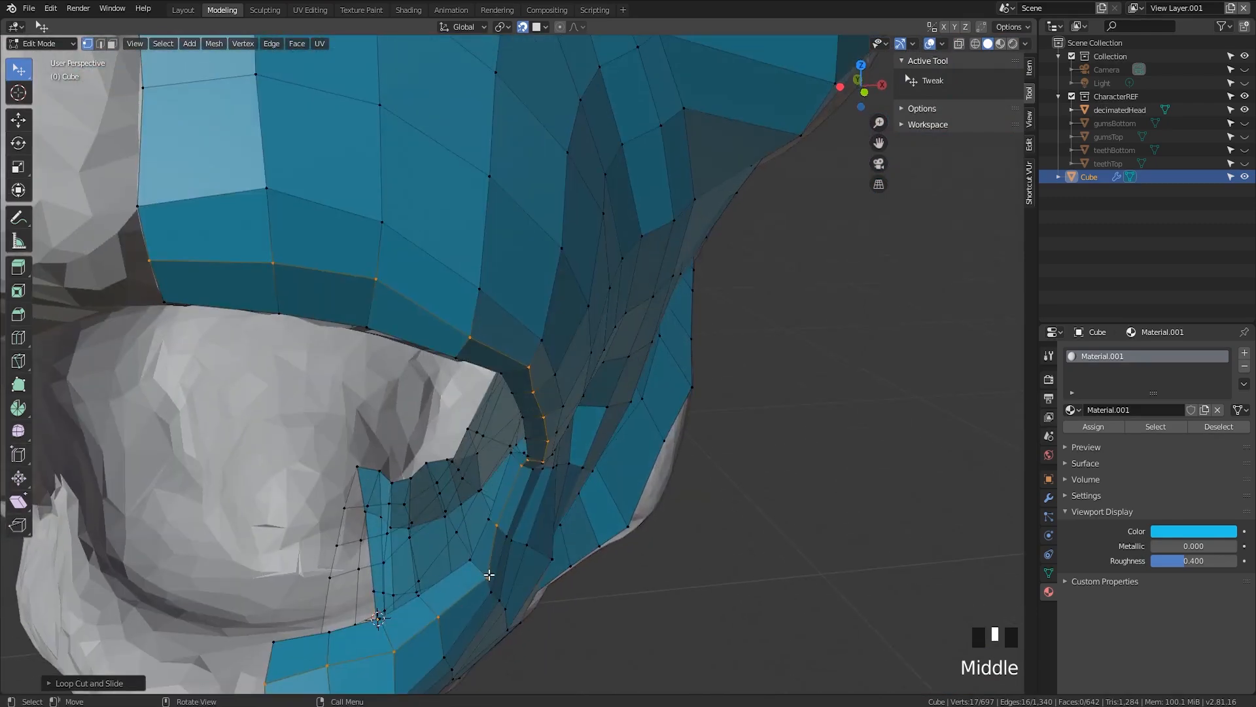
middle_click_drag(489, 574, 366, 534)
left_click_drag(320, 525, 309, 521)
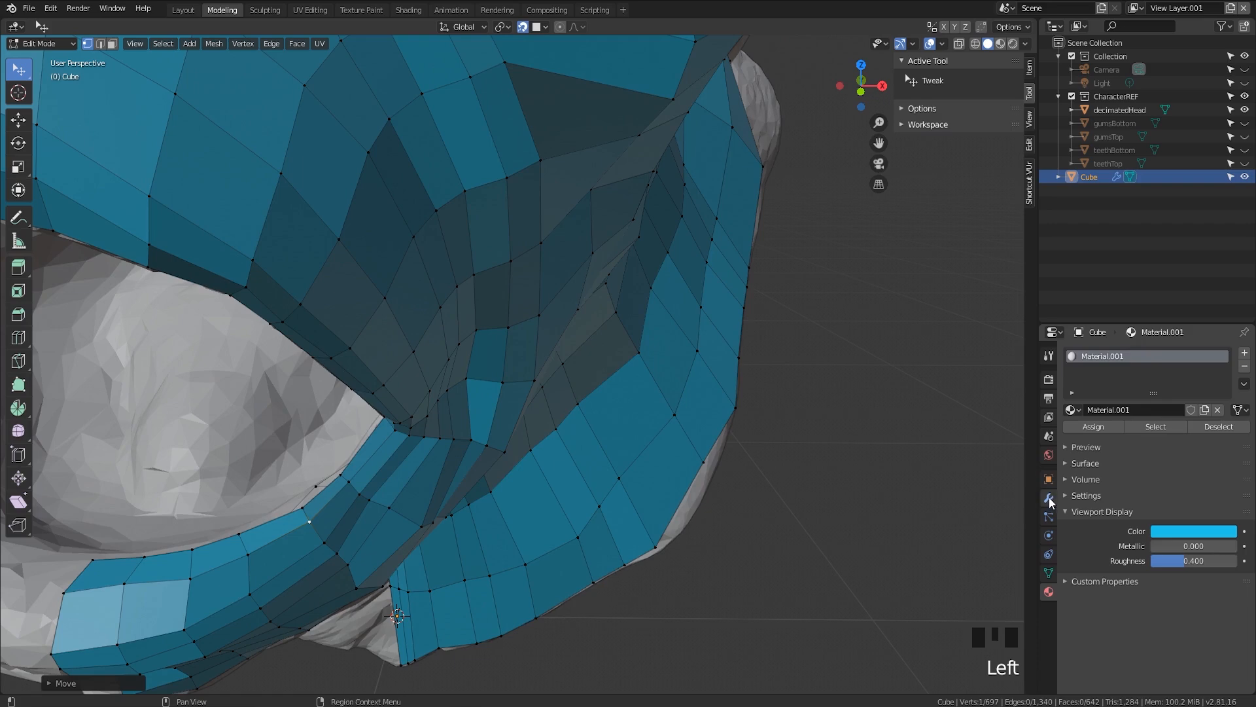
Show the Mirror modifier in the viewport and apply it to the editing cage
left_click(1049, 498)
left_click(1153, 396)
scroll(425, 517, "down", 2)
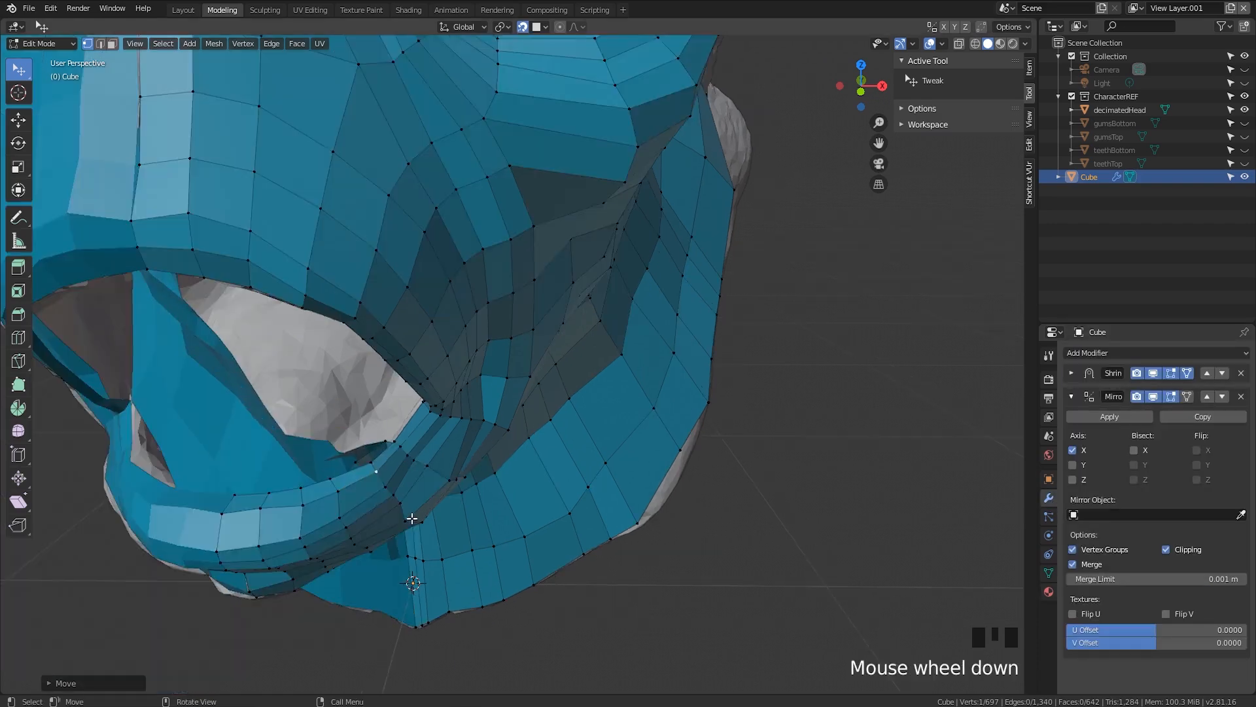
middle_click_drag(425, 517, 523, 452, "shift")
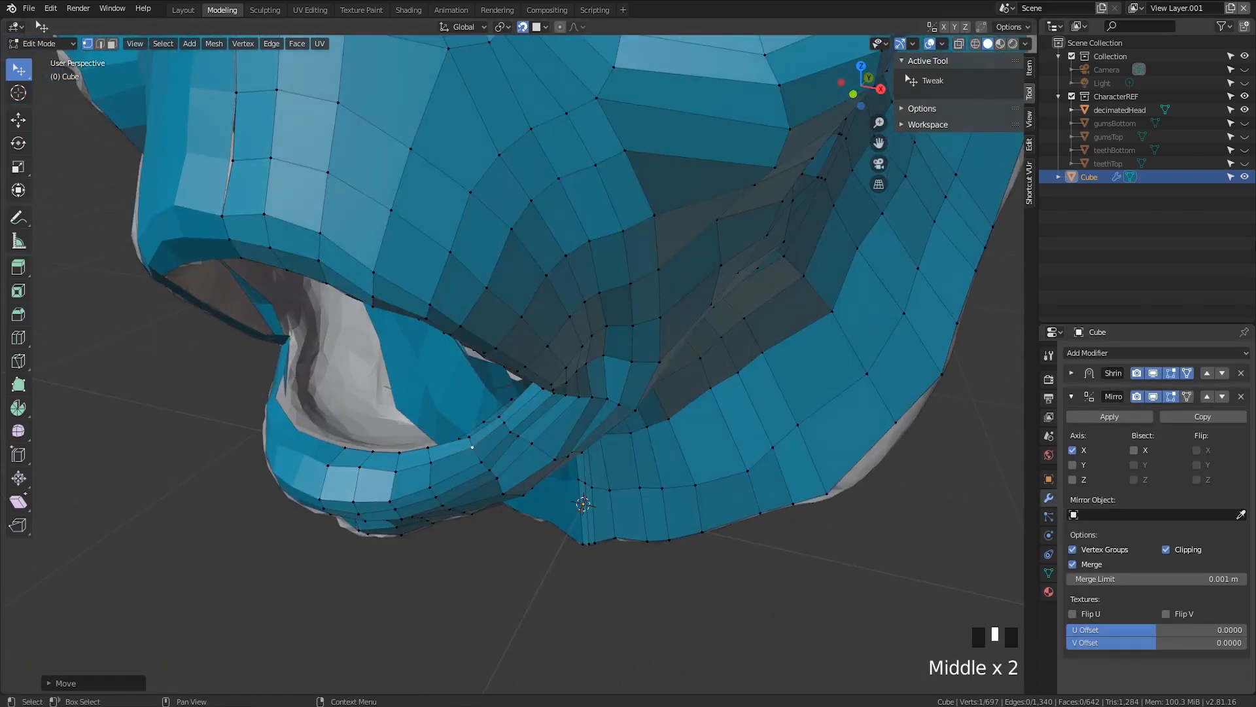
left_click(1188, 397)
middle_click_drag(367, 419, 321, 426)
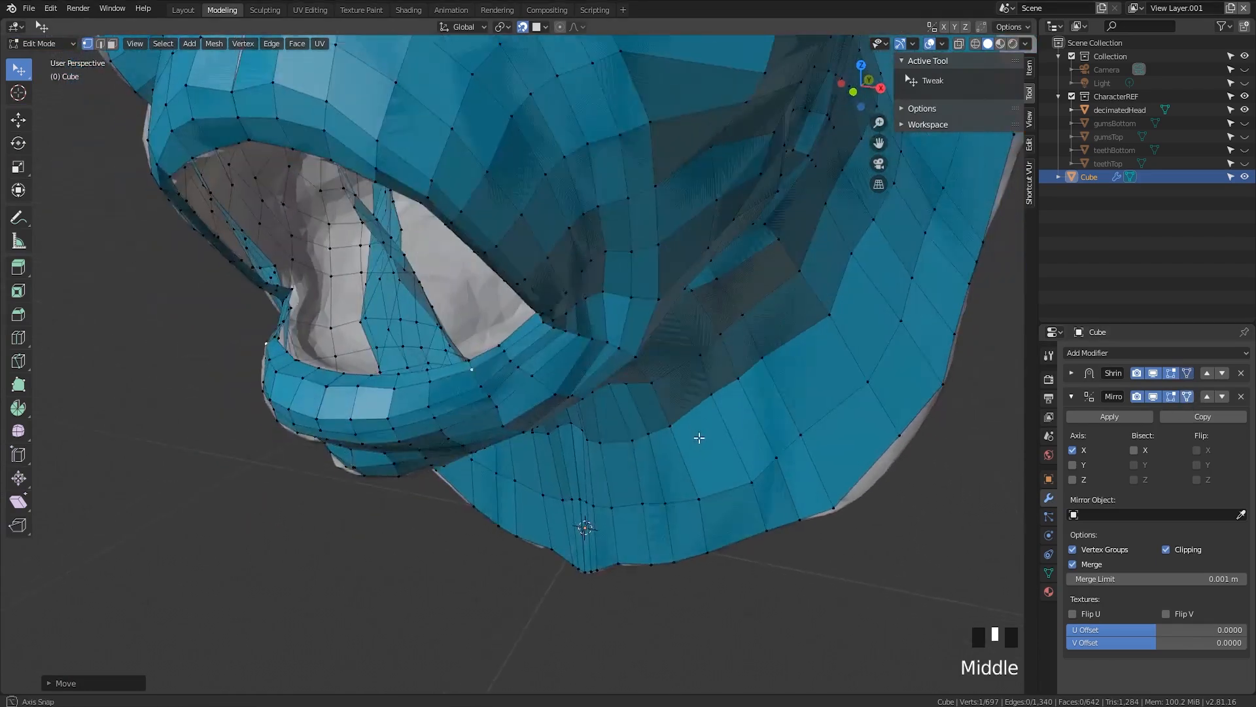
Select a vertex on the lower lip's front and nudge it slightly along the lip
scroll(321, 425, "up", 2)
left_click(317, 434)
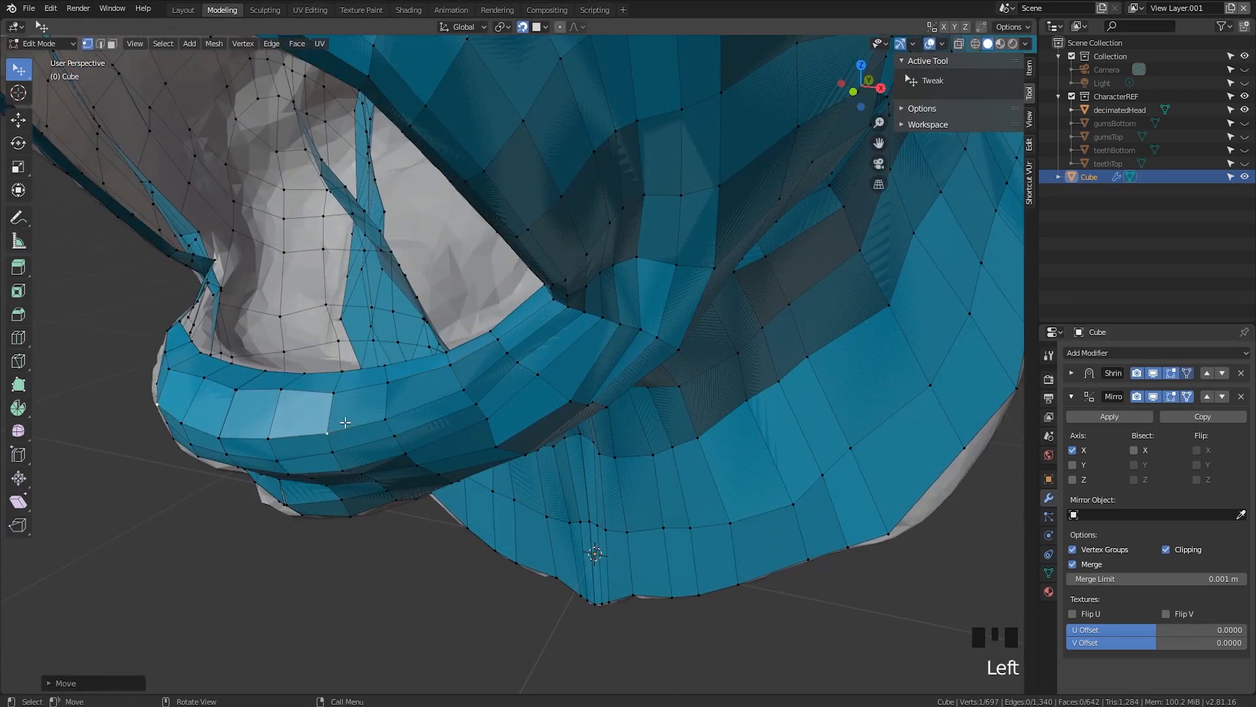
key("2")
middle_click_drag(396, 416, 456, 373)
key("1")
left_click_drag(456, 373, 448, 373)
Compare the mesh with the Mirror modifier's editing-cage display off and on, and examine the surface along the jaw and neck
scroll(448, 373, "down", 3)
middle_click_drag(458, 373, 589, 287)
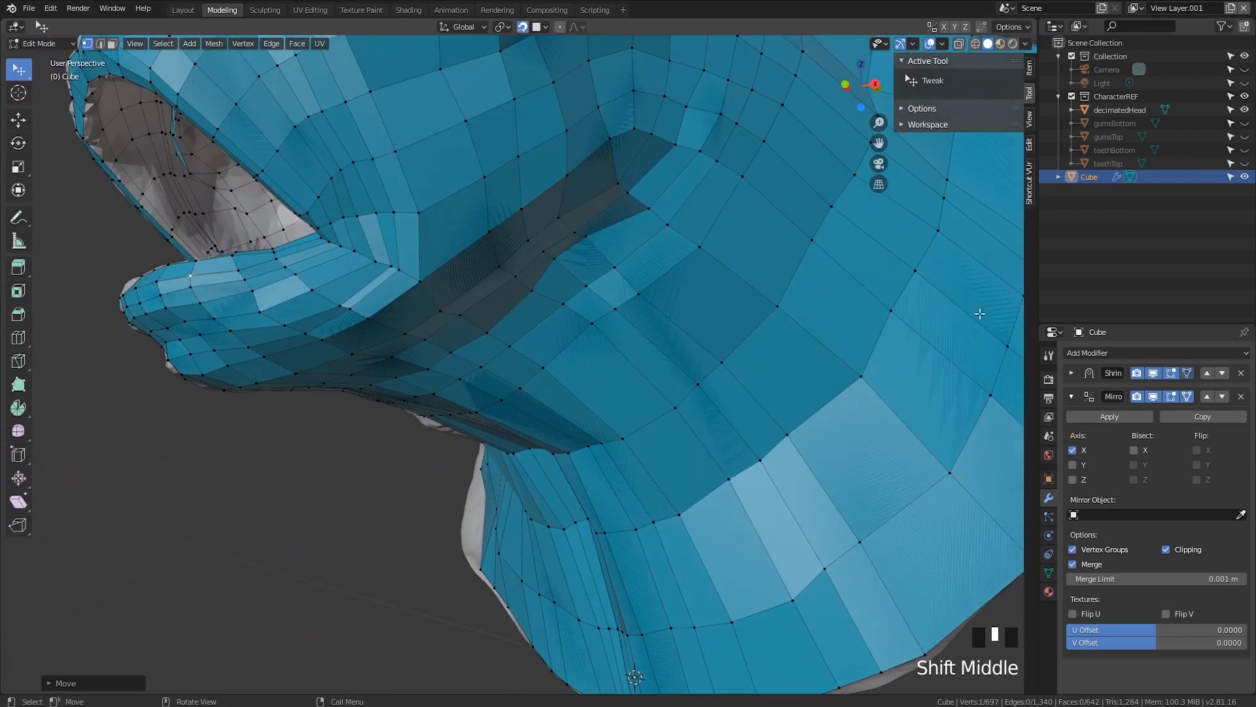
left_click(1187, 396)
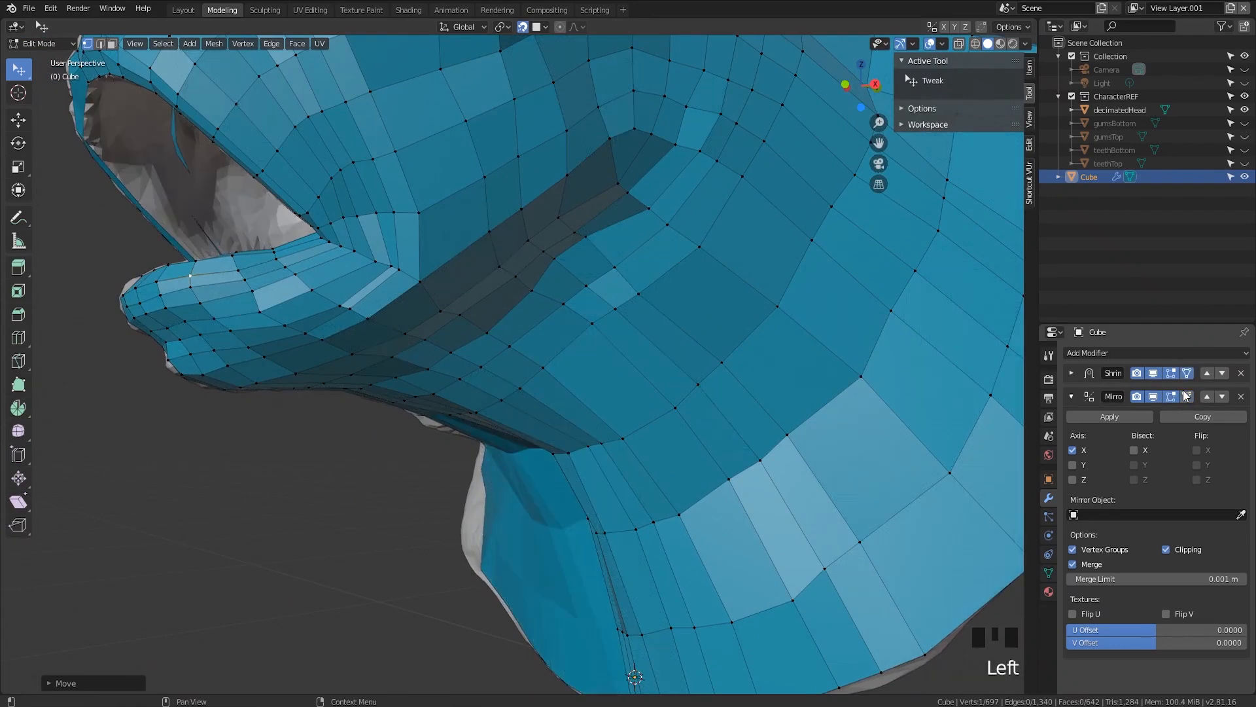
left_click(1187, 396)
middle_click_drag(707, 297, 482, 247)
scroll(807, 323, "up", 2)
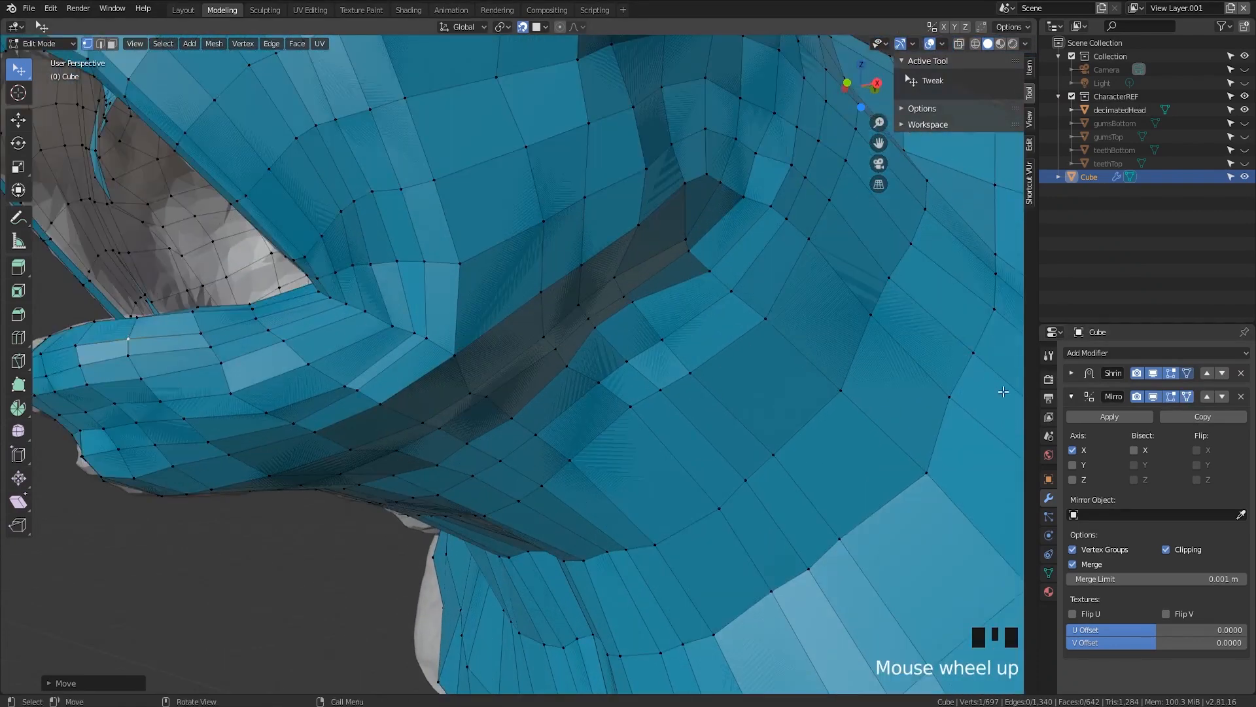
middle_click_drag(621, 347, 396, 311)
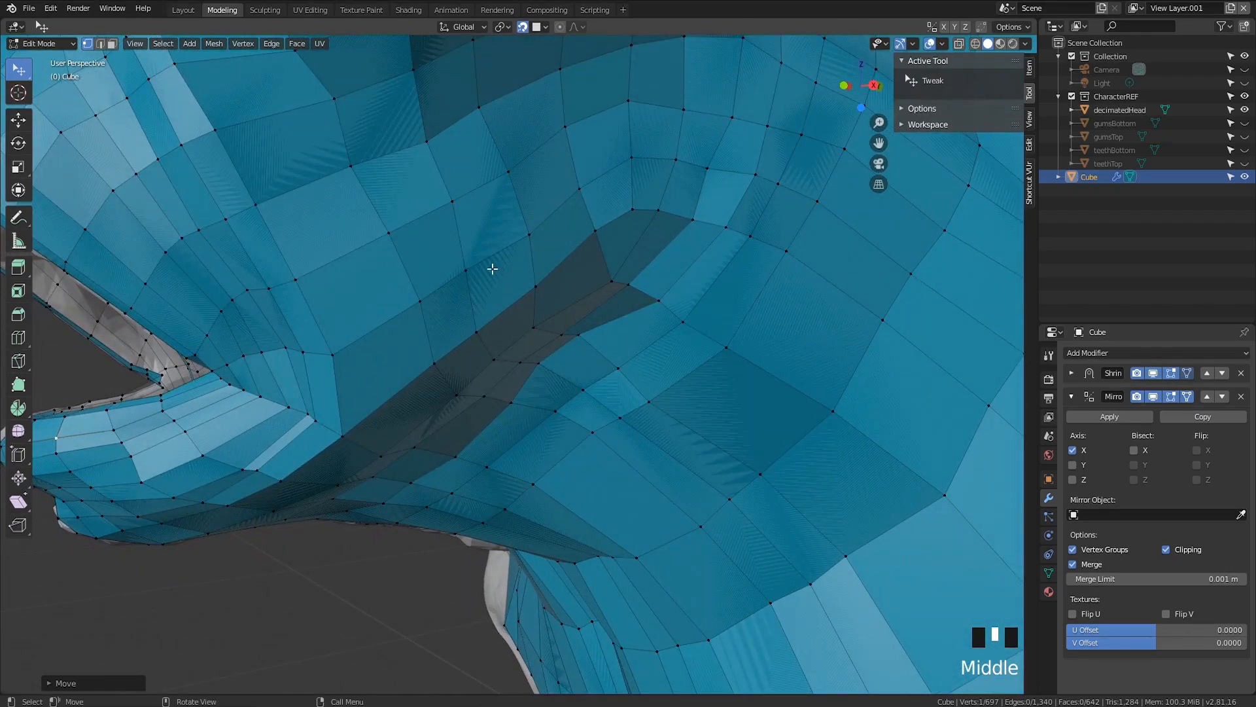
middle_click_drag(493, 291, 484, 292)
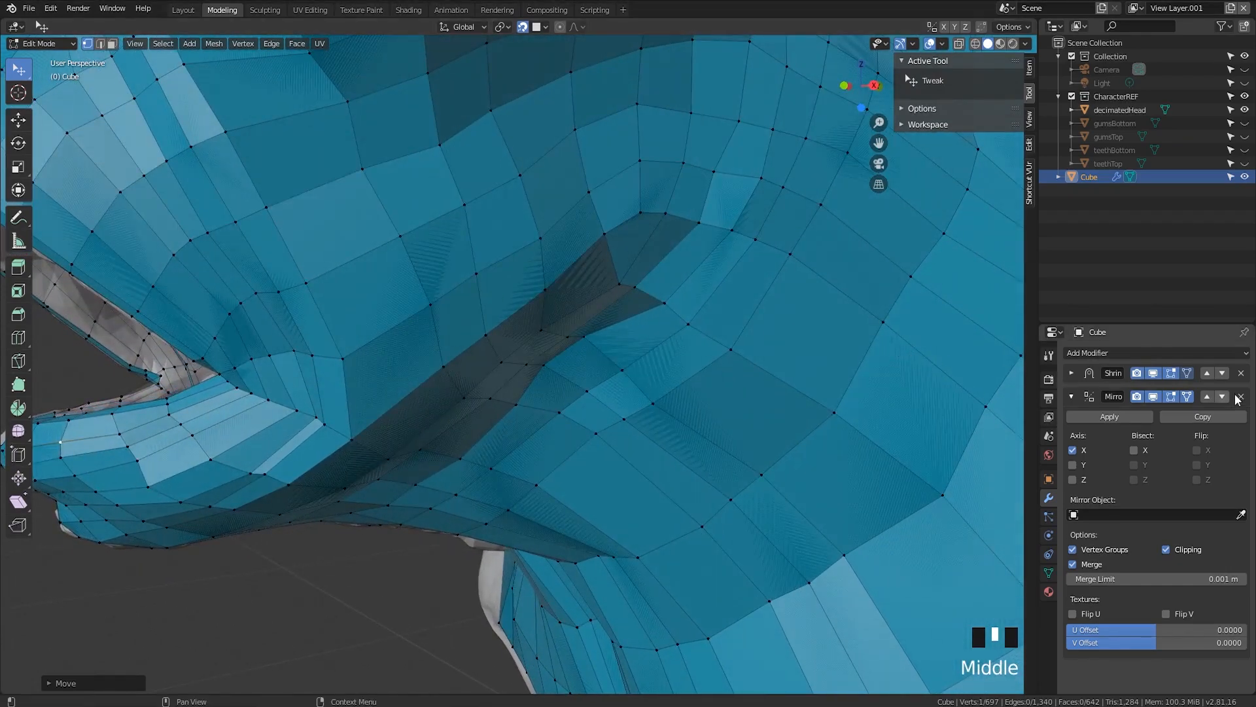
Collapse the Mirror modifier, add a Displace modifier, and enable it in edit mode and on the editing cage
left_click(1072, 398)
left_click(1100, 354)
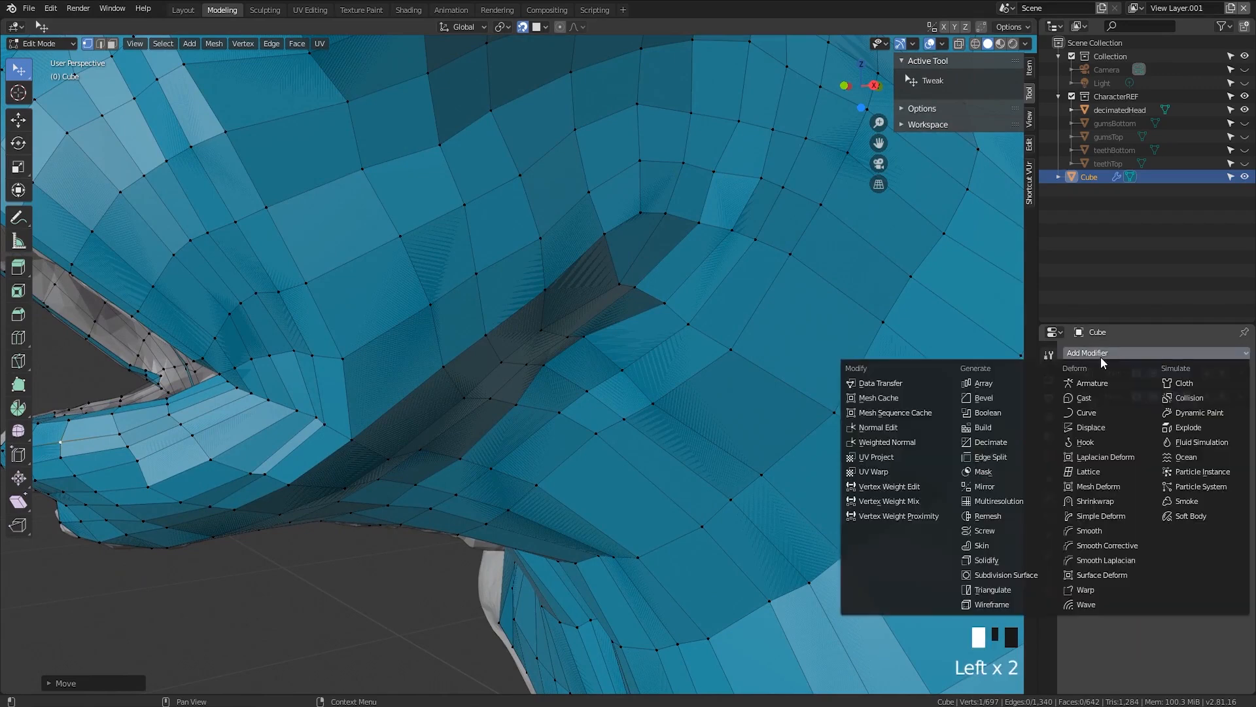
left_click(1105, 426)
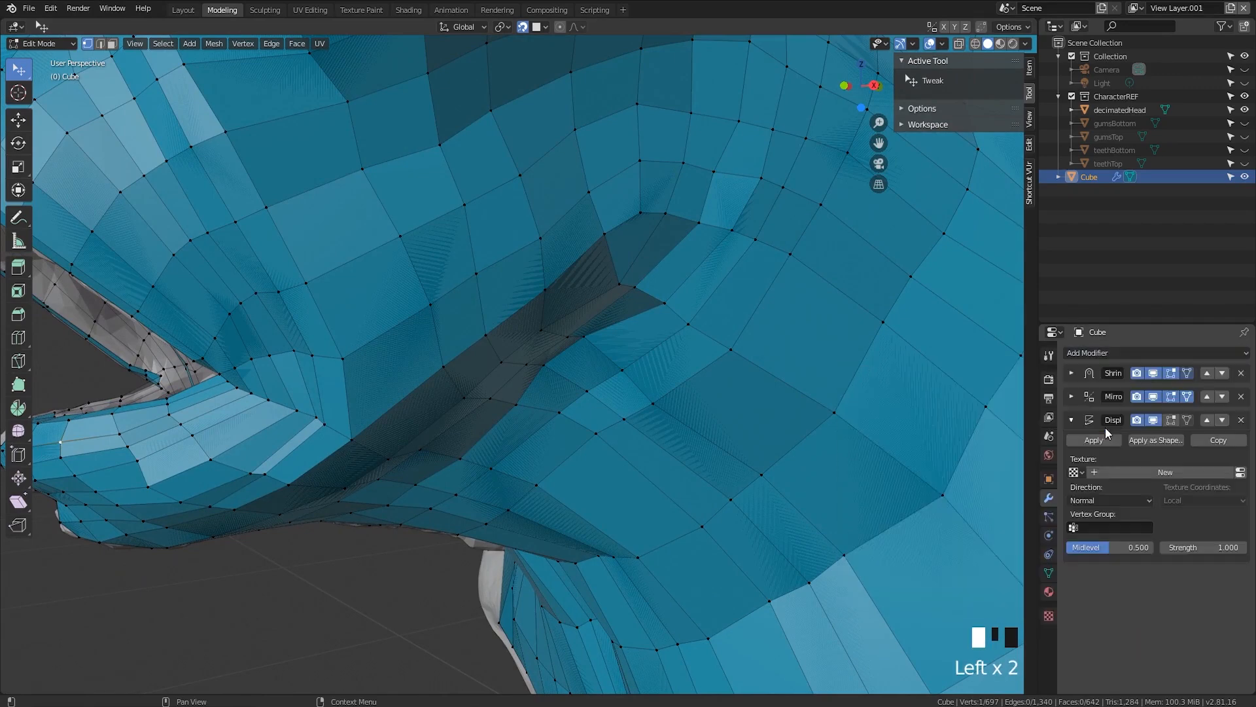
middle_click_drag(784, 464, 521, 423)
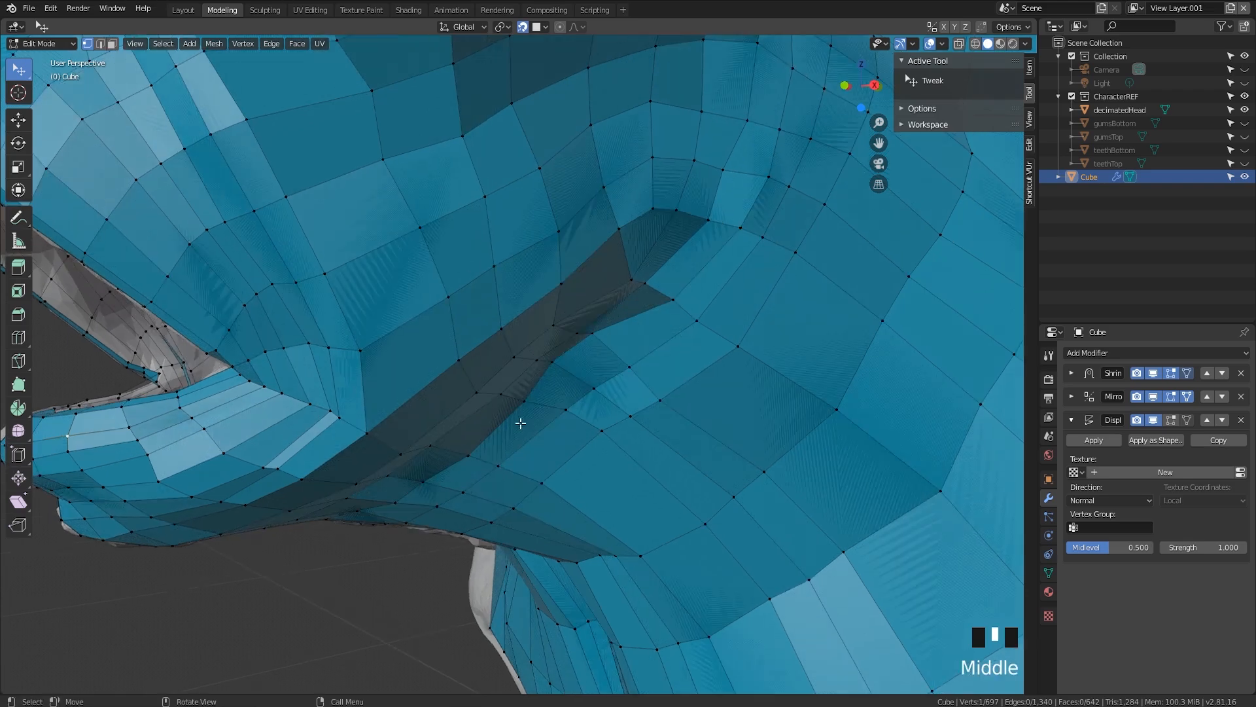
left_click(1174, 420)
left_click(1183, 420)
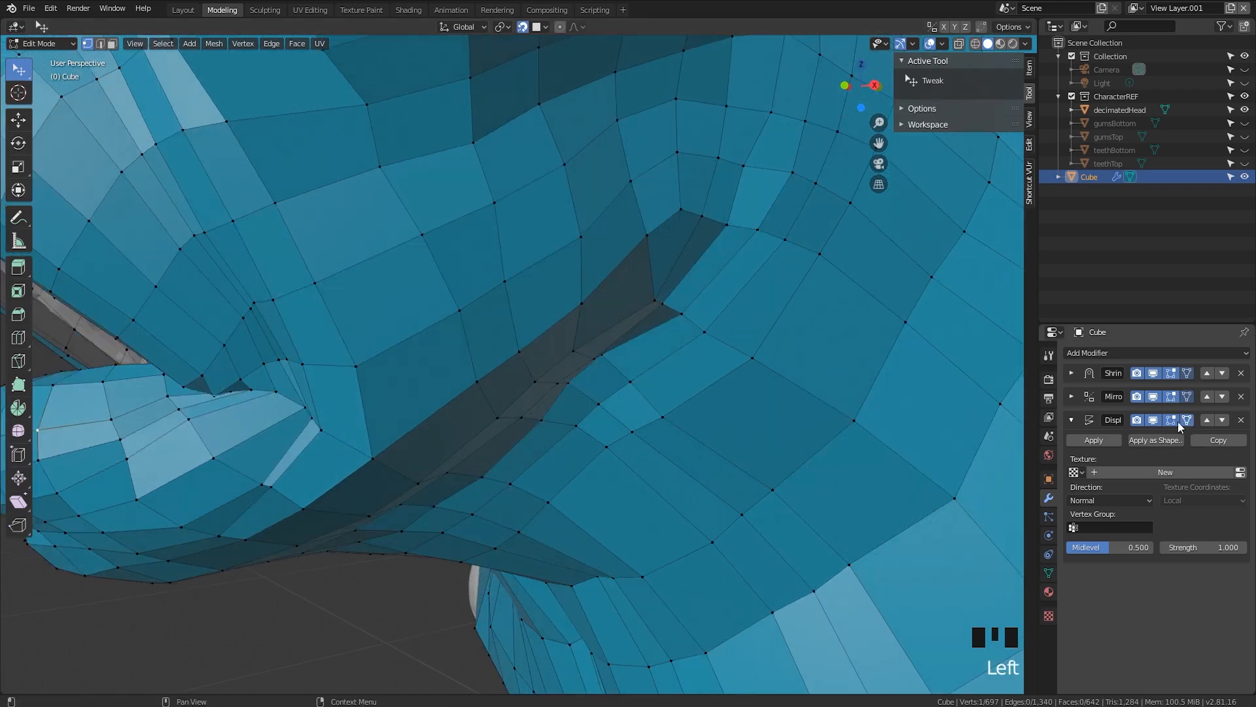
Set the Displace modifier's strength to 0.001
scroll(361, 405, "down", 1)
scroll(392, 284, "up", 2)
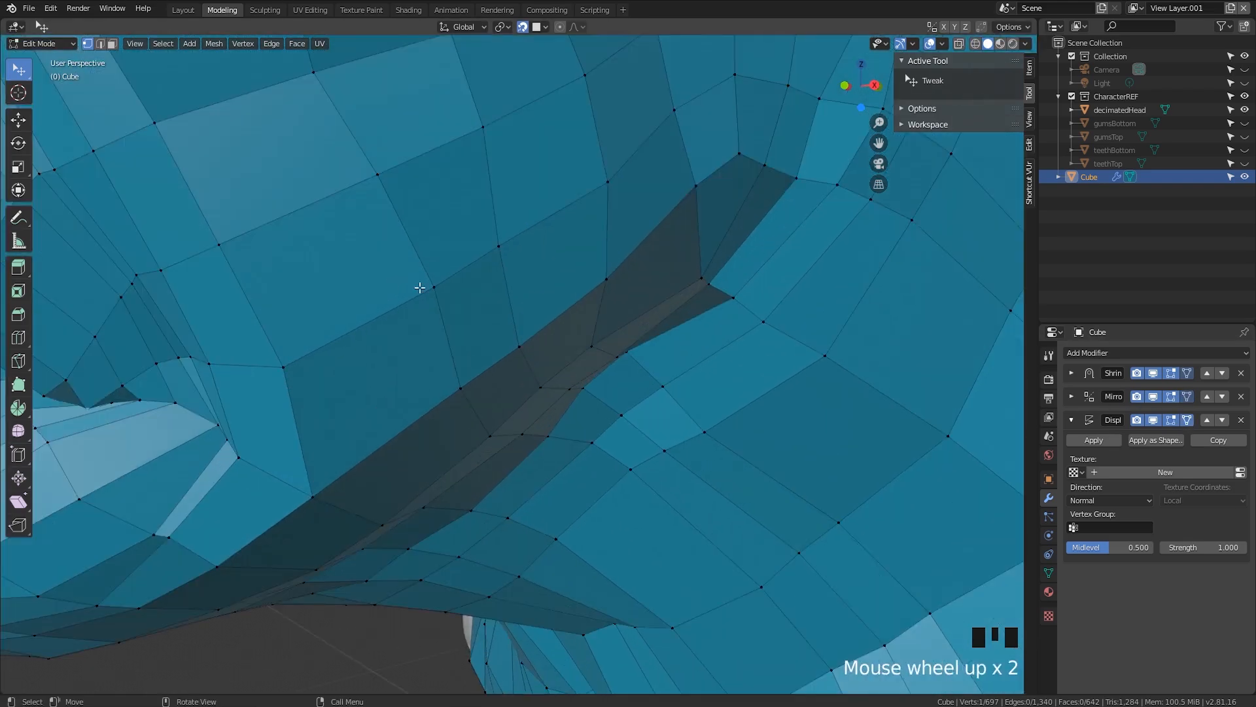
left_click(1223, 547)
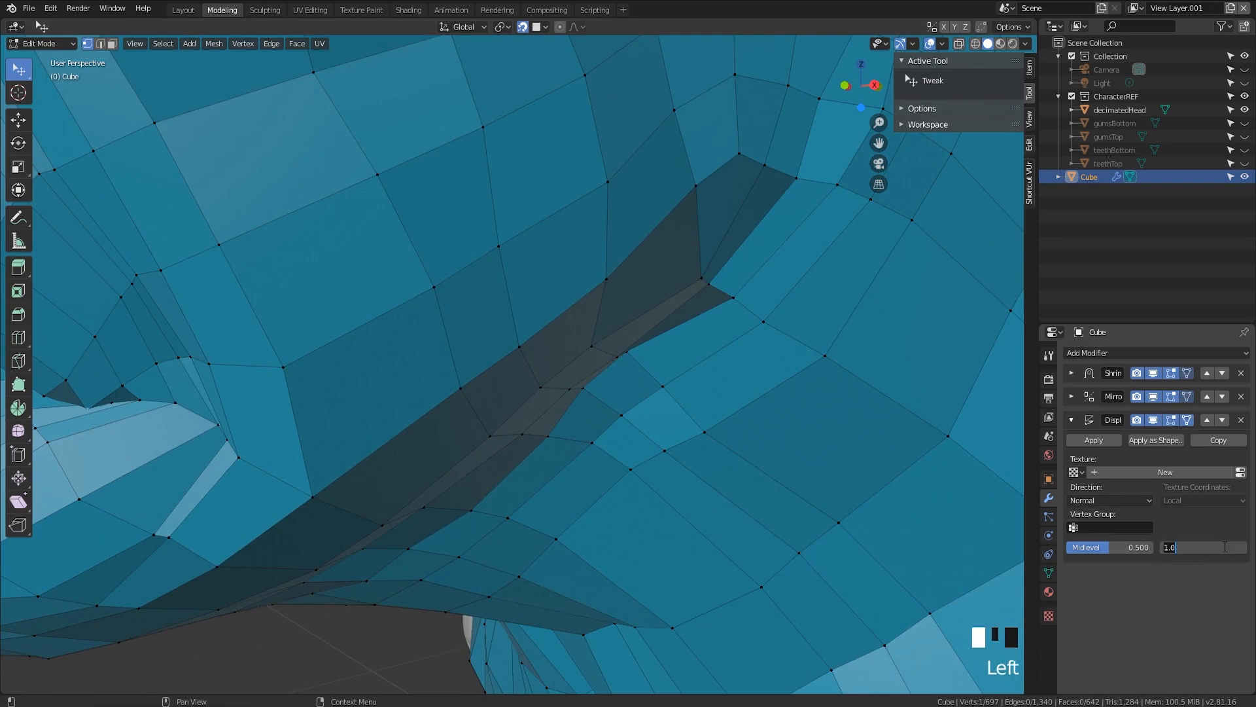
type("0.001")
key("Return")
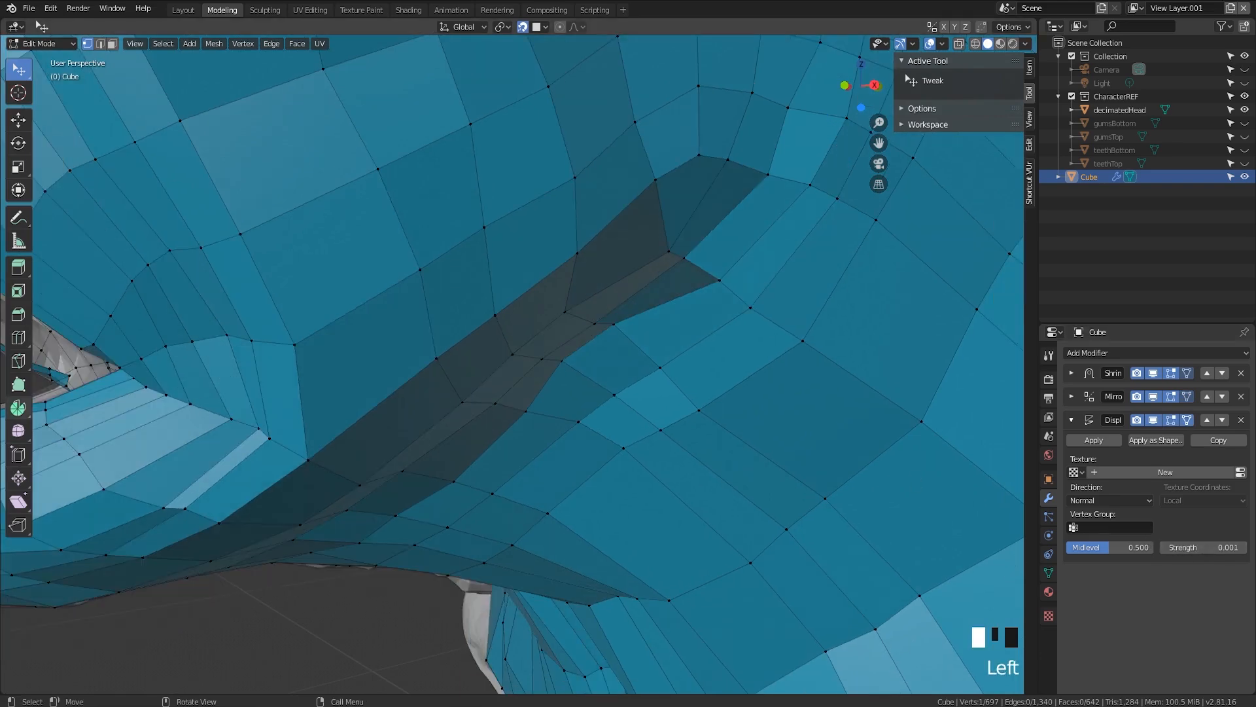
scroll(554, 305, "down", 2)
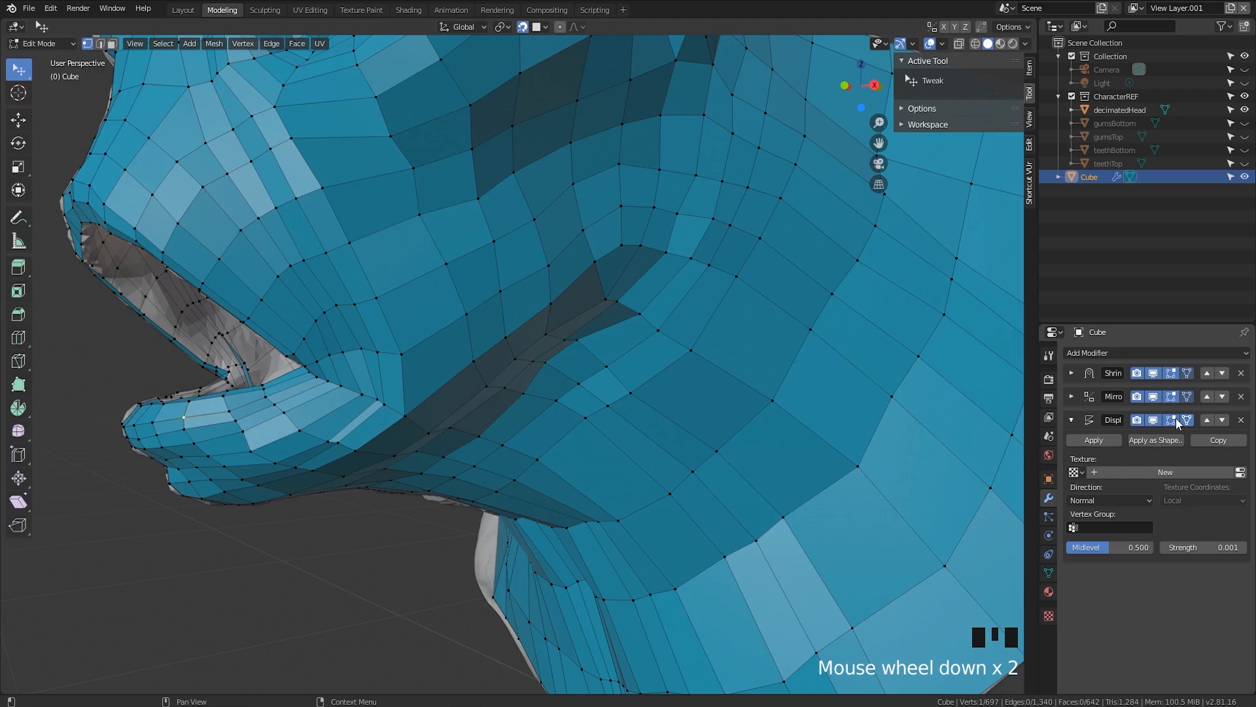
Compare the jaw and cheek surface with the Displace modifier's edit-mode display off and on, leaving it on
left_click(1172, 419)
left_click(1171, 418)
left_click(1171, 419)
scroll(612, 304, "up", 2)
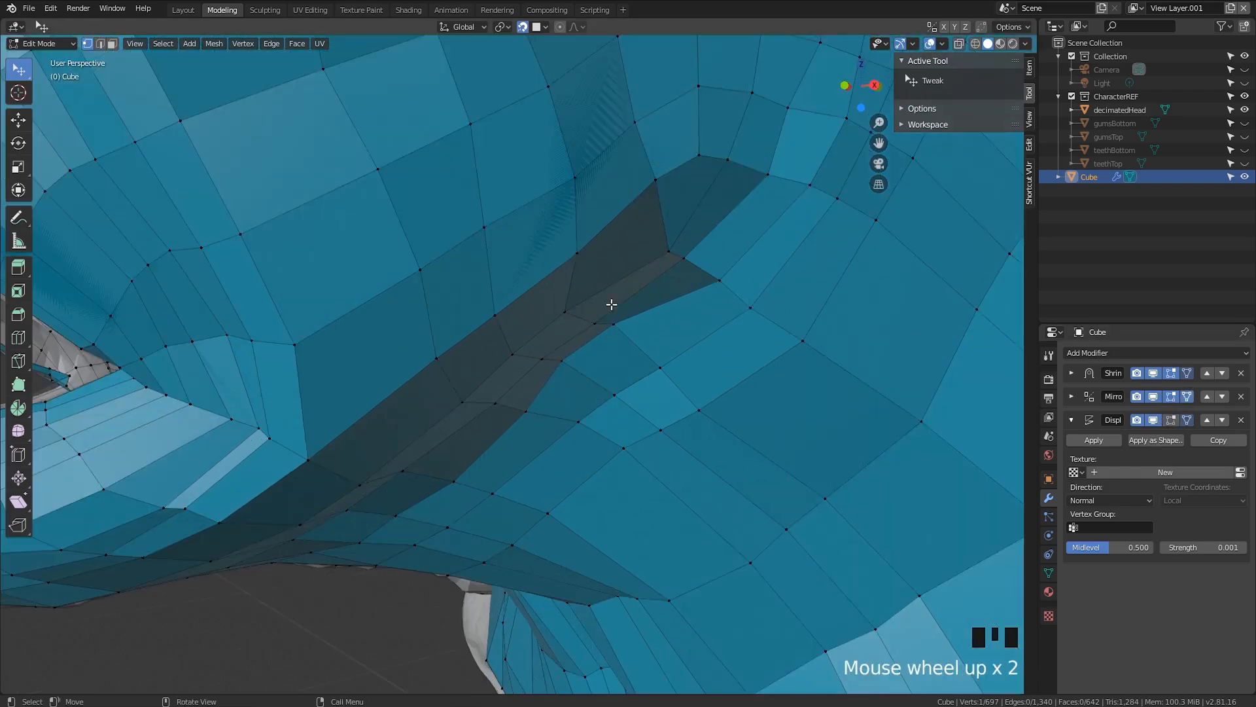
middle_click_drag(612, 304, 633, 352, "shift")
left_click(1171, 420)
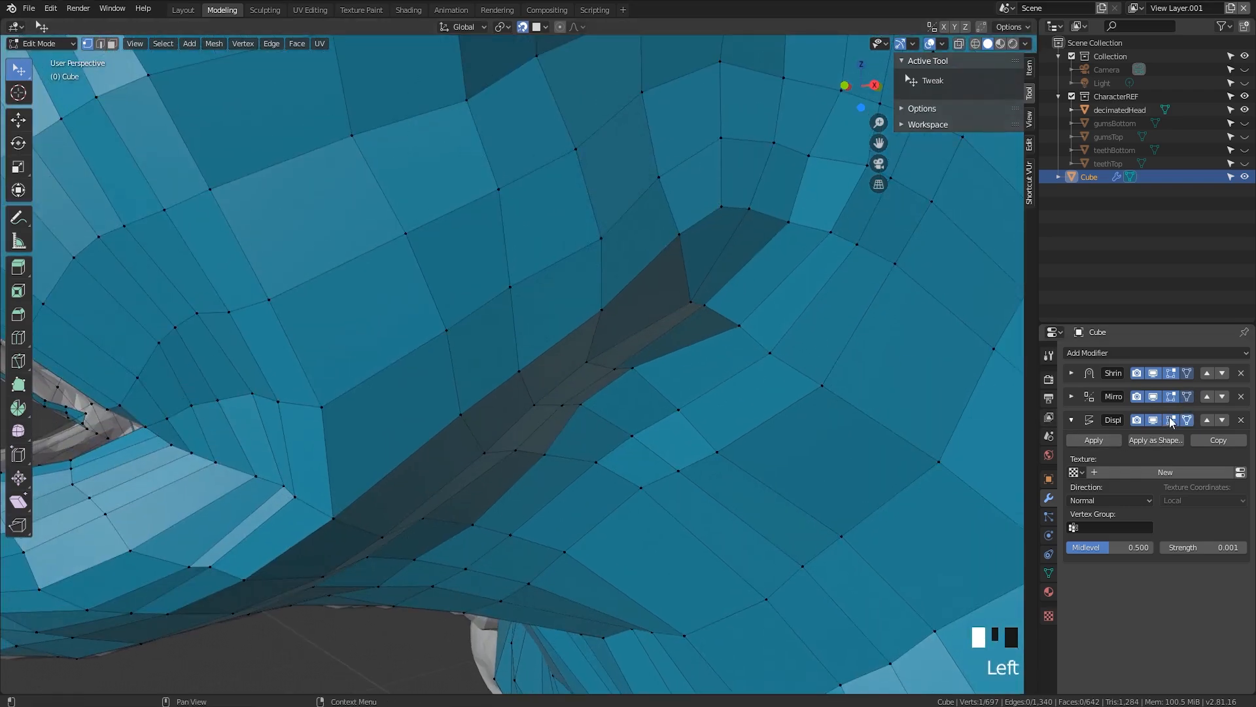
left_click(1171, 420)
left_click(1171, 420)
left_click(1171, 420)
left_click(1171, 420)
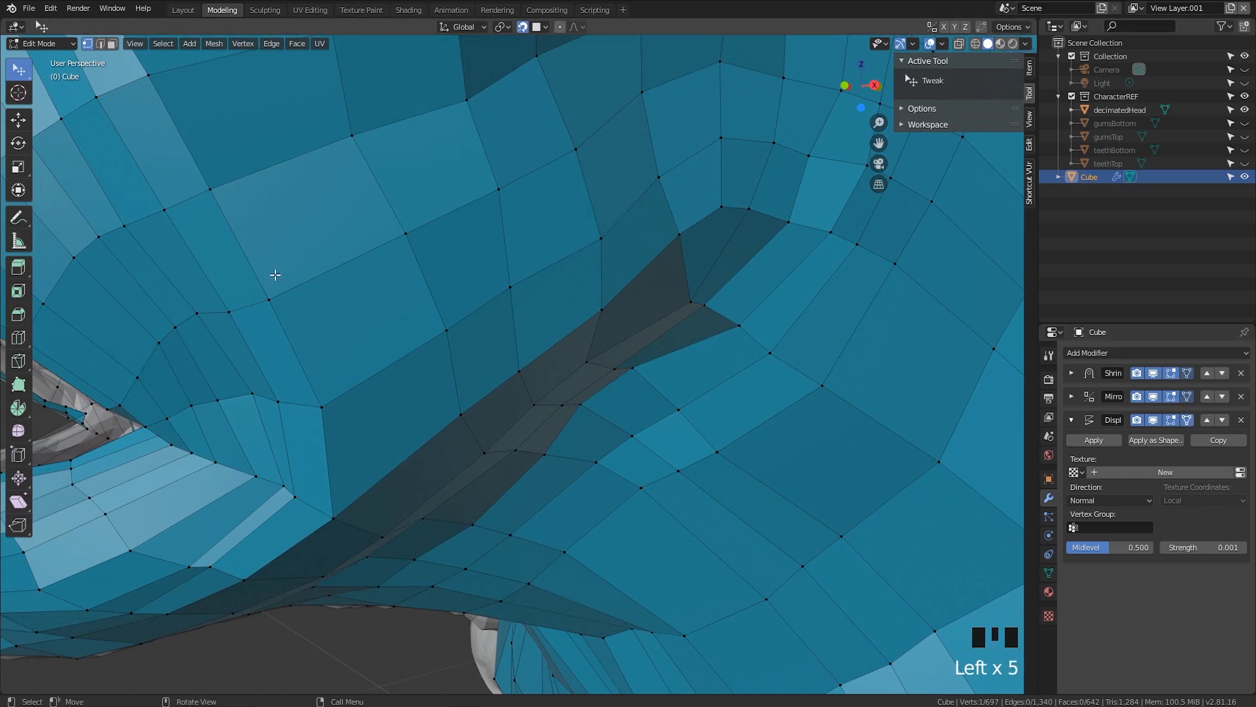
Reposition one vertex beside the mouth corner and one at the jaw crease behind it to even out the faces
scroll(425, 336, "down", 2)
middle_click_drag(375, 382, 437, 471)
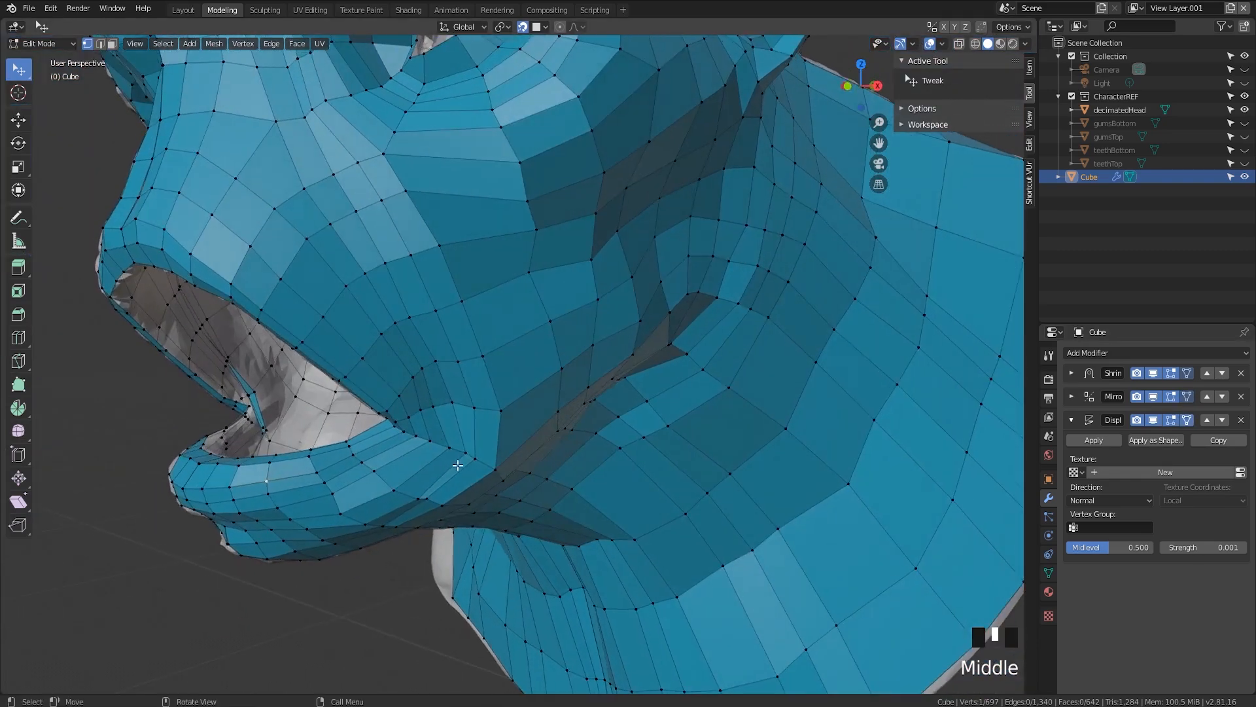
scroll(438, 471, "up", 2)
left_click_drag(396, 442, 334, 452)
scroll(327, 463, "down", 2)
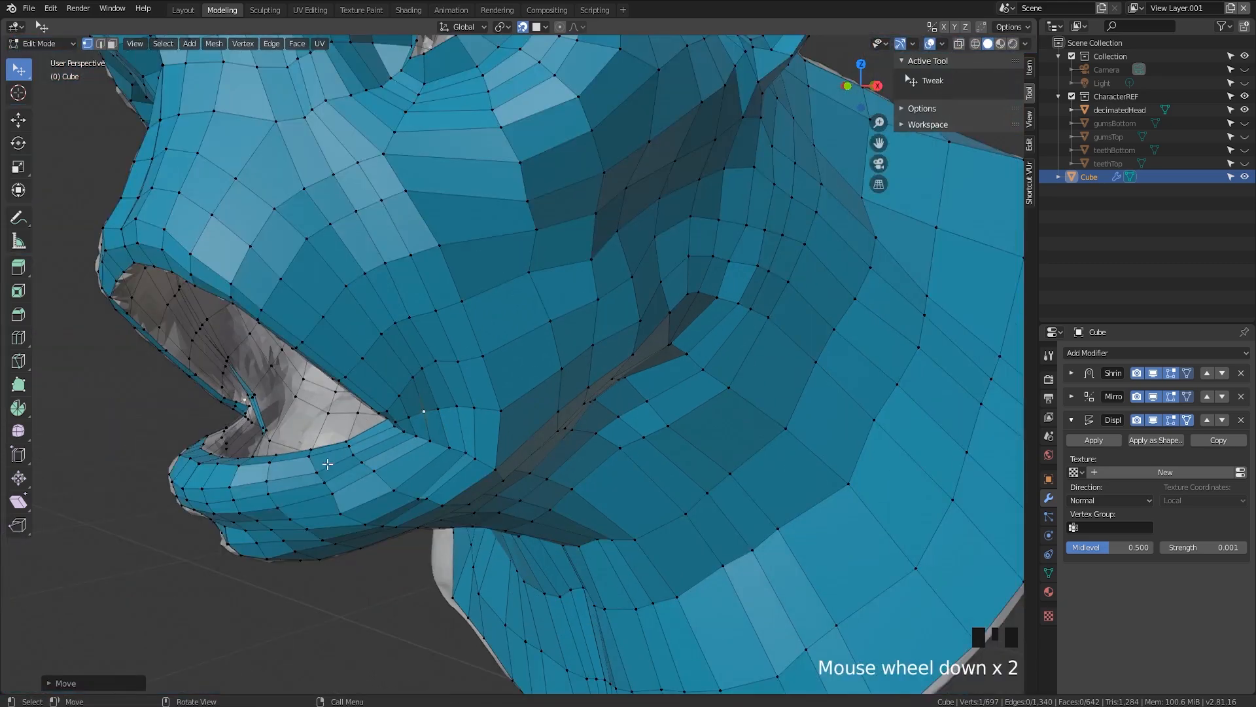
middle_click_drag(393, 448, 366, 376)
scroll(366, 376, "up", 2)
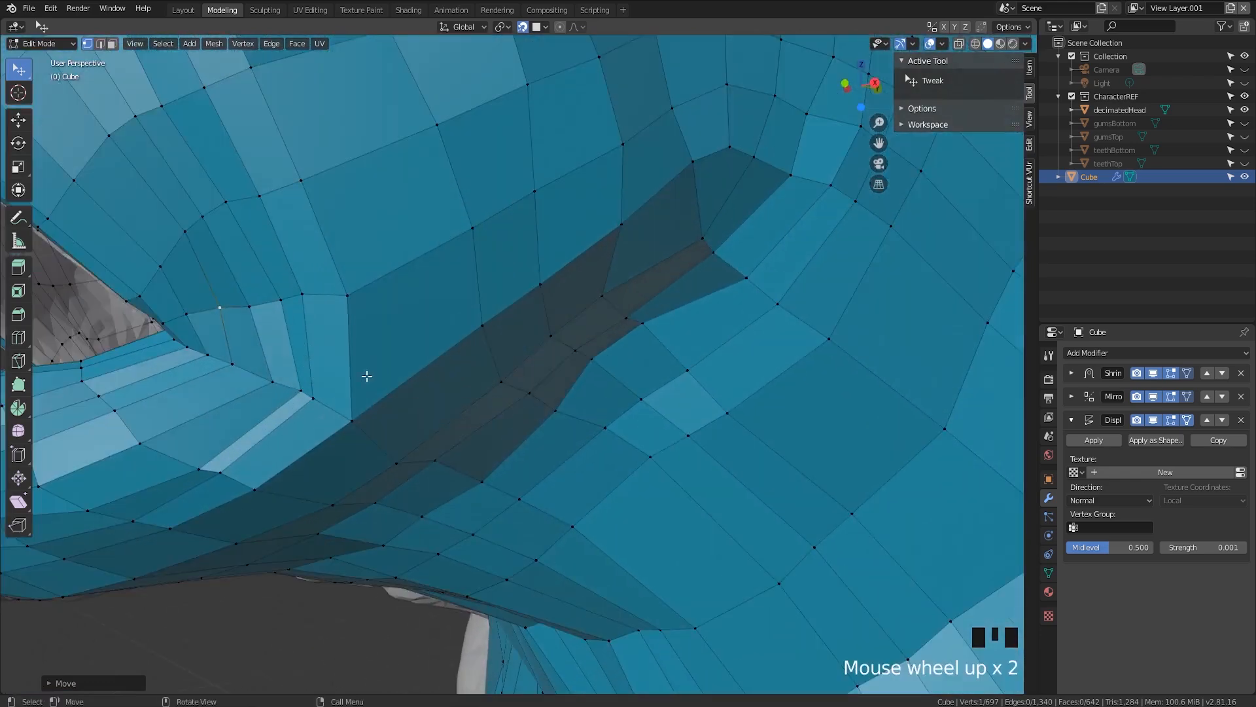
left_click_drag(353, 416, 323, 402)
scroll(324, 403, "down", 2)
middle_click_drag(323, 402, 390, 505)
Select the edge loop just outside the mouth opening and smooth it with Set edge flow
key("2")
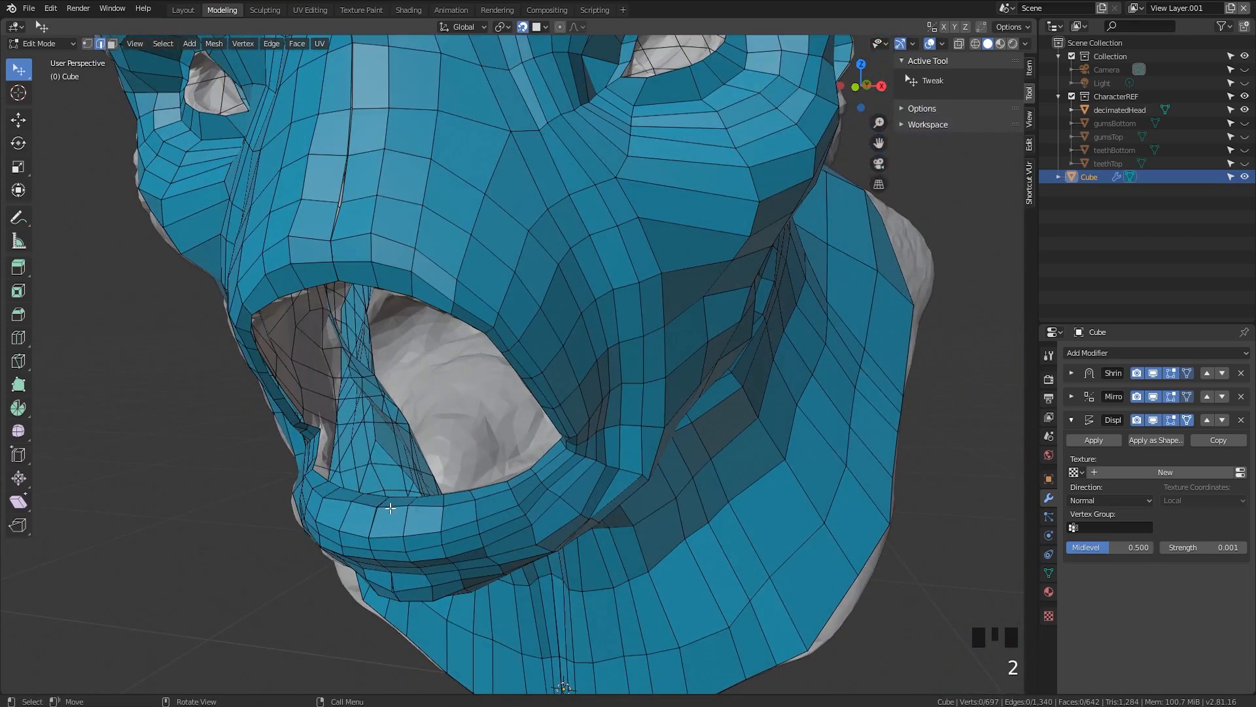
left_click(391, 505, "alt")
key("q")
left_click(391, 507)
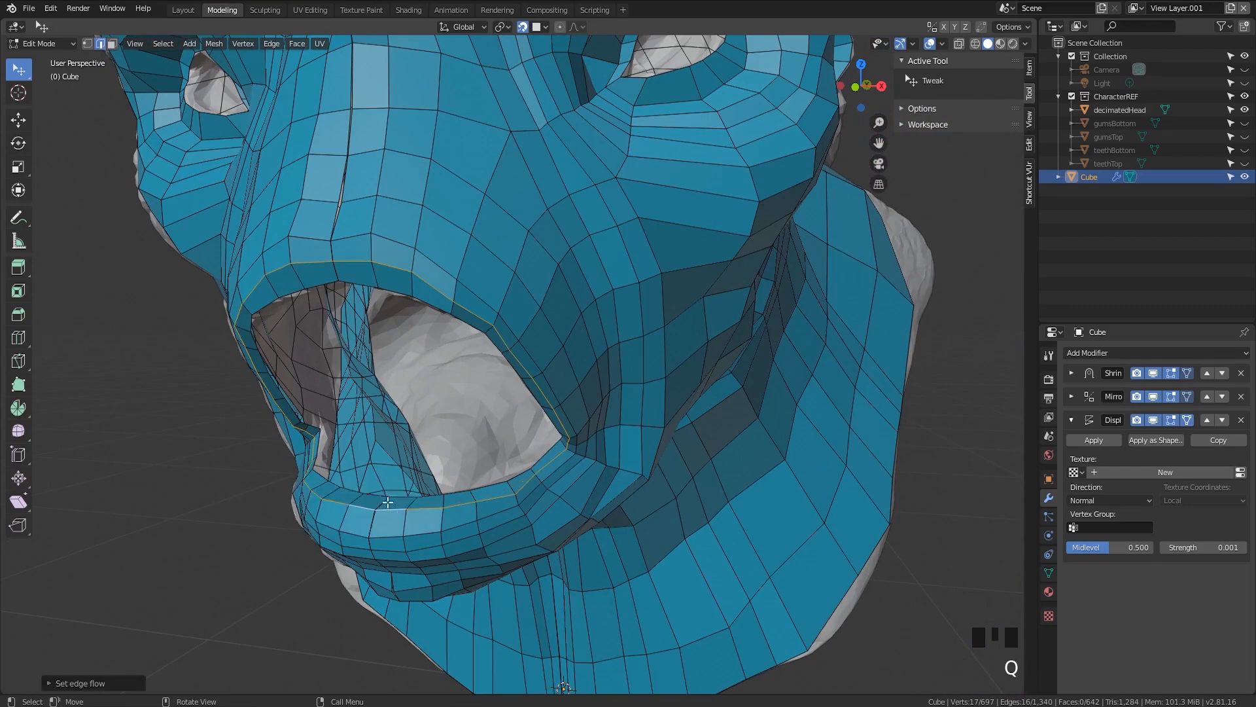
Try Set edge flow on the next edge loop outward around the lips, and undo it
middle_click_drag(391, 508, 389, 492)
left_click(390, 489, "alt")
key("q")
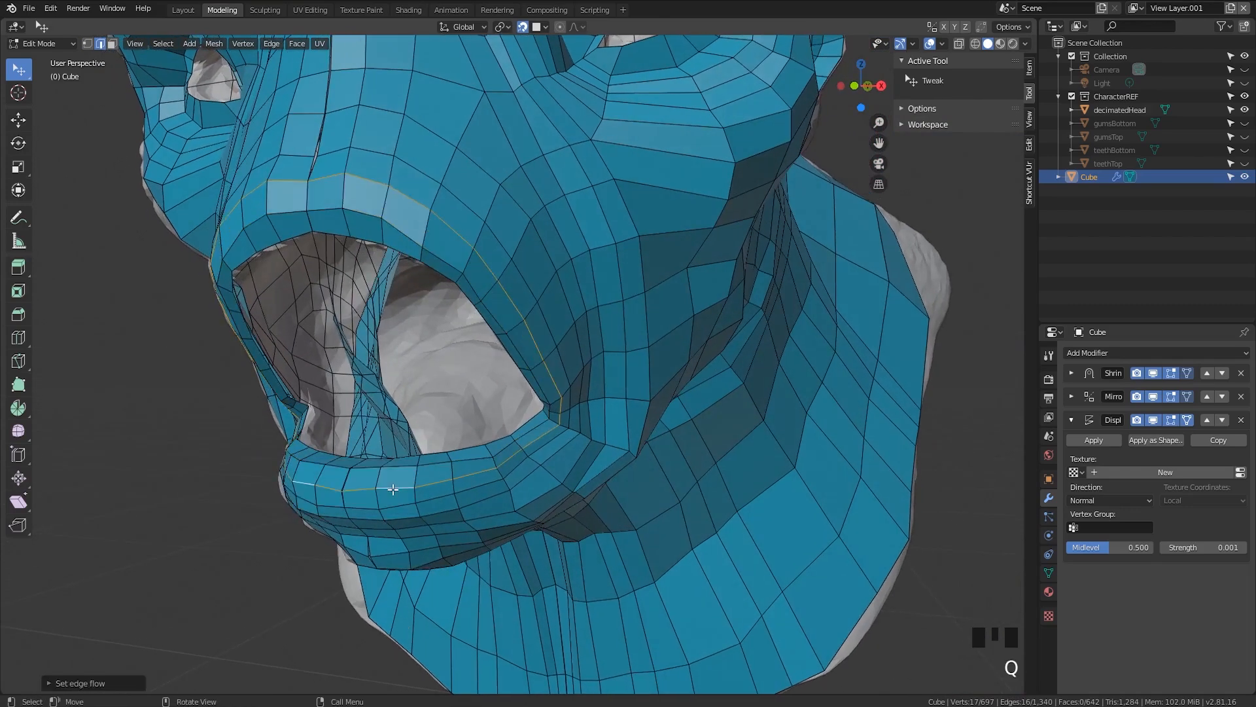
key("ctrl+z")
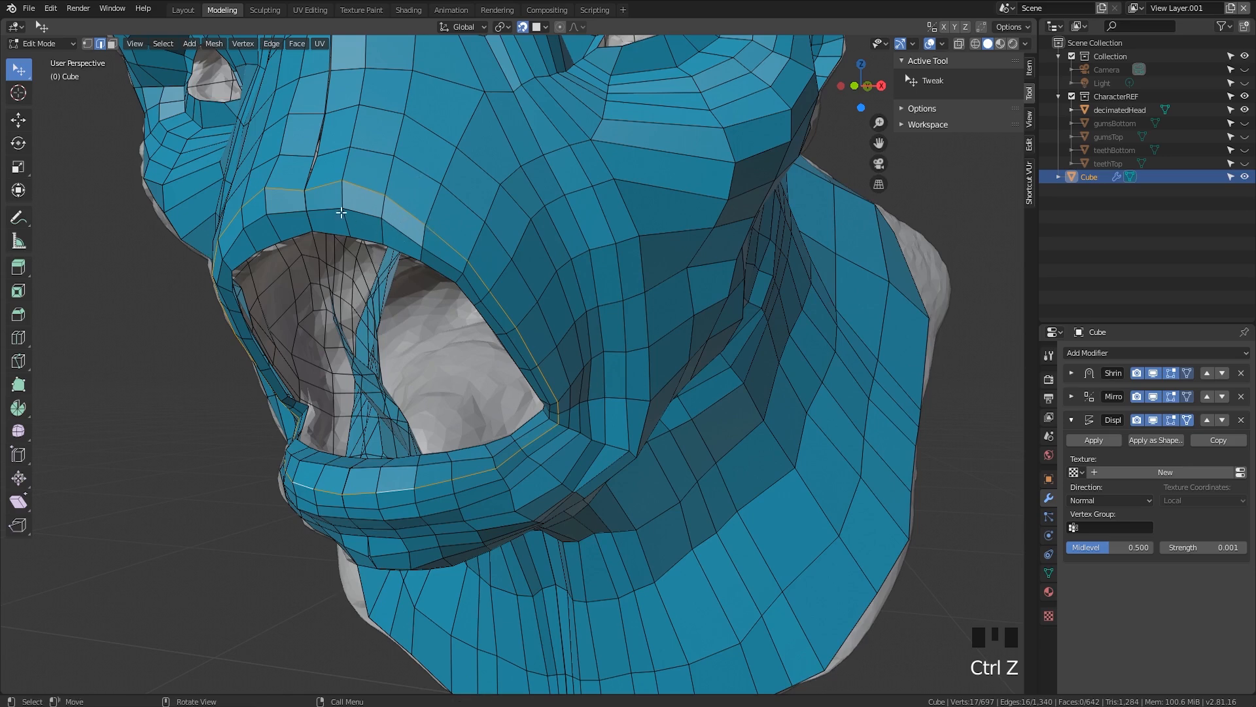
Nudge individual vertices on the lower lip near the mouth corner to even out their spacing
key("1")
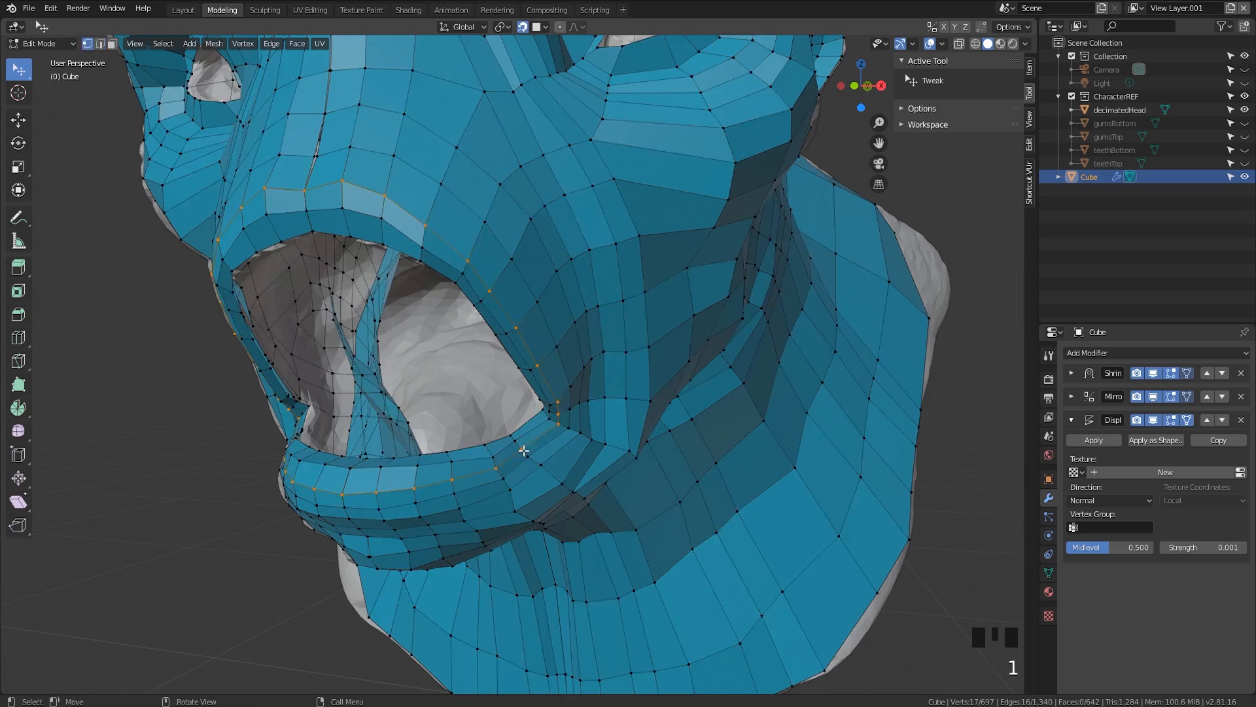
left_click_drag(524, 450, 529, 455)
left_click_drag(528, 454, 521, 445)
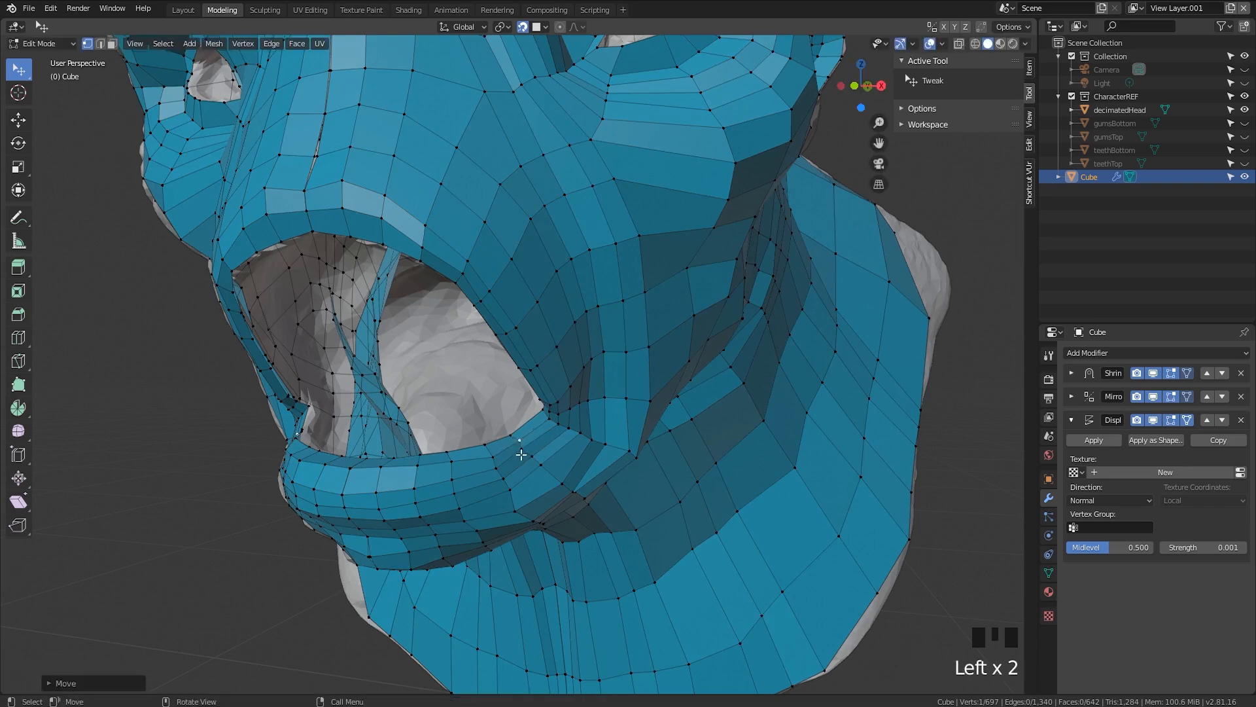
scroll(521, 445, "up", 3)
left_click(527, 536)
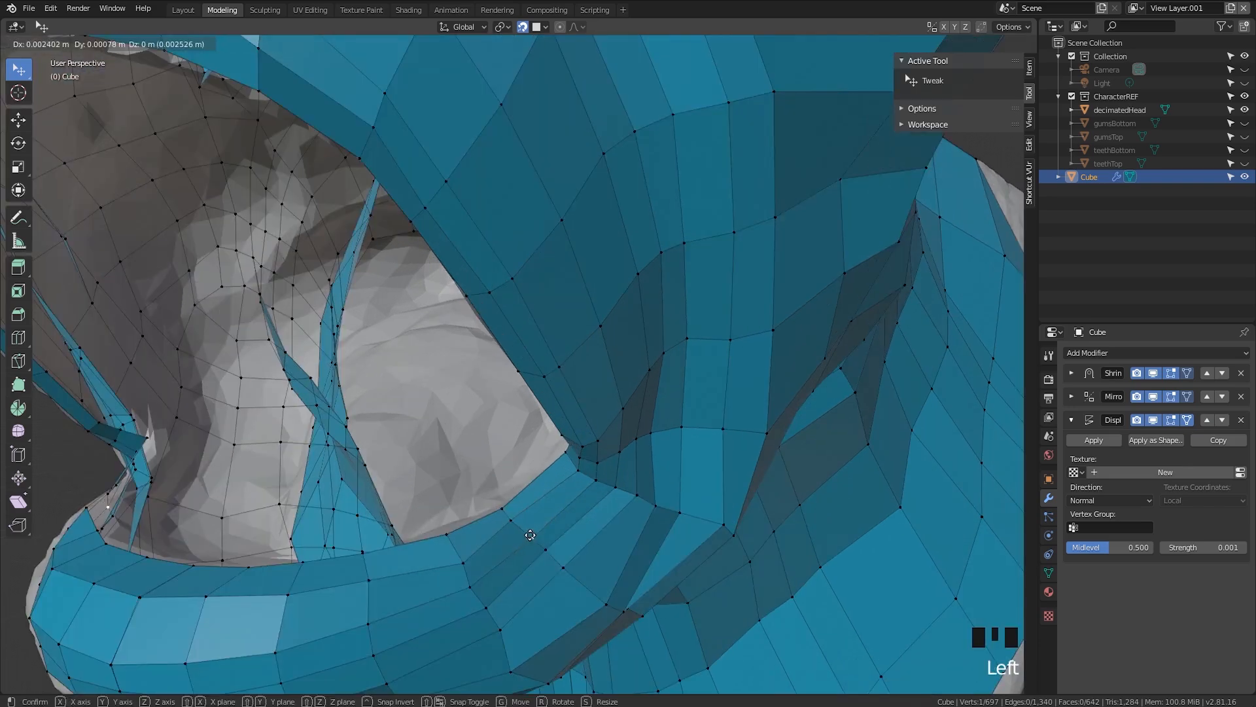
Examine the head and neck topology from the side, checking how the face loop across the cheek runs
scroll(528, 535, "down", 2)
middle_click_drag(527, 535, 458, 499)
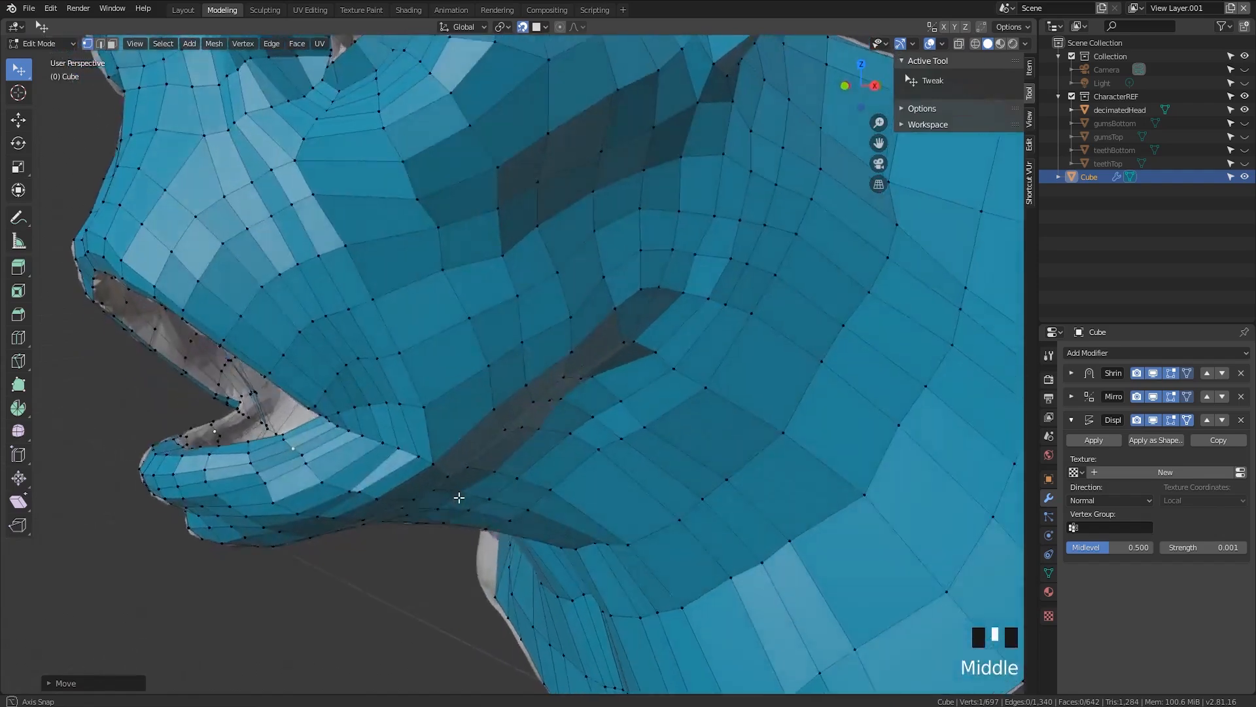
scroll(393, 412, "down", 3)
mouse_move(390, 407)
middle_mouse_down()
mouse_move(357, 405)
mouse_move(392, 392)
middle_mouse_up()
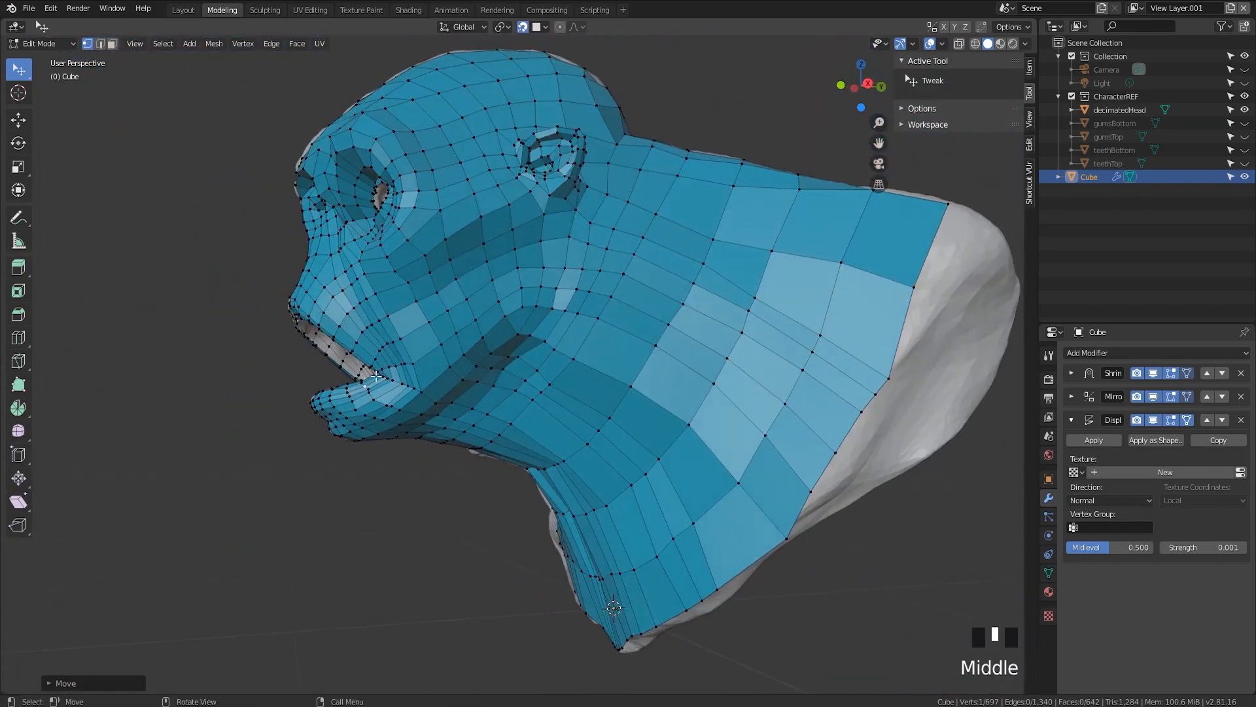
scroll(511, 356, "up", 1)
middle_click_drag(450, 342, 458, 391, "shift")
scroll(459, 393, "down", 2)
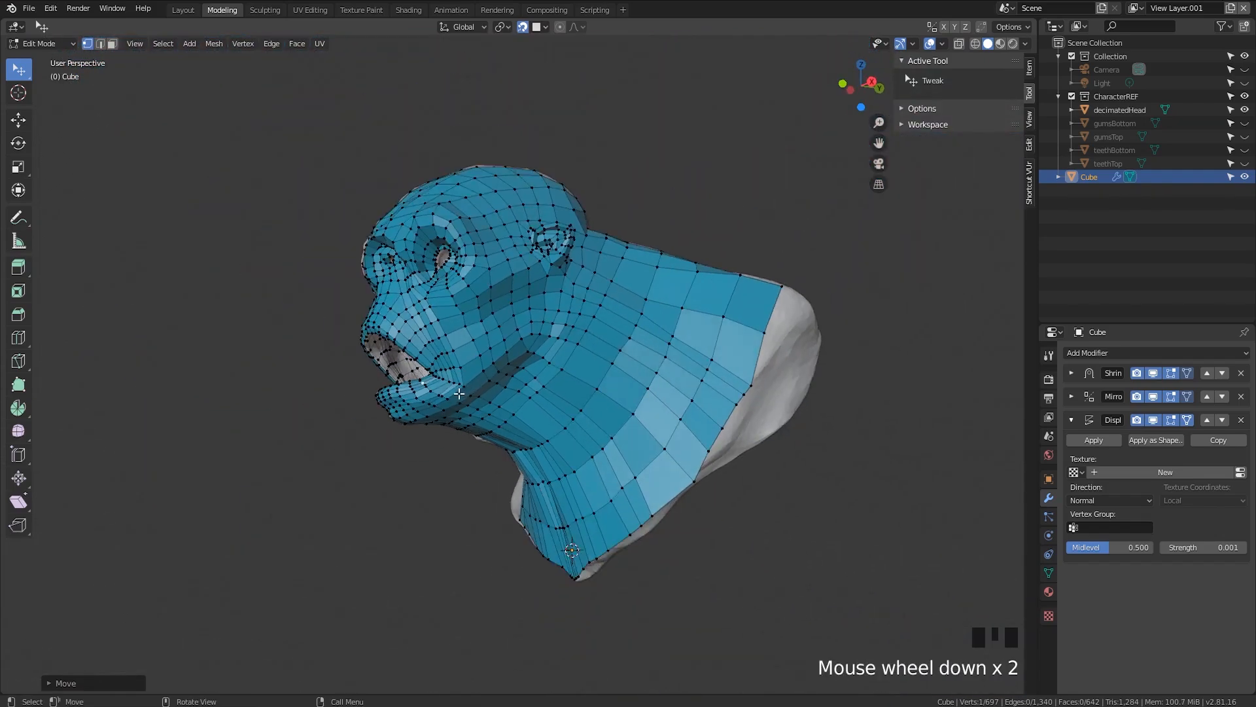
scroll(481, 316, "down", 1)
scroll(545, 308, "up", 1)
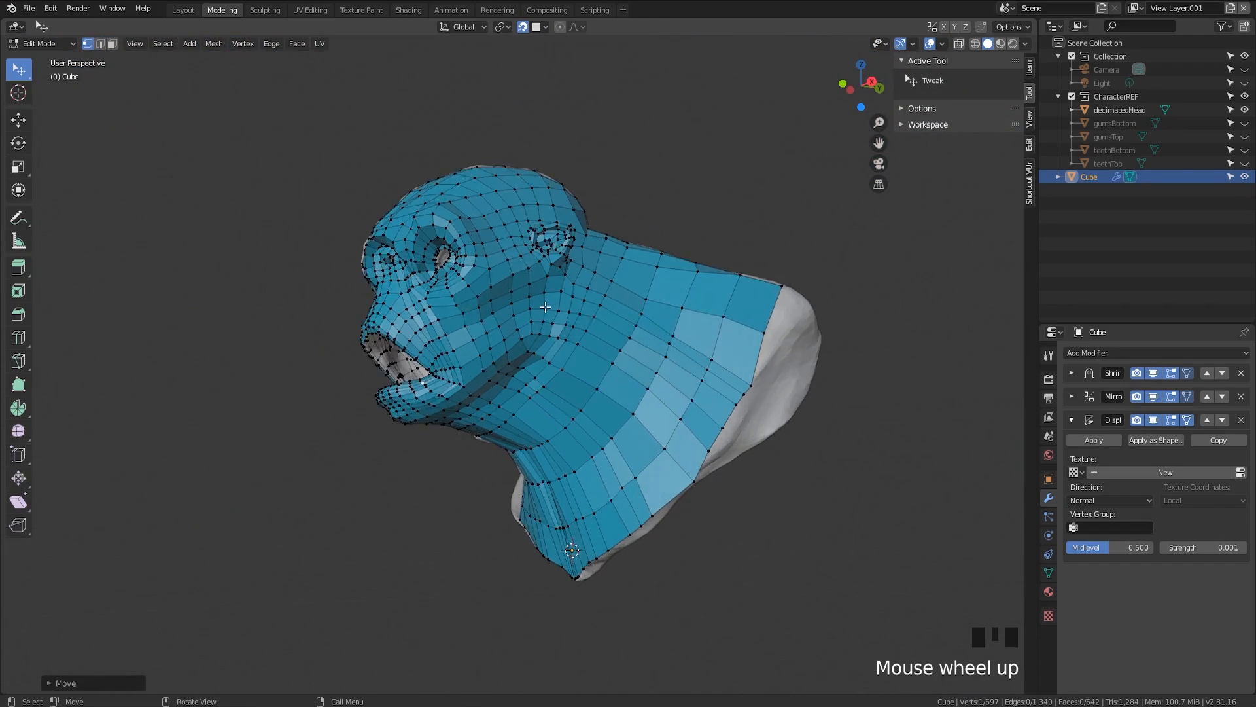
middle_click_drag(545, 308, 525, 334, "shift")
middle_click_drag(503, 289, 497, 329)
key("3")
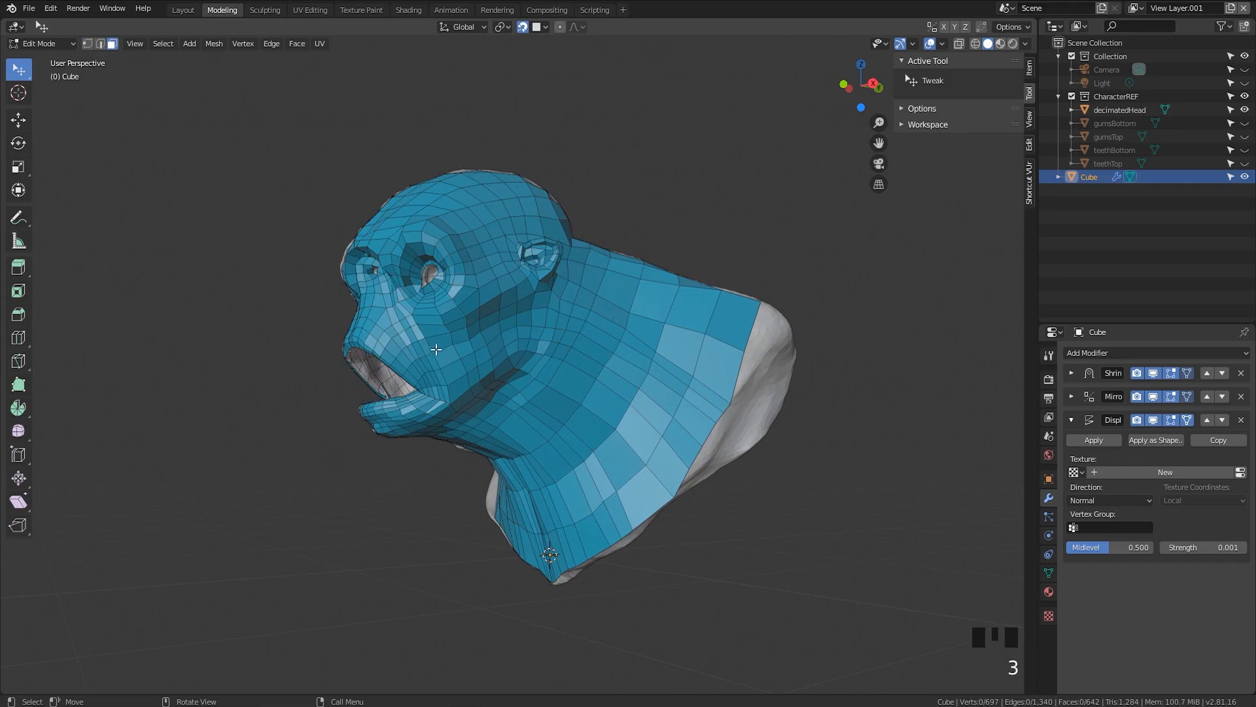
left_click(438, 346, "alt")
left_click(365, 476)
scroll(428, 347, "up", 3)
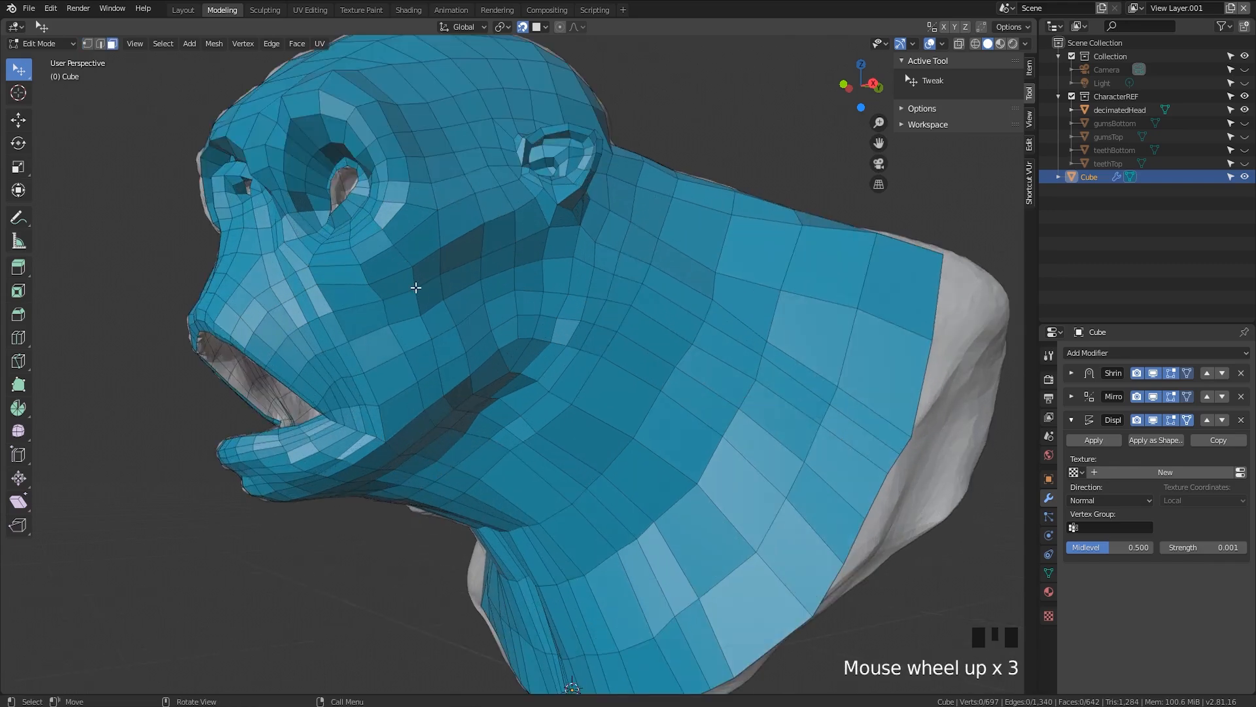
Add an edge loop running from the lower eyelid down the cheek, past the jaw and along the neck
key("ctrl+r")
left_click(356, 300)
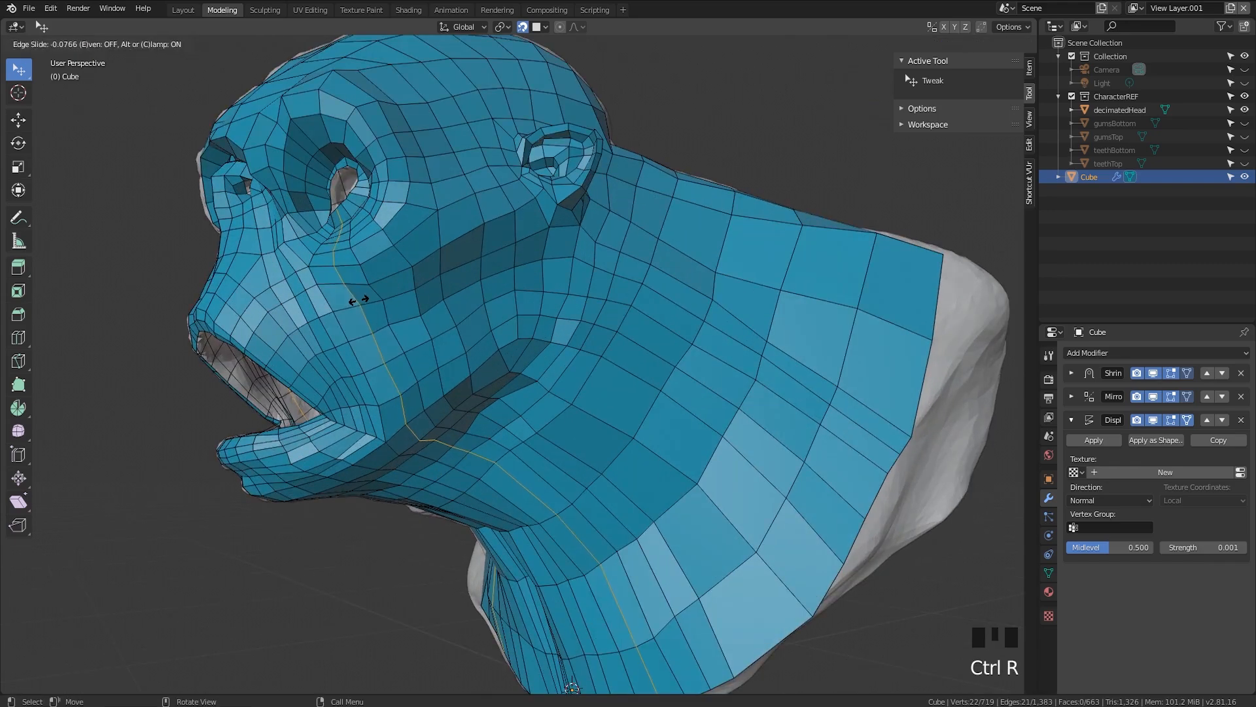
left_click(358, 301)
middle_click_drag(357, 300, 476, 370)
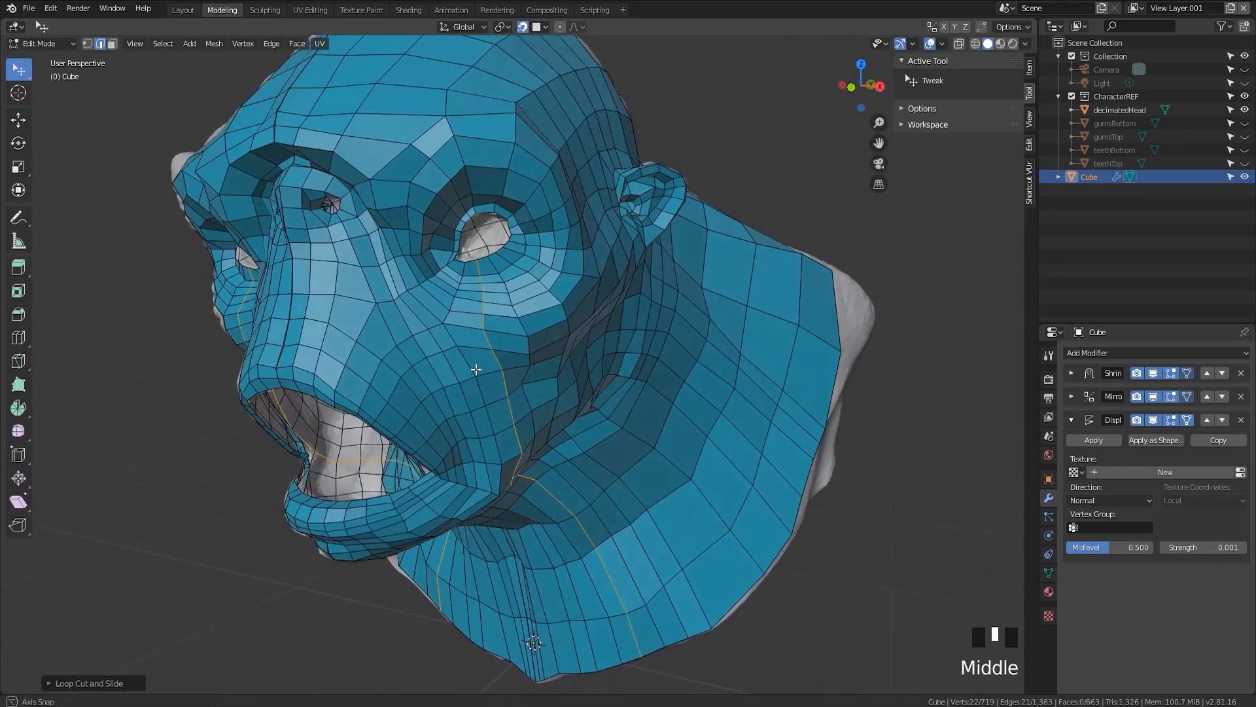
Add an edge loop from the eye's inner lower rim across the cheek to the upper lip, and clear the selection
scroll(476, 370, "up", 2)
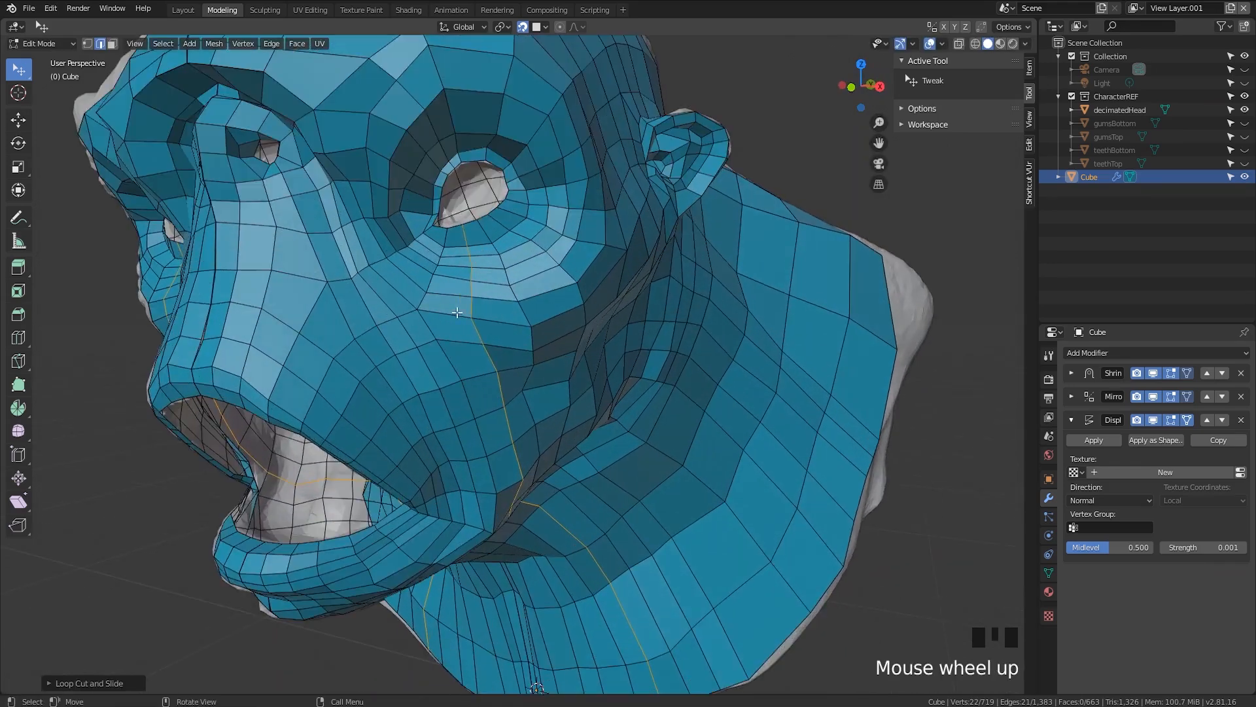
key("ctrl+r")
left_click(397, 283)
left_click(399, 281)
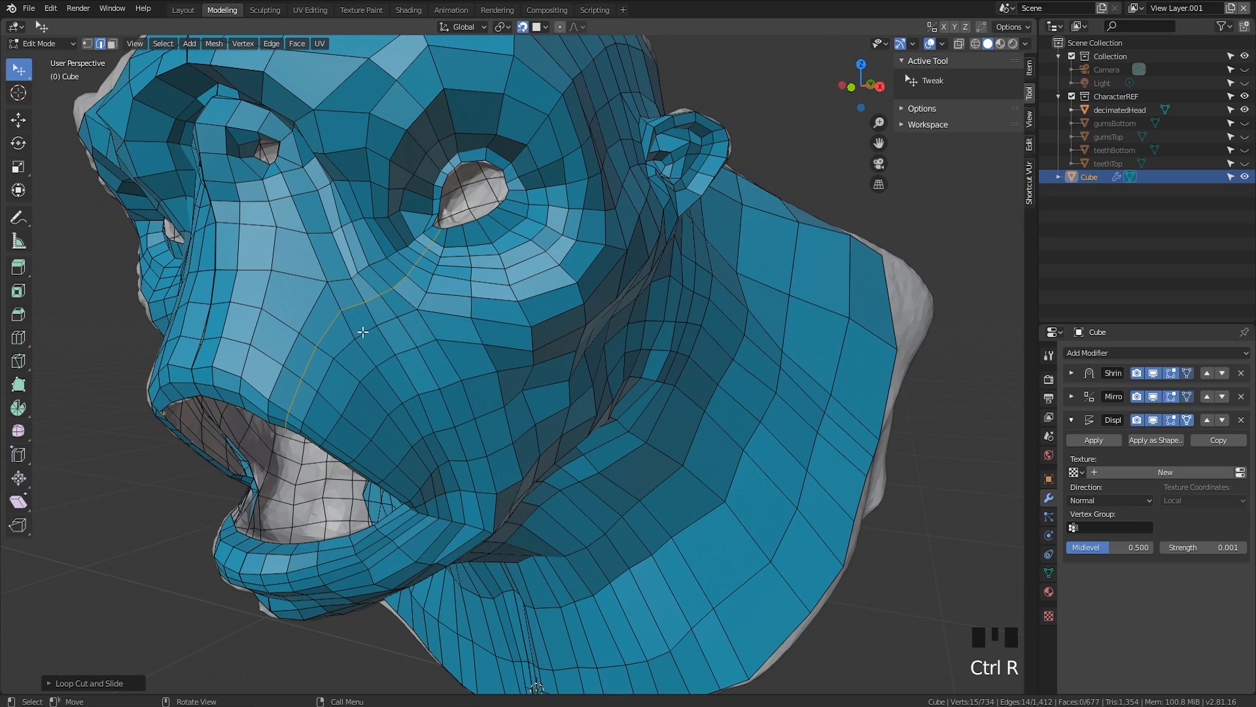
left_click(134, 523)
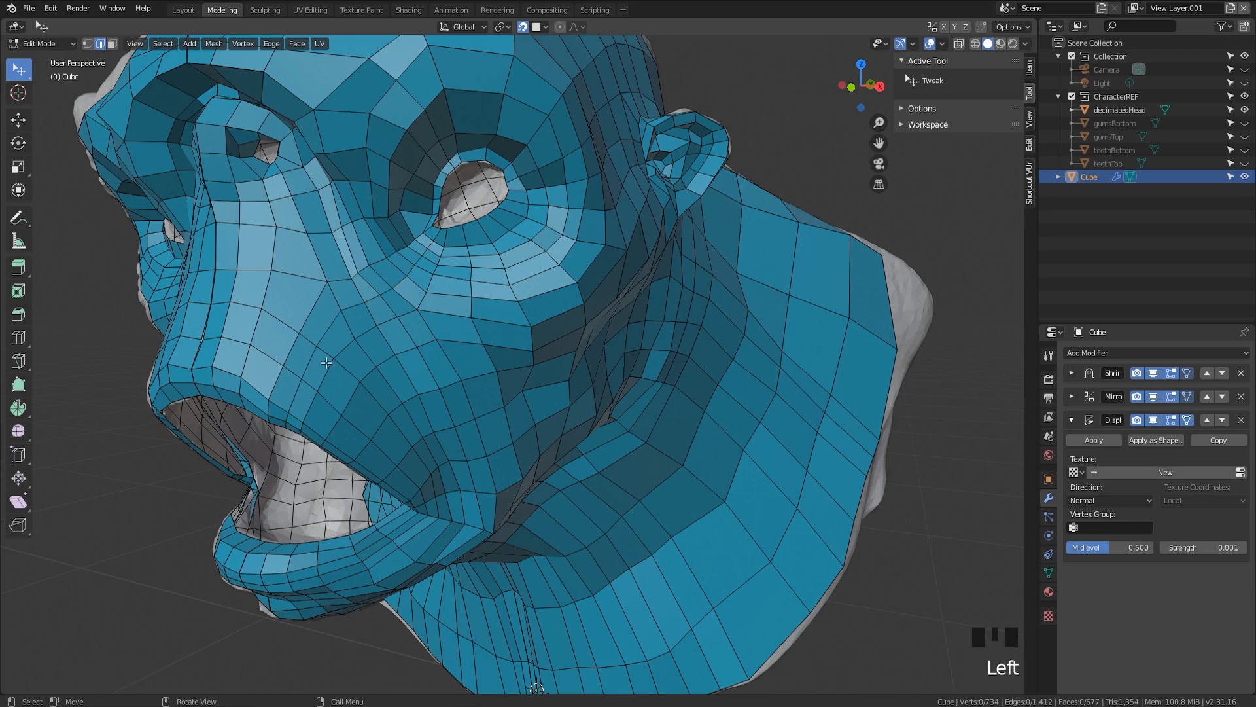
Adjust vertices at the eye opening's outer rim and upper lid, shifting the lid's second-row vertex outward
middle_click_drag(393, 348, 546, 275)
scroll(395, 303, "up", 2)
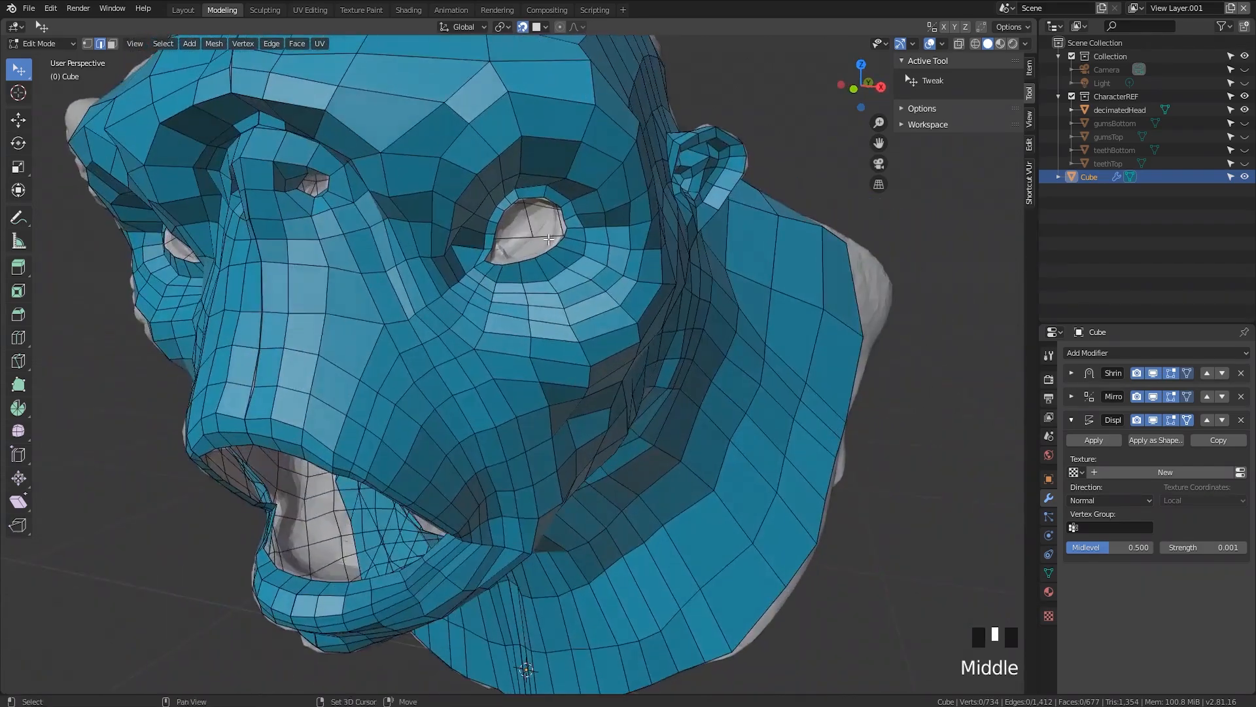
scroll(545, 276, "up", 2)
middle_click_drag(582, 234, 516, 269, "shift")
scroll(524, 269, "up", 1)
mouse_move(525, 293)
left_mouse_down()
mouse_move(549, 262)
mouse_move(534, 283)
left_mouse_up()
key("ctrl+z")
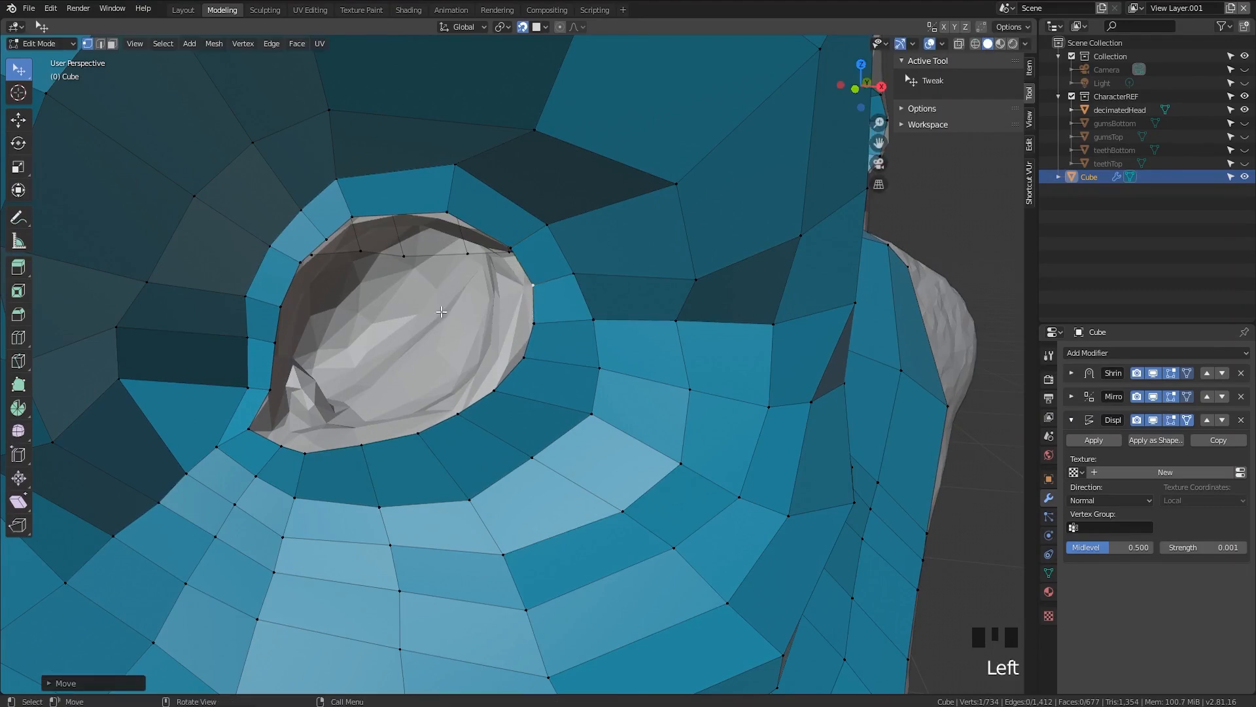
left_click_drag(450, 207, 452, 216)
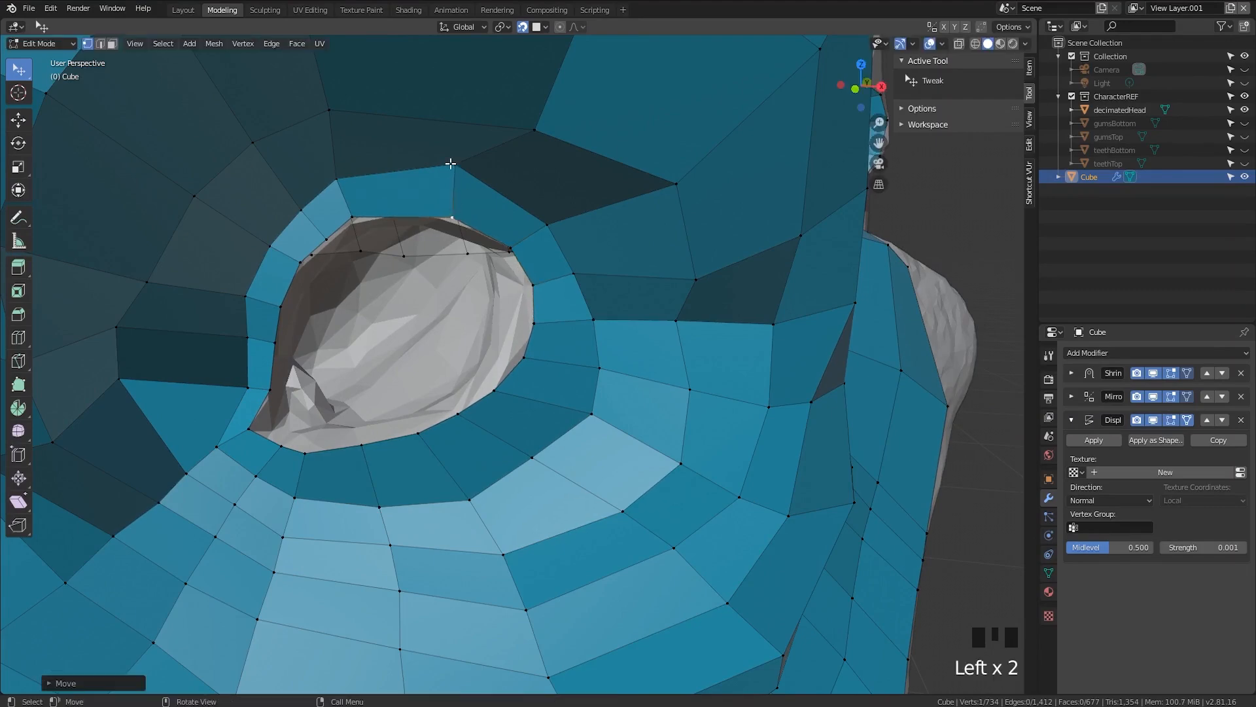
left_click_drag(448, 168, 479, 178)
Shift the inner second-row vertex above the upper lid outward and a lower-lid vertex toward the inner eye corner
middle_click_drag(406, 224, 404, 269)
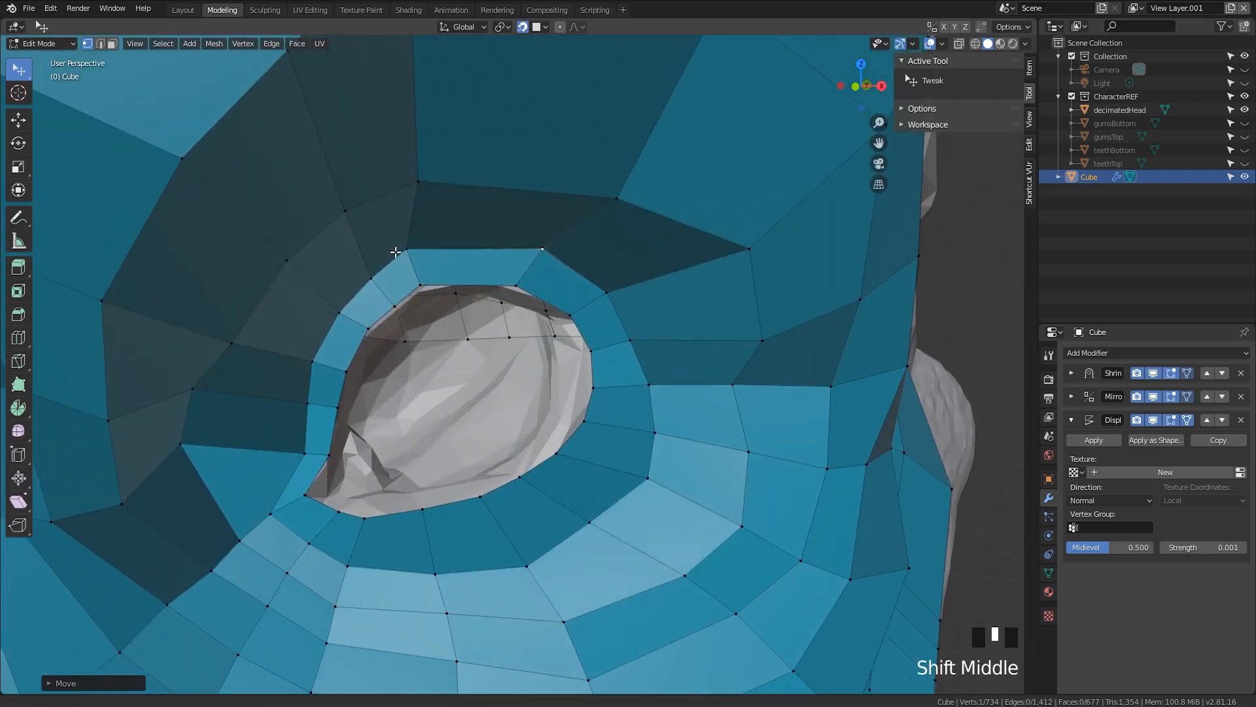
left_click_drag(423, 286, 422, 253)
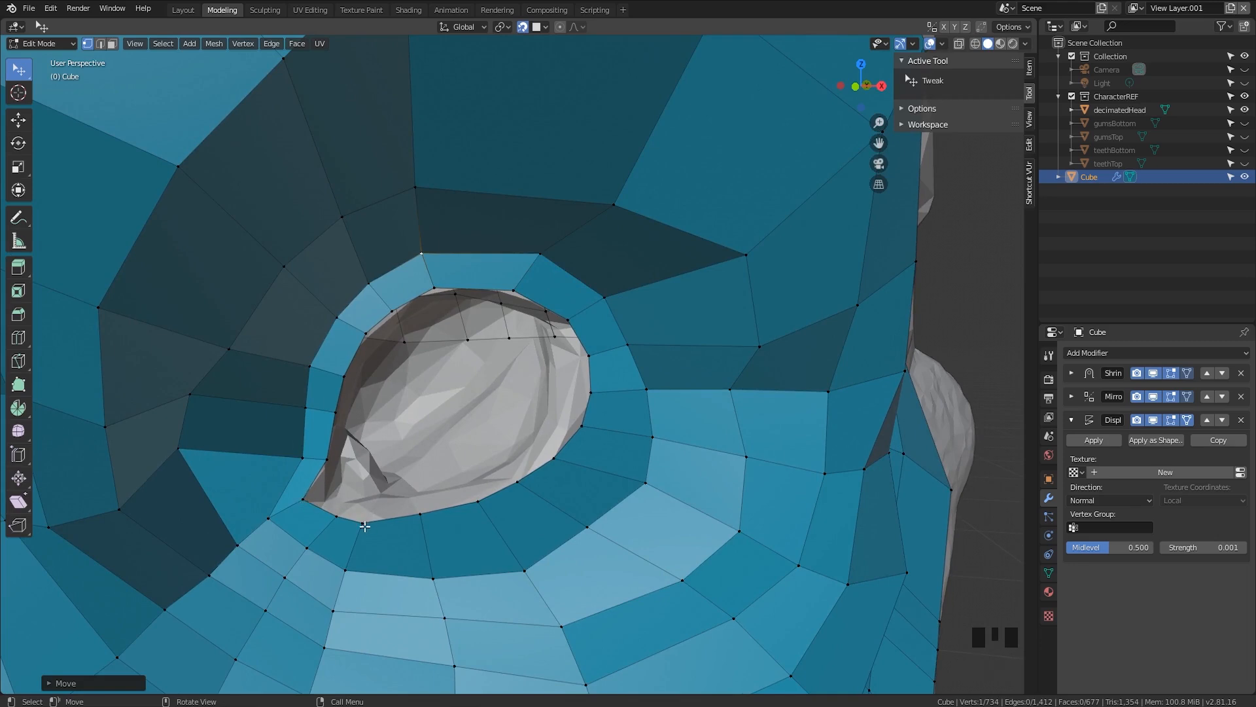
left_click_drag(365, 526, 331, 518)
scroll(427, 414, "down", 2)
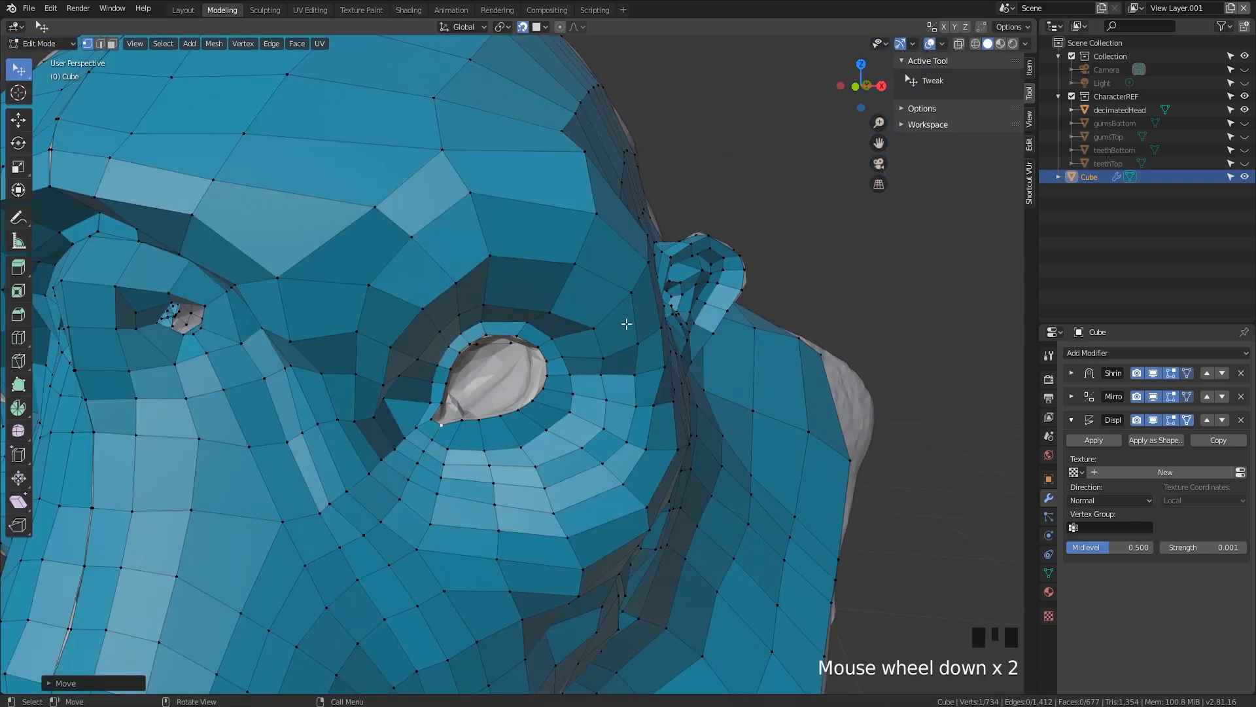
scroll(612, 307, "up", 2)
scroll(459, 256, "down", 1)
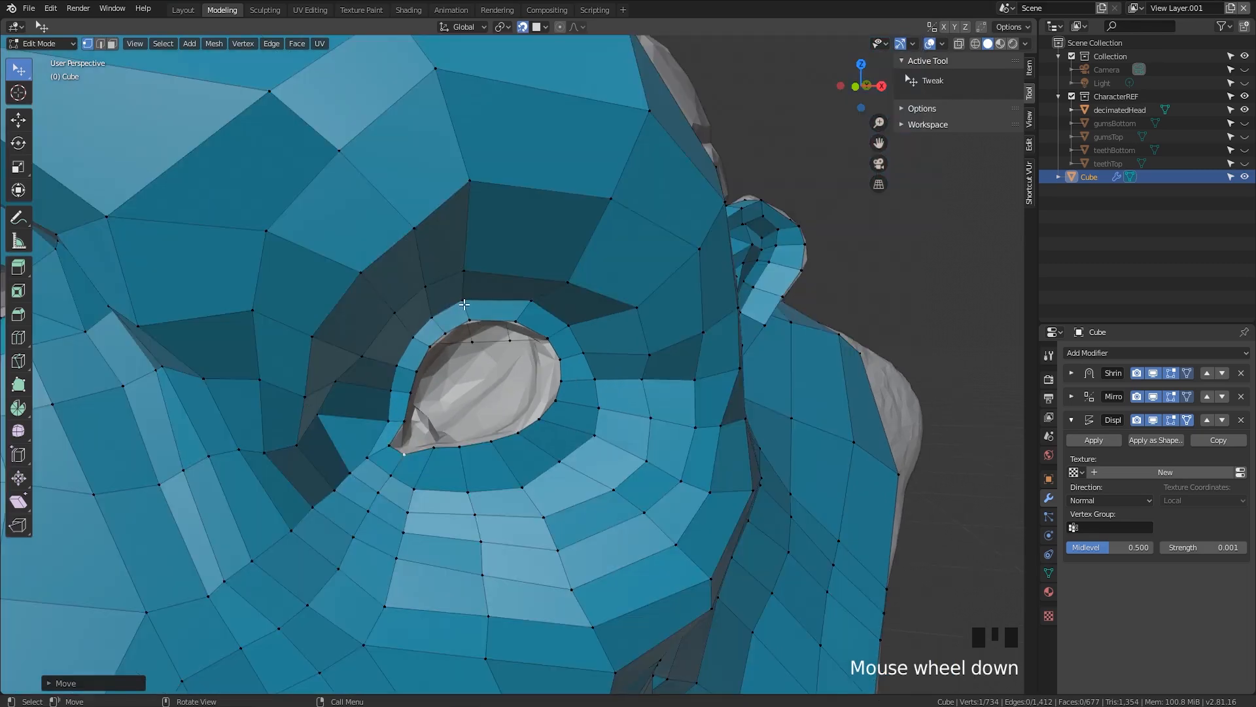
Shift an upper-lid rim vertex outward and reposition two second-row vertices above the inner half of the upper lid
mouse_move(464, 304)
left_mouse_down()
mouse_move(479, 298)
mouse_move(482, 317)
left_mouse_up()
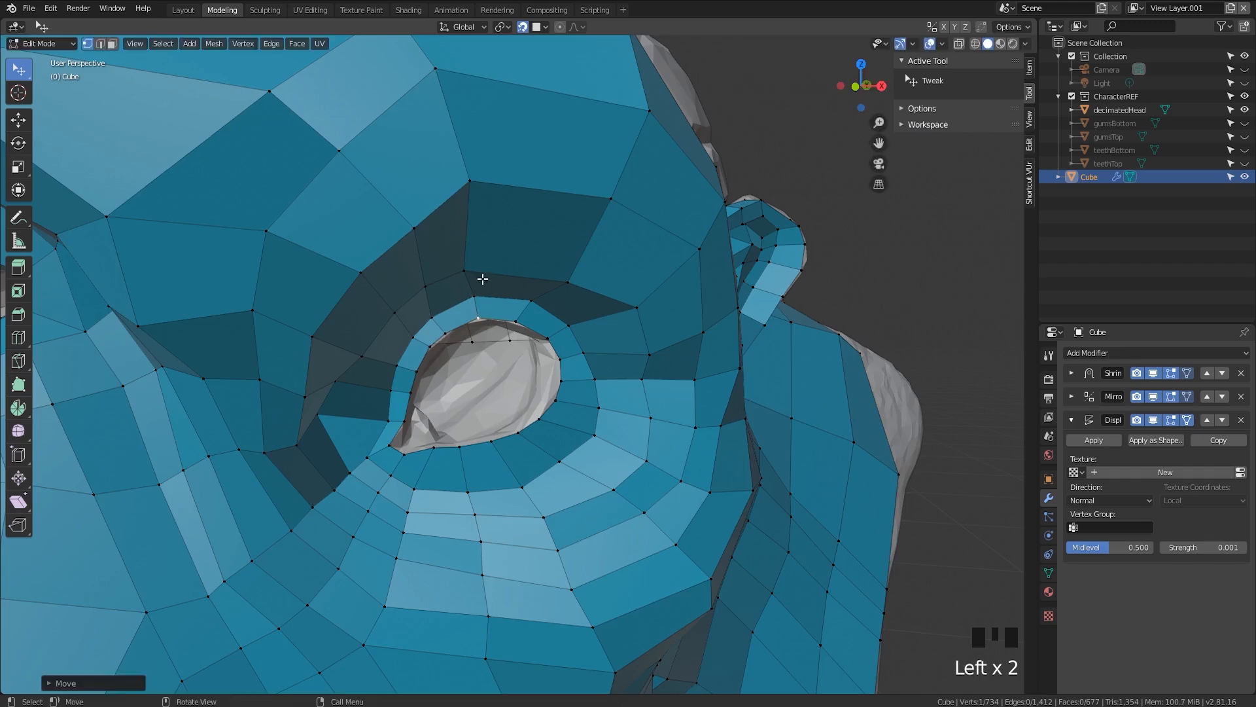
middle_click_drag(483, 278, 357, 334, "shift")
scroll(370, 383, "up", 2)
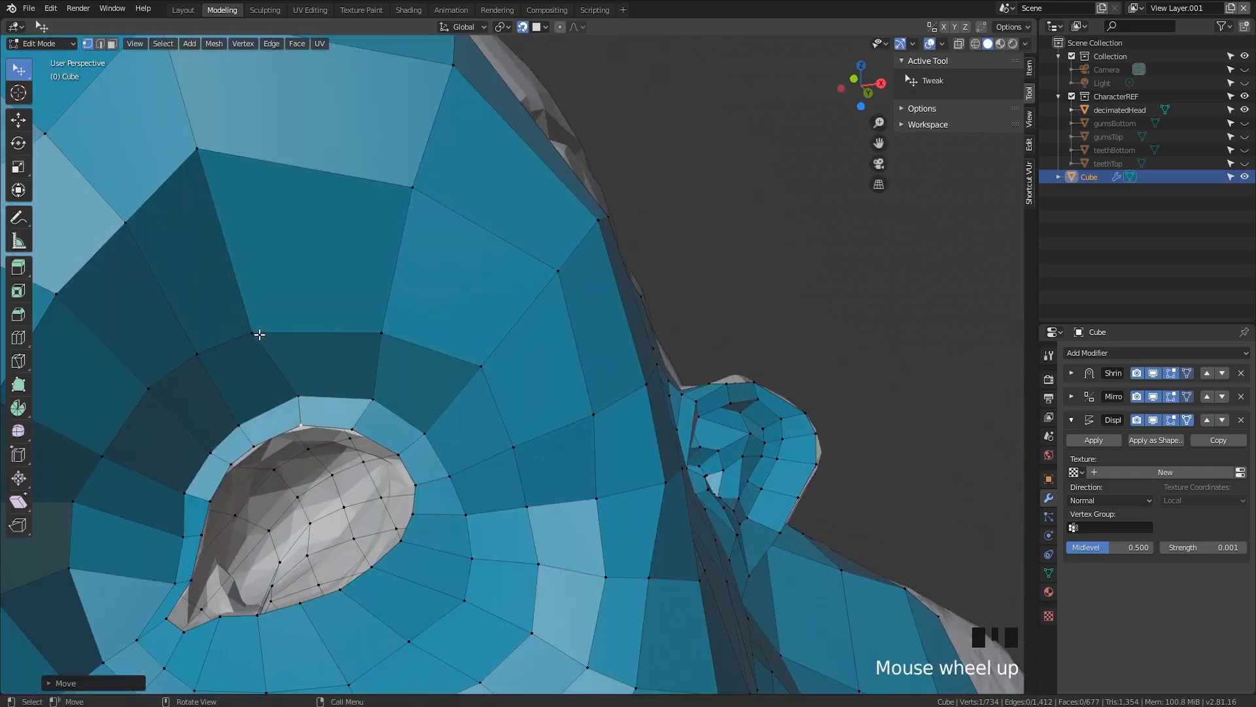
left_click_drag(260, 335, 280, 324)
left_click_drag(194, 352, 198, 346)
scroll(383, 460, "down", 2)
middle_click_drag(382, 460, 424, 361, "shift")
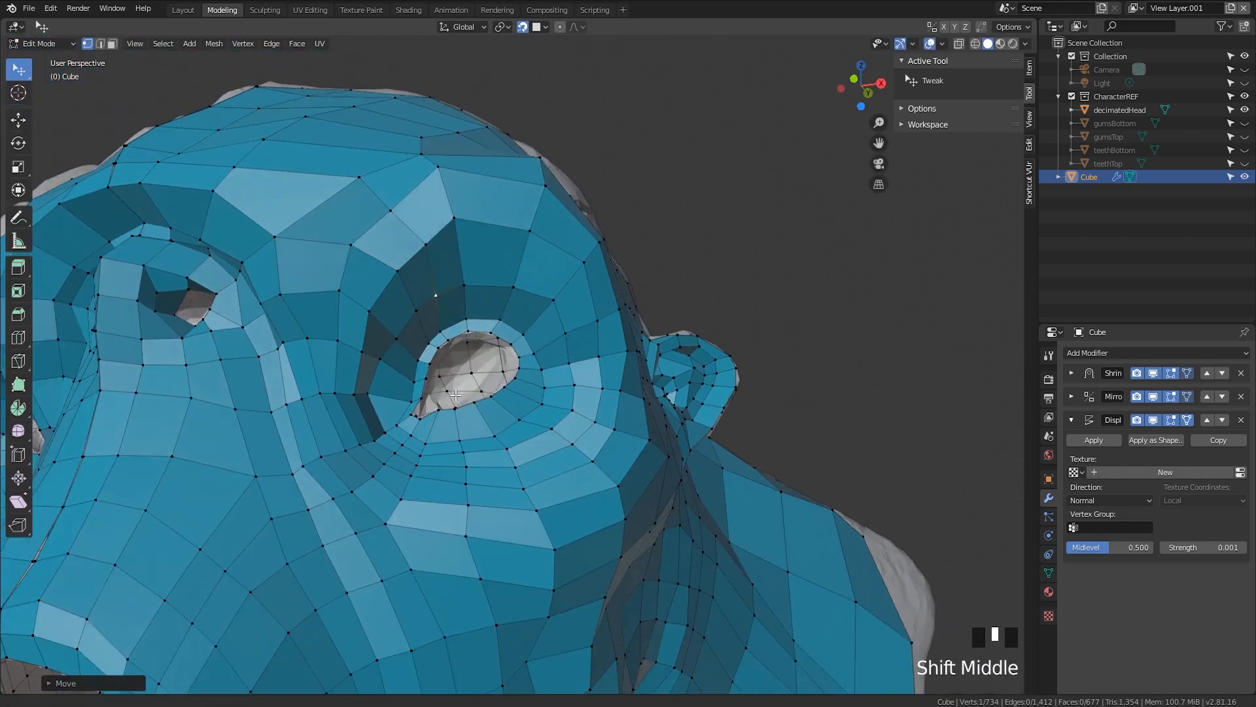
Extrude the edge loop around the eye opening and scale the new ring inward to about 0.89
scroll(519, 365, "up", 1)
middle_click_drag(519, 365, 531, 446)
scroll(550, 463, "up", 1)
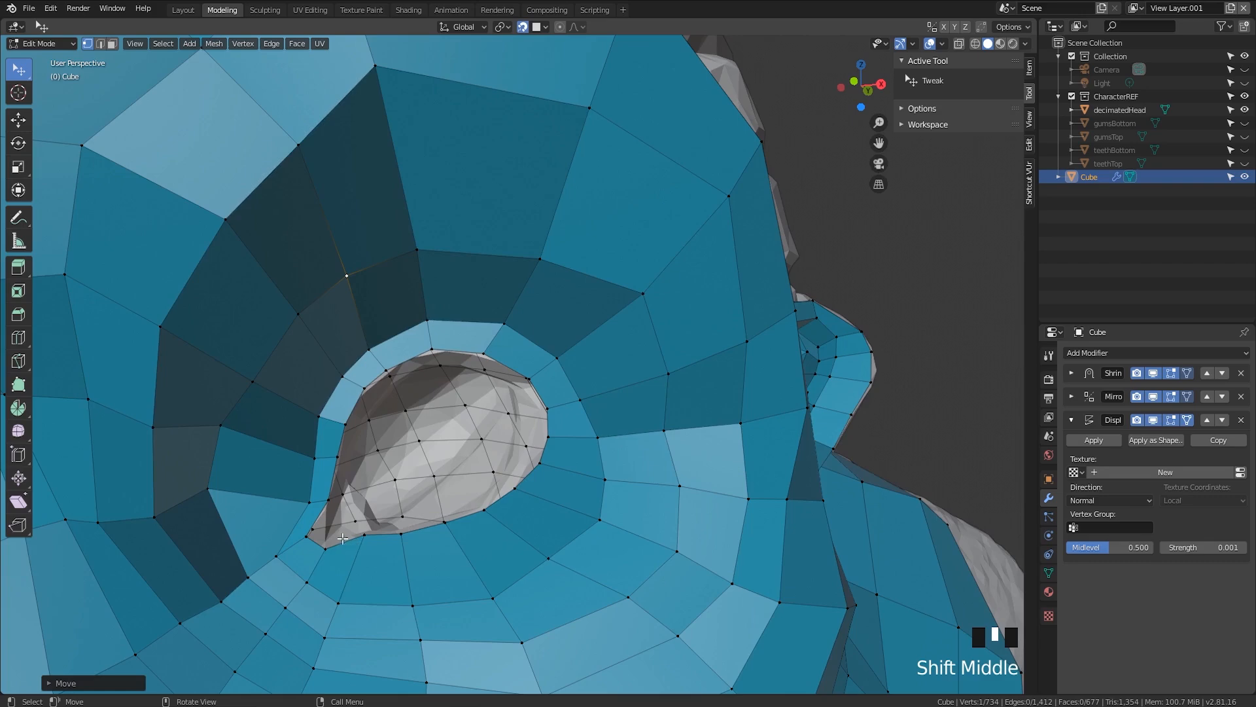
middle_click_drag(335, 543, 322, 568)
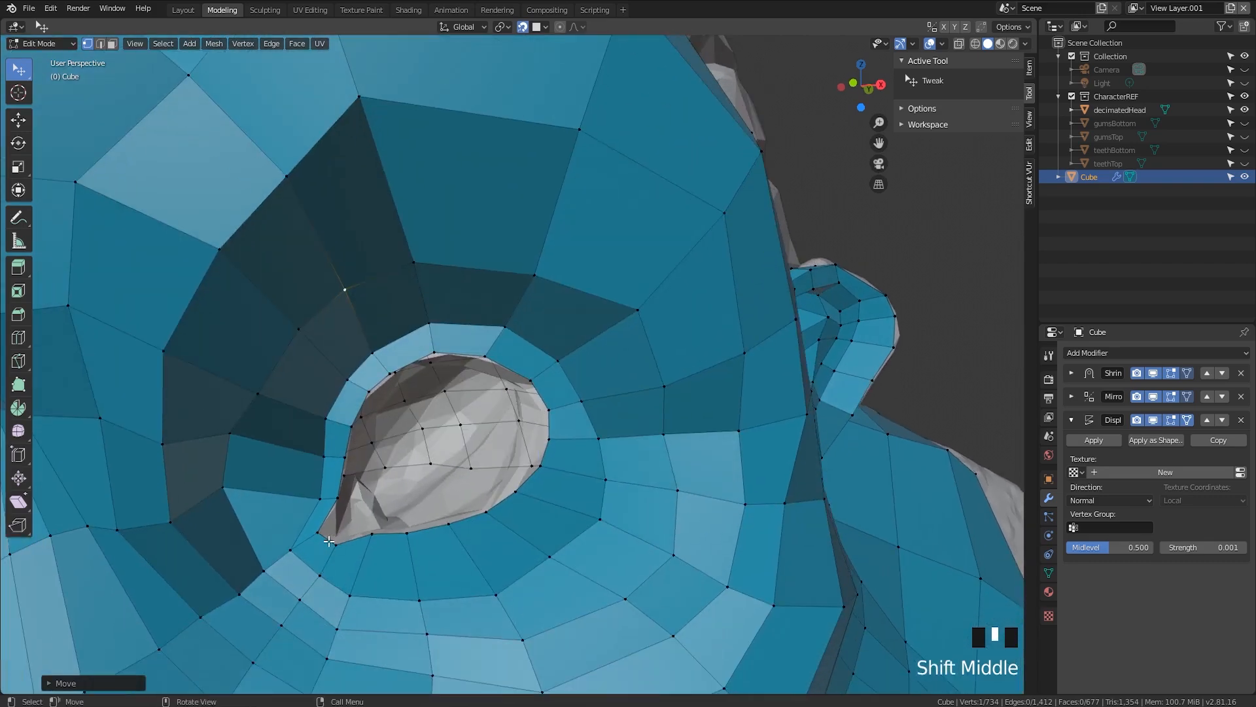
left_click(329, 541)
key("2")
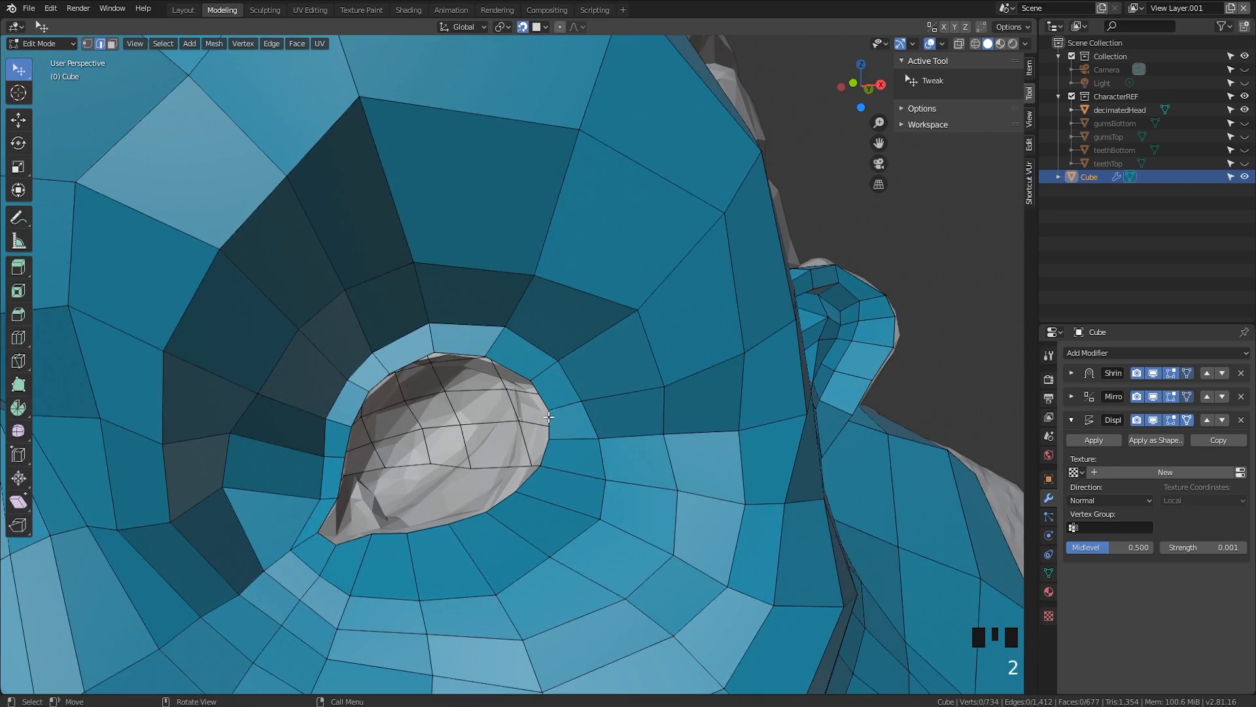
left_click(505, 502, "alt")
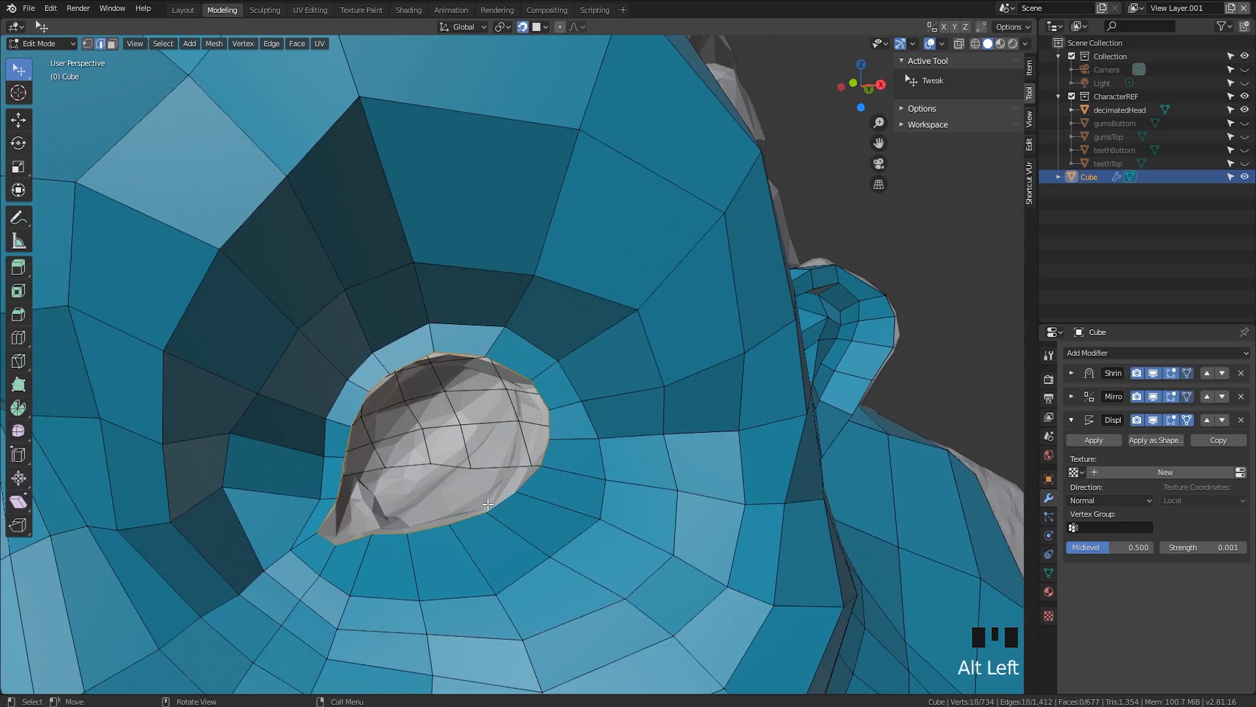
middle_click_drag(482, 376, 483, 376)
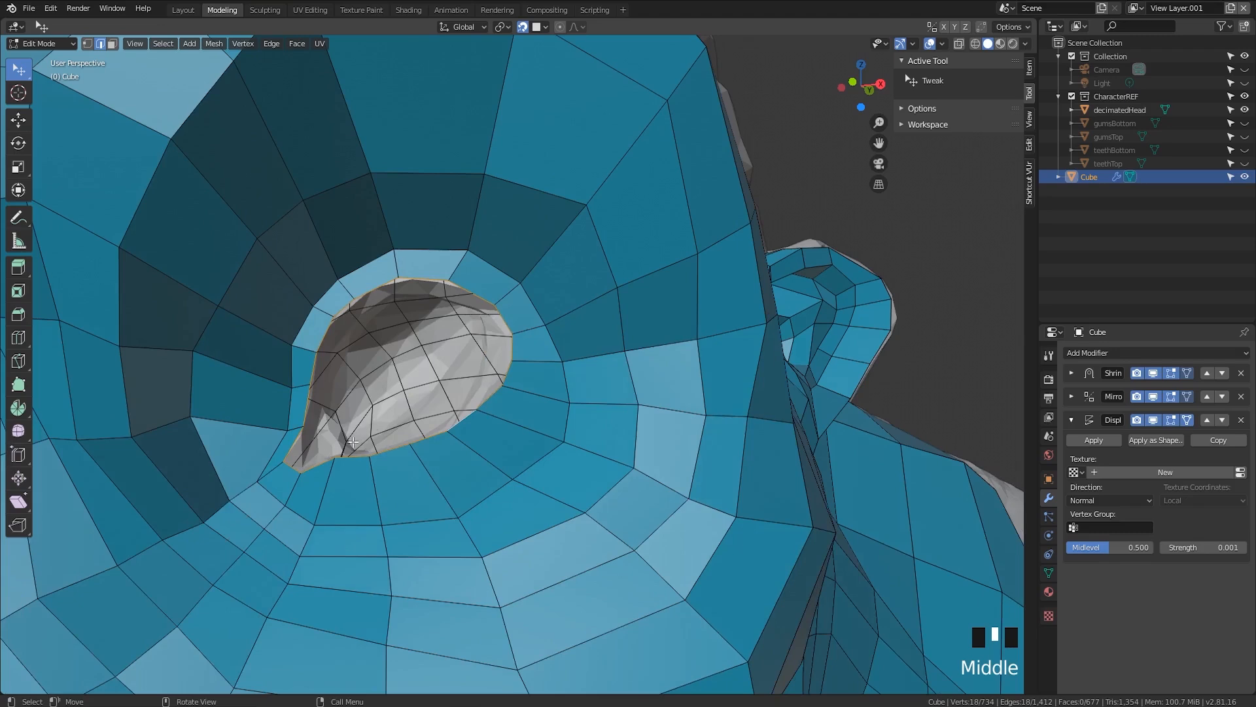
key("e")
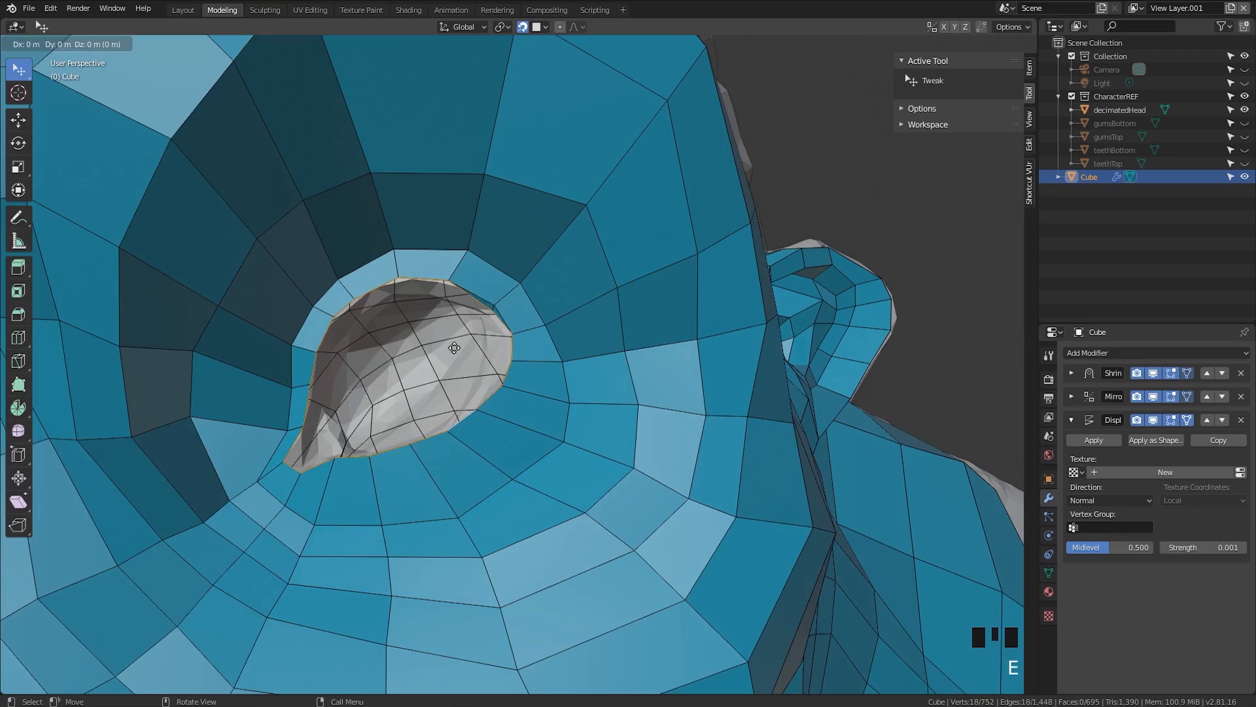
right_click(455, 347)
key("s")
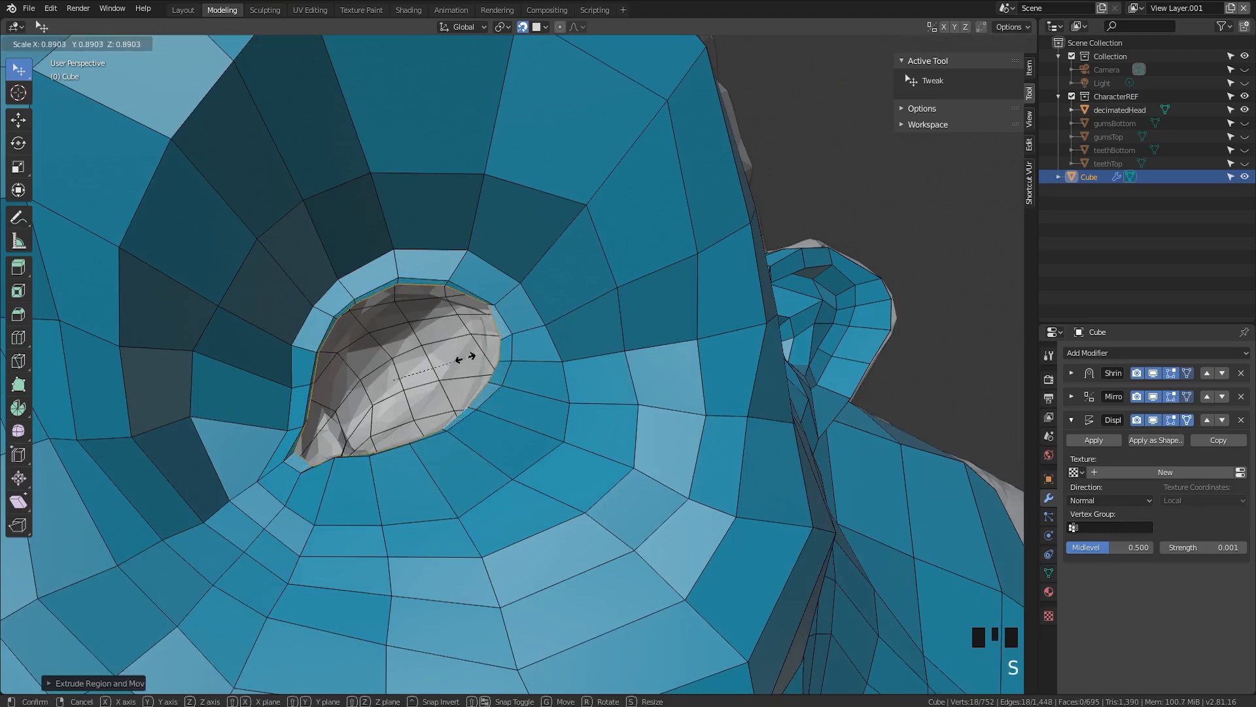
left_click(466, 358)
Grow the selection to the three face rings around the eye opening and hide the rest of the mesh
middle_click_drag(465, 358, 601, 349)
scroll(615, 314, "up", 3)
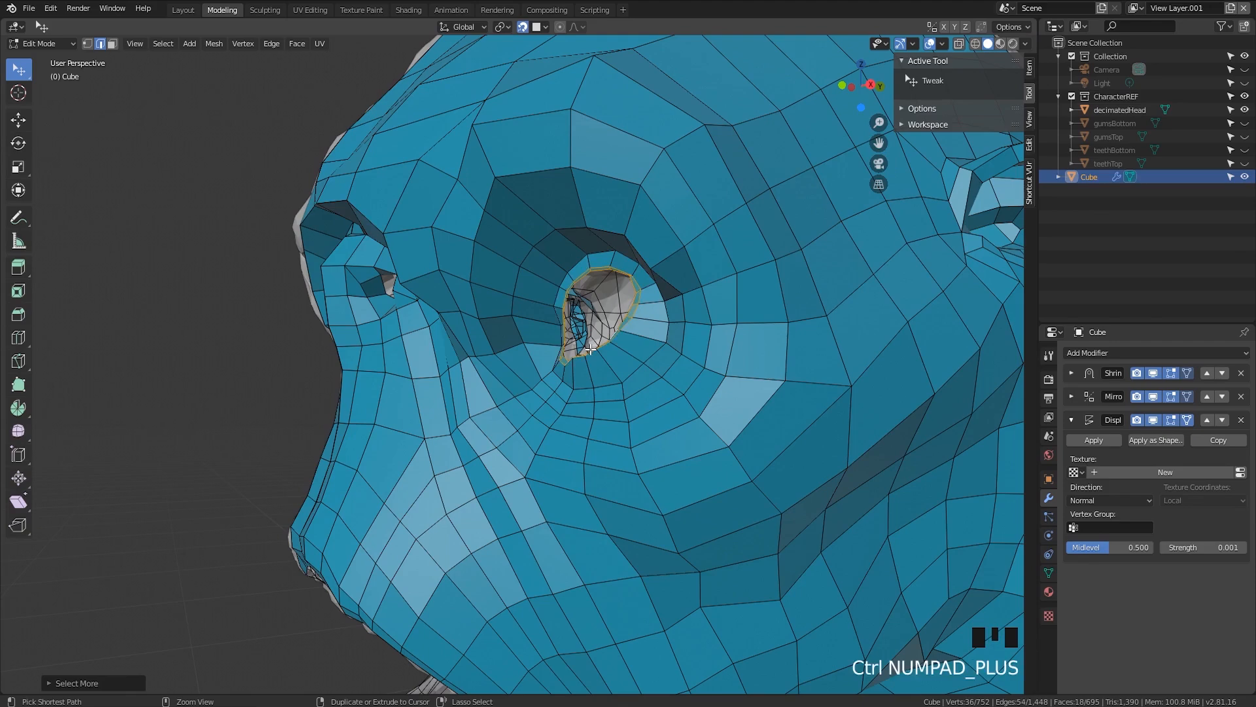
key("ctrl+KP_Add")
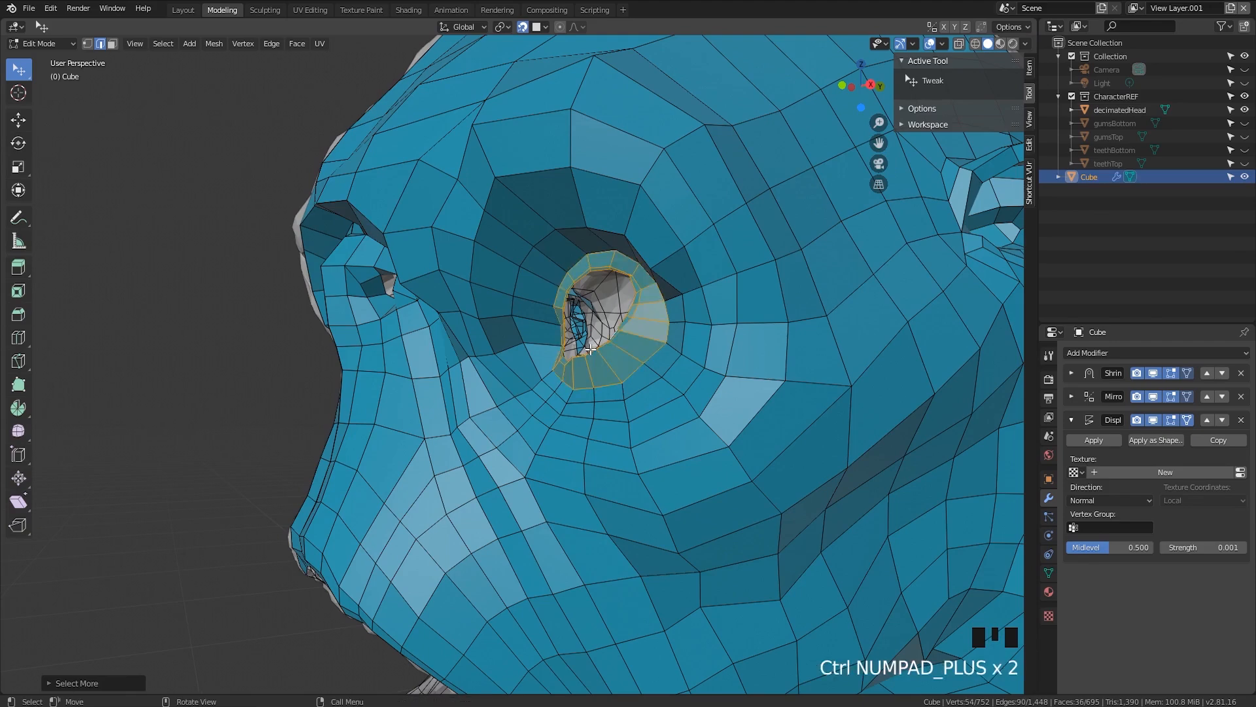
key("ctrl+KP_Add")
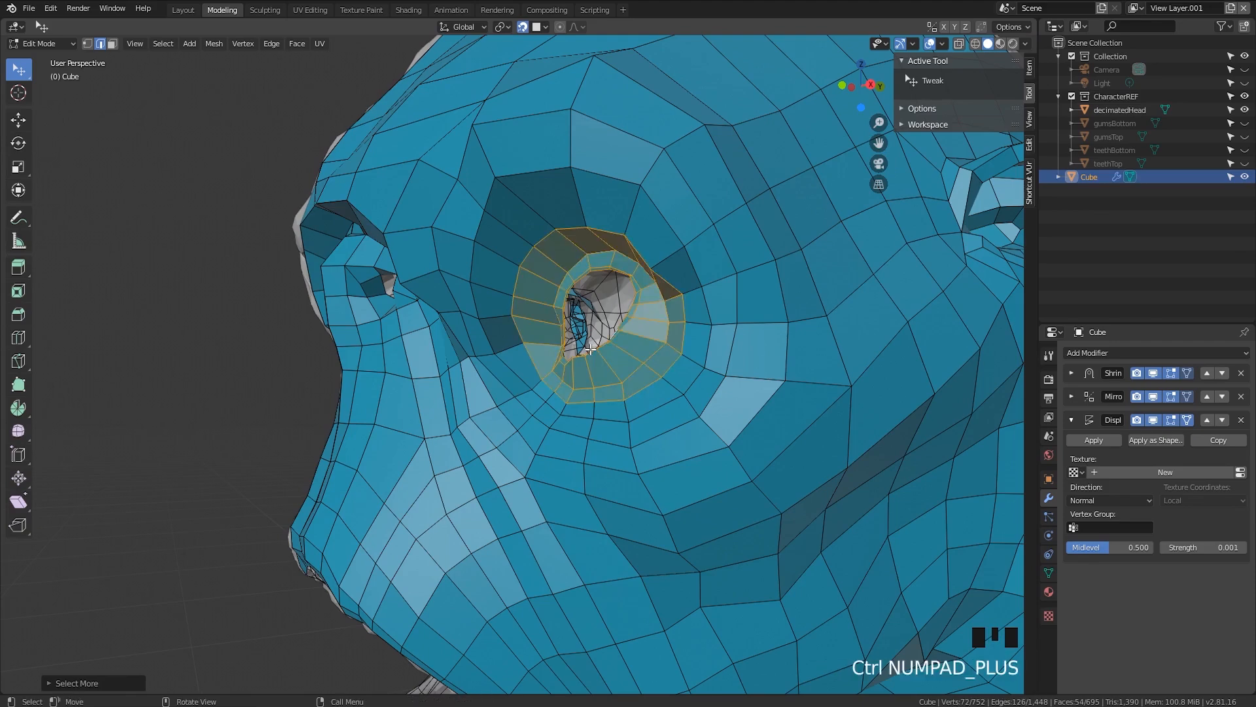
key("shift+h")
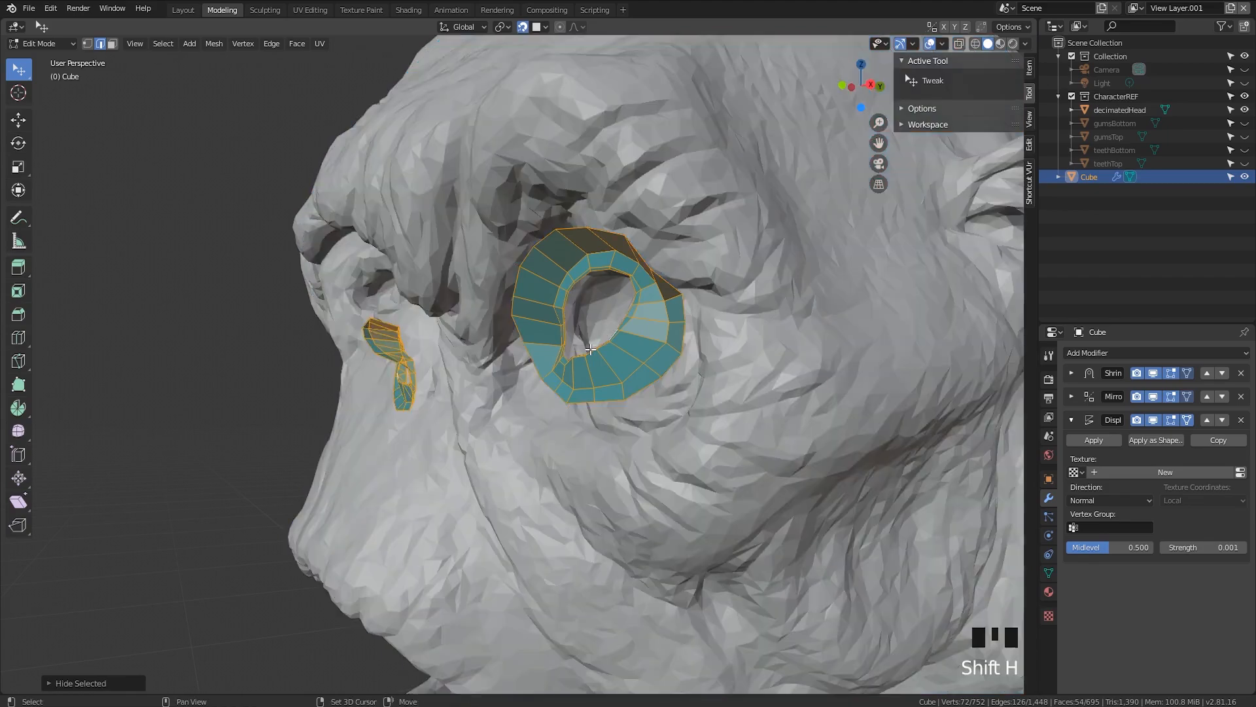
mouse_move(590, 349)
middle_mouse_down()
mouse_move(632, 419)
mouse_move(538, 359)
mouse_move(561, 336)
middle_mouse_up()
Select the innermost edge loop of the eye opening and shift it along a global axis
left_click(632, 419)
key("1")
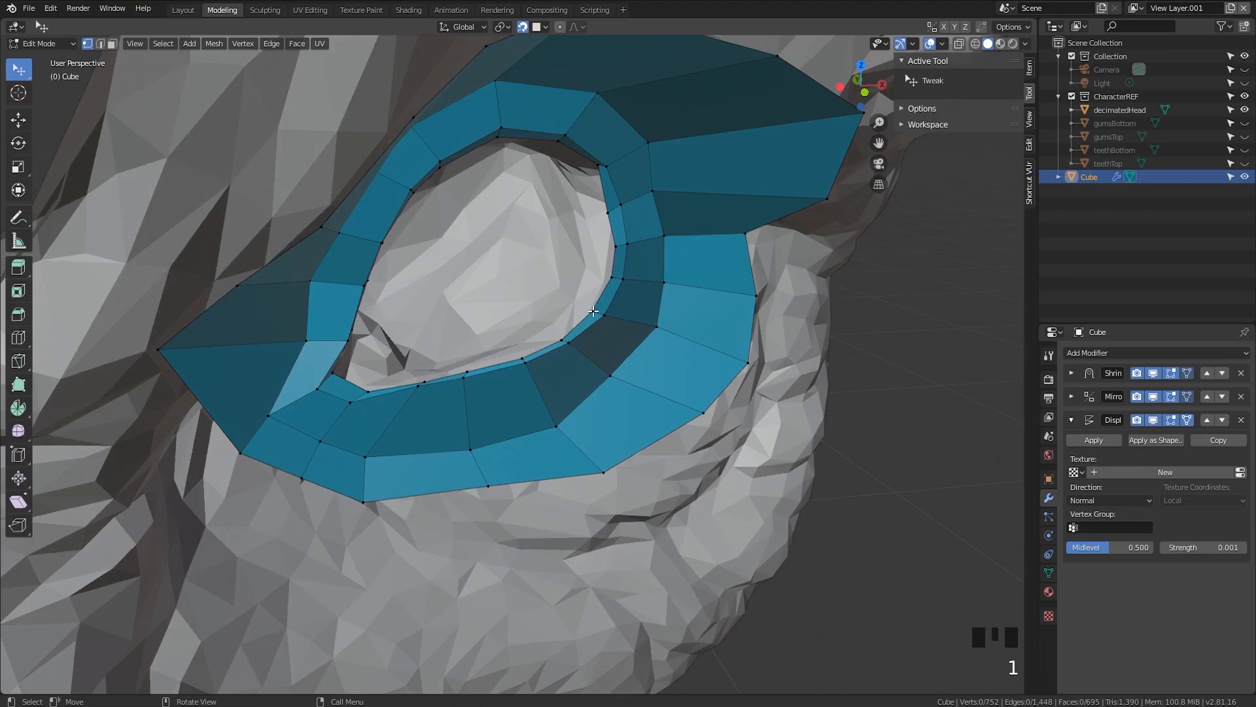
left_click(592, 311)
key("ctrl+z")
left_click(594, 311)
middle_click_drag(593, 311, 607, 312)
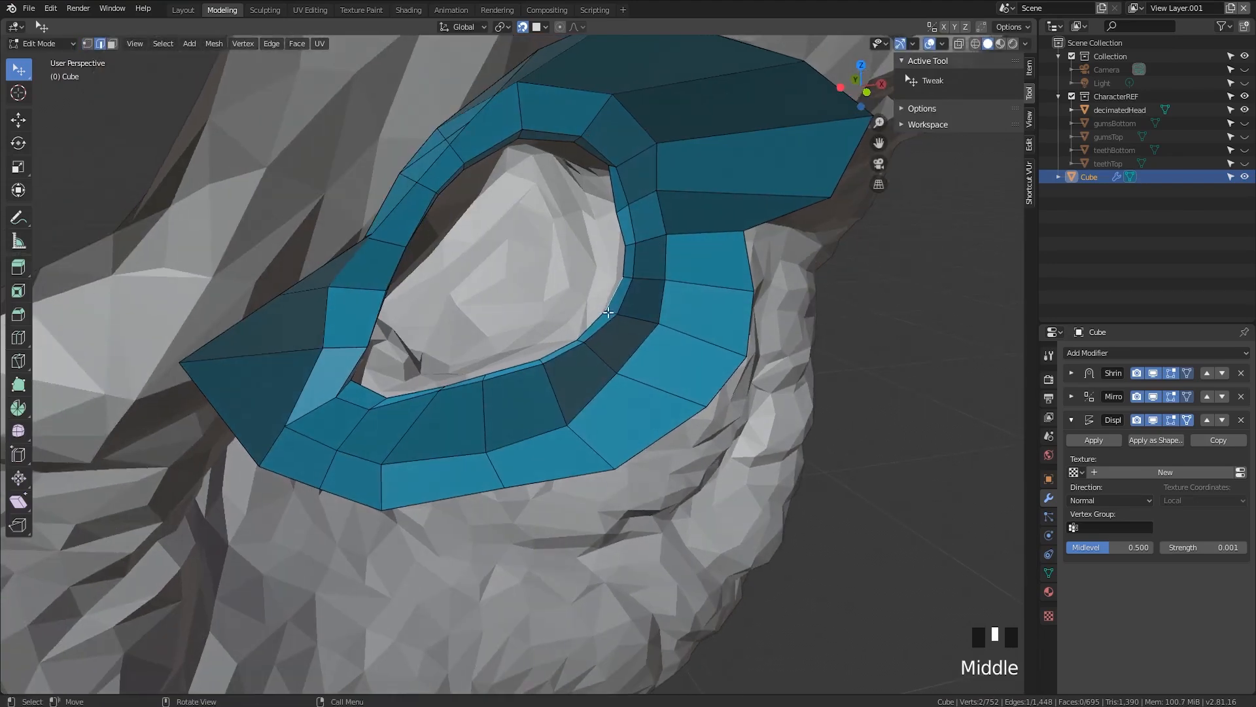
key("g")
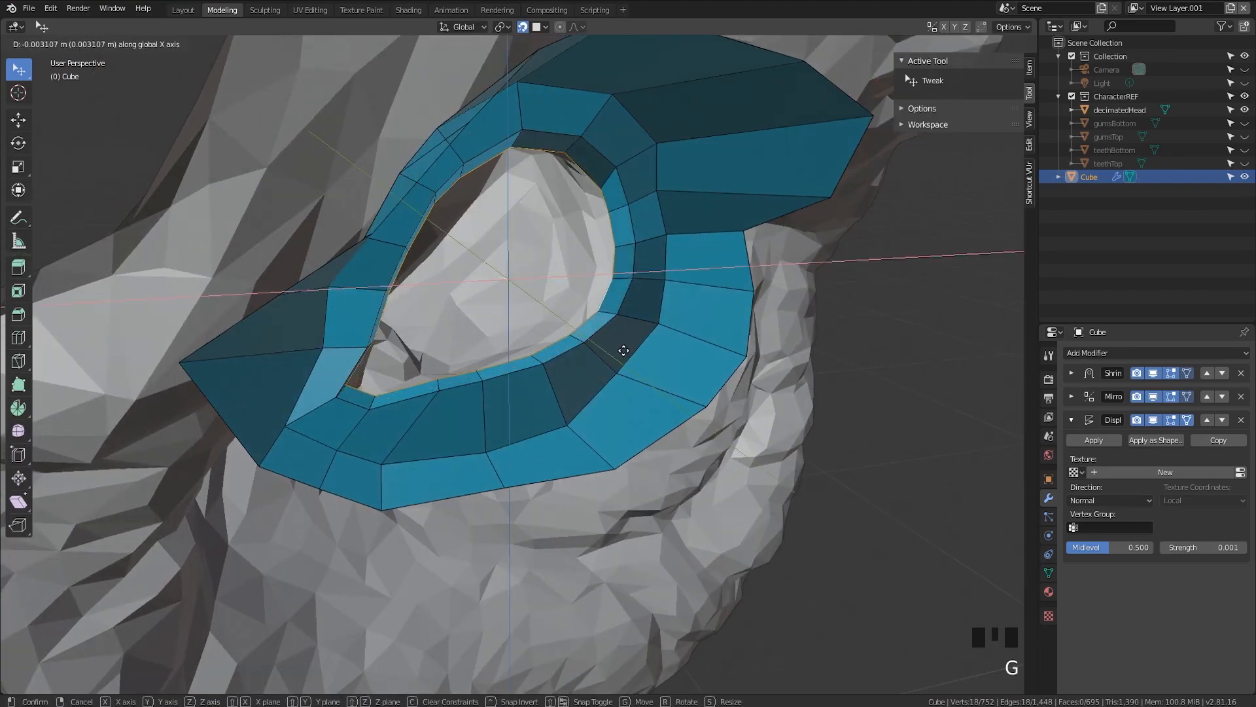
left_click(611, 342)
Move the innermost-loop edges that snapped toward the nose back to the eye opening
middle_click_drag(611, 342, 275, 278)
scroll(484, 317, "down", 2)
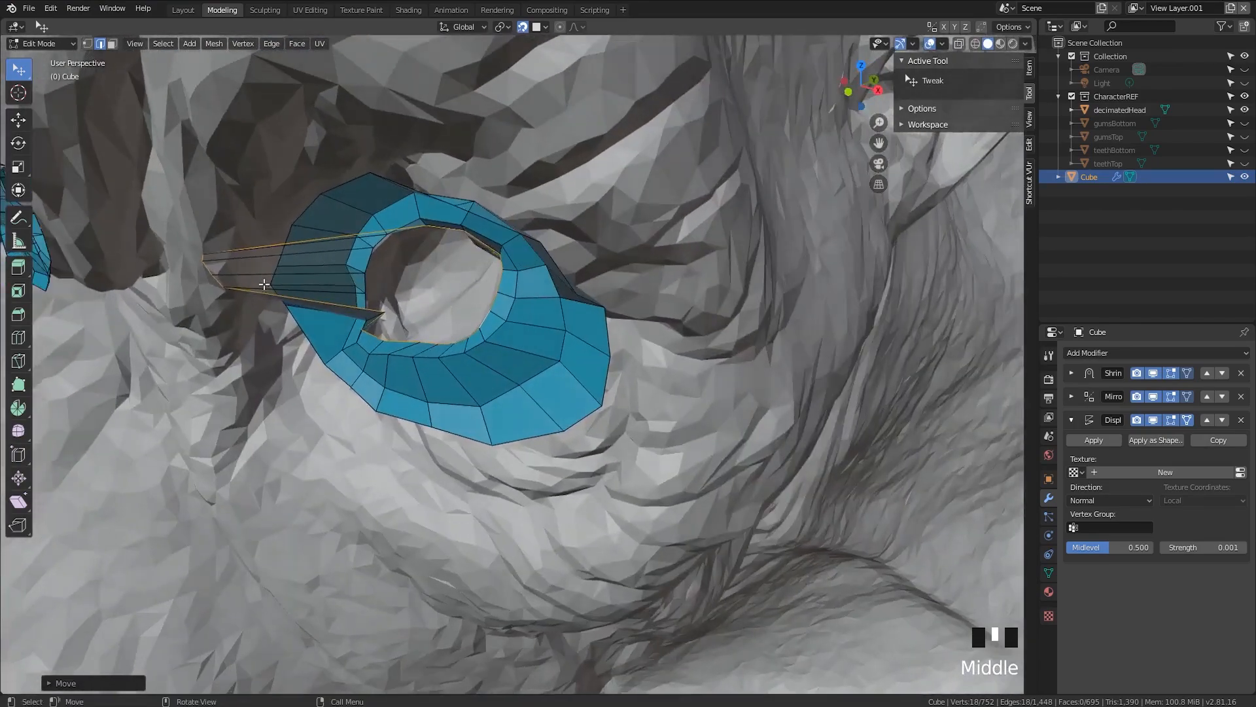
scroll(216, 290, "up", 1)
left_click(130, 255)
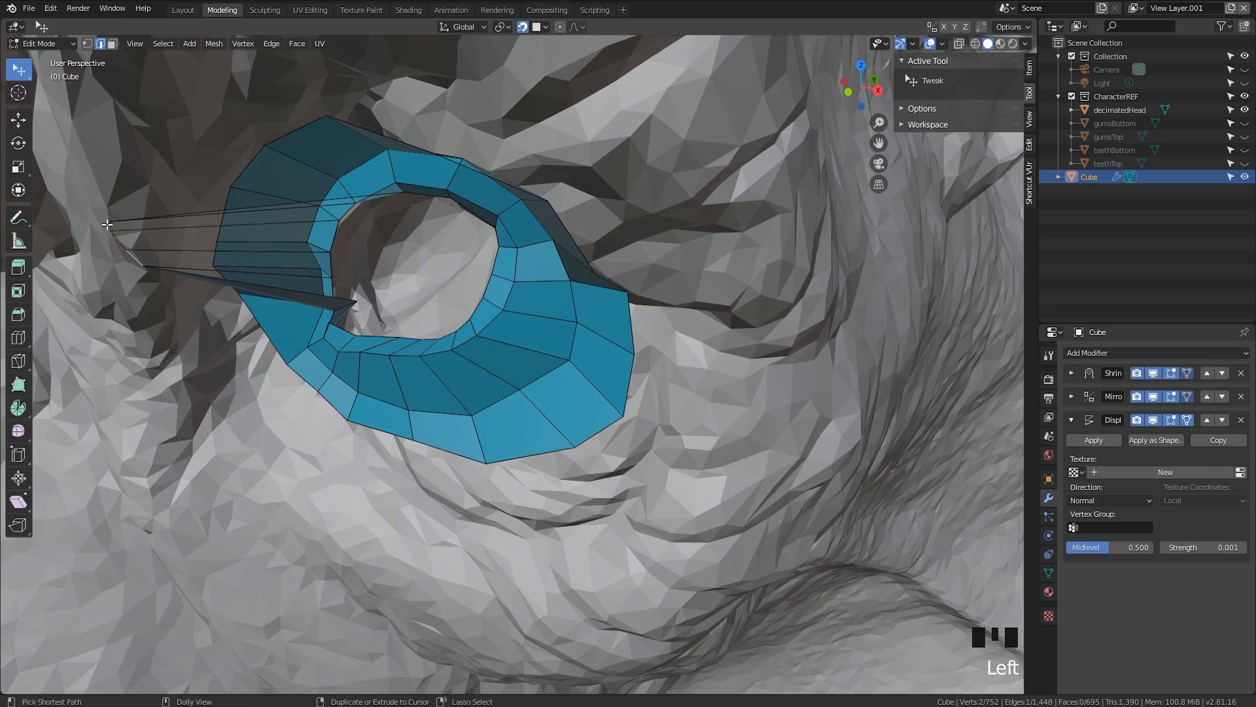
key("g")
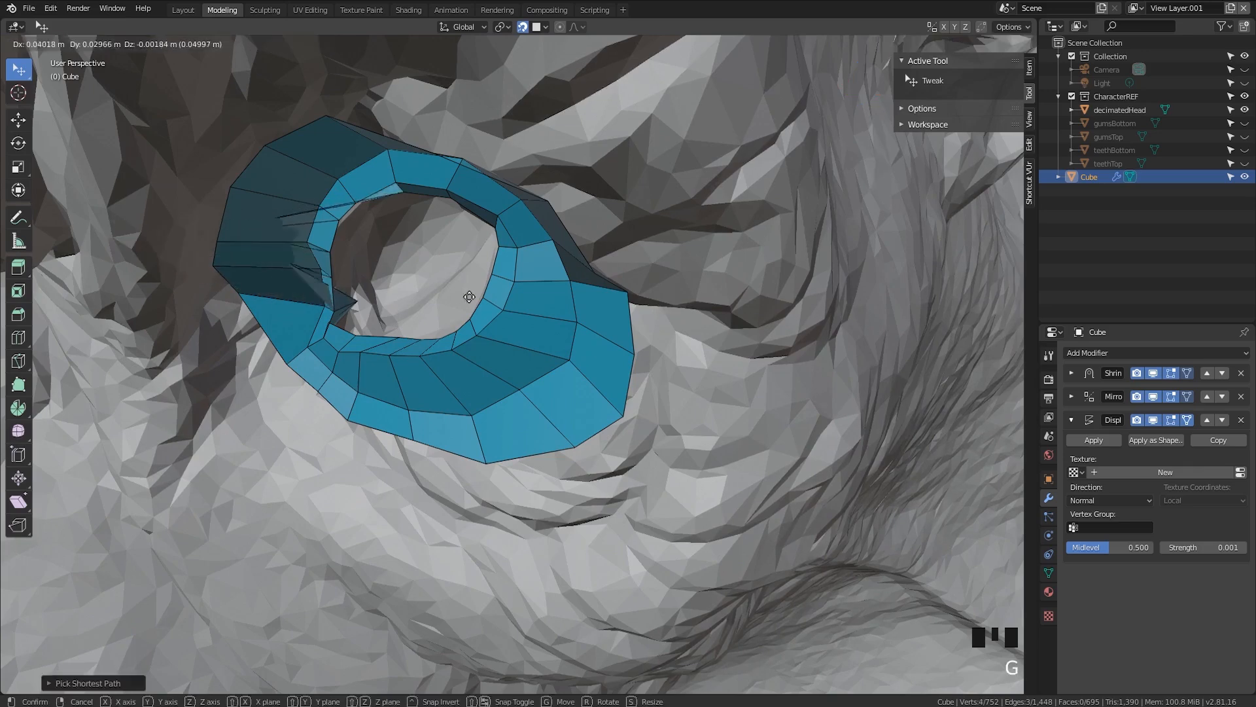
left_click(544, 310)
Pull the innermost loop's nose-side vertices back one by one along the inner rim of the eye opening
middle_click_drag(395, 272, 409, 281)
middle_click_drag(409, 281, 428, 230, "shift")
scroll(415, 322, "up", 2)
key("1")
left_click(434, 229)
left_click_drag(405, 249, 389, 210)
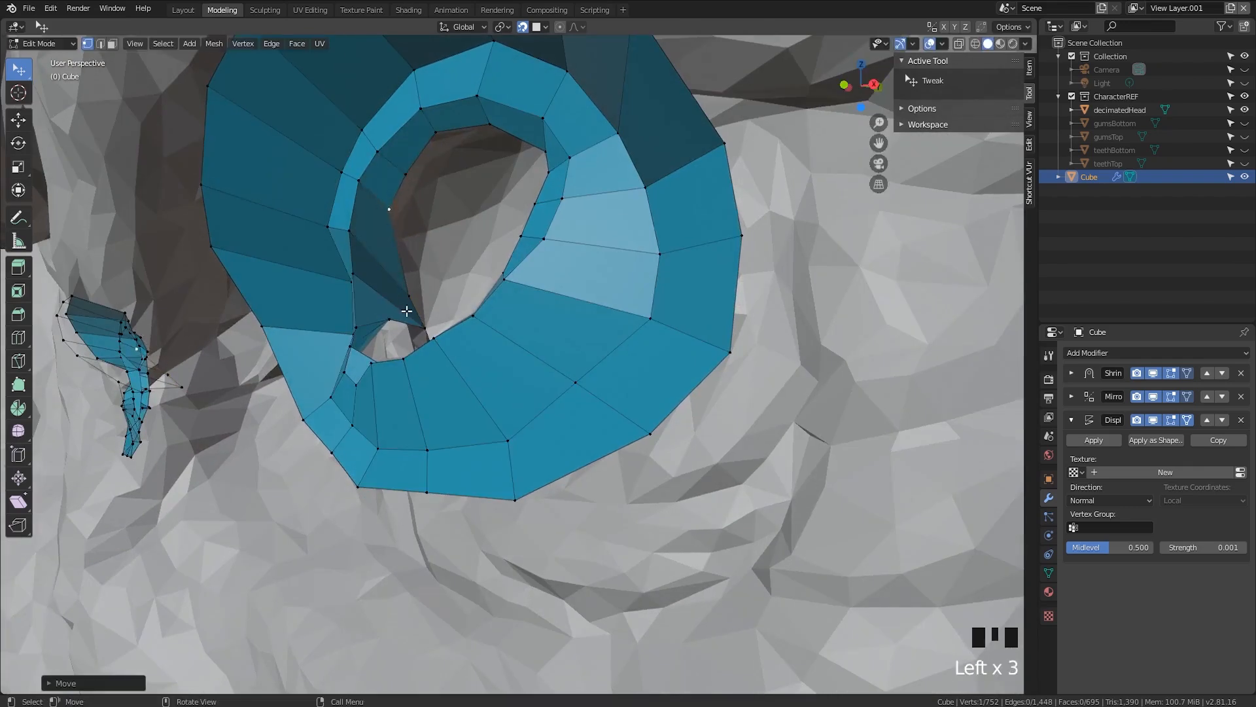
left_click_drag(408, 297, 388, 250)
left_click_drag(422, 324, 386, 287)
left_click_drag(391, 320, 383, 318)
Move the innermost loop's corner vertex toward the tear duct at the inner eye corner
middle_click_drag(386, 320, 285, 354)
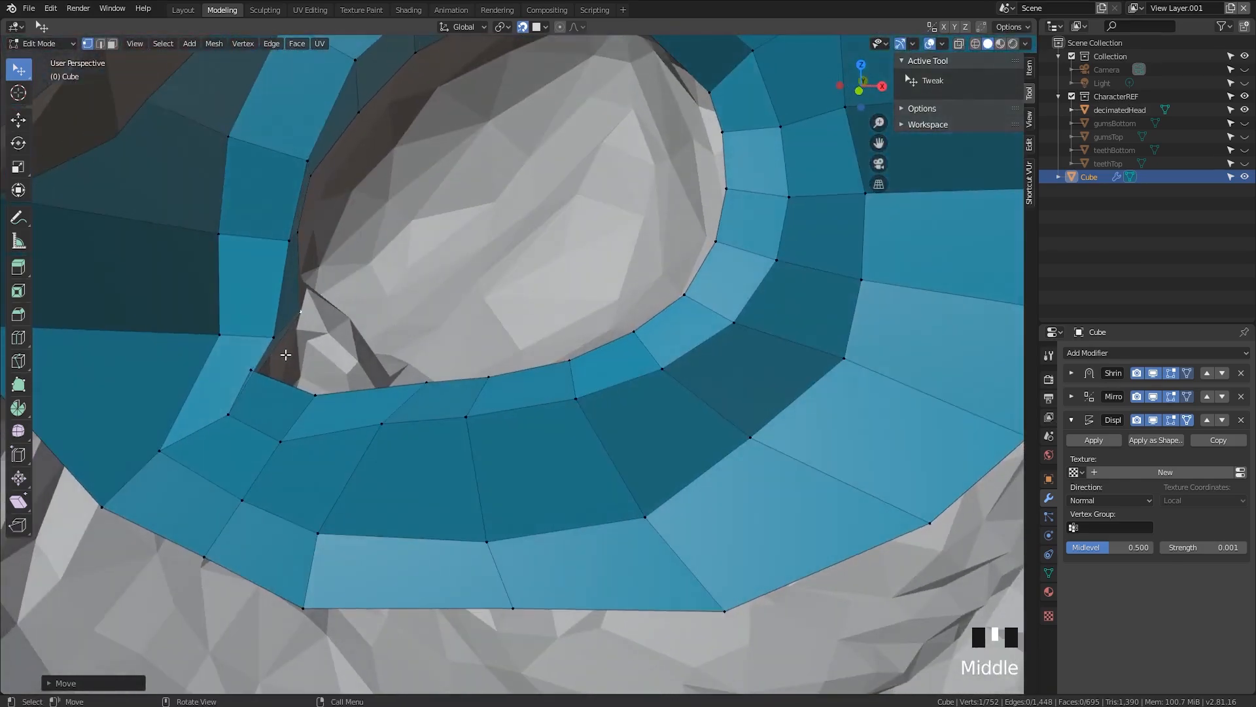
left_click_drag(259, 371, 300, 375)
middle_click_drag(300, 376, 341, 359)
middle_click_drag(297, 270, 299, 294)
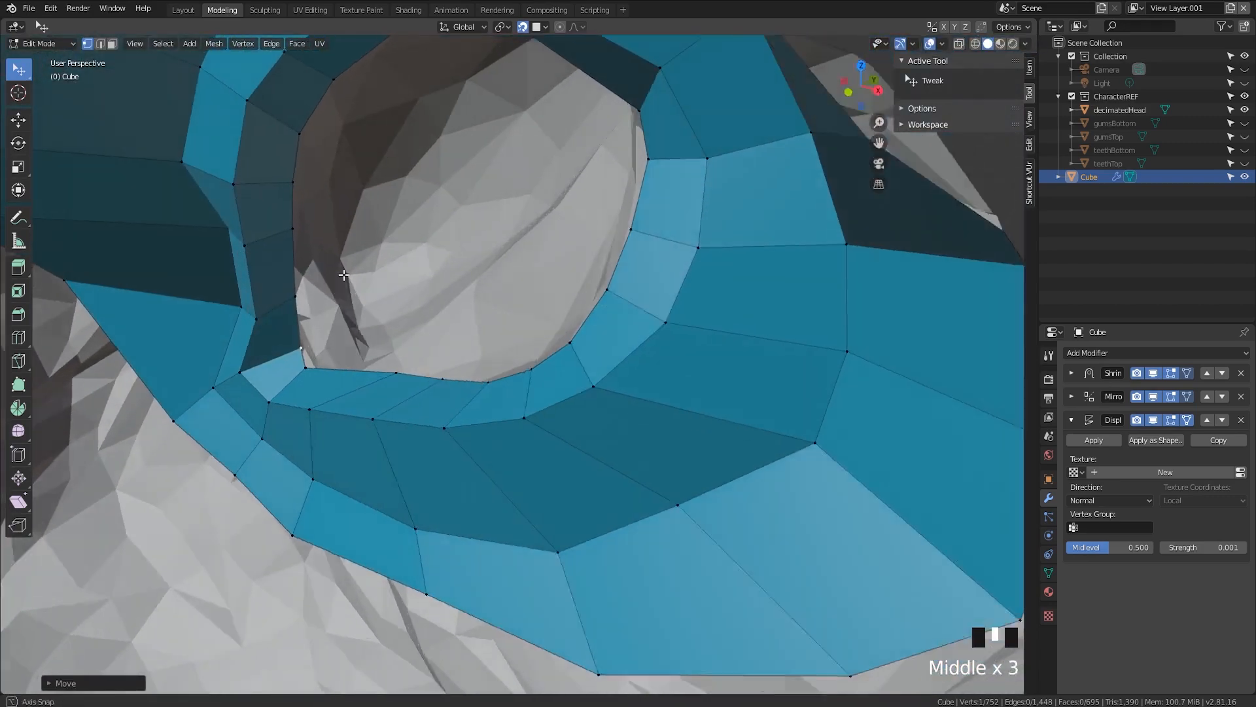
scroll(298, 298, "up", 2)
scroll(299, 304, "down", 1)
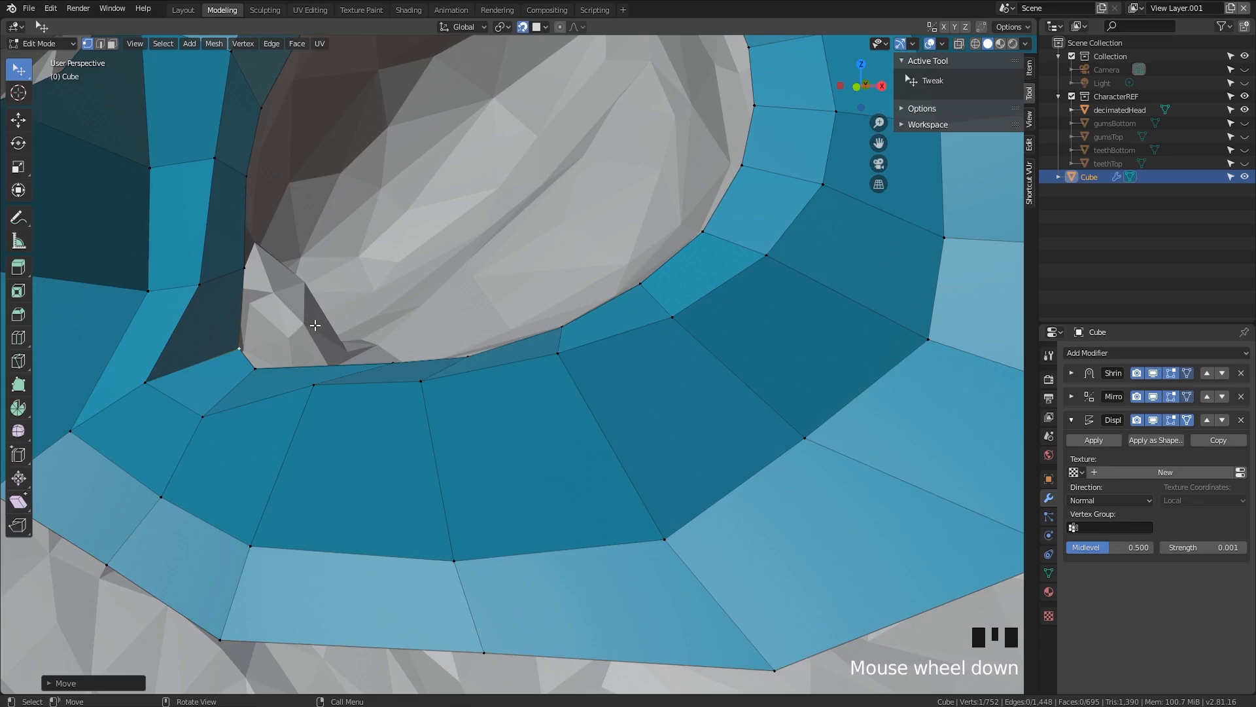
scroll(314, 326, "down", 6)
scroll(317, 330, "up", 6)
middle_click_drag(318, 334, 350, 406)
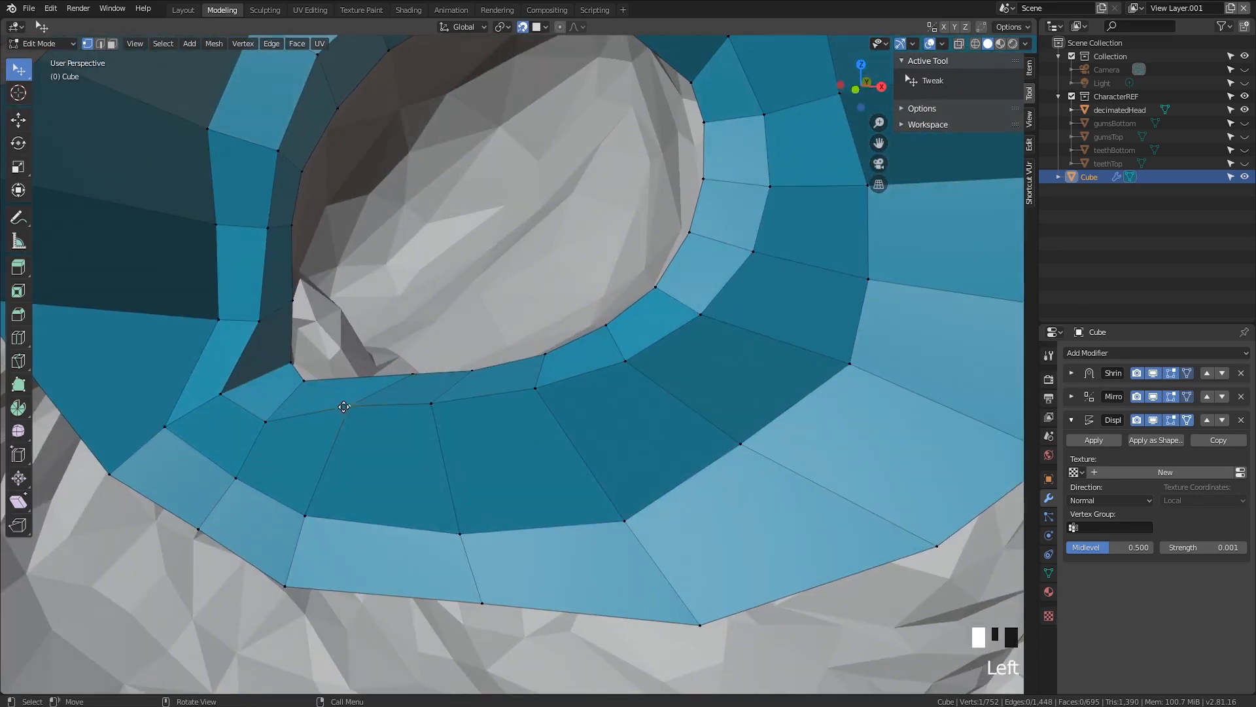
Adjust the lower lid's vertices near the inner corner and shift a nose-side rim vertex away from the eye opening
left_click_drag(344, 407, 357, 410)
middle_click_drag(357, 412, 463, 416)
left_click_drag(461, 415, 435, 414)
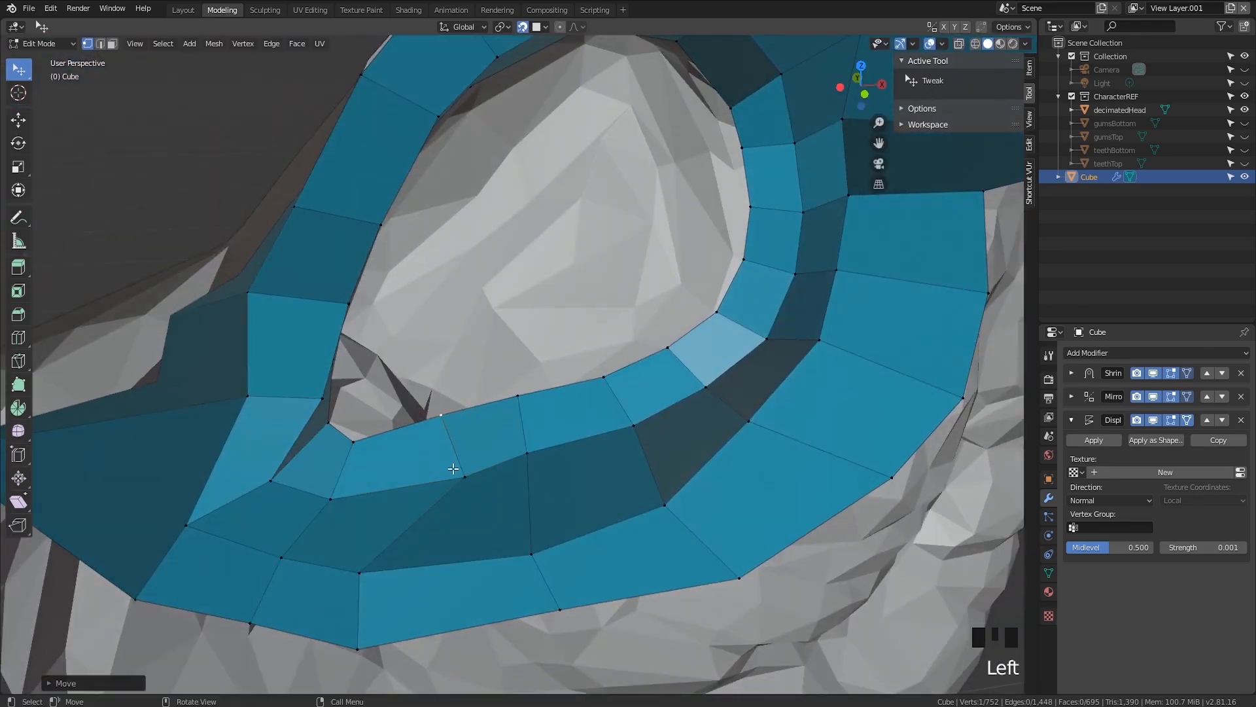
left_click_drag(453, 468, 443, 465)
middle_click_drag(444, 465, 418, 382)
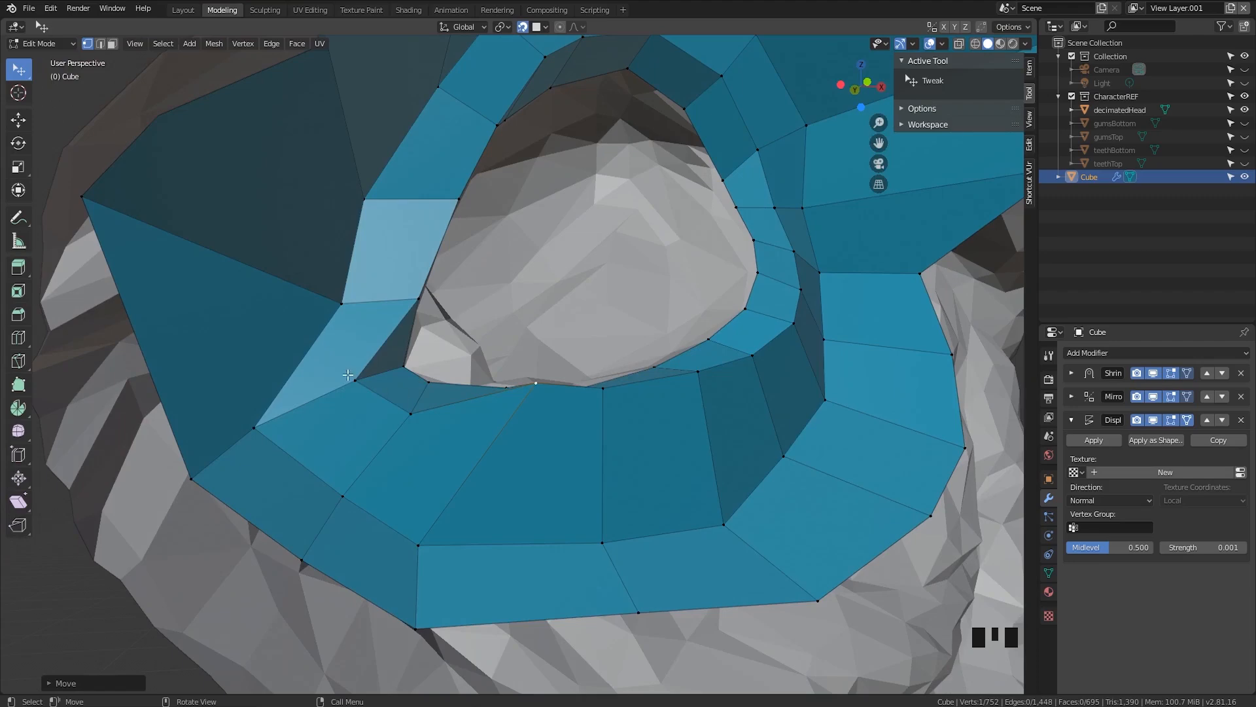
left_click_drag(416, 295, 406, 296)
middle_click_drag(406, 296, 340, 324)
middle_click_drag(401, 385, 320, 397)
scroll(361, 367, "down", 1)
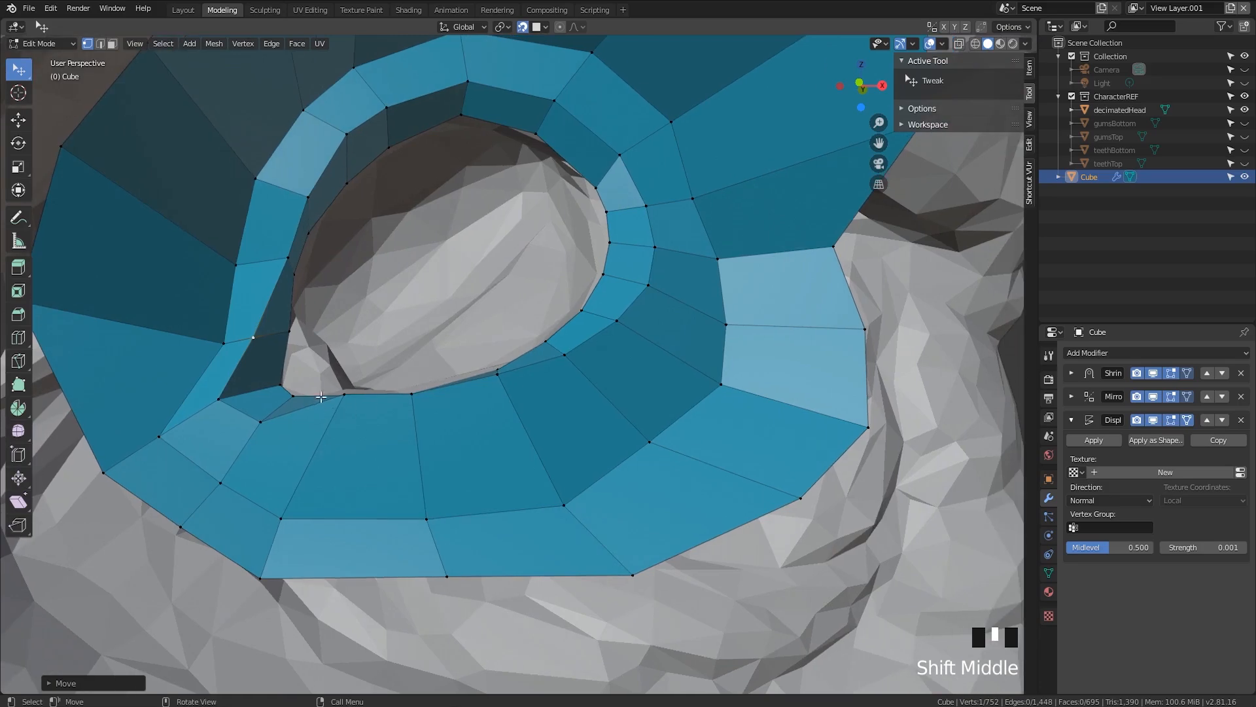
Space out the vertices of the two inner loops along the lower lid from the inner to the outer corner
left_click_drag(321, 397, 415, 401)
middle_click_drag(425, 401, 471, 434)
left_click_drag(445, 407, 434, 416)
middle_click_drag(434, 417, 356, 398)
left_click_drag(366, 393, 365, 397)
middle_click_drag(365, 397, 478, 416)
left_click_drag(478, 416, 468, 432)
middle_click_drag(469, 433, 551, 392)
left_click_drag(563, 384, 563, 387)
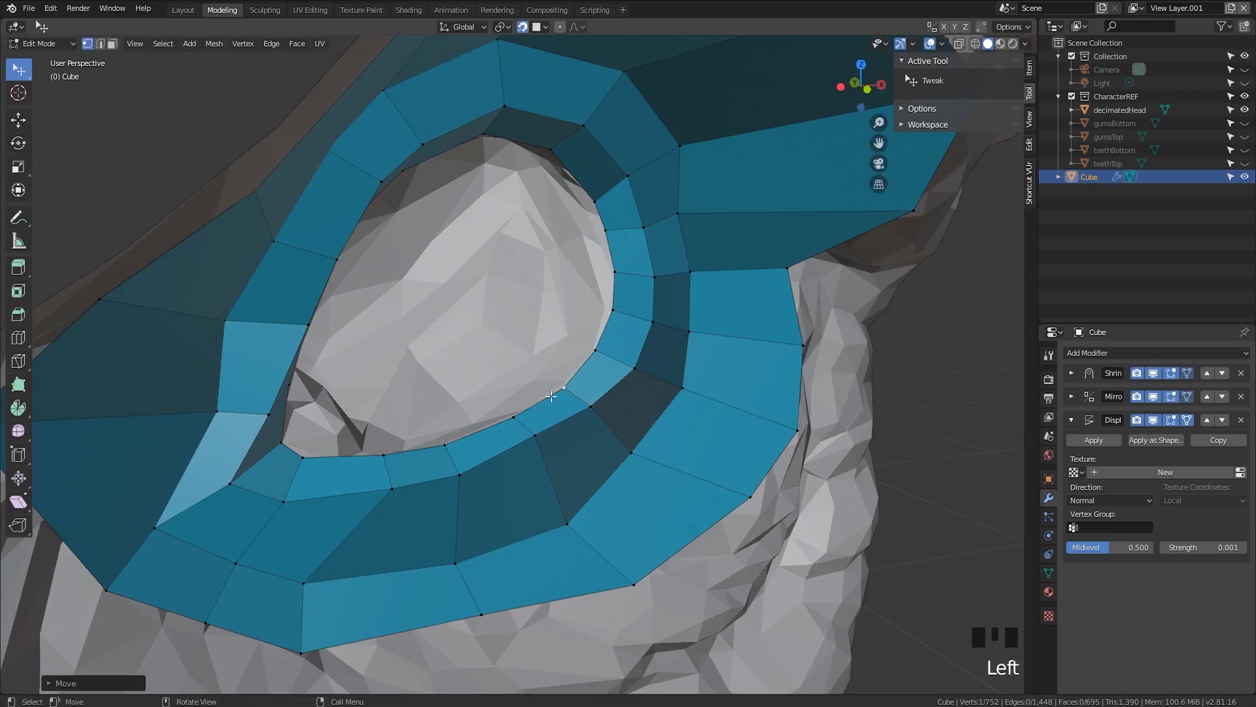
left_click(532, 436)
middle_click_drag(533, 436, 632, 394)
left_click_drag(619, 411, 632, 405)
Reposition the innermost loop's vertices along the upper and nose-side rim to follow the sculpted lid
middle_click_drag(632, 405, 584, 347)
middle_click_drag(584, 347, 392, 310, "shift")
scroll(438, 380, "up", 2)
middle_click_drag(438, 380, 457, 315)
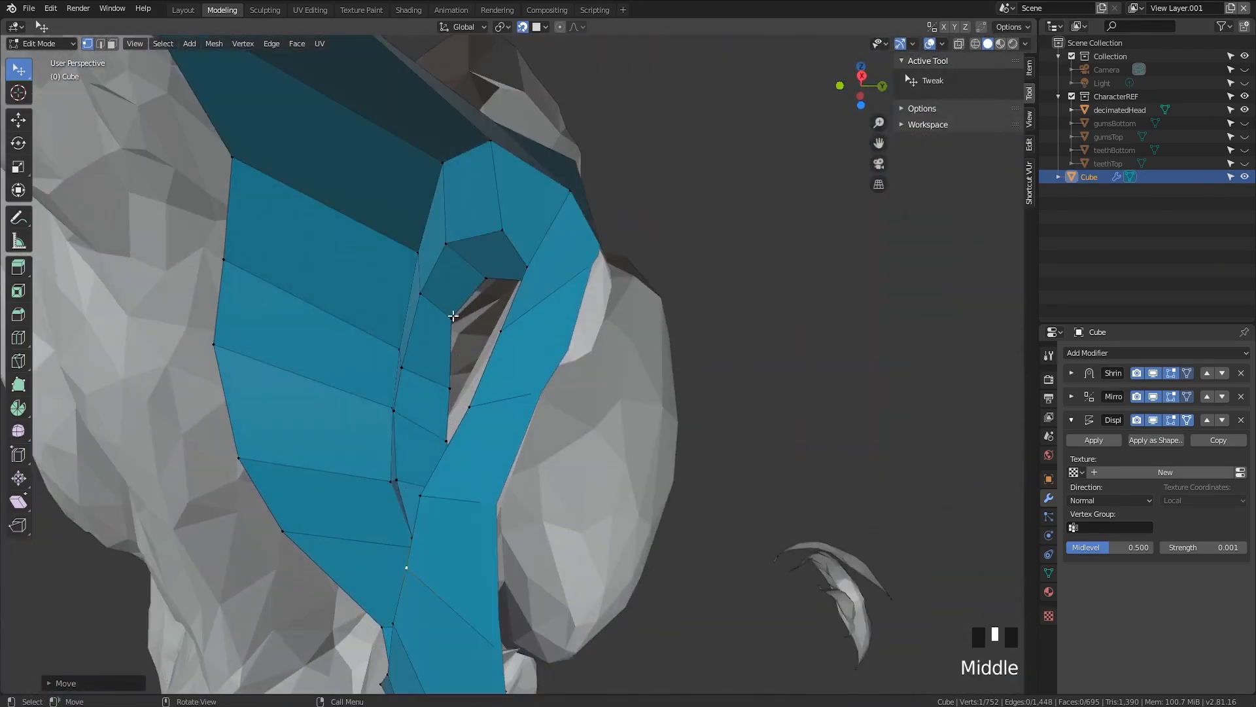
left_click_drag(457, 315, 473, 325)
middle_click_drag(472, 325, 493, 269)
left_click(501, 289)
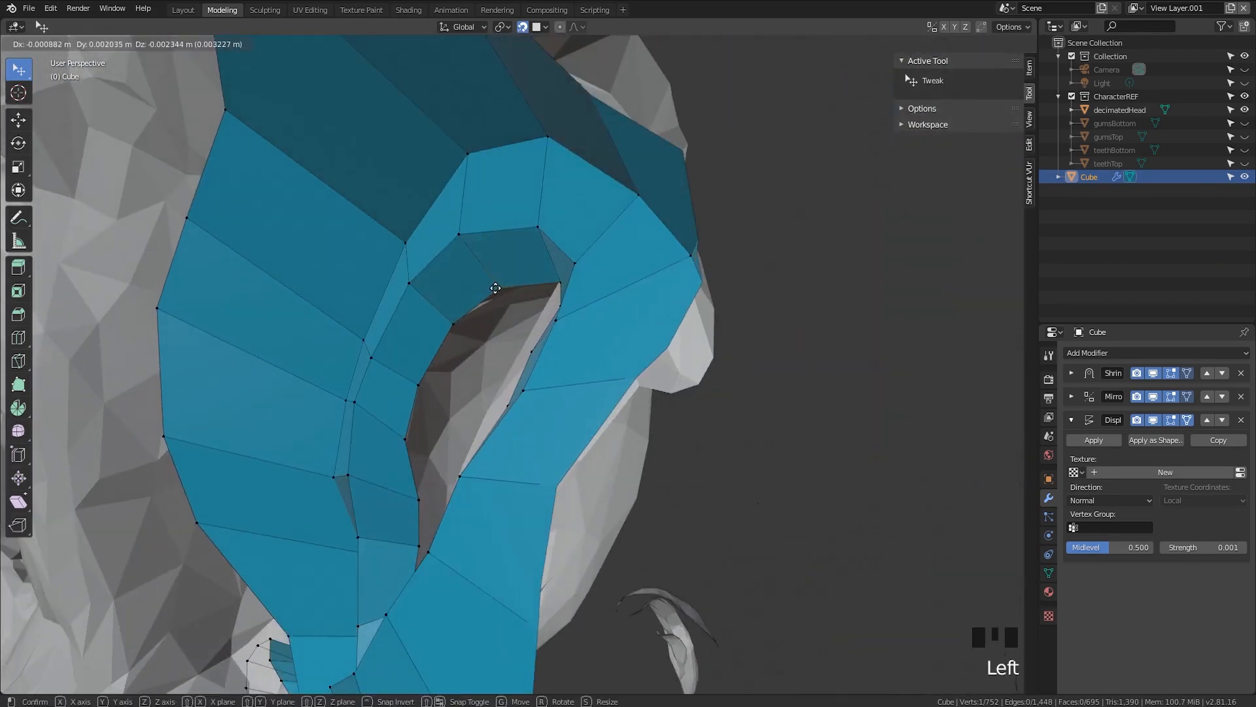
scroll(470, 375, "down", 1)
middle_click_drag(469, 374, 411, 447)
left_click(409, 410)
left_click(410, 458)
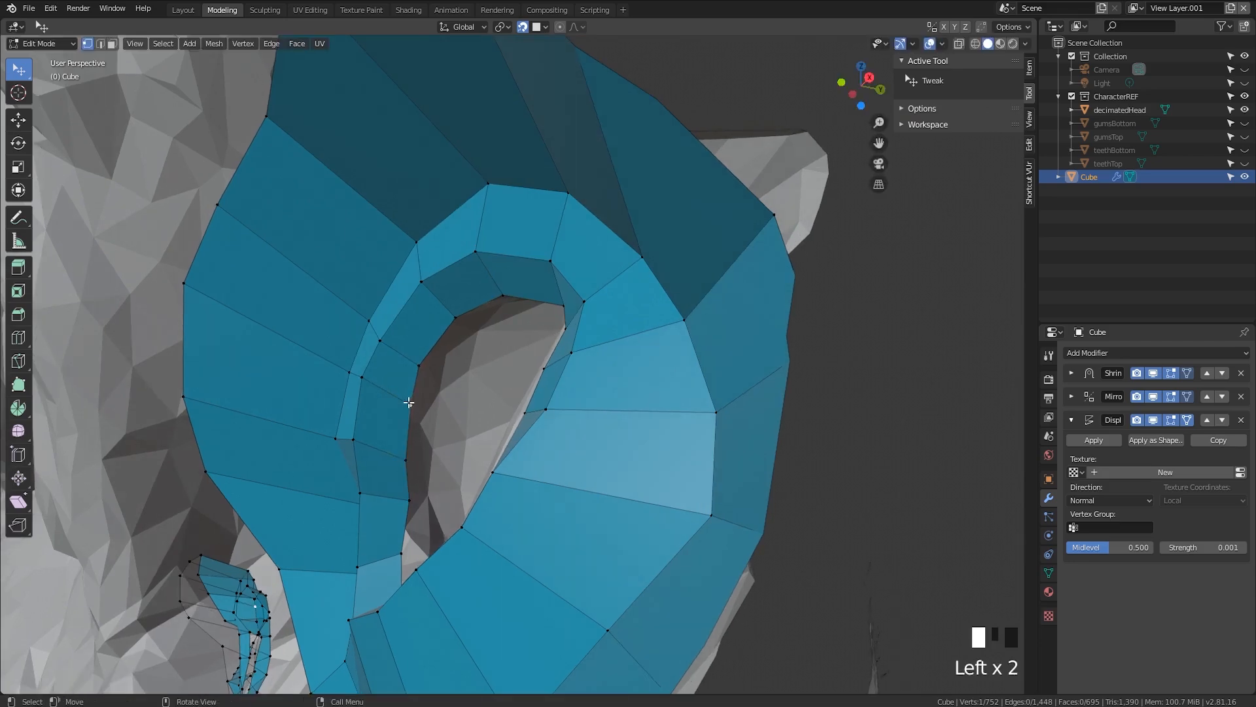
Extrude the inner-corner edge and the adjoining lower-lid edge over the tear duct and merge their neighbouring free vertices
scroll(409, 401, "down", 3)
middle_click_drag(409, 405, 516, 518)
middle_click_drag(308, 511, 286, 556, "shift")
left_click(296, 434)
scroll(275, 489, "up", 2)
left_click(288, 558, "shift")
key("e")
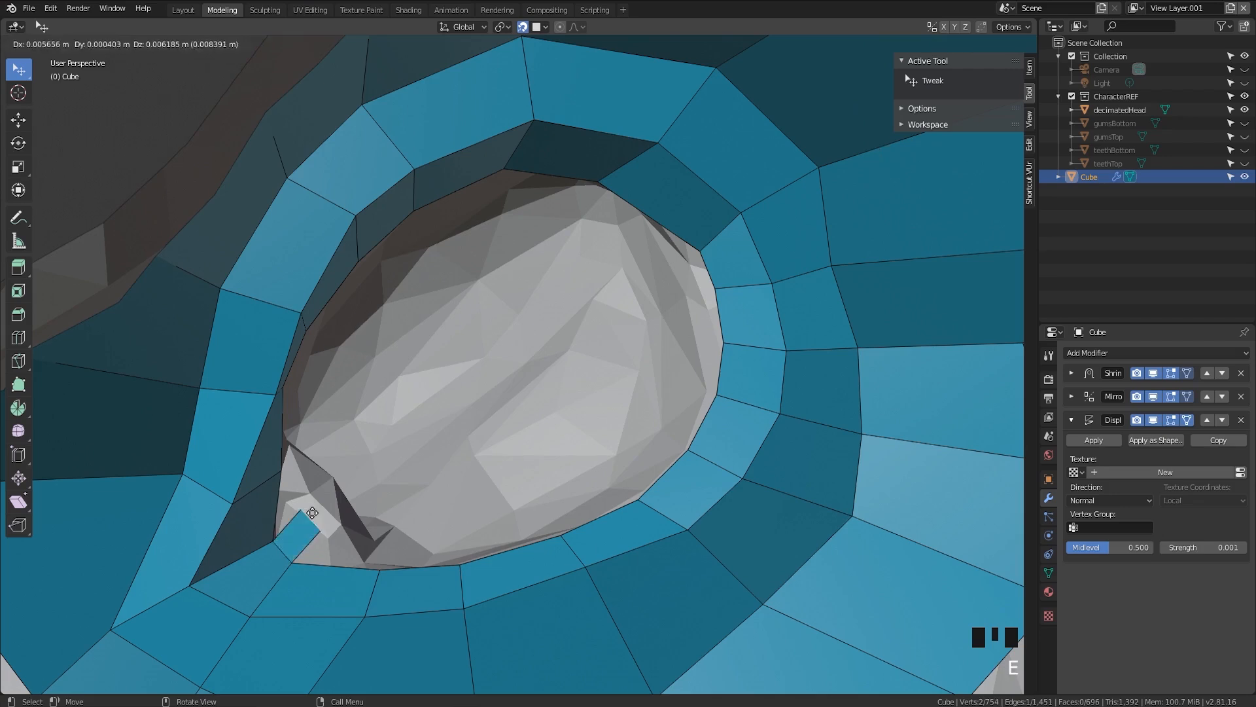
key("e")
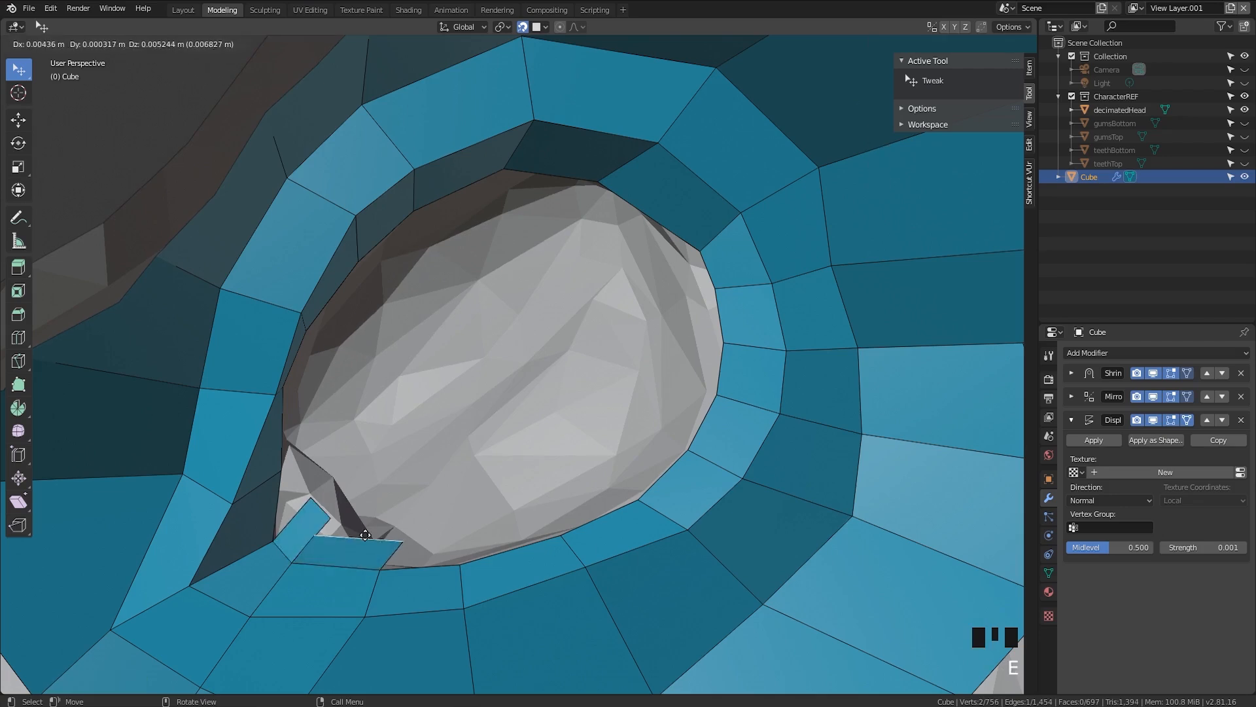
left_click(323, 515, "shift")
key("shift+x")
Pull the free vertices of the new tear-duct faces closer to the inner eye corner
left_click_drag(402, 529, 379, 535)
middle_click_drag(379, 535, 370, 501)
left_click_drag(404, 485, 359, 475)
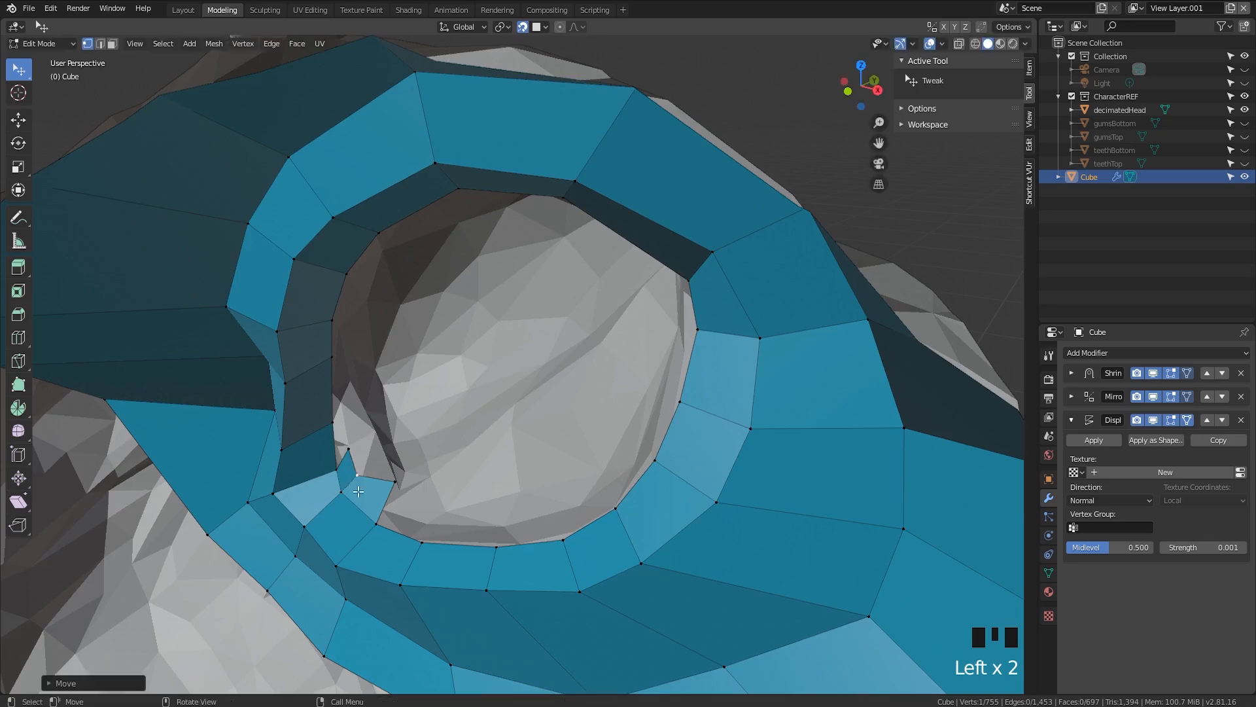
Adjust the free tear-duct vertex and fill a new face between the tear duct and the inner eye corner
mouse_move(360, 476)
middle_mouse_down()
mouse_move(443, 460)
mouse_move(368, 487)
middle_mouse_up()
left_click_drag(339, 470, 330, 465)
middle_click_drag(301, 483, 304, 465)
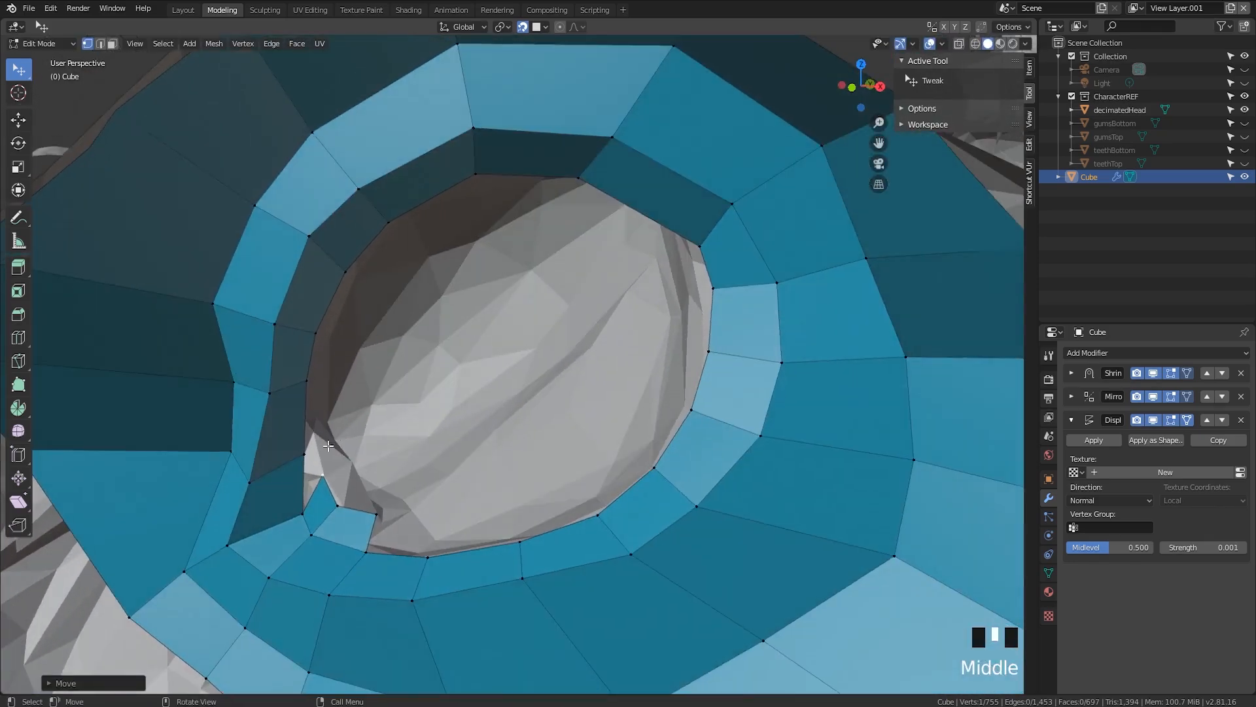
key("2")
key("1")
left_click(303, 511)
key("f")
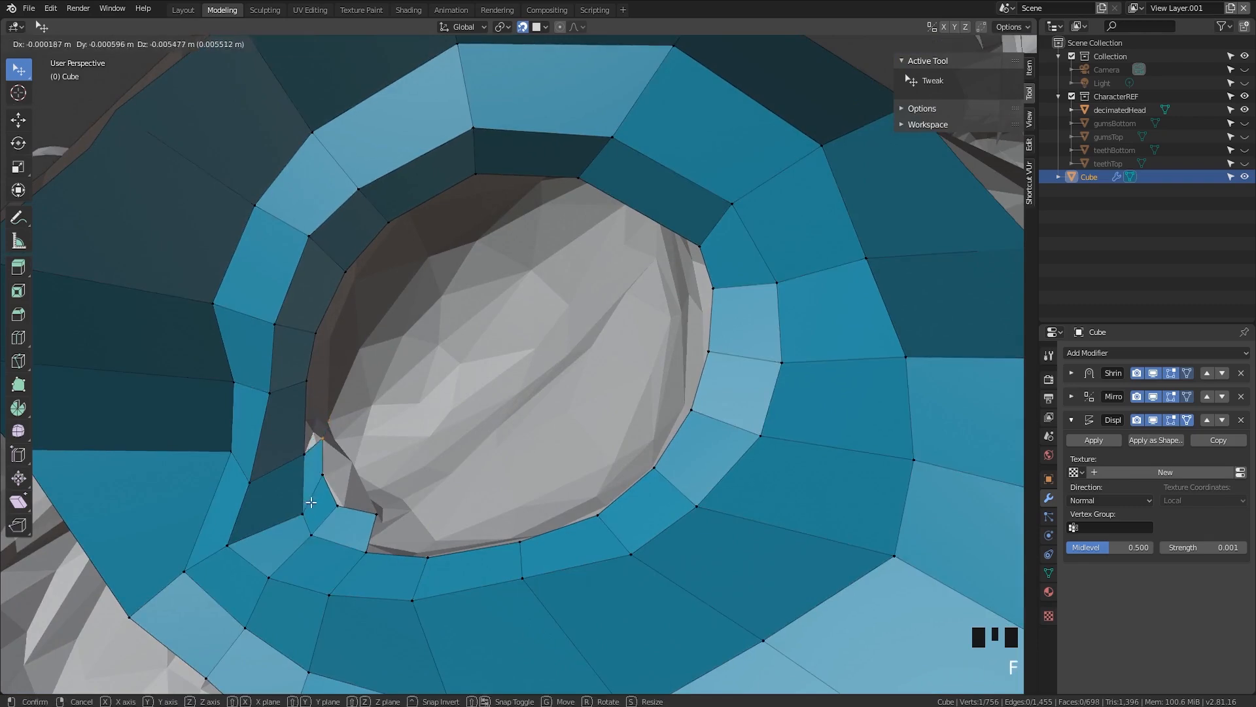
left_click(309, 504)
Fill another face between the upper end of the tear duct and the nose-side eyelid rim
middle_click_drag(308, 504, 319, 483)
key("2")
left_click(320, 405)
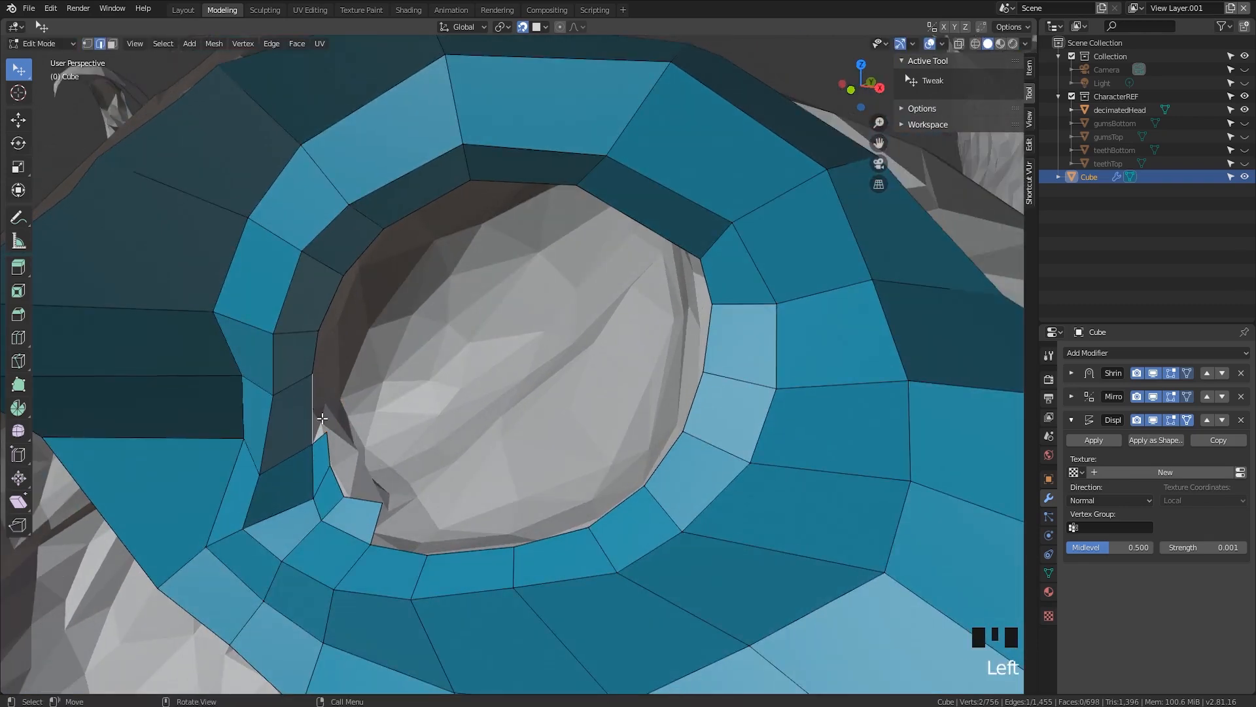
key("1")
left_click(311, 441)
key("f")
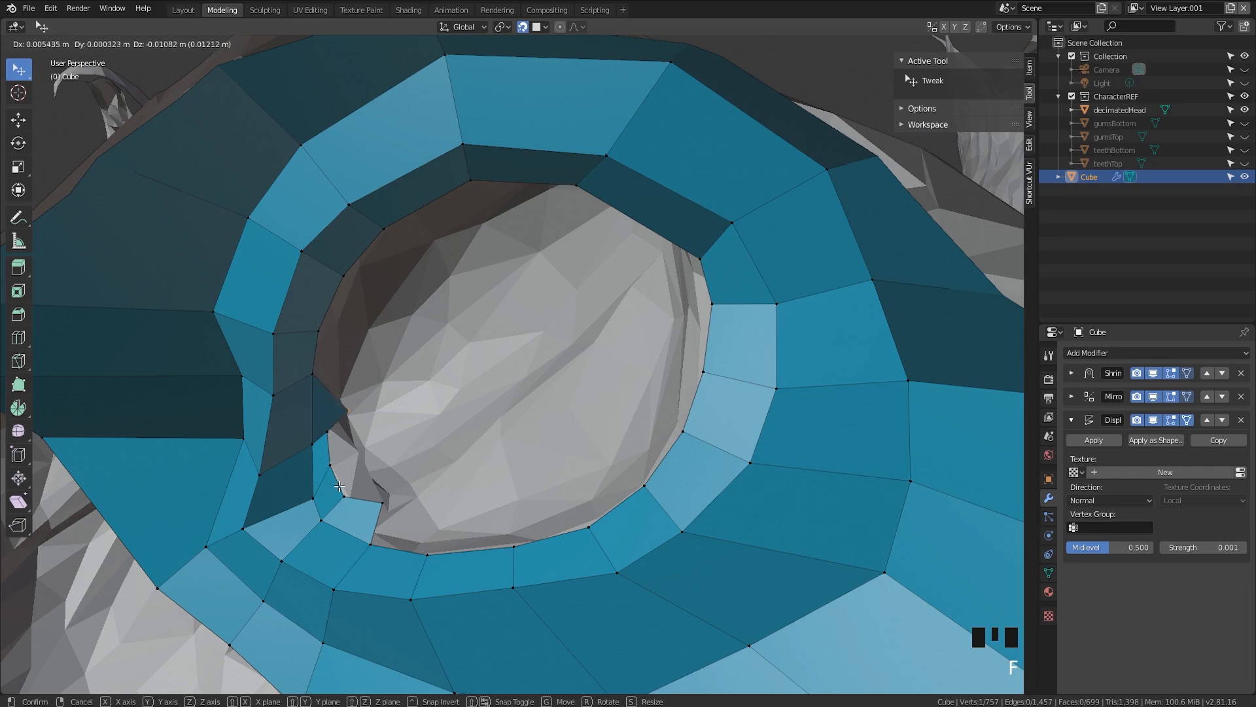
left_click(339, 485)
Move the tear-duct rim vertex into place and fill the next face down along the tear duct
middle_click_drag(339, 485, 386, 419)
key("g")
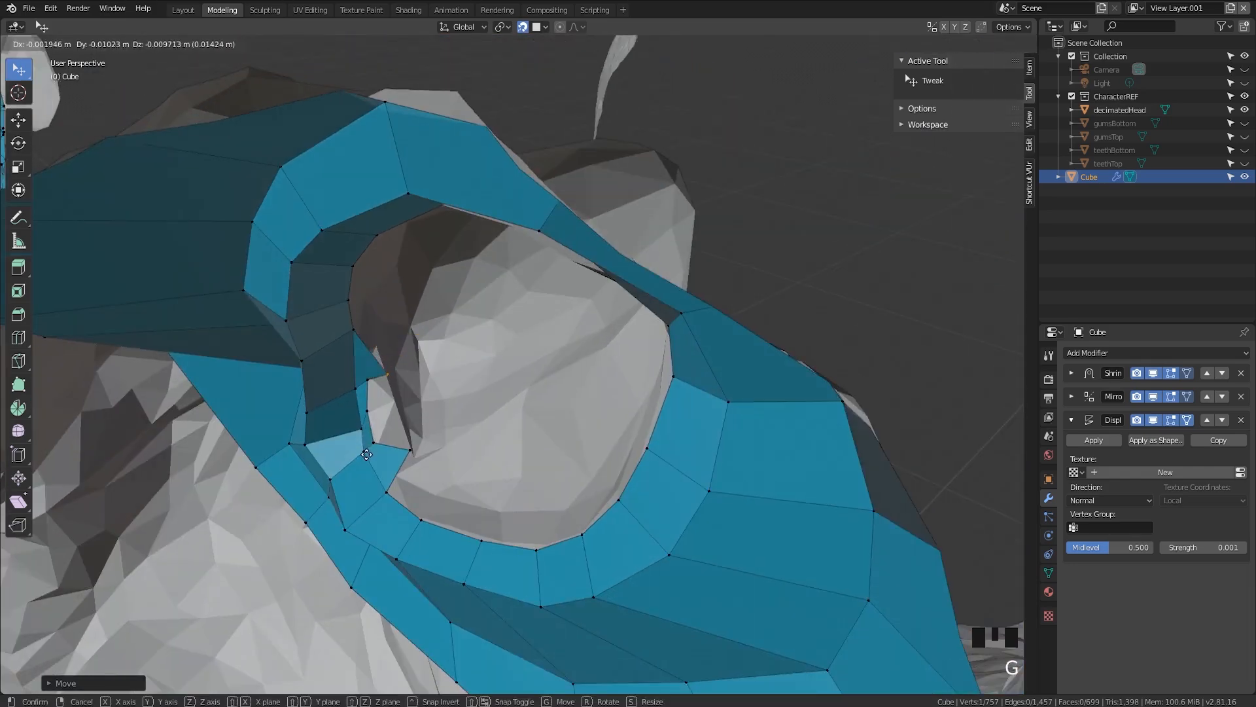
left_click(355, 405)
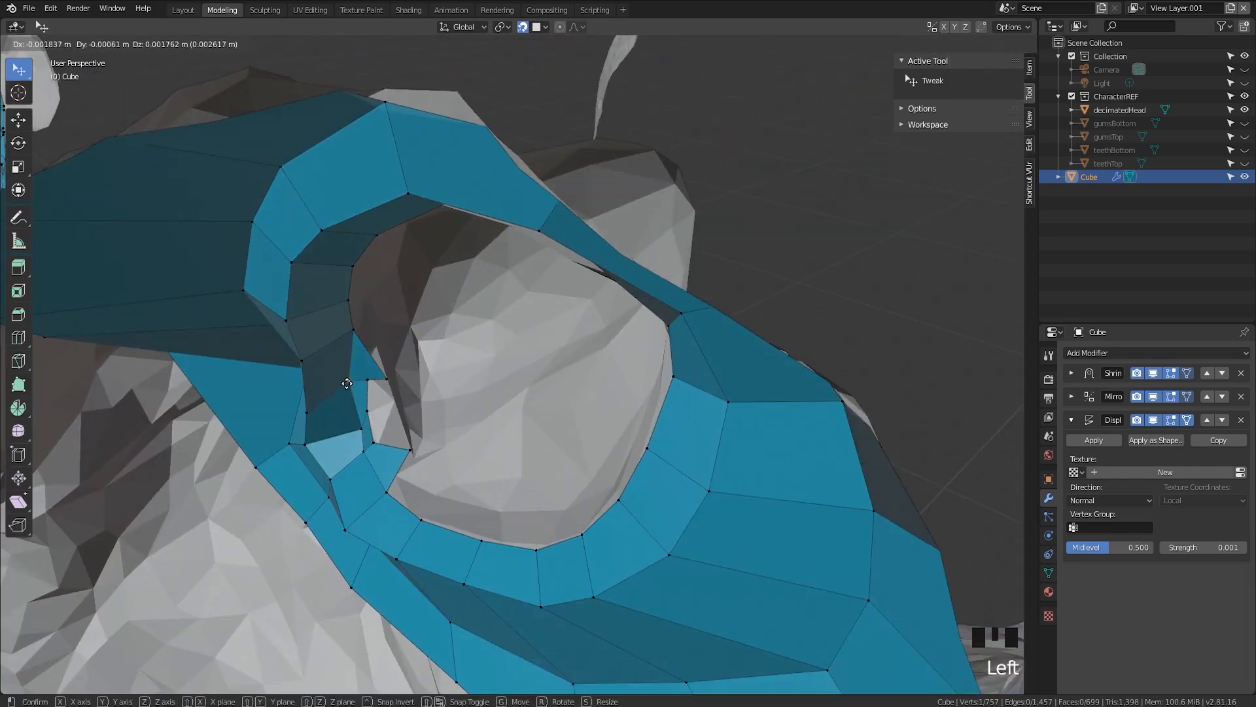
left_click(366, 374)
key("f")
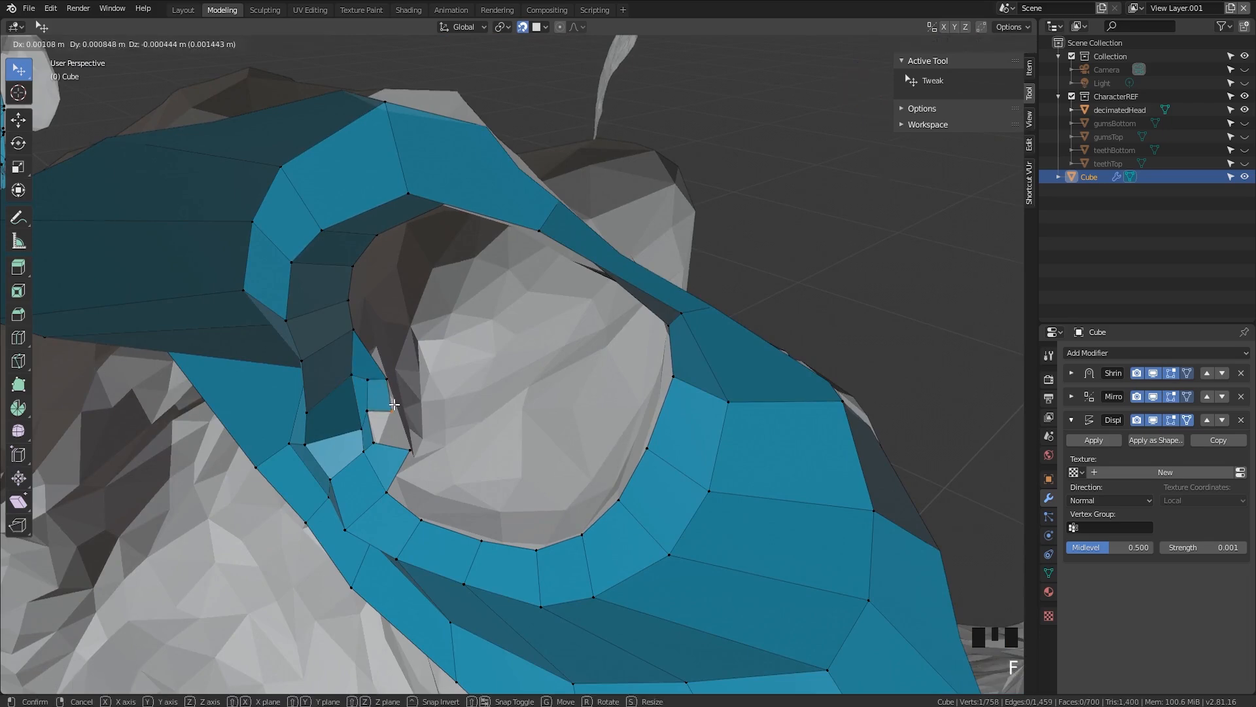
left_click(393, 403)
Close the remaining gap in the tear-duct strip and shift its vertices to fit the sculpted inner corner
key("2")
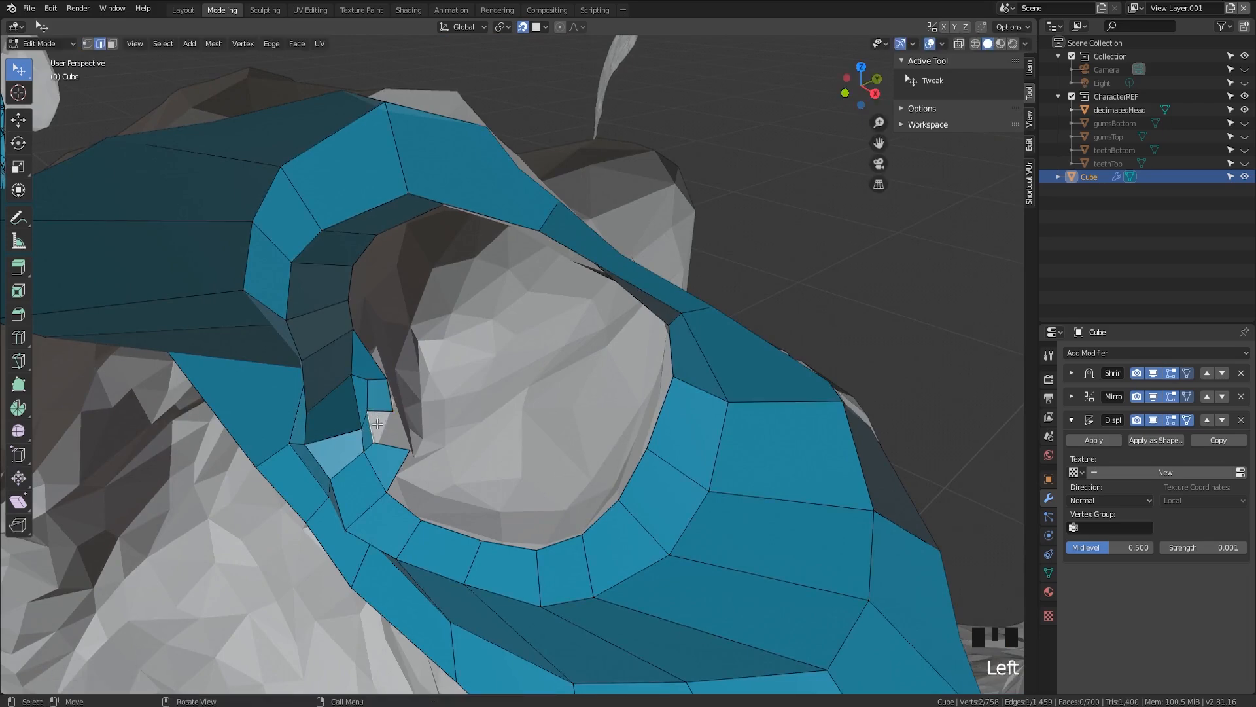
middle_click_drag(378, 424, 296, 458)
left_click_drag(296, 458, 294, 451)
middle_click_drag(294, 451, 332, 401)
left_click_drag(331, 401, 282, 397)
middle_click_drag(285, 397, 324, 411)
Delete the two faces at the upper and lower ends of the tear-duct strip
key("x")
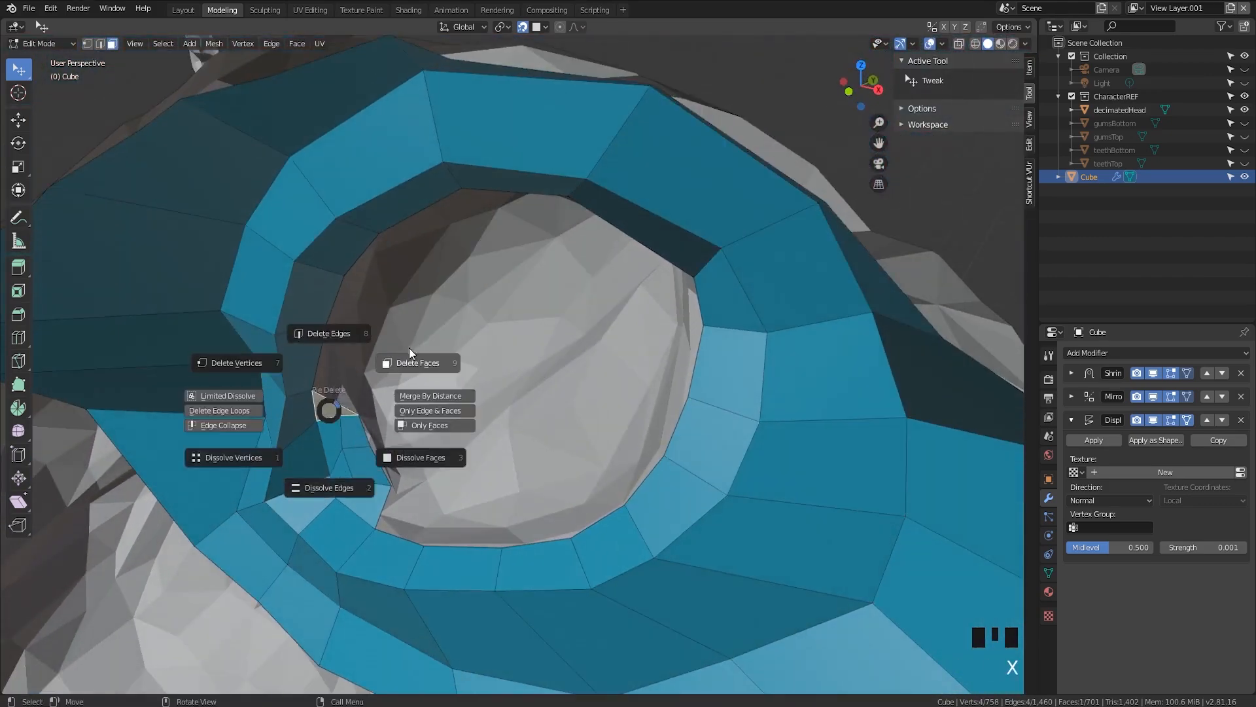
left_click(410, 352)
middle_click_drag(399, 380, 349, 538)
left_click(349, 537)
key("x")
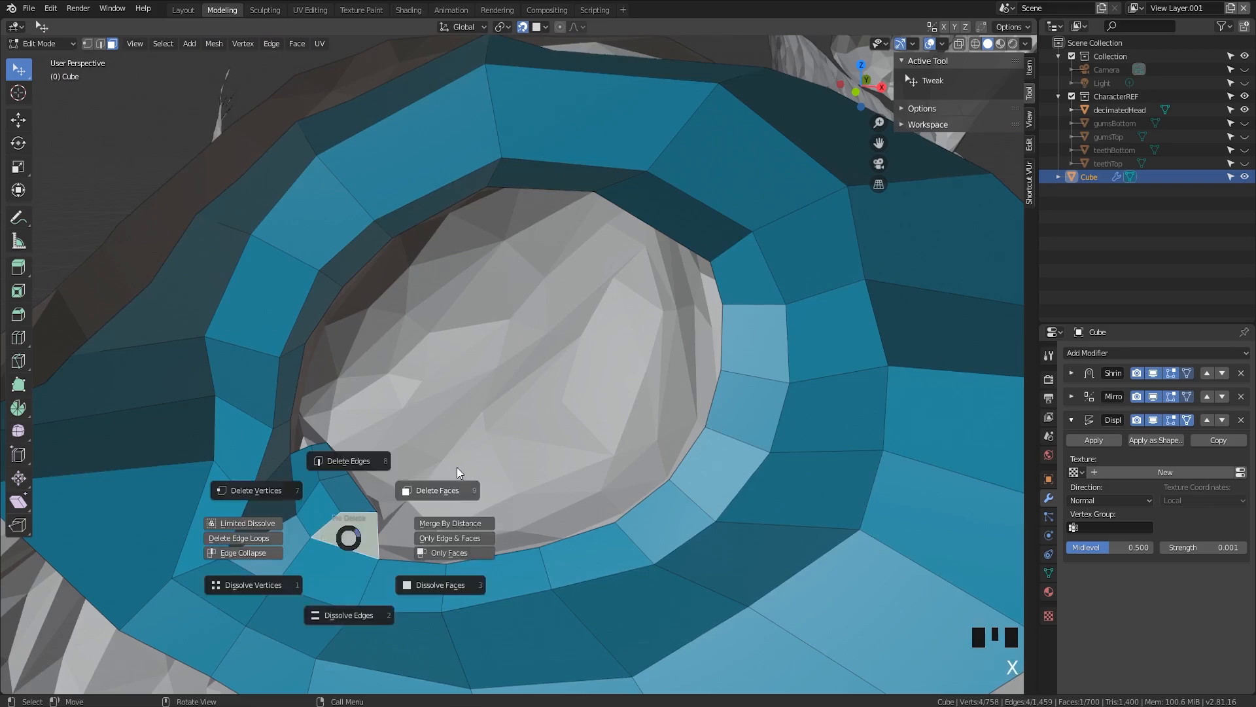
left_click(456, 467)
Adjust the tear duct's free vertex and extrude the strip's open edge toward the eye opening
middle_click_drag(458, 468, 347, 494)
key("1")
left_click_drag(348, 491, 374, 478)
middle_click_drag(369, 477, 400, 523)
scroll(319, 443, "up", 2)
key("ctrl+z")
key("e")
left_click(513, 472)
Reposition the vertices of the extruded tear-duct faces against the sculpted inner corner
left_click_drag(362, 531, 387, 536)
middle_click_drag(388, 536, 444, 352)
left_click_drag(437, 345, 466, 318)
middle_click_drag(465, 319, 413, 394)
Select the eyelid's inner rim edges without the tear-duct edges and extrude them into the eye opening
scroll(393, 389, "down", 2)
key("2")
left_click(430, 373, "alt")
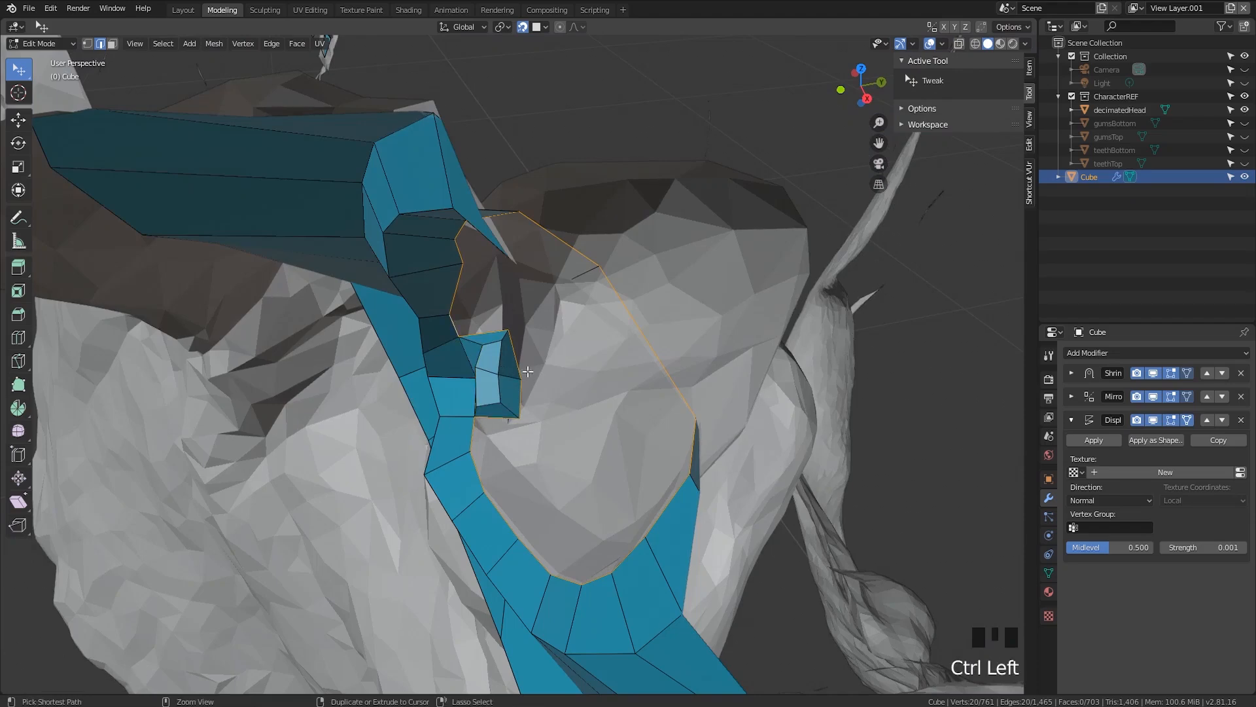
left_click(520, 397, "ctrl")
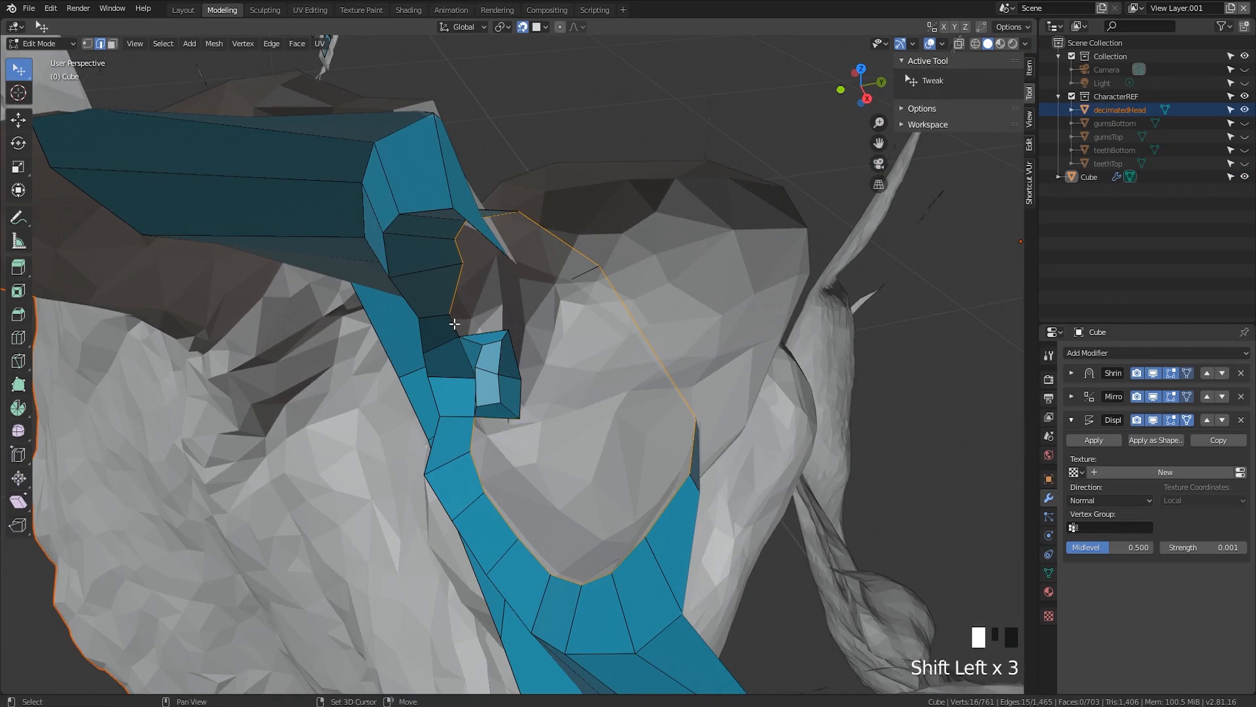
middle_click_drag(455, 324, 499, 354)
key("e")
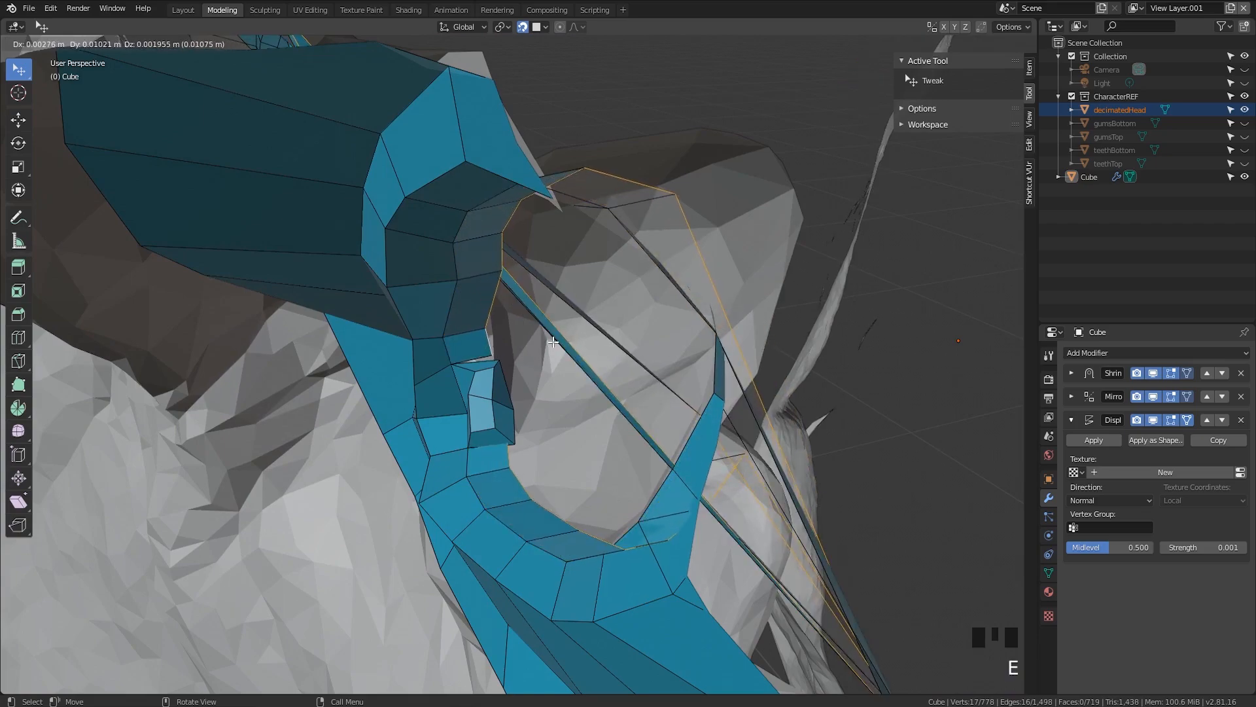
left_click(553, 342)
Select the four stretched faces crossing the eye opening and delete them
middle_click_drag(553, 341, 510, 410)
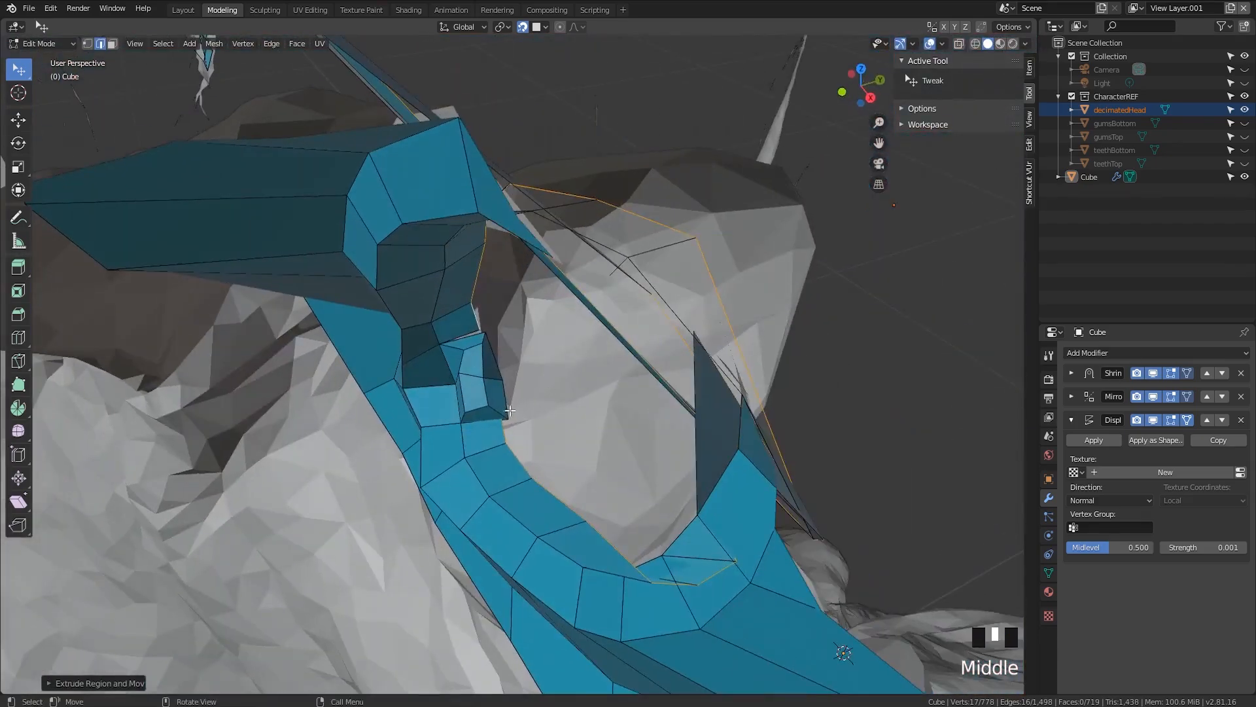
key("1")
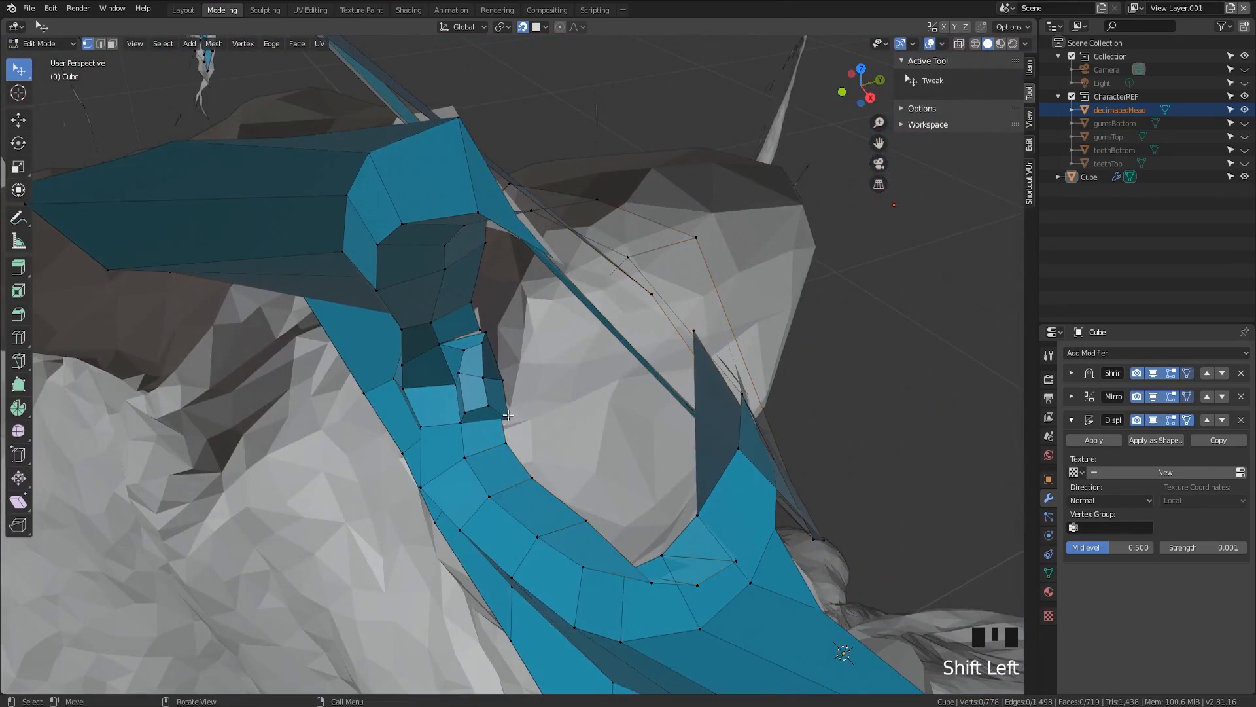
scroll(507, 414, "up", 2)
scroll(508, 415, "down", 1)
middle_click_drag(507, 415, 598, 405)
middle_click_drag(625, 361, 654, 331)
key("3")
left_click_drag(653, 331, 683, 325)
key("ctrl+z")
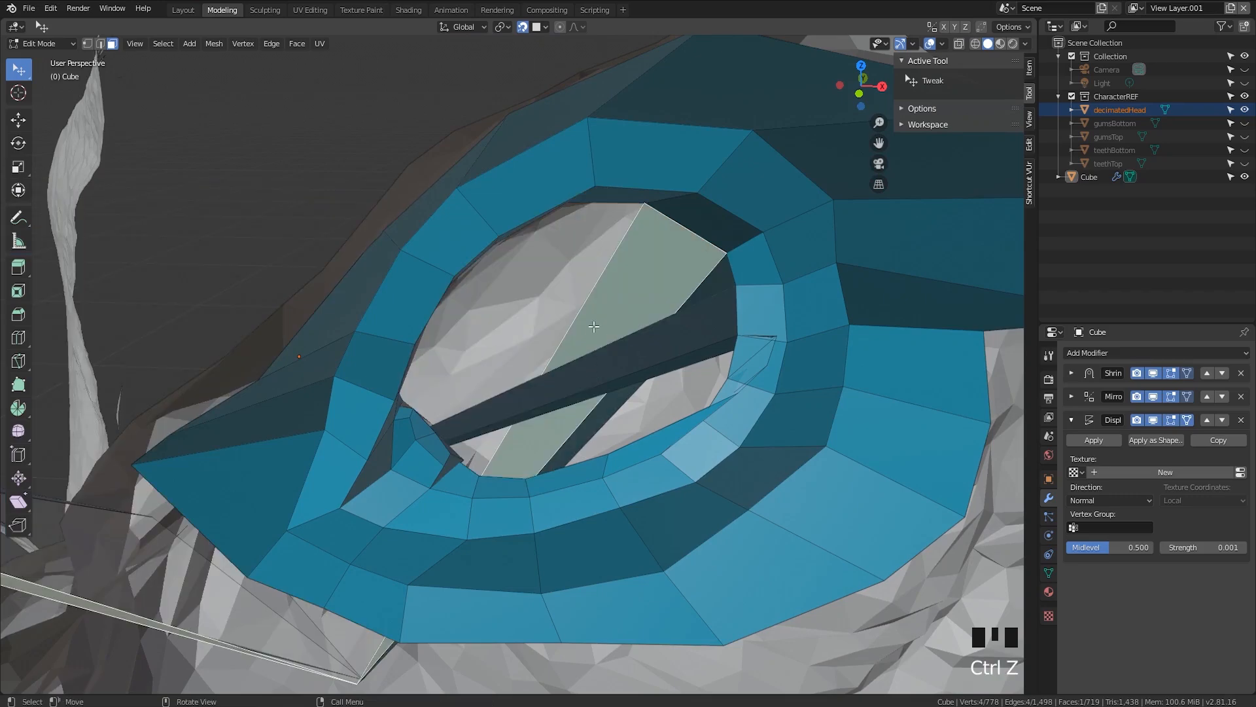
left_click(687, 312, "shift")
key("ctrl+z")
left_click(723, 282, "shift")
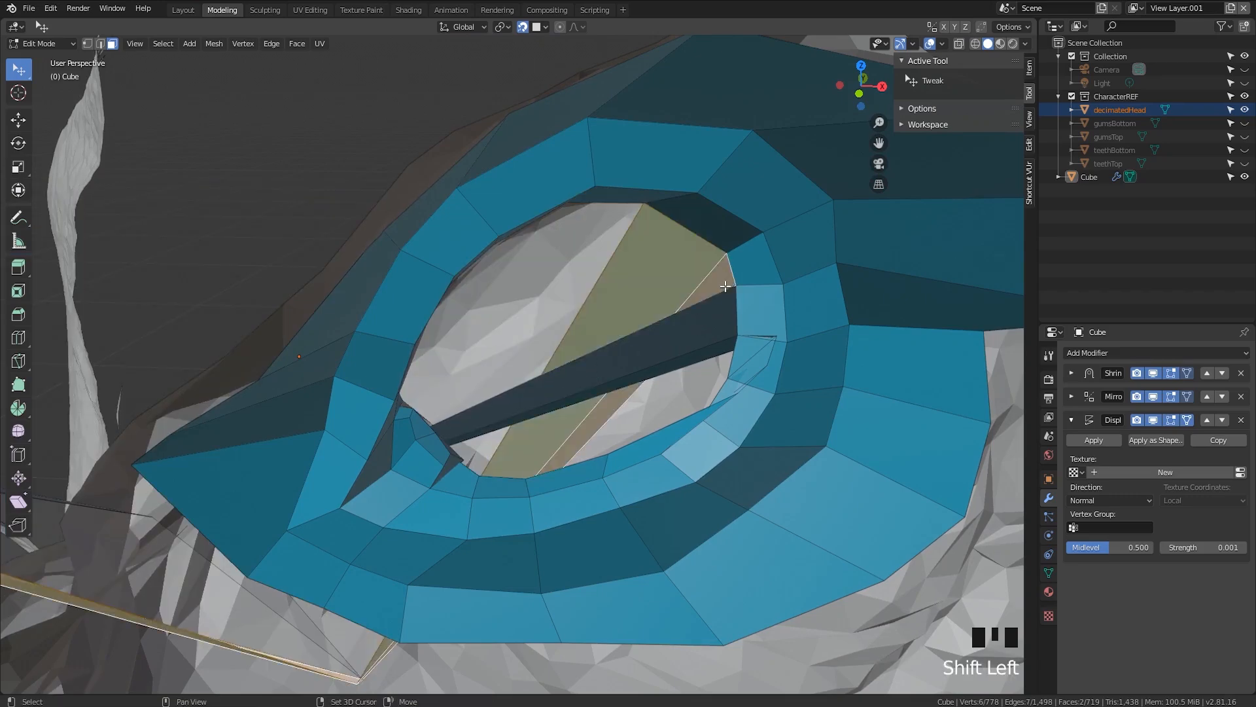
left_click(656, 370, "shift")
left_click(680, 368, "shift")
key("x")
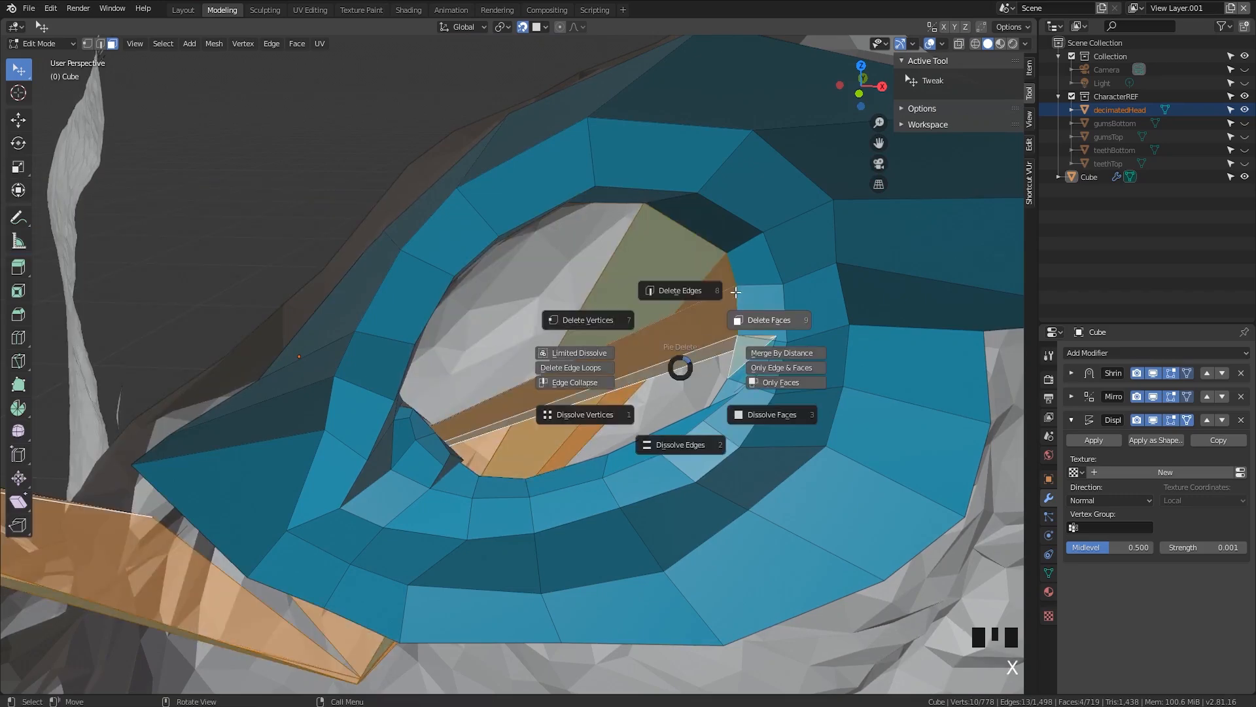
left_click(762, 321)
Pull the misplaced vertices of the new innermost ring back to the lid rim around the outer eye corner
middle_click_drag(749, 333, 720, 332)
left_click_drag(726, 327, 637, 401)
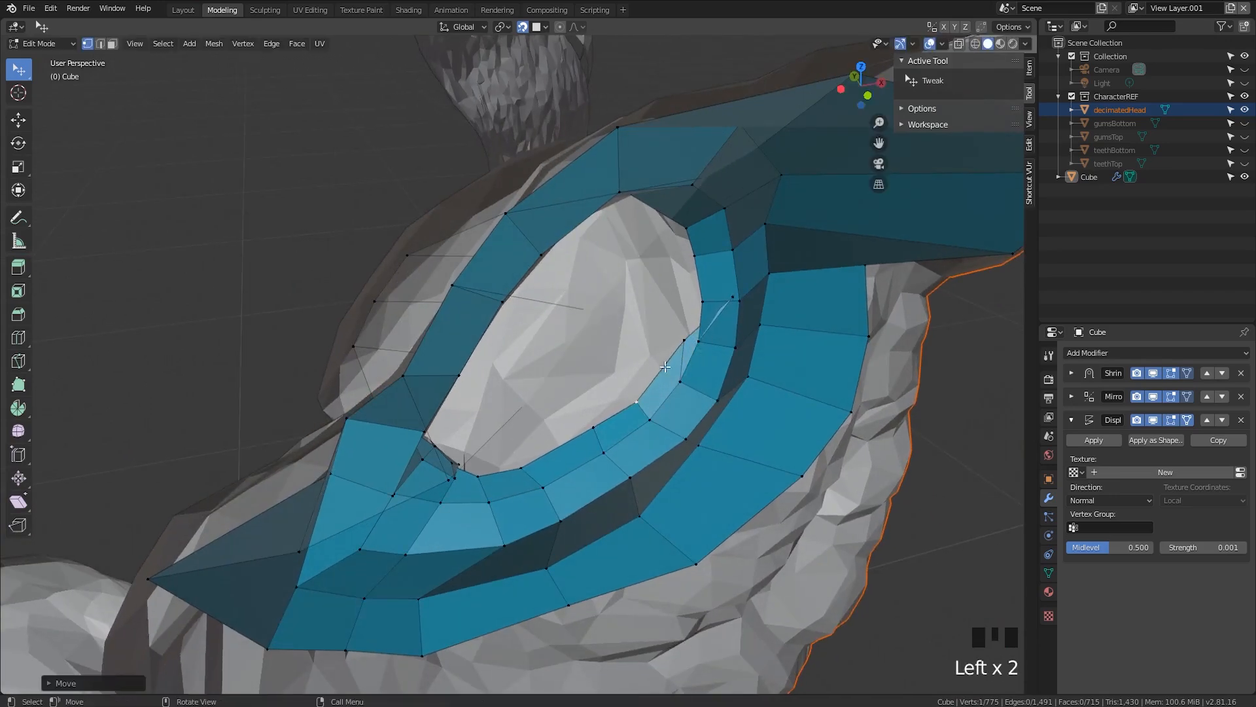
left_click_drag(680, 342, 671, 363)
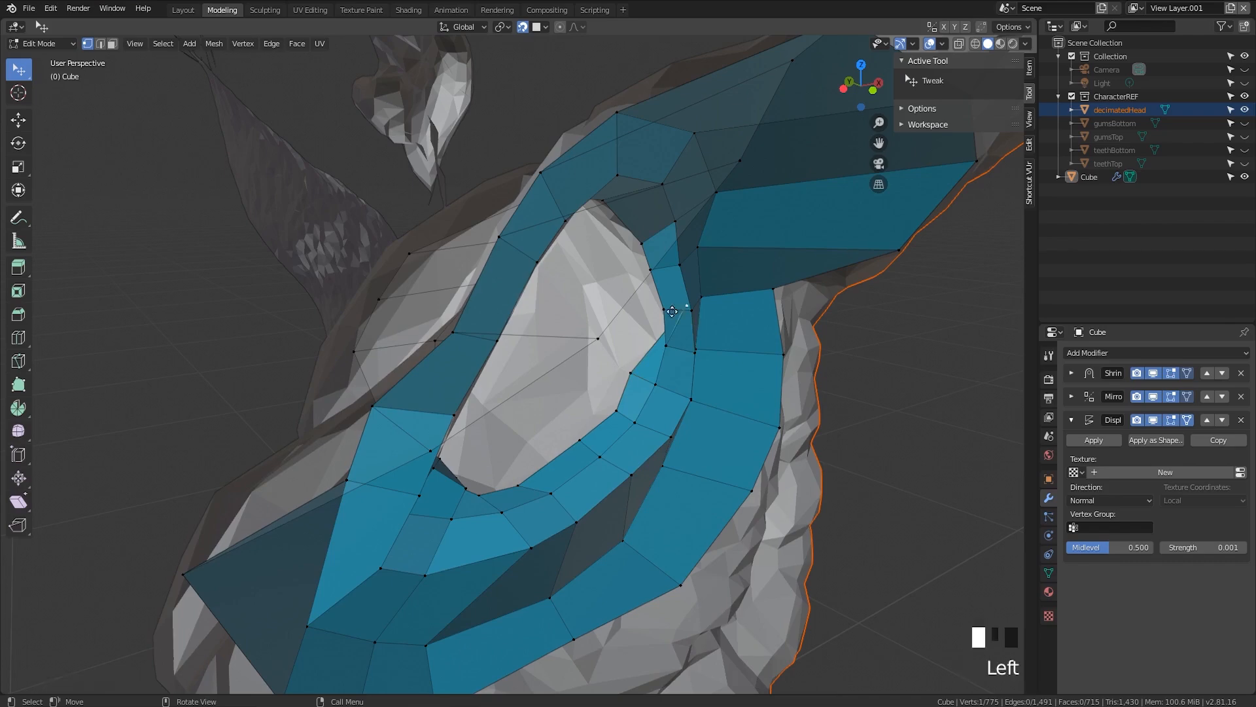
left_click_drag(672, 311, 661, 319)
middle_click_drag(614, 312, 570, 272)
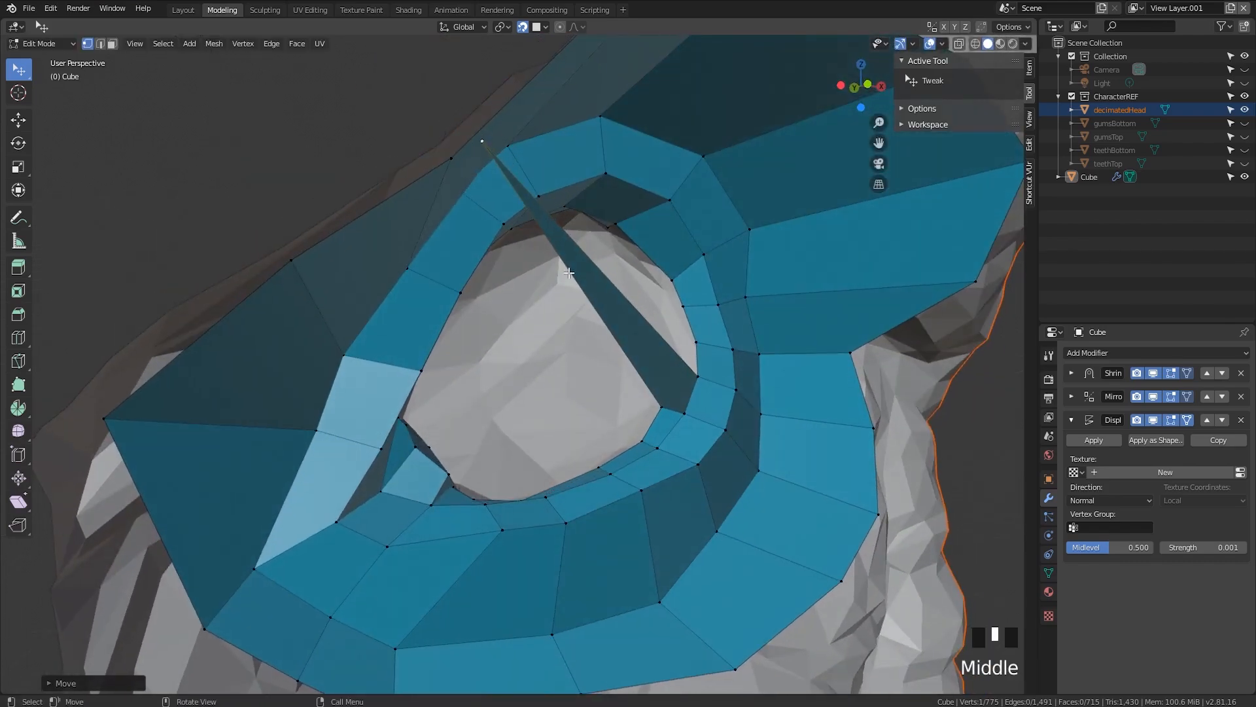
left_click_drag(482, 141, 677, 376)
Reposition the new ring's vertices along the underside of the upper eyelid
middle_click_drag(677, 376, 461, 322)
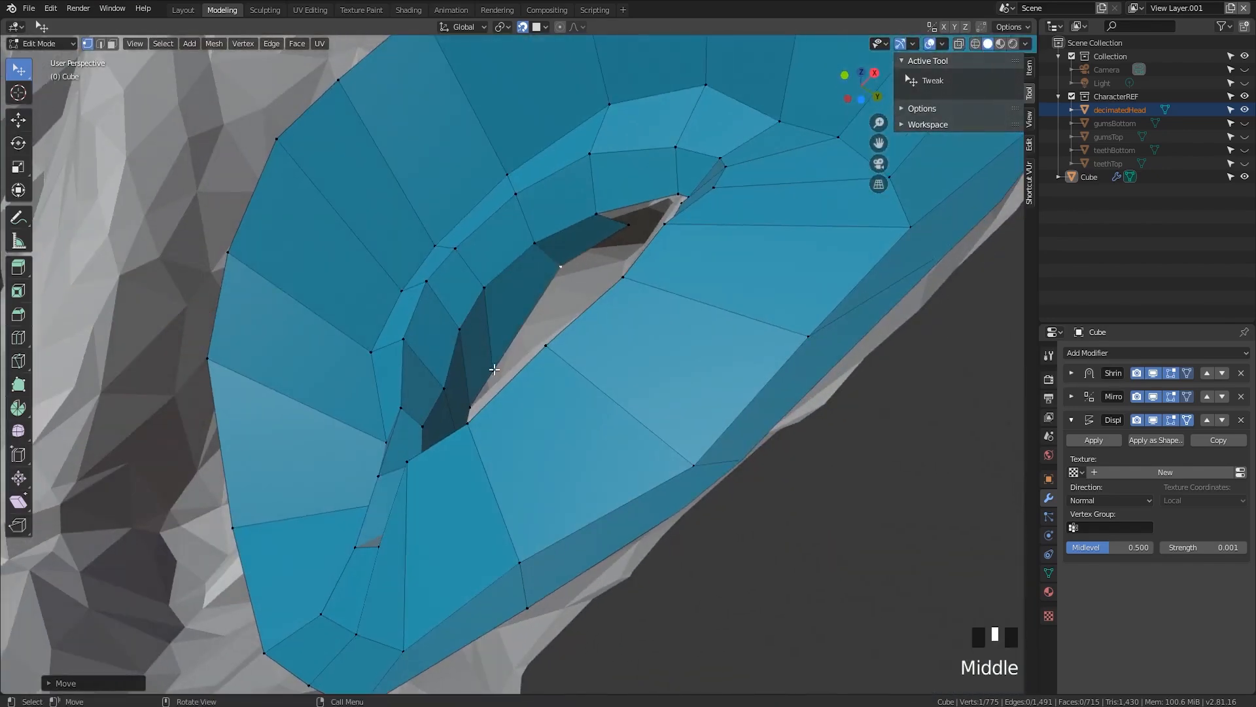
left_click_drag(494, 370, 500, 299)
middle_click_drag(500, 299, 488, 356)
left_click_drag(506, 348, 501, 308)
middle_click_drag(501, 308, 499, 375)
left_click_drag(497, 373, 483, 358)
Adjust the ring's free end vertices on either side of the gap at the outer eye corner
middle_click_drag(483, 359, 579, 400)
scroll(484, 414, "up", 2)
left_click_drag(536, 432, 515, 443)
middle_click_drag(514, 443, 459, 240)
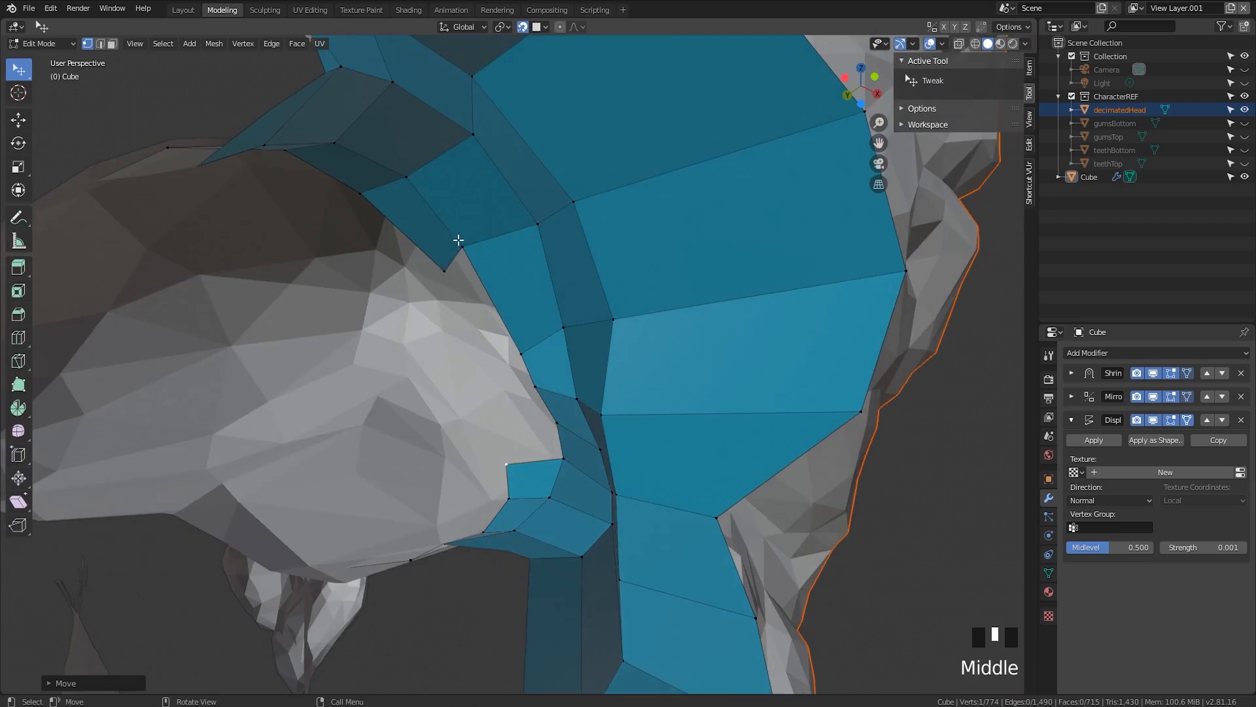
mouse_move(464, 243)
left_mouse_down()
mouse_move(463, 281)
mouse_move(462, 256)
left_mouse_up()
Leave mesh editing, make the Cube retopology mesh the active object and reopen it in Edit Mode
key("Tab")
left_click(534, 300)
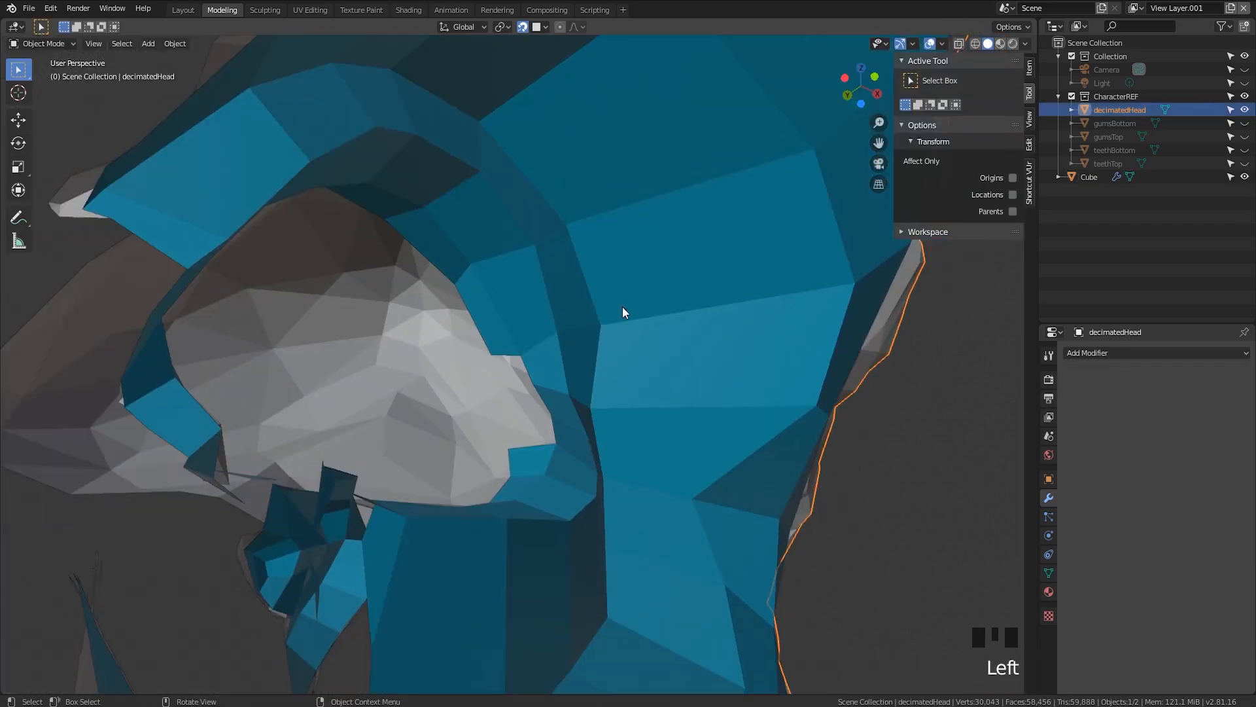
key("Tab")
middle_click_drag(598, 327, 578, 371)
key("Tab")
scroll(778, 348, "down", 3)
left_click(650, 348)
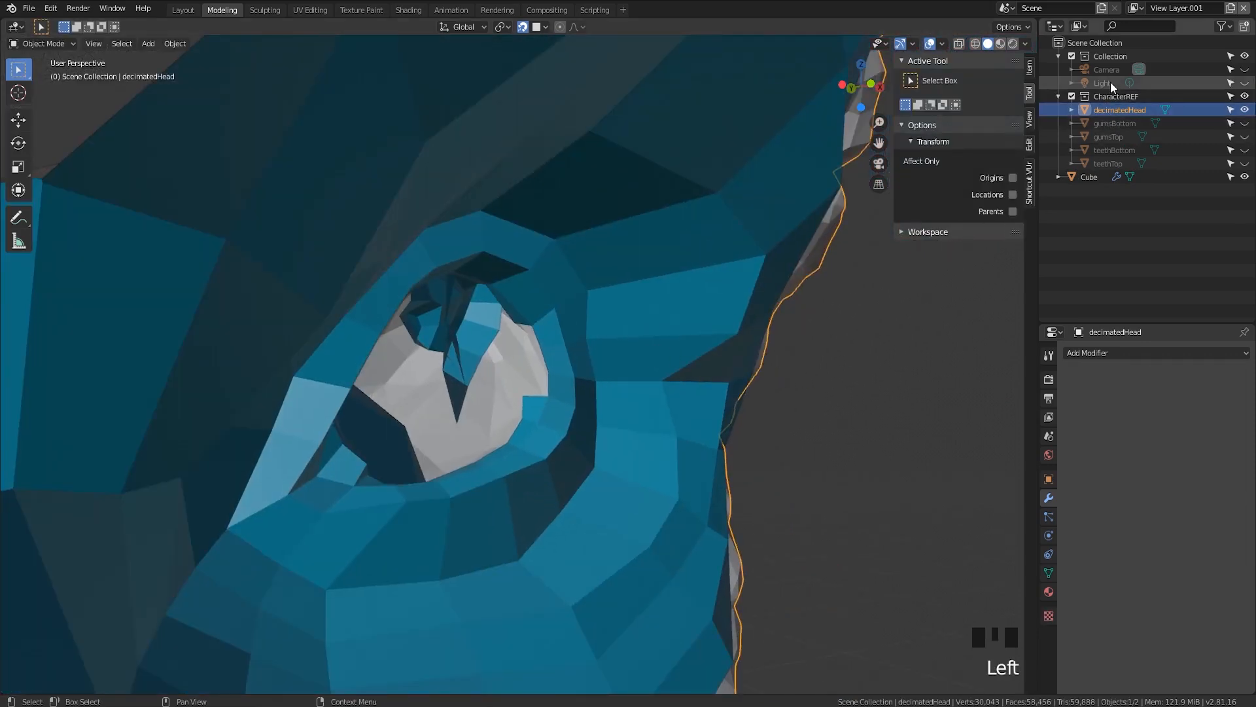
left_click(1089, 177)
middle_click_drag(630, 317, 556, 353)
key("Tab")
scroll(565, 351, "up", 3)
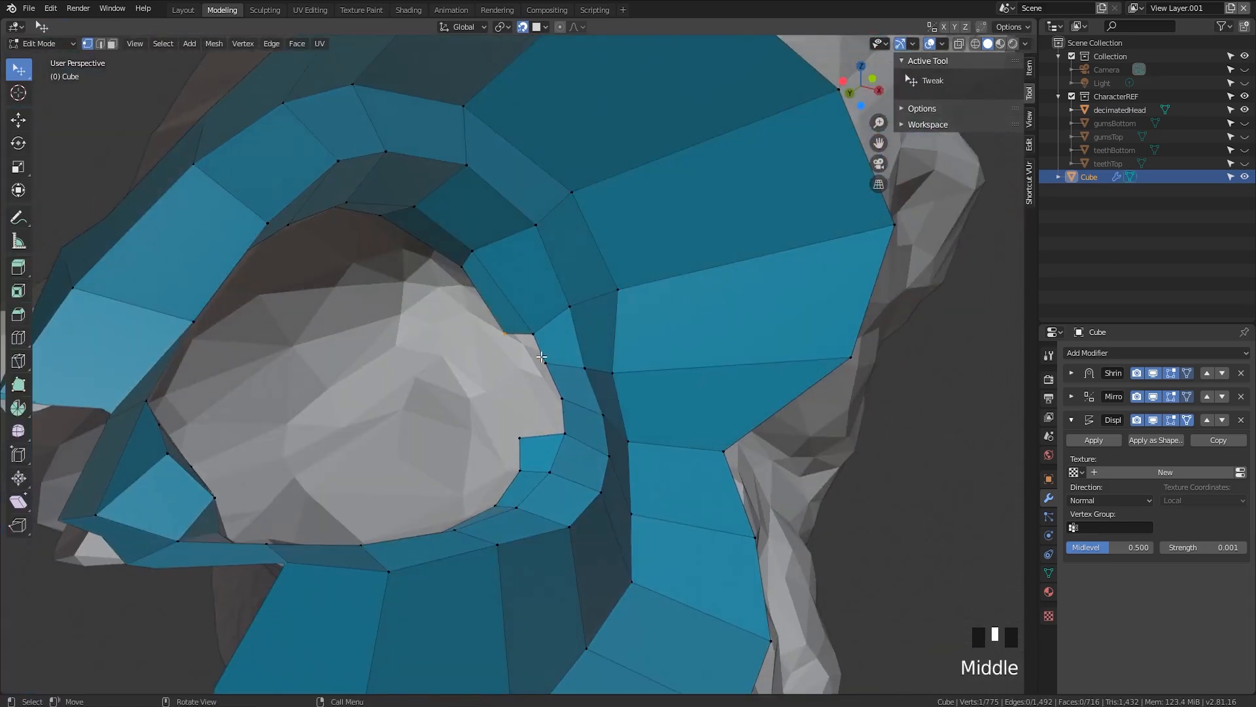
Fill the missing faces of the innermost ring one by one to close the gap at the outer eye corner
key("g")
left_click(536, 361)
key("f")
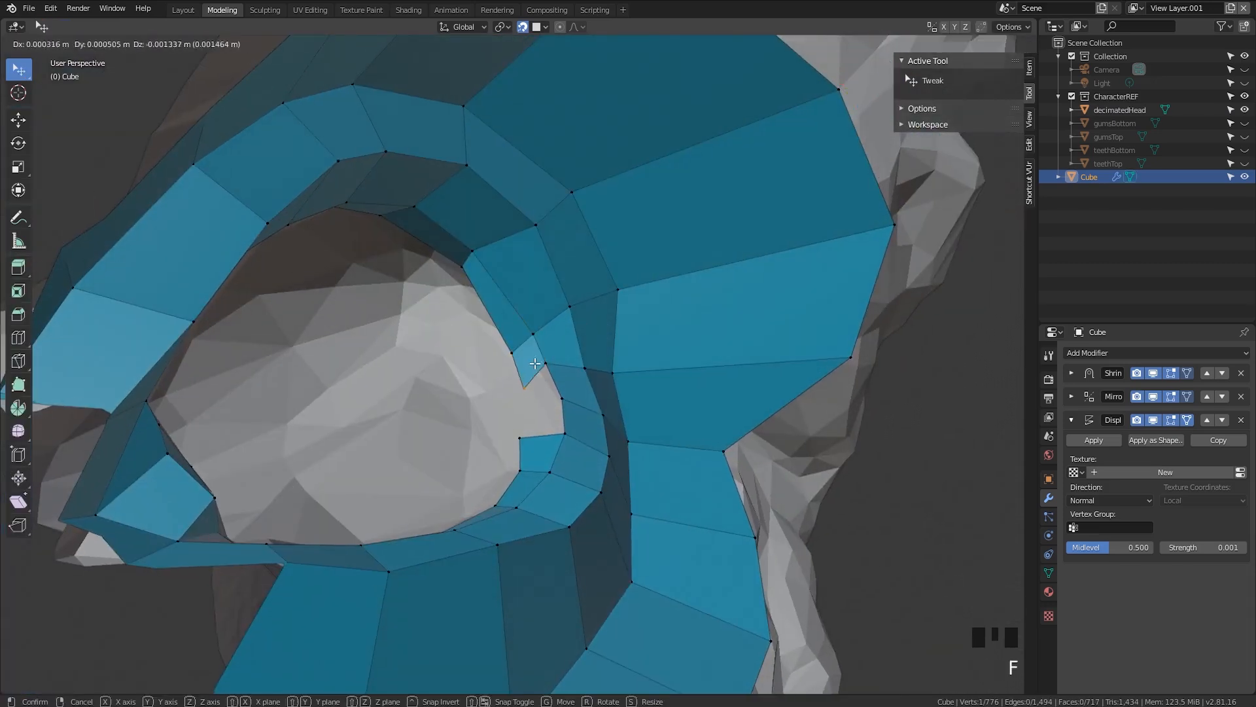
left_click(534, 352)
key("f")
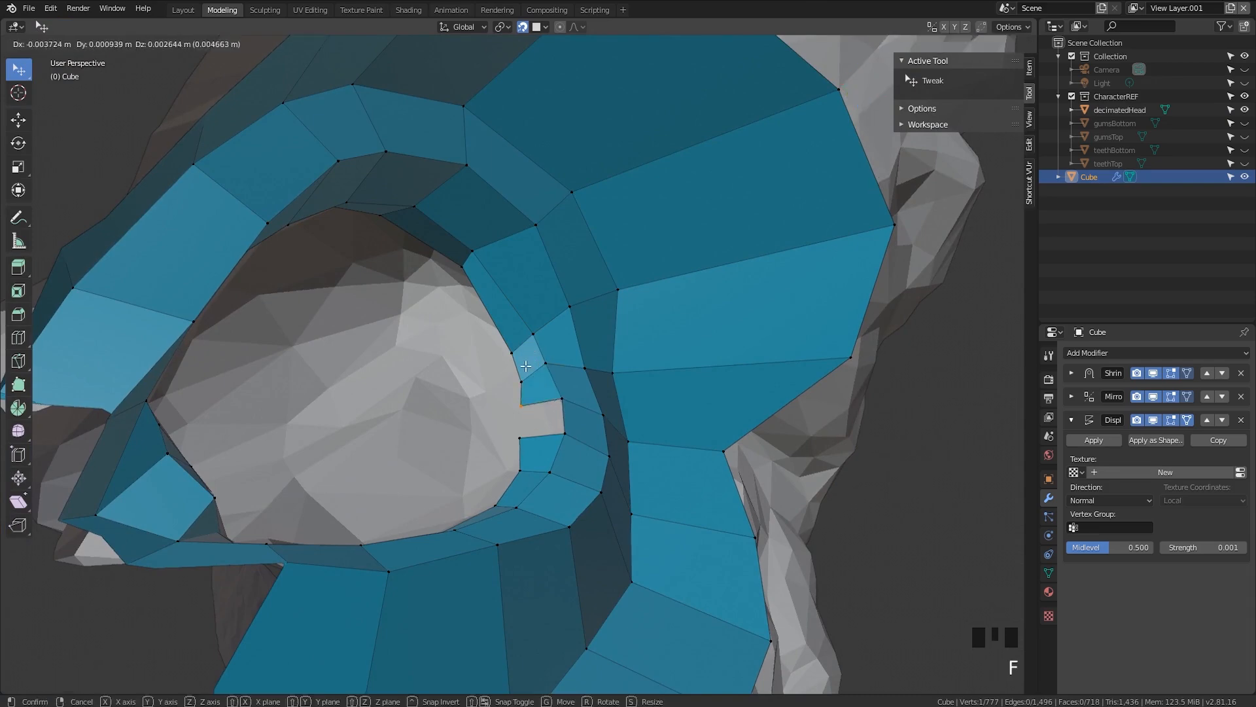
left_click(526, 366)
key("2")
middle_click_drag(563, 409, 501, 333)
Nudge a vertex of the inner ring on the underside of the upper eyelid to even out its faces
key("1")
left_click_drag(517, 335, 524, 336)
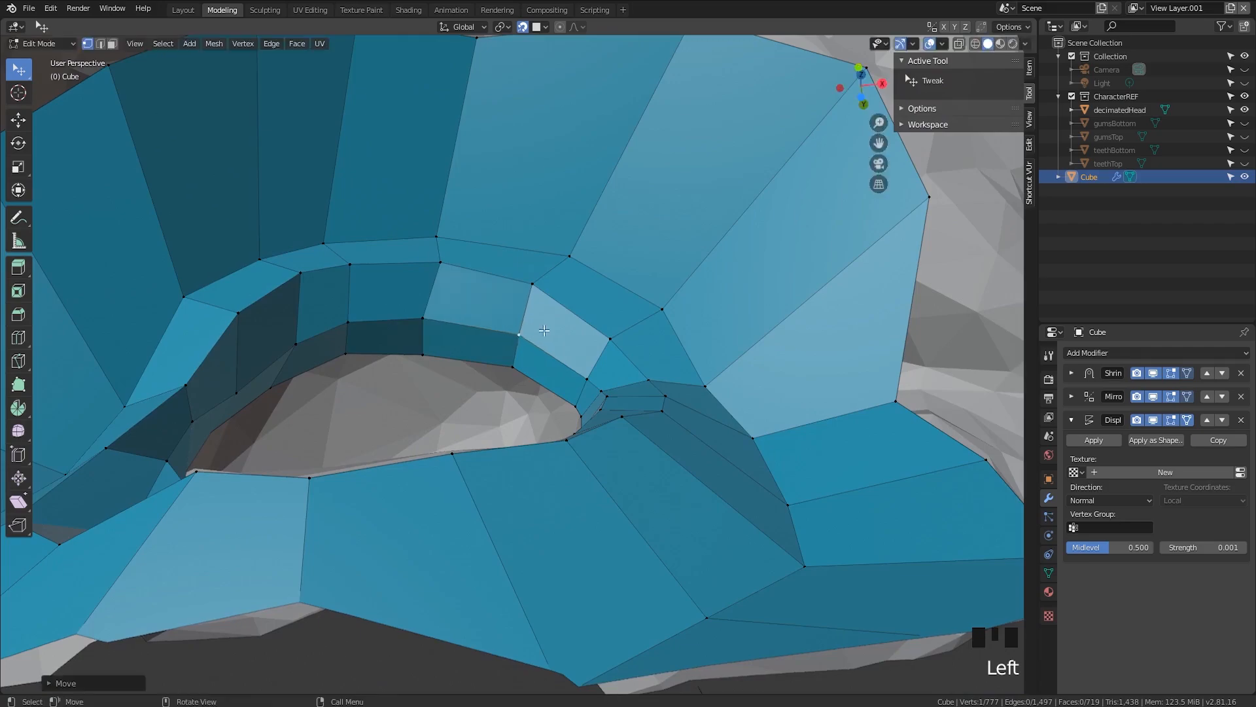
middle_click_drag(524, 336, 363, 487)
left_click(501, 437)
scroll(366, 484, "up", 2)
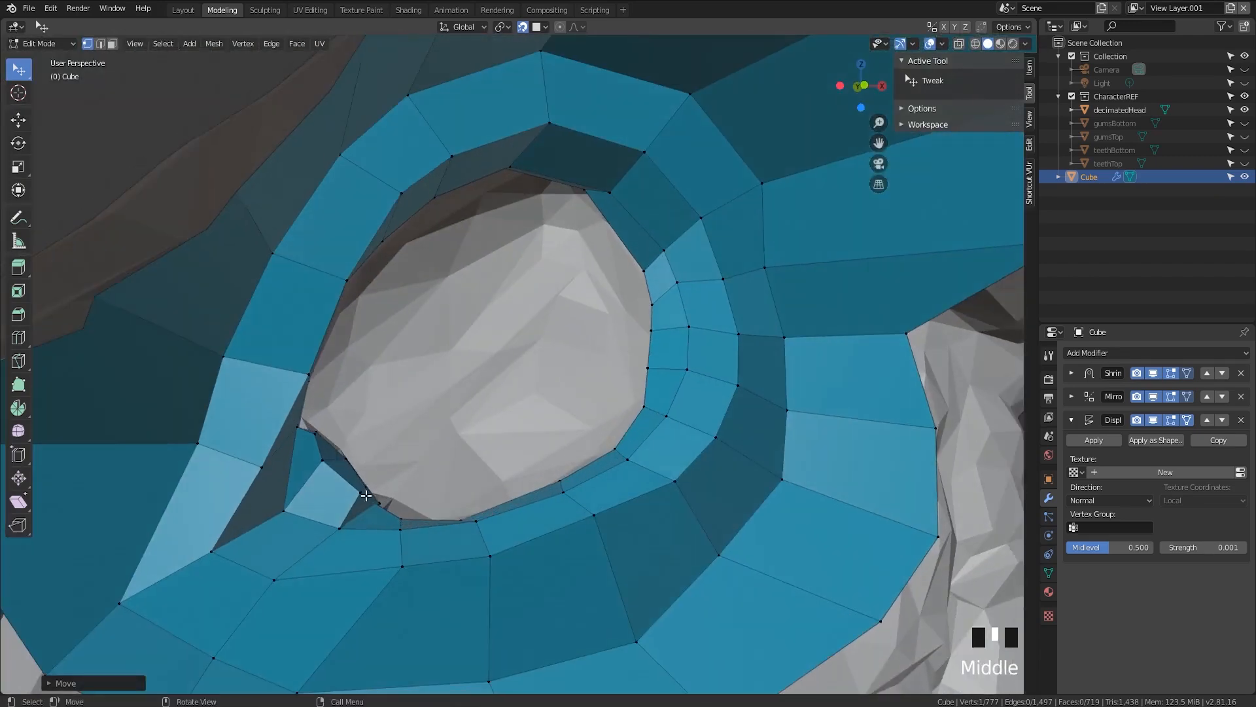
Move the tear duct's lower vertices toward the lid rim and merge the end vertex with its neighbour
mouse_move(363, 487)
left_mouse_down()
mouse_move(351, 495)
mouse_move(349, 484)
left_mouse_up()
middle_click_drag(350, 488, 512, 440)
scroll(517, 399, "up", 2)
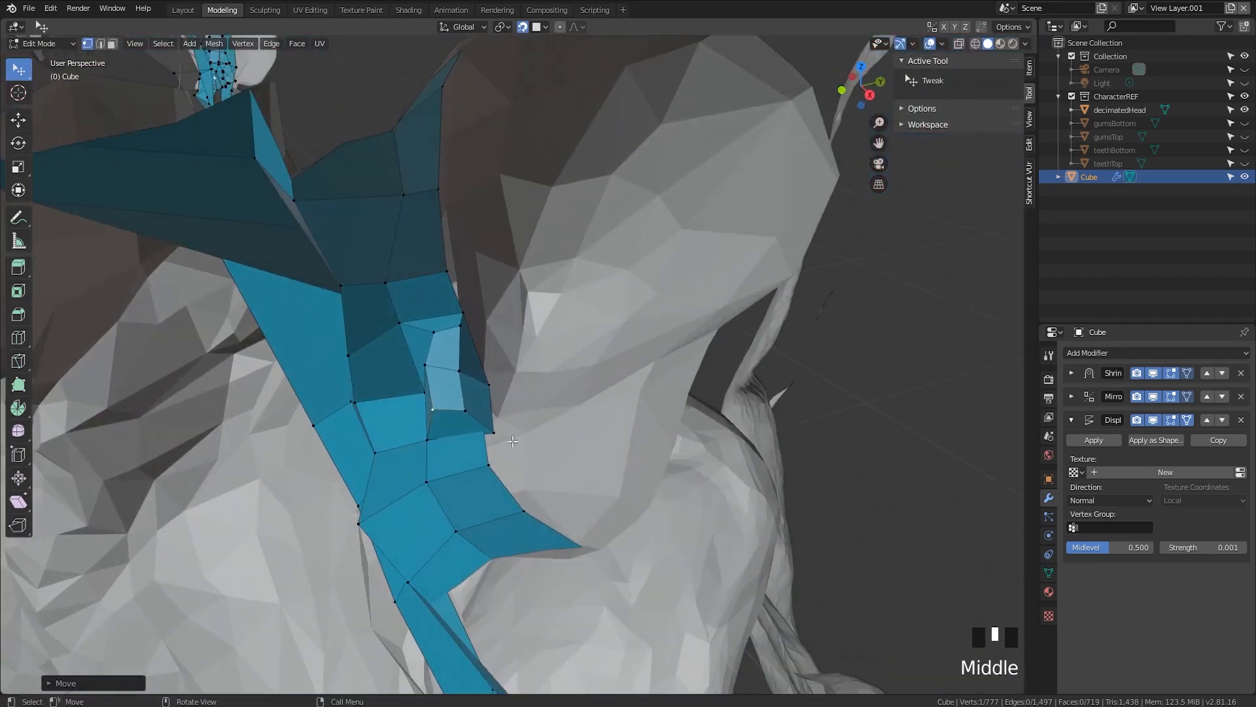
mouse_move(496, 432)
left_mouse_down()
mouse_move(490, 411)
mouse_move(481, 418)
left_mouse_up()
left_click(483, 427, "shift")
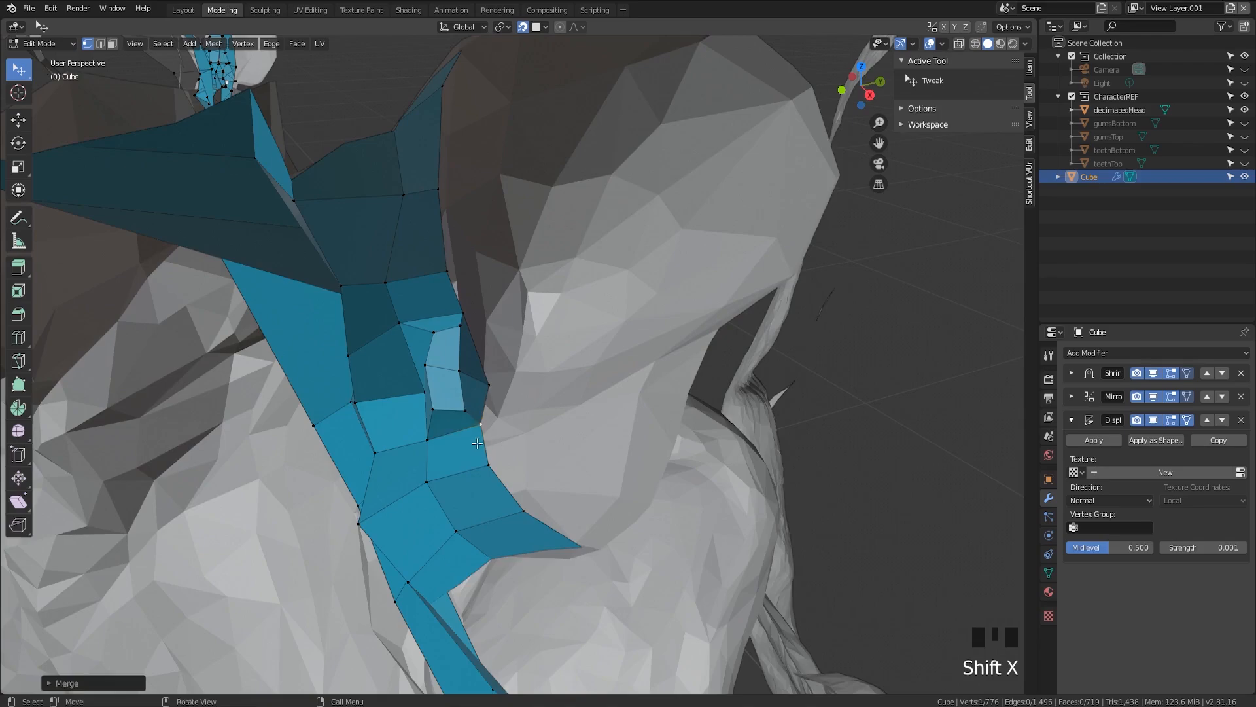
middle_click_drag(478, 443, 527, 367)
scroll(528, 367, "down", 3)
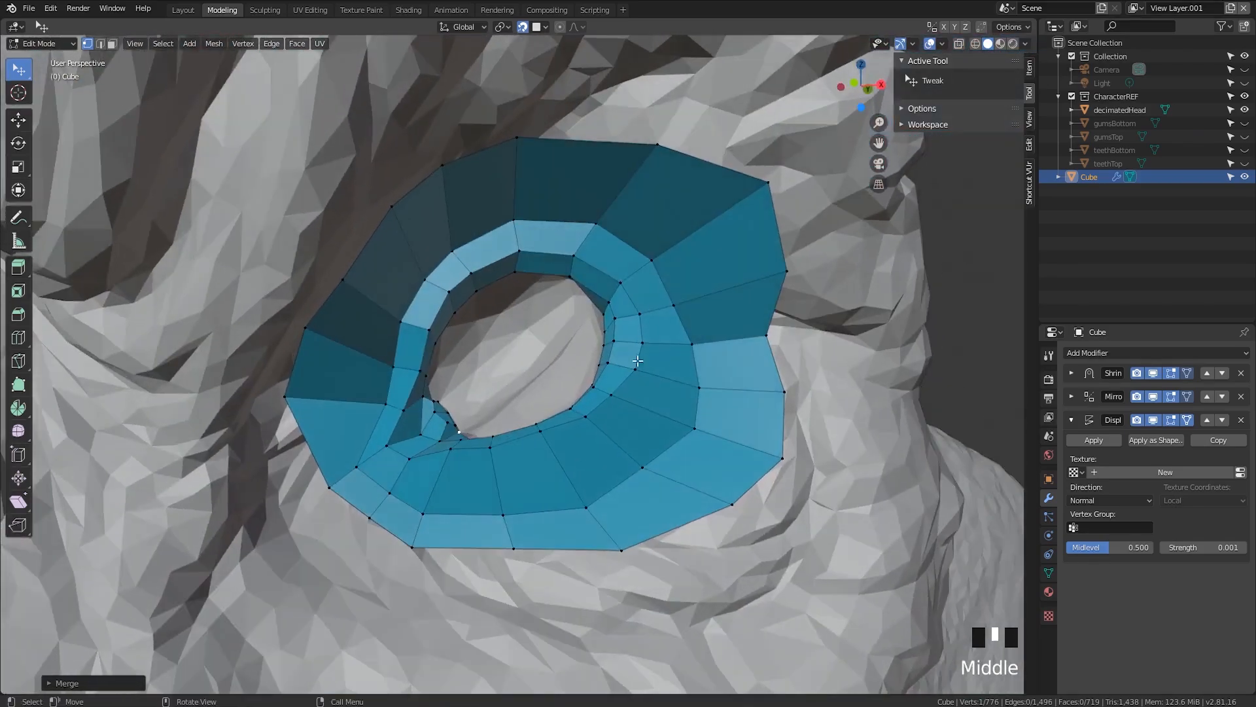
Insert an edge loop around the eye opening between the lid rim and the outer crease, slid about -0.72 toward the rim
middle_click_drag(646, 338, 640, 382)
left_click(456, 428)
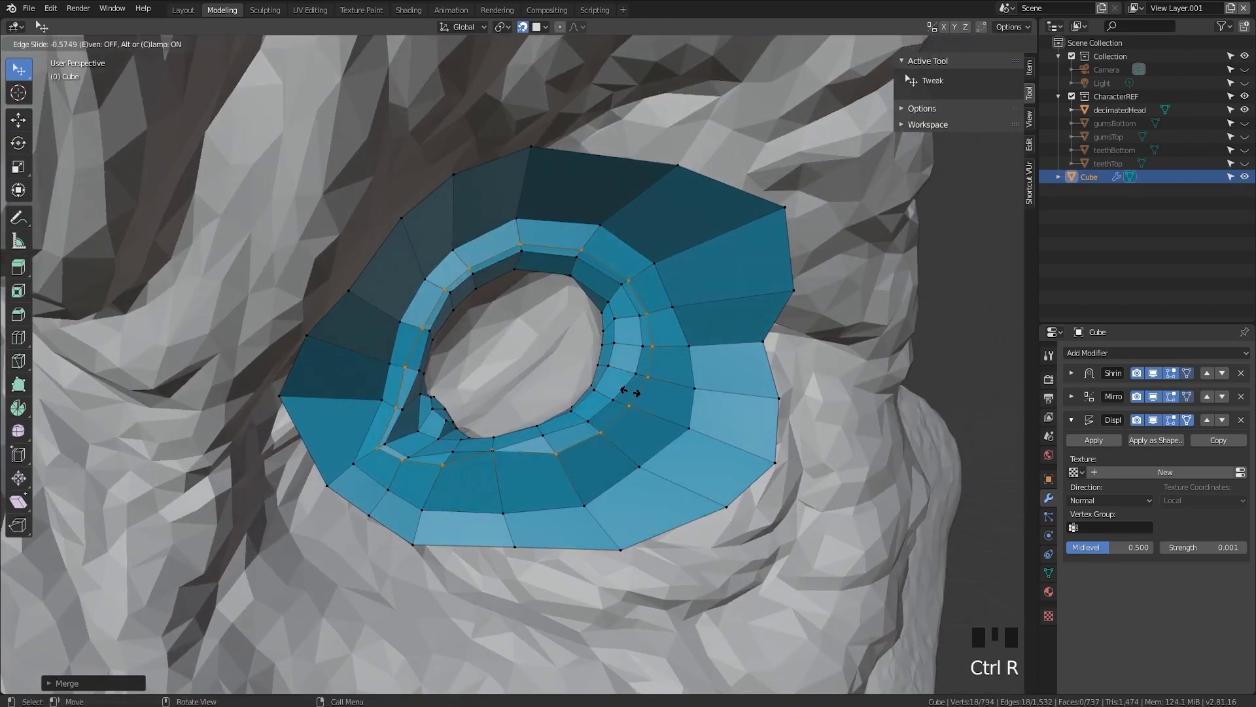
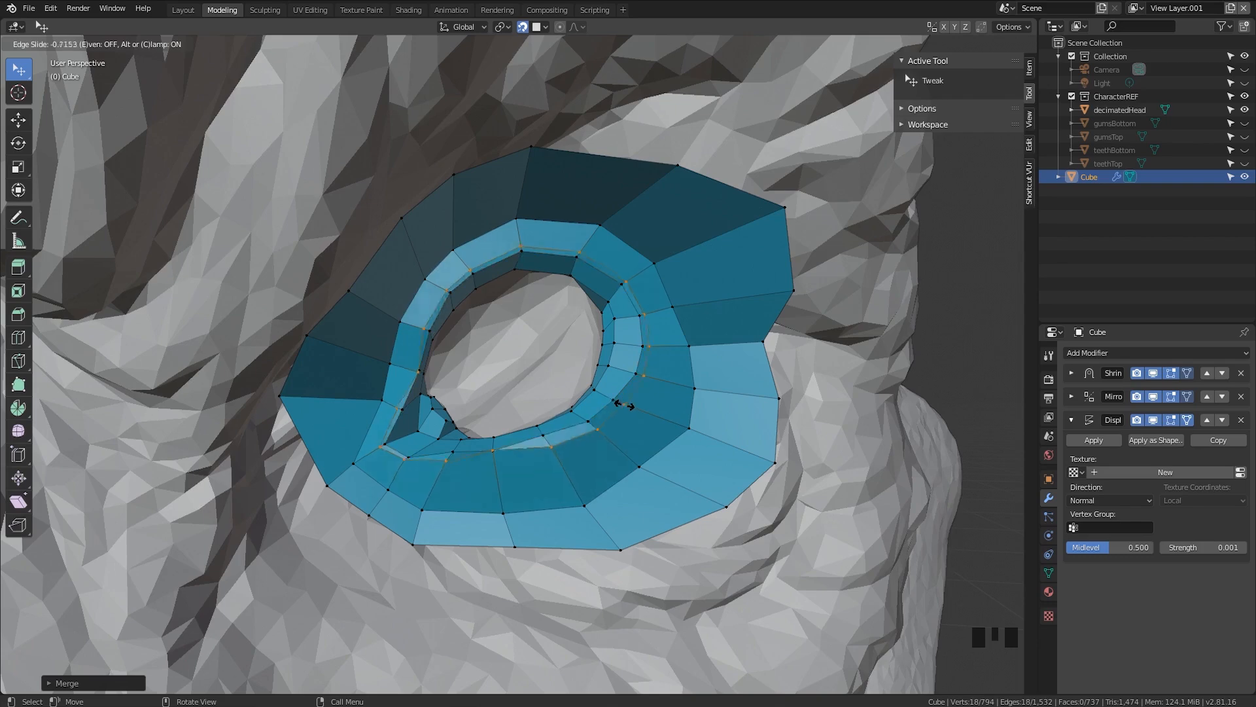
left_click(626, 406)
Nudge the new loop's vertices along the middle of the lower eyelid closer to the lid rim
middle_click_drag(626, 407, 529, 491)
scroll(529, 491, "up", 3)
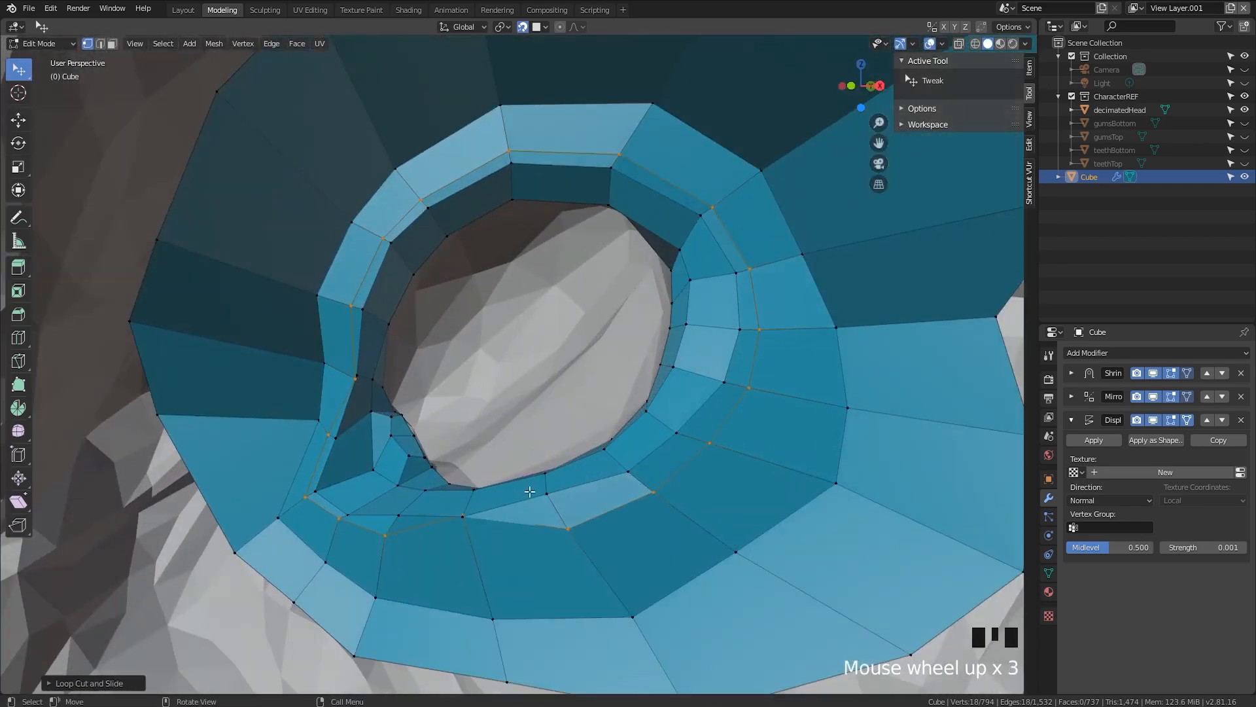
mouse_move(459, 513)
left_mouse_down()
mouse_move(462, 531)
mouse_move(456, 505)
left_mouse_up()
mouse_move(570, 527)
left_mouse_down()
mouse_move(567, 511)
mouse_move(558, 519)
left_mouse_up()
left_click_drag(655, 490, 649, 479)
Reposition the new loop's lower-lid vertices near the tear duct to even out the narrow faces
middle_click_drag(644, 482, 529, 524)
middle_click_drag(386, 570, 398, 536)
left_click_drag(405, 521, 394, 530)
middle_click_drag(394, 531, 427, 534)
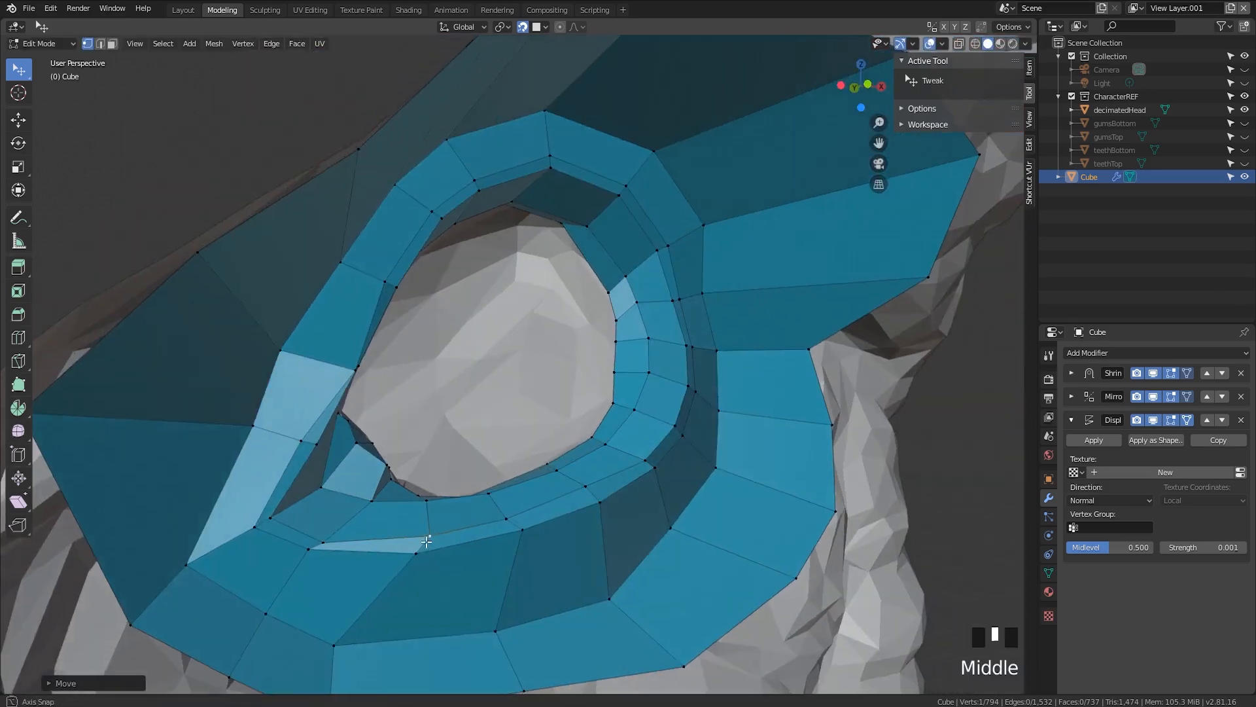
left_click_drag(414, 549, 424, 548)
middle_click_drag(361, 529, 309, 539)
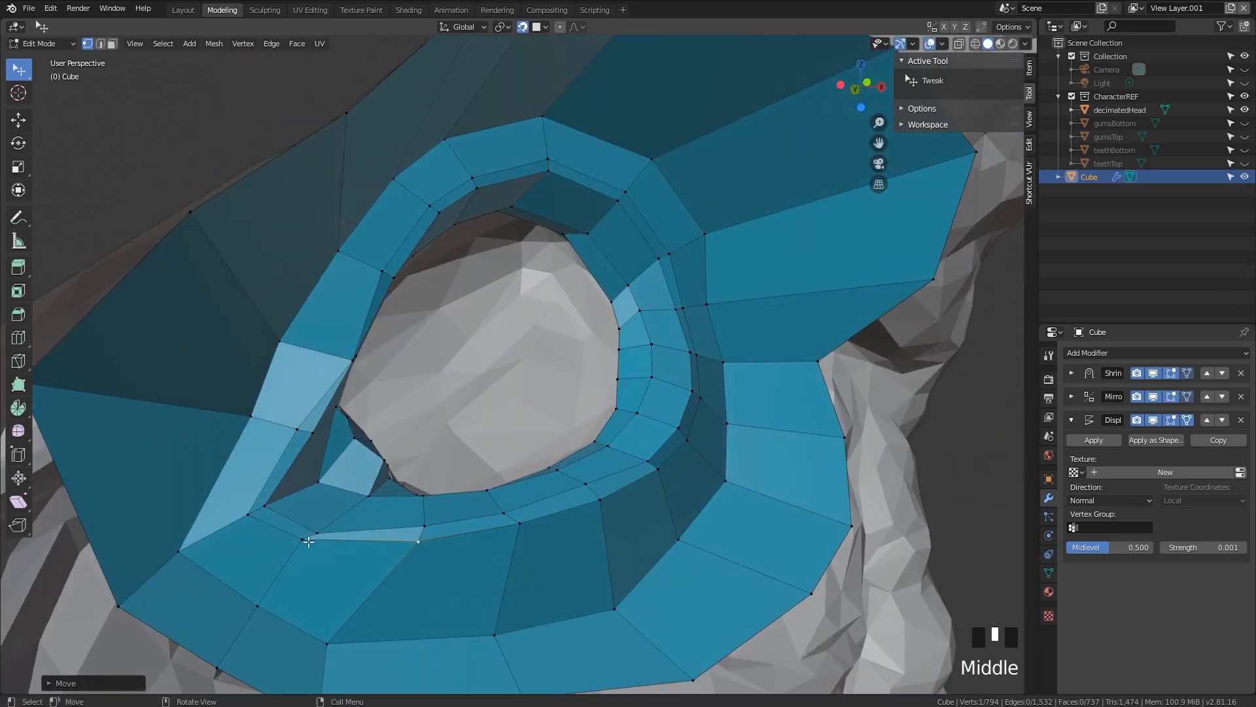
left_click_drag(309, 540, 299, 536)
middle_click_drag(299, 537, 273, 454)
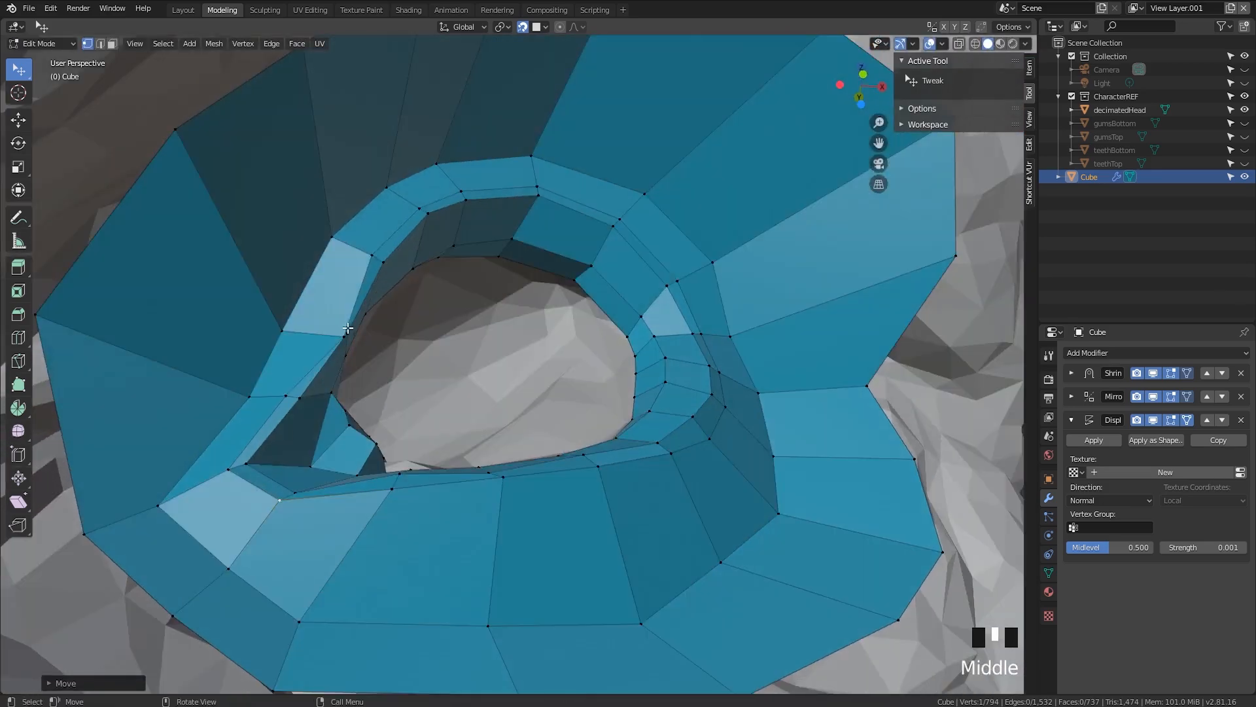
left_click_drag(348, 327, 338, 332)
key("ctrl+z")
middle_click_drag(338, 333, 265, 419)
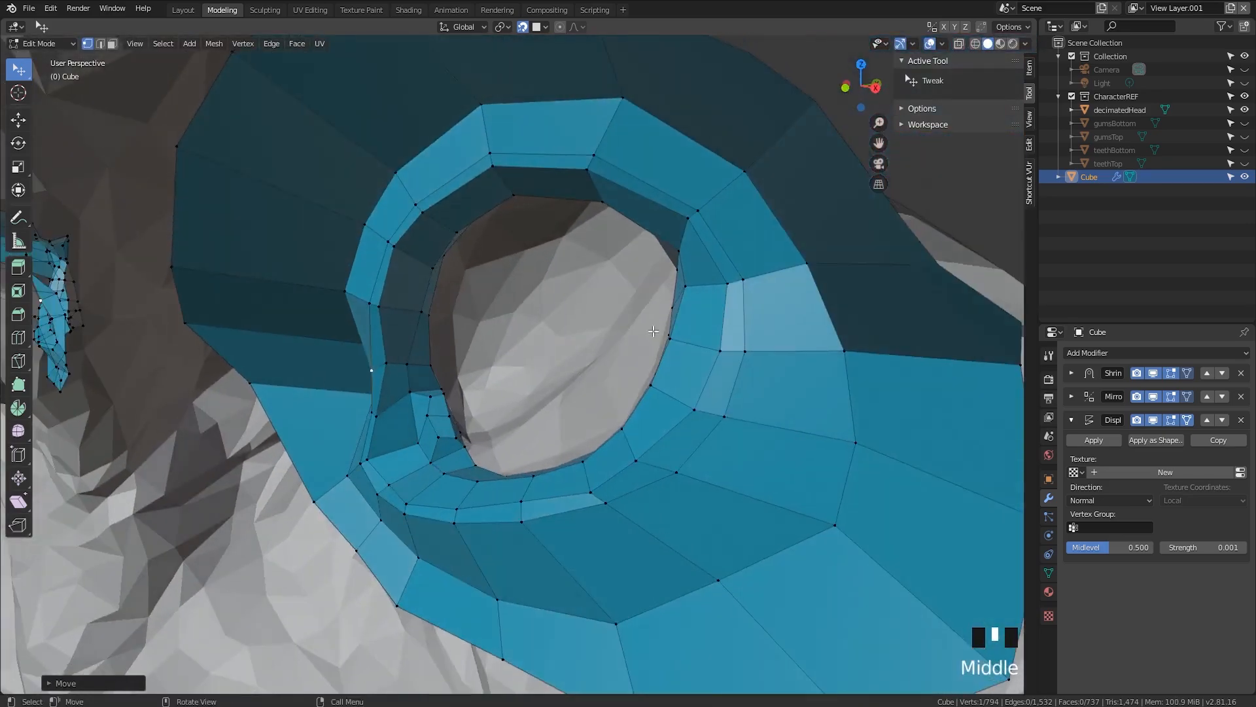
Move the new loop's vertices below the outer eye corner closer to the lid rim
scroll(614, 410, "down", 2)
middle_click_drag(678, 390, 611, 358)
middle_click_drag(612, 358, 624, 398, "shift")
scroll(570, 397, "up", 2)
left_click_drag(653, 391, 645, 388)
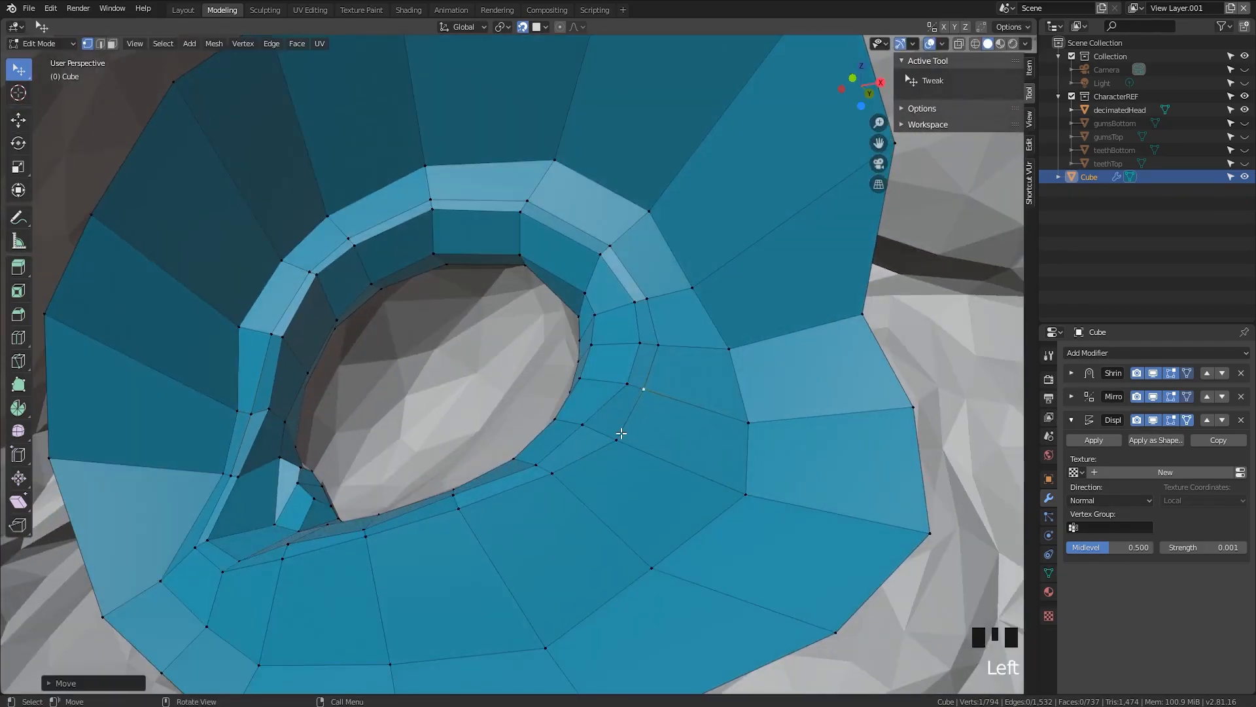
left_click_drag(617, 439, 602, 433)
Insert another edge loop around the eye in the wide band between the rim-side loop and the outer lid crease
middle_click_drag(602, 433, 470, 222)
scroll(632, 365, "down", 2)
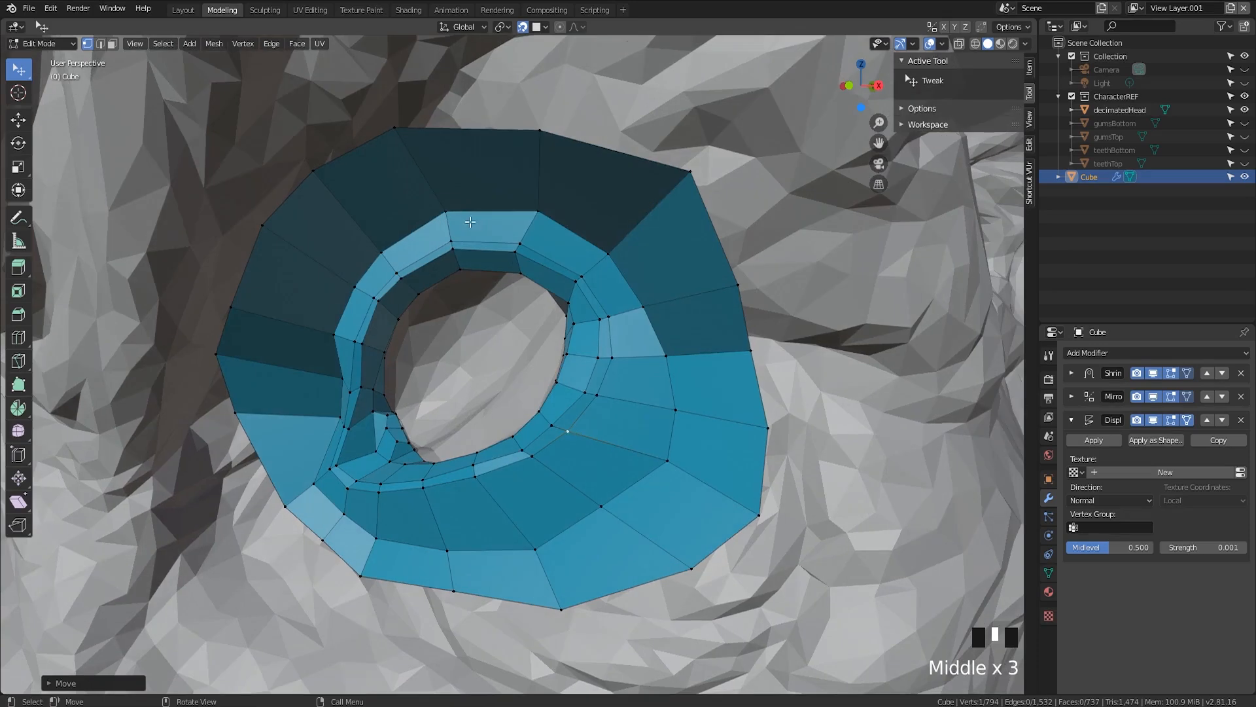
left_click(462, 229)
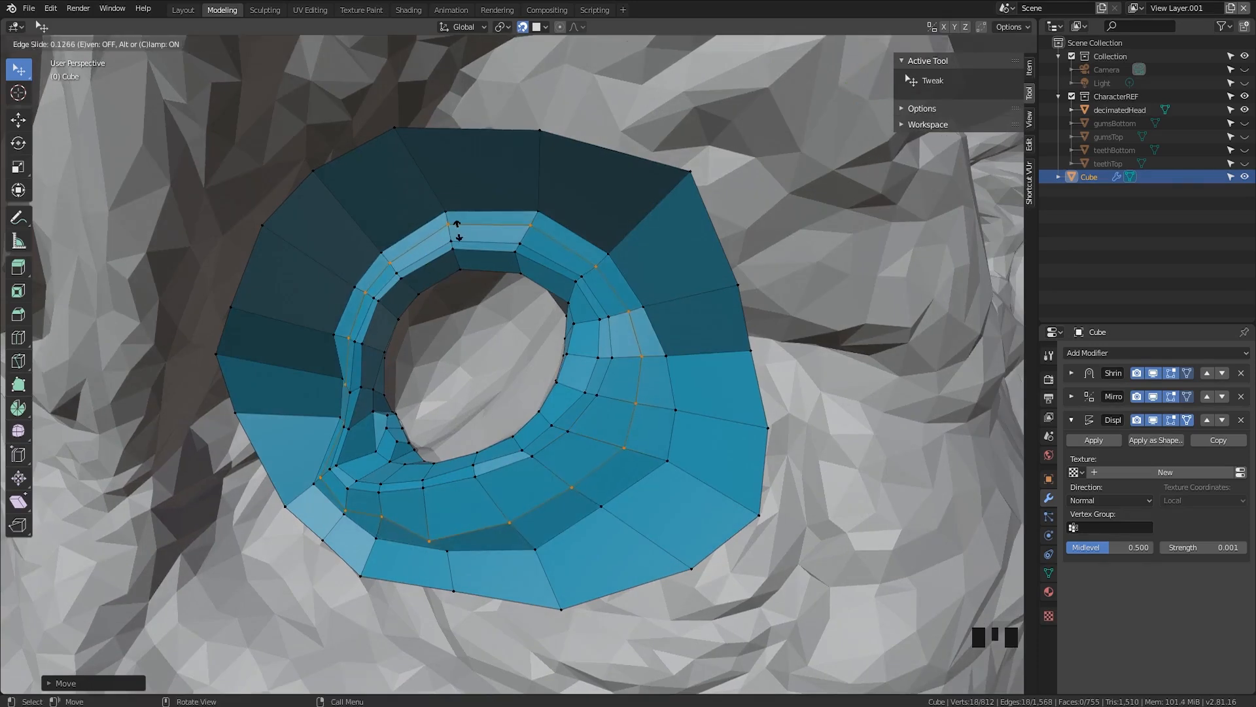
Adjust the lower-lid vertices of the two added loops so the faces are spaced evenly along the lid
middle_click_drag(591, 530, 561, 539)
middle_click_drag(390, 535, 384, 528)
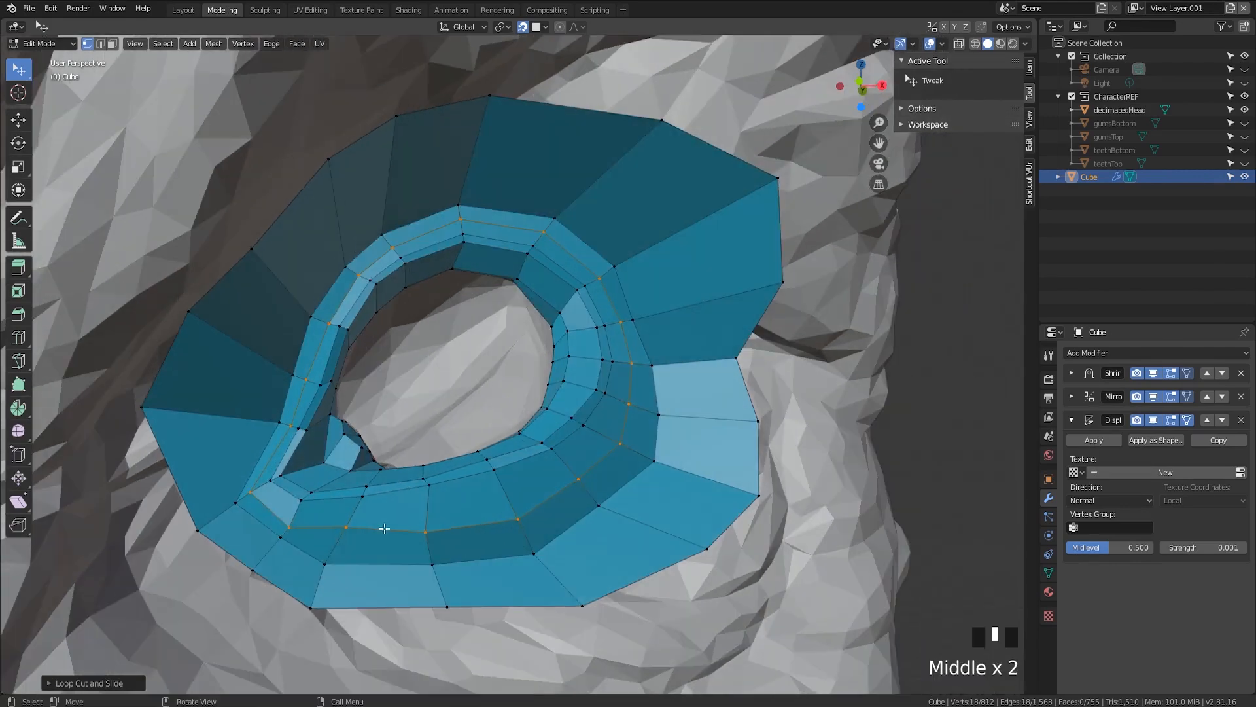
left_click_drag(427, 527, 432, 528)
middle_click_drag(432, 528, 434, 531)
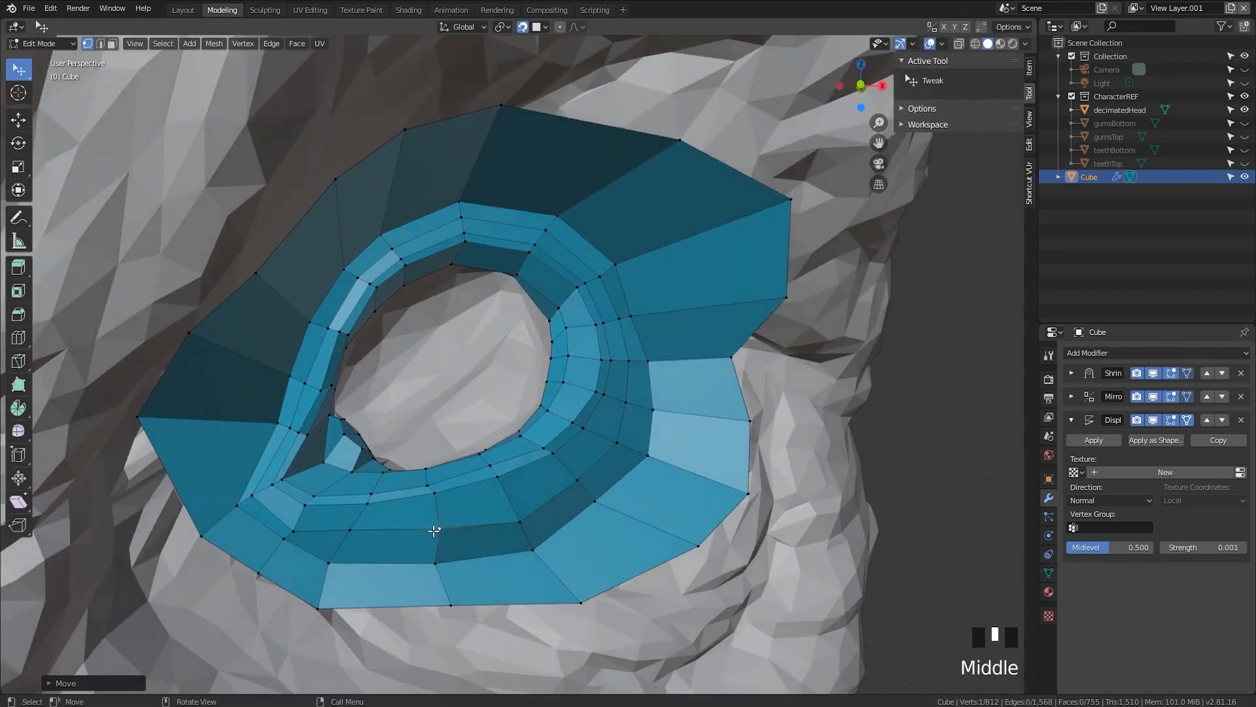
left_click_drag(432, 496, 427, 499)
middle_click_drag(427, 500, 602, 386)
scroll(613, 371, "up", 2)
scroll(618, 399, "up", 1)
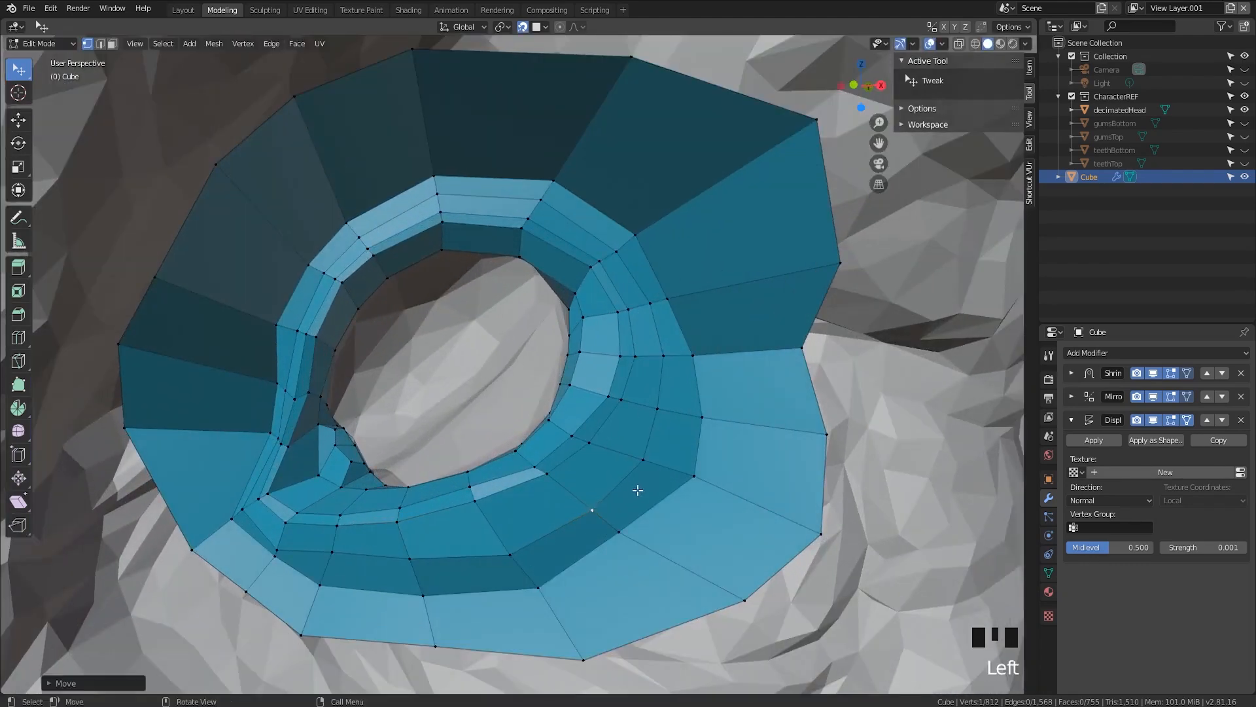
Insert an edge loop around the eye just inside the outer lid crease
key("ctrl+r")
left_click(671, 466)
left_click(678, 467)
Move the vertices of the crease loops outward below the outer eye corner to shape the lower lid fold
middle_click_drag(677, 468, 647, 472)
left_click_drag(663, 467, 672, 469)
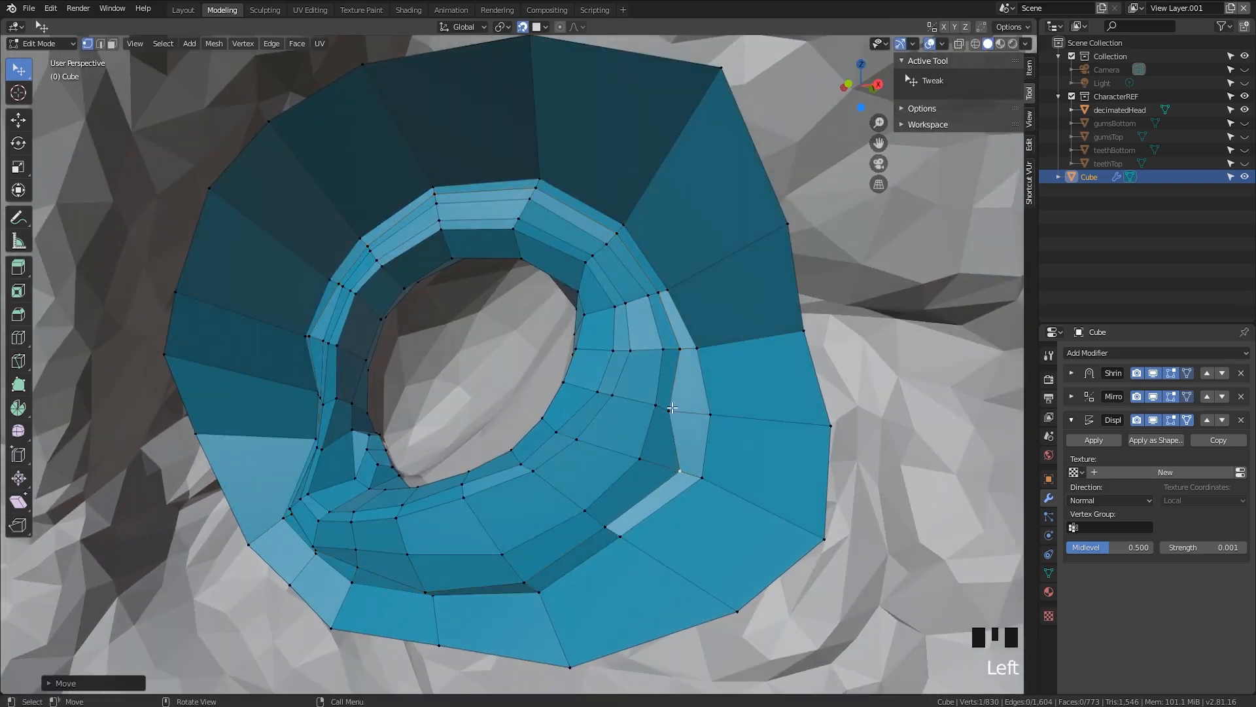
left_click_drag(672, 408, 683, 410)
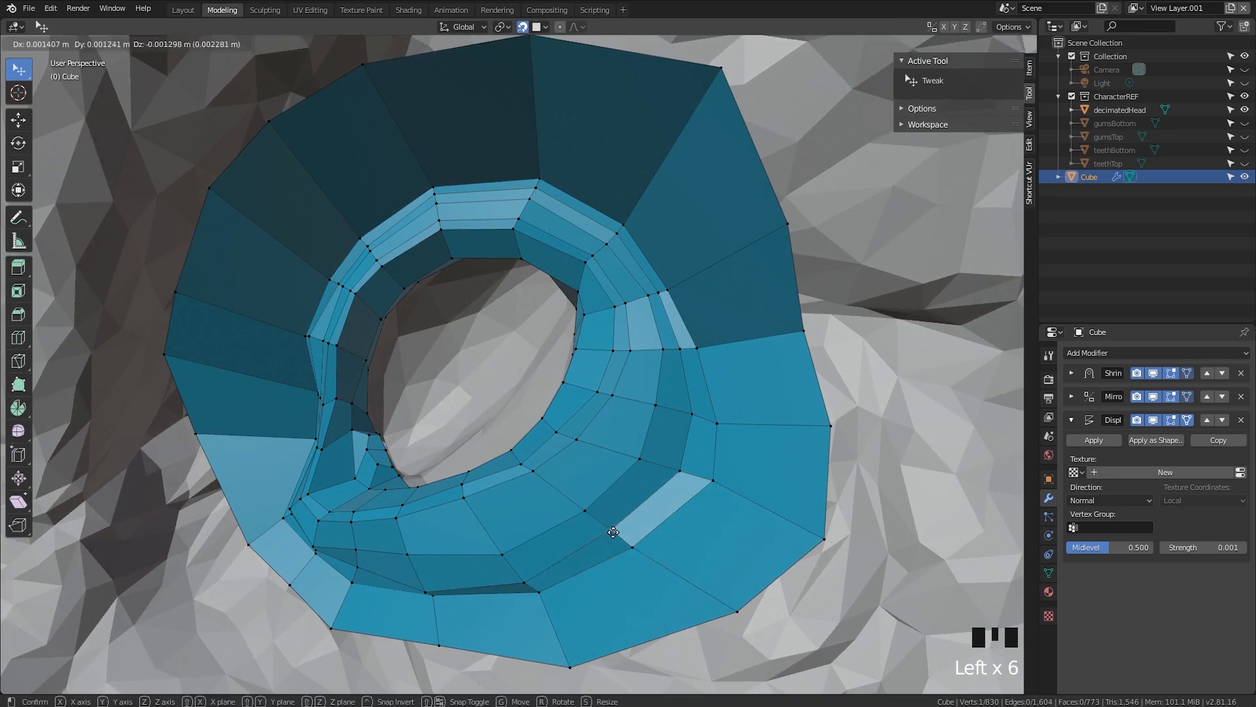
Reposition the loop vertices on the outer and middle upper eyelid, raising the crease vertices to widen the outermost band
middle_click_drag(613, 532, 617, 393)
scroll(581, 309, "up", 3)
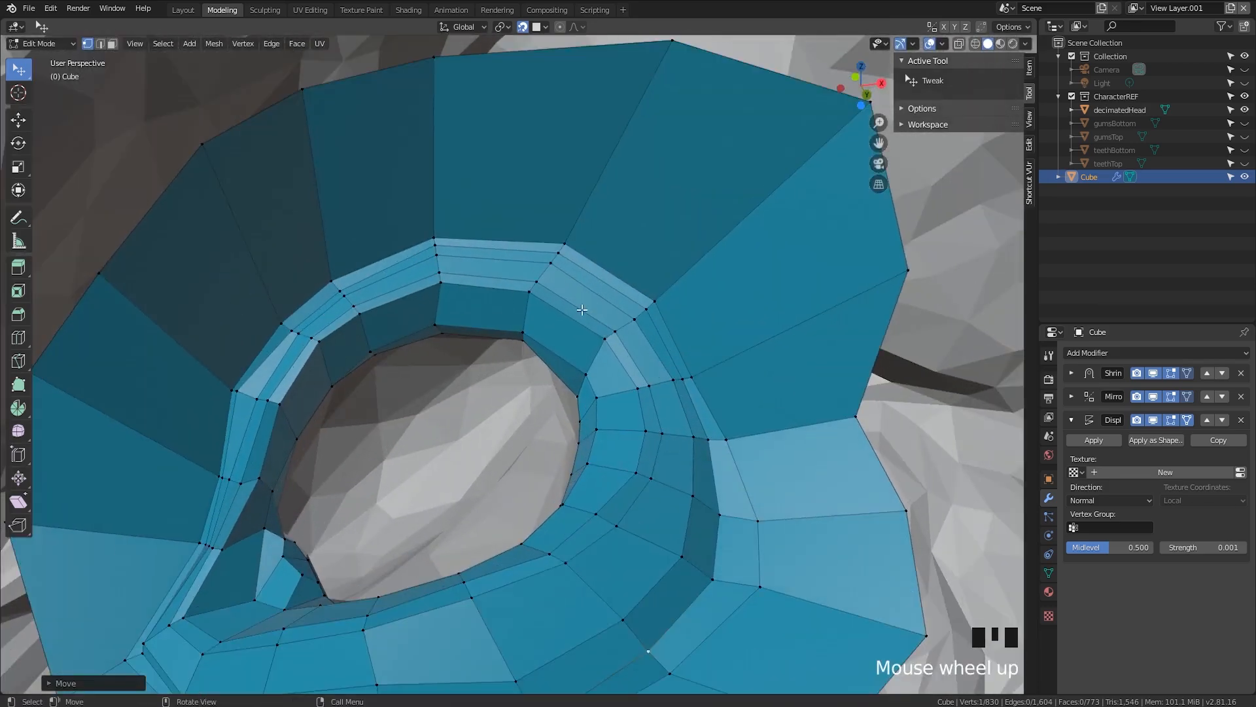
middle_click_drag(509, 324, 631, 292)
scroll(578, 282, "up", 2)
left_click(558, 235)
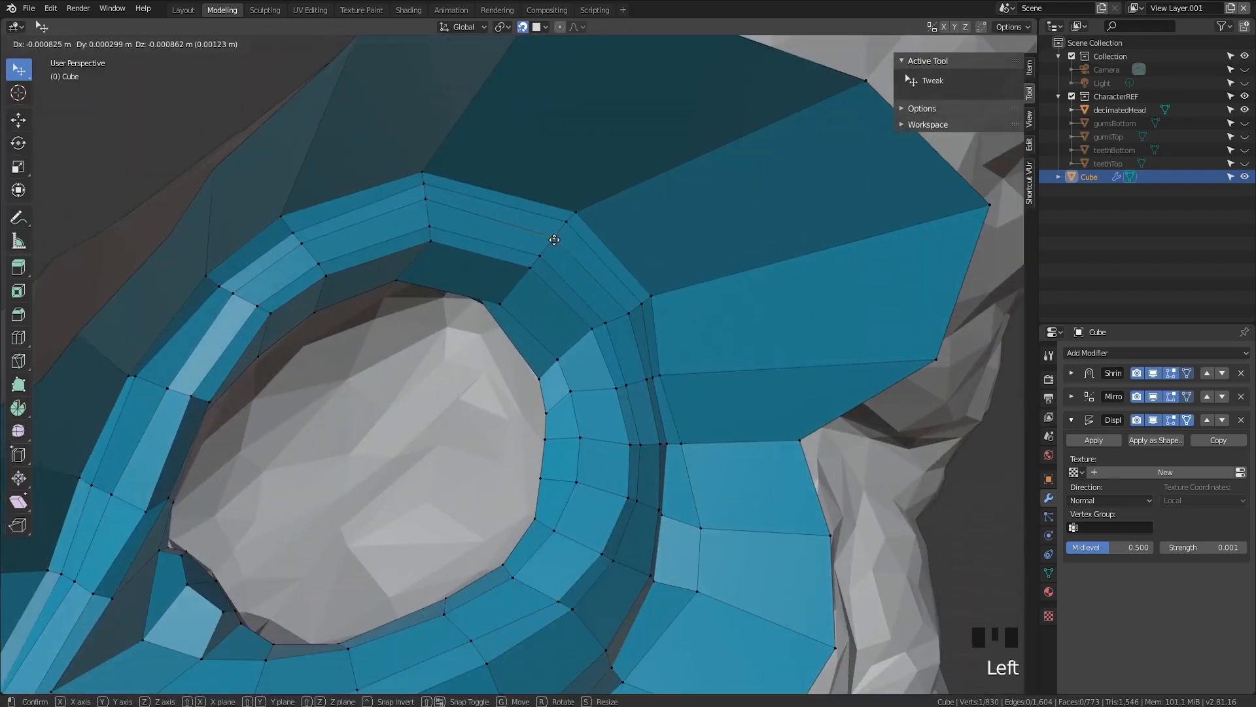
left_click_drag(576, 212, 582, 204)
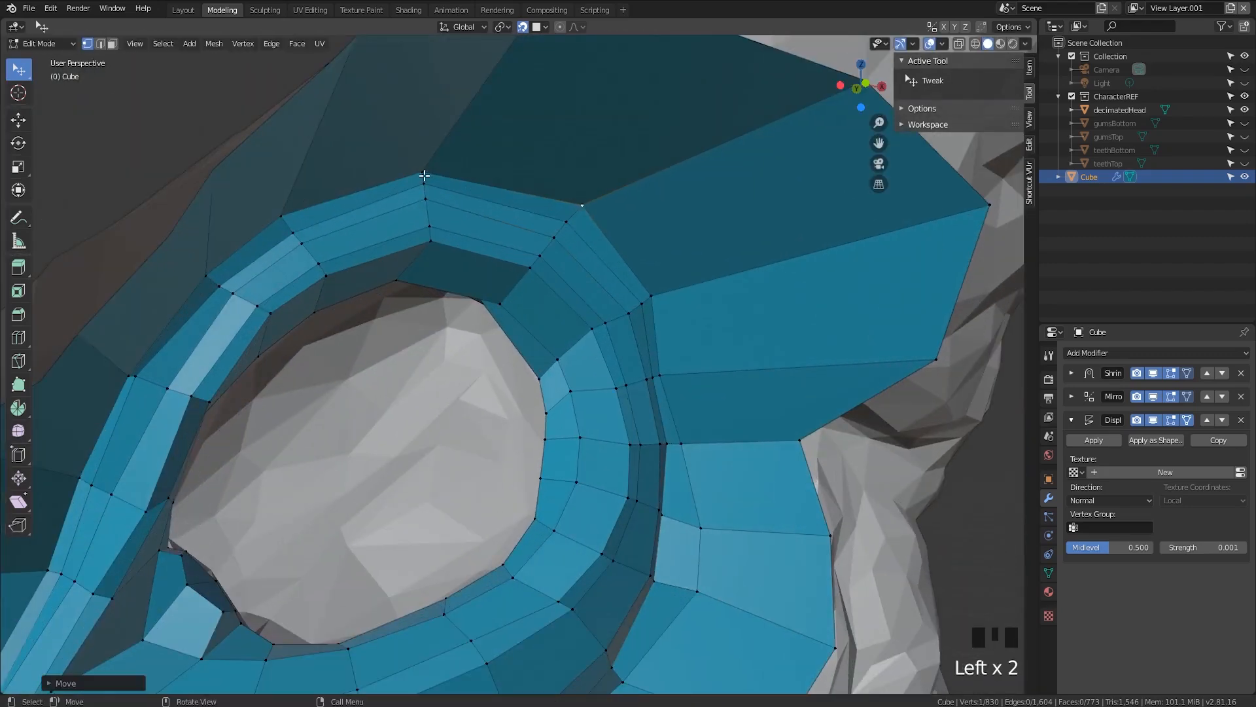
left_click_drag(425, 176, 420, 165)
Adjust the crease vertices along the inner half of the upper eyelid to smooth its curve toward the tear duct
middle_click_drag(421, 165, 302, 258)
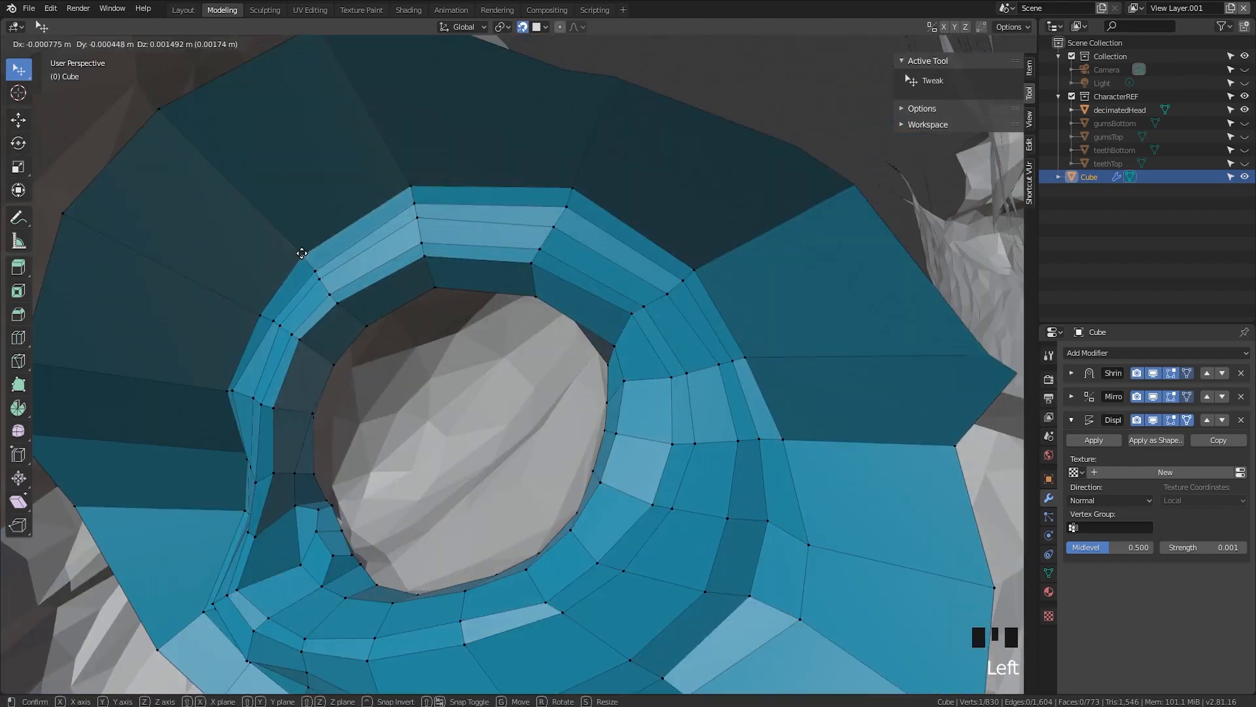
left_click_drag(301, 254, 303, 255)
middle_click_drag(303, 256, 357, 293)
middle_click_drag(278, 290, 289, 268)
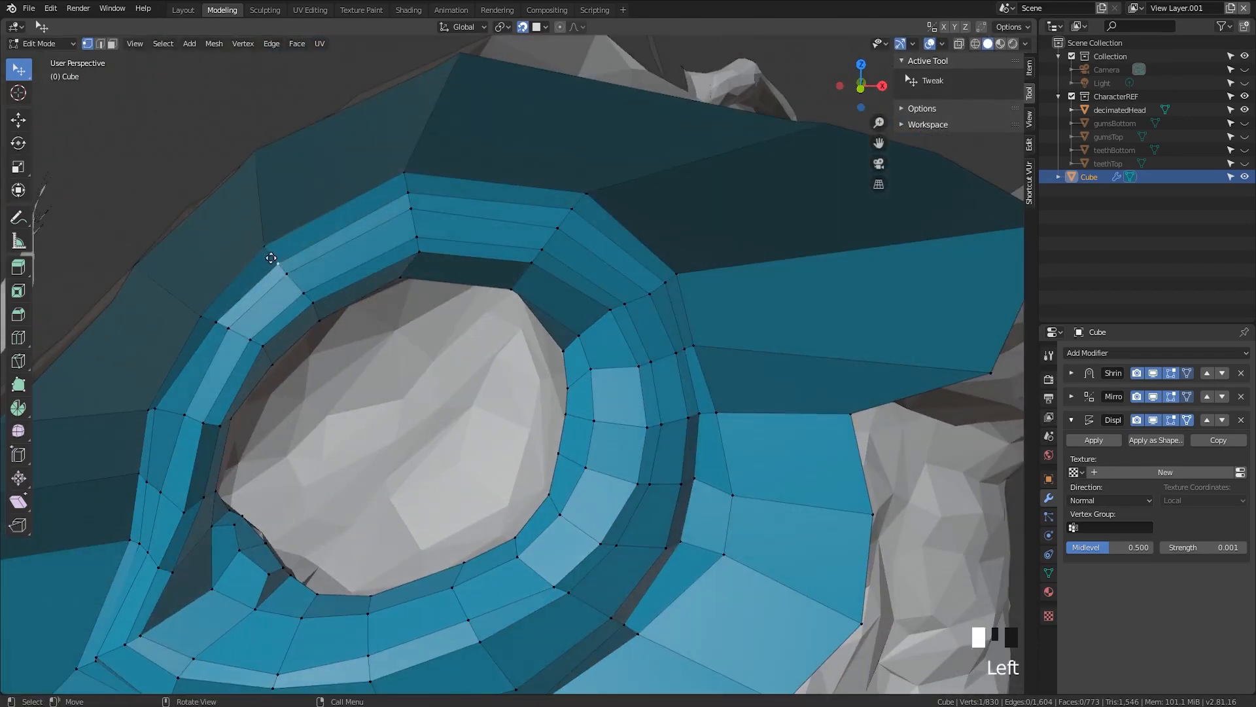
left_click_drag(271, 258, 269, 256)
middle_click_drag(267, 257, 226, 263)
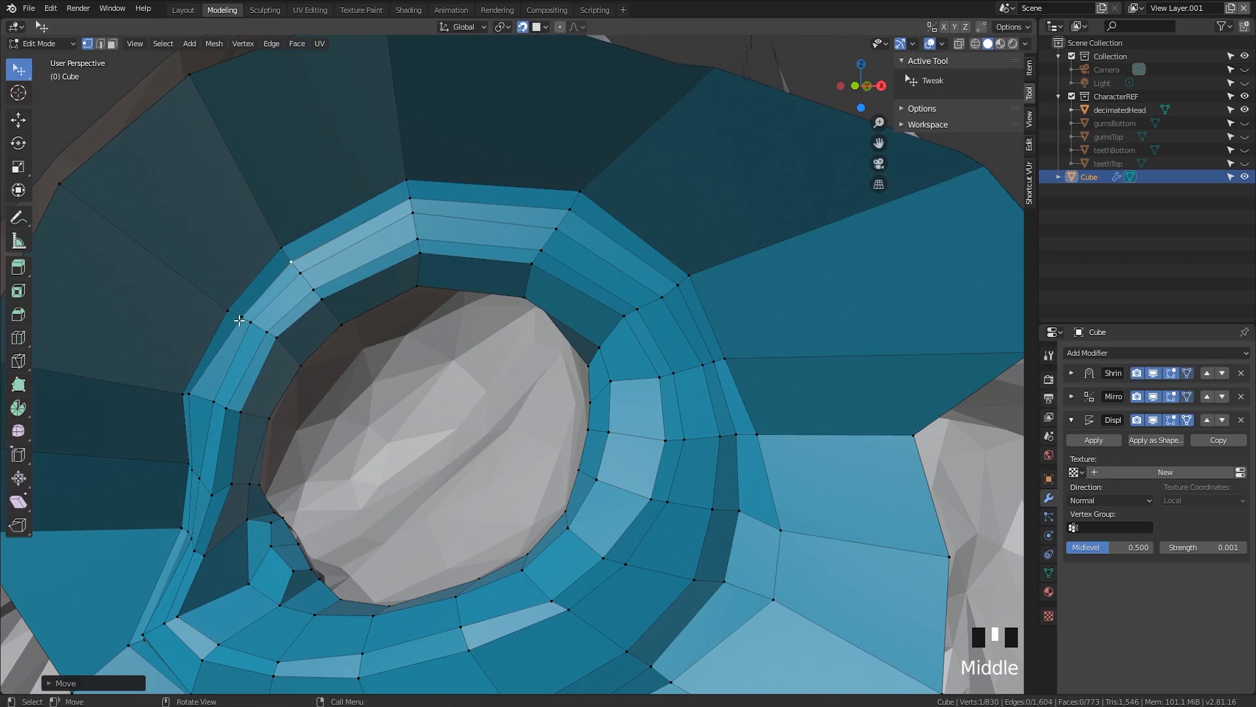
left_click_drag(240, 320, 237, 320)
middle_click_drag(237, 320, 199, 408)
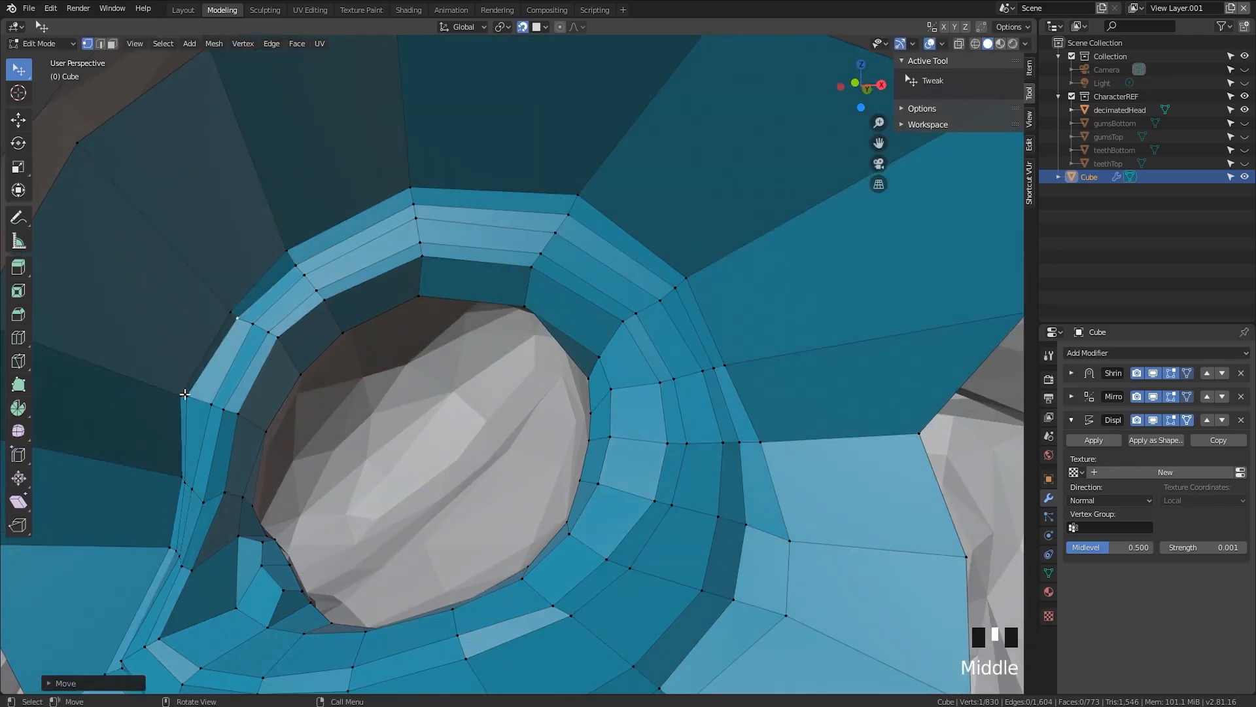
left_click_drag(184, 393, 190, 399)
Insert an edge loop in the band midway across the eyelid, with an edge slide of about 0.18
scroll(300, 364, "down", 3)
middle_click_drag(301, 365, 589, 457)
scroll(537, 419, "up", 2)
key("ctrl+r")
left_click(609, 486)
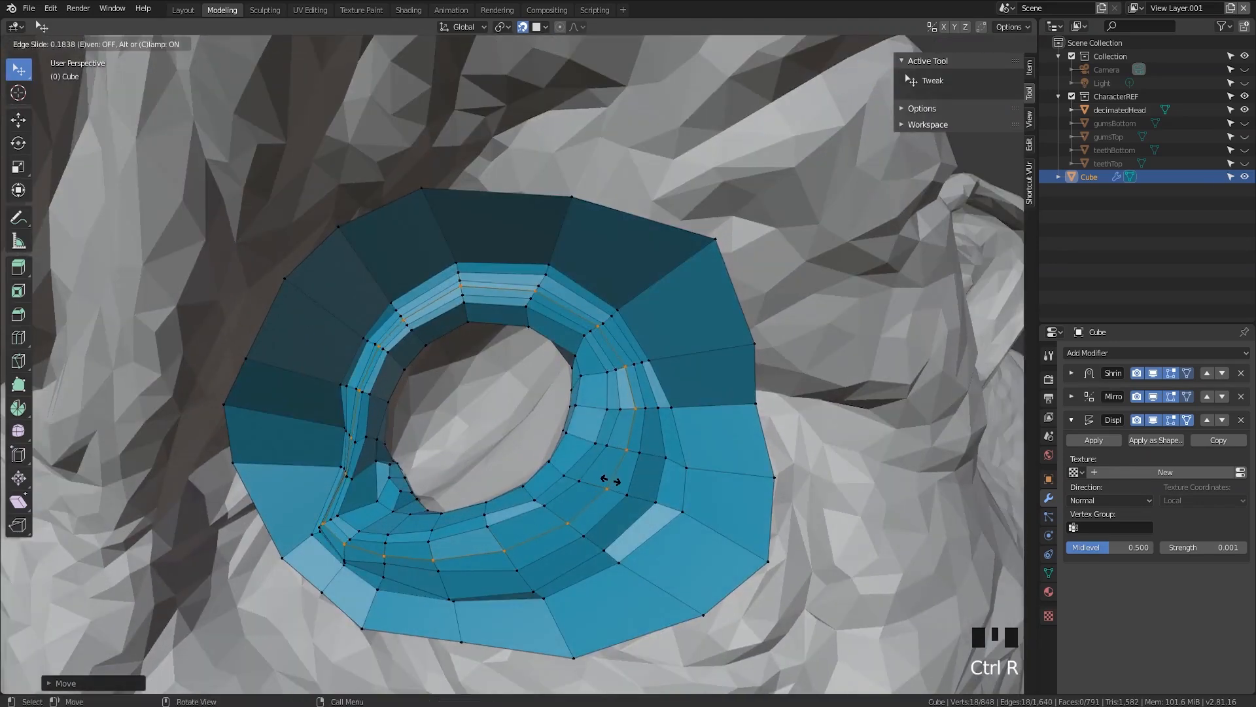
left_click(610, 482)
Reveal the hidden parts of the head's retopology mesh around the finished eyelid loops
middle_click_drag(610, 482, 638, 418)
scroll(621, 430, "down", 2)
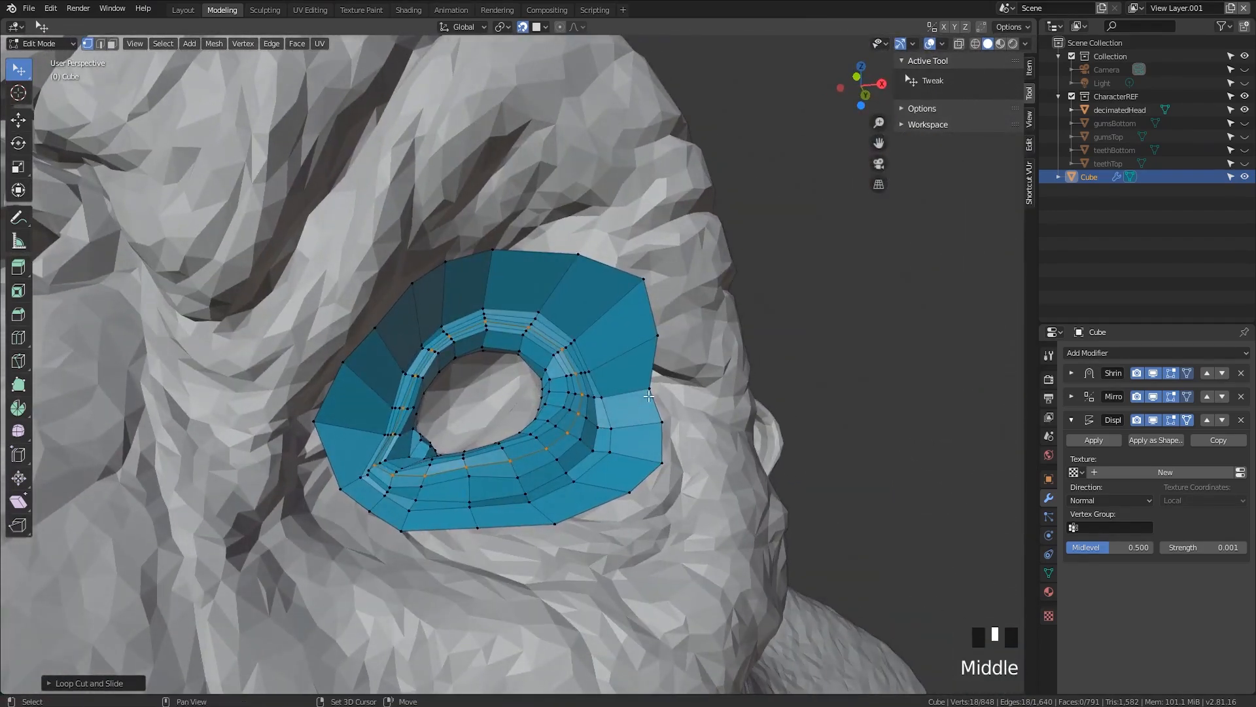
key("alt+h")
middle_click_drag(648, 395, 699, 352)
scroll(700, 351, "down", 3)
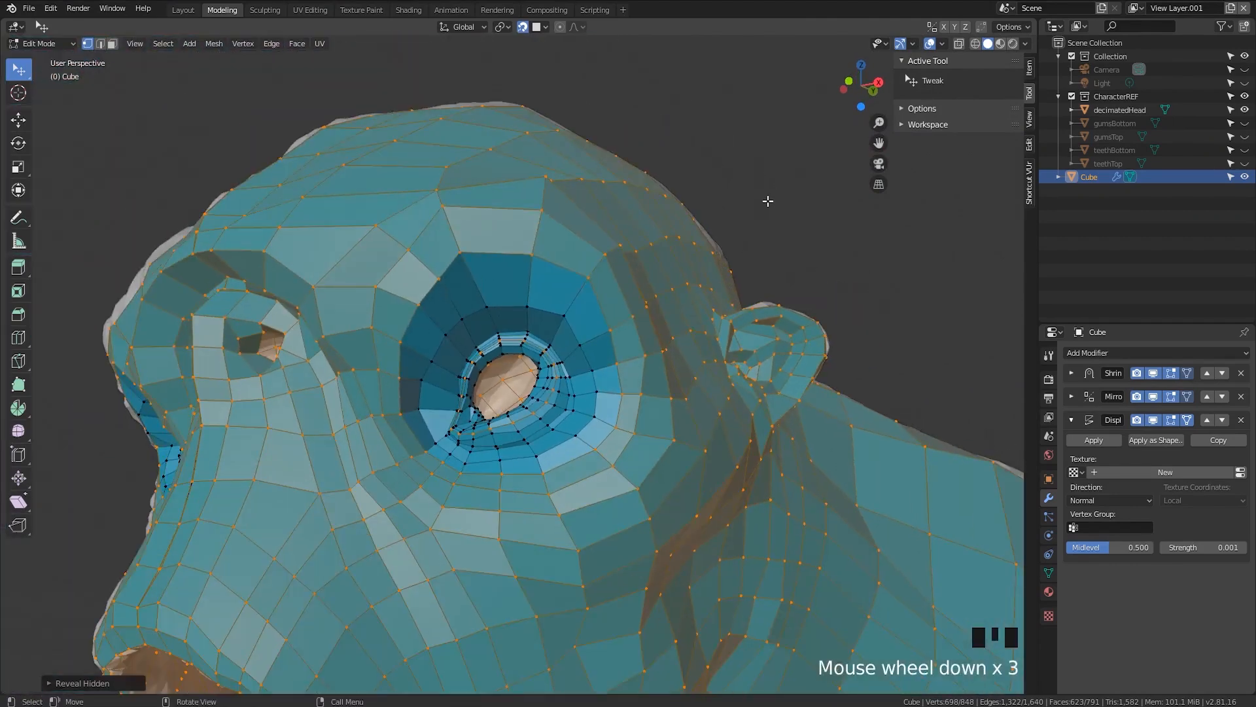
Deselect everything and shift the lower eyelid's loop vertices downward to even out the bands beneath the eye
middle_click_drag(765, 202, 675, 389)
scroll(551, 416, "up", 2)
middle_click_drag(564, 458, 531, 325)
scroll(524, 458, "up", 4)
scroll(405, 332, "up", 1)
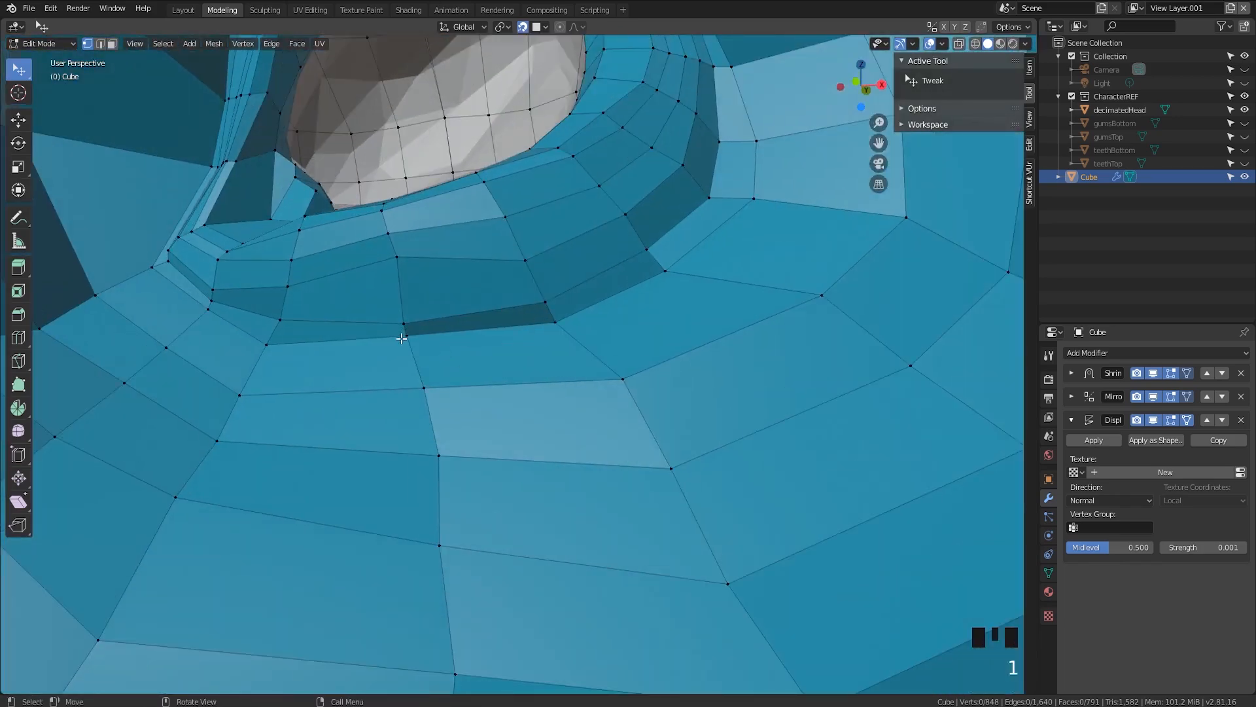
left_click_drag(402, 338, 403, 348)
left_click_drag(397, 257, 392, 281)
middle_click_drag(392, 280, 377, 207)
left_click_drag(379, 249, 374, 254)
left_click(551, 329)
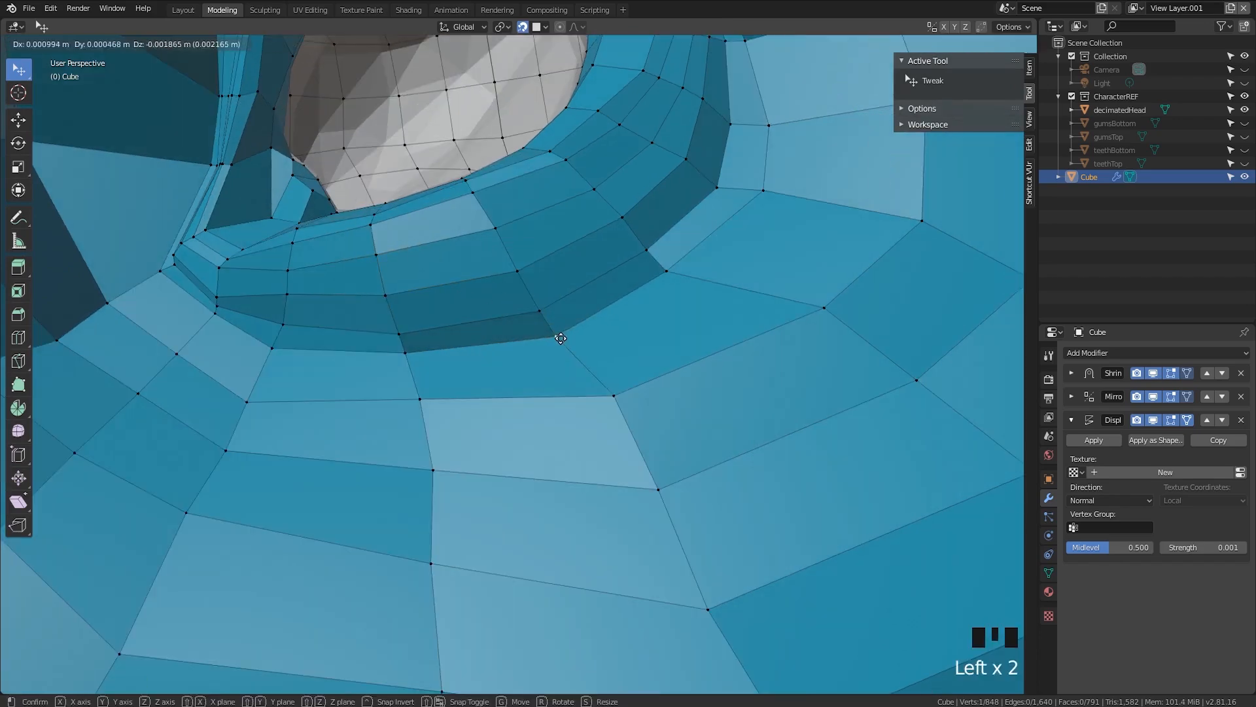
Add an edge loop around the inner rim of the eye opening and slide it into place
scroll(553, 331, "down", 7)
middle_click_drag(553, 331, 365, 328)
scroll(562, 198, "up", 3)
scroll(373, 191, "down", 2)
scroll(574, 140, "up", 2)
key("ctrl+r")
left_click(346, 371)
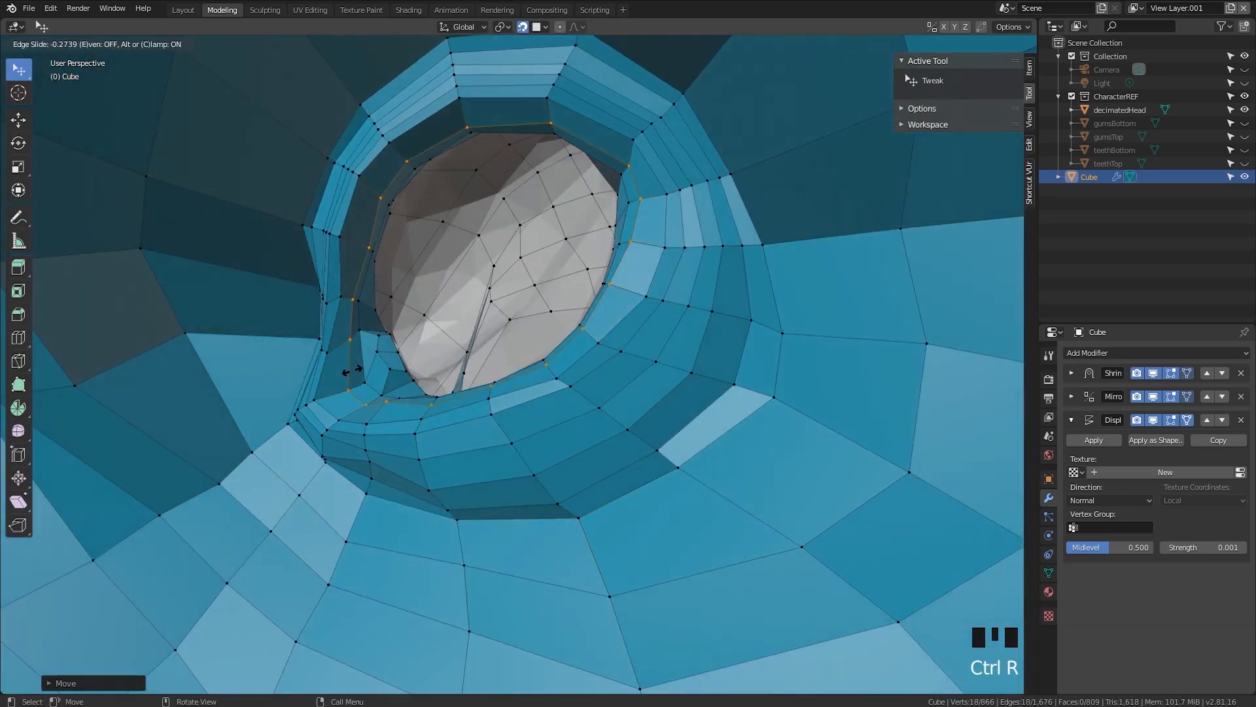
left_click(344, 370)
middle_click_drag(344, 370, 442, 447)
scroll(418, 350, "up", 2)
scroll(535, 338, "down", 1)
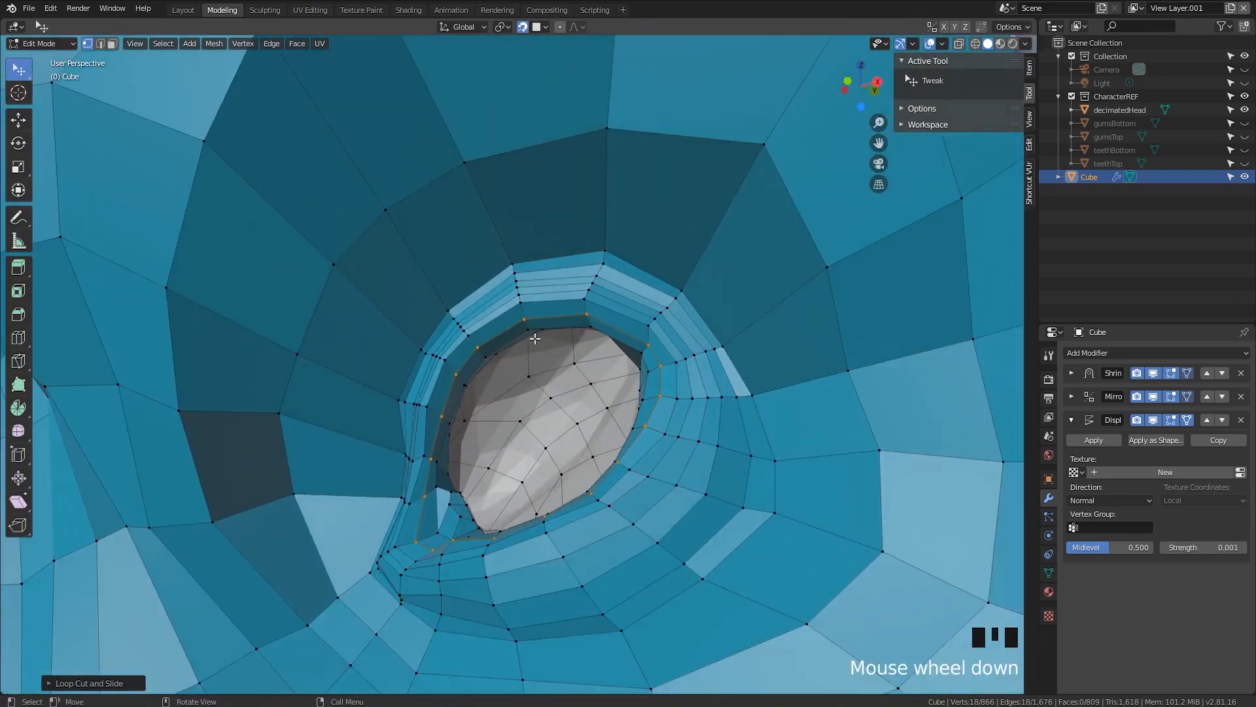
Reposition individual vertices above the eye socket to even out the brow topology
scroll(547, 317, "down", 6)
middle_click_drag(547, 317, 579, 337)
scroll(734, 359, "down", 3)
scroll(565, 413, "up", 6)
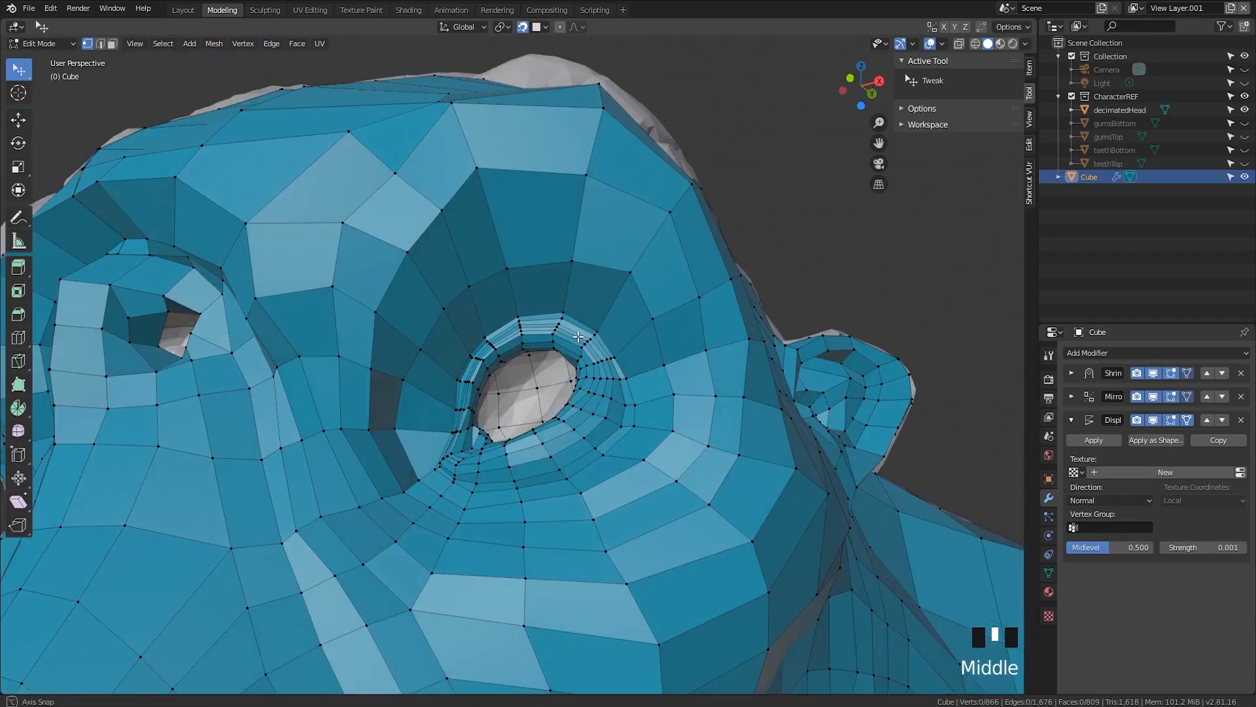
left_click_drag(626, 274, 626, 275)
middle_click_drag(511, 282, 508, 272)
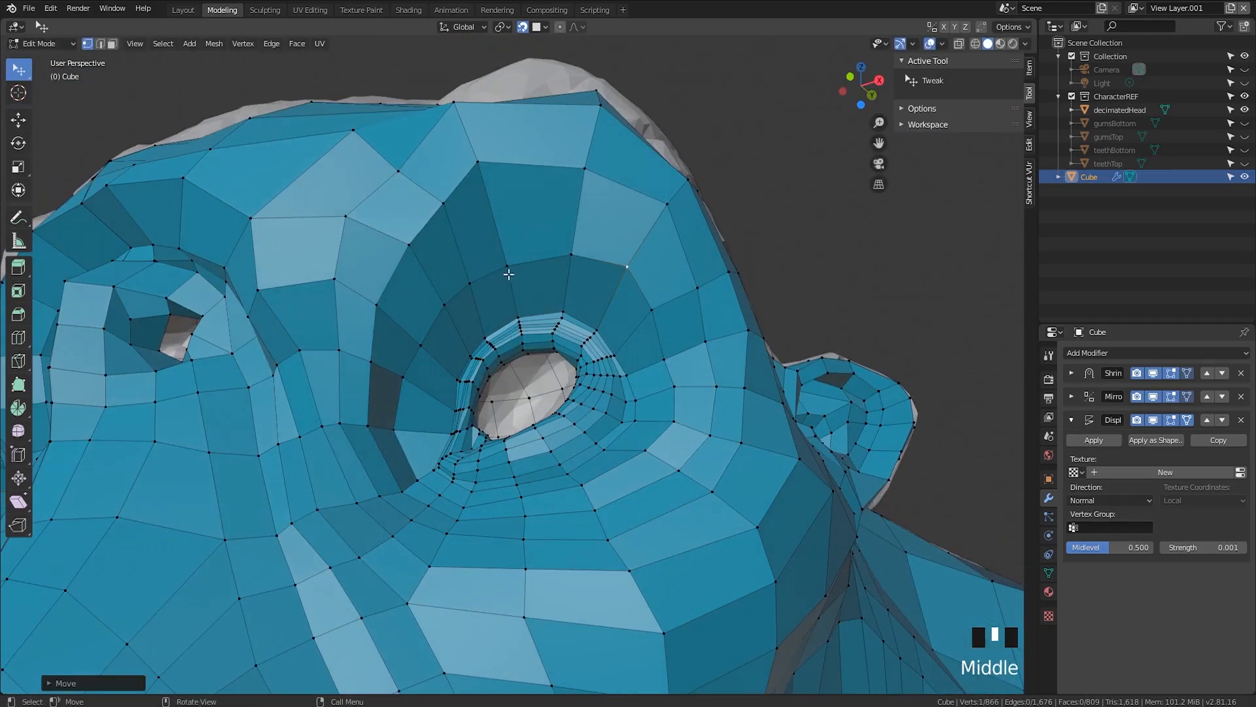
left_click_drag(507, 261, 513, 265)
left_click(478, 162)
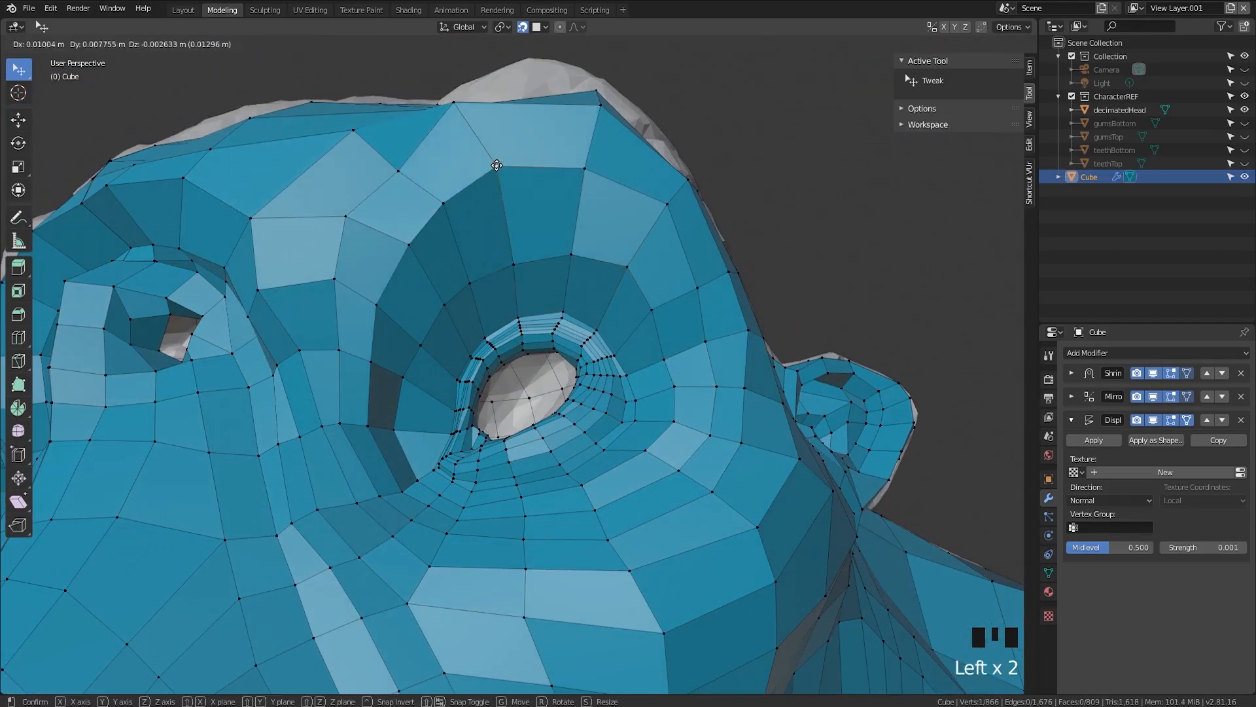
Add an edge loop around the outside of the eyelids and smooth it with Set Edge Flow
middle_click_drag(478, 162, 422, 408)
scroll(517, 263, "down", 2)
scroll(524, 294, "up", 1)
scroll(517, 390, "up", 4)
scroll(494, 389, "down", 3)
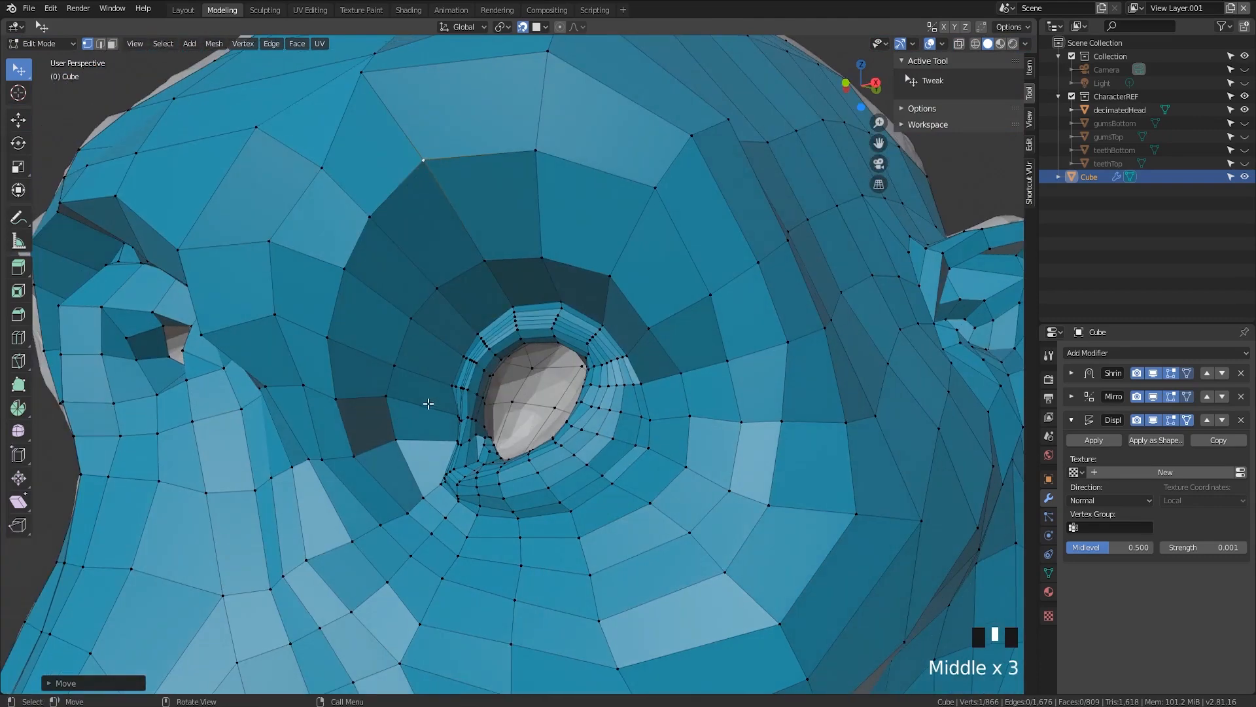
left_click(422, 403)
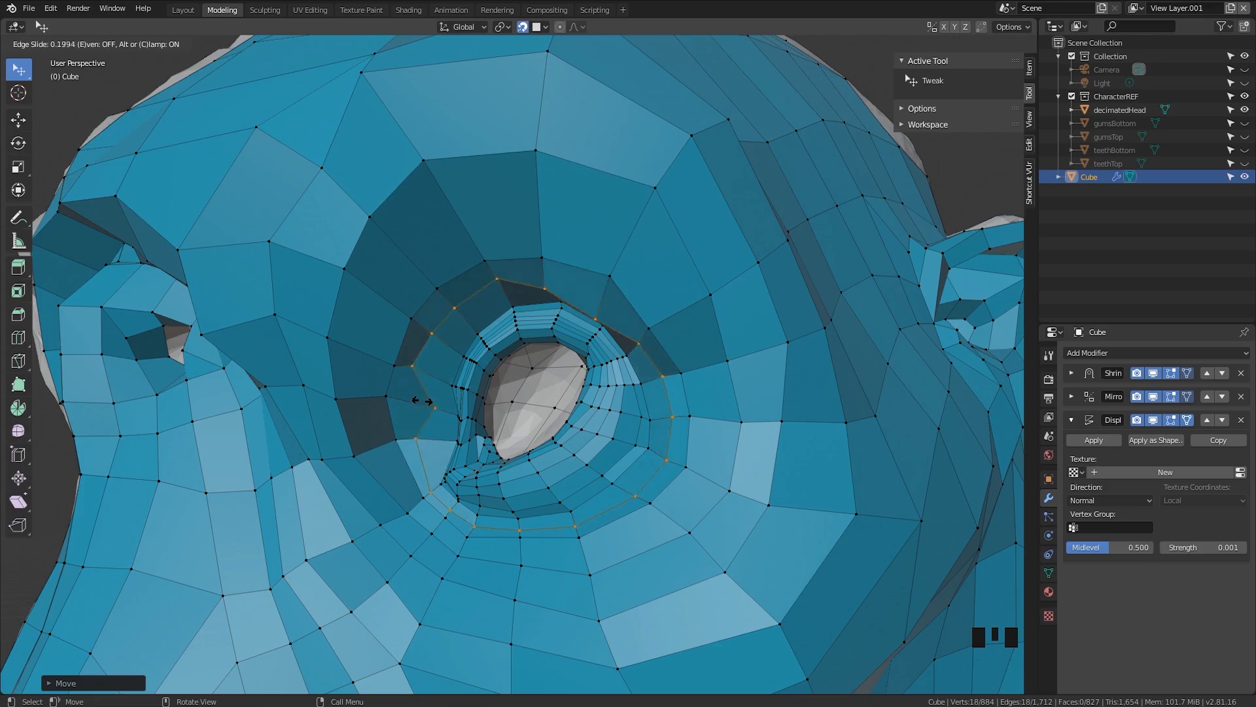
left_click(424, 402)
middle_click_drag(424, 401, 625, 278)
key("q")
left_click(473, 357)
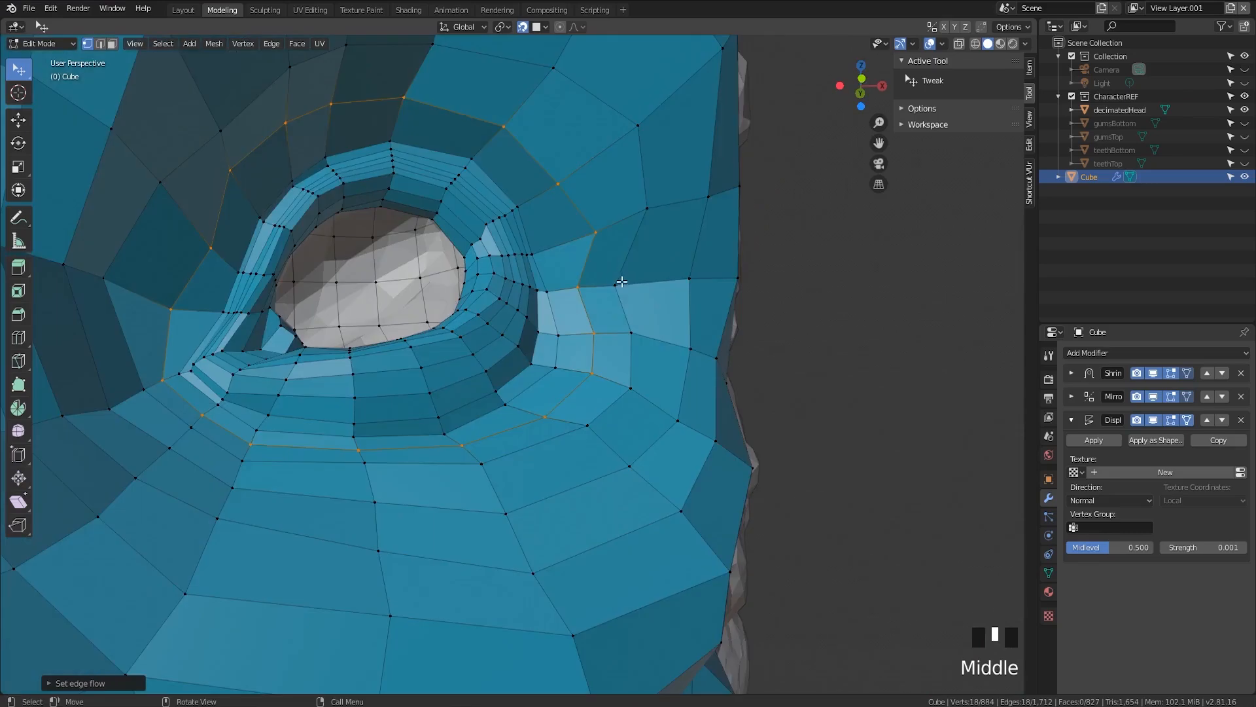
Adjust the vertices beside the outer eye corner and above the upper eyelid to space them evenly
left_click_drag(624, 278, 593, 288)
middle_click_drag(583, 218, 573, 283)
left_click_drag(573, 274, 592, 258)
left_click_drag(588, 261, 568, 275)
middle_click_drag(556, 269, 492, 211)
left_click(422, 265)
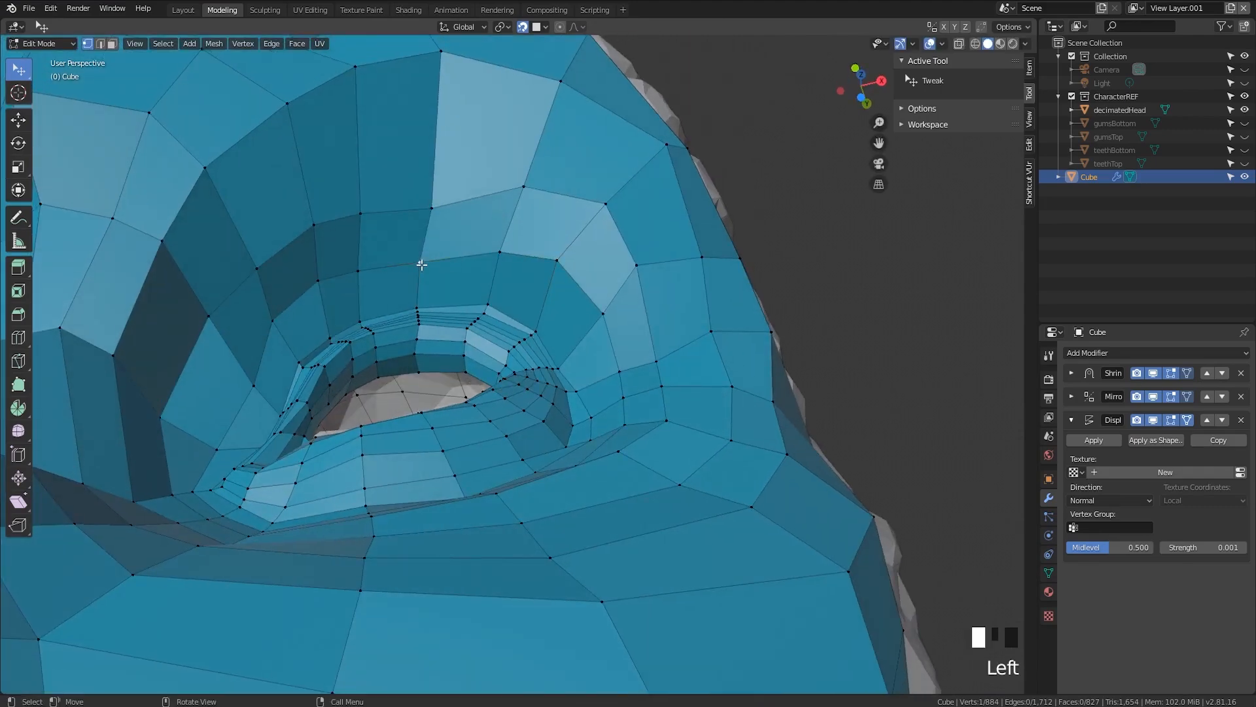
left_click_drag(422, 265, 362, 262)
Select the edge path from the brow down into the upper eyelid and edge slide it slightly
middle_click_drag(361, 263, 352, 207)
key("2")
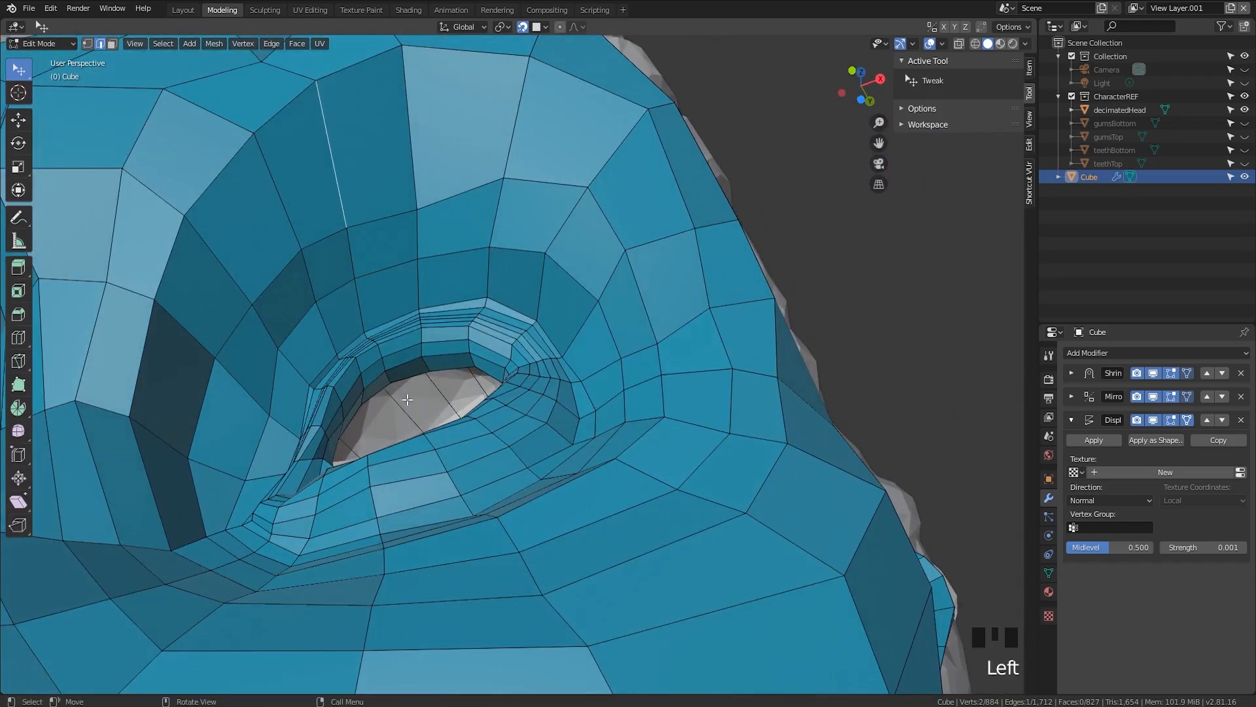
left_click(389, 378, "ctrl")
key("g")
key("g")
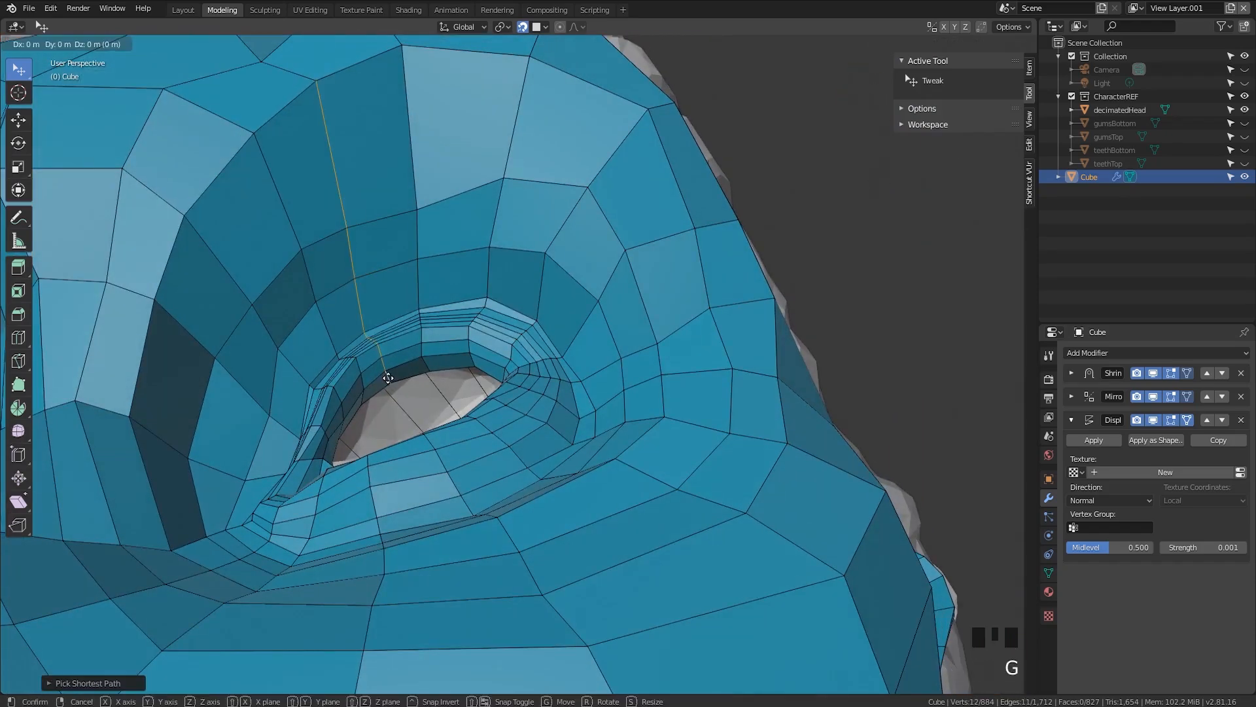
left_click(393, 378)
Add an edge loop running from the top of the head past the brow to the nostril
middle_click_drag(393, 379, 523, 403)
scroll(523, 404, "down", 7)
left_click(721, 220)
middle_click_drag(720, 221, 440, 213)
left_click_drag(440, 213, 445, 236)
scroll(445, 237, "down", 2)
middle_click_drag(445, 237, 371, 310)
key("ctrl+r")
left_click(429, 290)
left_click(428, 289)
scroll(371, 310, "up", 2)
scroll(371, 310, "up", 2)
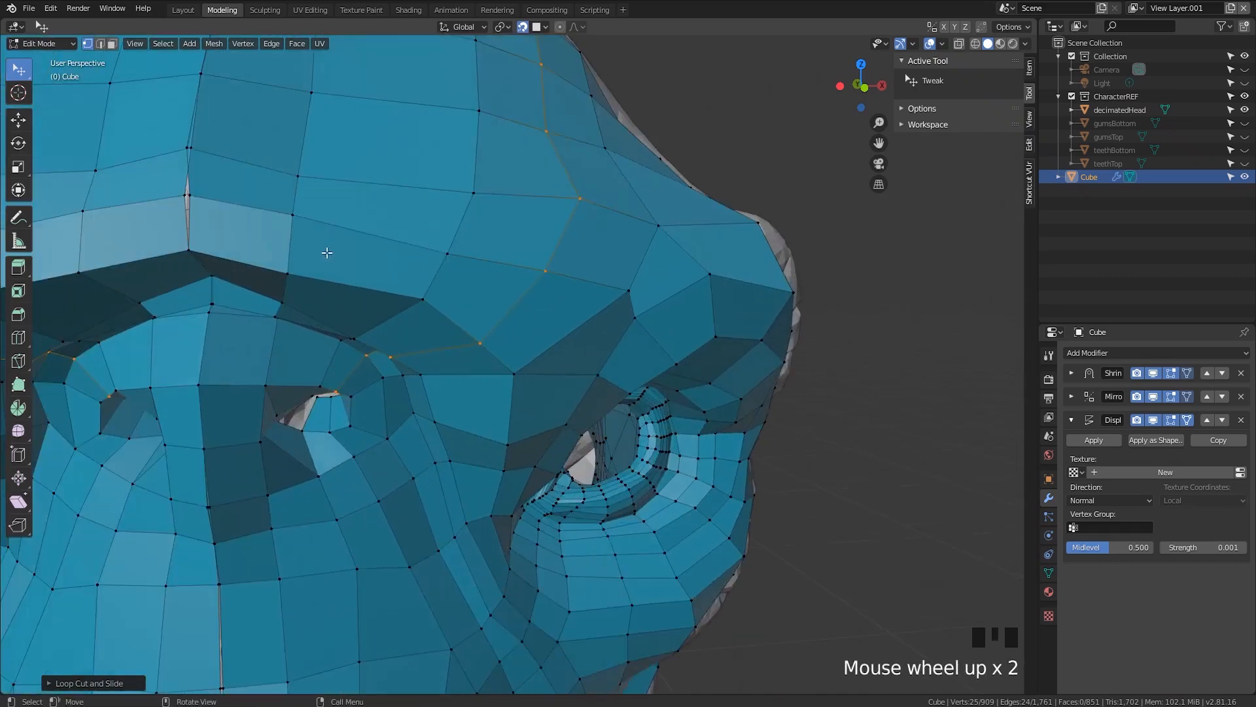
Move the vertices along the forehead's centre line to even out their spacing at the mirror seam
middle_click_drag(327, 252, 406, 314, "shift")
left_click_drag(365, 312, 349, 321)
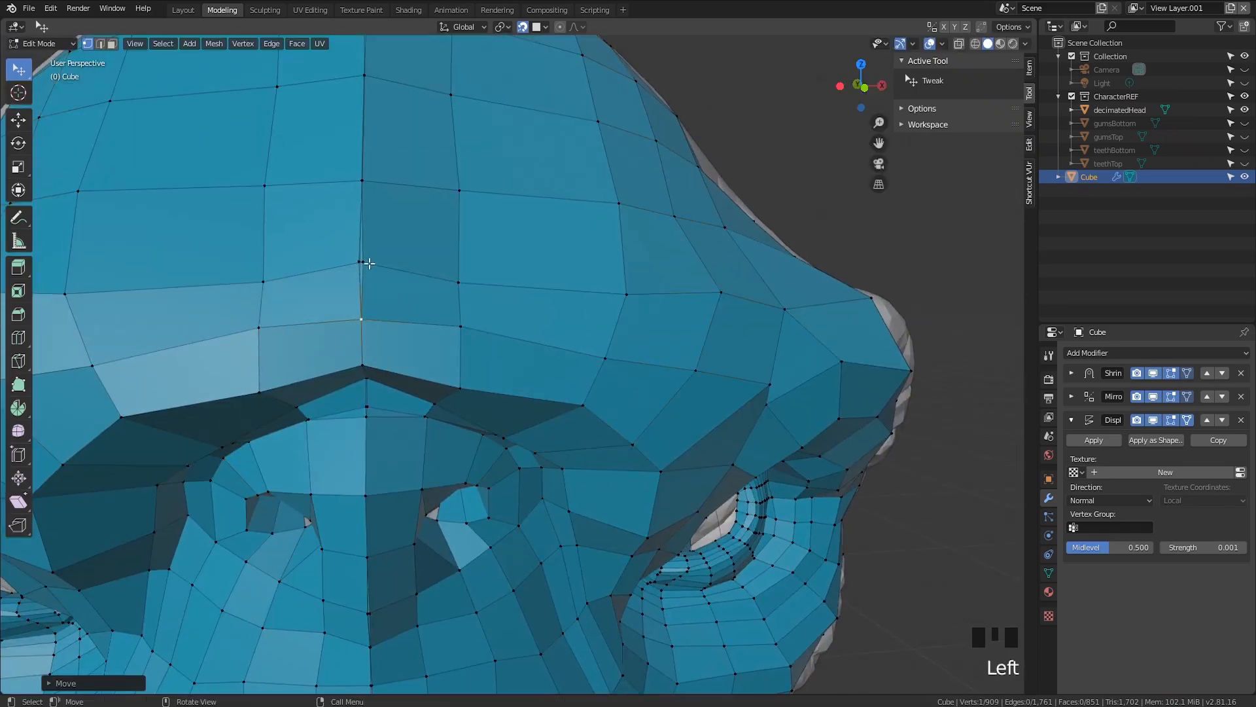
mouse_move(364, 261)
left_mouse_down()
mouse_move(345, 262)
mouse_move(367, 267)
left_mouse_up()
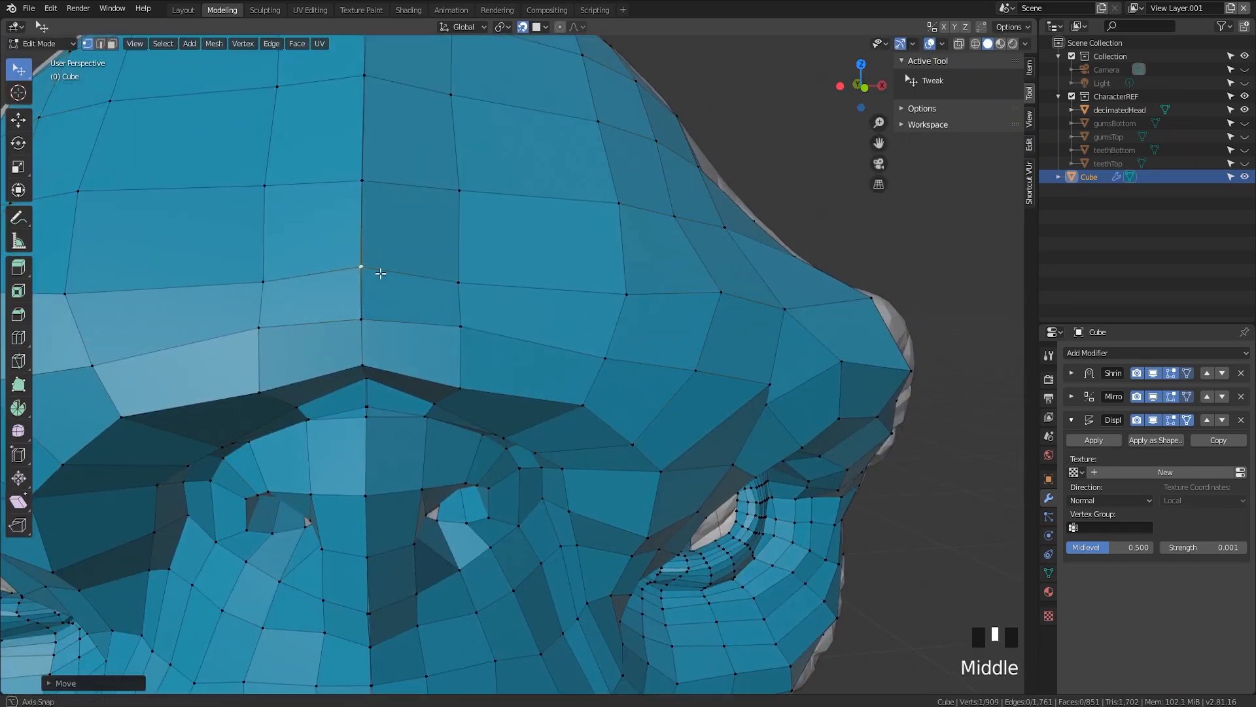
middle_click_drag(372, 270, 392, 333)
scroll(392, 333, "down", 3)
middle_click_drag(420, 164, 429, 300, "shift")
scroll(409, 314, "up", 2)
left_click_drag(410, 315, 398, 314)
Shift vertices on the side of the neck near its open end to even out the large faces
middle_click_drag(399, 313, 410, 258)
middle_click_drag(445, 197, 673, 403, "shift")
scroll(504, 347, "down", 2)
scroll(574, 288, "down", 2)
left_click_drag(666, 430, 676, 403)
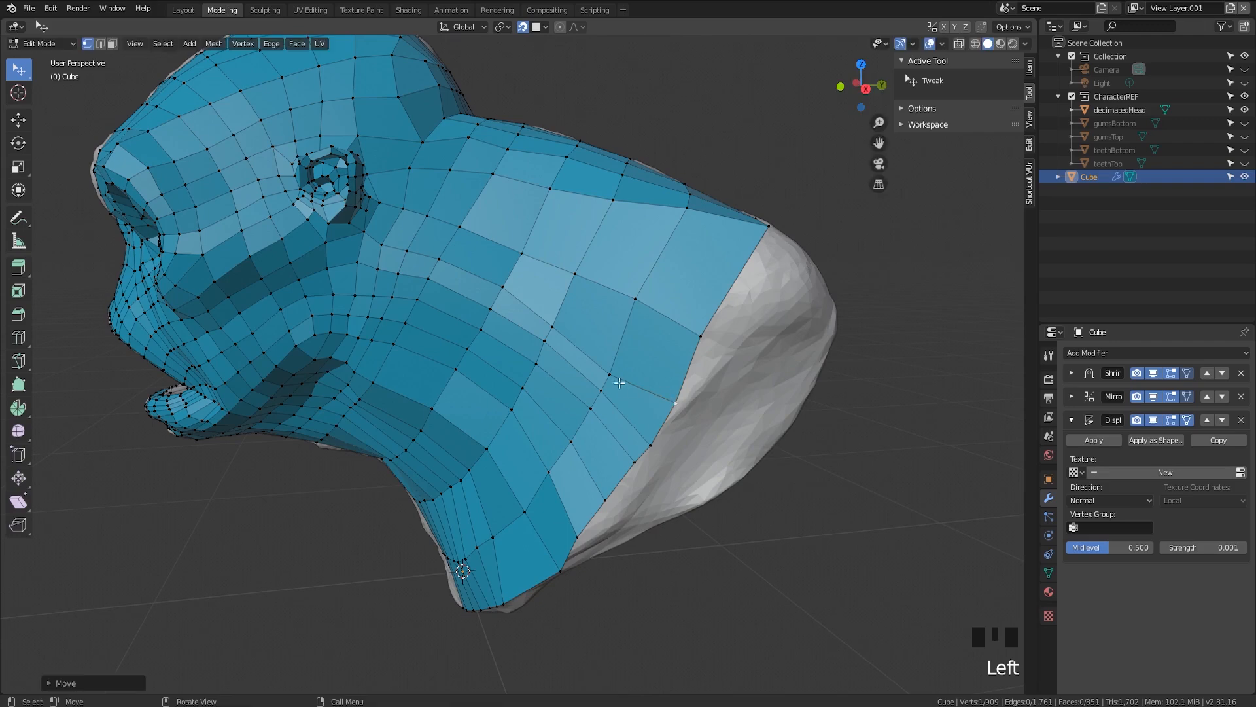
left_click_drag(609, 375, 619, 362)
middle_click_drag(619, 362, 493, 416)
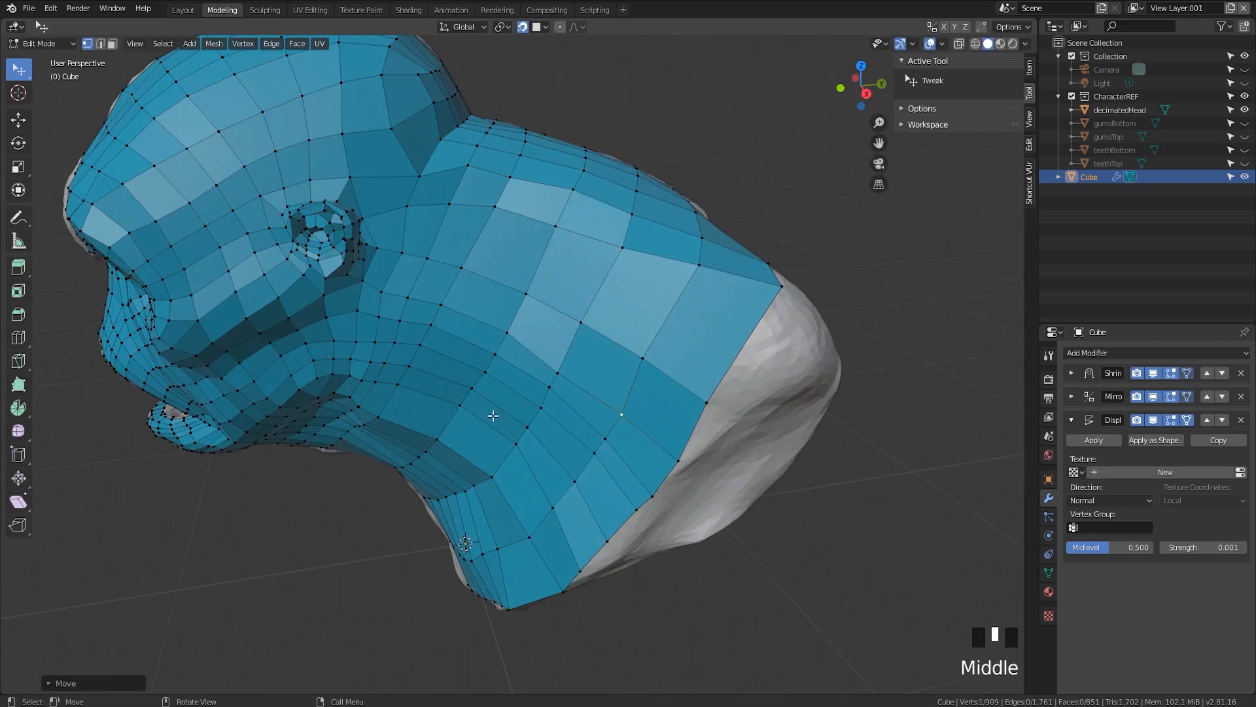
left_click_drag(555, 372, 561, 356)
Add four edge loops around the neck, spread between the jaw and the neck's open edge
middle_click_drag(561, 356, 489, 320)
scroll(488, 308, "down", 1)
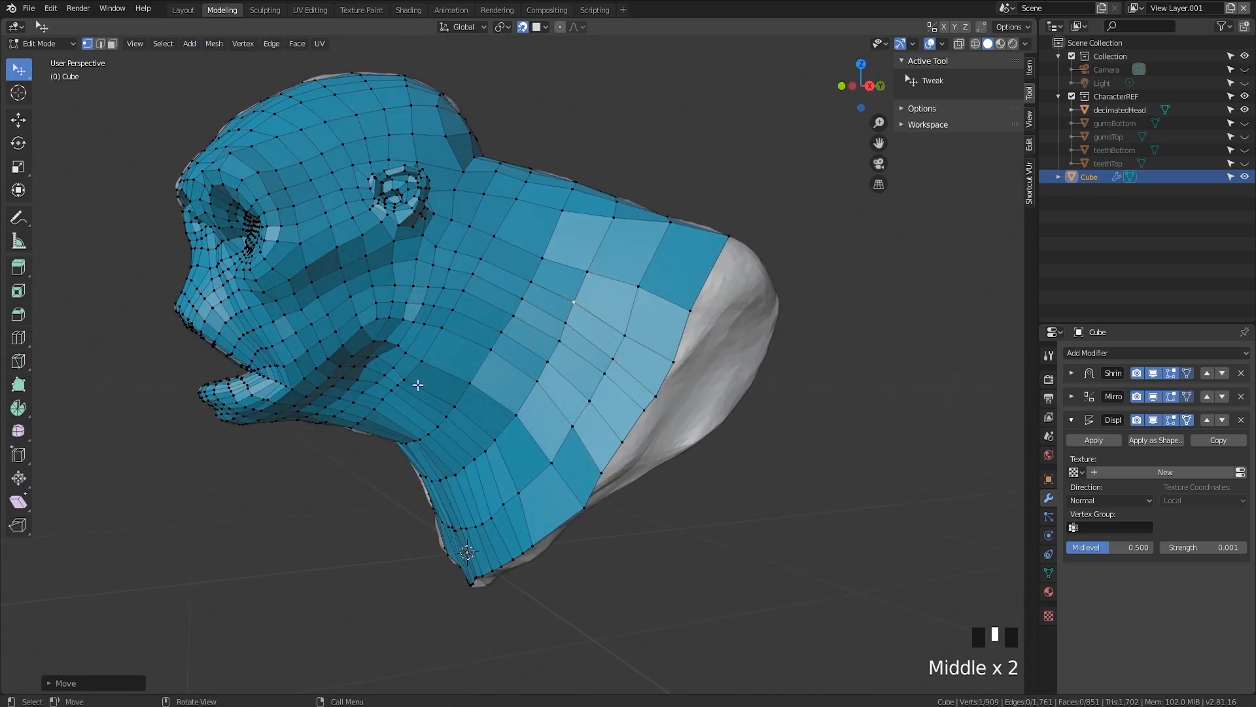
key("ctrl+r")
left_click(498, 340)
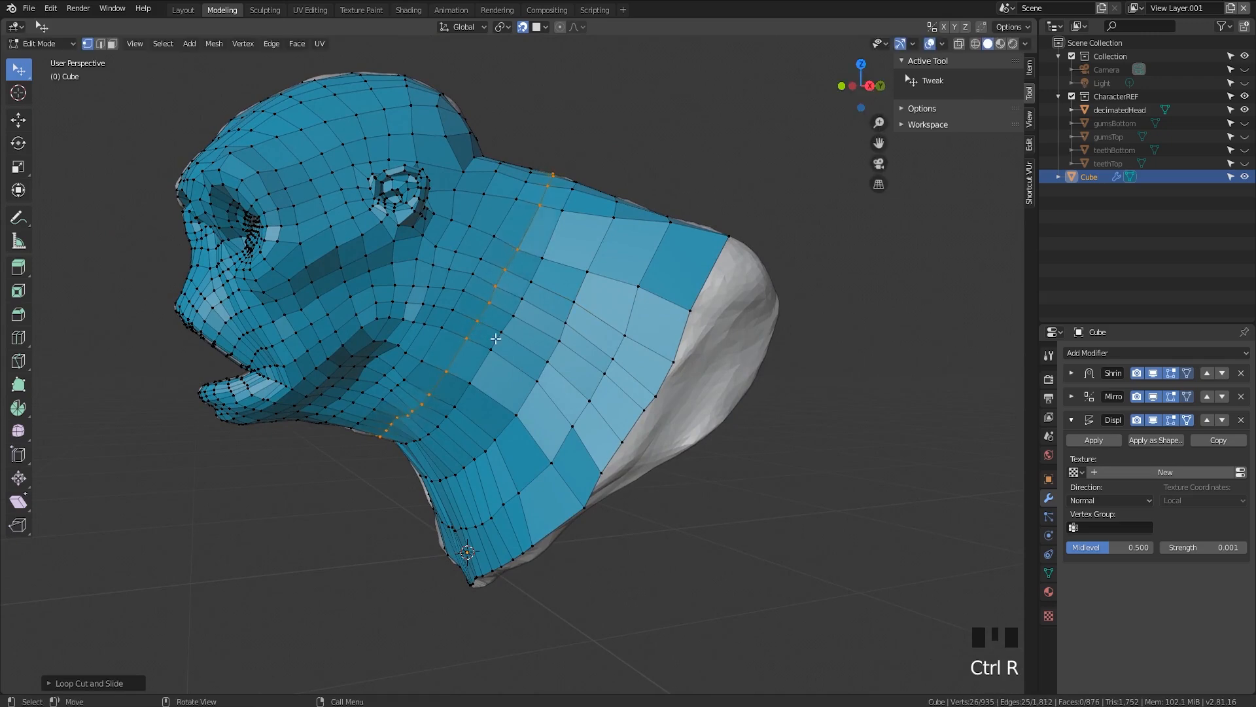
left_click(531, 361)
key("ctrl+r")
left_click(579, 388)
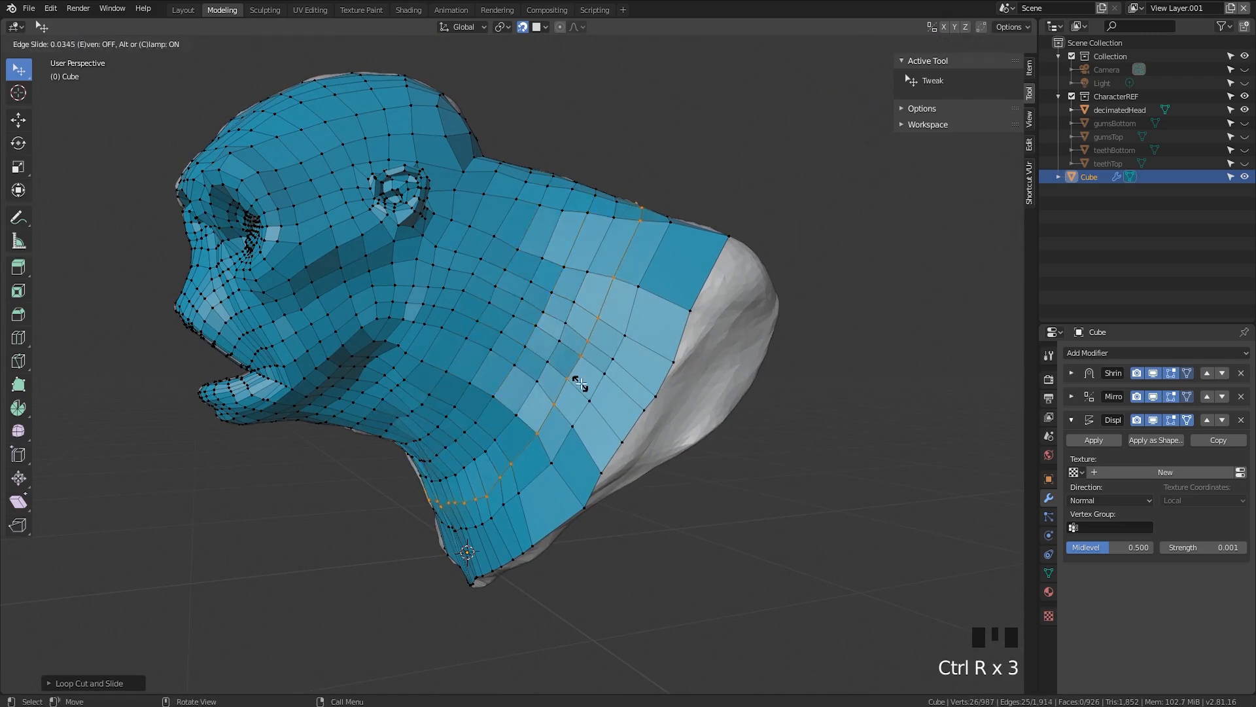
left_click(580, 384)
middle_click_drag(648, 404, 656, 417)
key("ctrl+r")
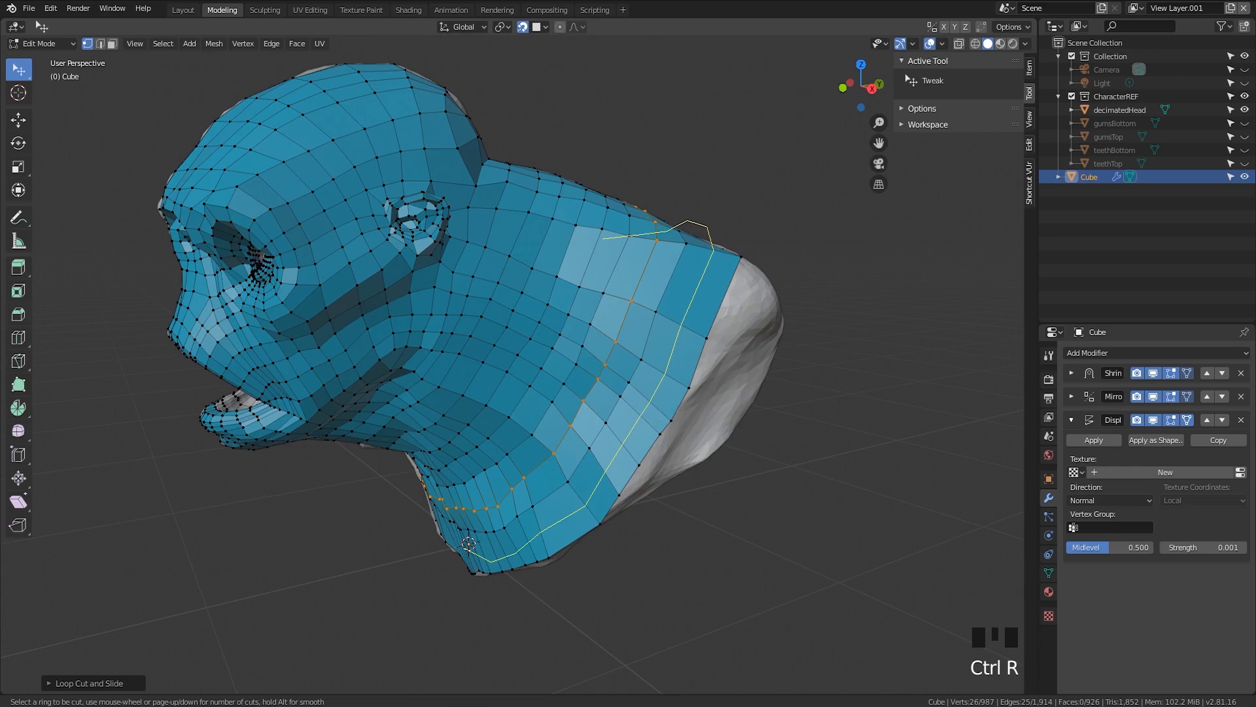
left_click(661, 415)
left_click(656, 410)
Add a lengthwise edge loop from the neck's open edge along the jaw and up to the forehead
middle_click_drag(608, 460, 648, 529)
key("2")
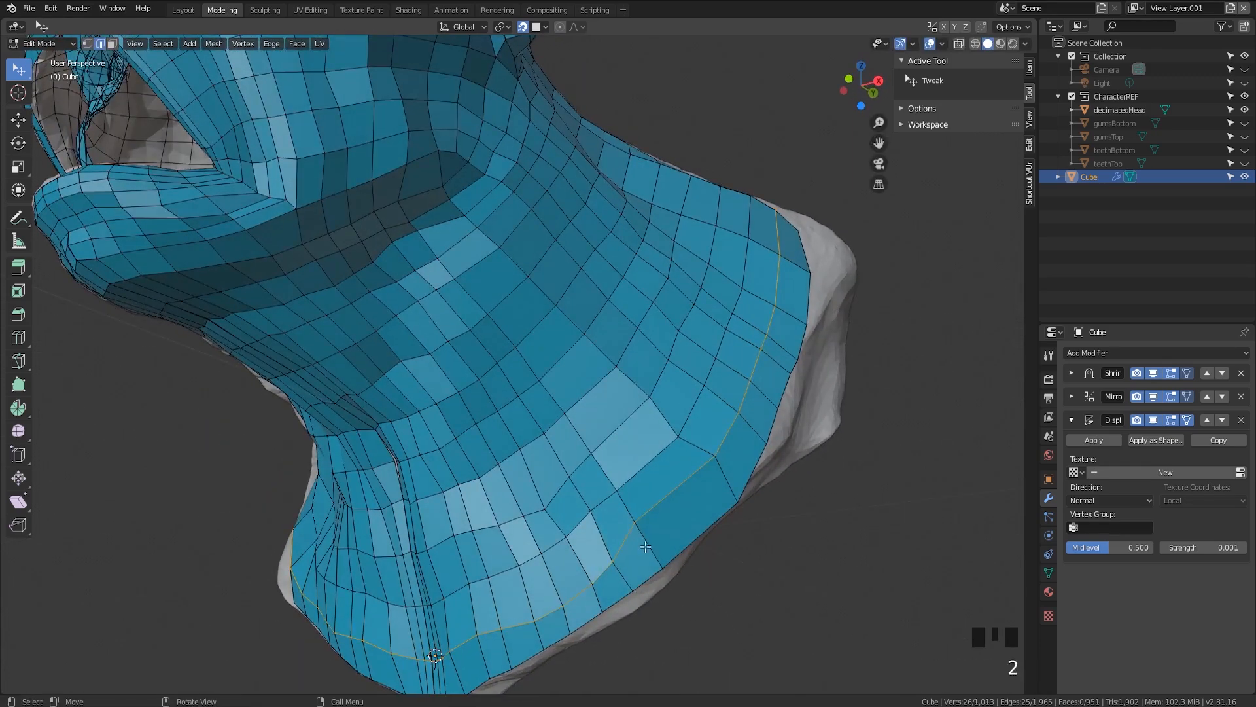
left_click(650, 551)
middle_click_drag(585, 460, 505, 415)
scroll(432, 344, "down", 2)
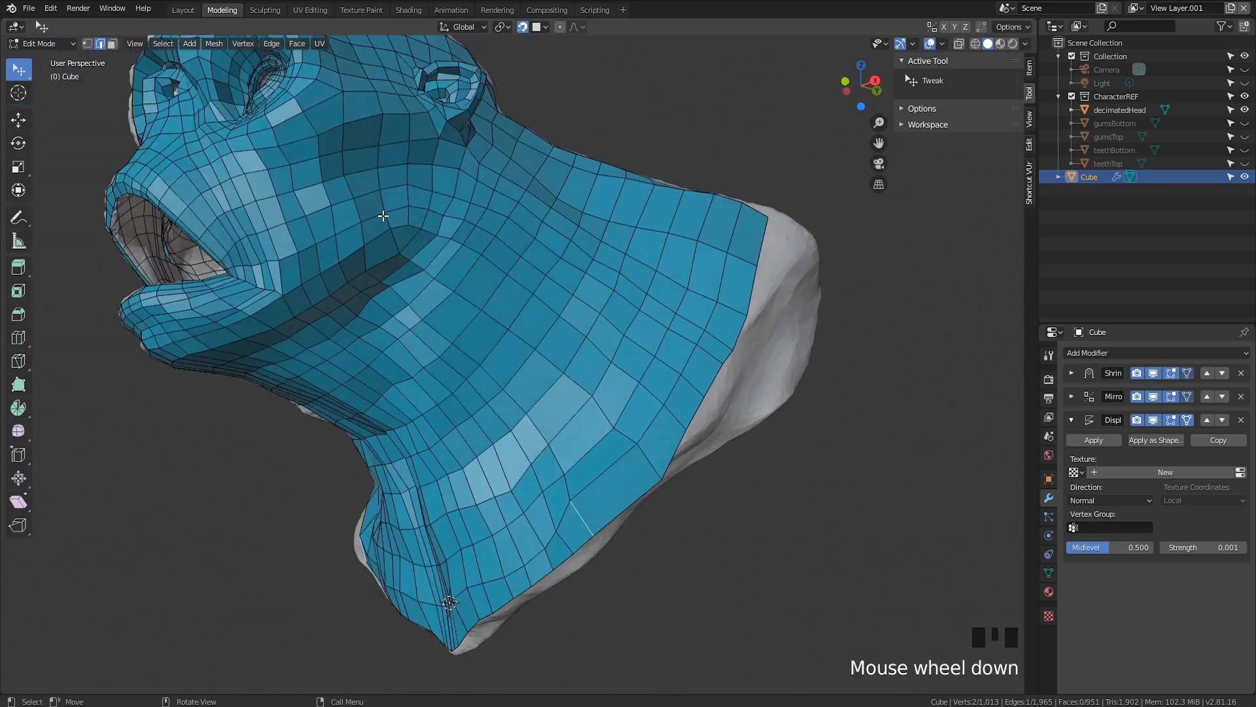
middle_click_drag(383, 216, 593, 525)
key("ctrl+r")
left_click(596, 526)
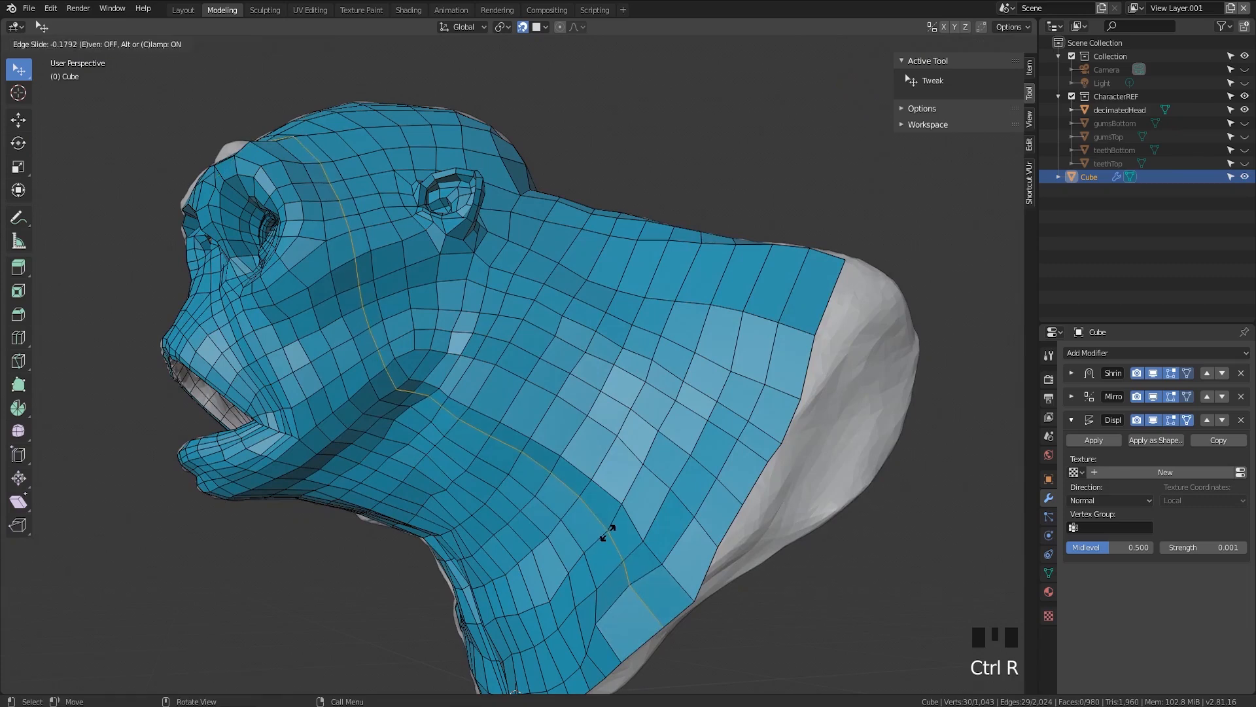
left_click(604, 527)
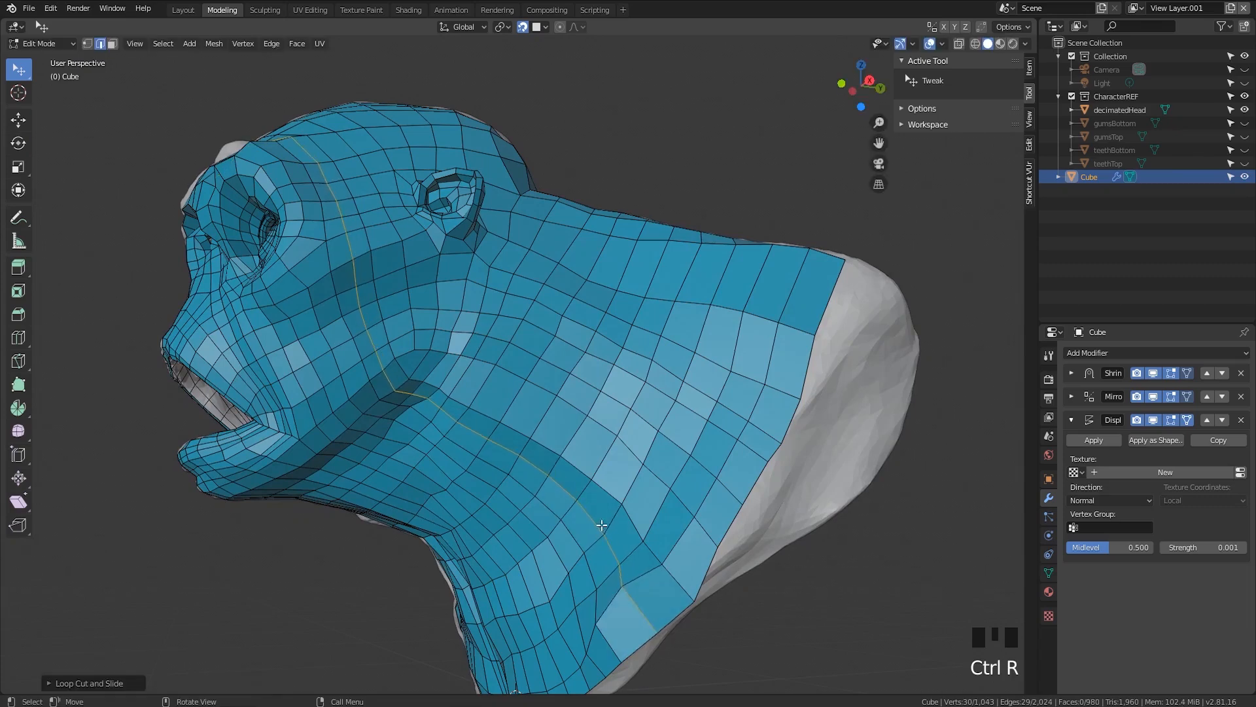
Apply Set Edge Flow to three lengthwise edge loops on the side of the neck
middle_click_drag(522, 479, 525, 485)
middle_click_drag(318, 317, 334, 316)
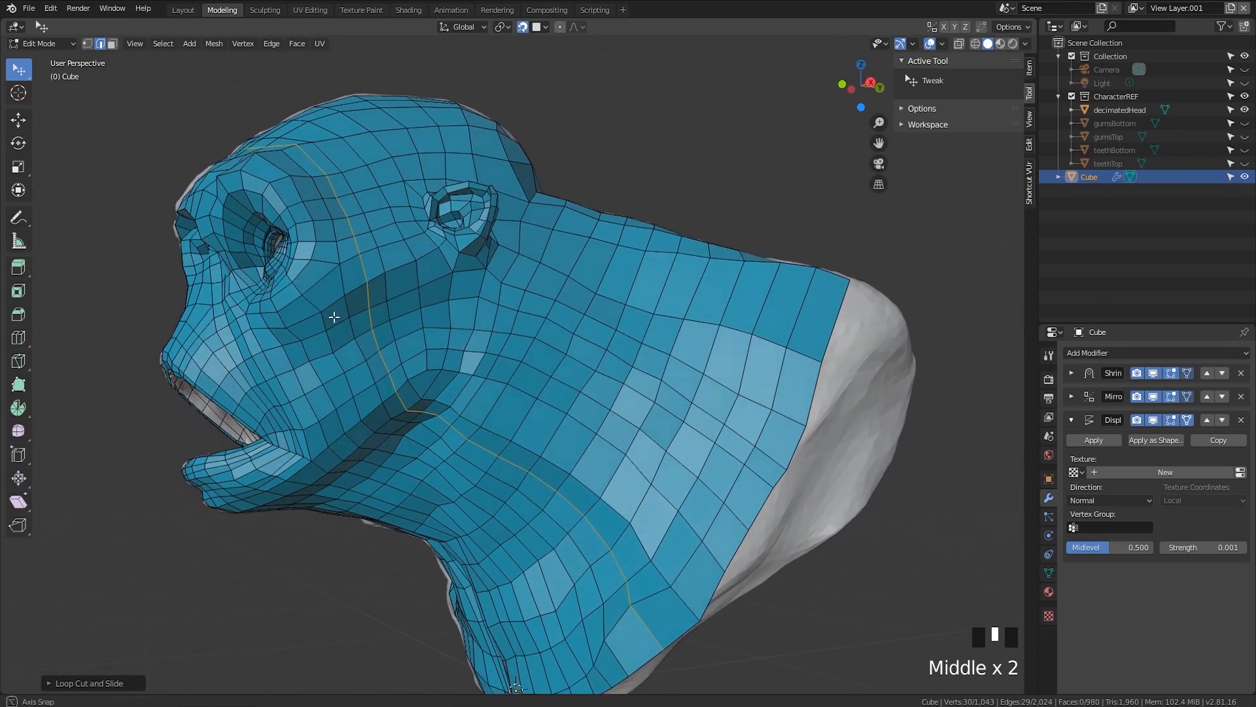
mouse_move(487, 364)
middle_mouse_down("shift")
mouse_move(418, 365)
mouse_move(471, 389)
mouse_move(469, 370)
mouse_move(481, 370)
middle_mouse_up("shift")
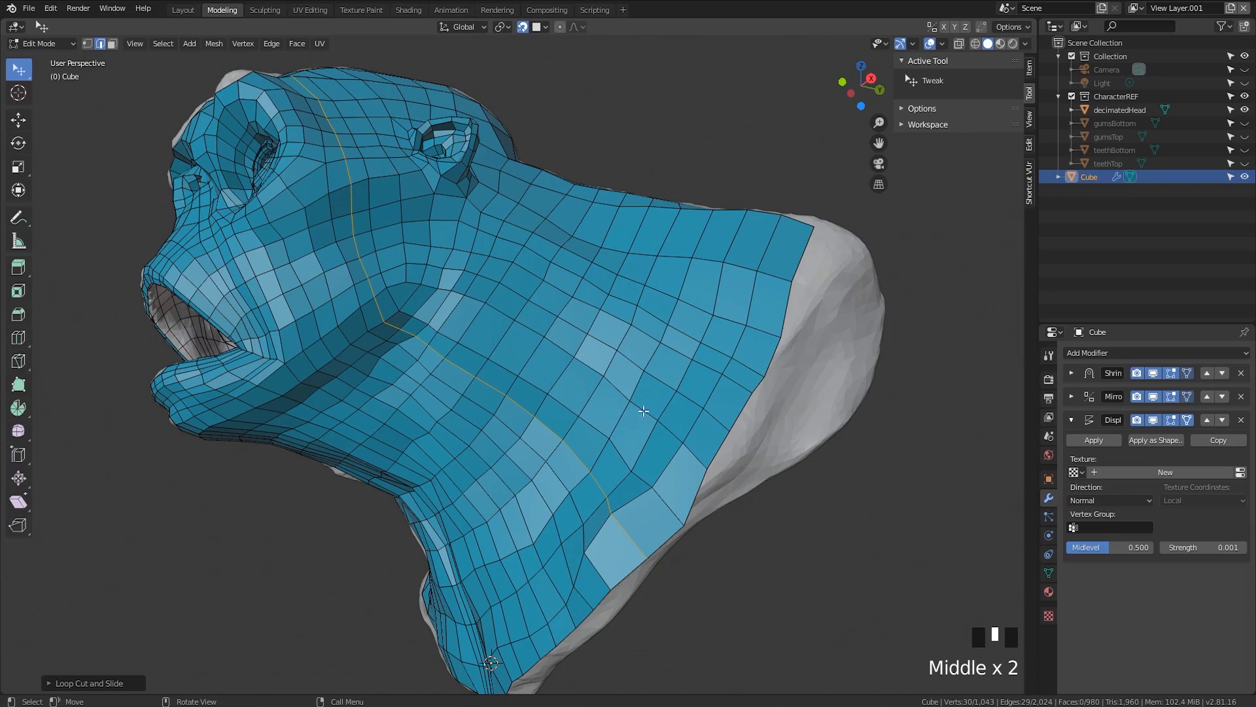
left_click(611, 384, "alt")
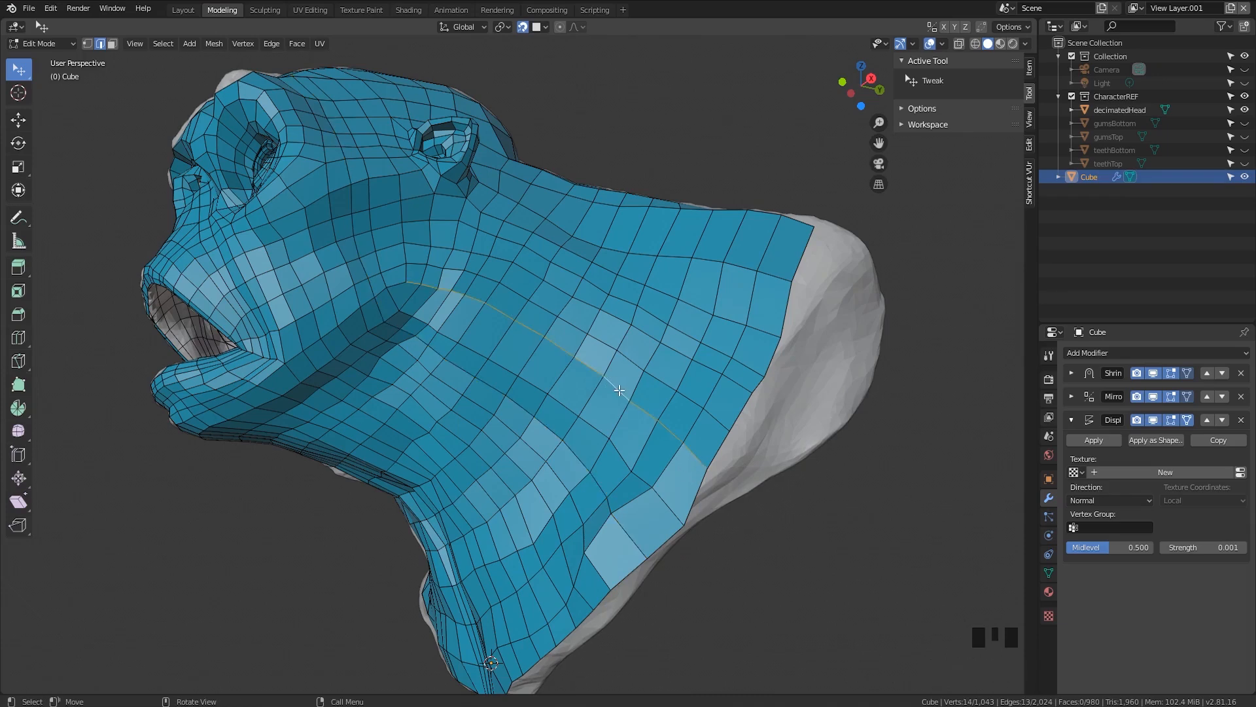
key("q")
left_click(597, 406)
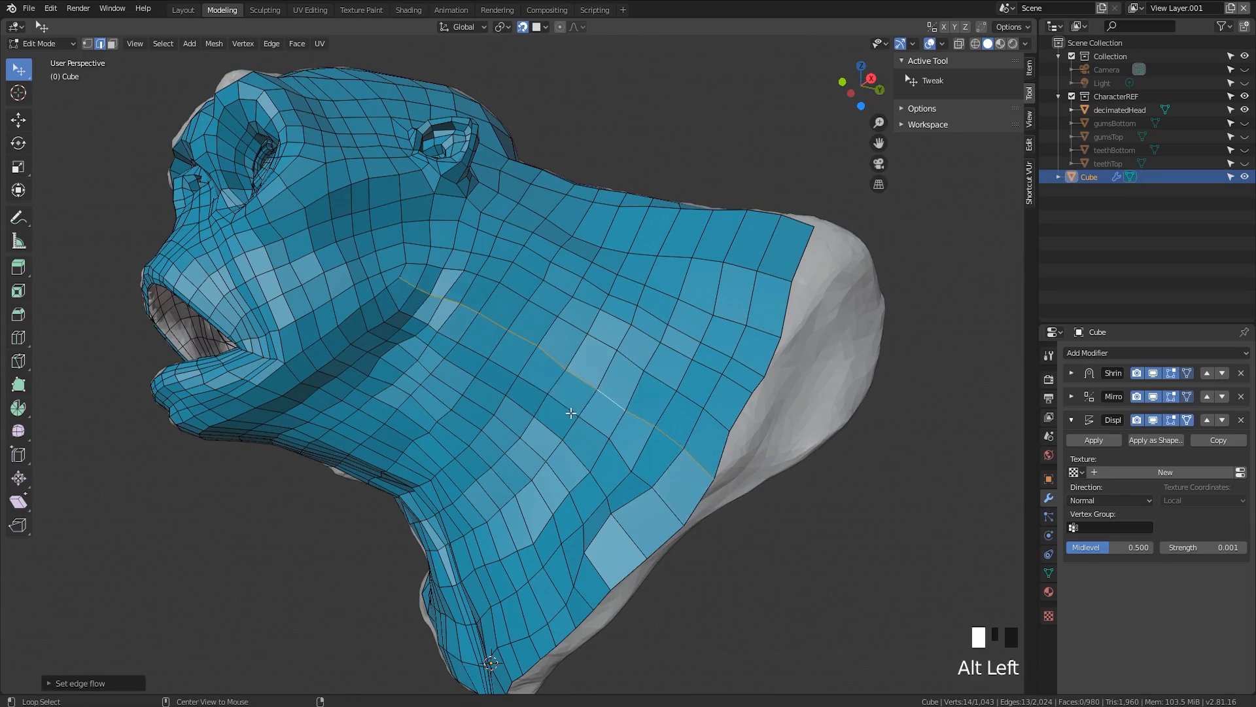
left_click(571, 412, "alt")
key("q")
left_click(572, 413)
middle_click_drag(660, 507, 703, 554)
left_click(649, 515, "alt")
key("q")
left_click(649, 513)
In vertex mode, move the vertices near the neck's lower open edge to even out the stretched faces
key("1")
left_click_drag(681, 557, 644, 593)
middle_click_drag(644, 593, 663, 568)
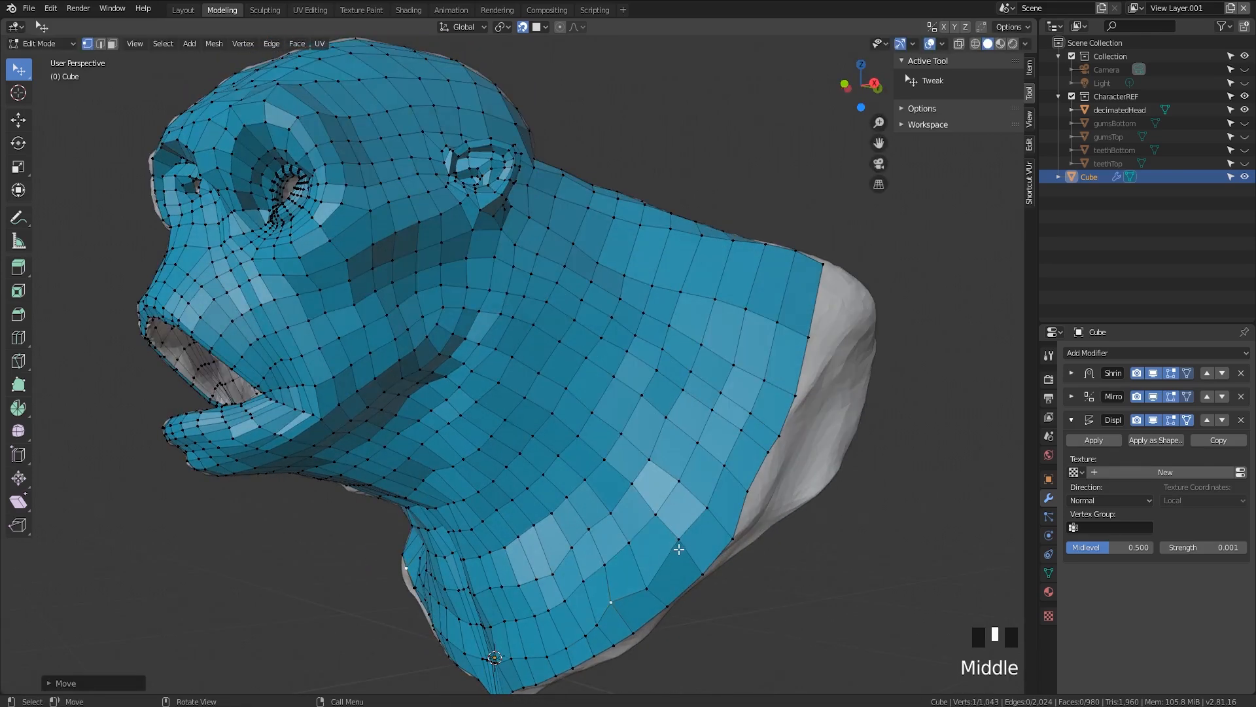
left_click_drag(647, 588, 640, 579)
Reposition vertices on and beside the throat's centre line to straighten the mirror seam
middle_click_drag(592, 556, 497, 499)
scroll(497, 498, "up", 3)
left_click_drag(539, 423, 523, 432)
middle_click_drag(523, 432, 582, 307)
scroll(531, 419, "down", 3)
scroll(543, 262, "up", 2)
scroll(587, 316, "up", 2)
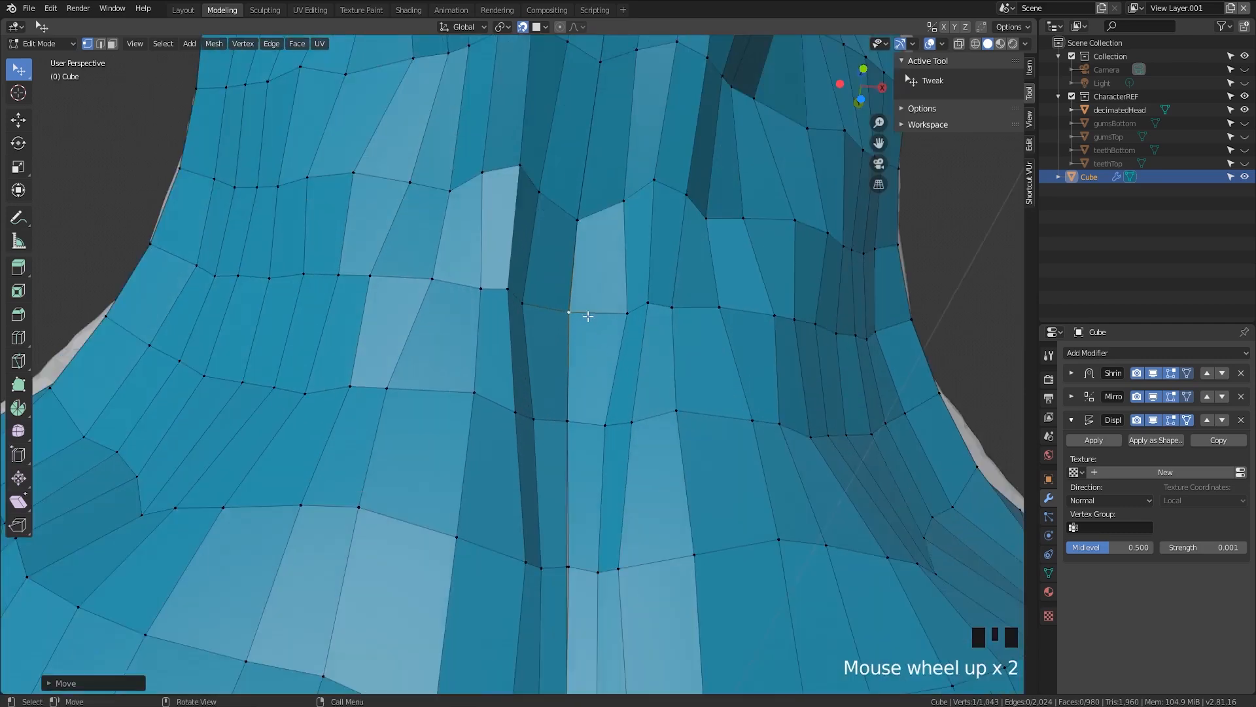
left_click_drag(627, 307, 622, 311)
scroll(602, 452, "down", 2)
scroll(591, 505, "up", 2)
mouse_move(570, 565)
left_mouse_down()
mouse_move(564, 576)
mouse_move(561, 565)
left_mouse_up()
scroll(570, 525, "down", 2)
Spread the vertices beside the throat's centre line outward, row by row, to even out the narrow faces
middle_click_drag(570, 525, 563, 565)
scroll(562, 567, "up", 1)
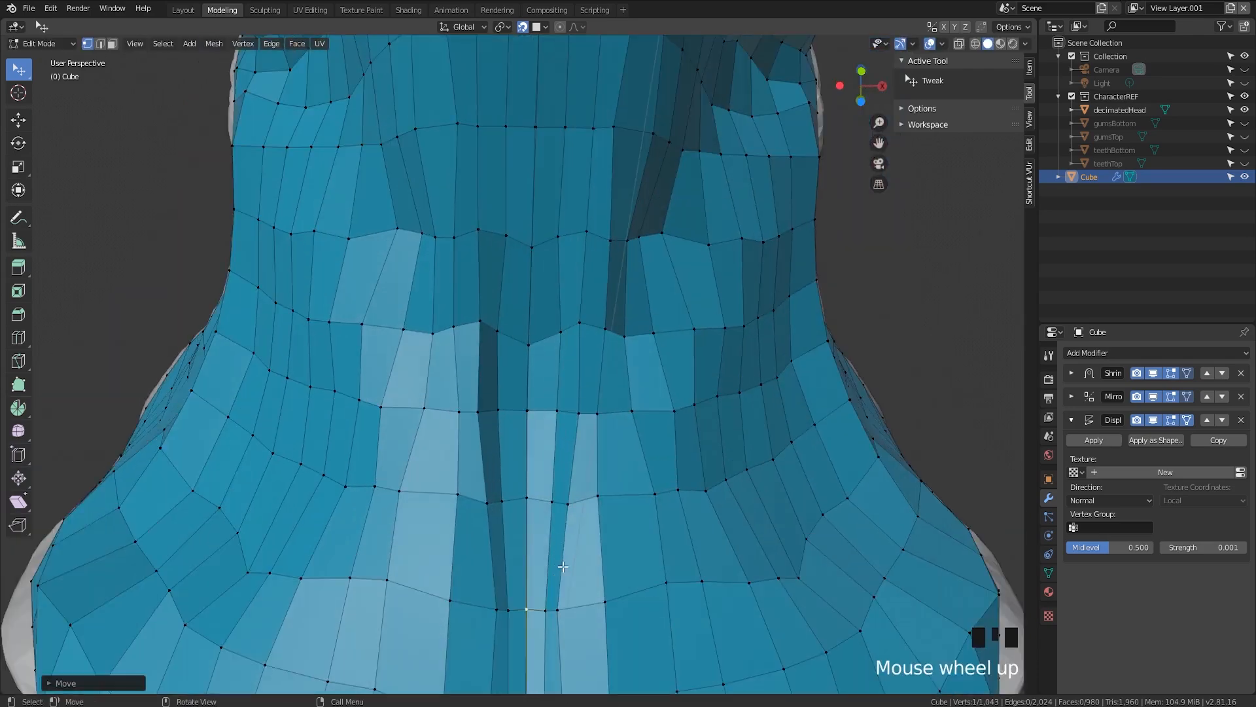
left_click_drag(560, 613, 569, 608)
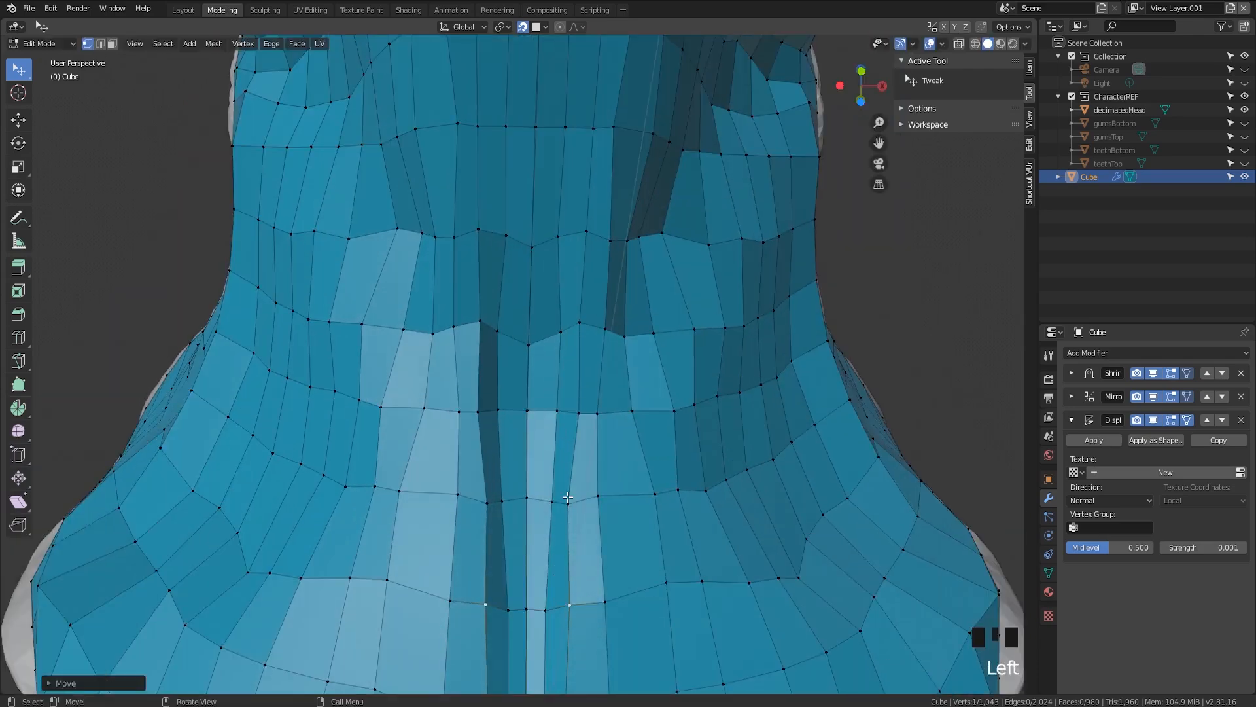
left_click_drag(567, 497, 573, 496)
scroll(573, 496, "down", 2)
middle_click_drag(573, 495, 624, 383)
scroll(501, 365, "up", 2)
scroll(584, 352, "up", 3)
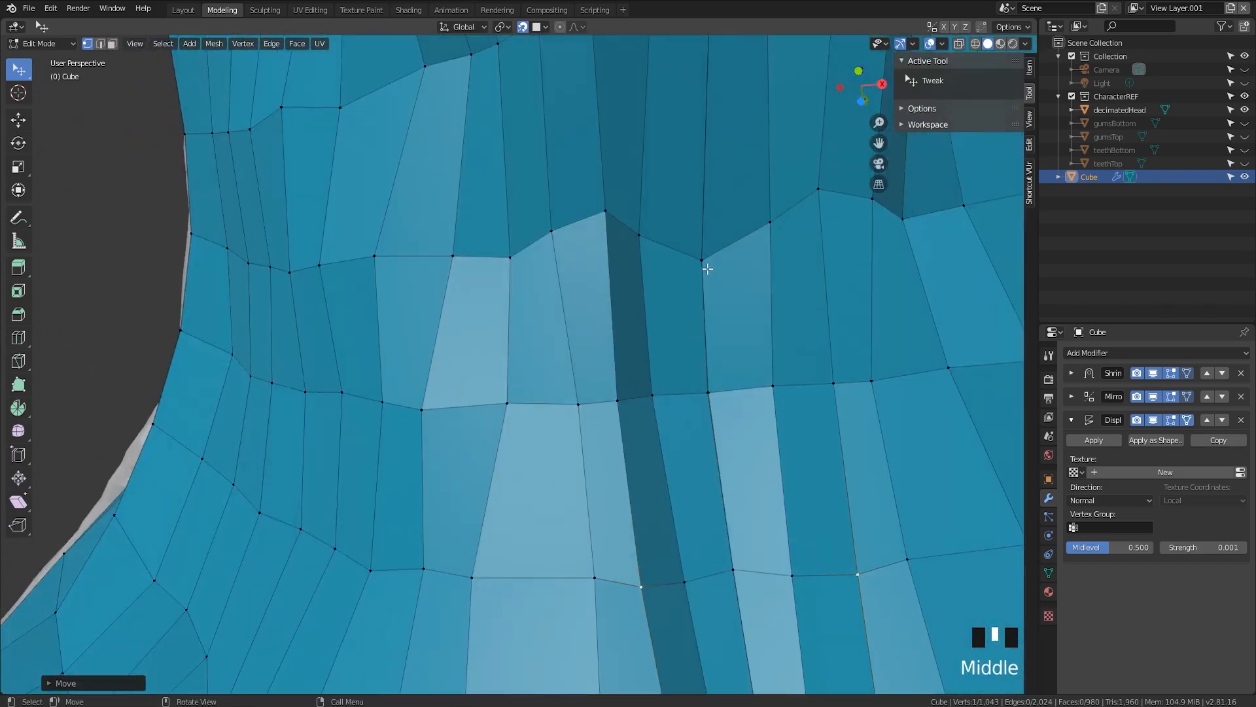
left_click_drag(707, 268, 649, 231)
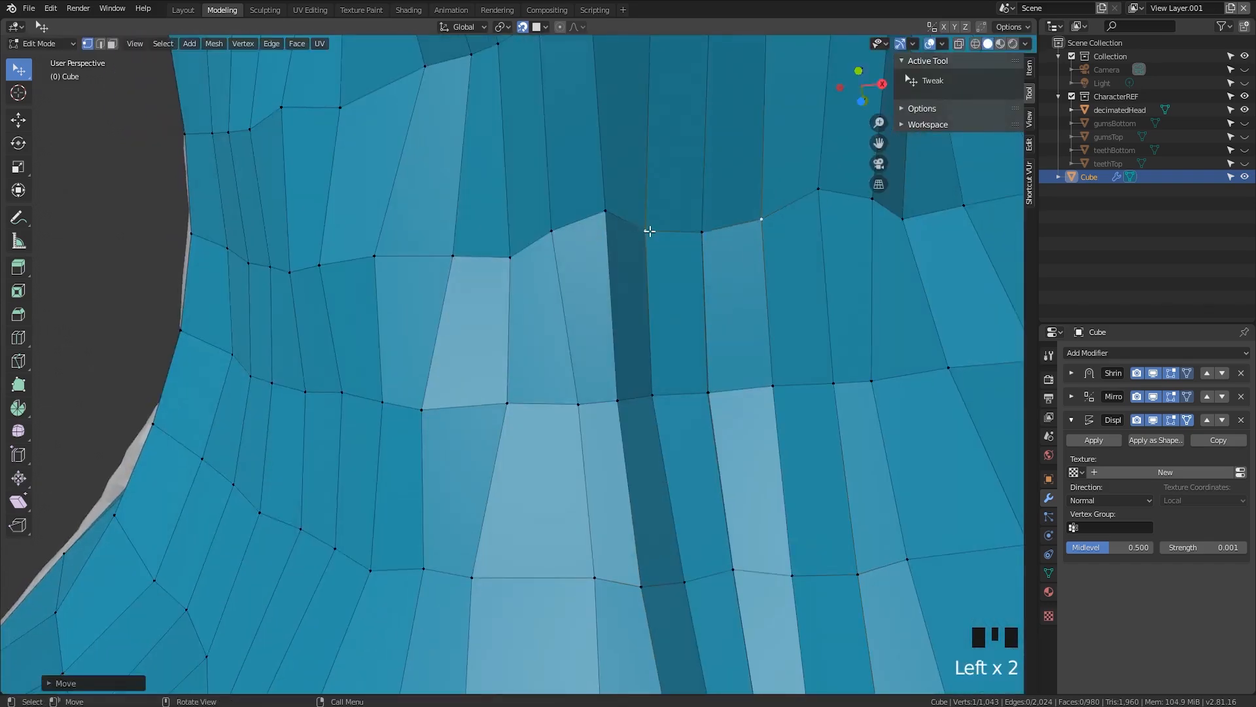
scroll(649, 231, "down", 7)
middle_click_drag(649, 231, 493, 373)
scroll(572, 344, "down", 2)
scroll(573, 344, "up", 1)
middle_click_drag(482, 321, 583, 426)
scroll(533, 332, "up", 1)
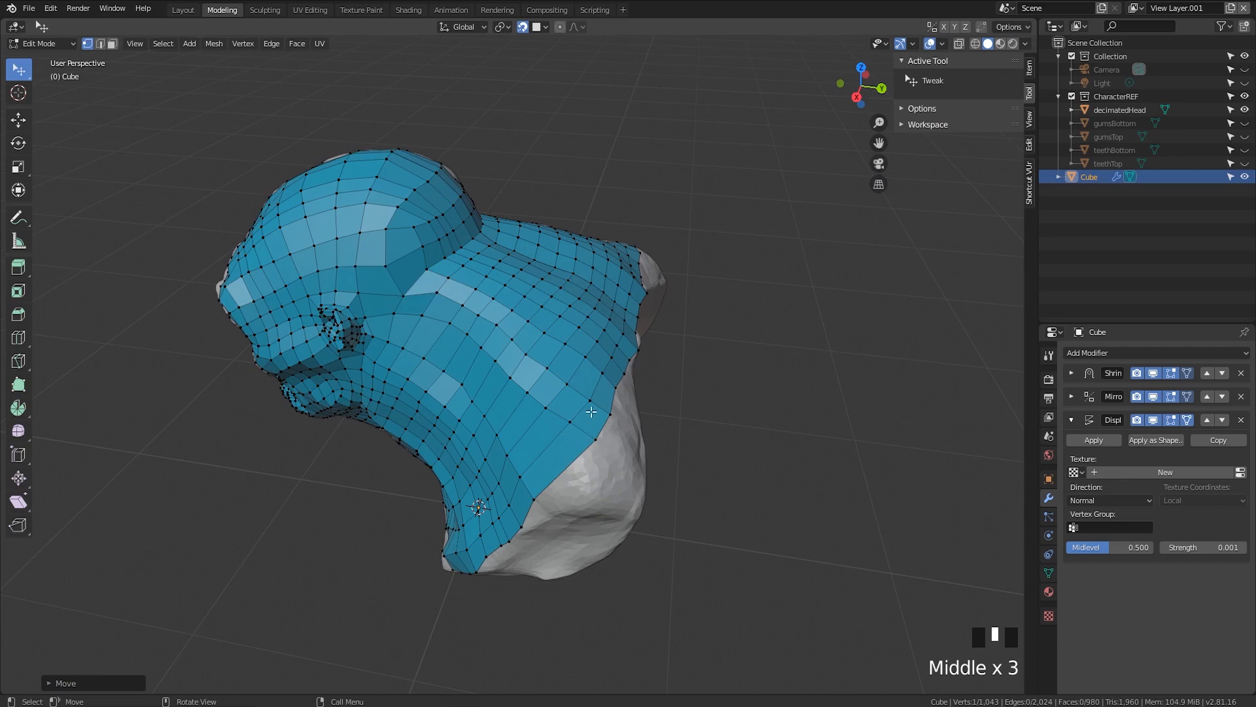
In edge mode, apply Set Flow to three neighbouring lengthwise edge loops running from behind the ear and skull base to the neck's open edge
key("2")
left_click(587, 428)
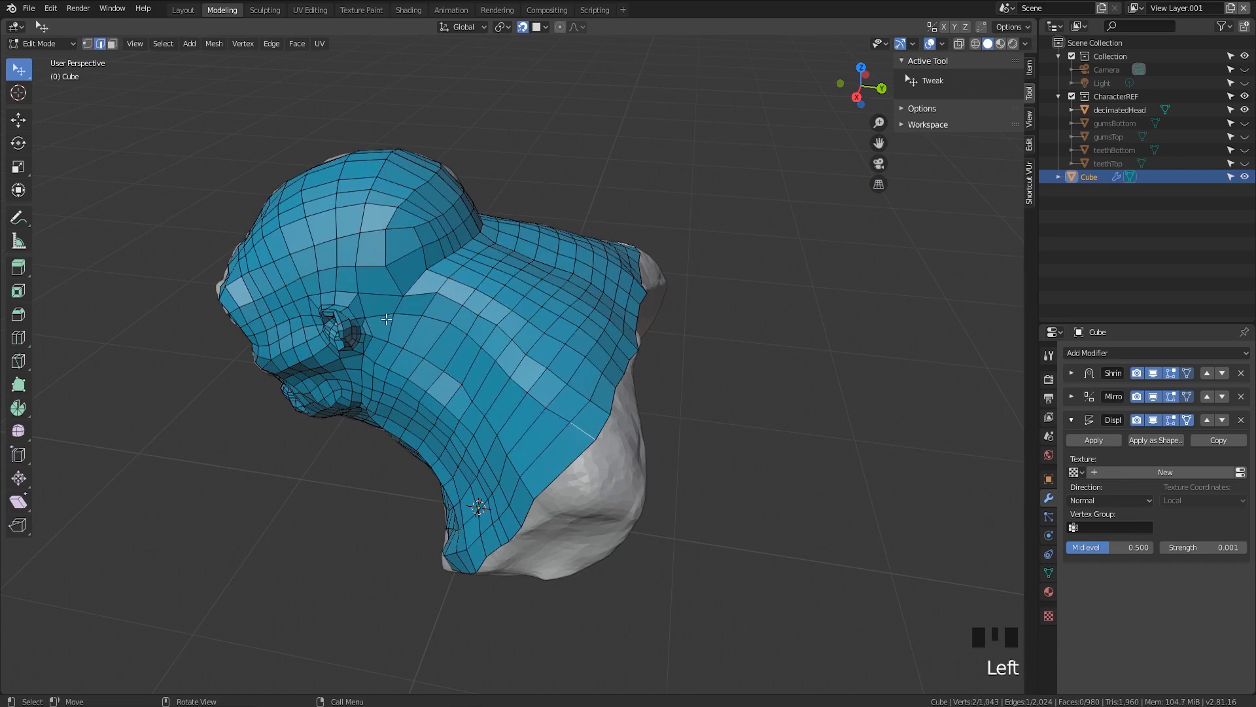
left_click(381, 311, "ctrl")
key("q")
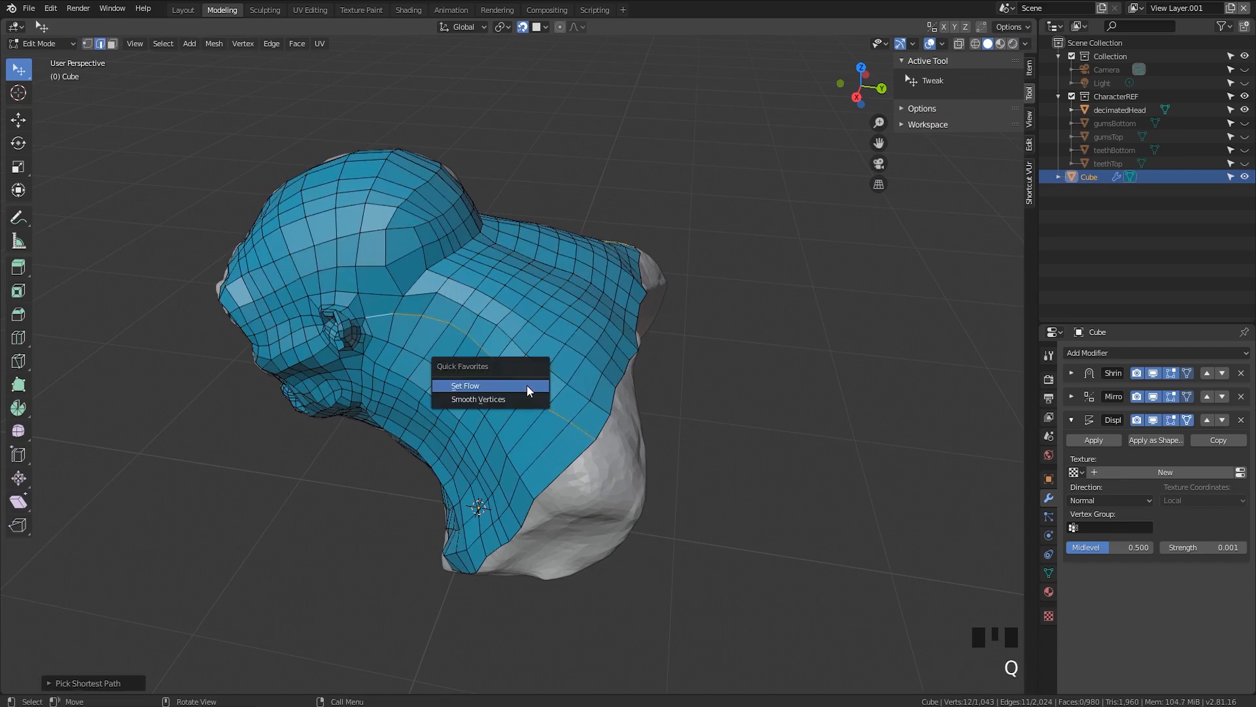
left_click(527, 385)
left_click(601, 407, "alt")
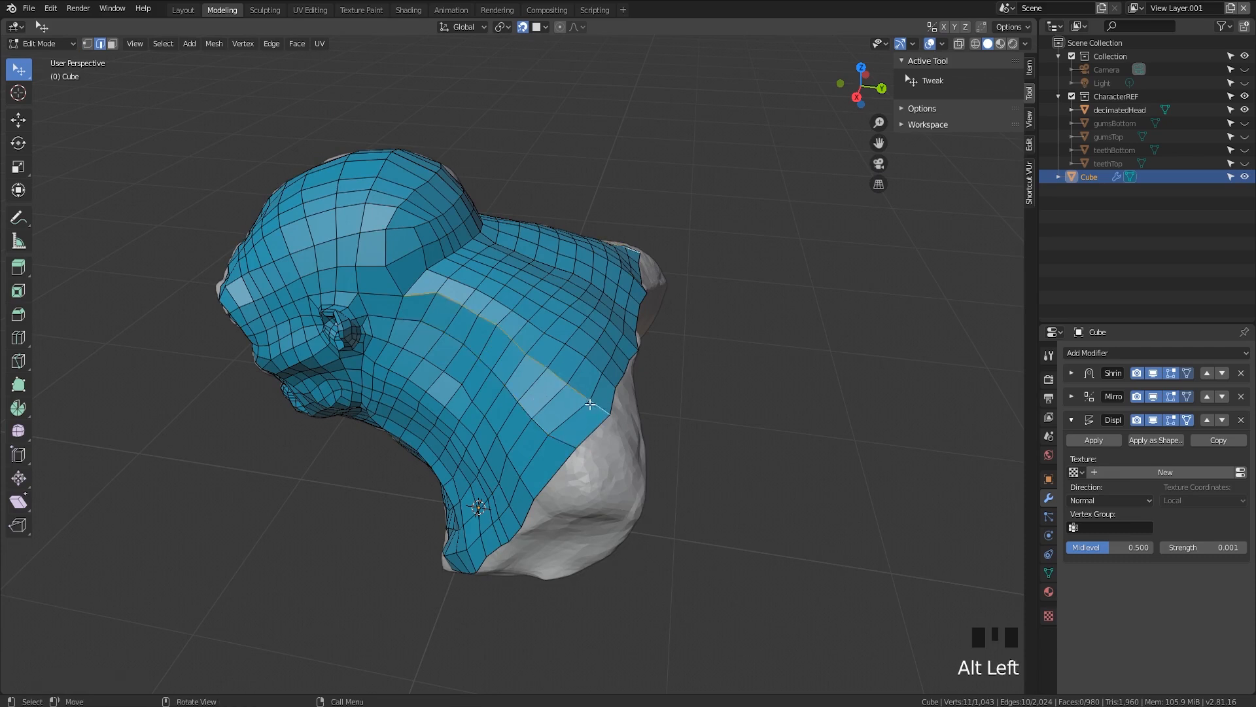
key("q")
left_click(547, 401)
middle_click_drag(571, 398, 553, 427)
left_click(551, 427, "alt")
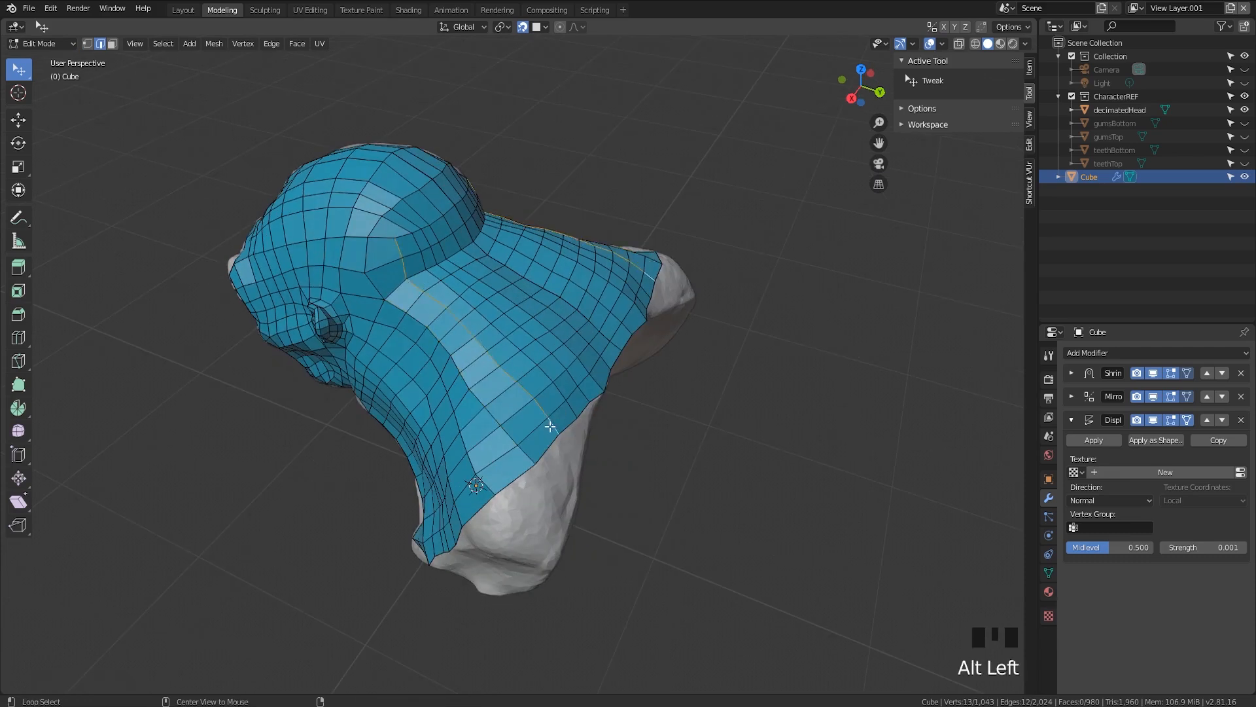
key("q")
Try Set Flow on the full loop running from the back of the neck over the skull, and undo it
left_click(566, 408, "alt")
key("q")
left_click(568, 407)
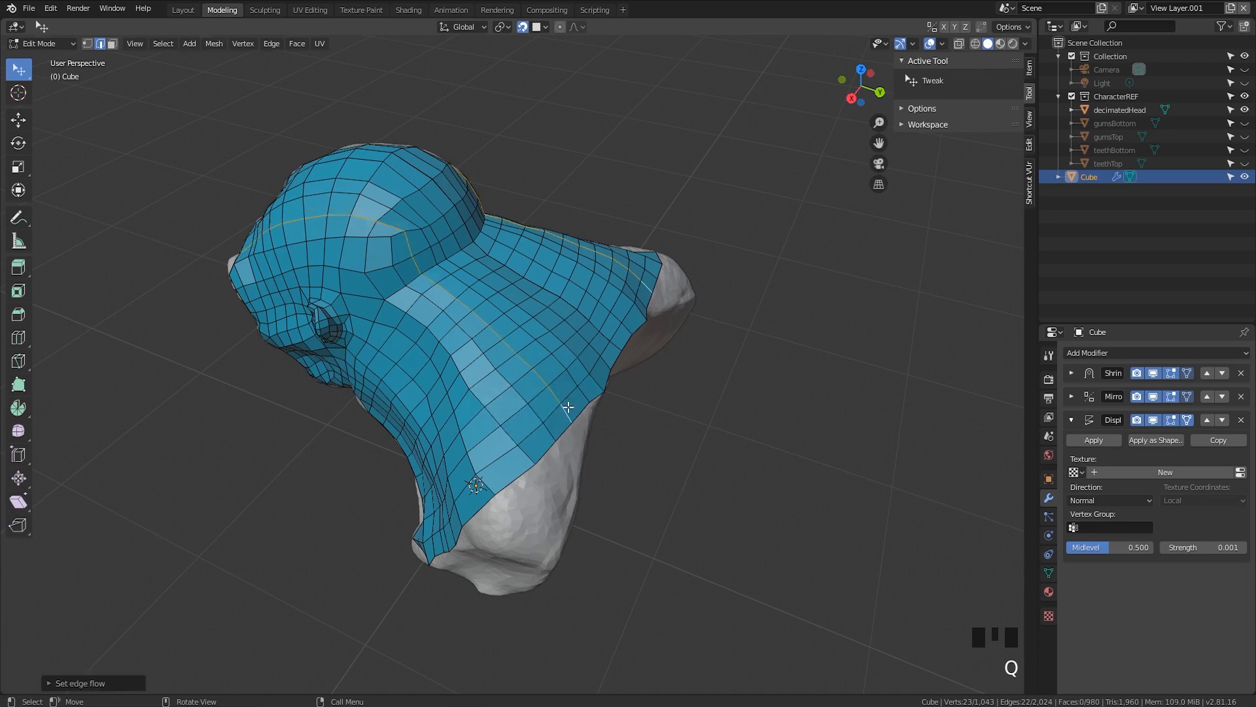
middle_click_drag(567, 407, 564, 415)
key("ctrl+z")
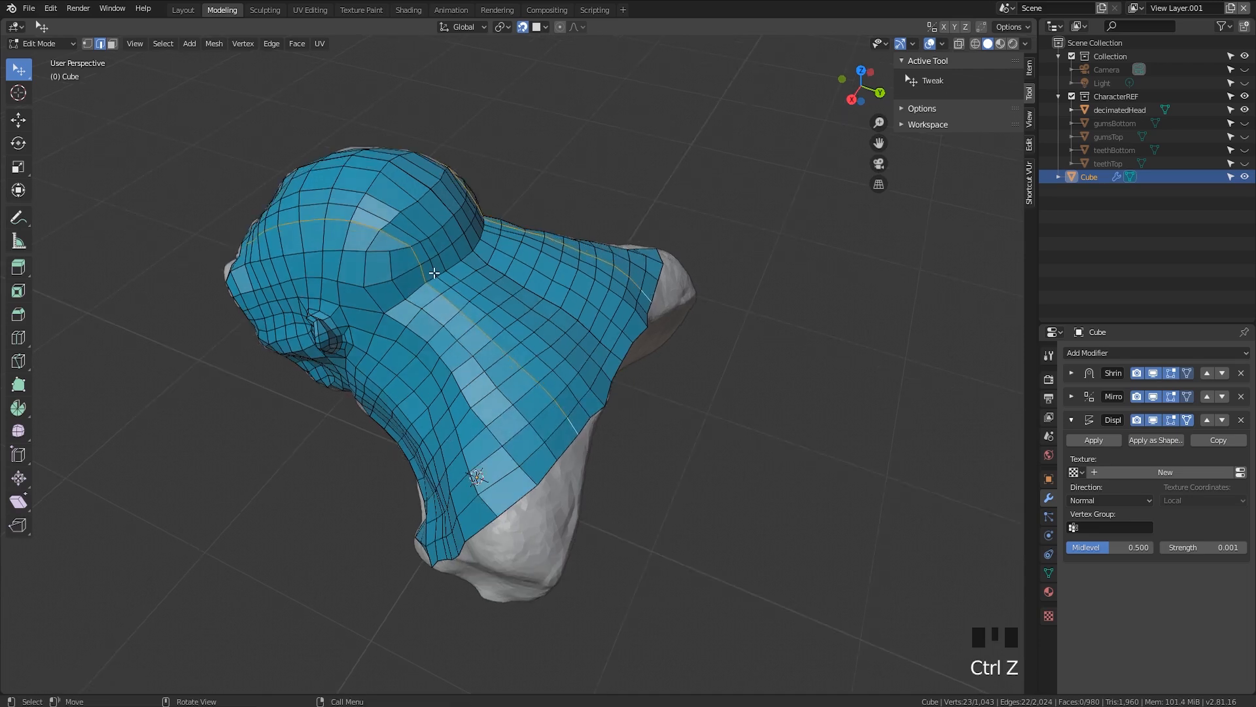
Apply Set Flow to two edge paths on the back of the neck, each limited to the stretch between skull base and open lower edge
left_click(424, 274)
left_click(575, 426, "ctrl")
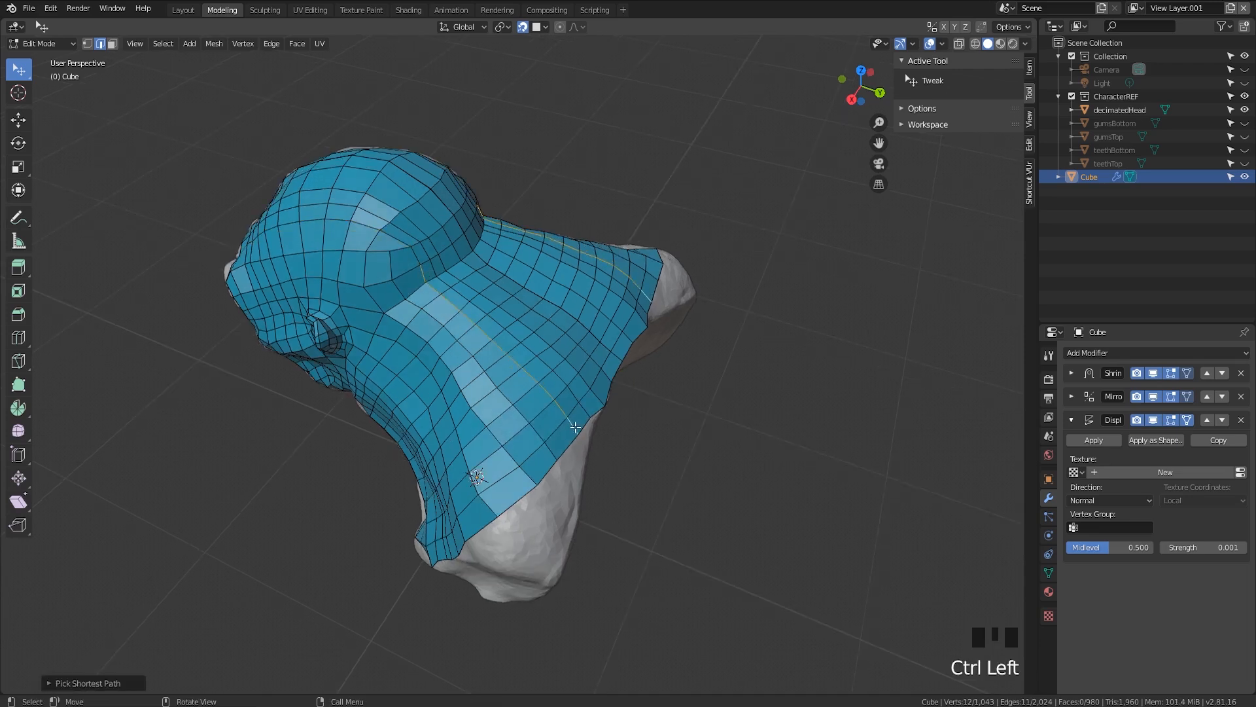
key("q")
left_click(575, 426)
middle_click_drag(575, 426, 460, 424)
left_click(451, 450)
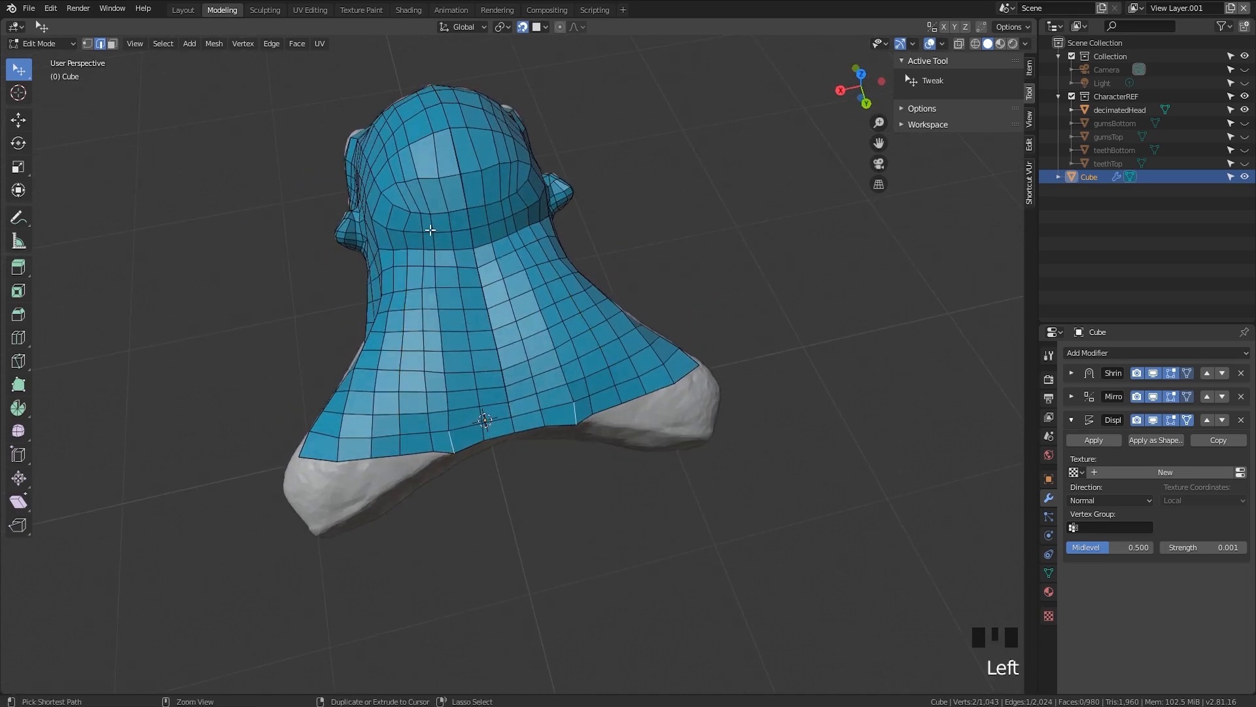
left_click(452, 266, "ctrl")
key("q")
left_click(453, 267)
middle_click_drag(472, 263, 574, 266)
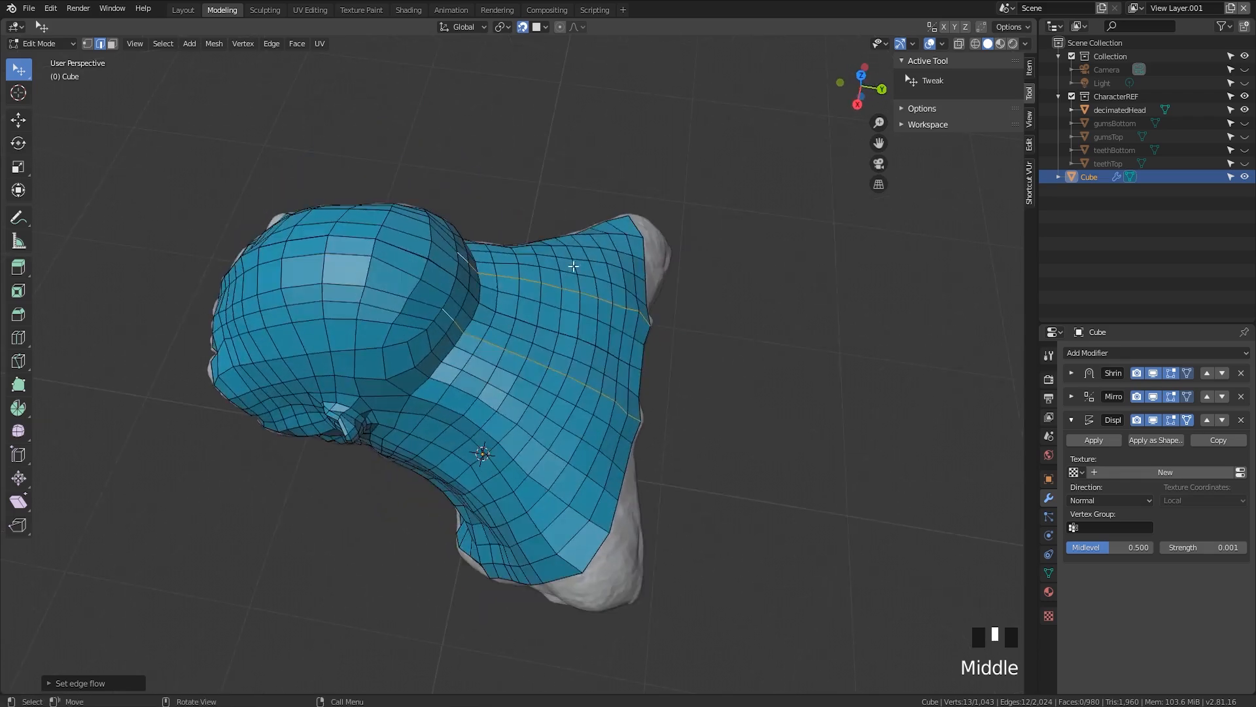
Apply Set Flow to the edge path running from the back of the skull over its top to the forehead
left_click(424, 303)
middle_click_drag(281, 334, 321, 353)
middle_click_drag(458, 349, 399, 393)
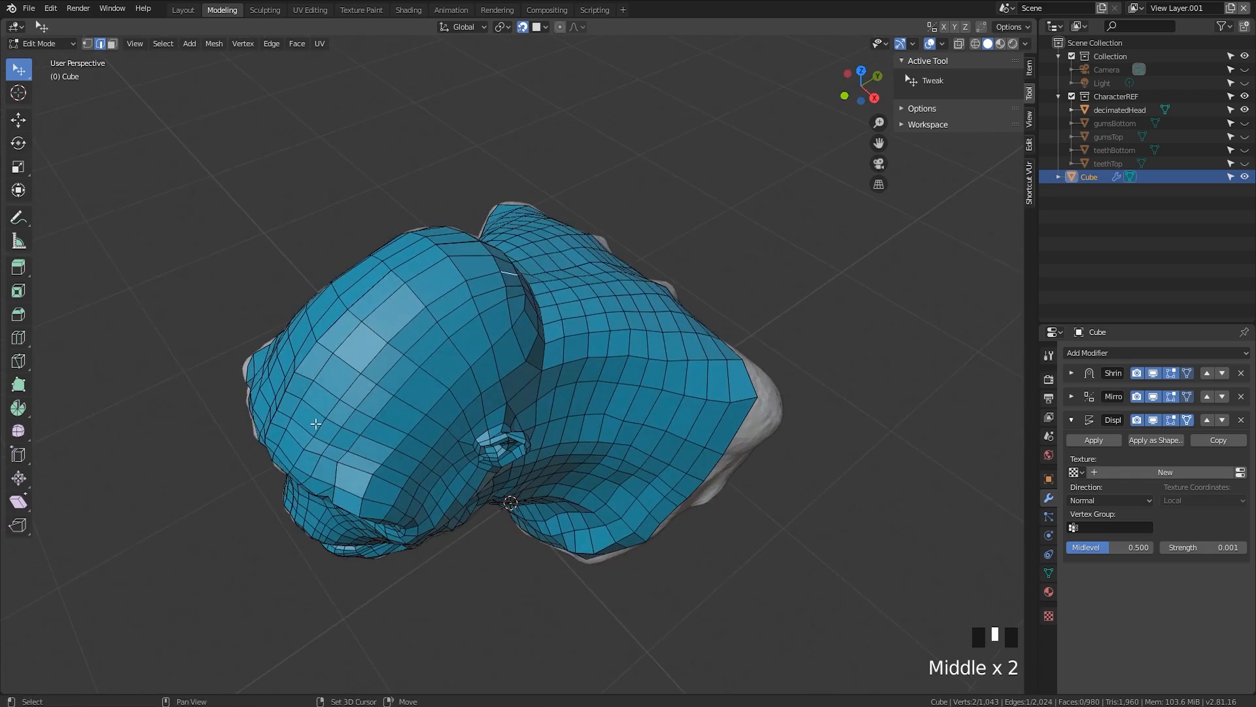
key("q")
left_click(463, 282)
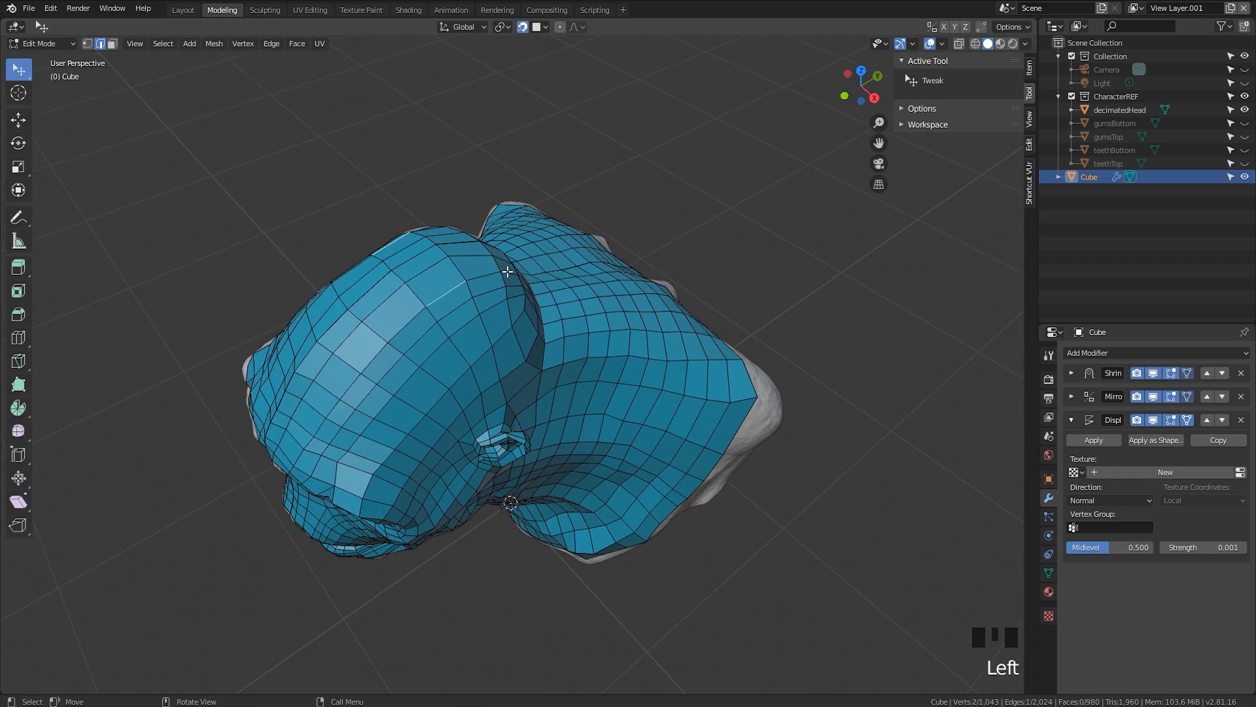
left_click(325, 427, "ctrl")
key("q")
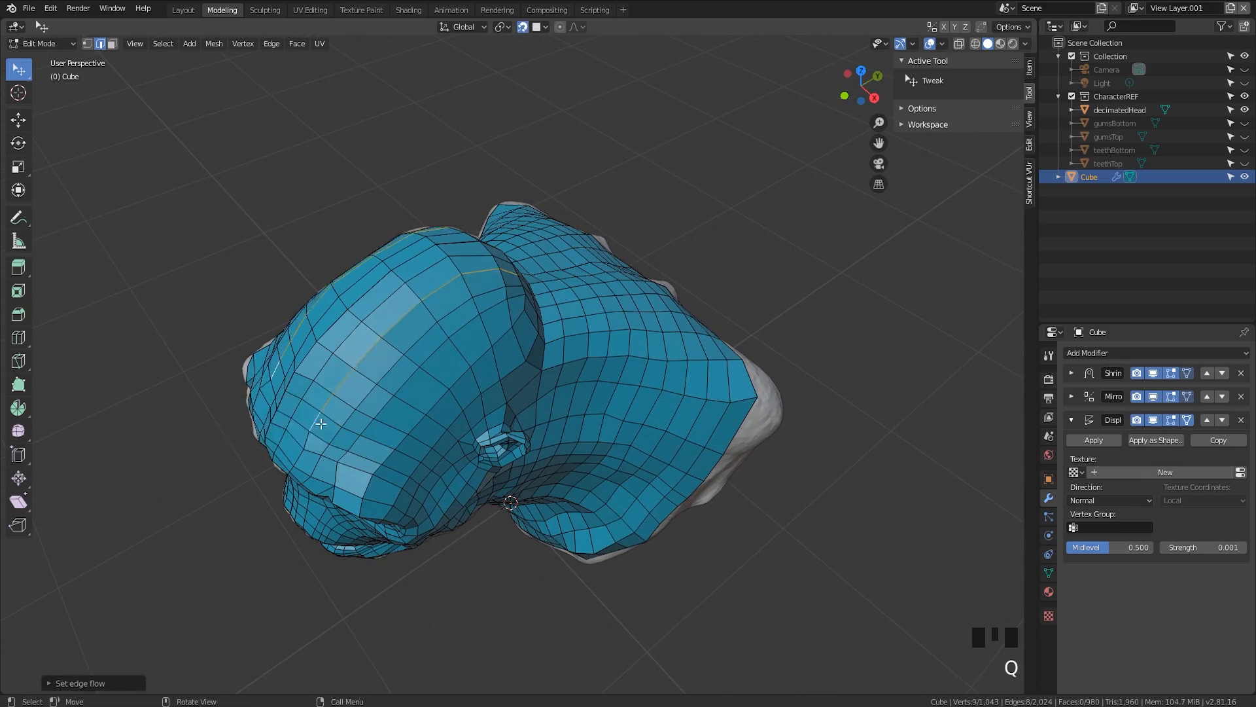
middle_click_drag(322, 424, 461, 234)
Apply Set Flow to a second lengthwise edge path over the skull and to a single edge at the skull's lower back
scroll(307, 289, "up", 2)
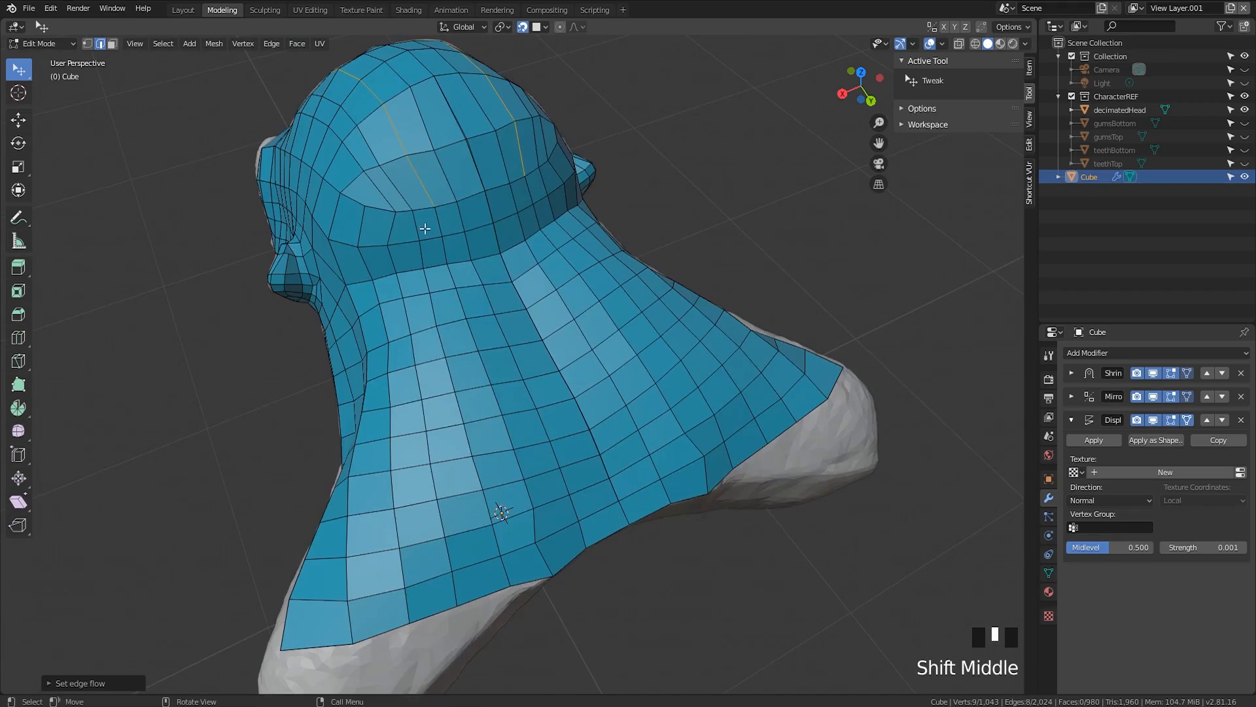
left_click(388, 227)
middle_click_drag(383, 215, 445, 205)
left_click(242, 295, "ctrl")
key("q")
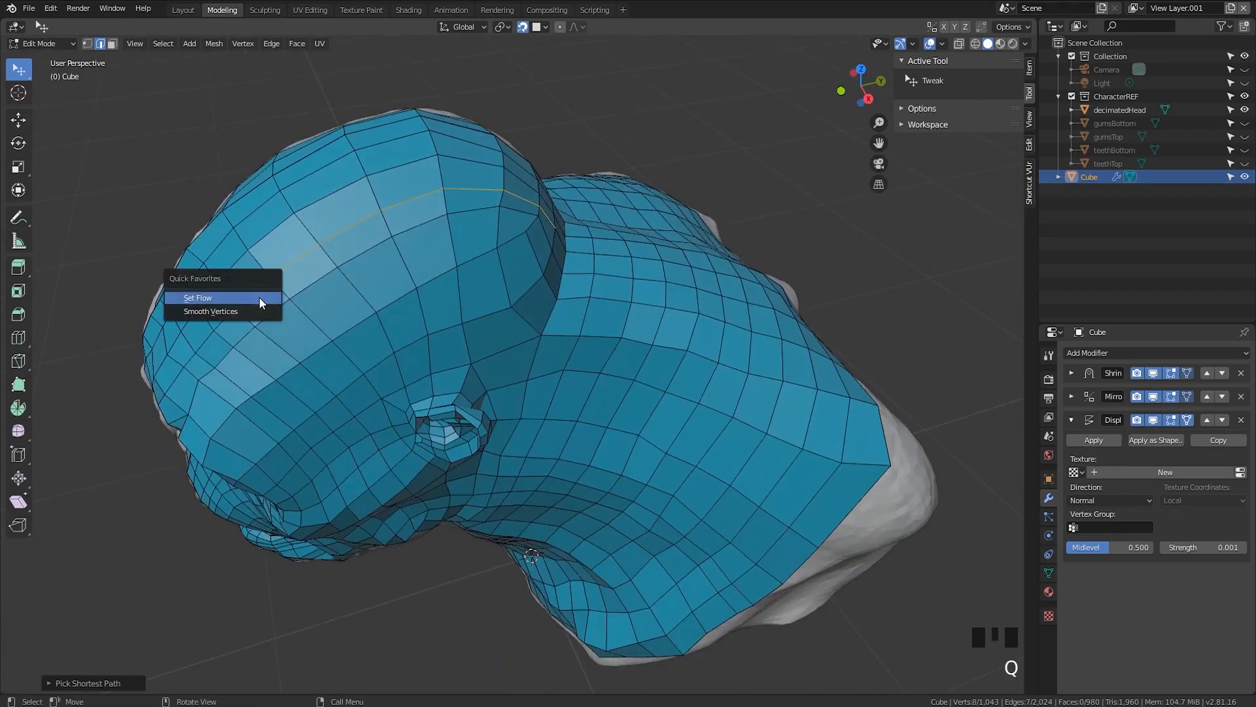
middle_click_drag(259, 297, 314, 258)
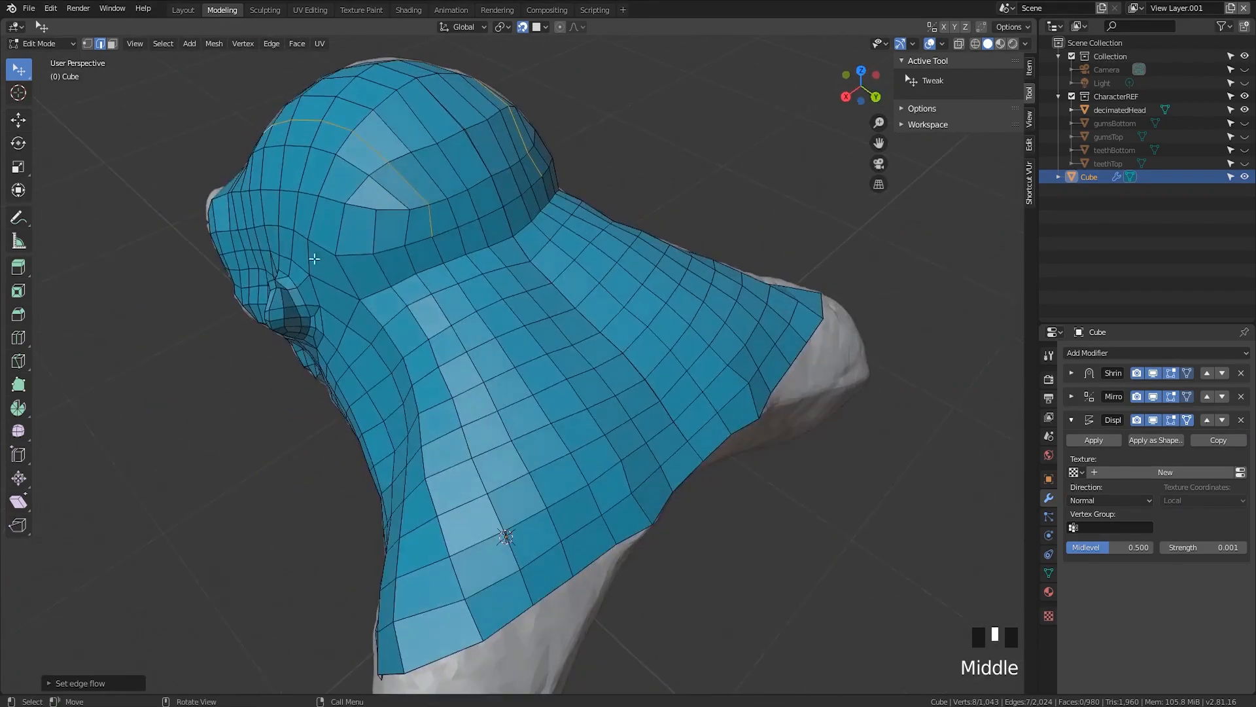
left_click(409, 225)
key("q")
left_click(408, 225)
In vertex mode, select a cheek vertex between mouth and jaw, grow the selection around it, and smooth those vertices three times
middle_click_drag(409, 224, 471, 288)
scroll(469, 300, "up", 4)
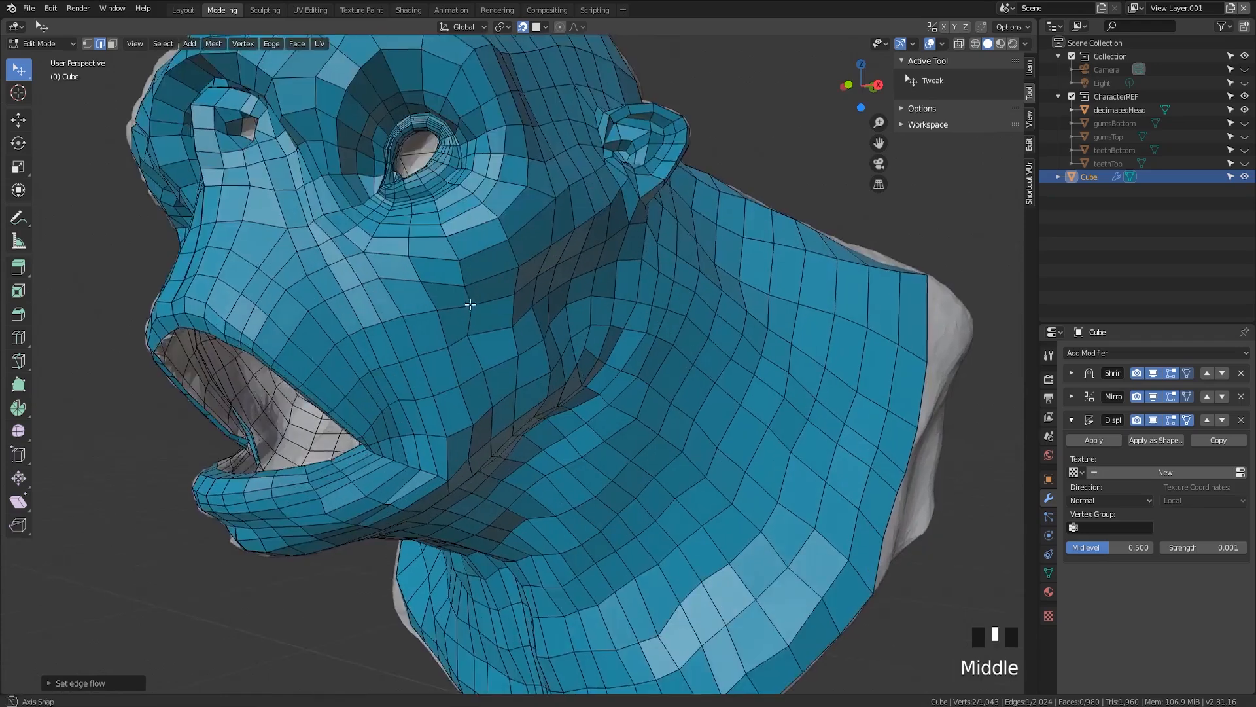
middle_click_drag(349, 296, 419, 303, "shift")
key("q")
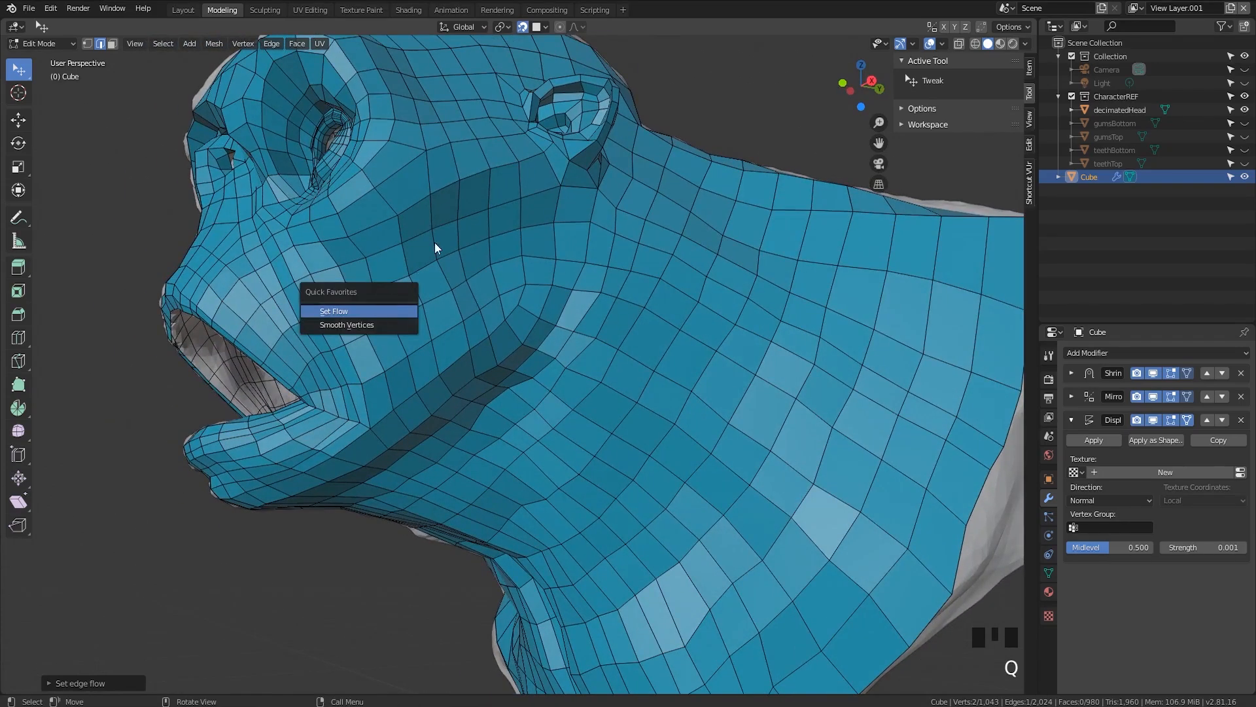
left_click(443, 227)
key("1")
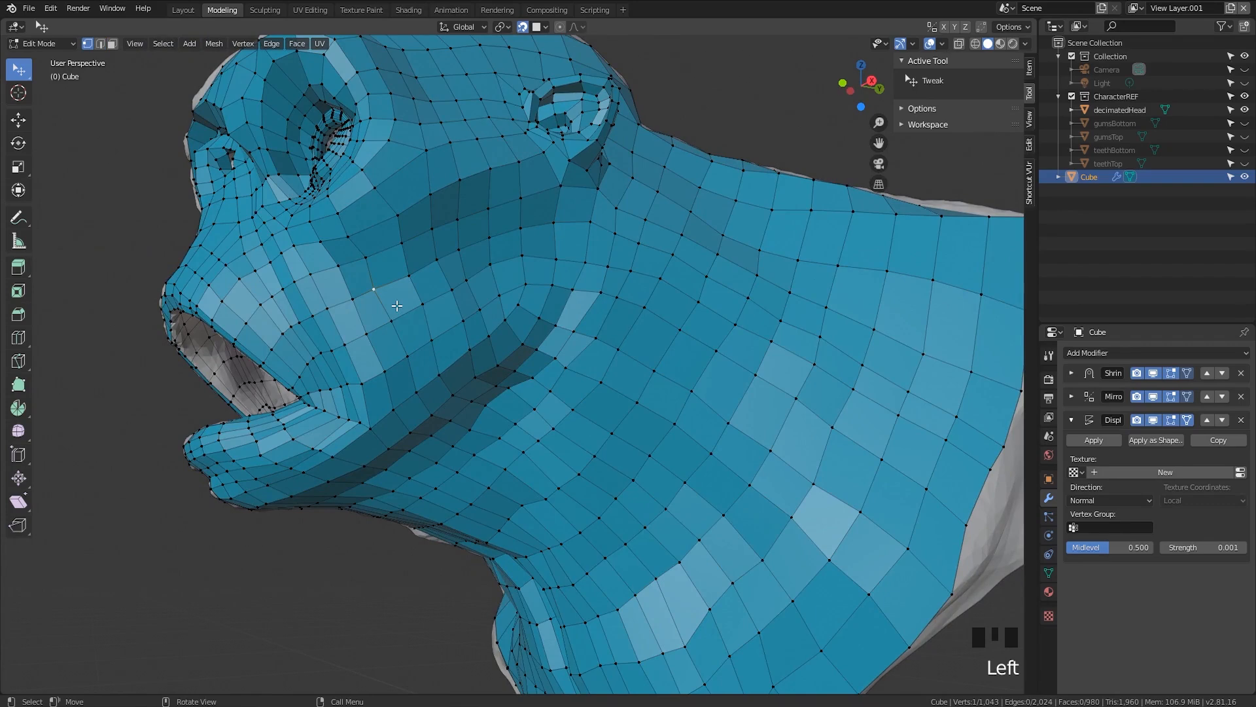
key("ctrl+KP_Subtract")
key("ctrl+KP_Subtract")
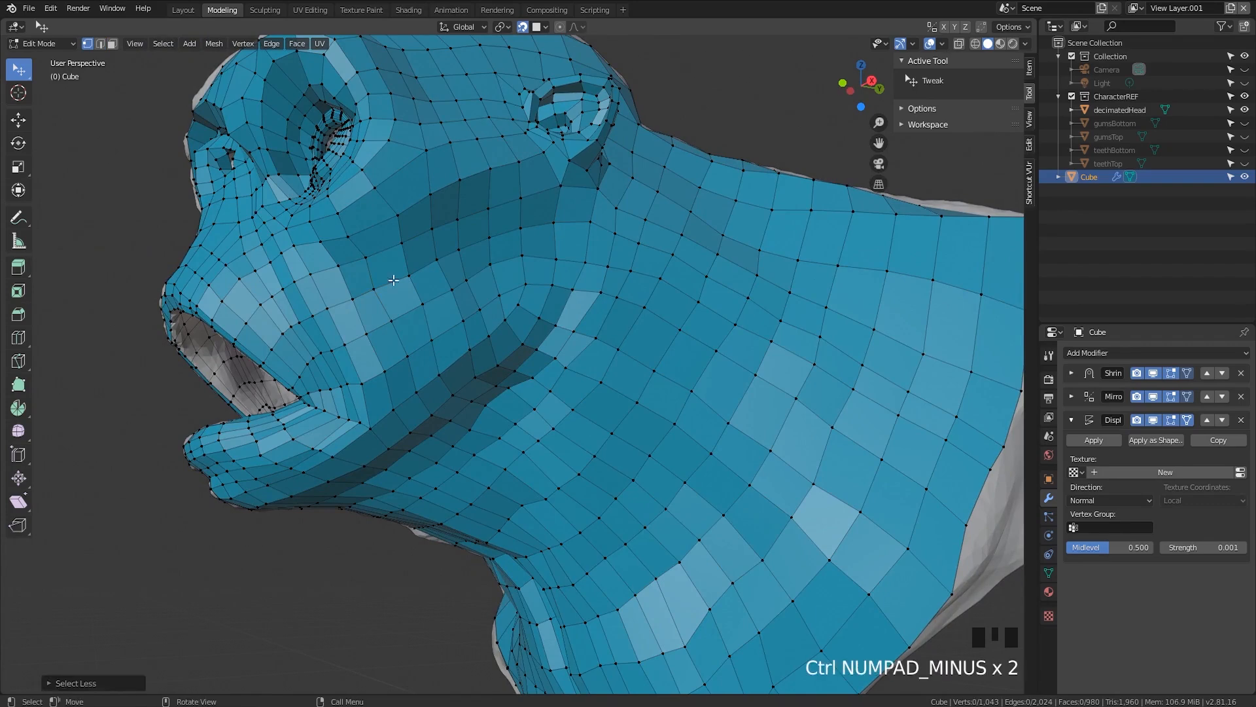
left_click(376, 286)
key("ctrl+KP_Add")
key("ctrl+KP_Add")
key("ctrl+KP_Add")
key("ctrl+KP_Add")
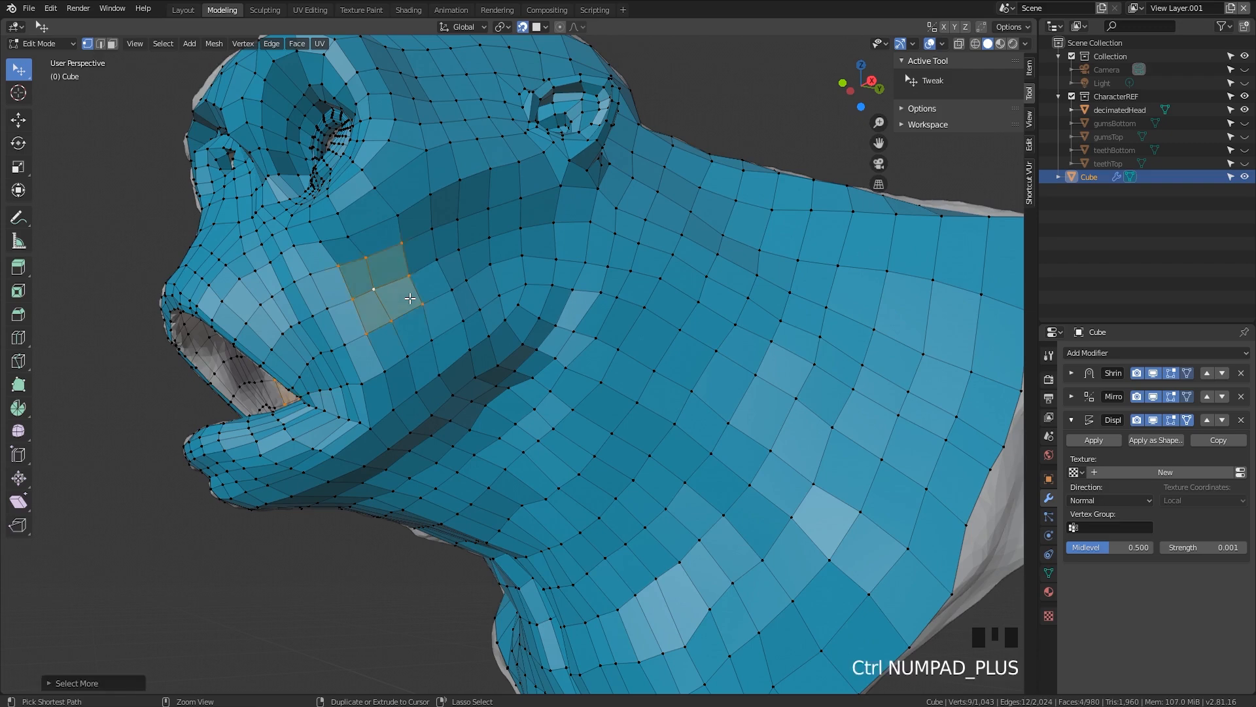
middle_click_drag(410, 298, 452, 478)
key("q")
left_click(406, 305)
key("q")
left_click(443, 328)
key("q")
left_click(443, 328)
left_click(137, 553)
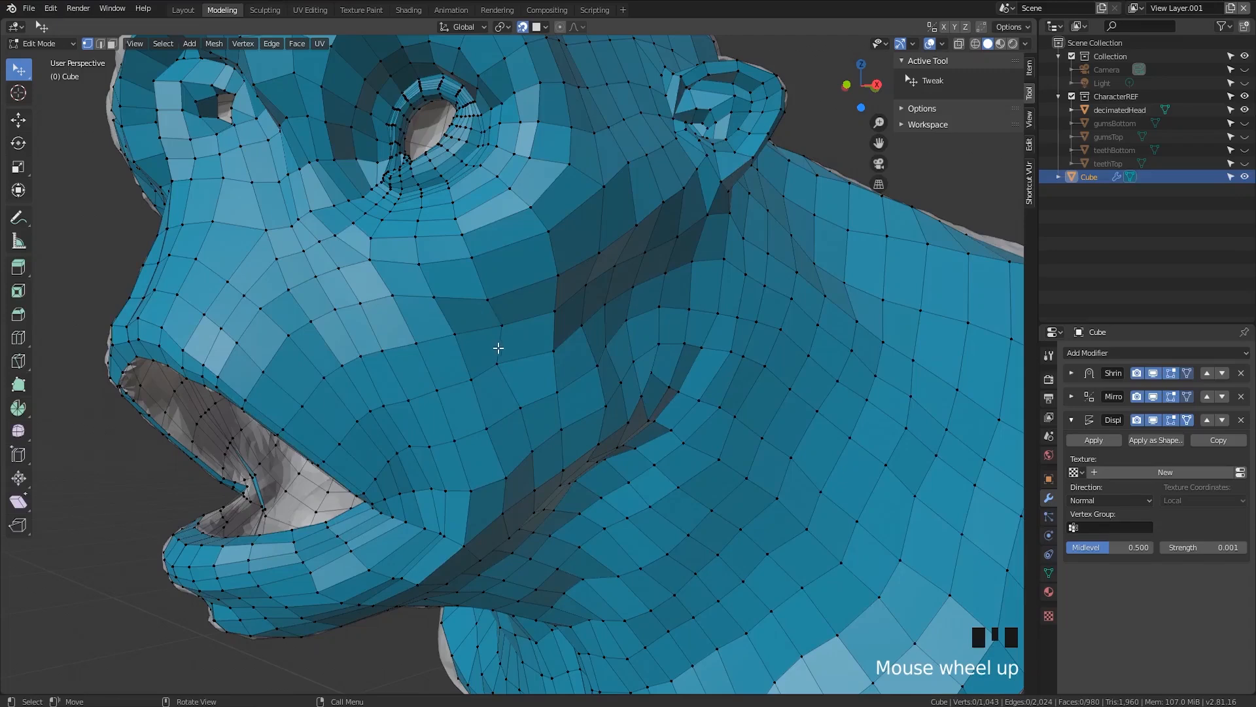
Try moving a vertex on the cheek below the eye, and undo the move
middle_click_drag(498, 348, 438, 351)
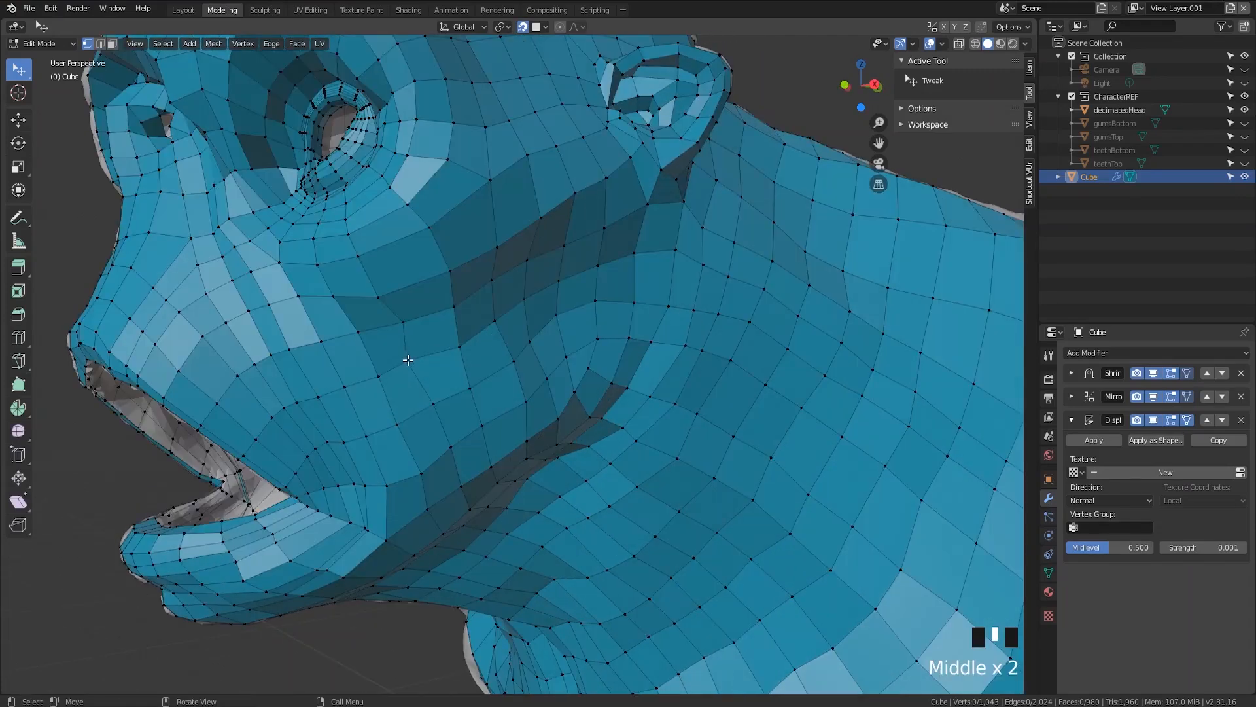
left_click(373, 278)
left_click_drag(373, 278, 392, 291)
key("ctrl+z")
Add an edge loop running from the lower eye rim down across the cheek and jaw to the neck
middle_click_drag(392, 291, 364, 282)
key("ctrl+r")
left_click(326, 258)
left_click(325, 257)
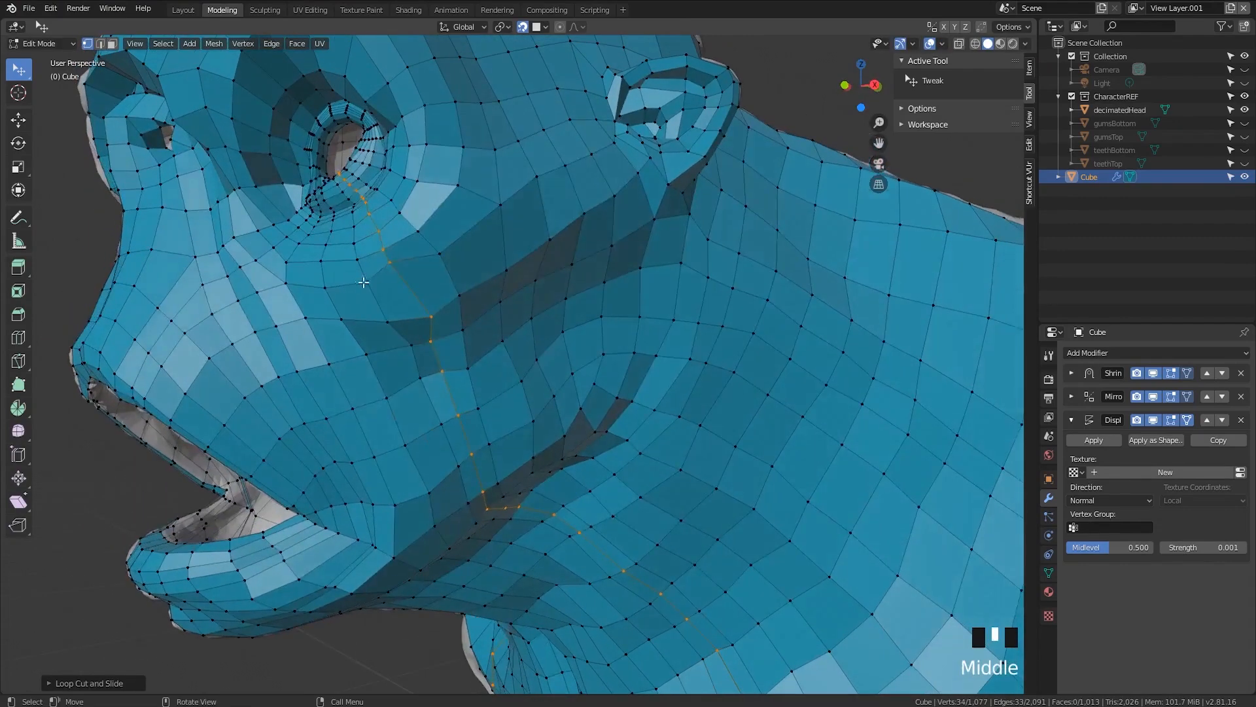
left_click_drag(388, 266, 445, 251)
In edge mode, apply Set Flow to three neighbouring edge loops descending from the eye across the cheek
key("2")
left_click(434, 248, "alt")
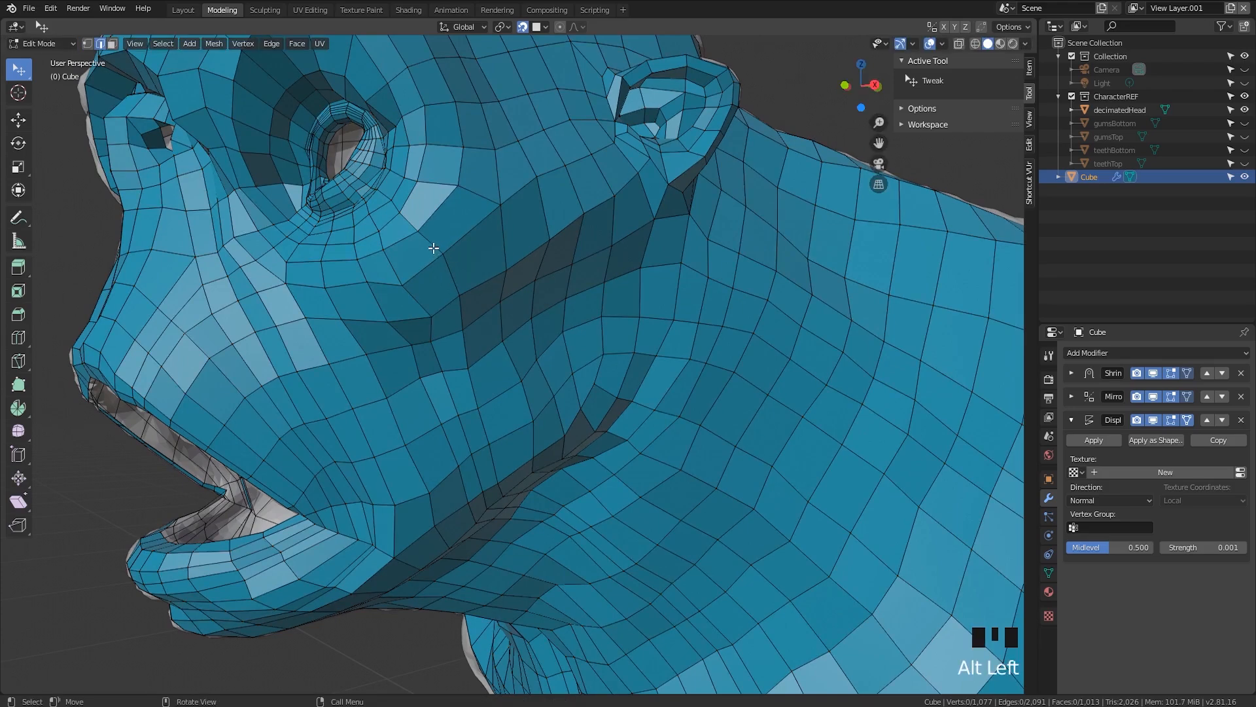
middle_click_drag(434, 268, 438, 293)
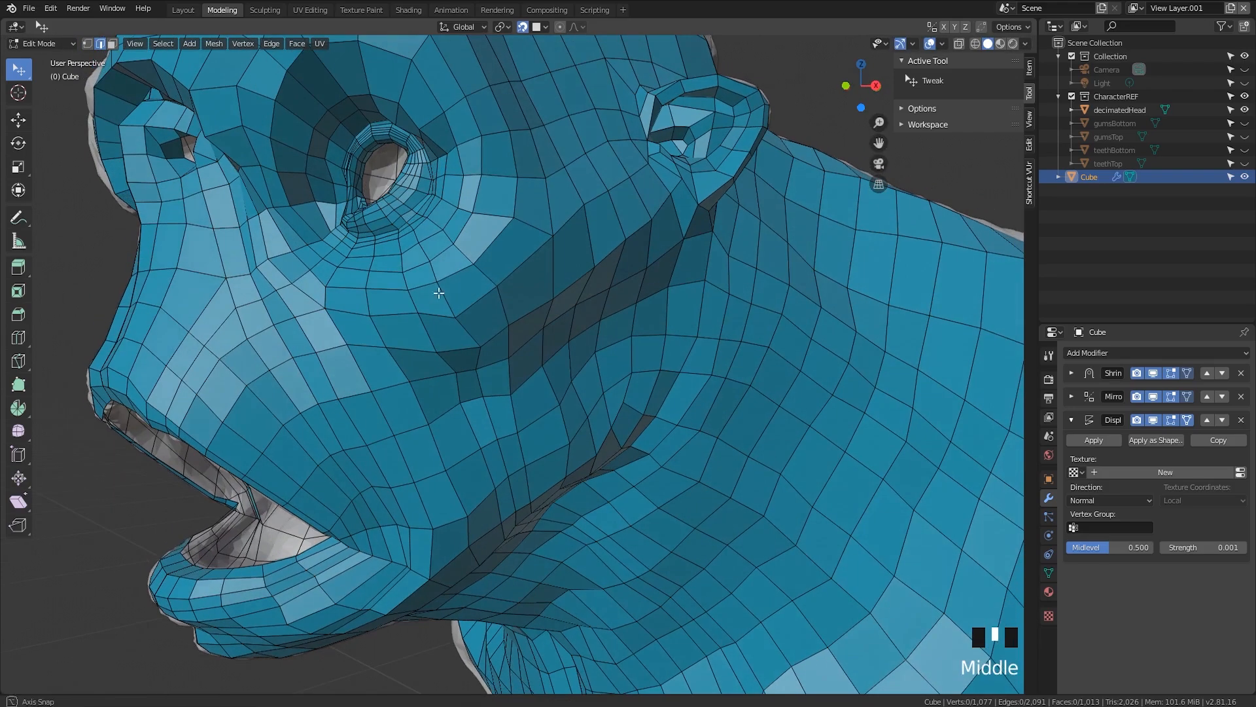
left_click(482, 278, "alt")
key("q")
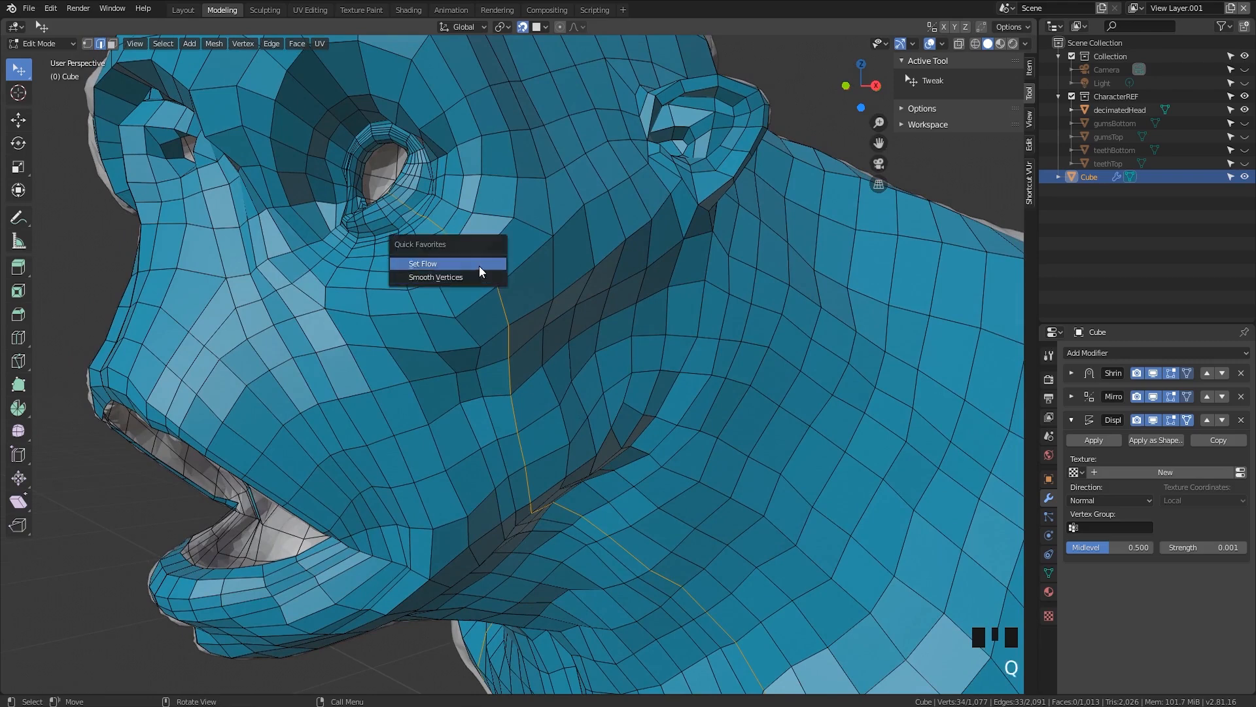
left_click(458, 281)
left_click(457, 283, "alt")
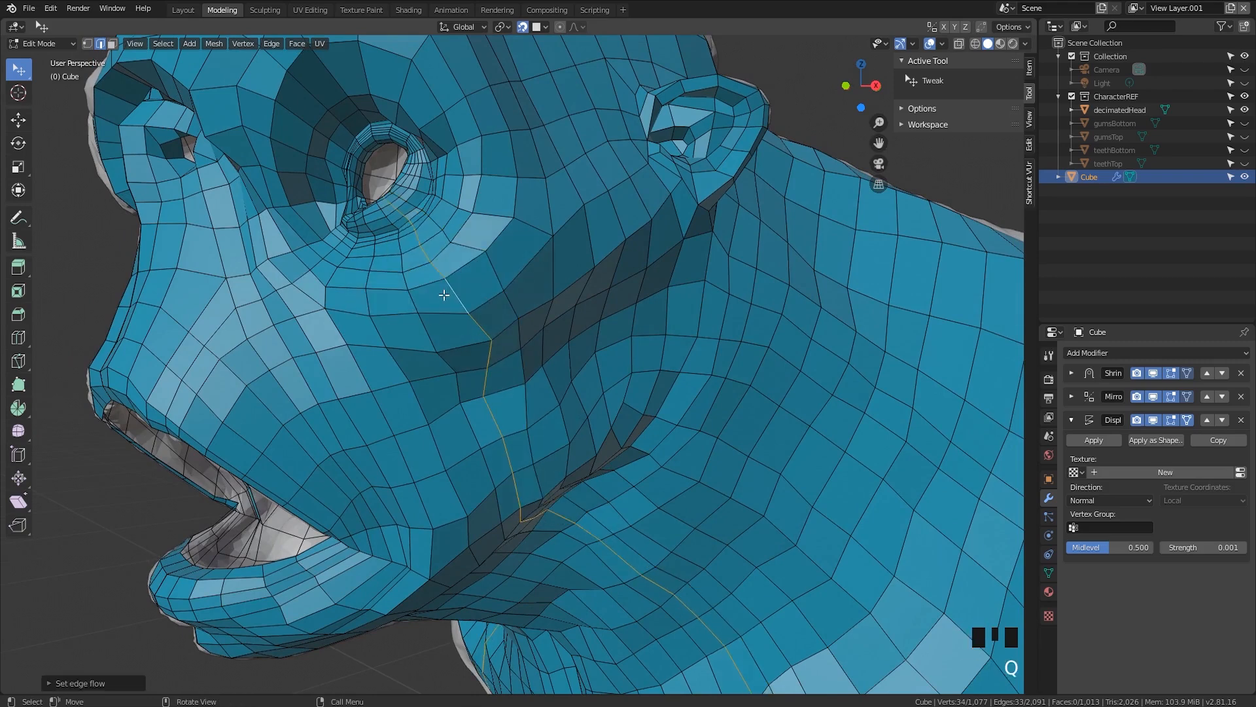
left_click(423, 316, "alt")
middle_click_drag(414, 325, 445, 223)
key("q")
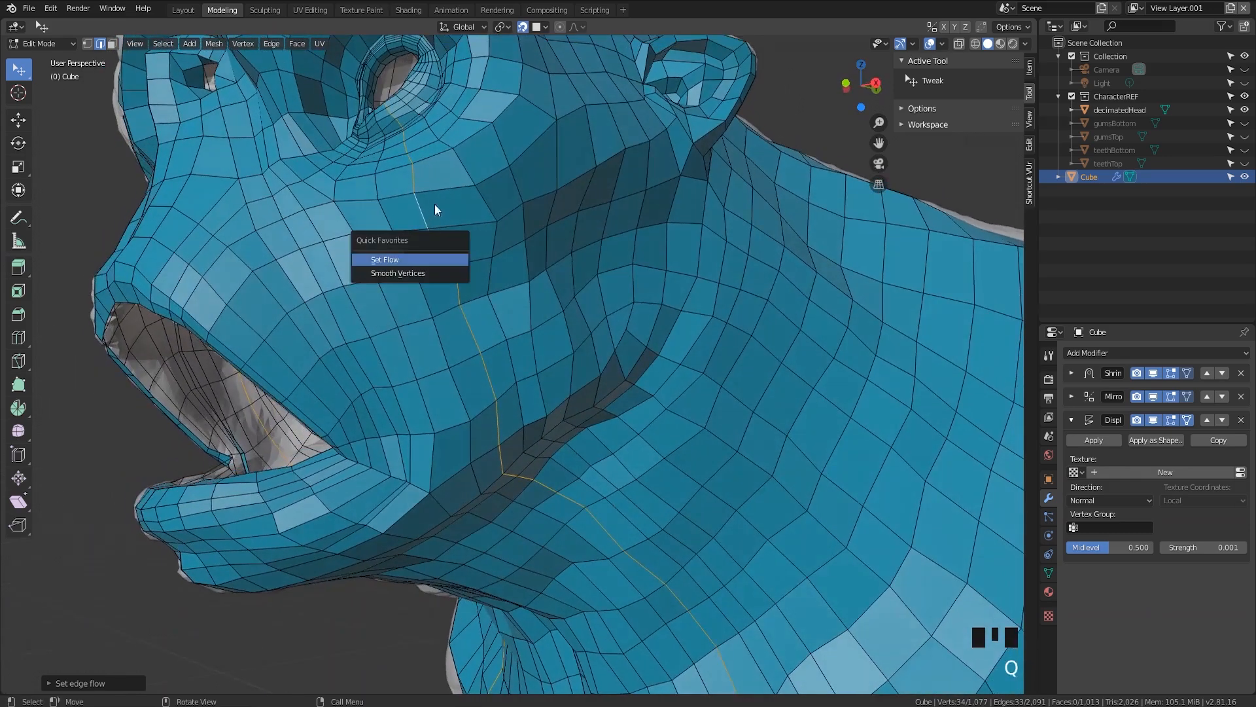
In face mode, select a cheek face below the eye, grow the selection by one ring, and smooth its vertices
left_click(495, 226)
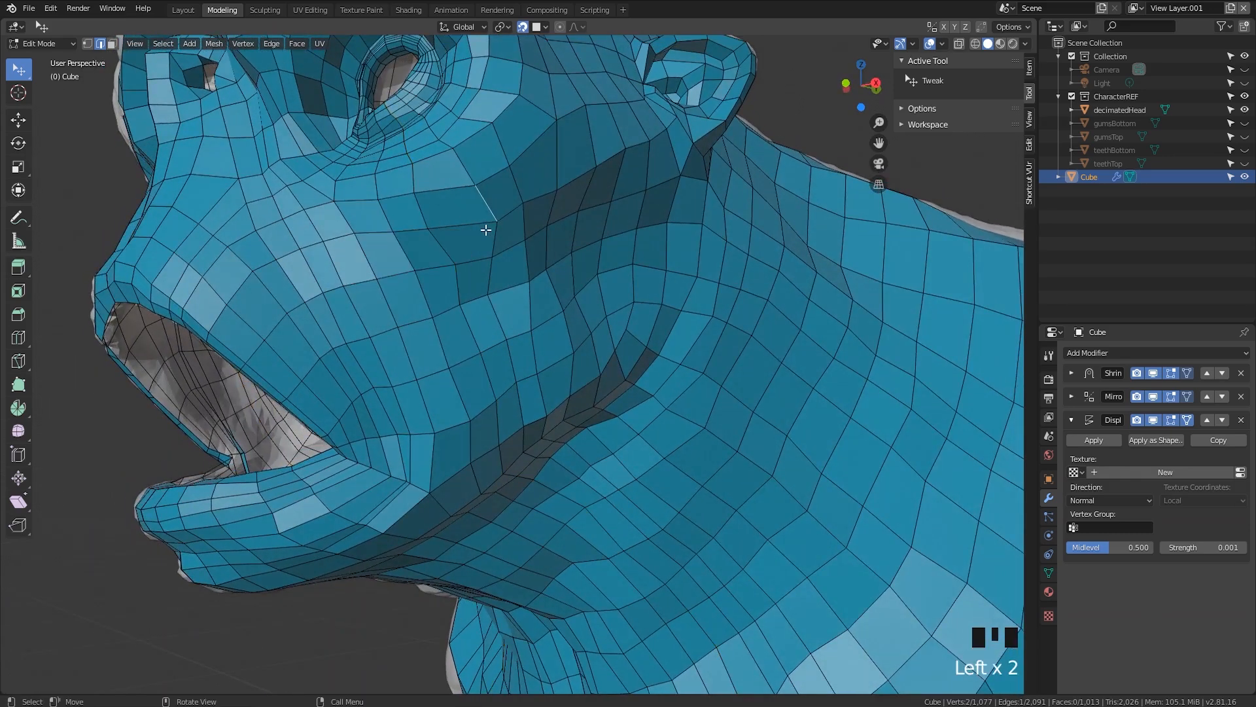
key("ctrl+KP_Add")
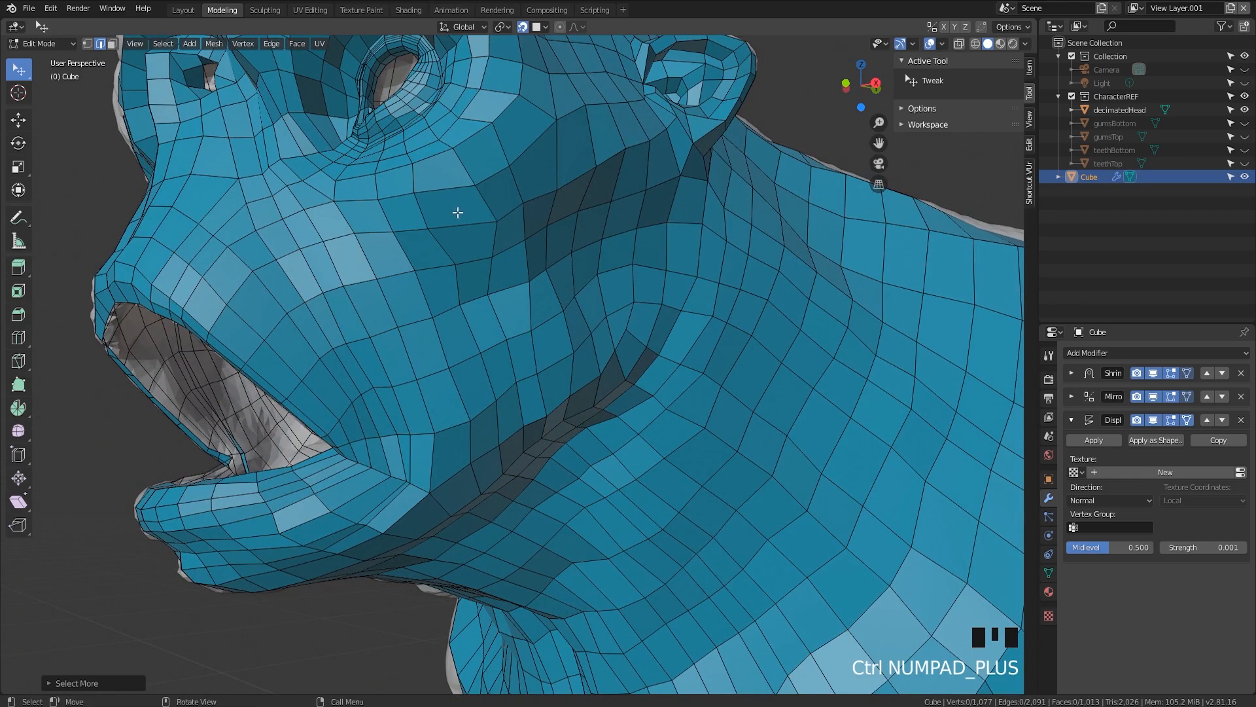
key("3")
left_click(458, 209)
key("ctrl+KP_Subtract")
key("ctrl+KP_Subtract")
key("ctrl+KP_Subtract")
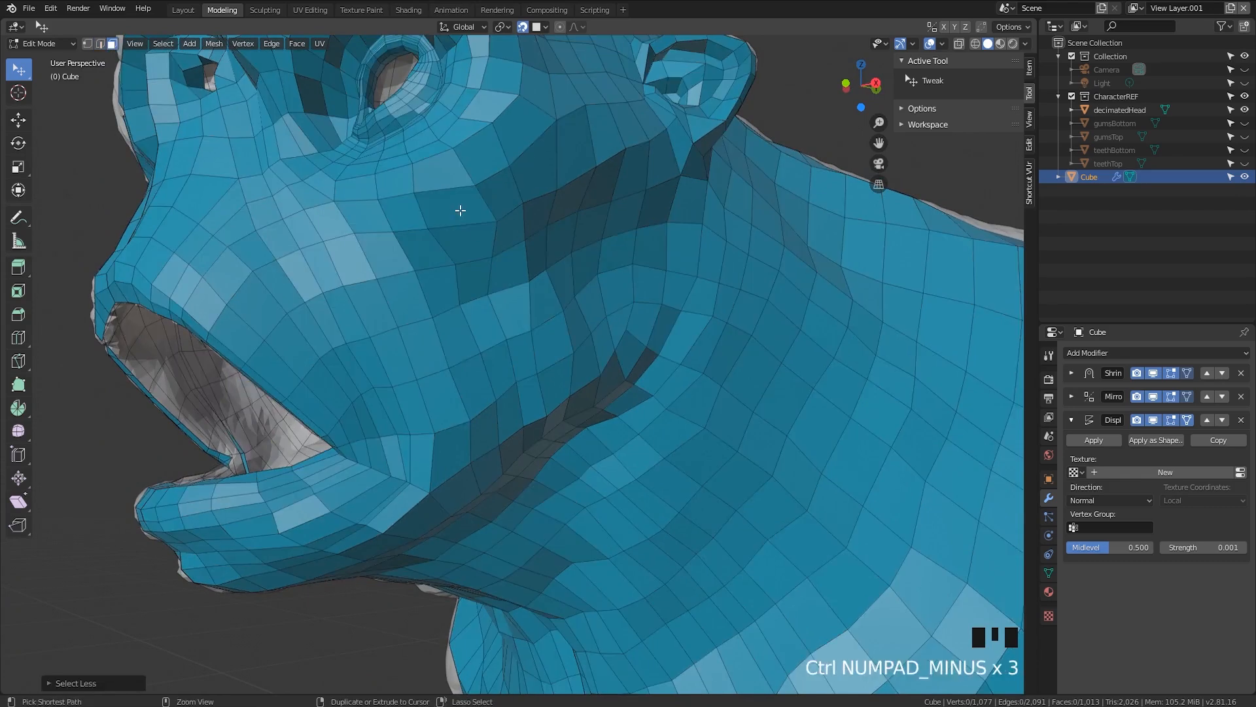
left_click(461, 210)
key("ctrl+KP_Add")
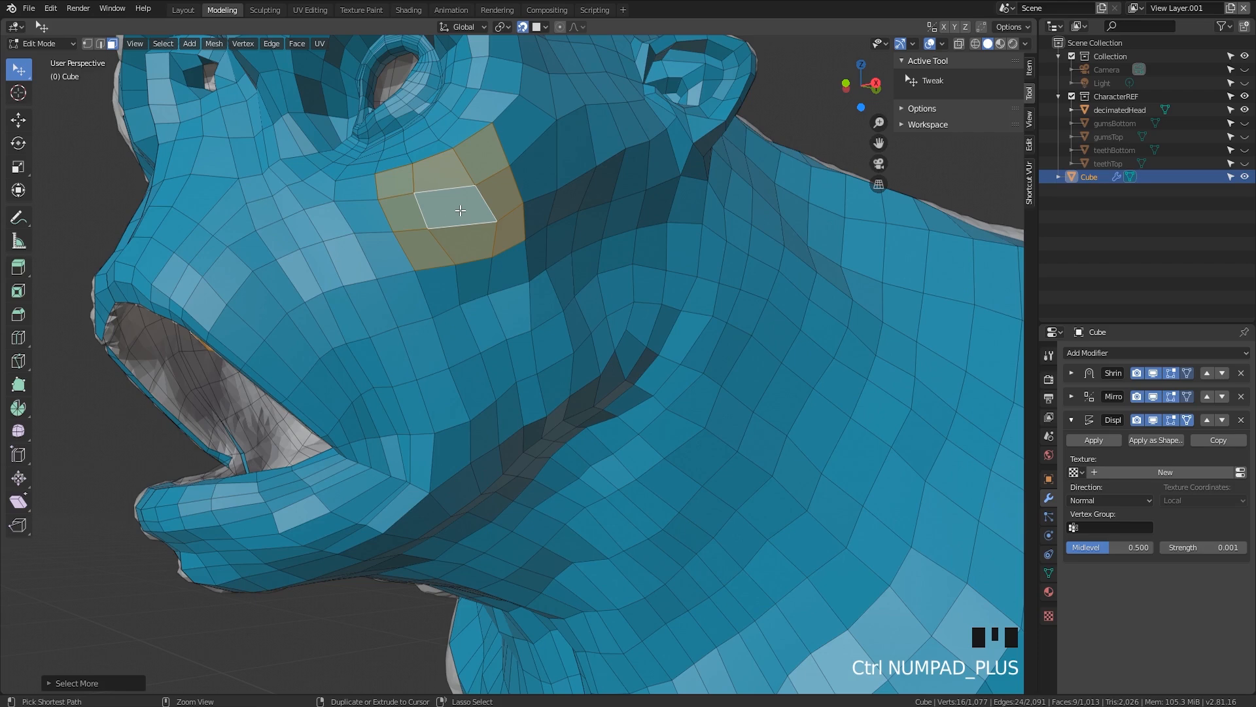
key("q")
left_click(437, 230)
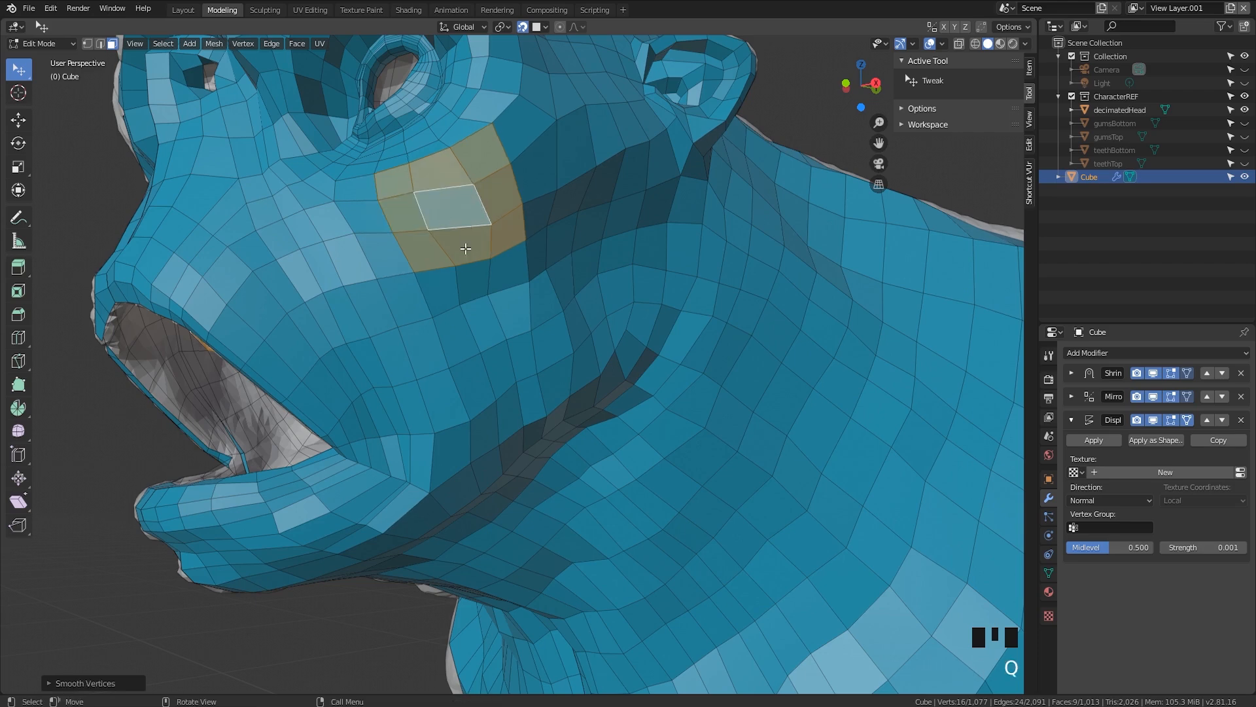
Select a single cheek face below the eye, grow the selection by two rings, and smooth its vertices
left_click(477, 273)
key("ctrl+KP_Subtract")
key("ctrl+KP_Subtract")
key("ctrl+KP_Subtract")
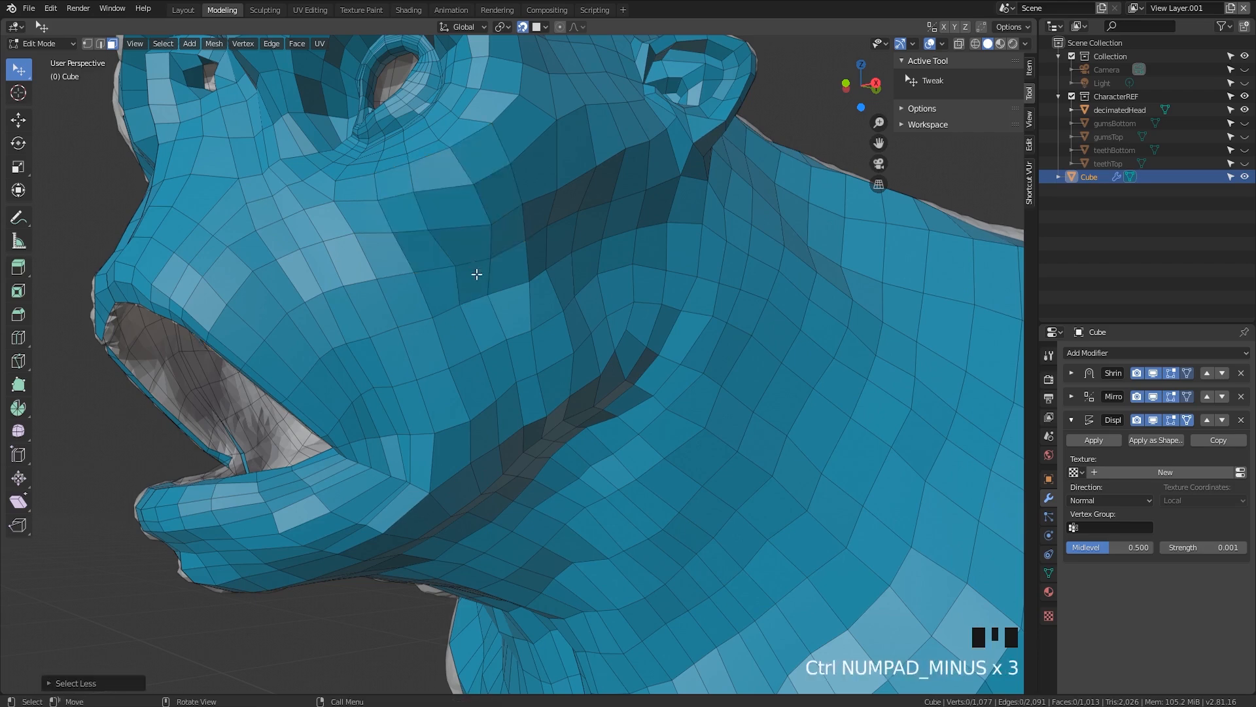
left_click(476, 273)
key("ctrl+KP_Add")
key("ctrl+KP_Add")
key("ctrl+KP_Add")
key("q")
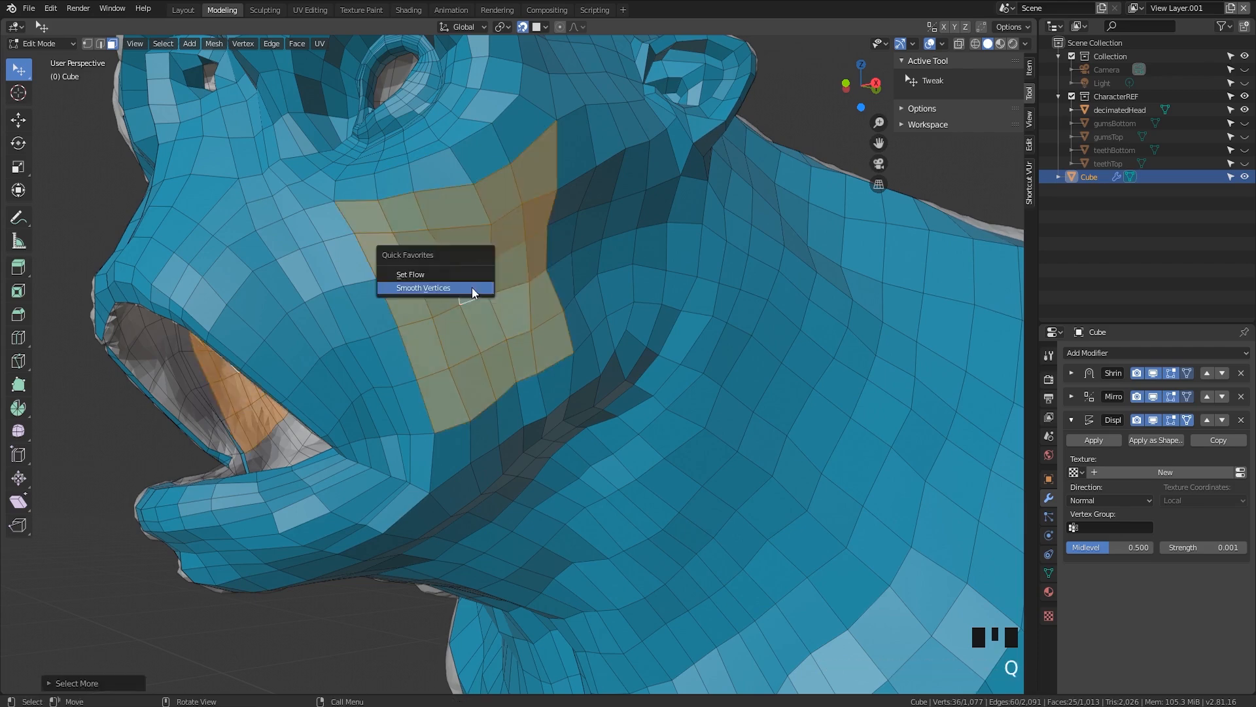
left_click(470, 286)
middle_click_drag(470, 286, 47, 447)
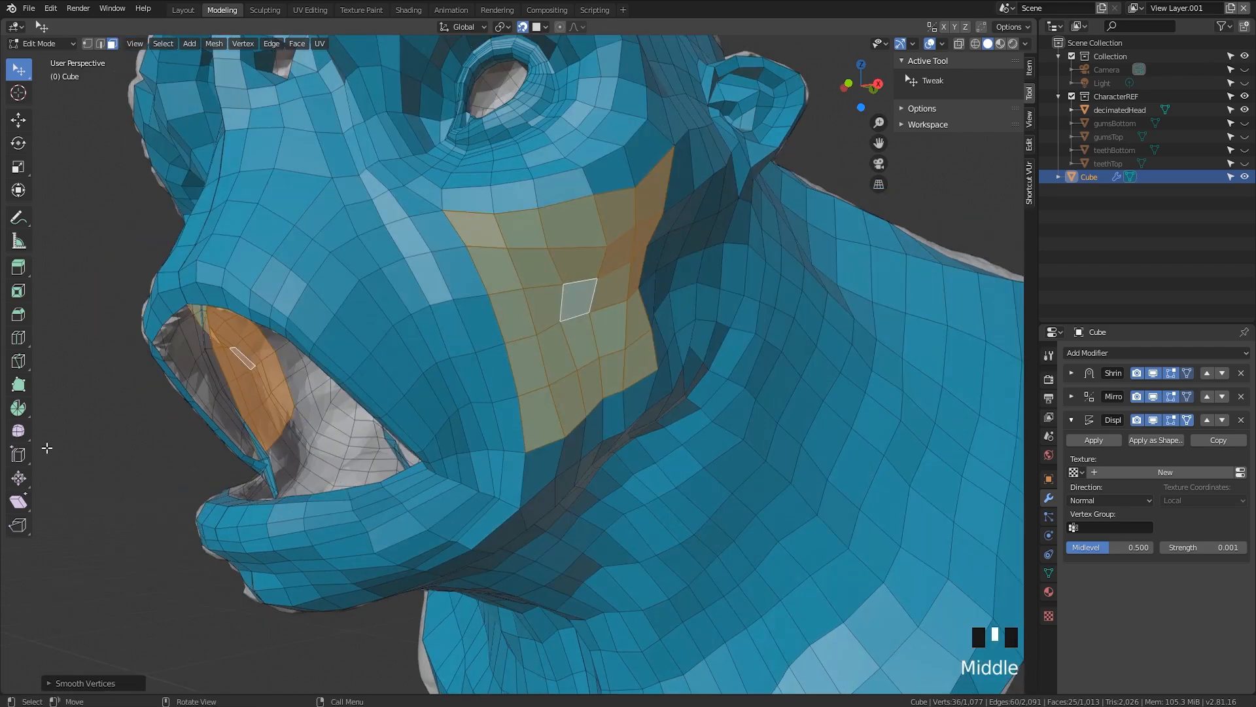
In vertex mode, reposition three vertices on the cheek below the eye to even out the grid
left_click(136, 401)
key("1")
middle_click_drag(574, 267, 537, 264)
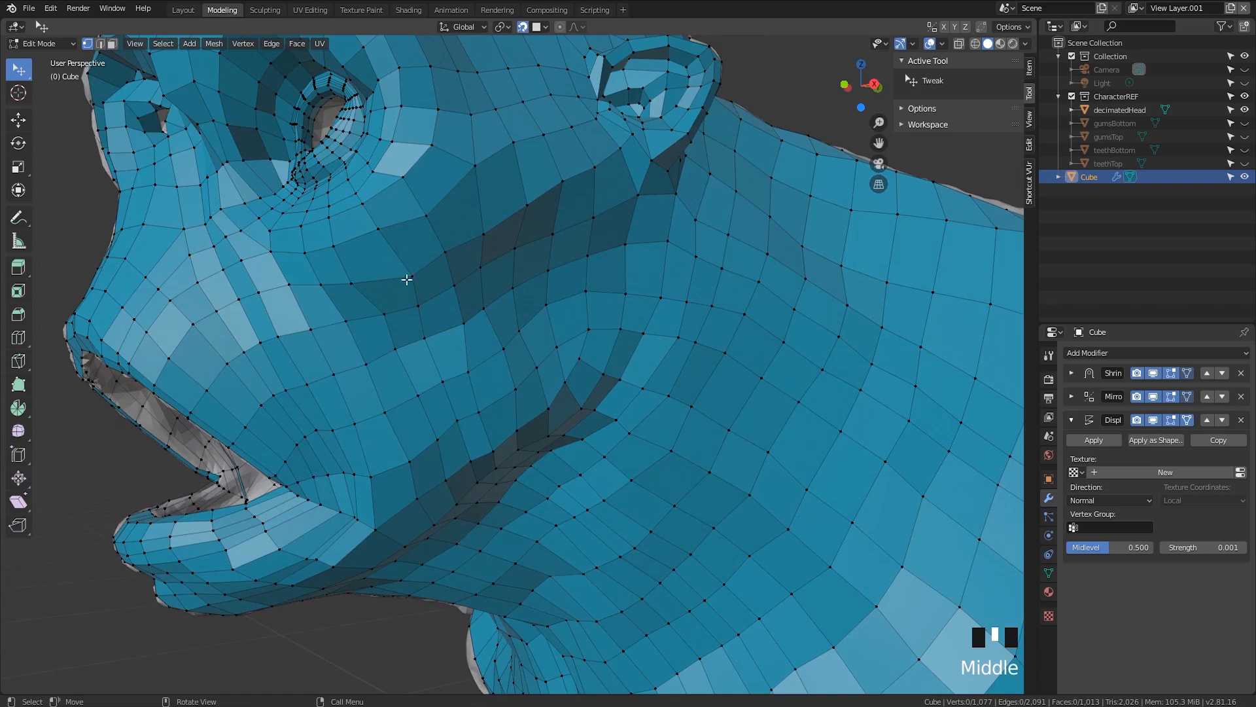
left_click_drag(407, 280, 407, 291)
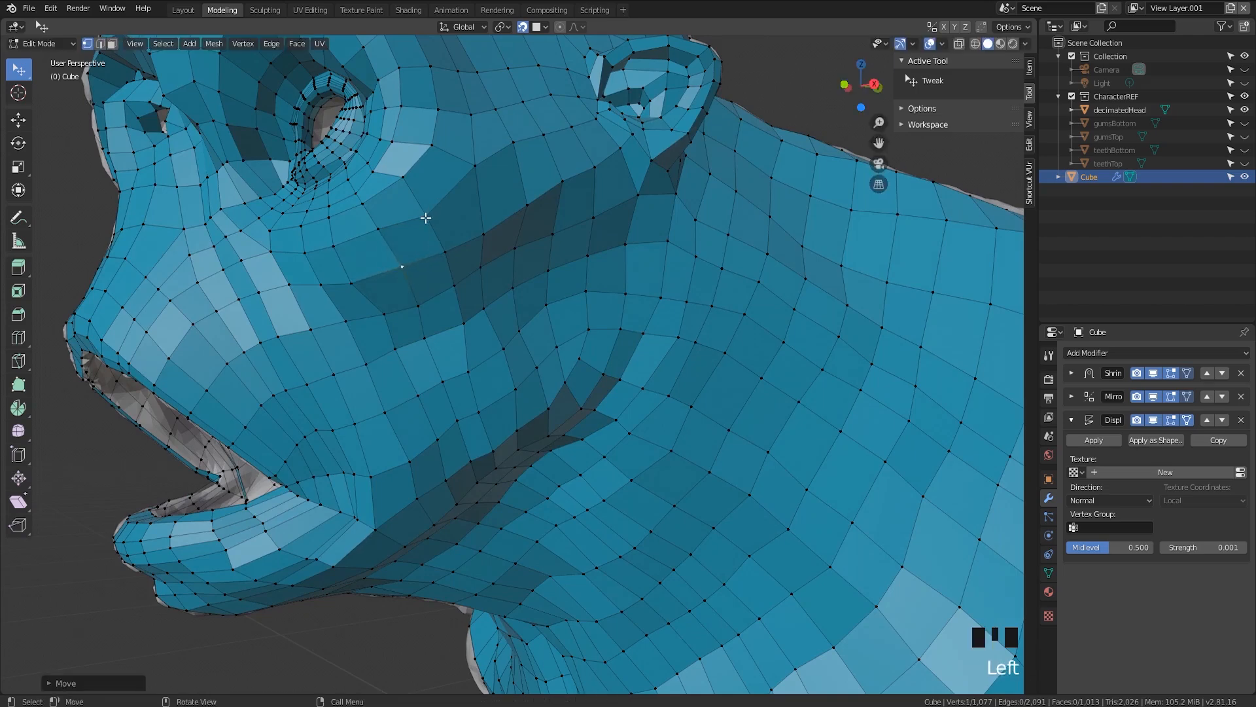
left_click_drag(426, 215, 423, 210)
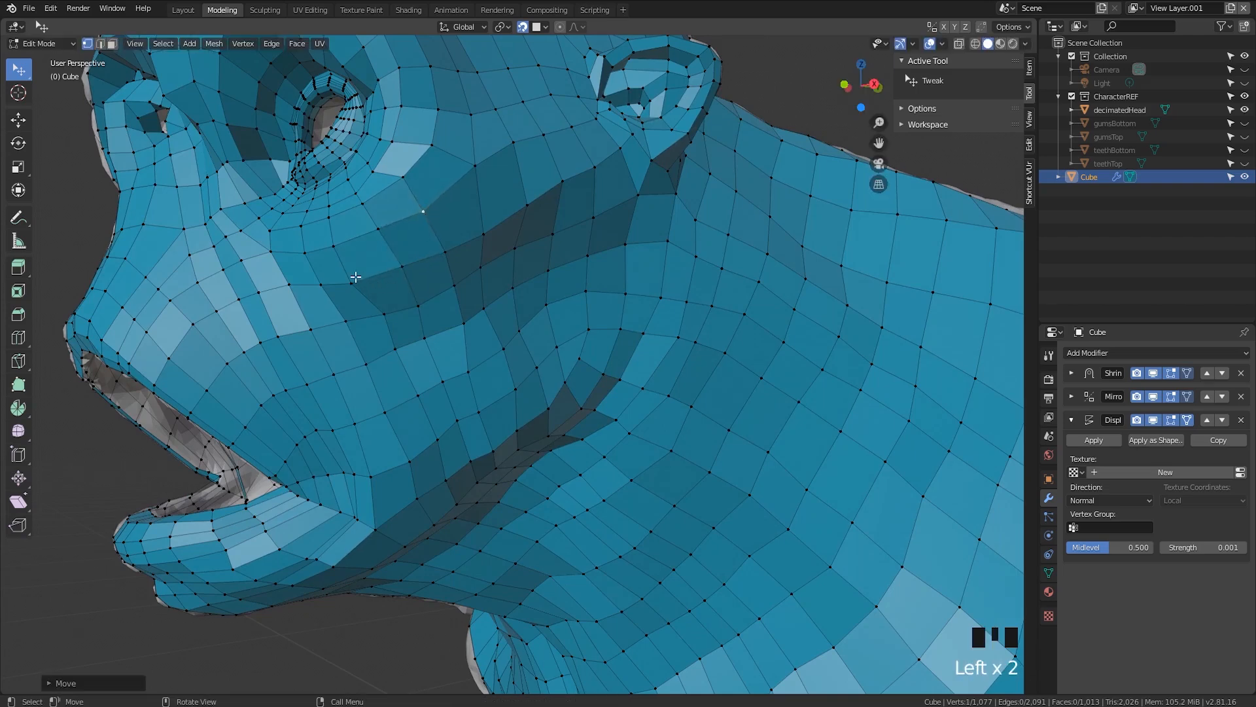
left_click_drag(356, 277, 350, 283)
middle_click_drag(351, 283, 438, 314)
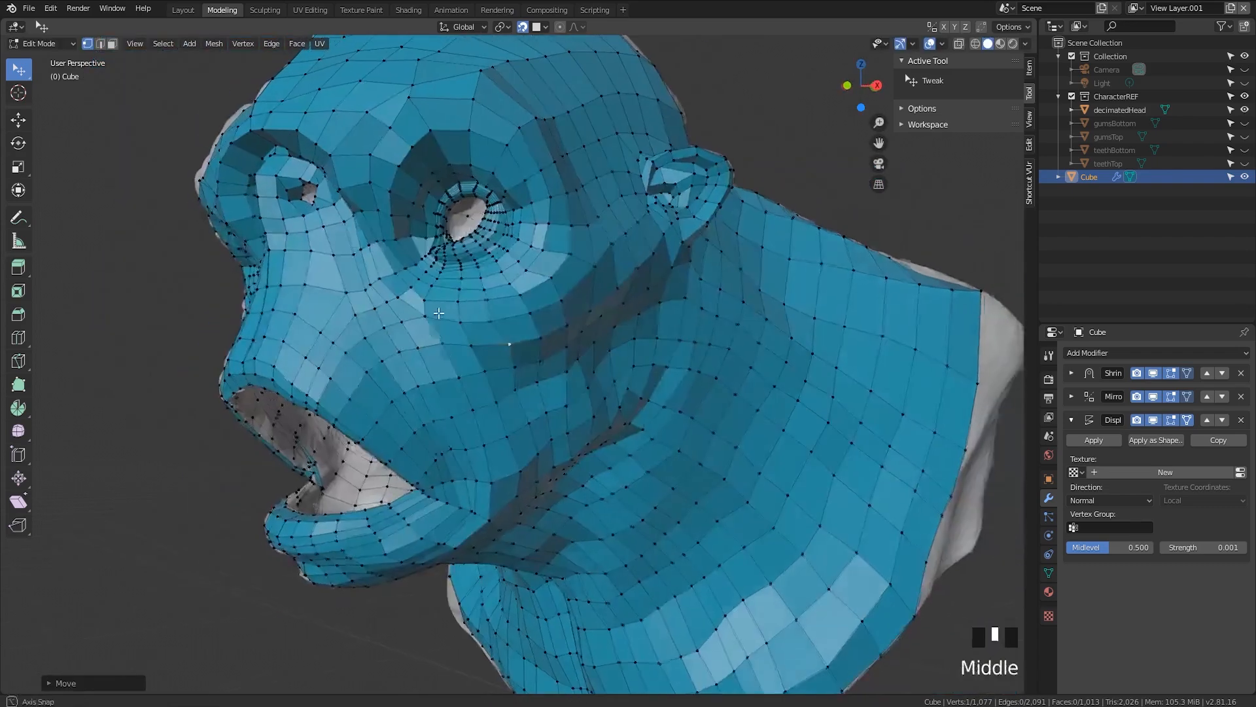
Examine the mesh around the eye rim and along the midline of the muzzle
scroll(500, 218, "up", 3)
middle_click_drag(499, 218, 611, 369)
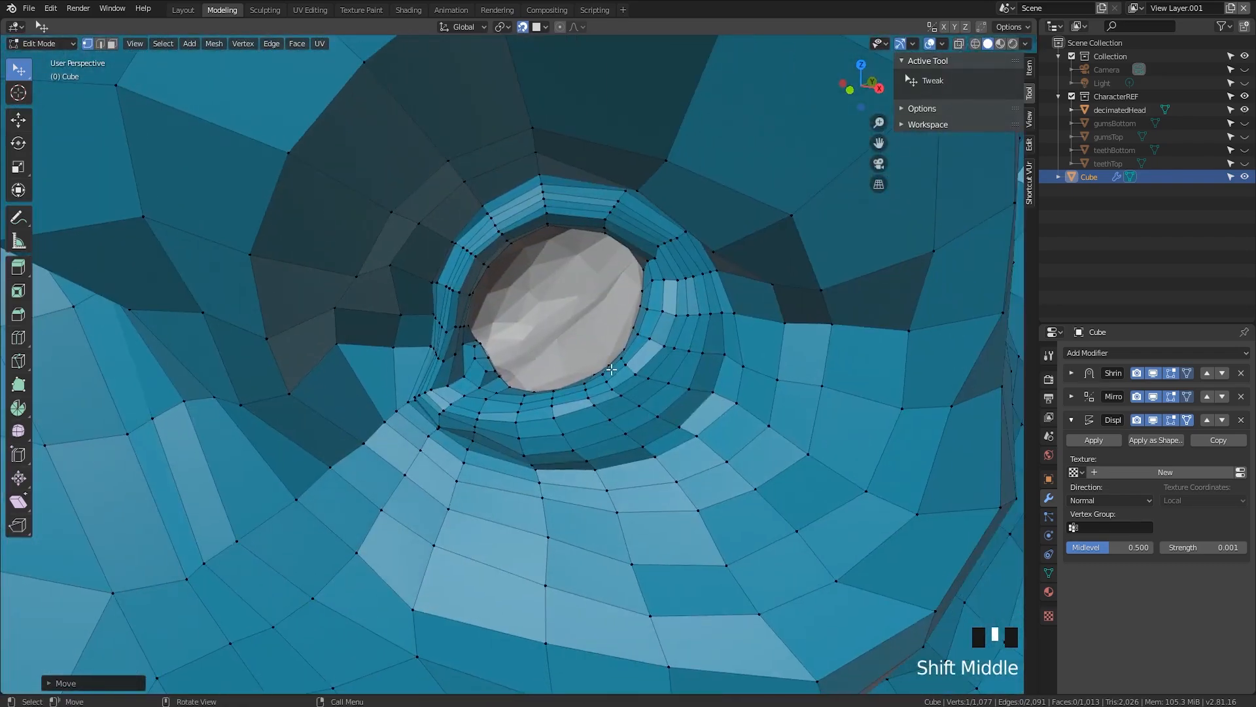
middle_click_drag(685, 416, 579, 397, "shift")
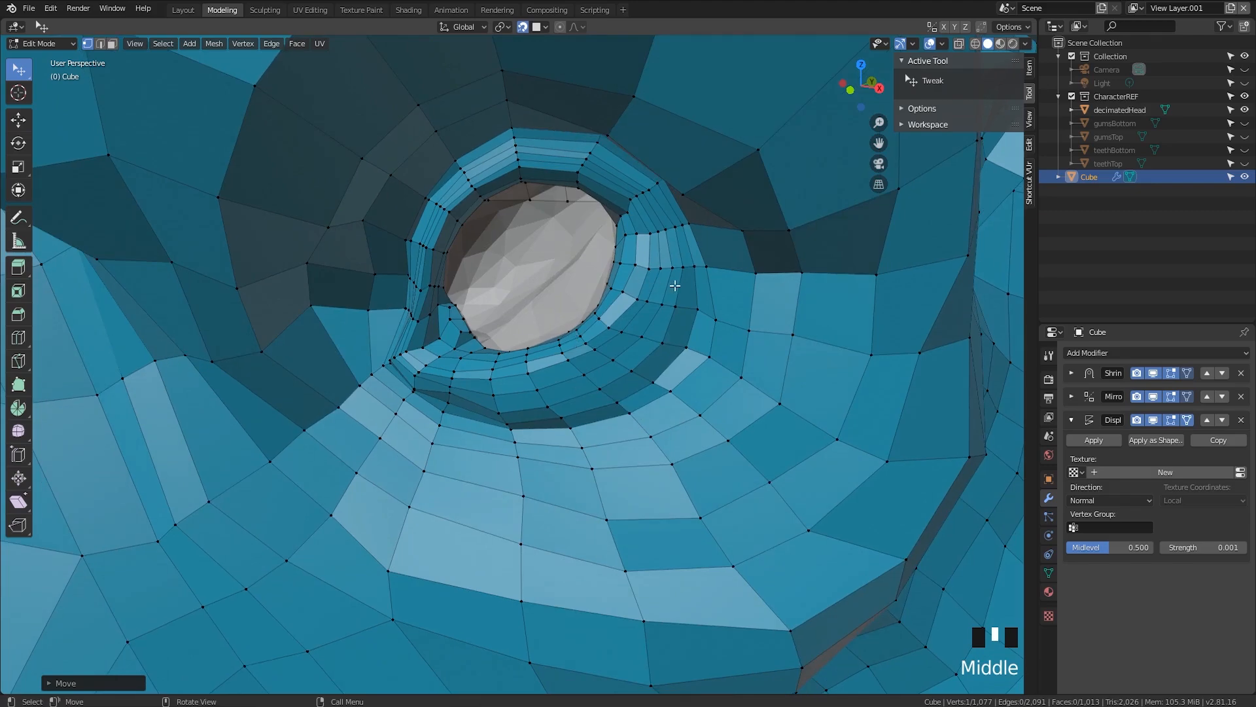
scroll(654, 289, "down", 3)
middle_click_drag(589, 394, 602, 418)
scroll(467, 327, "down", 2)
scroll(490, 295, "up", 2)
scroll(490, 295, "up", 2, "shift")
scroll(490, 295, "up", 2)
scroll(490, 295, "up", 2)
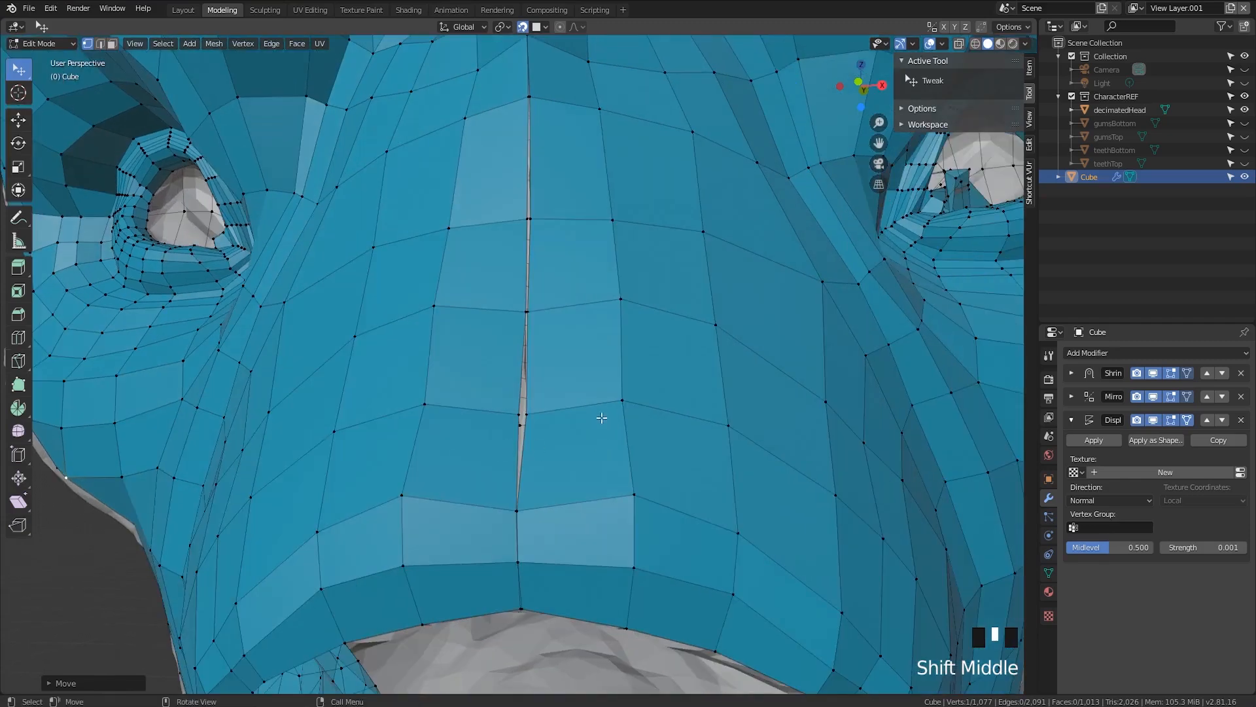
Reposition the centre-line vertices along the bridge of the muzzle to close the gap at the mirror seam
left_click_drag(524, 416, 431, 323)
mouse_move(536, 305)
left_mouse_down()
mouse_move(502, 314)
mouse_move(534, 308)
left_mouse_up()
mouse_move(524, 395)
left_mouse_down()
mouse_move(515, 401)
mouse_move(514, 388)
left_mouse_up()
middle_click_drag(514, 388, 539, 386)
mouse_move(552, 481)
left_mouse_down()
mouse_move(531, 480)
mouse_move(552, 470)
left_mouse_up()
mouse_move(554, 351)
left_mouse_down()
mouse_move(540, 353)
mouse_move(560, 358)
left_mouse_up()
left_click_drag(555, 469, 554, 473)
left_click_drag(550, 227, 547, 236)
scroll(547, 237, "down", 2)
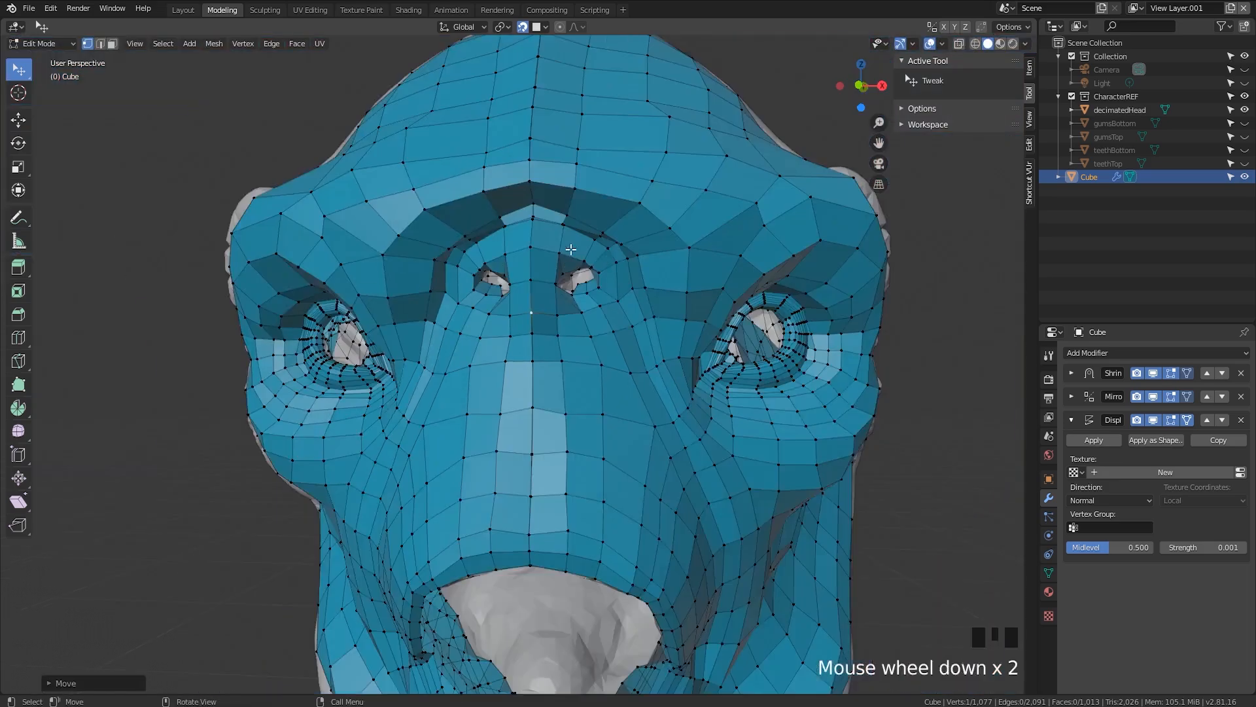
Try to add an edge loop around the nostril
middle_click_drag(547, 236, 518, 434)
scroll(504, 366, "down", 3)
scroll(575, 405, "down", 1)
scroll(647, 449, "down", 3)
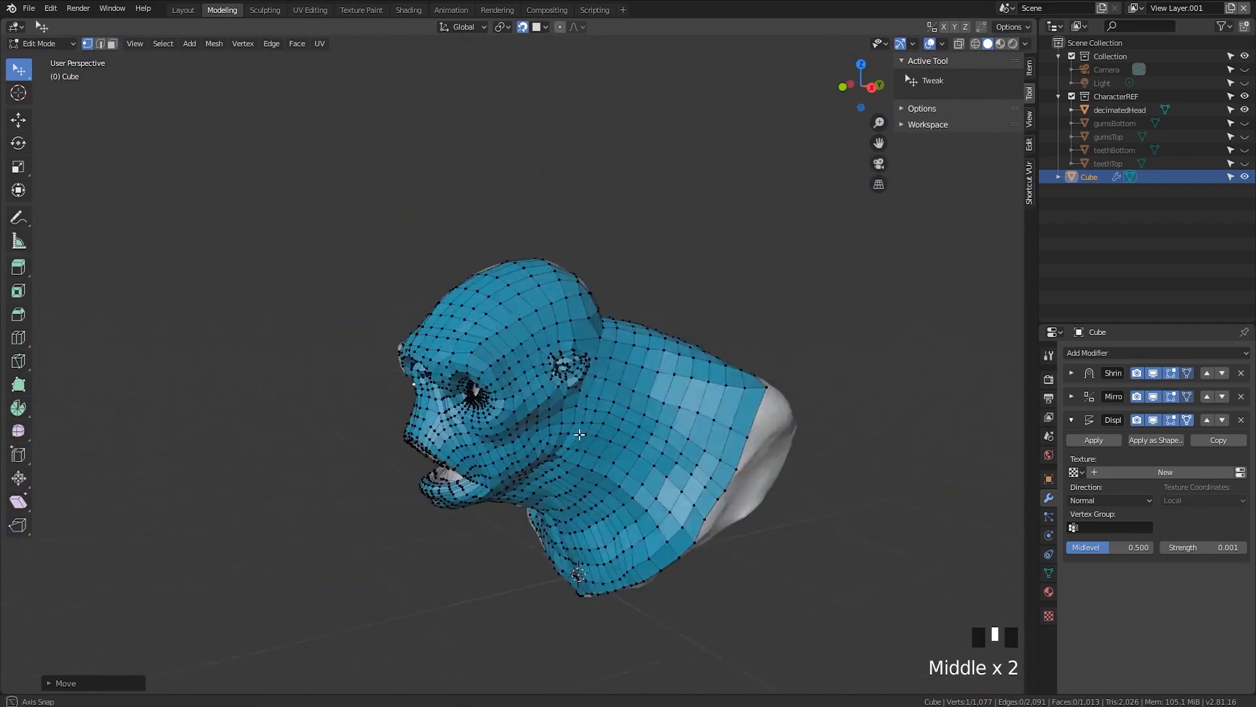
scroll(518, 434, "up", 2)
scroll(450, 312, "up", 3, "shift")
scroll(450, 312, "up", 4)
middle_click_drag(451, 312, 458, 327, "shift")
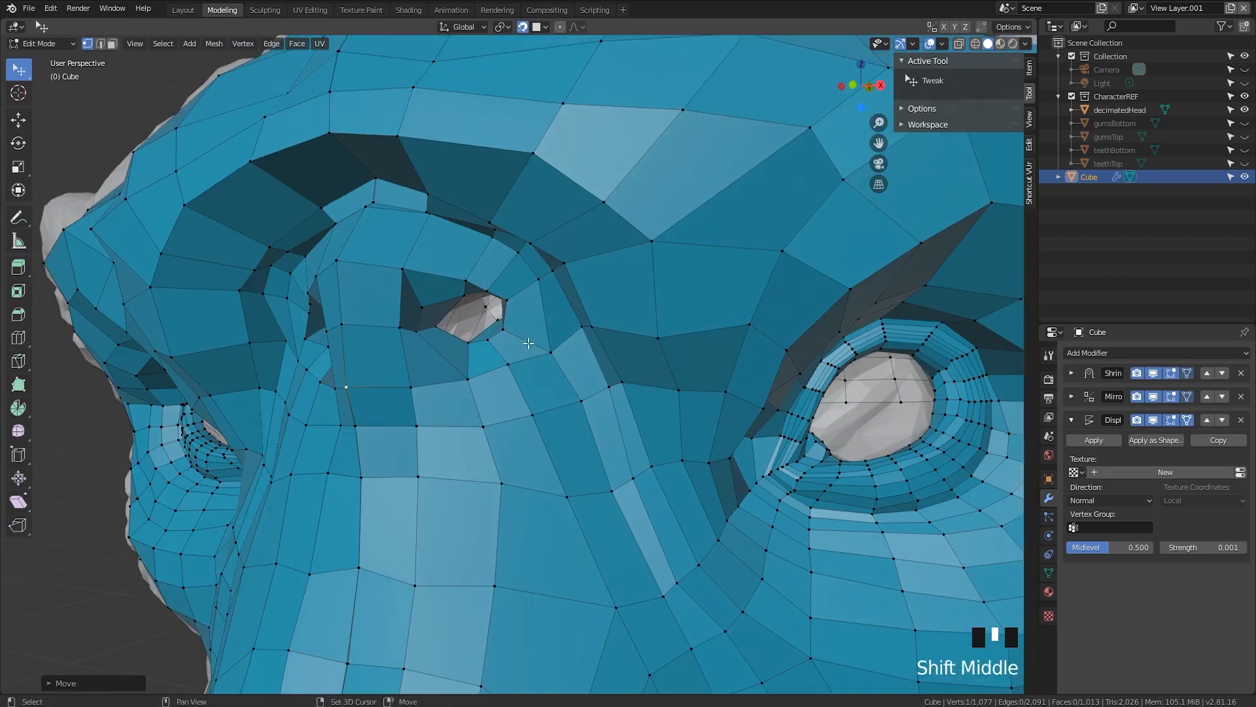
key("ctrl+r")
left_click(509, 267)
right_click(500, 305)
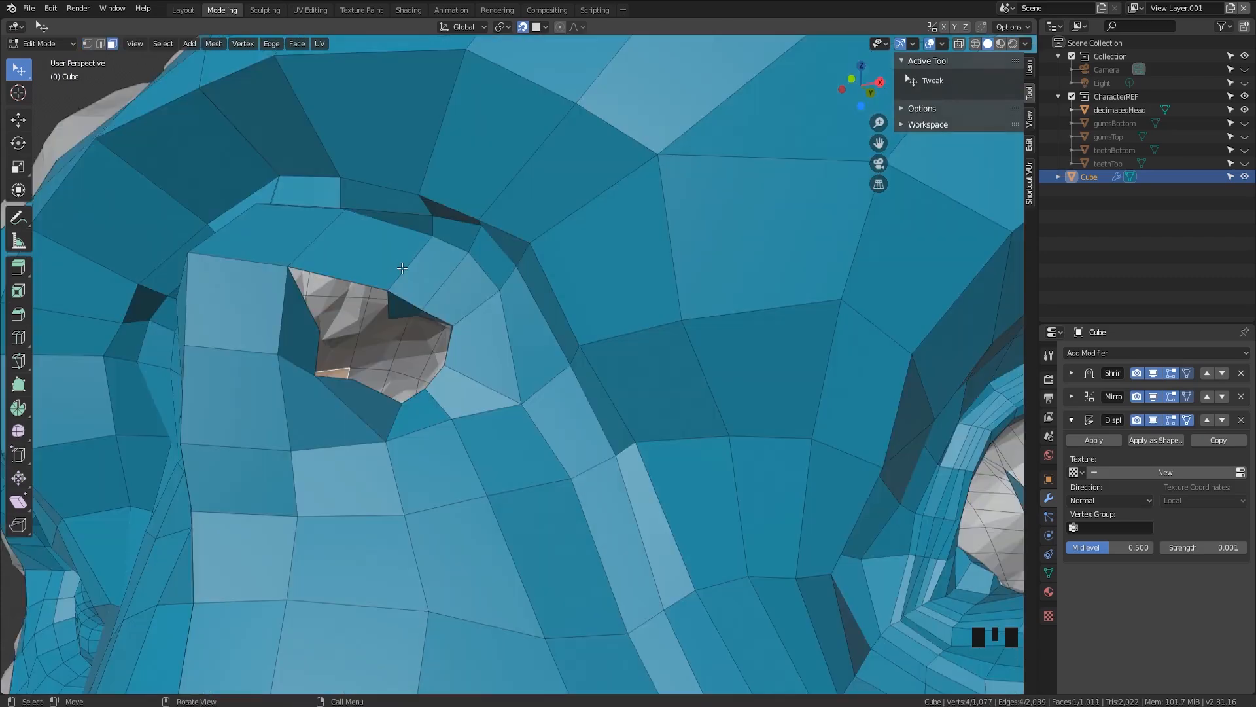
Add an edge loop around the nostril opening, slide it slightly, and move one of its outer vertices outward
key("ctrl+r")
left_click(415, 262)
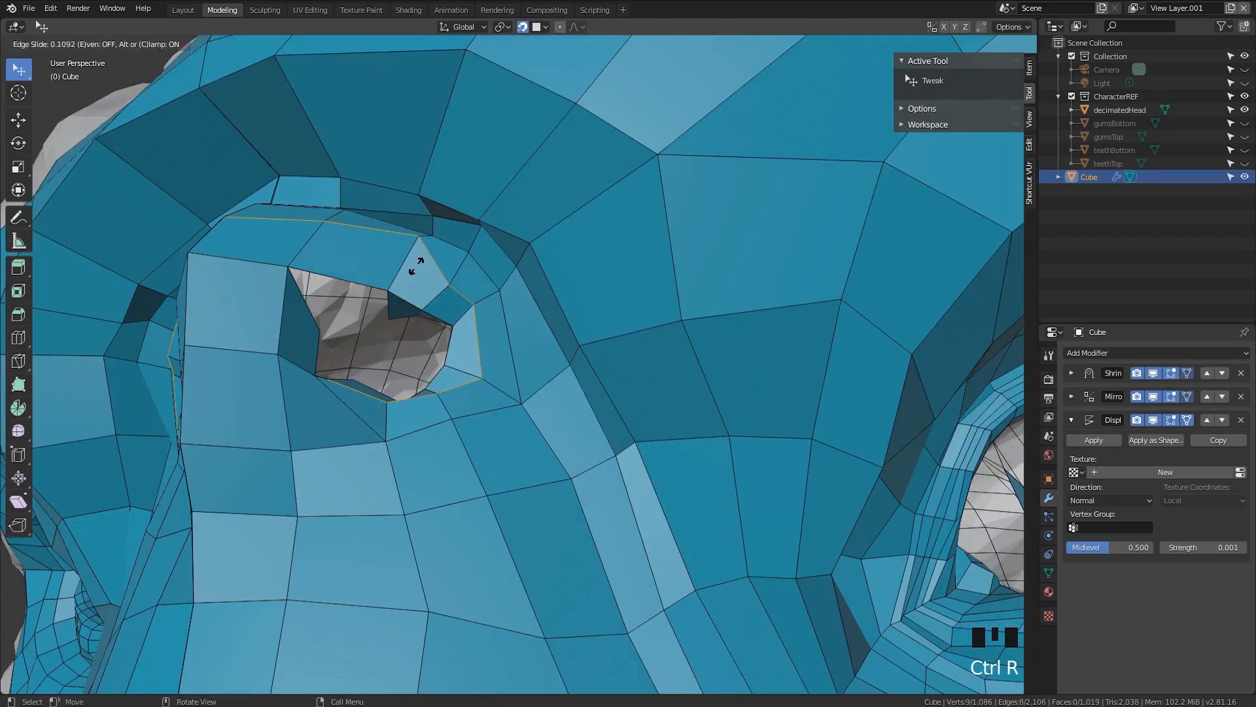
left_click(422, 262)
middle_click_drag(422, 261, 387, 299)
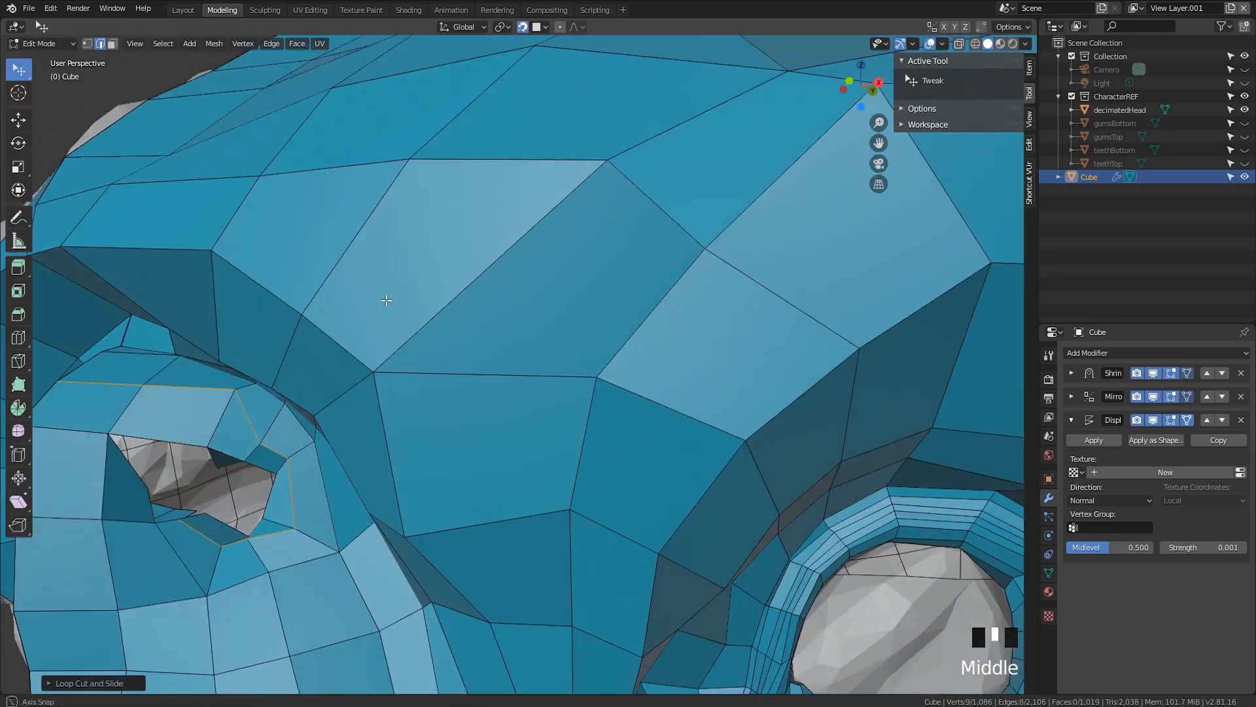
middle_click_drag(288, 377, 292, 376)
key("1")
left_click_drag(273, 451, 310, 459)
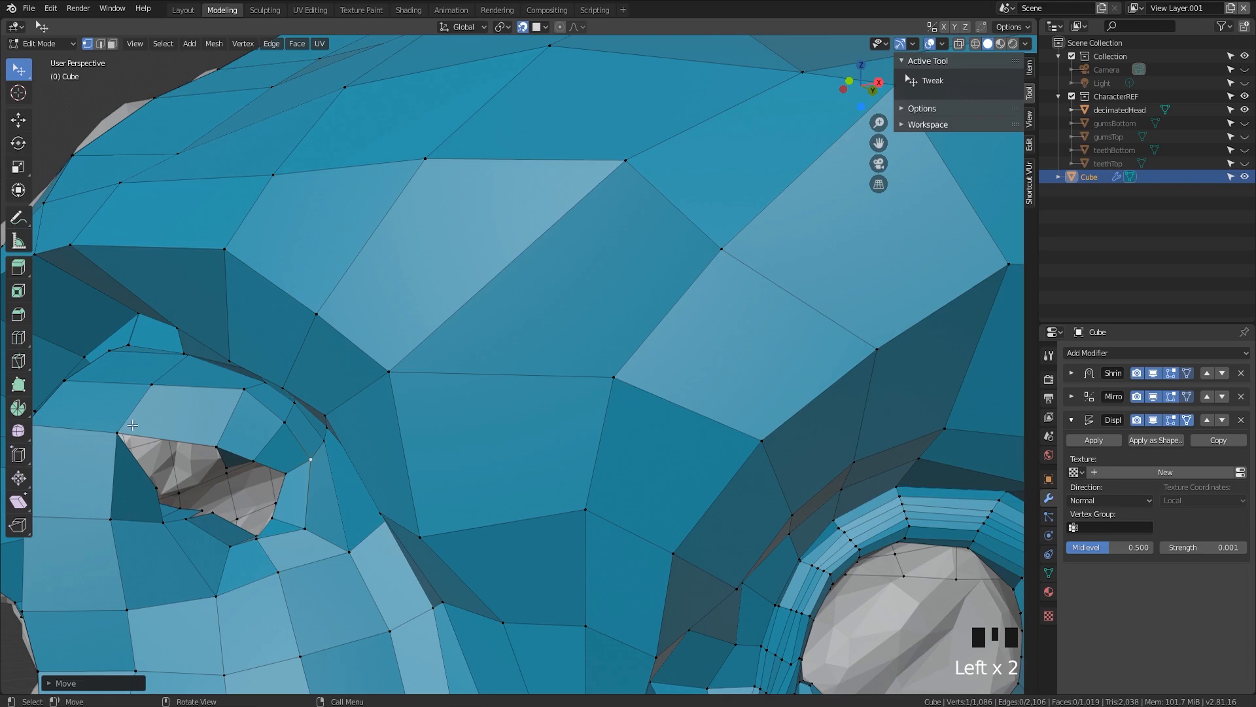
Move a vertex on the nostril's lower rim toward the outer side of the nose
scroll(344, 480, "down", 2)
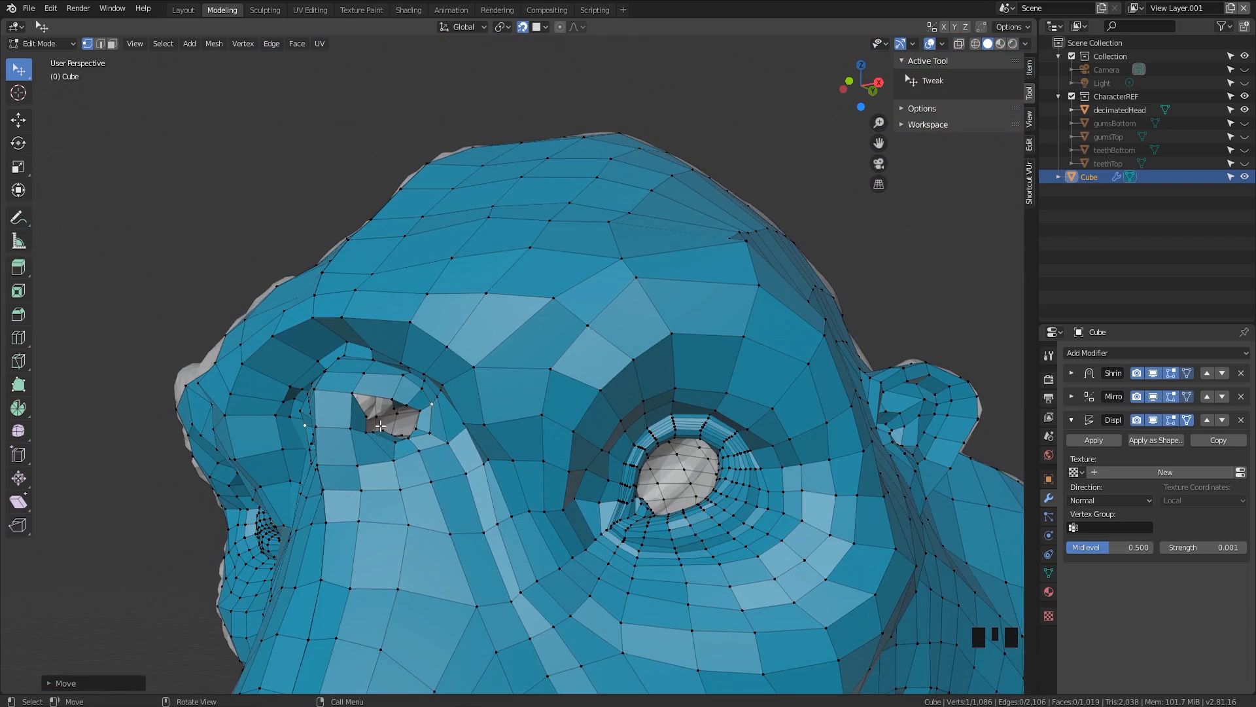
scroll(380, 426, "down", 2)
scroll(347, 436, "up", 3)
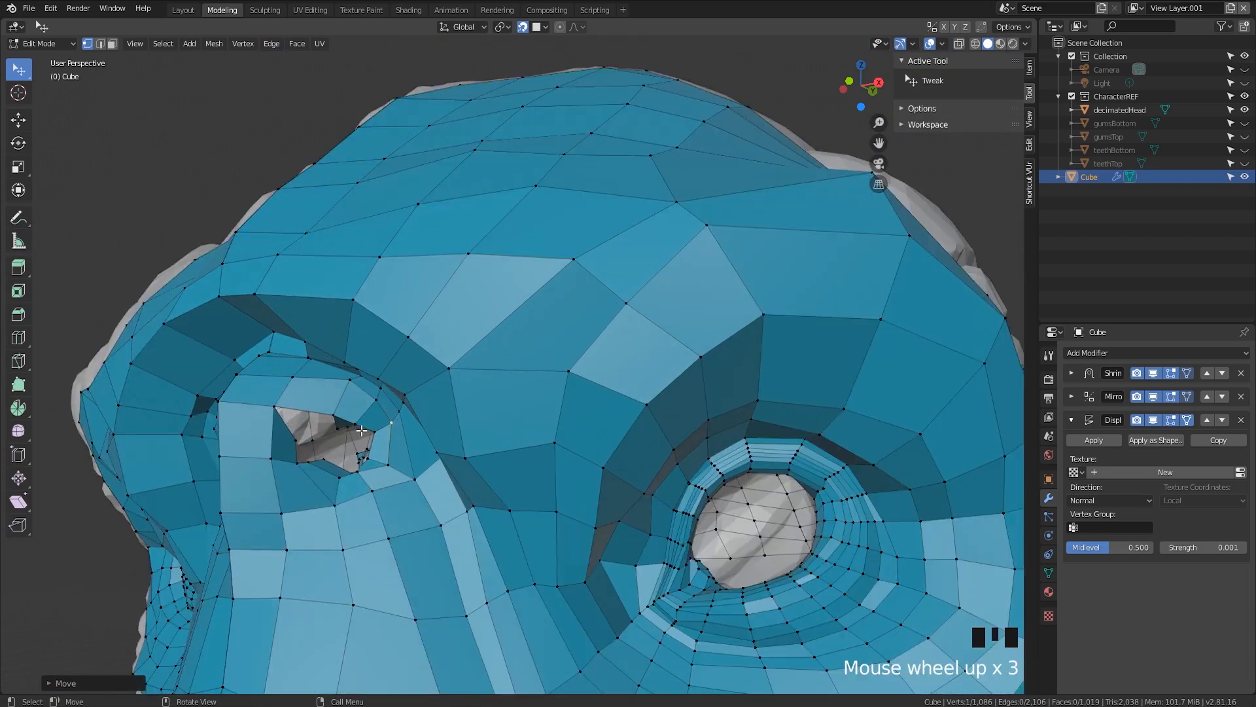
middle_click_drag(350, 435, 361, 432, "shift")
scroll(360, 432, "up", 2)
scroll(299, 460, "down", 1)
middle_click_drag(298, 460, 318, 451, "shift")
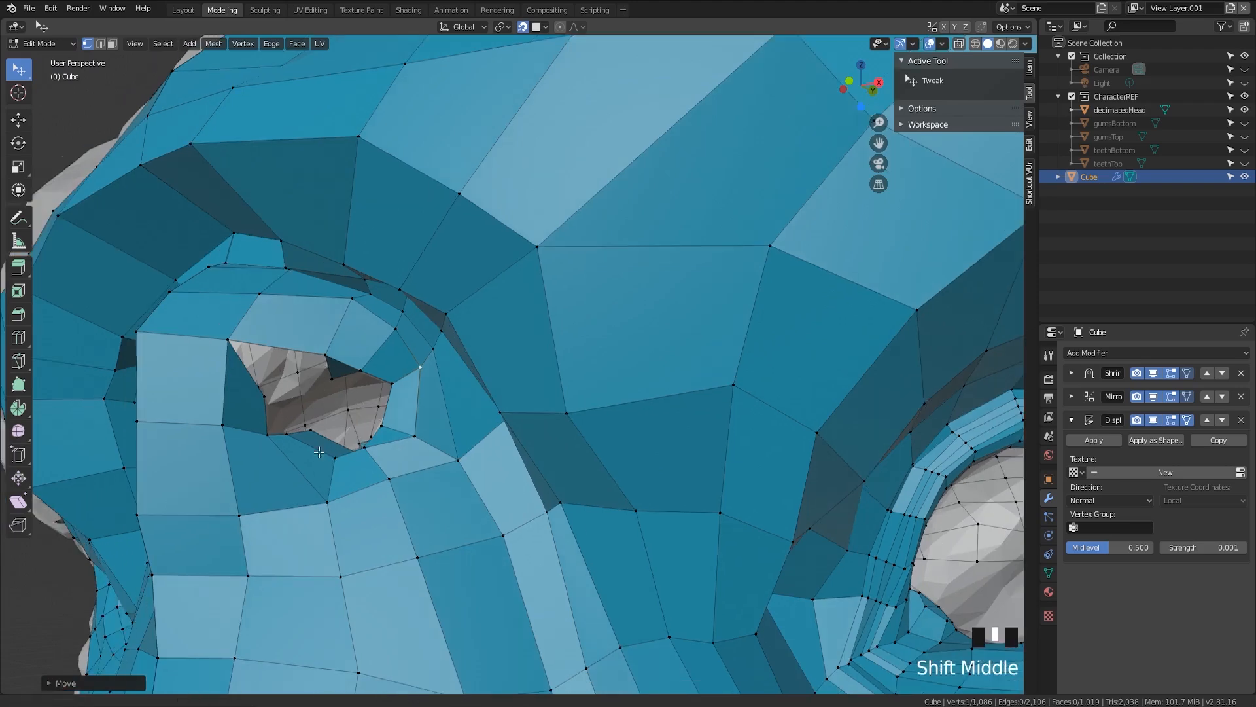
left_click_drag(305, 437, 378, 458)
middle_click_drag(359, 456, 333, 456)
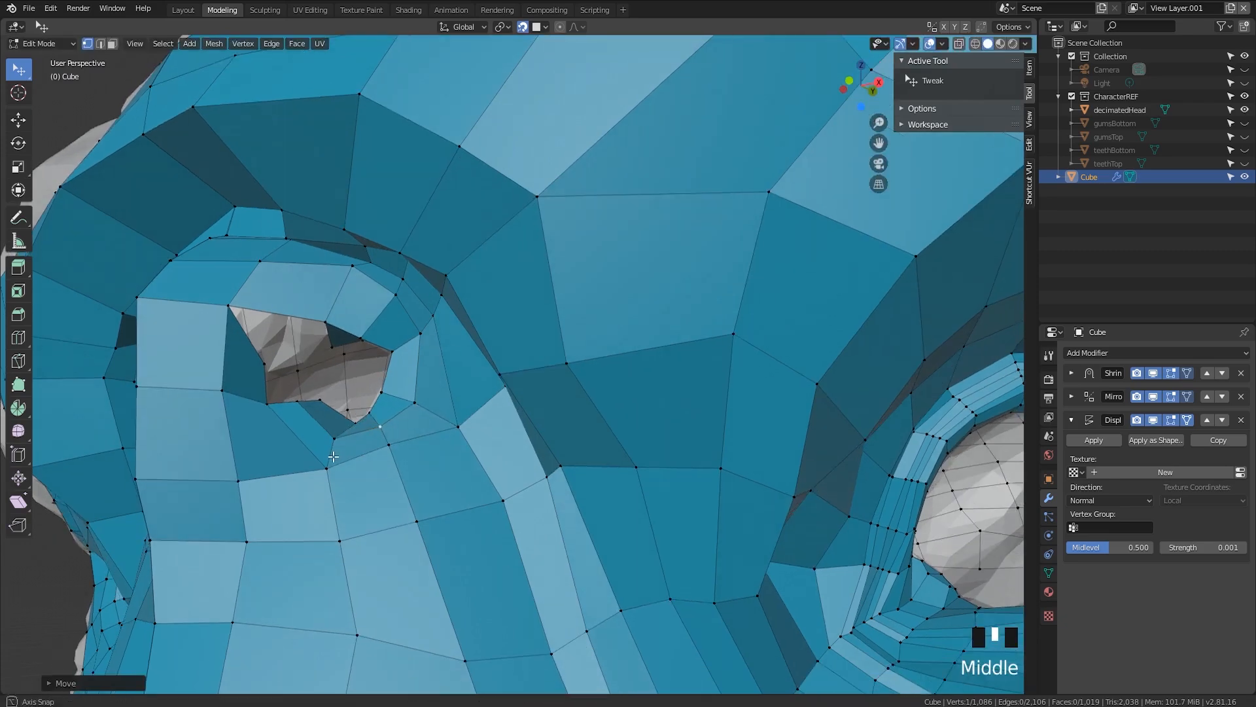
middle_click(304, 363)
Fill a new face in the nostril's upper inner corner from its rim vertex
key("2")
left_click(265, 361)
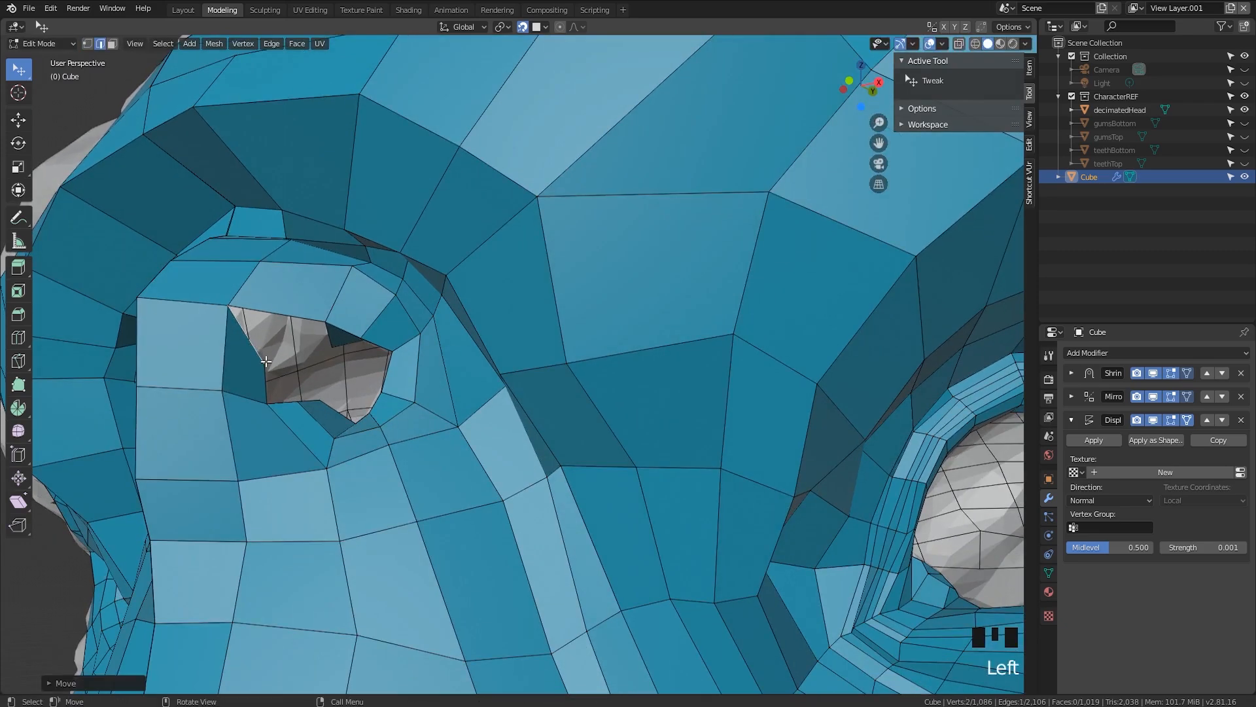
key("1")
left_click(227, 301)
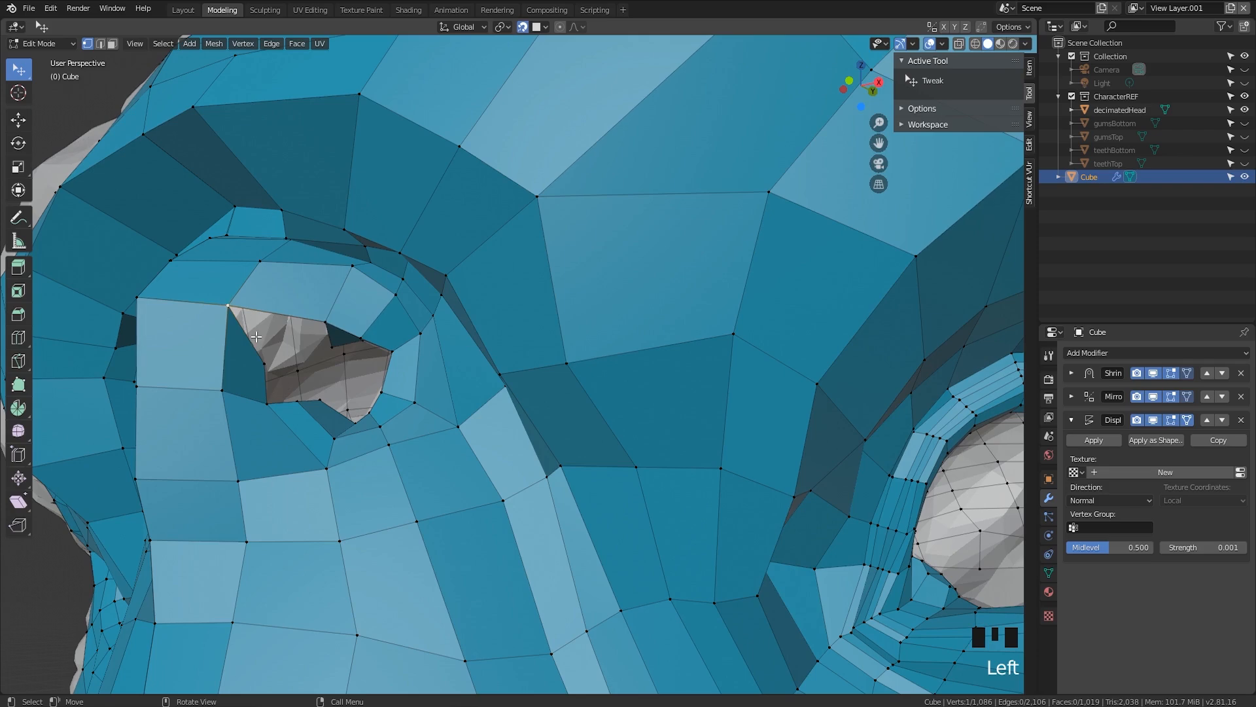
key("f")
left_click(309, 331)
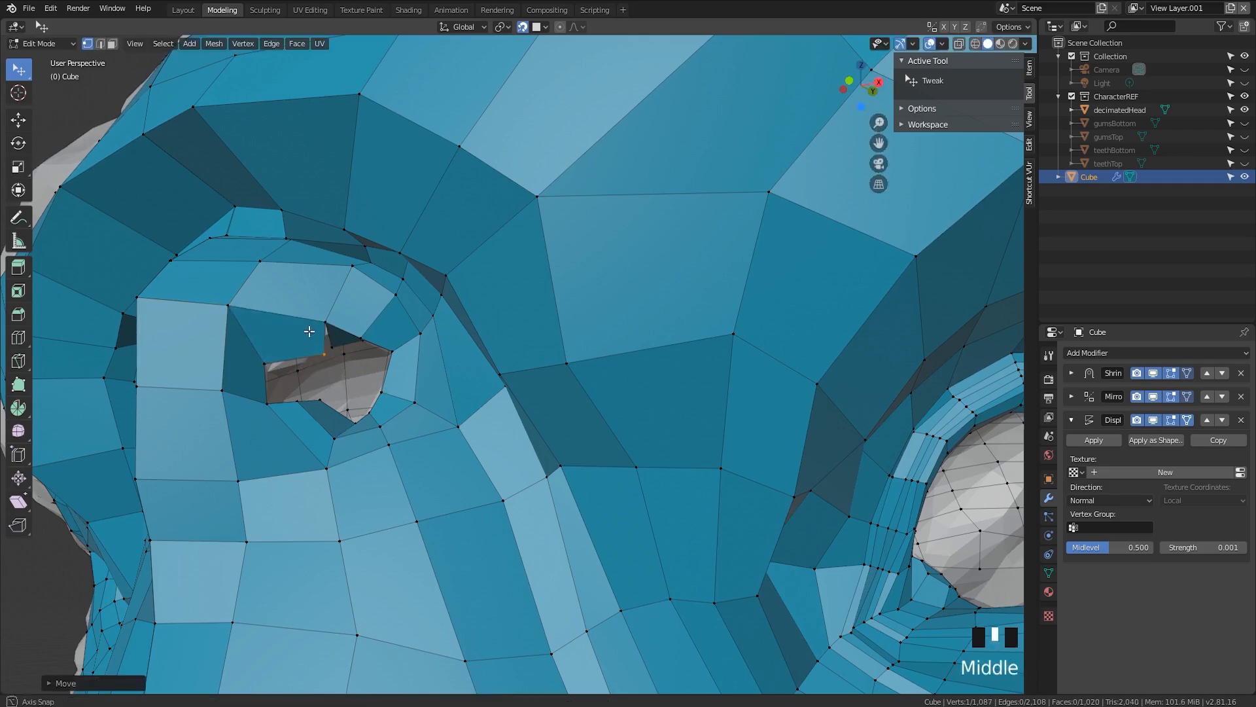
Merge the new nostril face's free corner with the neighbouring rim vertex
middle_click_drag(309, 331, 414, 238)
scroll(414, 238, "up", 3)
left_click(288, 246, "shift")
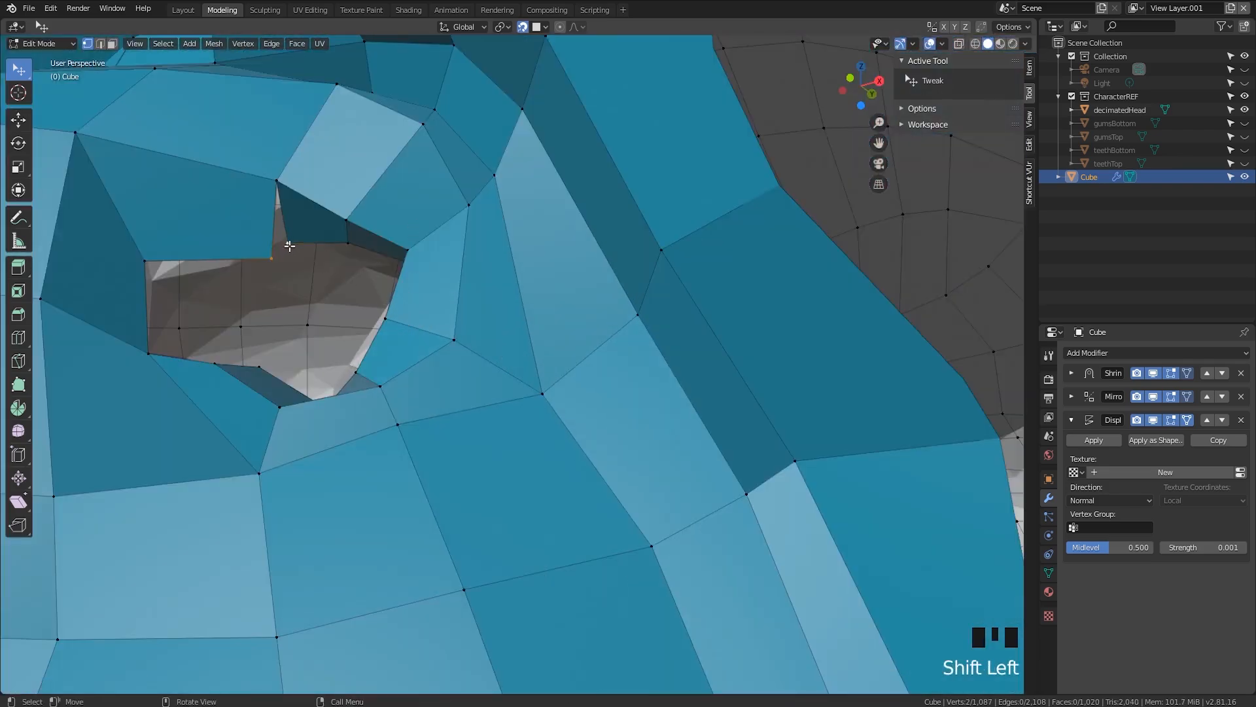
key("shift+x")
middle_click_drag(291, 288, 350, 384)
scroll(236, 443, "down", 2)
scroll(305, 348, "up", 2)
middle_click(355, 331)
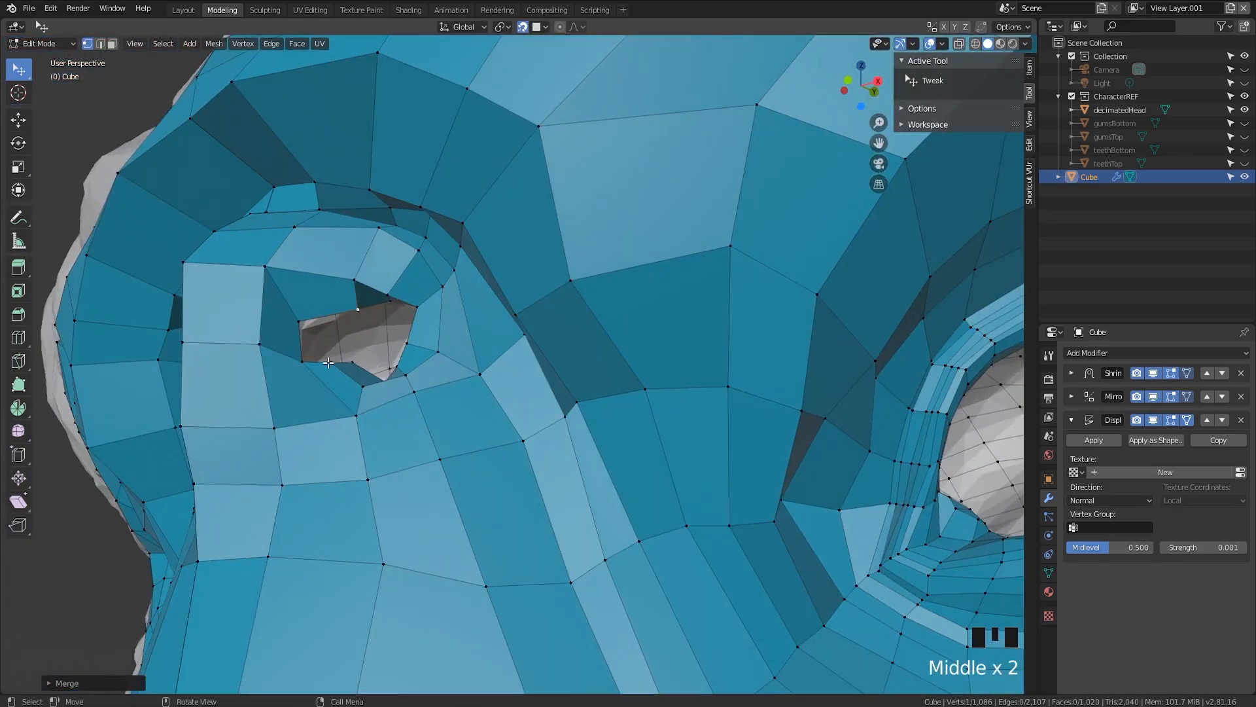
Shift two vertices of the nostril's lower rim outward and fill a face from the opening's inner edge
left_click_drag(348, 361, 372, 358)
left_click_drag(332, 361, 345, 359)
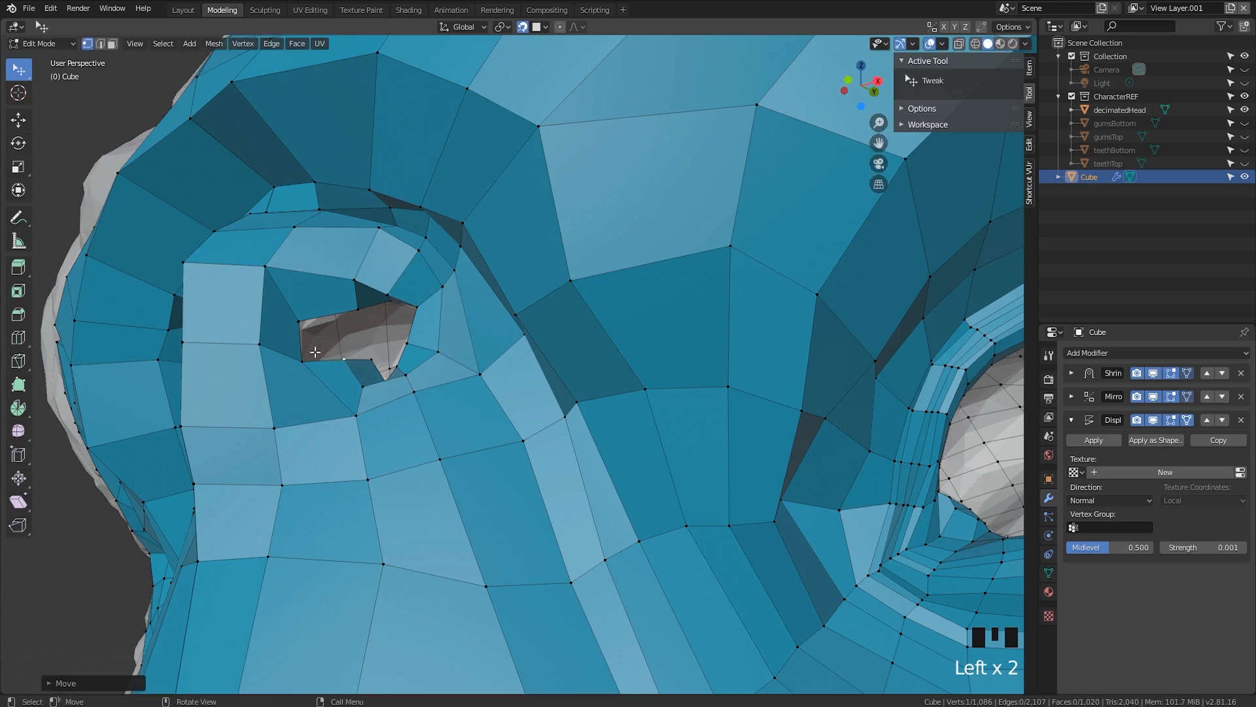
key("2")
left_click(296, 339)
key("f")
key("1")
Pull the upper rim of the nostril opening into shape by adjusting its vertex position from two view angles
middle_click_drag(341, 354, 467, 331)
mouse_move(468, 331)
middle_mouse_down()
mouse_move(490, 314)
mouse_move(350, 292)
mouse_move(424, 294)
mouse_move(451, 322)
middle_mouse_up()
scroll(351, 289, "up", 2)
scroll(339, 300, "down", 2)
scroll(451, 323, "up", 1)
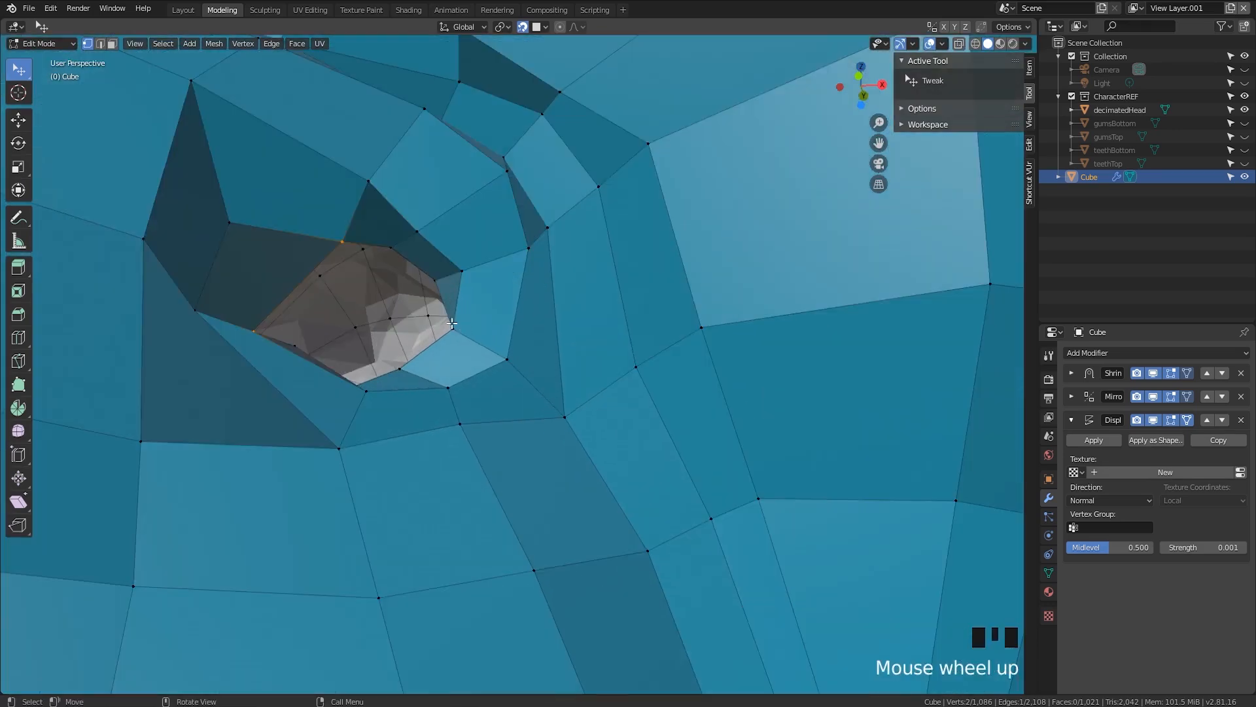
left_click_drag(381, 254, 407, 266)
middle_click_drag(409, 275, 476, 374)
middle_click_drag(667, 437, 649, 457)
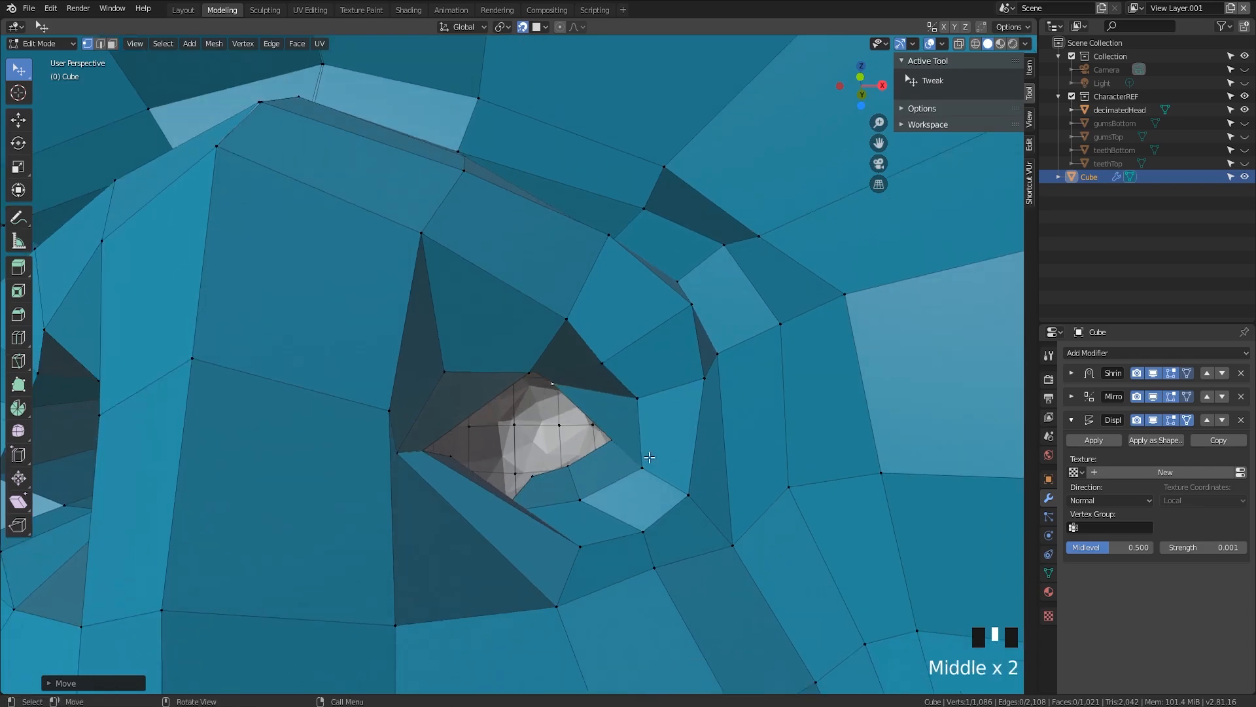
left_click_drag(557, 386, 575, 412)
In face mode, select a face inside the nostril, grow the selection over the nose, and hide all unselected faces
middle_click_drag(576, 412, 494, 416)
scroll(383, 422, "down", 2)
middle_click_drag(372, 422, 329, 454)
middle_click_drag(330, 460, 395, 373, "shift")
key("q")
key("3")
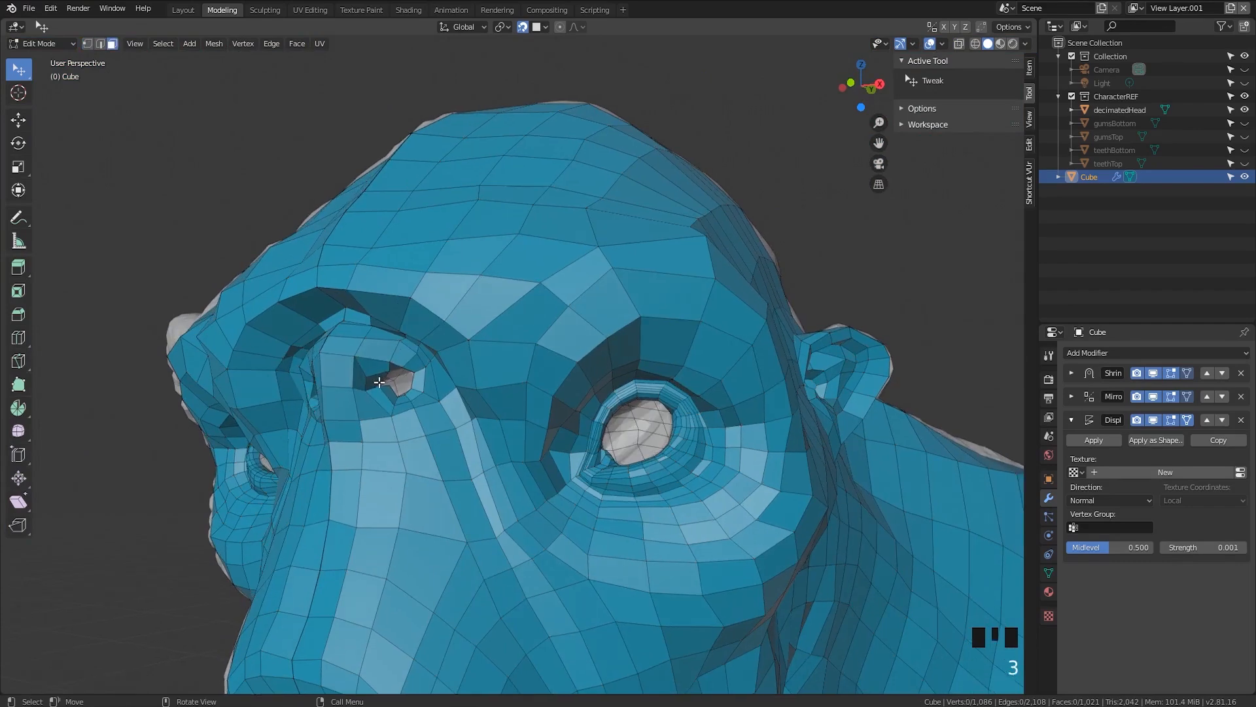
left_click(381, 380)
key("ctrl+KP_Add")
key("ctrl+KP_Add")
key("ctrl+KP_Add")
key("ctrl+KP_Add")
key("ctrl+KP_Add")
key("ctrl+KP_Add")
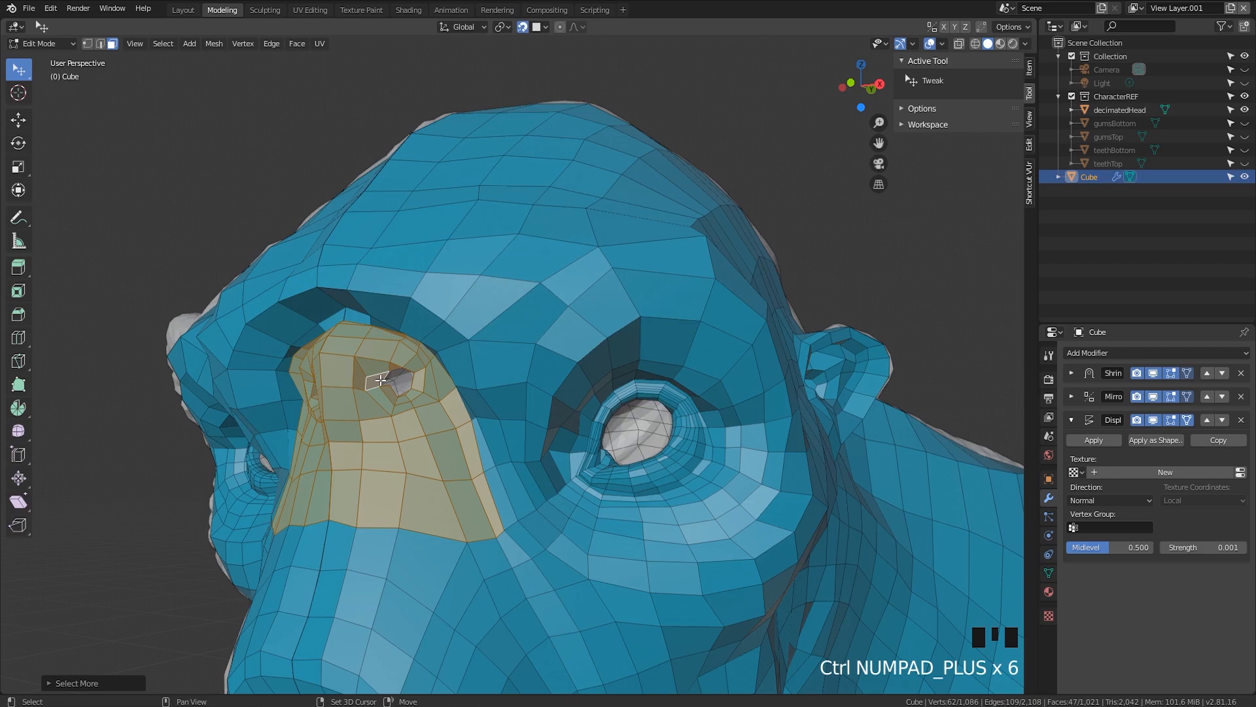
key("shift+h")
Select the two lowest face loops of the isolated nose patch and hide them
left_click(482, 524)
left_click(490, 504, "alt")
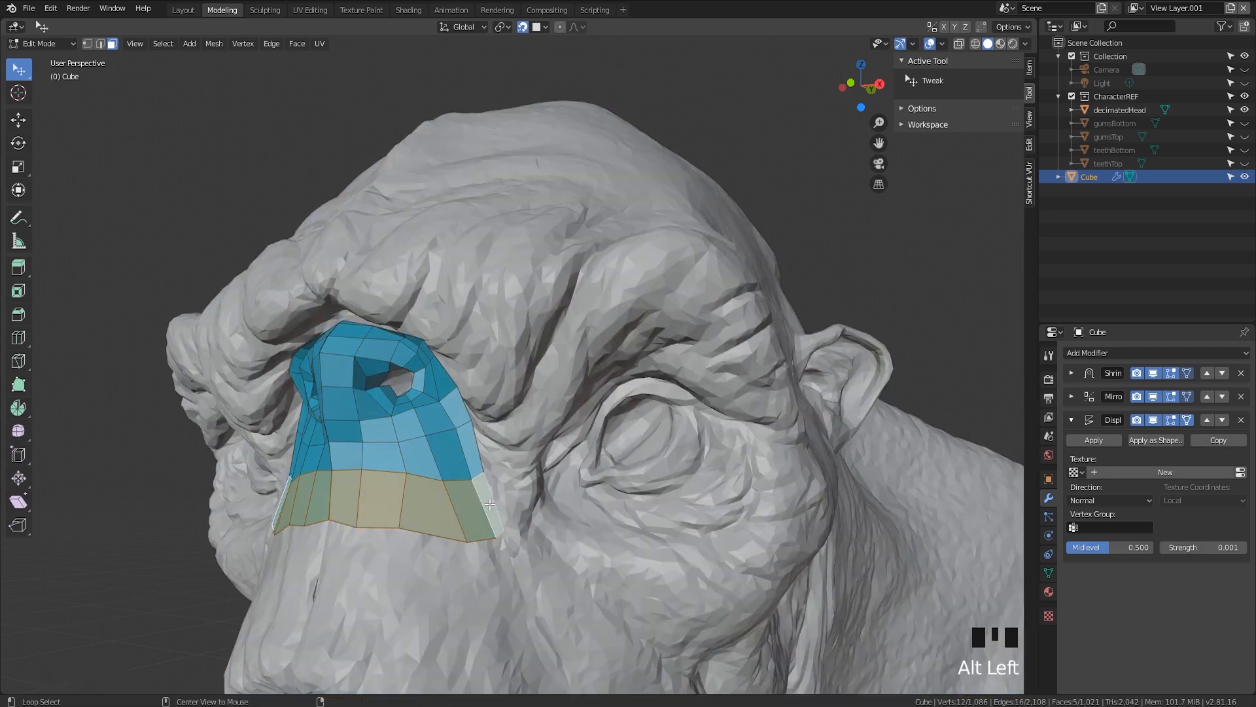
left_click(478, 447, "alt+shift")
key("h")
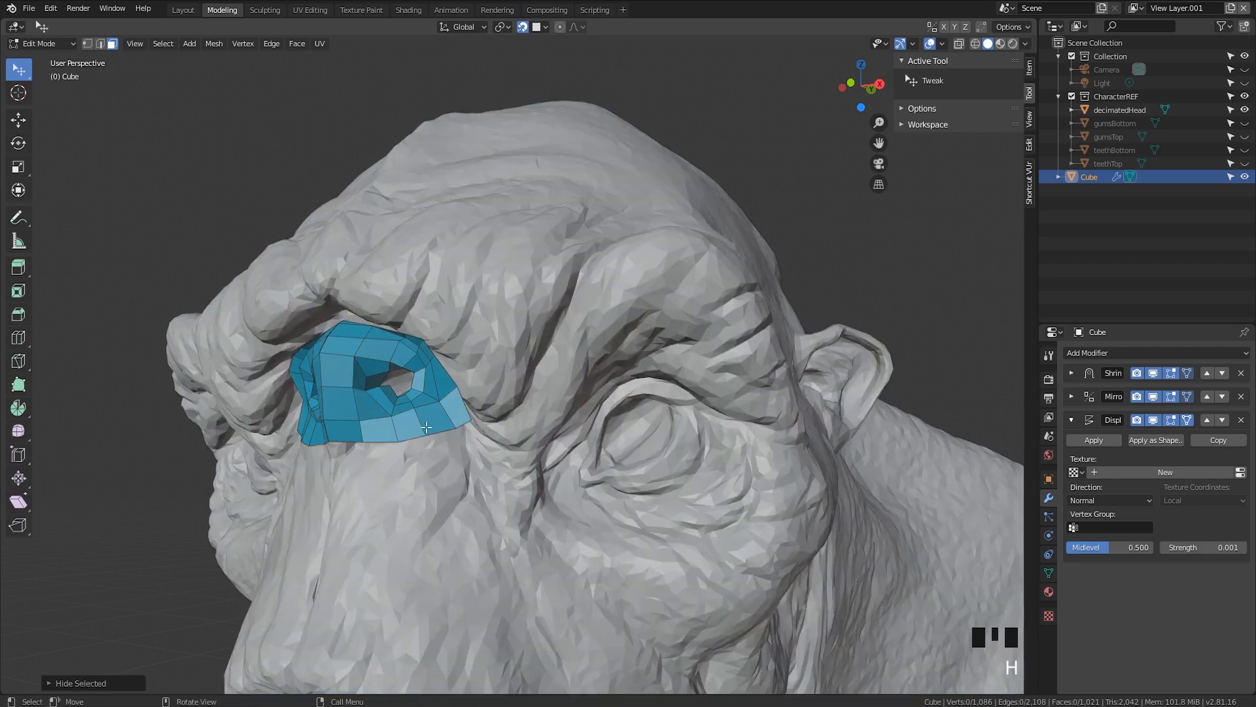
In vertex mode, reposition two vertices along the isolated nostril's upper rim to round the opening
scroll(478, 447, "up", 2)
middle_click_drag(406, 366, 552, 327, "shift")
scroll(633, 298, "up", 2)
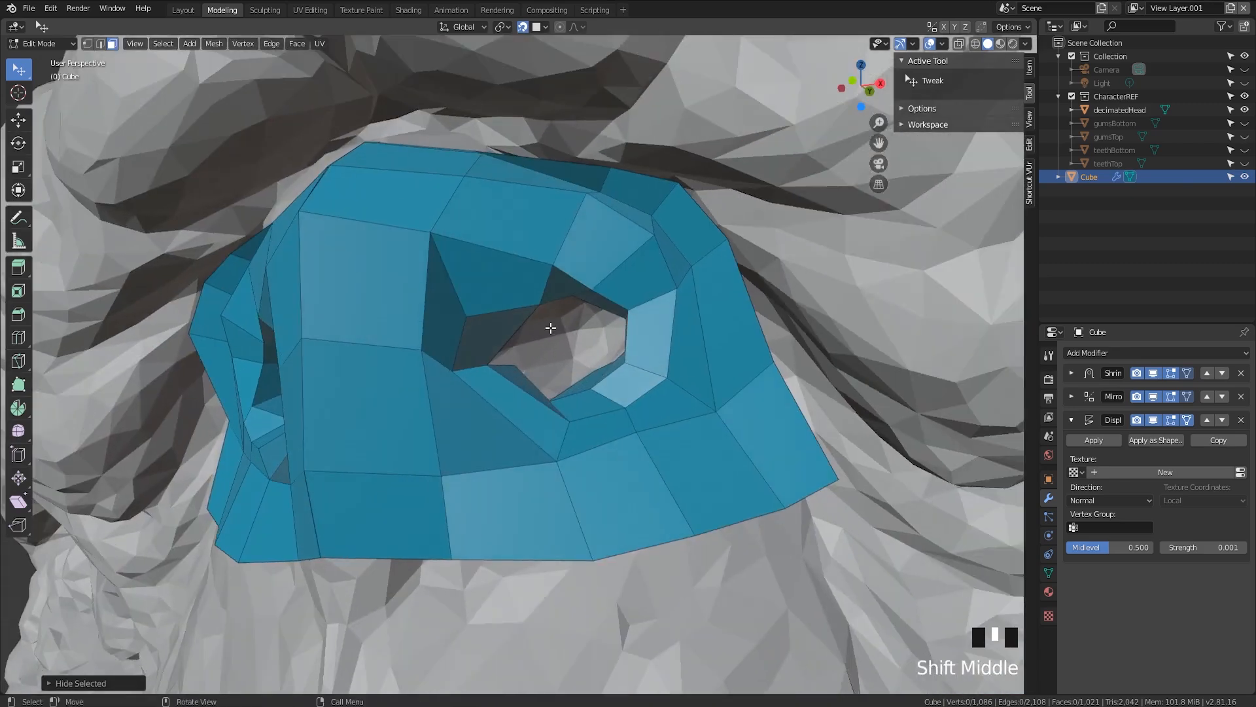
key("1")
left_click_drag(542, 304, 526, 296)
middle_click_drag(526, 296, 516, 264)
scroll(467, 256, "up", 1)
left_click_drag(493, 273, 528, 265)
middle_click_drag(568, 314, 550, 358)
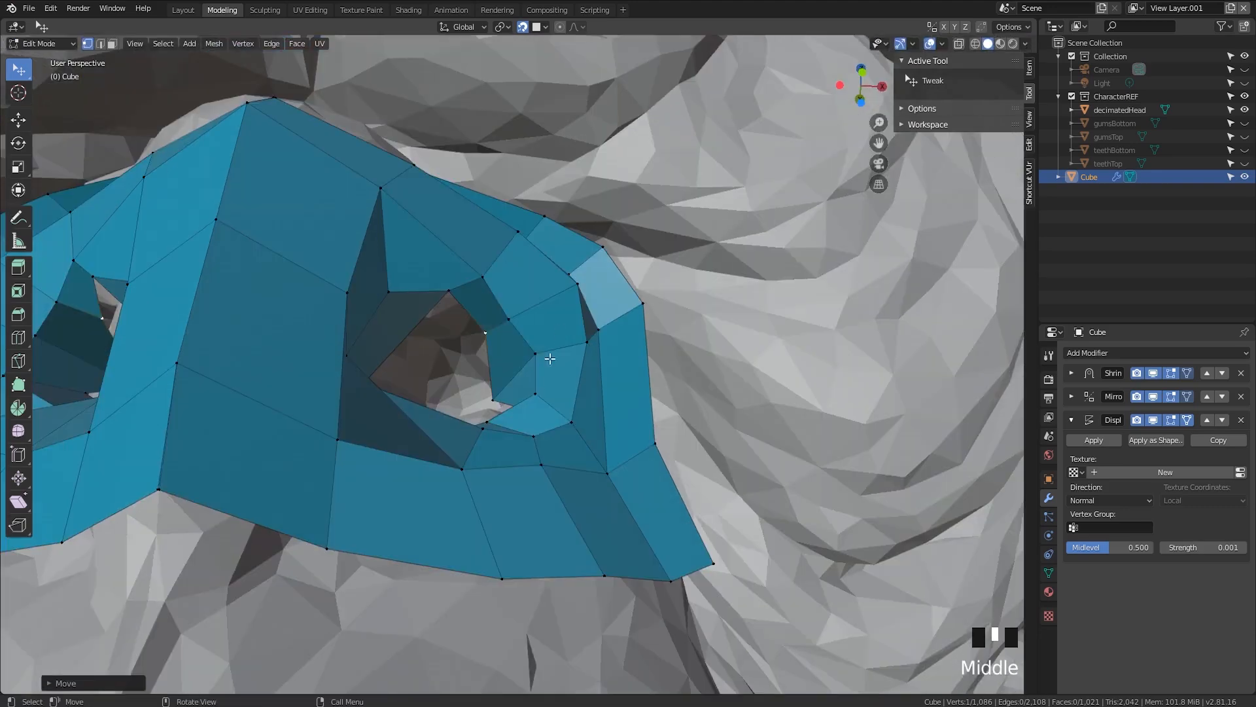
Reposition several vertices around the isolated nostril opening from different view angles to widen and even out its rim
left_click_drag(486, 396, 485, 269)
left_click_drag(448, 288, 386, 272)
scroll(387, 272, "down", 3)
middle_click_drag(387, 272, 423, 422)
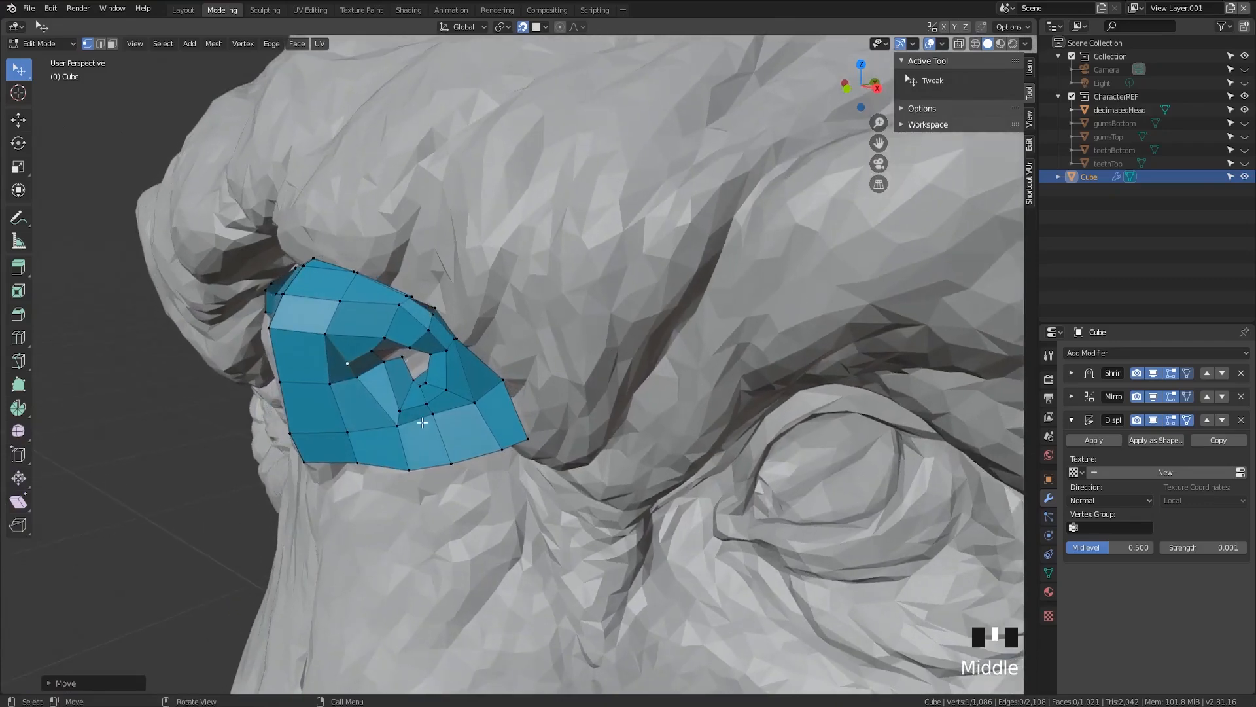
scroll(422, 422, "up", 1)
left_click_drag(354, 422, 355, 414)
left_click_drag(333, 359, 334, 369)
Fill a new face from a border edge inside the nostril opening, and adjust a neighbouring rim vertex
middle_click_drag(362, 359, 448, 242)
key("2")
left_click(356, 299)
key("f")
middle_click_drag(447, 242, 475, 224)
key("1")
left_click_drag(462, 235, 445, 238)
middle_click_drag(446, 241, 510, 327)
scroll(482, 268, "down", 3)
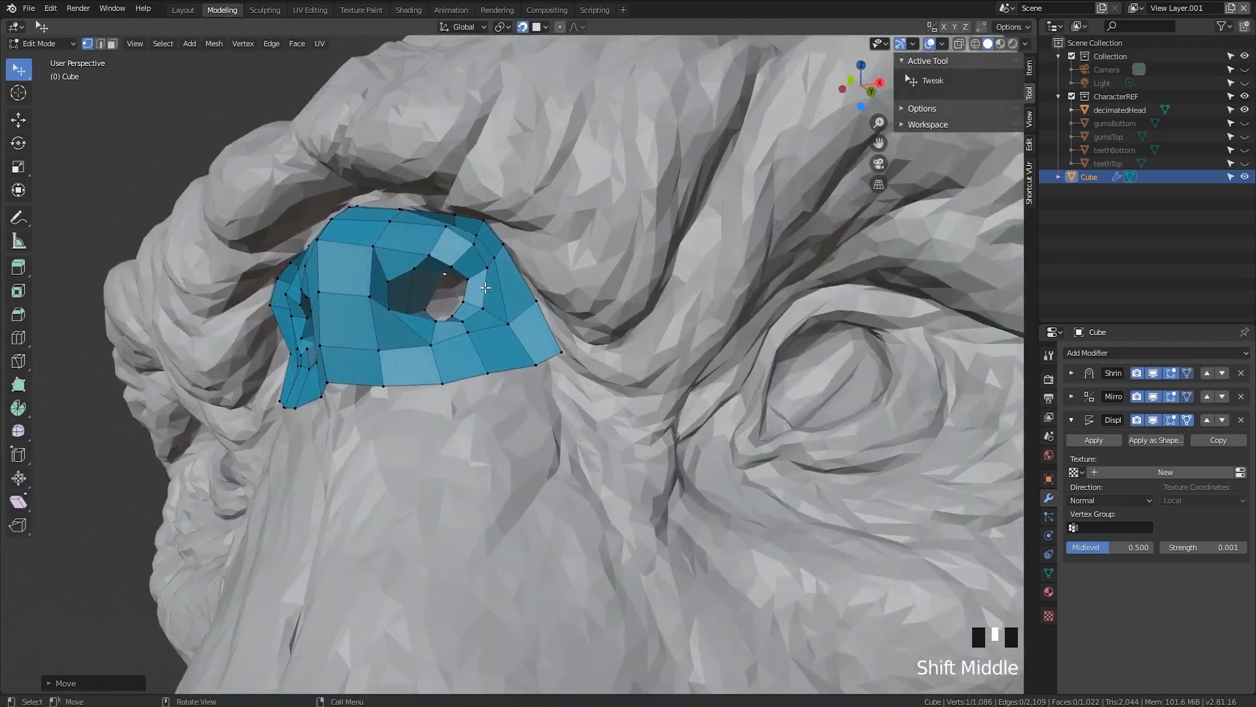
Reveal all hidden parts of the head mesh and clear the selection
scroll(511, 327, "down", 4)
key("alt+q")
key("alt+q")
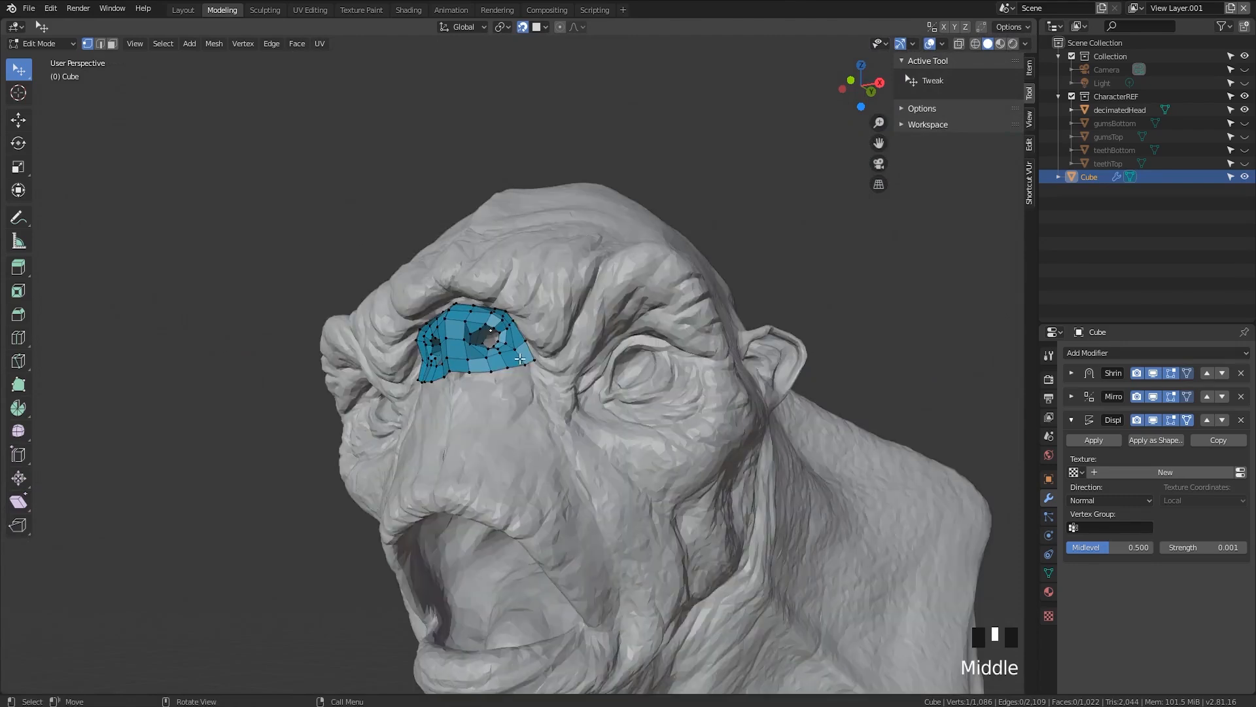
key("shift+h")
key("alt+h")
middle_click_drag(261, 367, 236, 371)
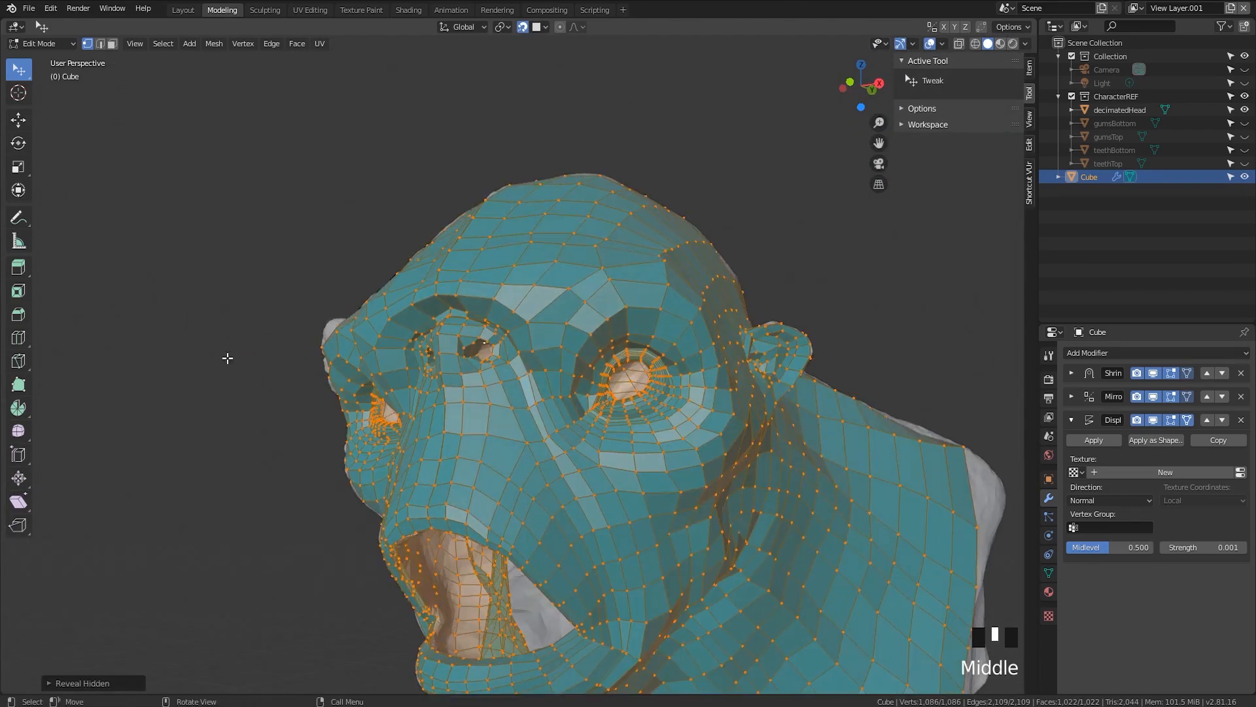
left_click(137, 365)
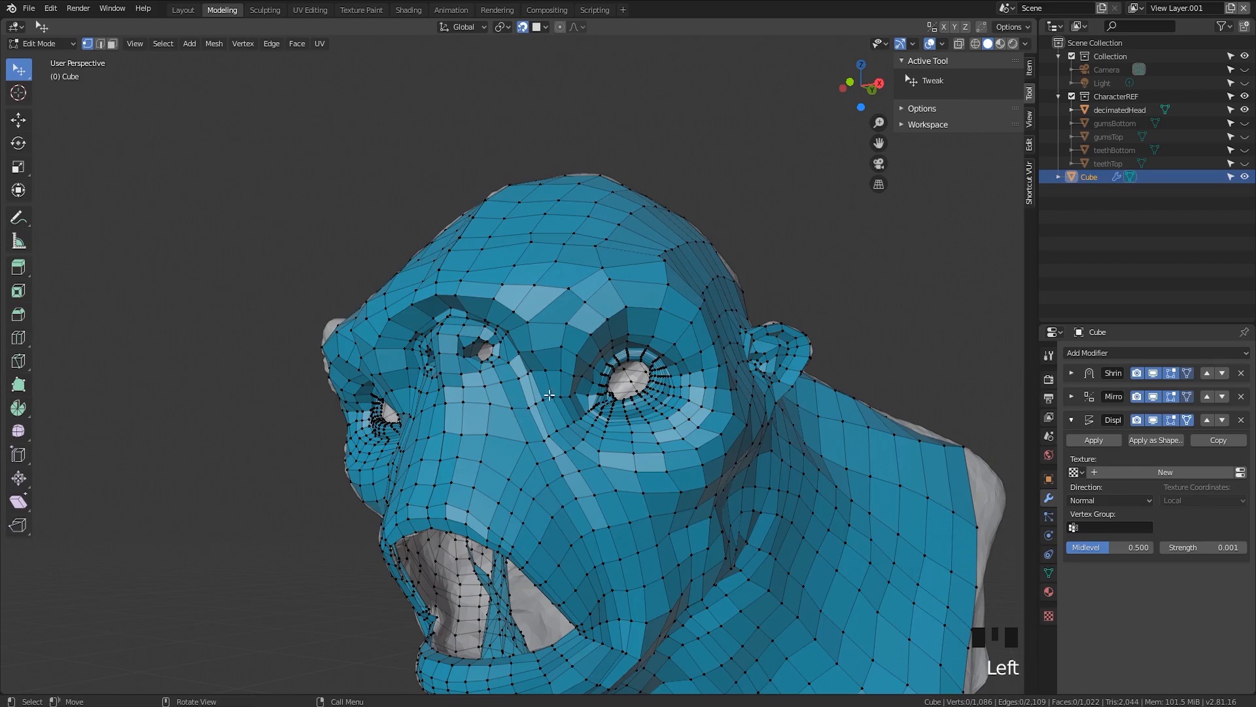
In face mode, select the face loop around the mouth opening, grow the selection once, hide all unselected faces, and deselect
middle_click_drag(549, 395, 479, 339, "shift")
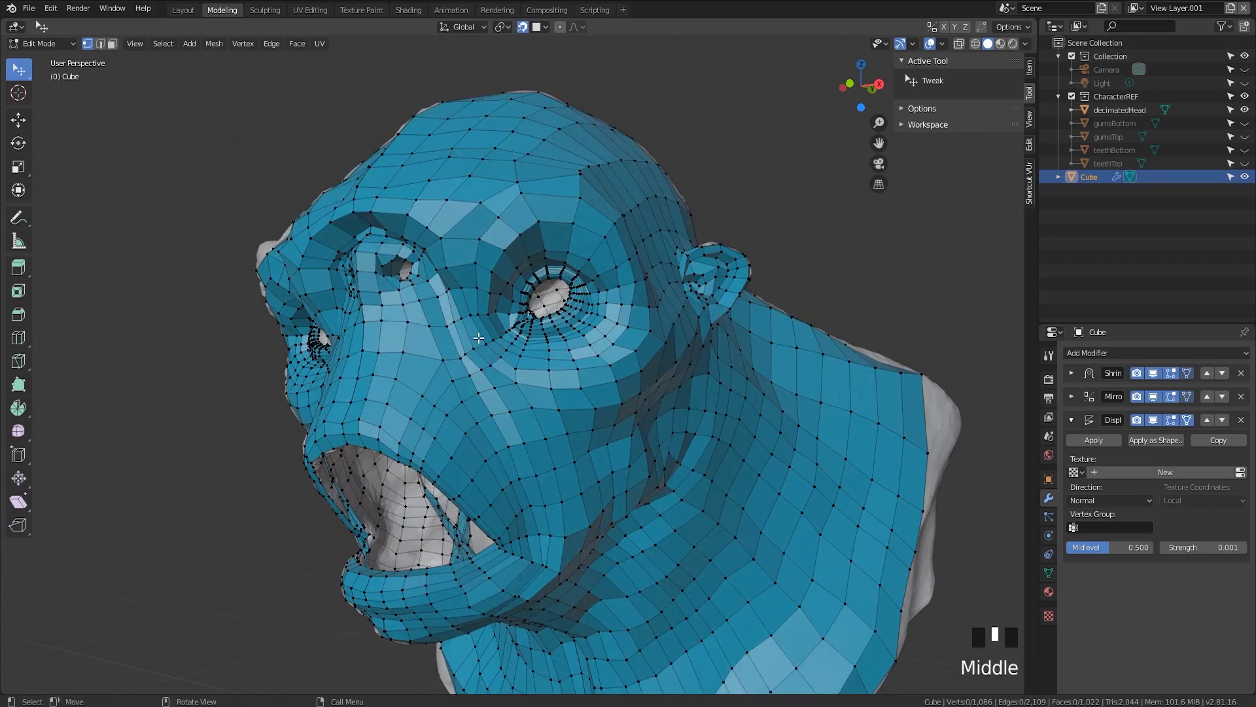
scroll(481, 337, "up", 2)
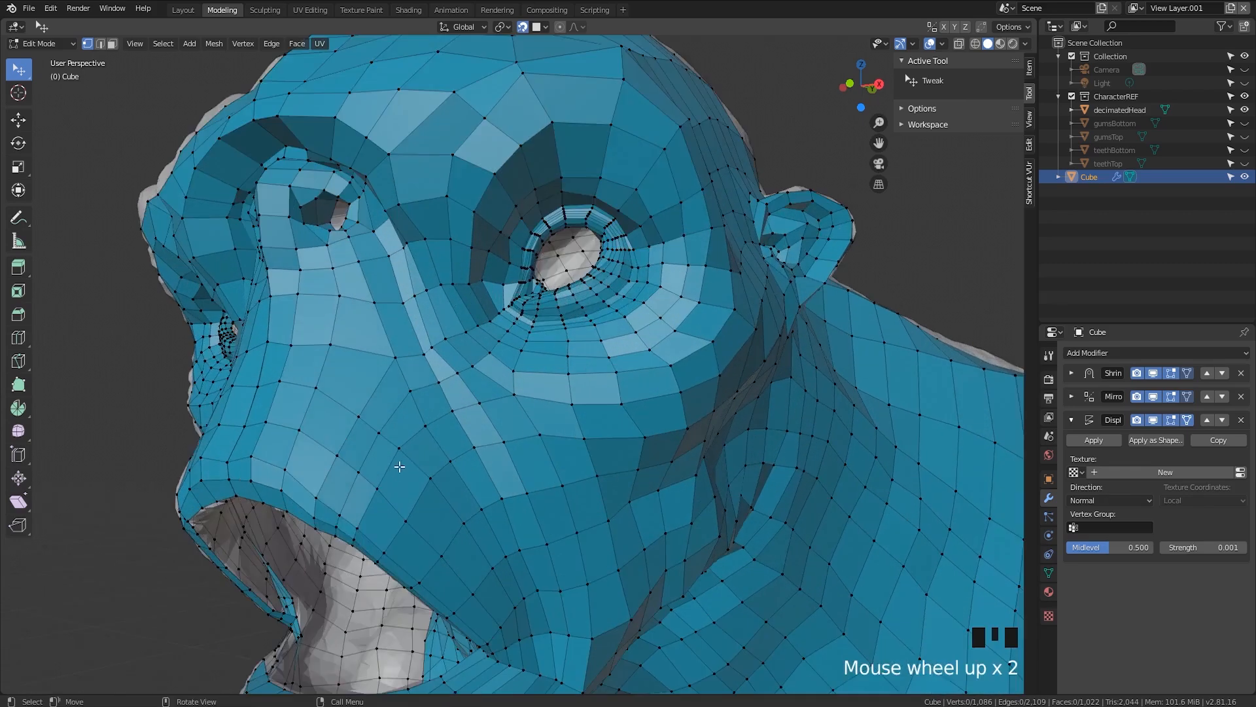
middle_click_drag(480, 337, 514, 372)
scroll(497, 379, "down", 1)
scroll(514, 372, "up", 1)
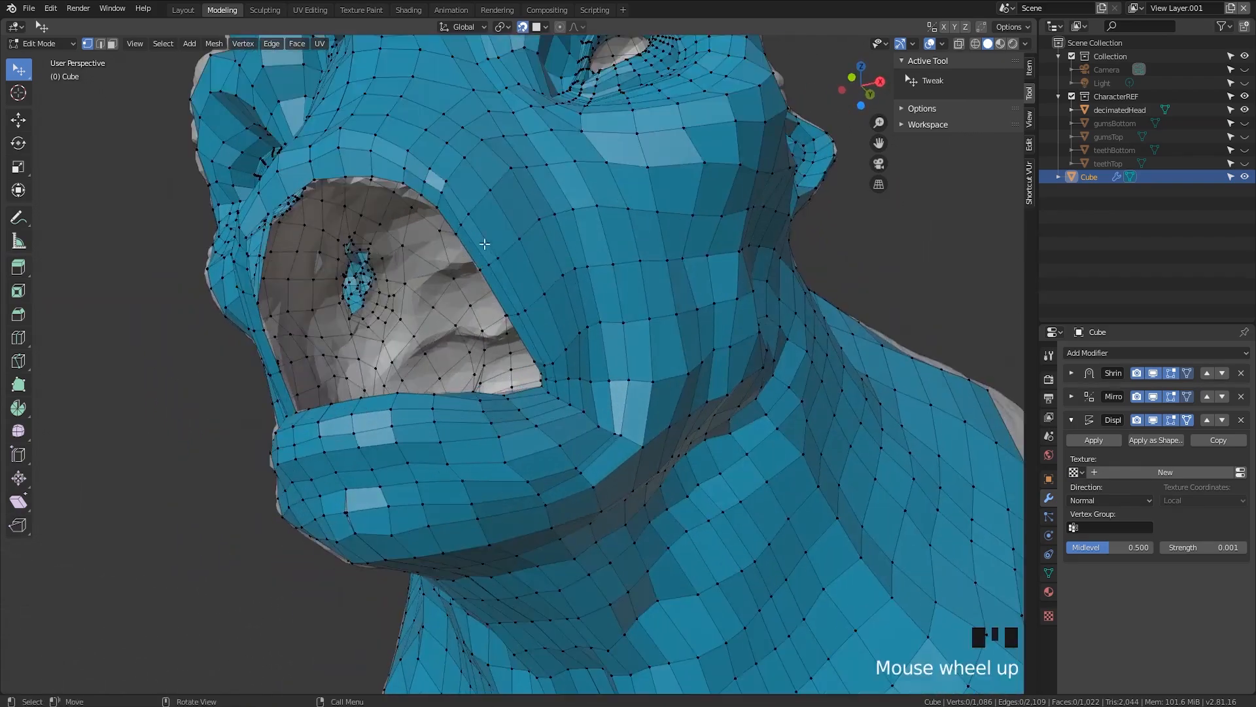
key("3")
left_click(460, 234, "alt")
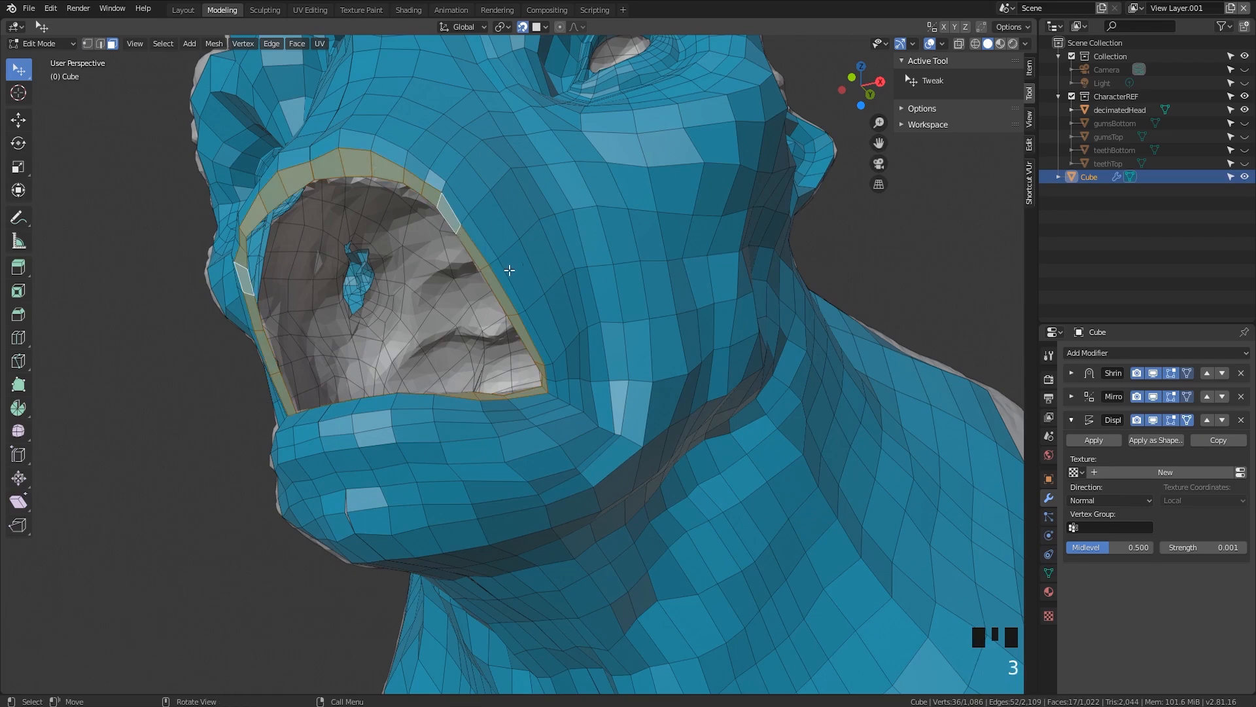
key("ctrl+KP_Add")
key("shift+h")
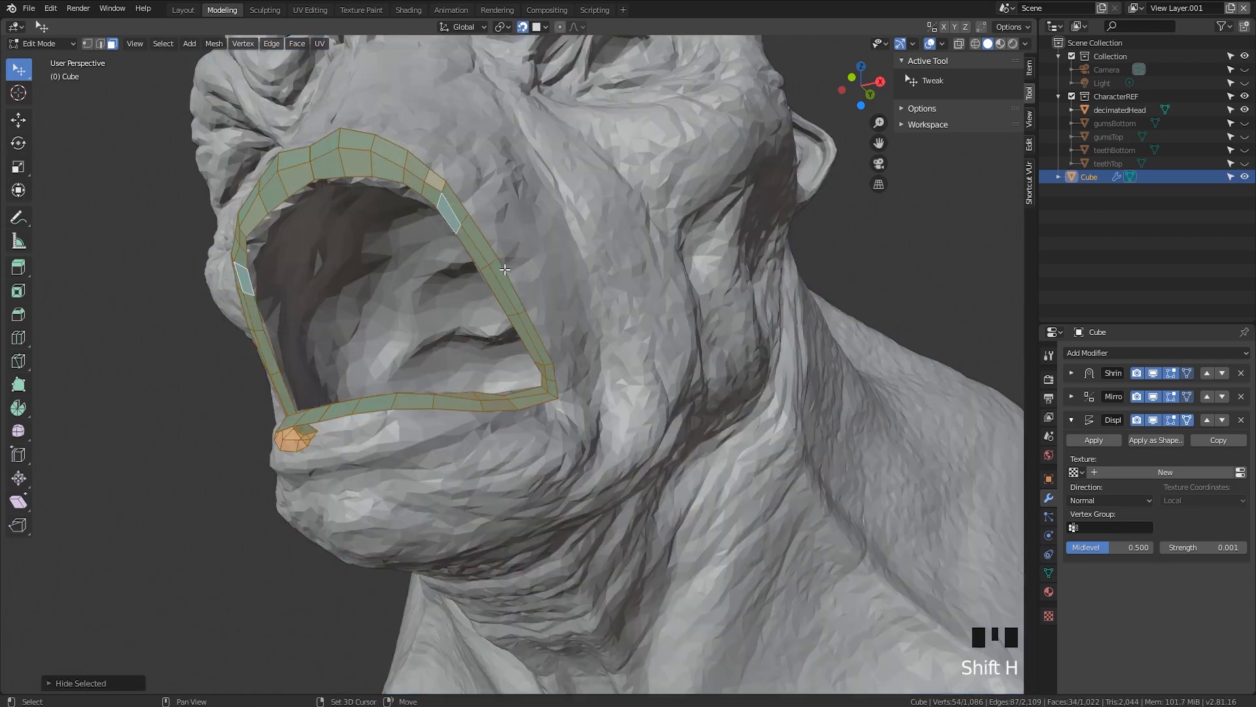
left_click(422, 308)
Select the inner edge path along the isolated lower lip and extrude it inward into the mouth
middle_click_drag(423, 309, 508, 430)
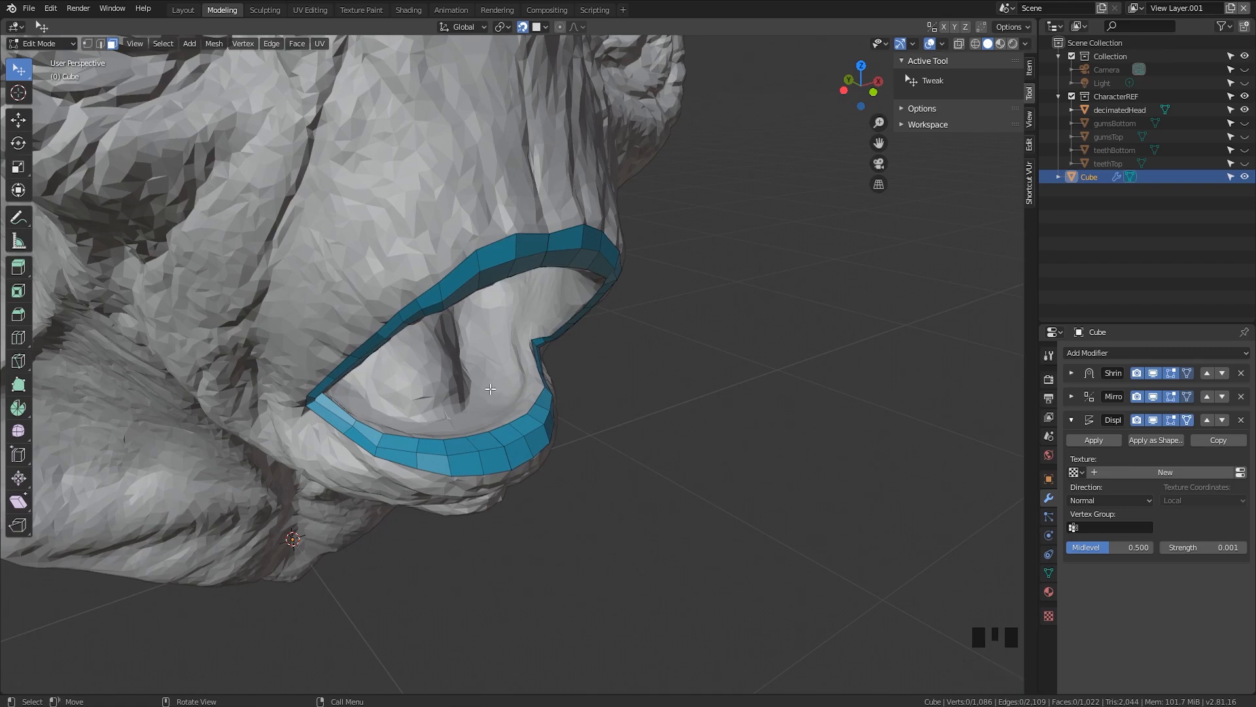
middle_click_drag(562, 430, 189, 349)
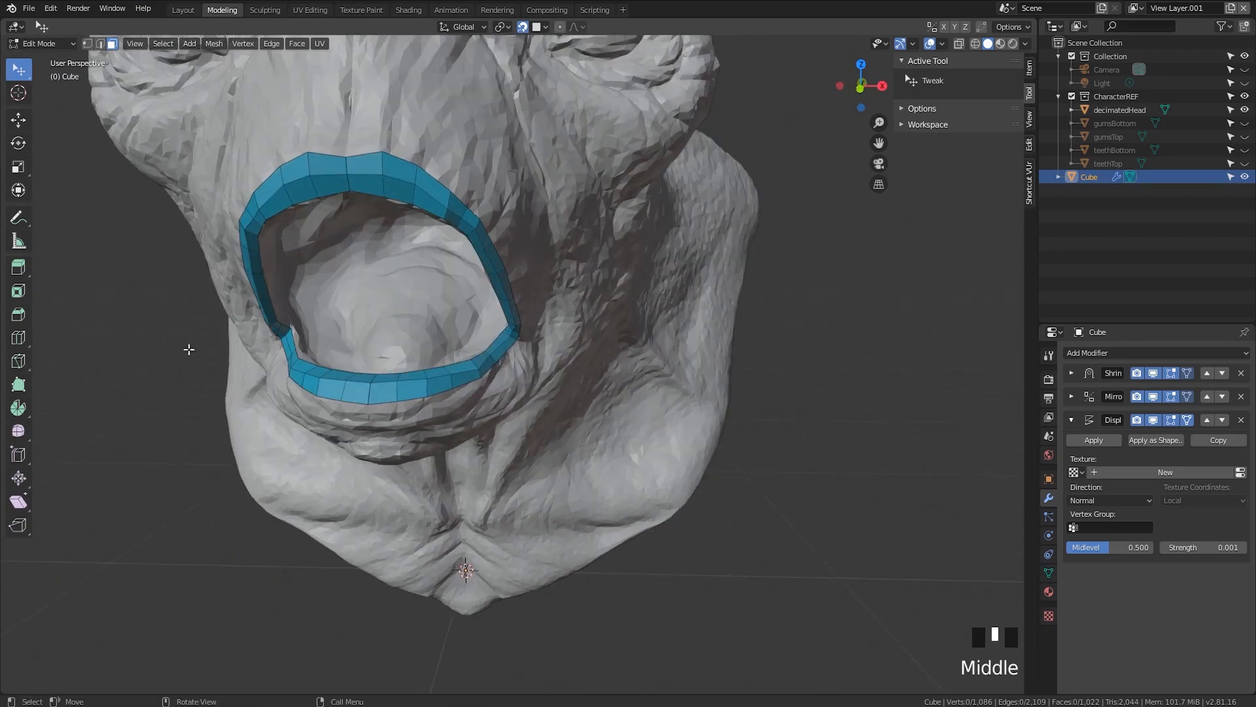
middle_click_drag(547, 343, 513, 395)
scroll(558, 362, "up", 3)
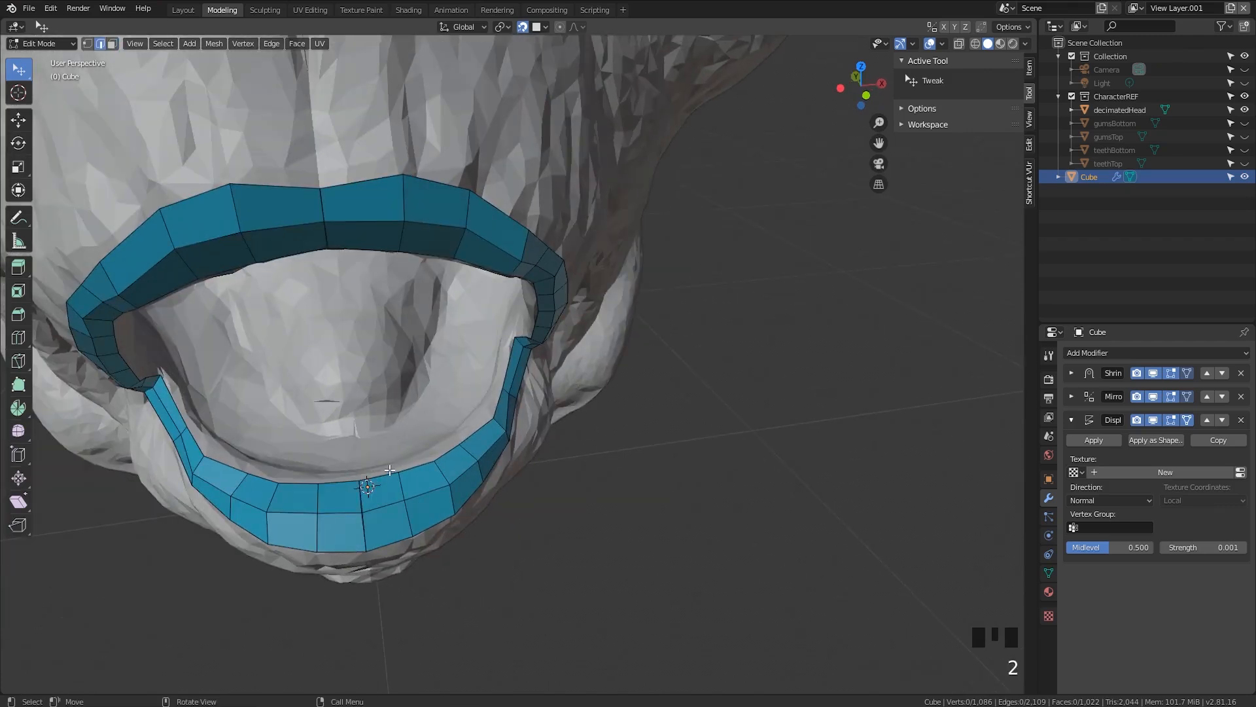
middle_click_drag(402, 477, 418, 485)
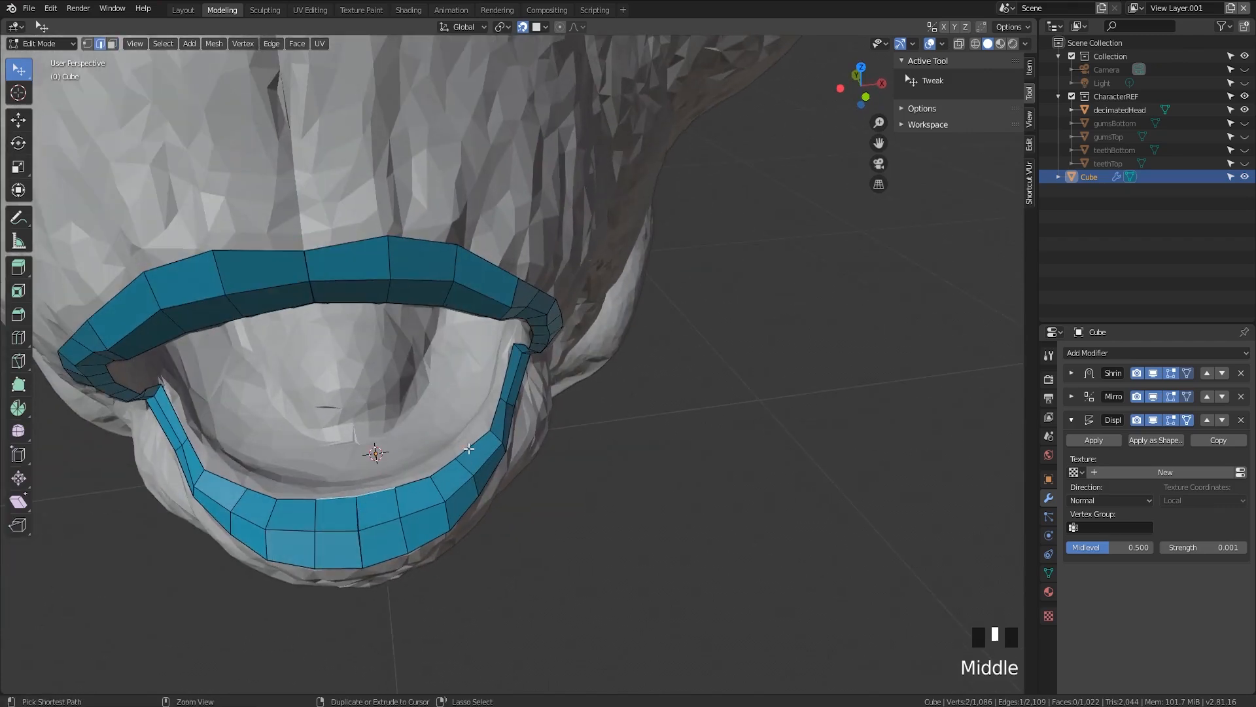
middle_click_drag(469, 447, 471, 445)
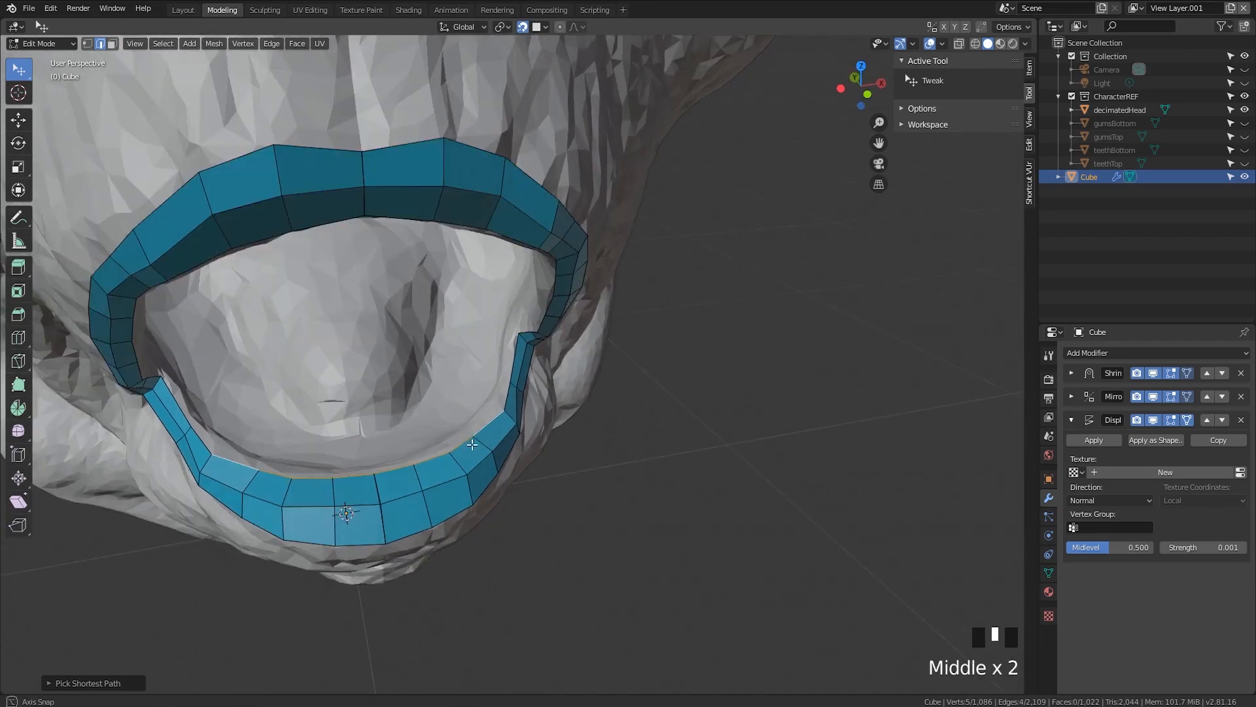
mouse_move(518, 376)
middle_mouse_down()
mouse_move(458, 366)
mouse_move(500, 363)
middle_mouse_up()
key("e")
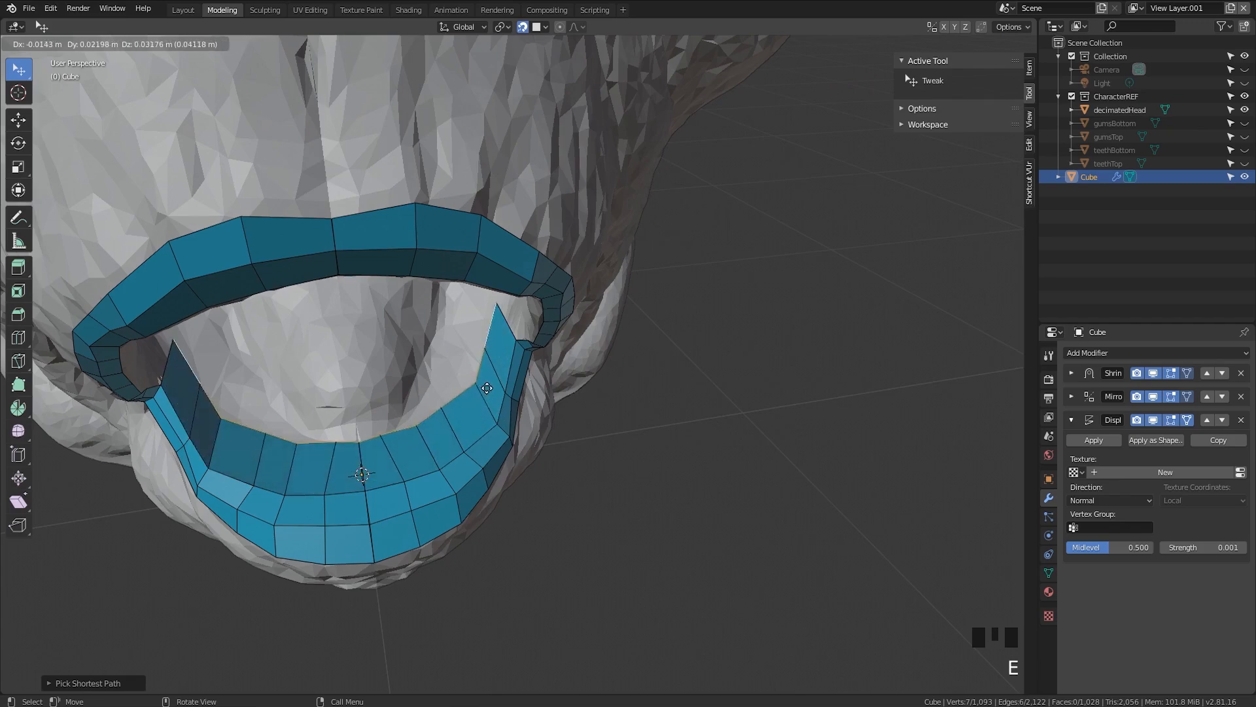
left_click(477, 368)
In vertex mode, reposition the inner vertices of the lower lip's extruded strip near the mouth corner to follow the sculpt
middle_click_drag(478, 368, 496, 237)
left_click_drag(496, 237, 501, 254)
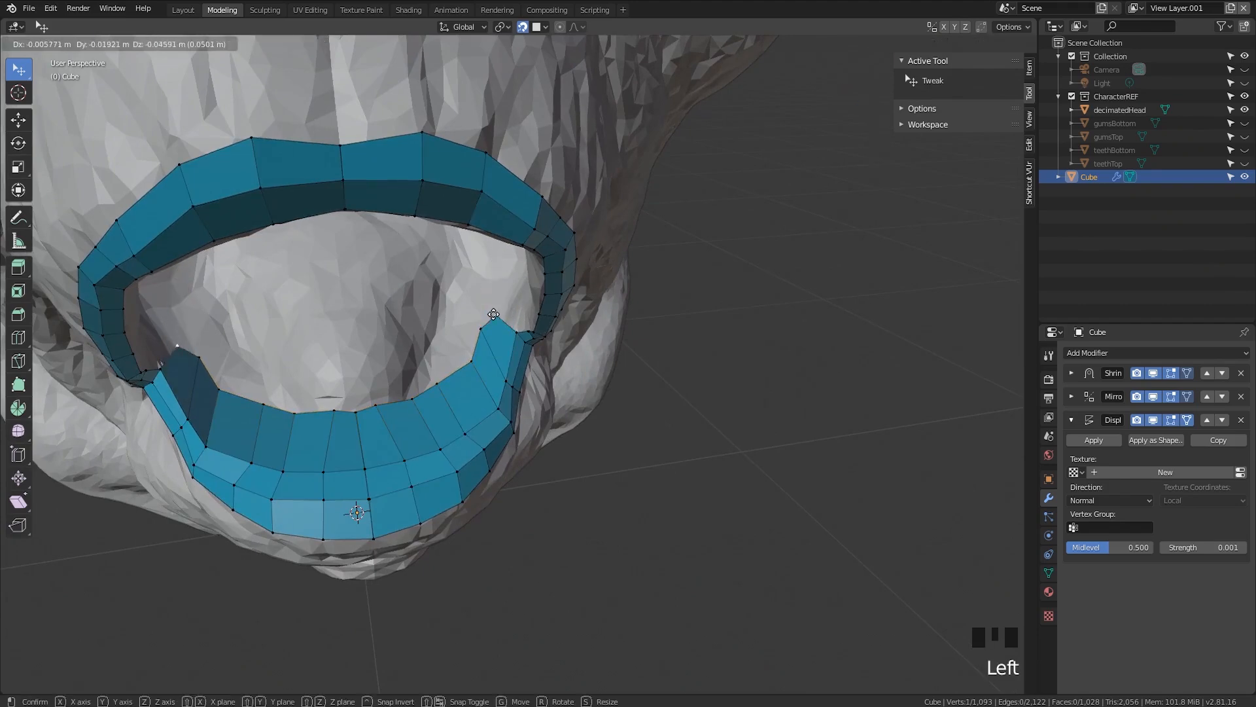
left_click_drag(492, 302, 494, 305)
middle_click_drag(493, 306, 478, 367)
left_click_drag(478, 371, 470, 357)
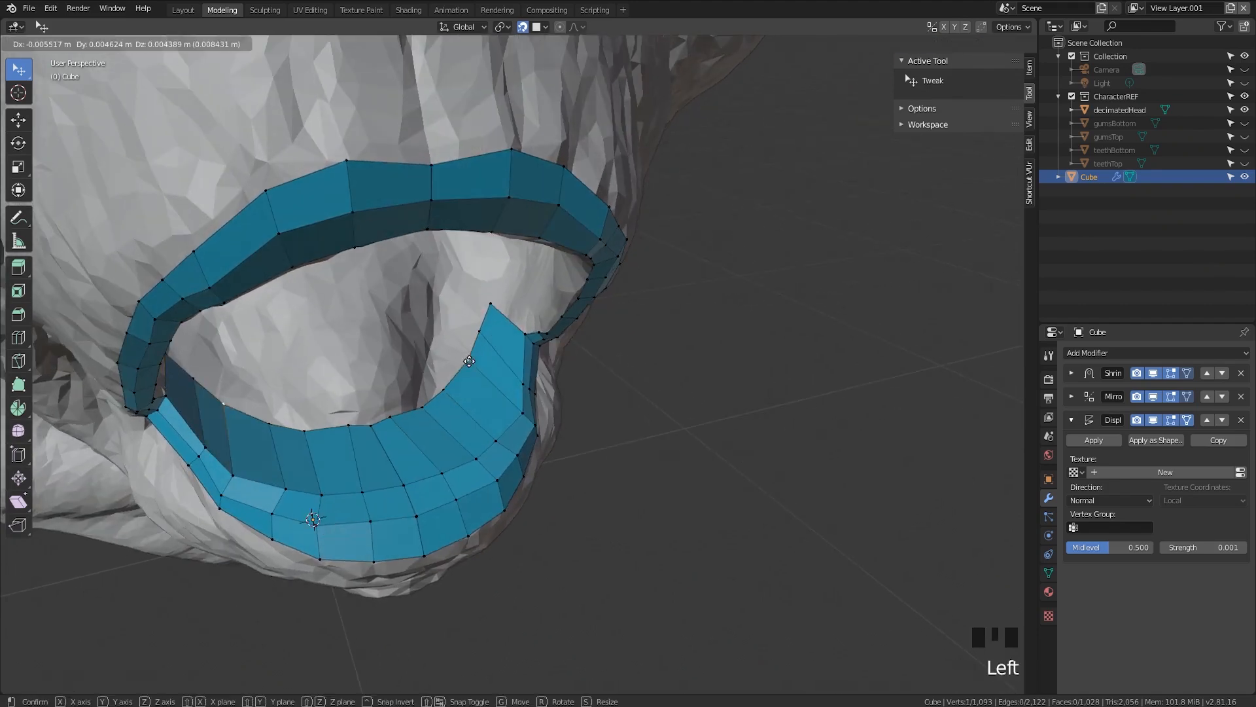
middle_click_drag(472, 382, 438, 380)
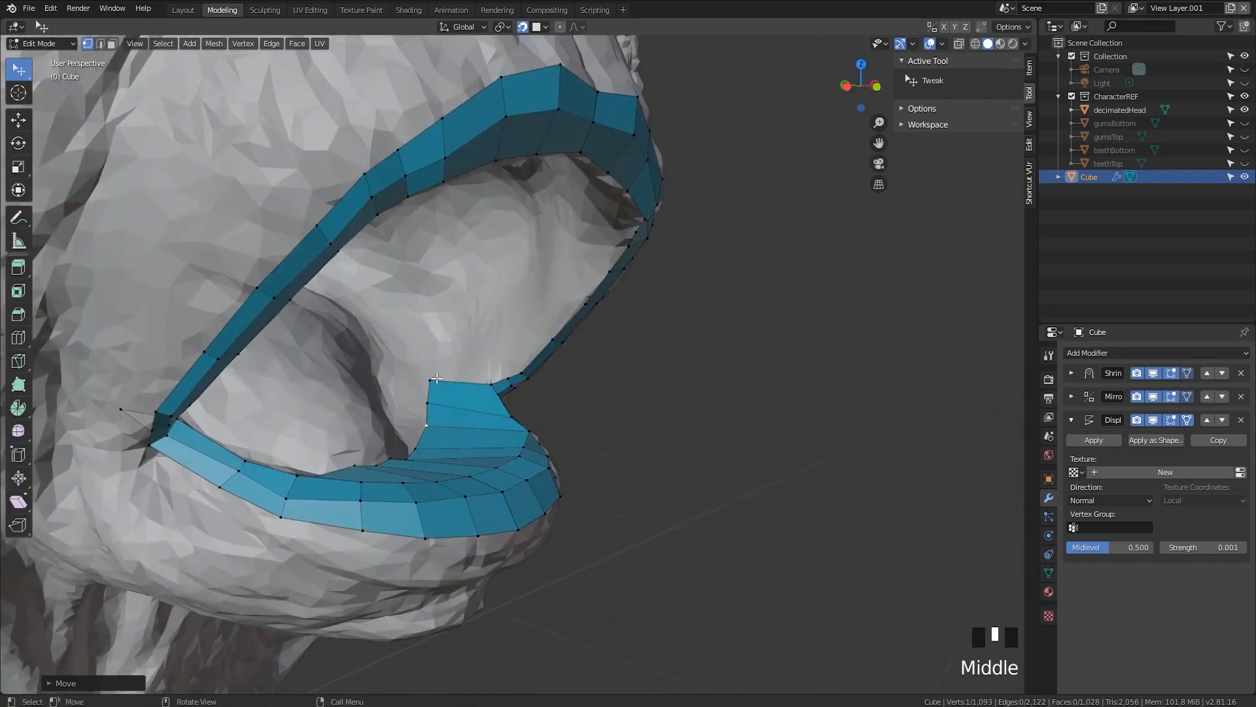
left_click_drag(457, 388, 473, 368)
middle_click_drag(472, 368, 493, 370)
Select the inner edge path along the upper lip and extrude it inward into the mouth
key("2")
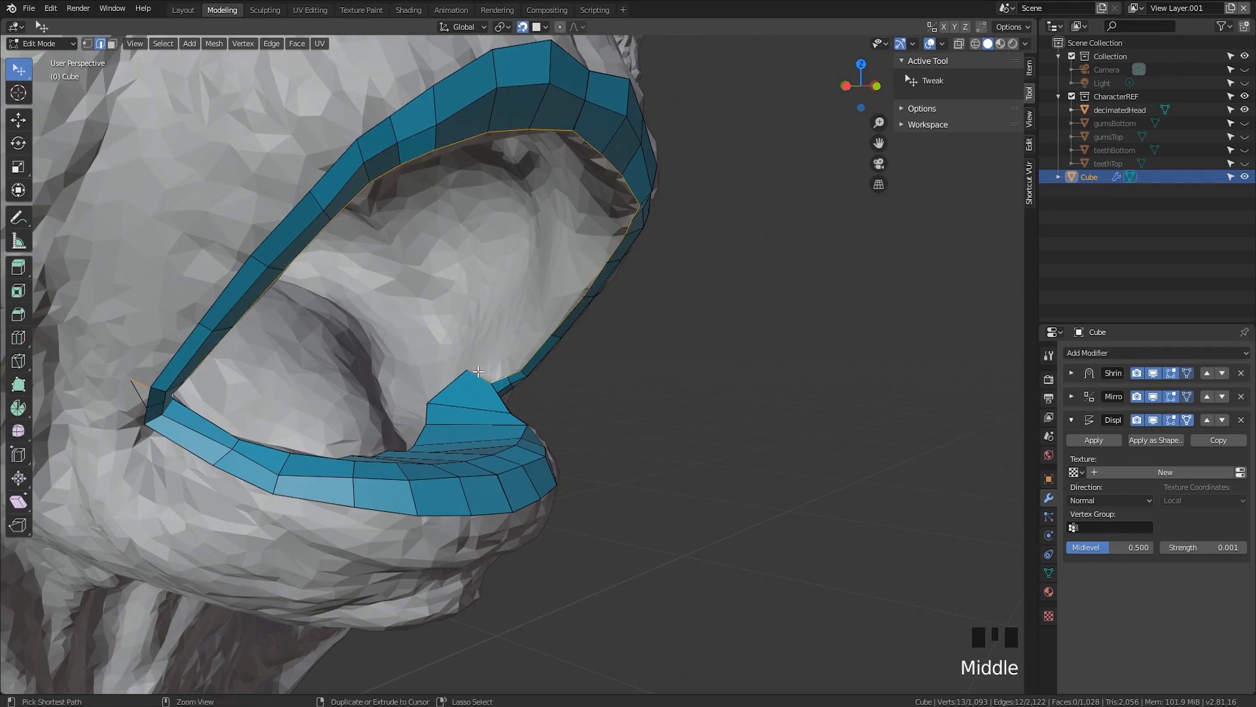
middle_click_drag(529, 327, 505, 287, "shift")
key("e")
left_click(489, 350)
scroll(502, 249, "up", 2)
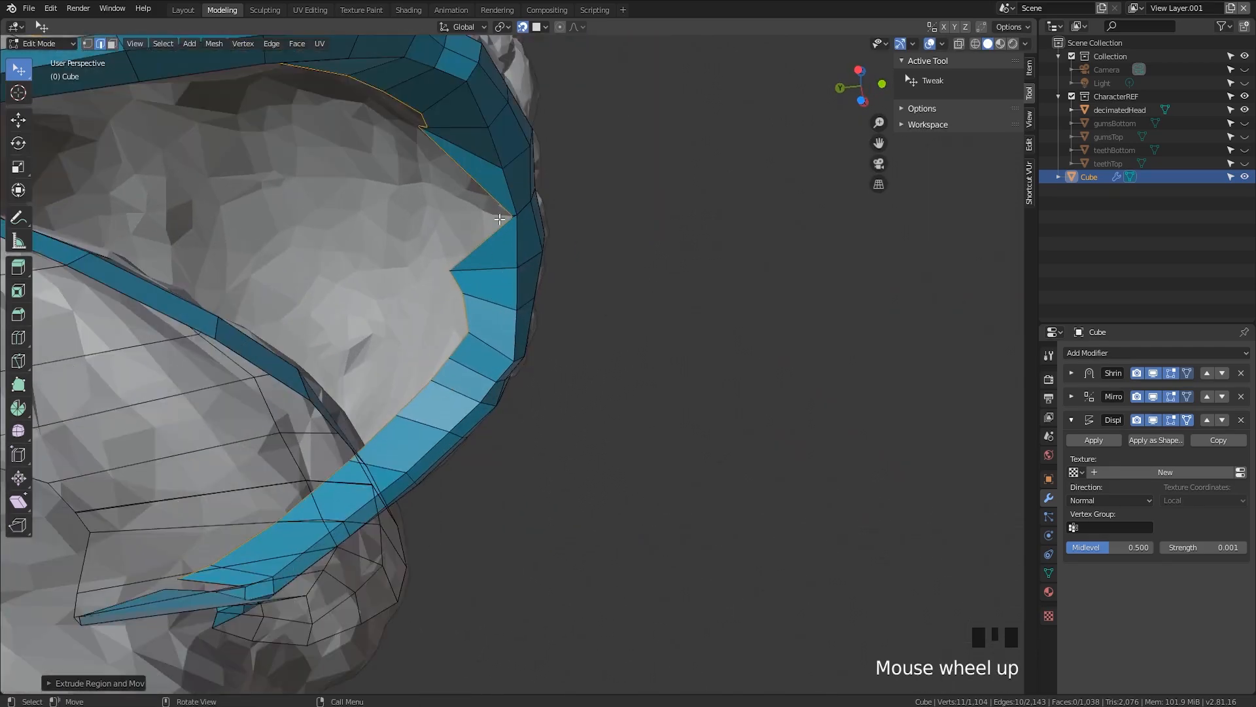
In vertex mode, move the inner vertices of the upper lip's extruded strip to smooth its curve along the mouth's side
key("1")
left_click_drag(502, 217, 469, 247)
middle_click_drag(470, 247, 473, 263)
left_click_drag(473, 263, 469, 276)
middle_click_drag(470, 275, 566, 251)
scroll(566, 251, "up", 2)
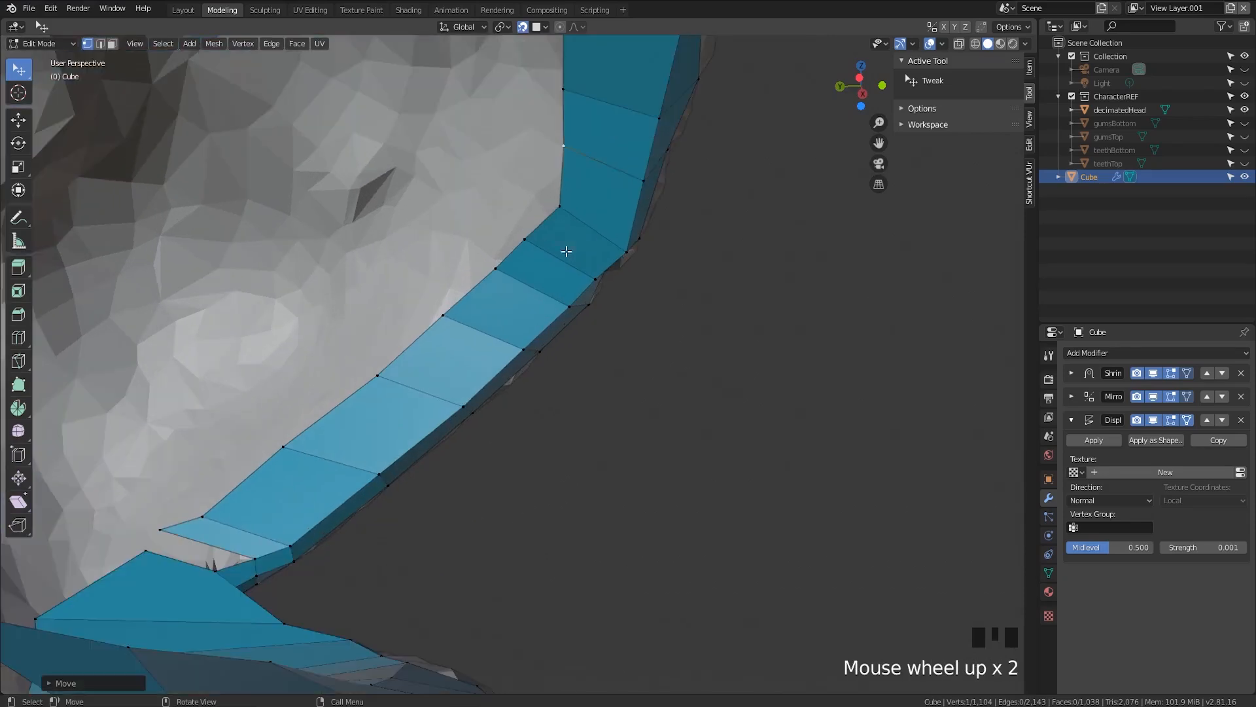
left_click_drag(561, 149, 573, 146)
middle_click_drag(586, 160, 538, 265, "shift")
left_click_drag(529, 191, 538, 192)
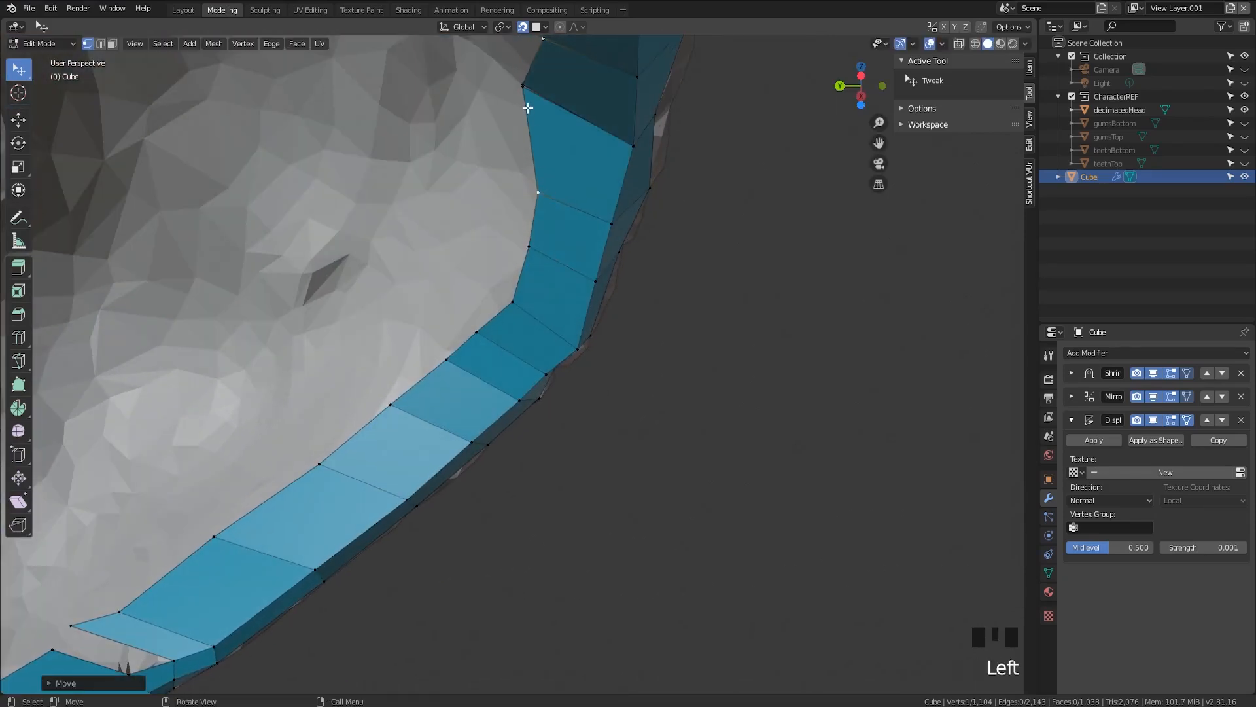
left_click_drag(523, 86, 550, 96)
Fill the gap at the mouth corner between the upper and lower inner lip strips with a face
scroll(519, 292, "down", 3)
middle_click_drag(518, 292, 400, 419)
scroll(386, 422, "up", 3)
scroll(390, 385, "down", 3)
scroll(387, 499, "up", 3)
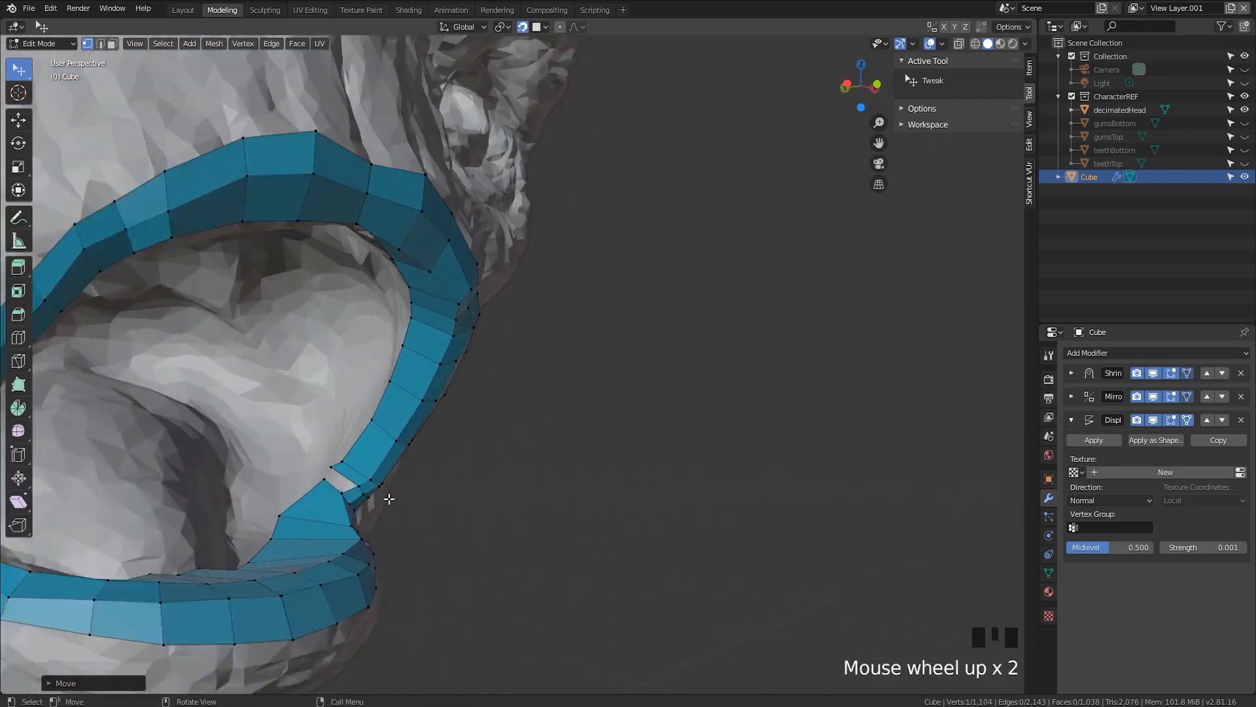
middle_click_drag(314, 511, 395, 353)
key("2")
scroll(347, 481, "down", 2)
key("1")
Even out the inner border vertices of the lower lip strip from its middle up to the mouth corner
middle_click_drag(212, 496, 211, 504)
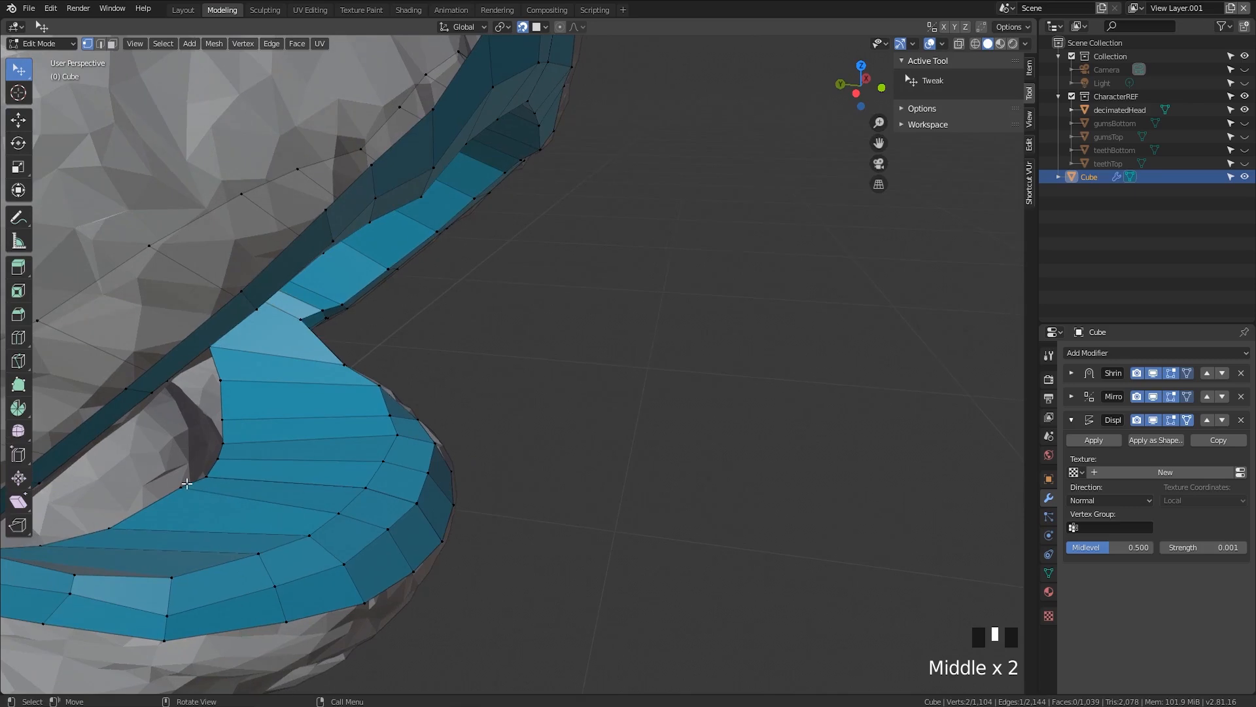
left_click_drag(186, 483, 214, 478)
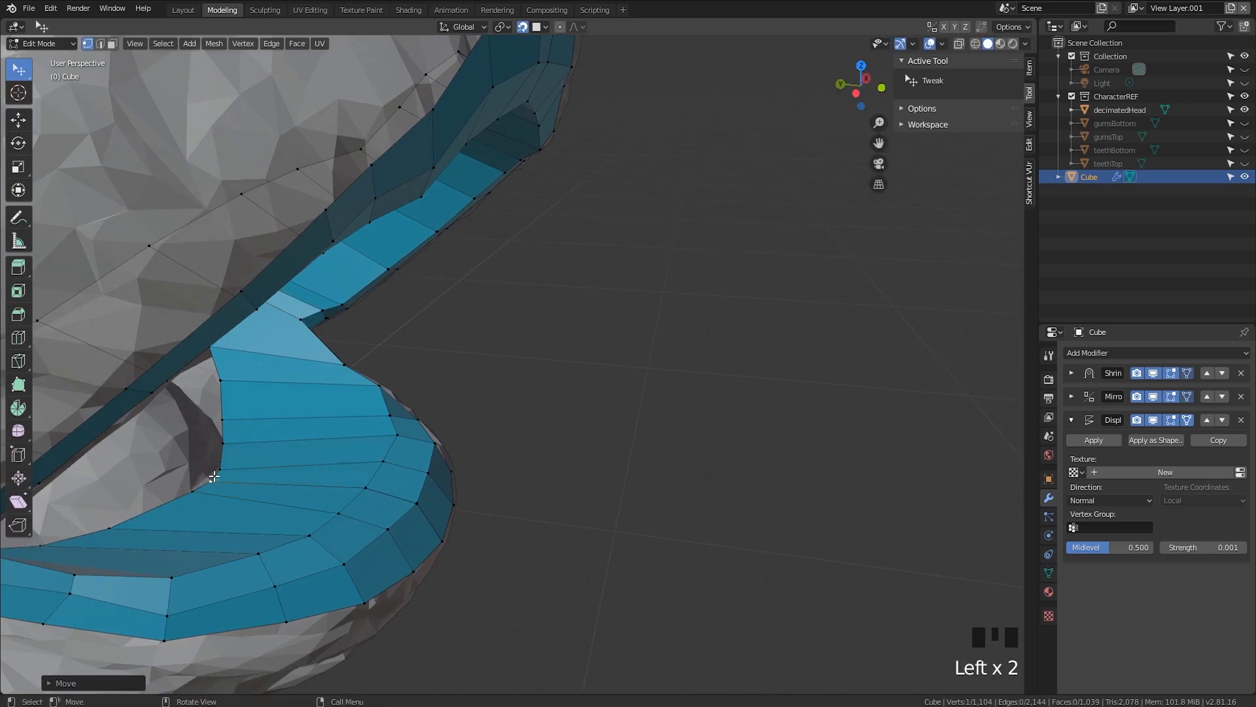
middle_click_drag(214, 476, 221, 453)
left_click_drag(220, 449, 223, 449)
left_click(219, 425)
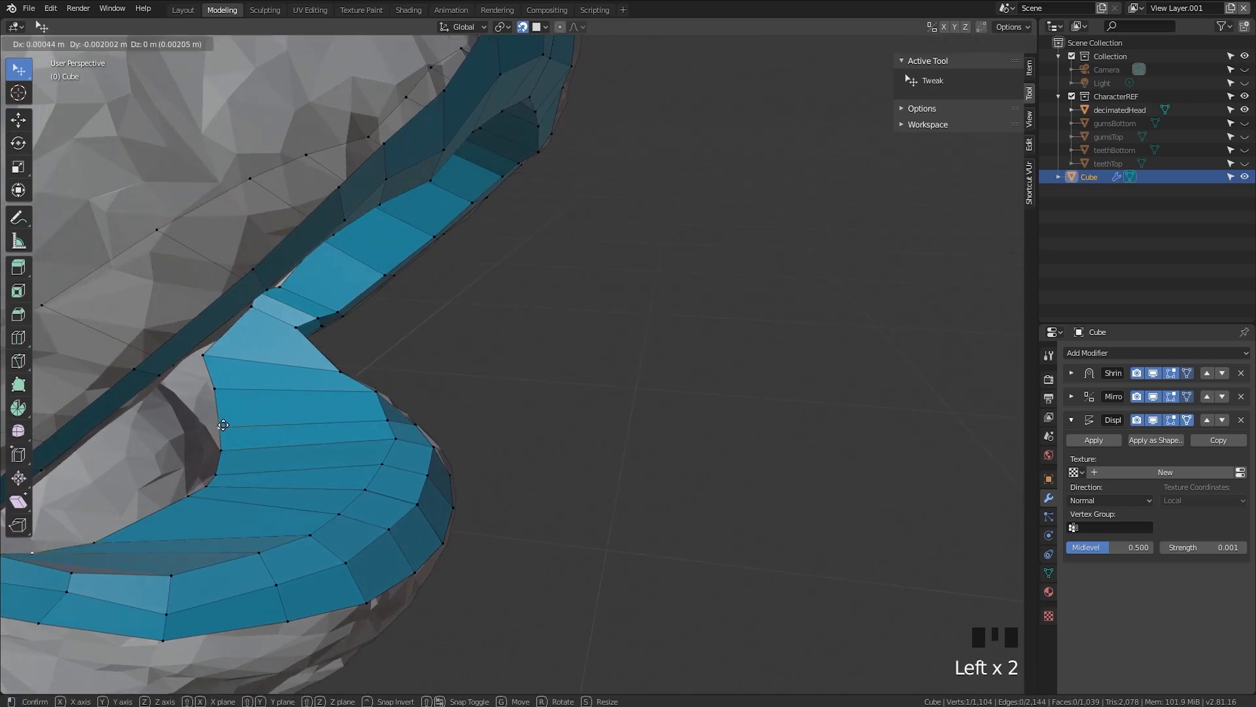
middle_click_drag(224, 428, 224, 397)
left_click(240, 352)
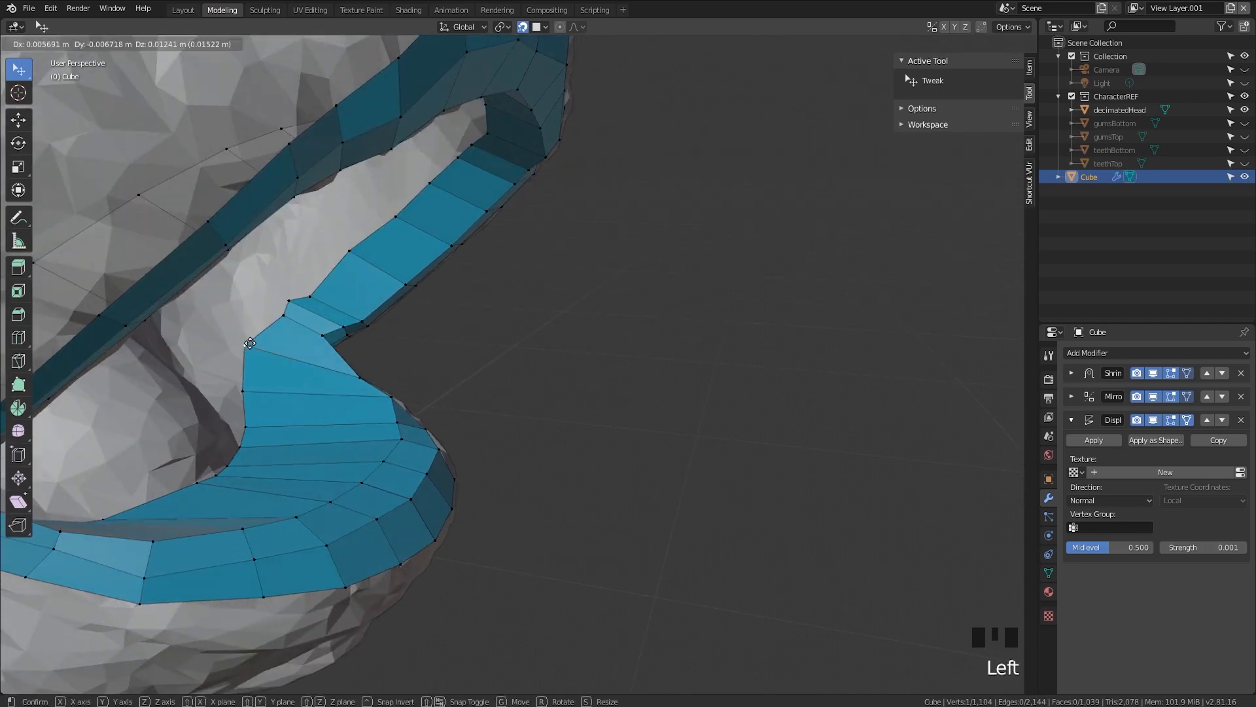
middle_click_drag(240, 353, 286, 325)
left_click_drag(242, 336, 272, 298)
middle_click_drag(277, 300, 376, 211)
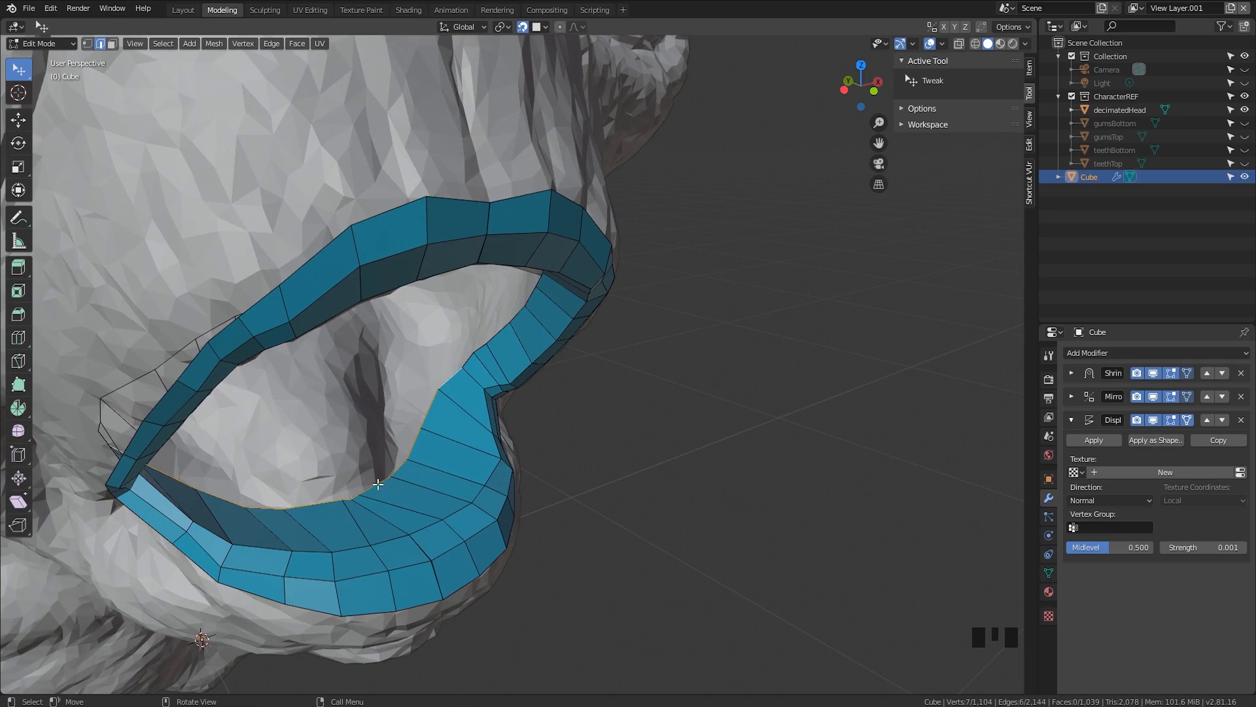
Extrude the central edge of the lower lip's inner border back over the mouth floor, and adjust an end vertex
middle_click_drag(385, 474, 494, 266)
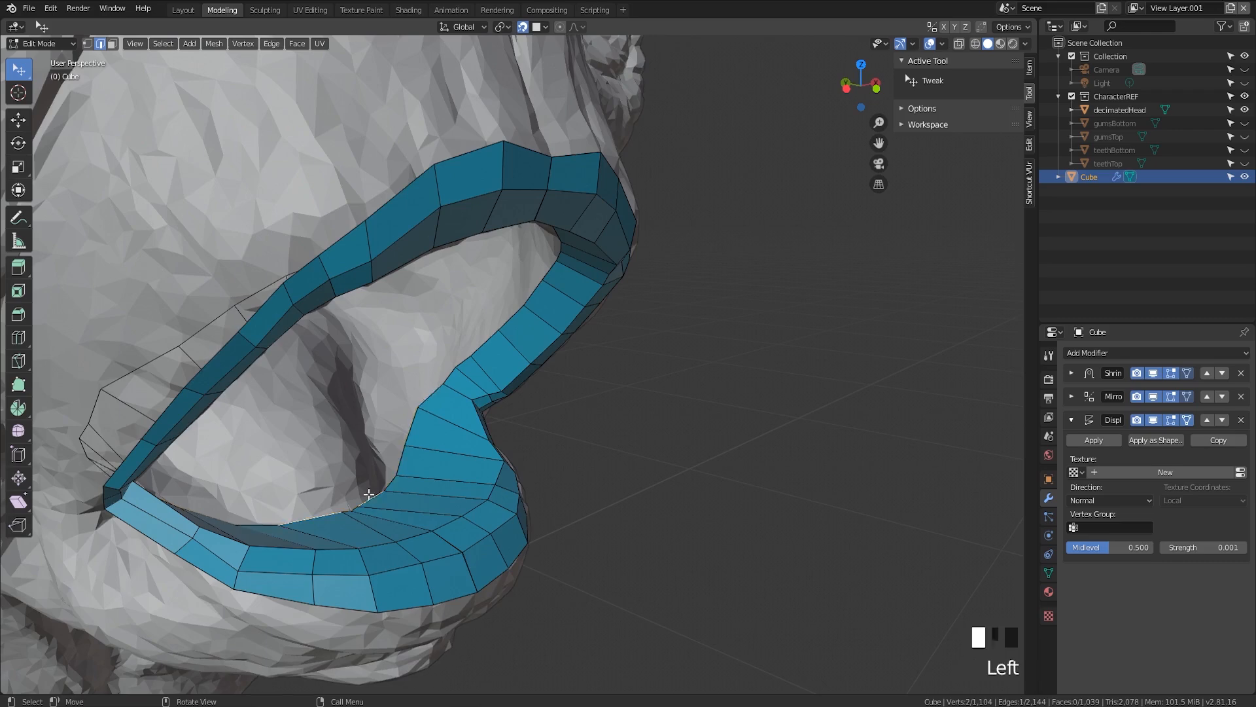
middle_click_drag(369, 494, 363, 523)
left_click_drag(364, 501, 374, 490)
key("2")
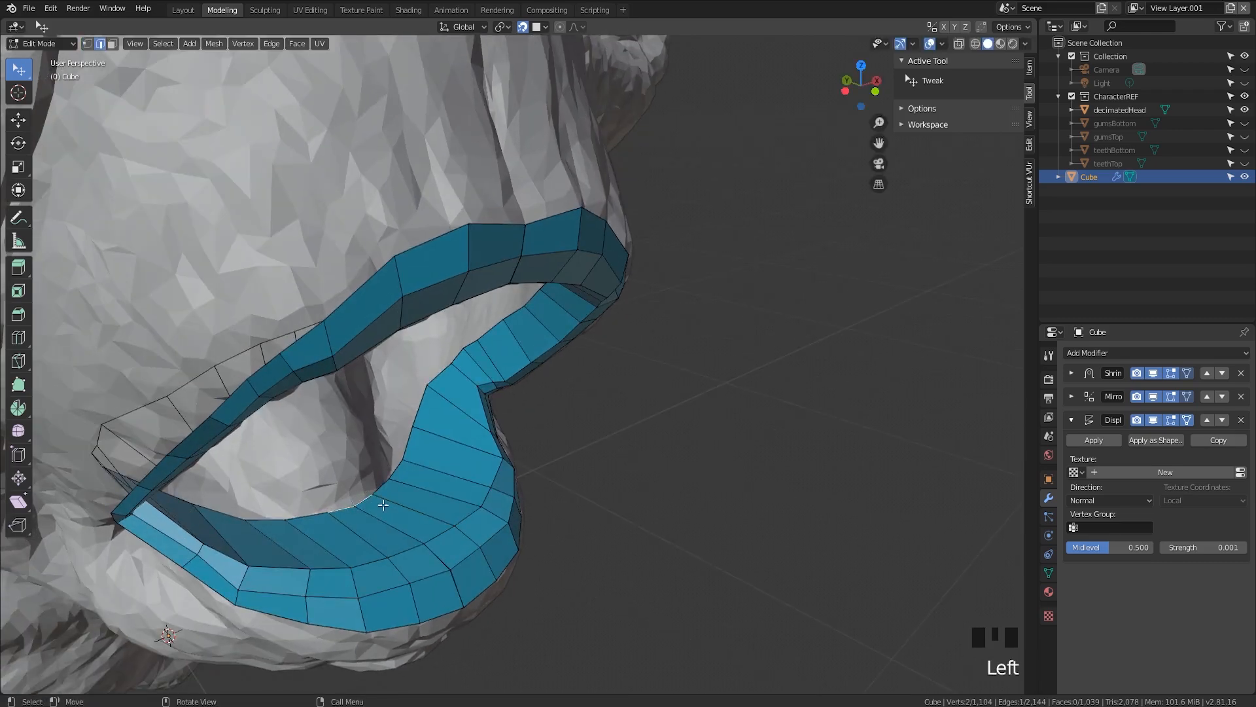
key("e")
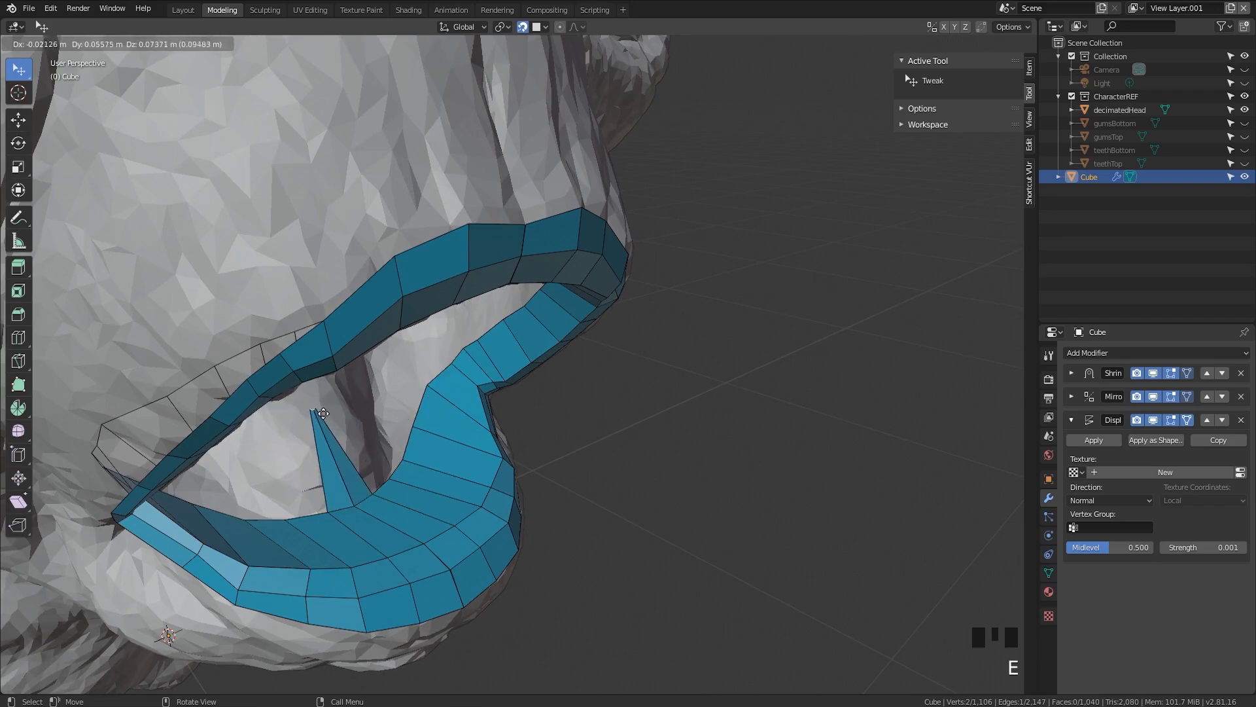
middle_click_drag(332, 392, 359, 374)
key("1")
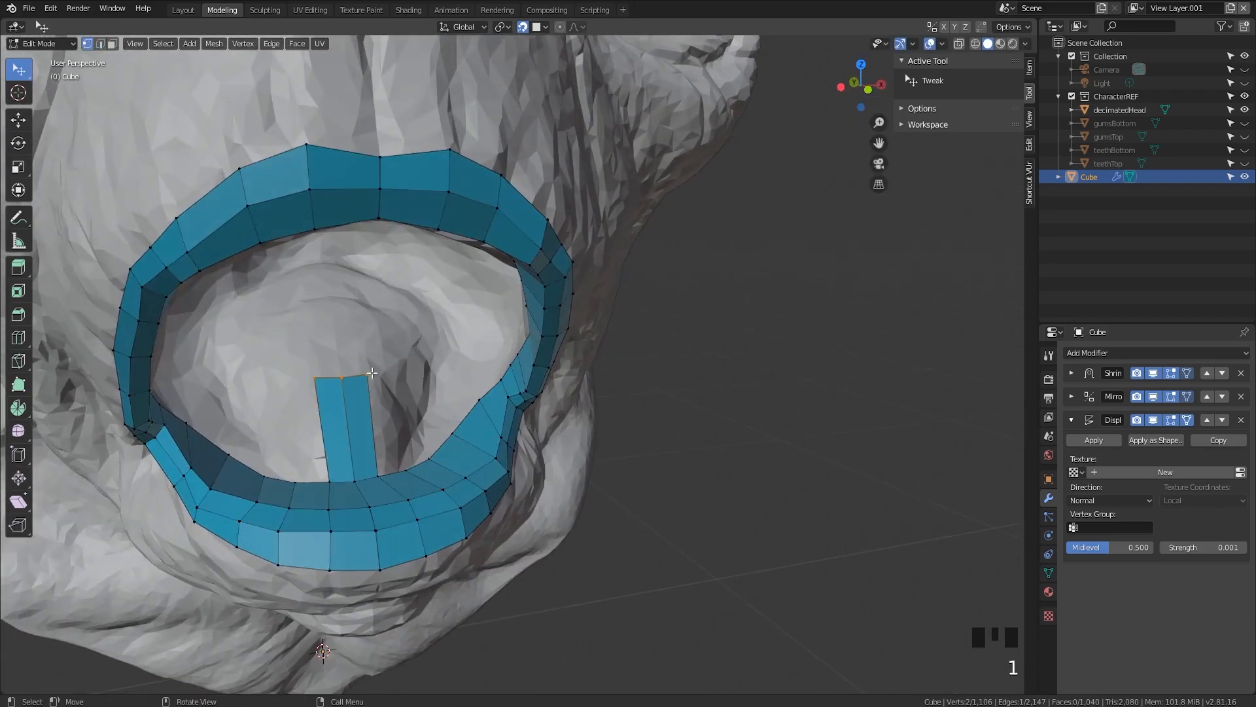
left_click_drag(359, 374, 361, 372)
In edge mode, extrude the upper inner lip strip's border edge beside the cheek bend back into the mouth
middle_click_drag(360, 372, 503, 195)
key("2")
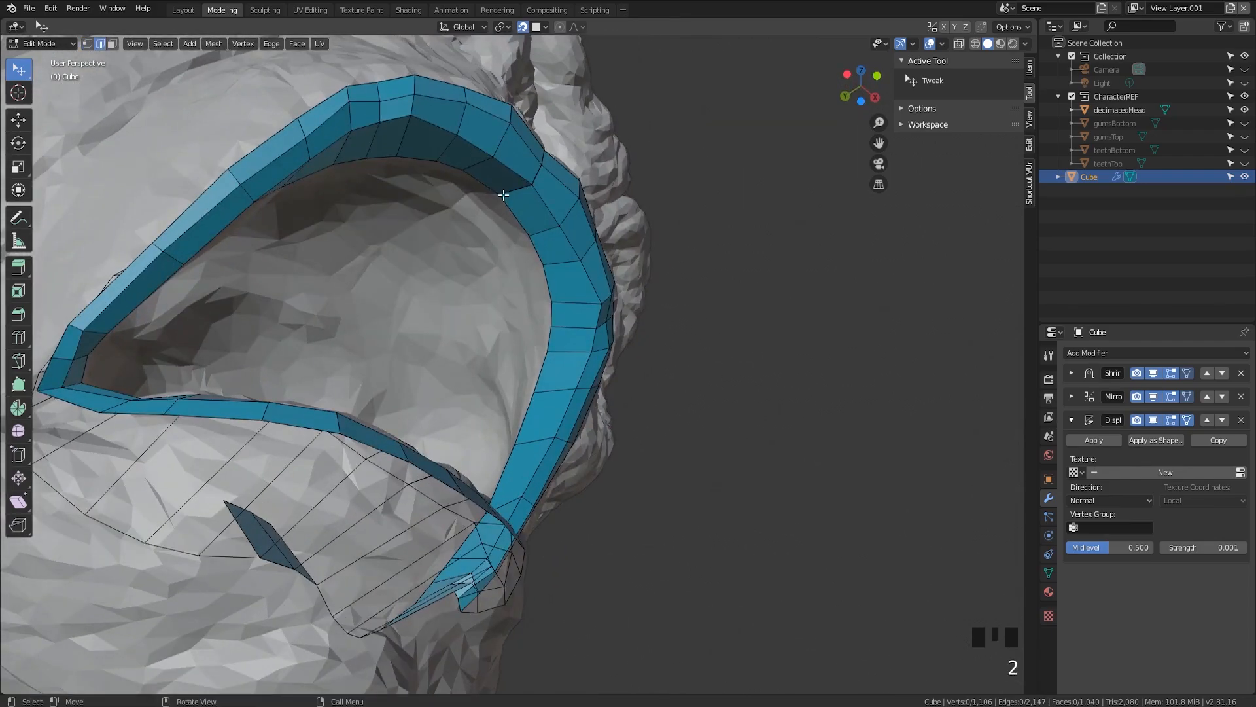
middle_click_drag(516, 239, 508, 195)
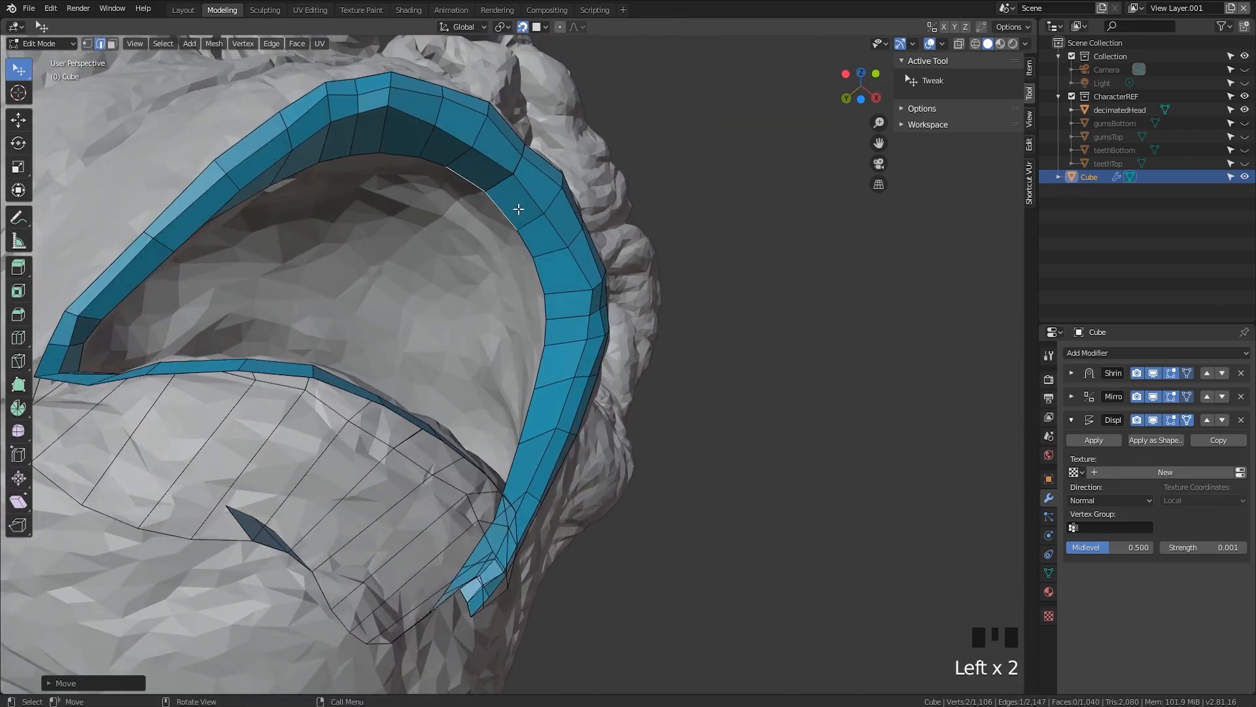
key("e")
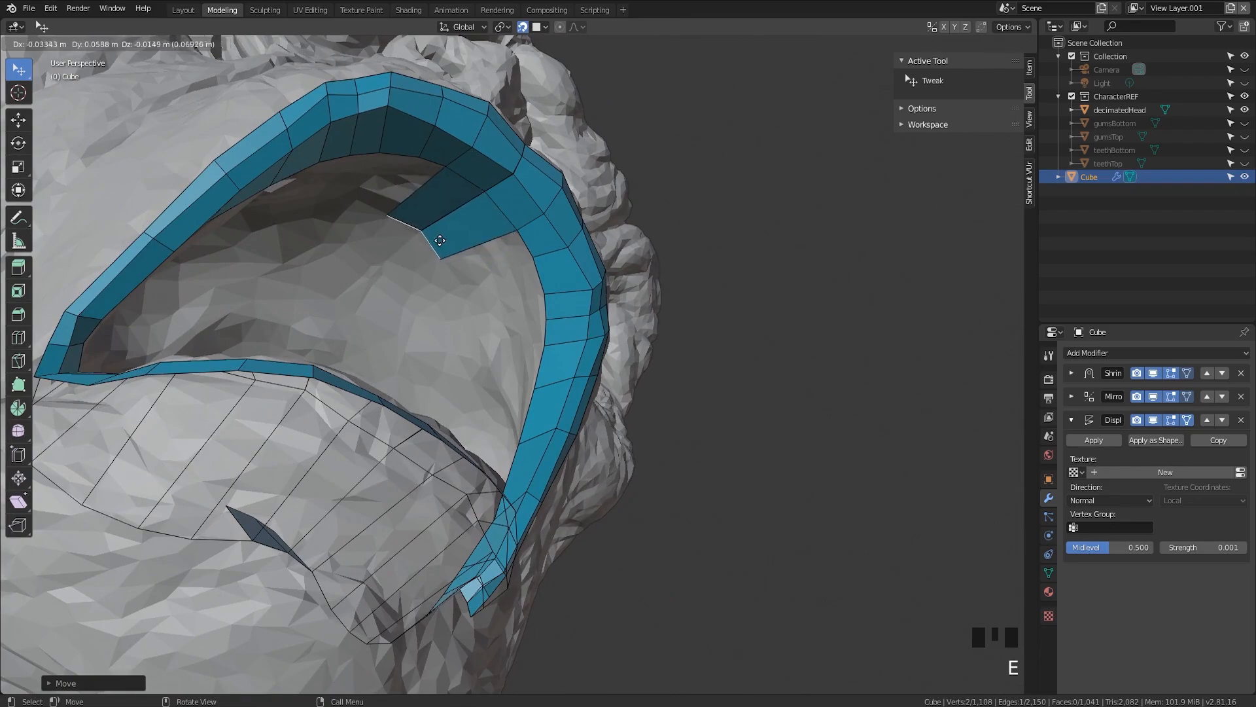
left_click(440, 240)
middle_click_drag(440, 241, 573, 260)
In vertex mode, fill consecutive faces from the new extrusion down the mouth's side along the inner lip border
key("1")
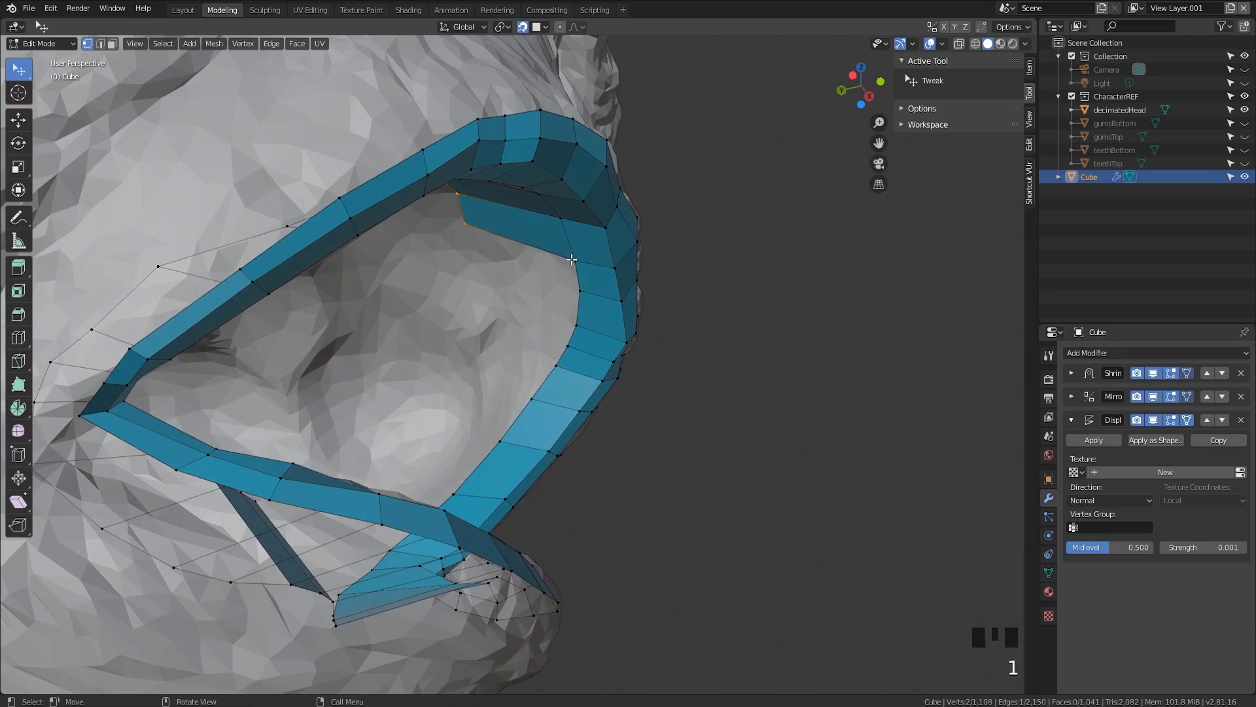
key("f")
left_click(567, 278)
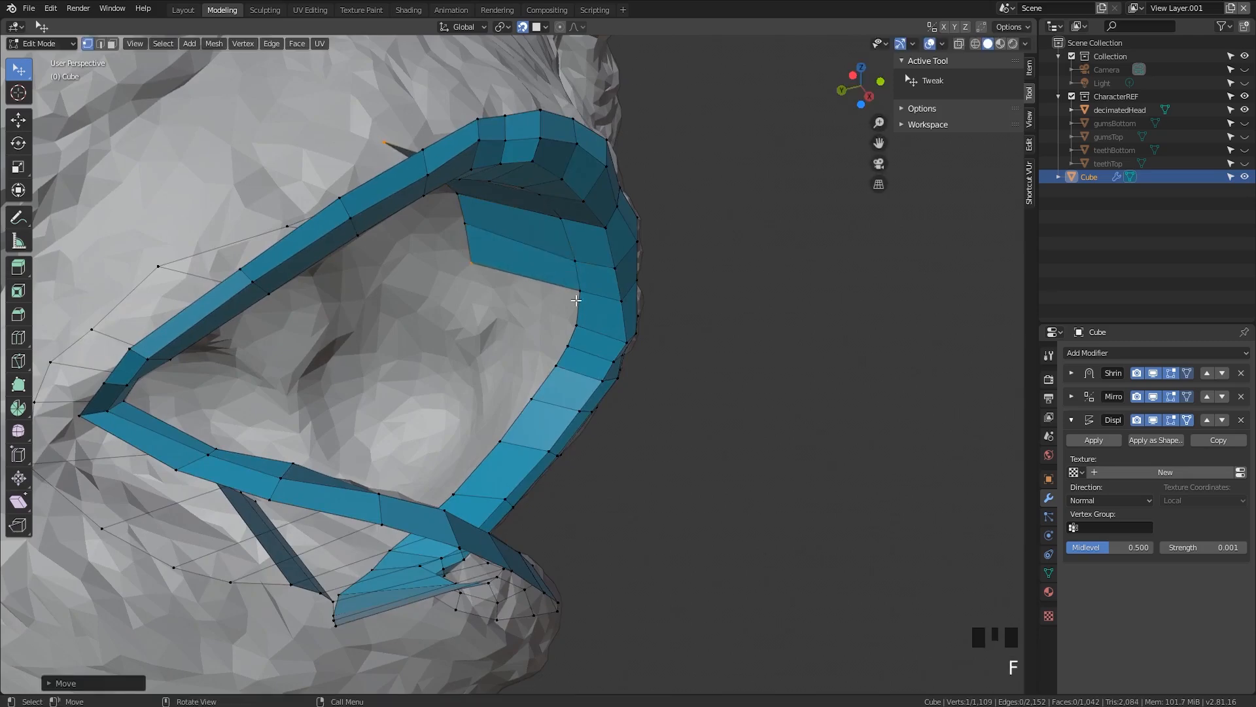
key("f")
left_click(577, 299)
middle_click_drag(577, 299, 579, 327)
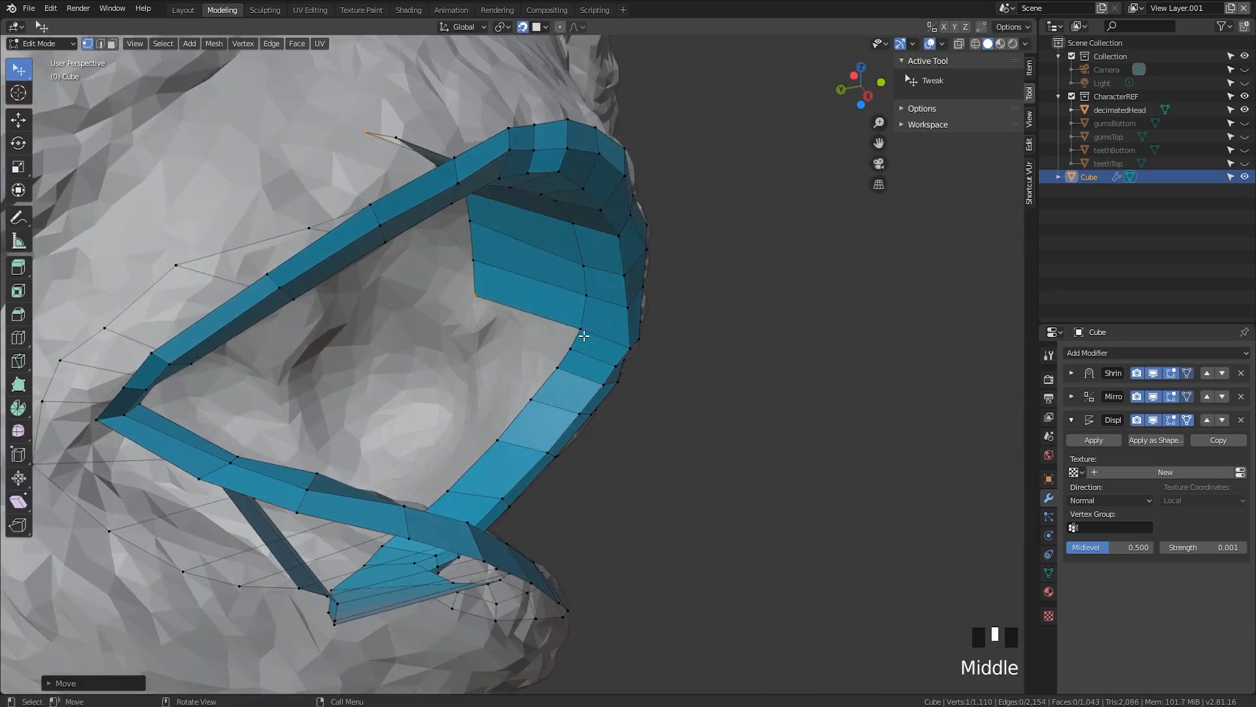
key("f")
left_click(581, 329)
key("f")
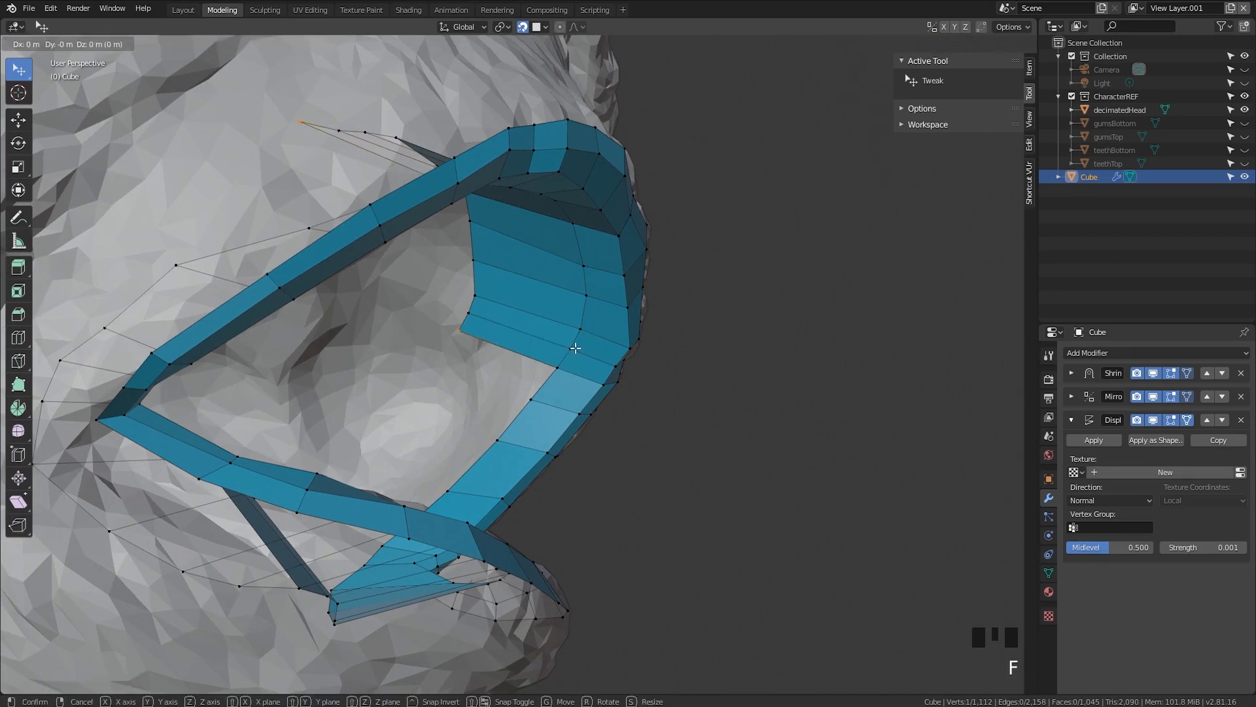
left_click(575, 347)
key("f")
left_click(560, 370)
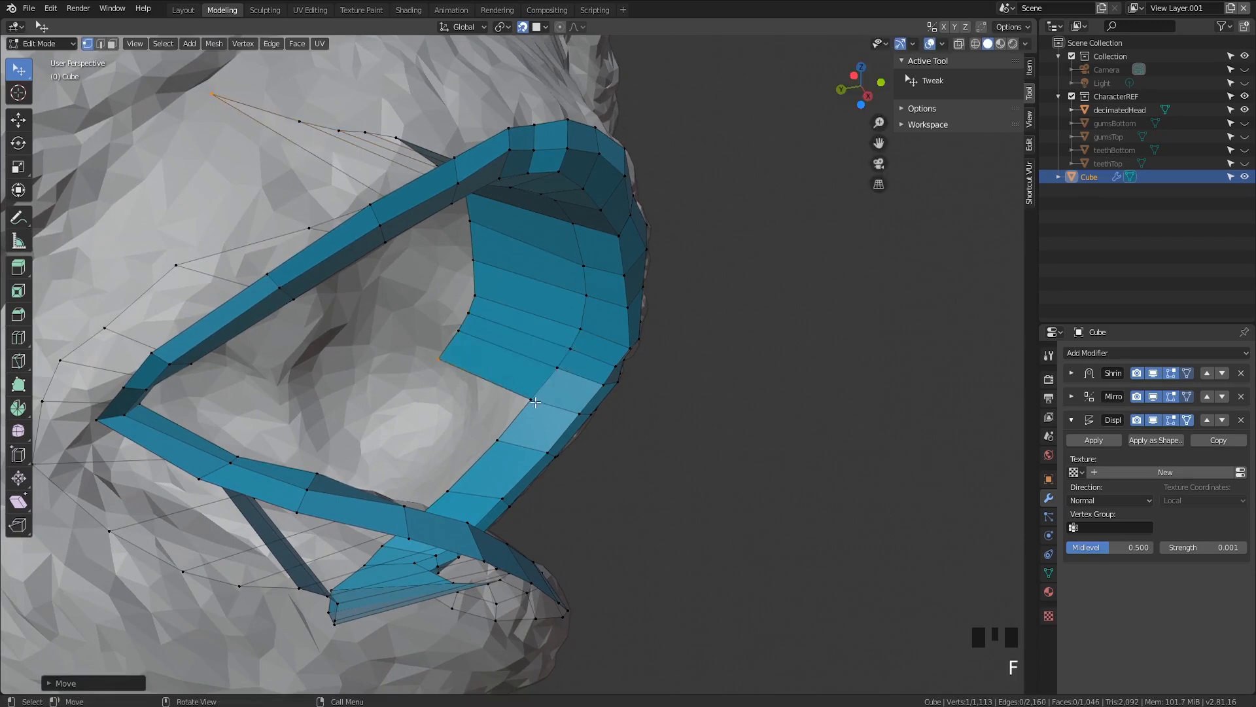
key("f")
left_click(496, 432)
Continue the inner cheek band with further faces along the lower part of the side until just above the mouth corner
middle_click_drag(495, 432, 450, 471)
key("f")
left_click(458, 461)
key("f")
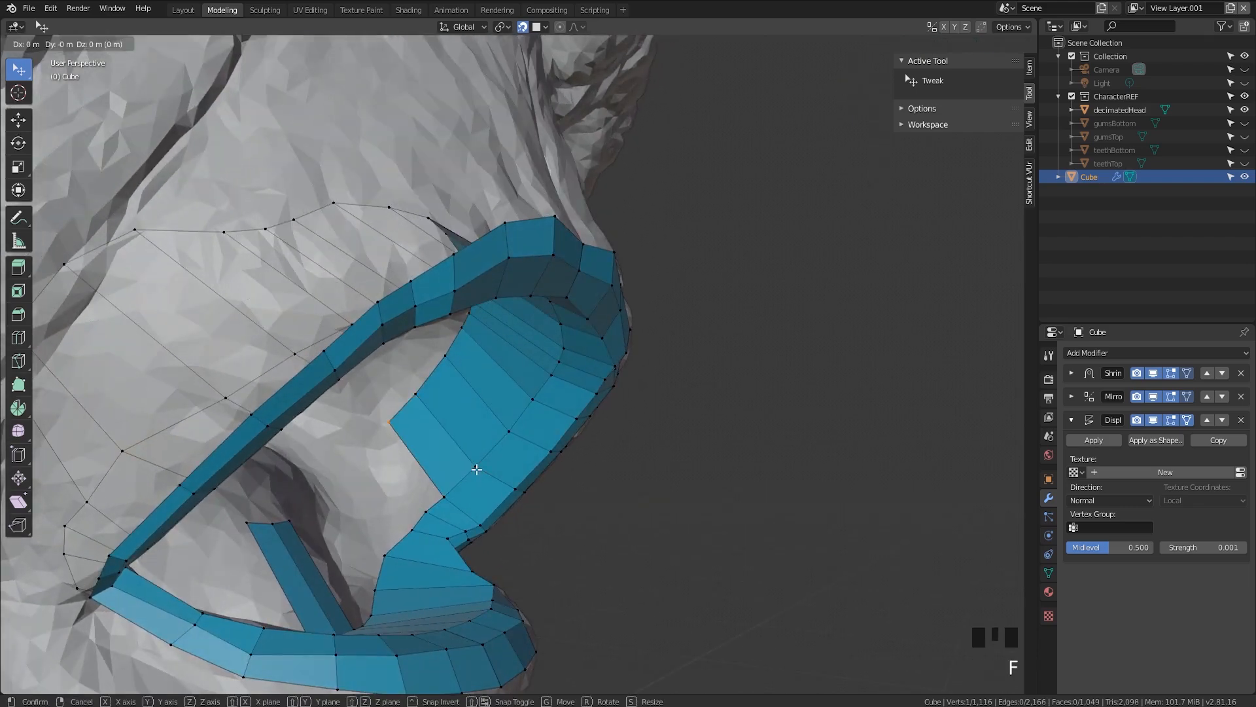
left_click(441, 499)
key("f")
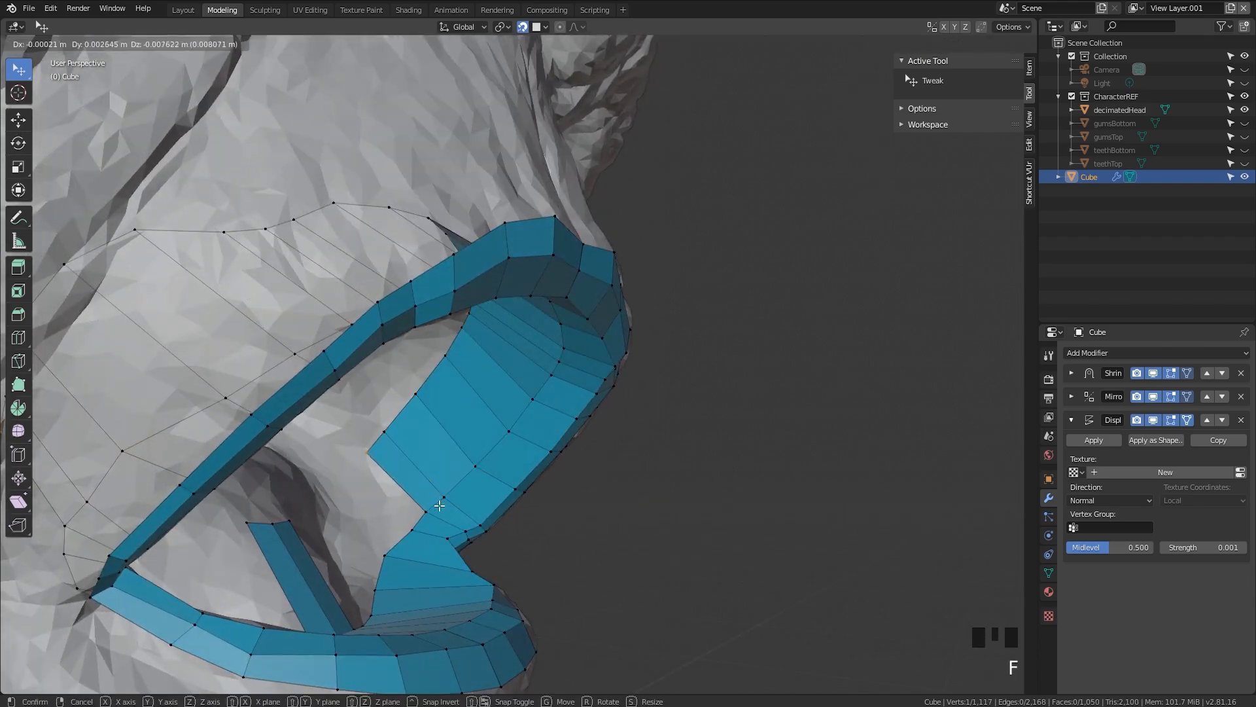
left_click(440, 505)
key("f")
left_click(425, 518)
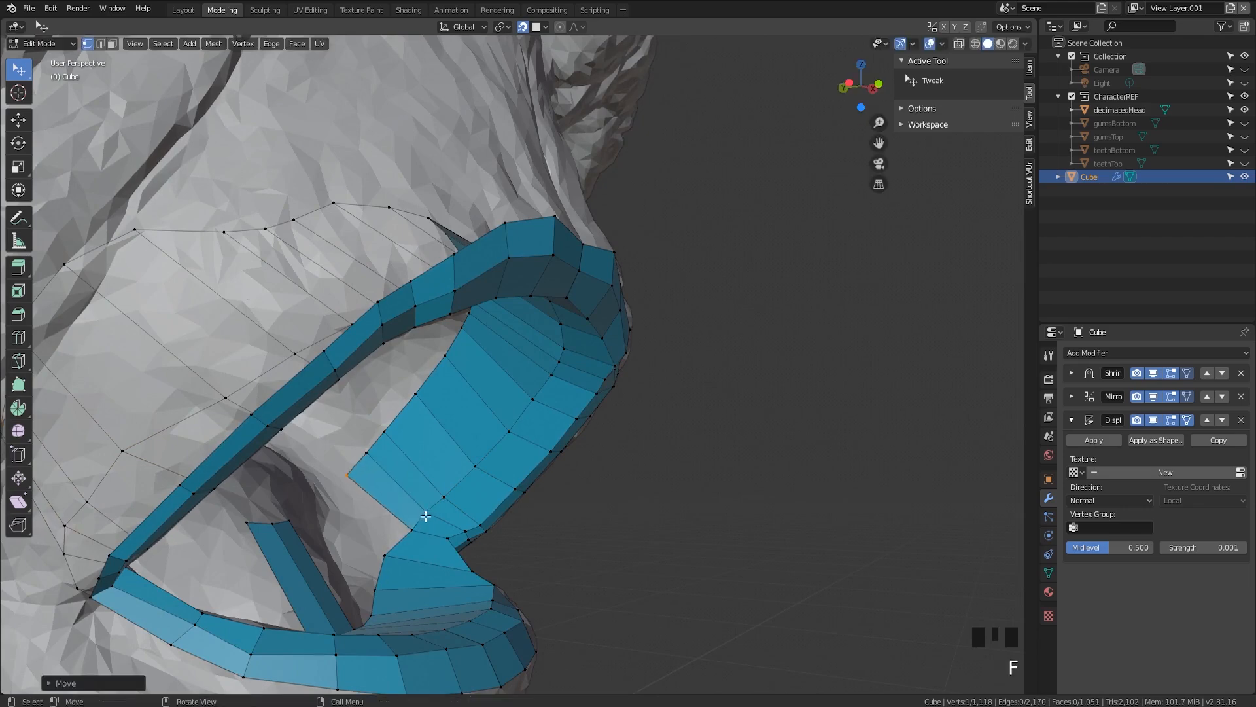
Fill faces past the mouth corner and along the lower lip to join the central floor strip, adjusting the corner vertices
middle_click_drag(425, 519, 444, 526)
key("f")
left_click(420, 524)
key("g")
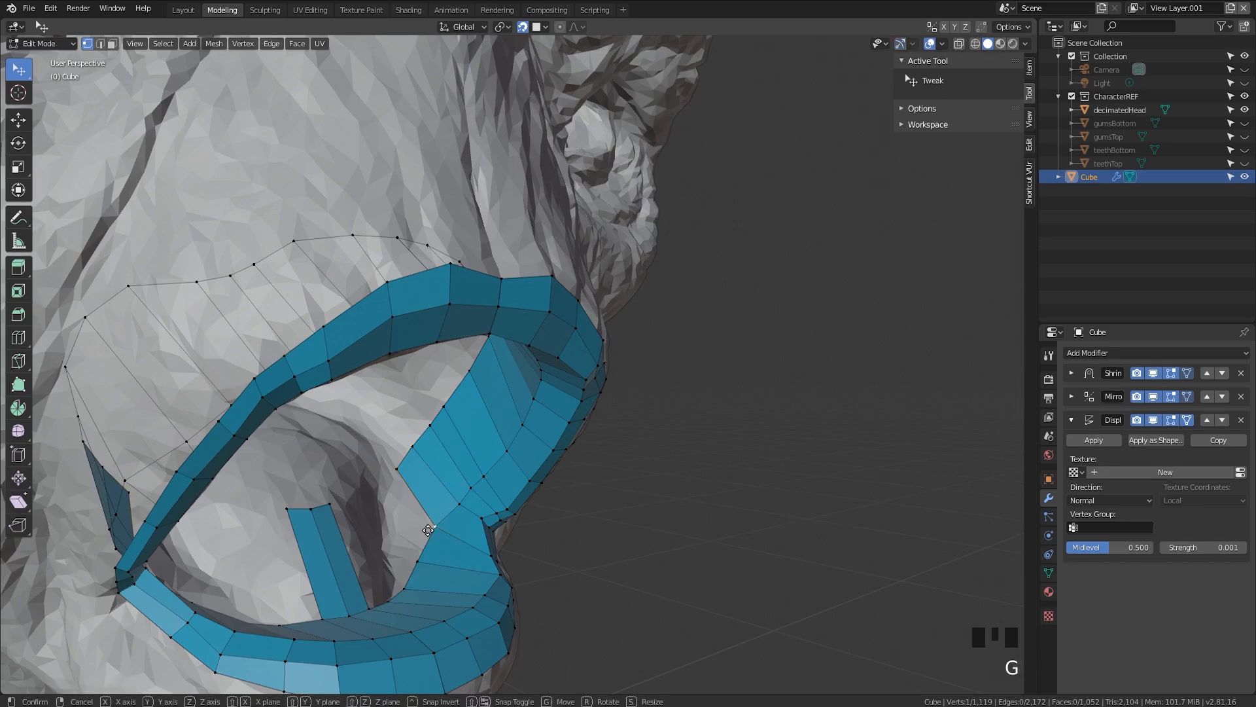
left_click(416, 506)
key("f")
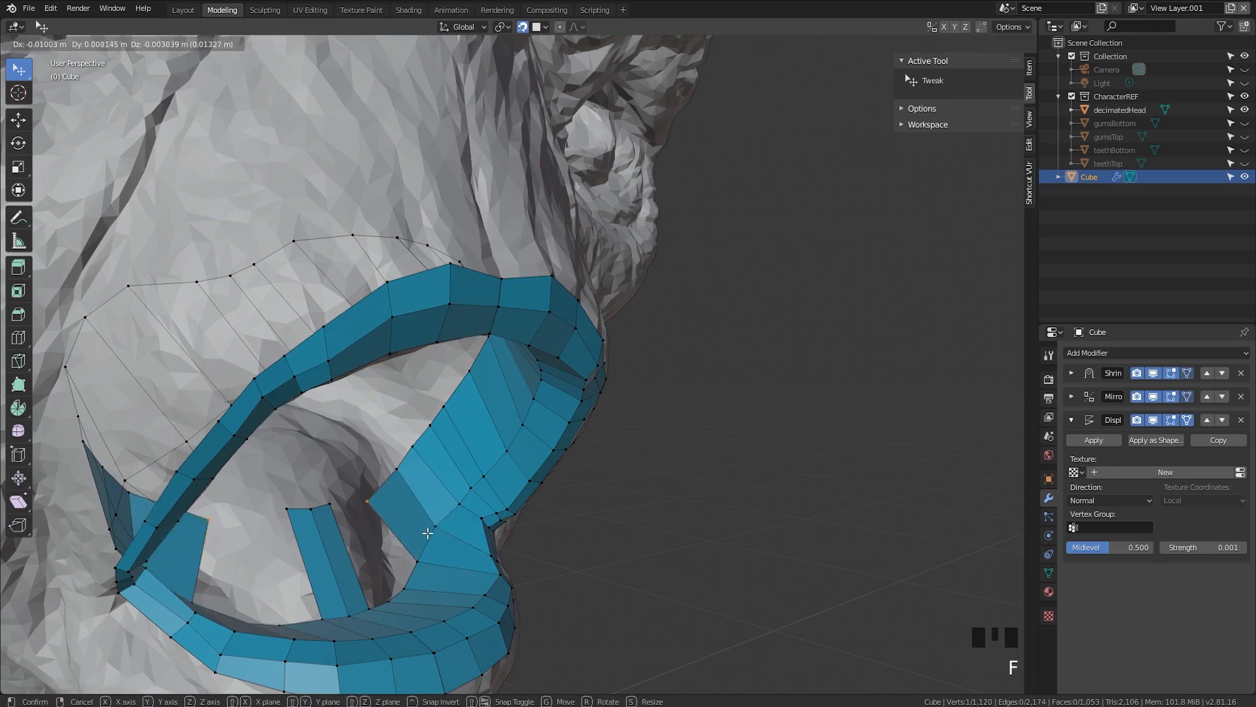
left_click(445, 532)
mouse_move(445, 533)
middle_mouse_down()
mouse_move(416, 542)
mouse_move(433, 529)
middle_mouse_up()
key("f")
left_click(420, 528)
key("f")
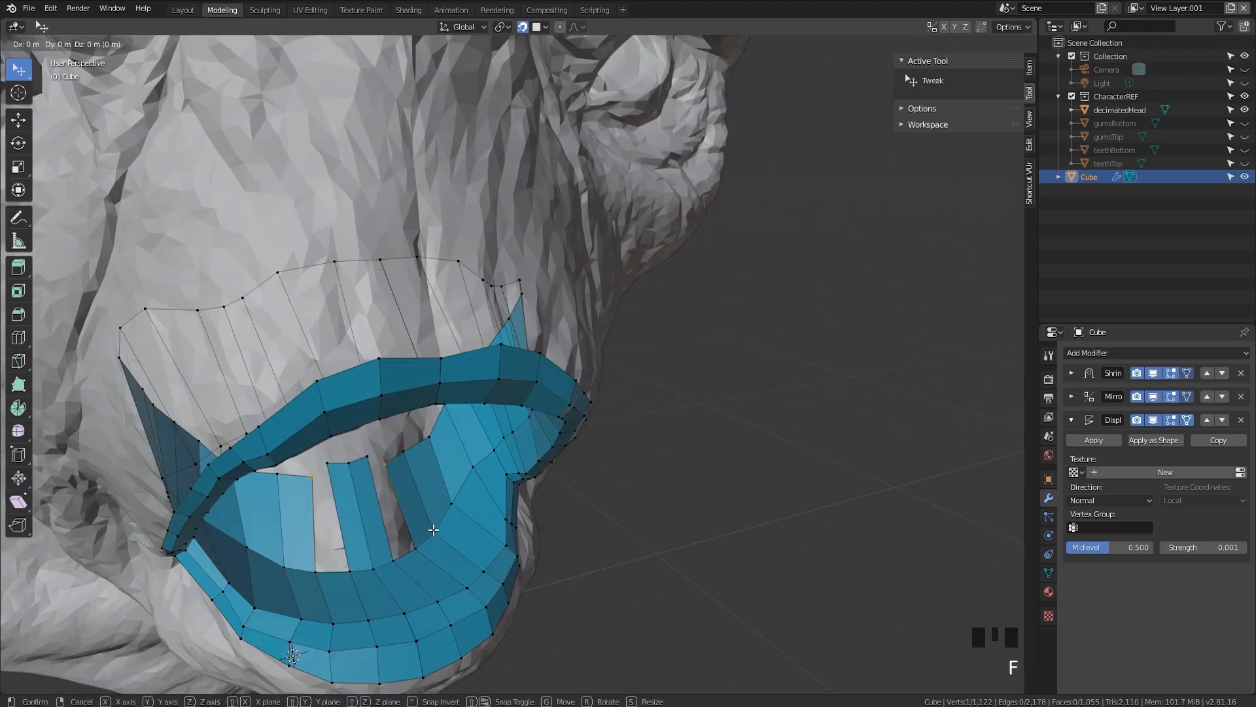
left_click(436, 518)
Extrude the central back edge of the mouth floor band farther into the mouth and reposition its end vertex
key("2")
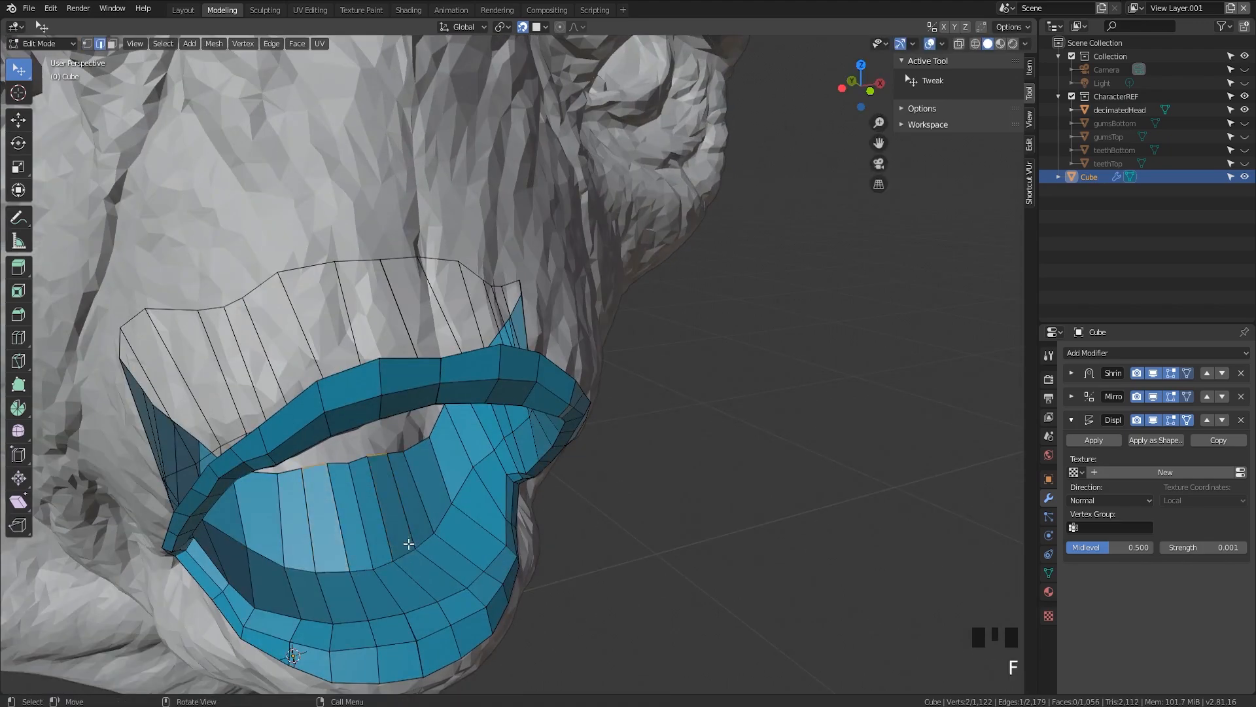
middle_click_drag(408, 543, 433, 453)
key("e")
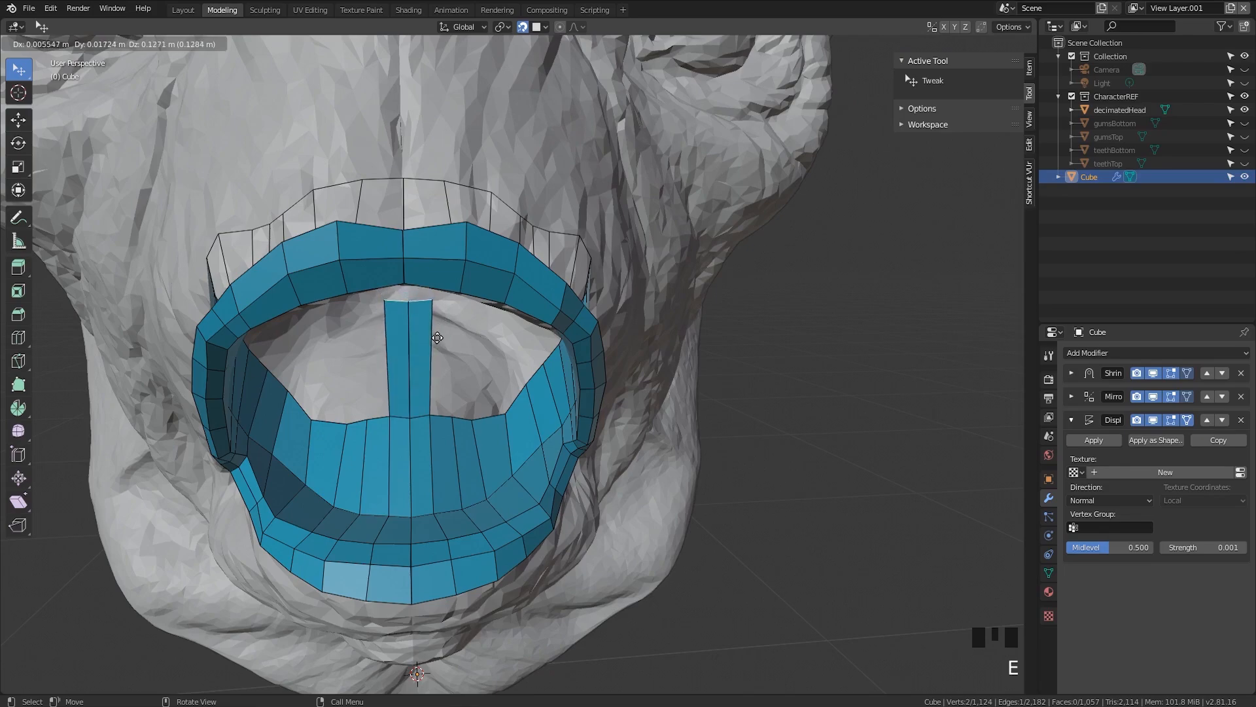
key("1")
left_click_drag(440, 329, 442, 333)
middle_click_drag(443, 332, 427, 457)
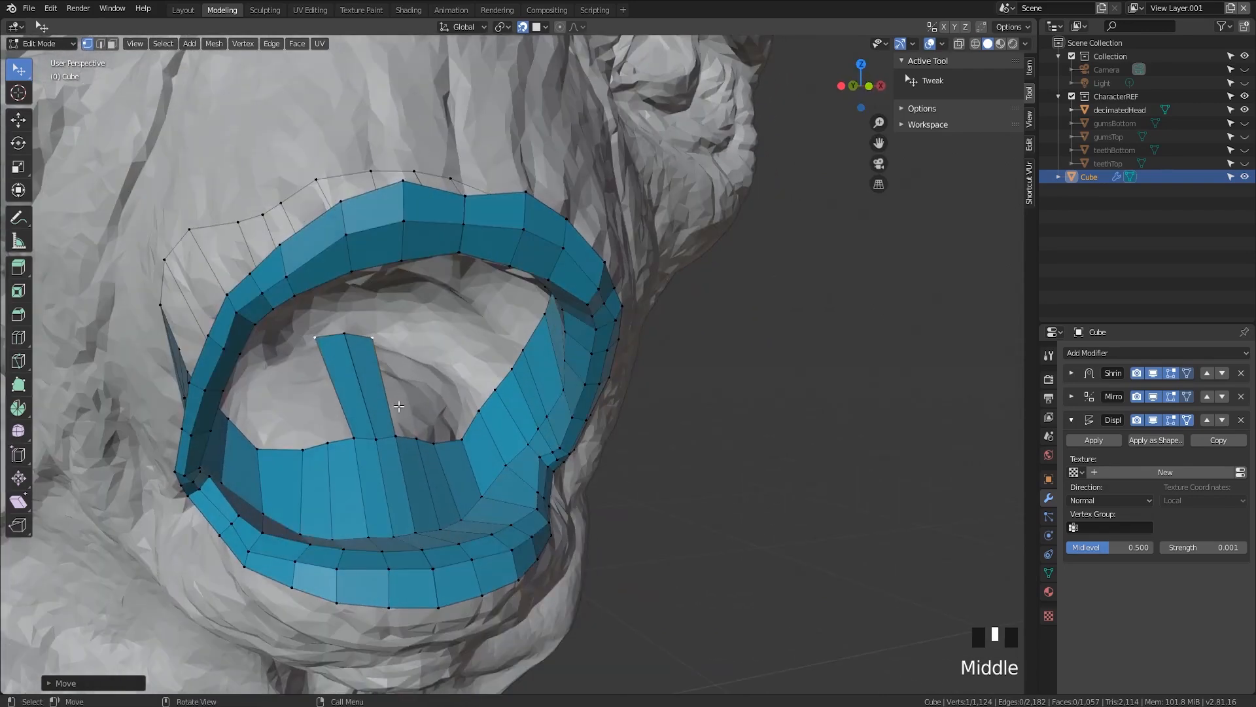
middle_click_drag(360, 334, 387, 328)
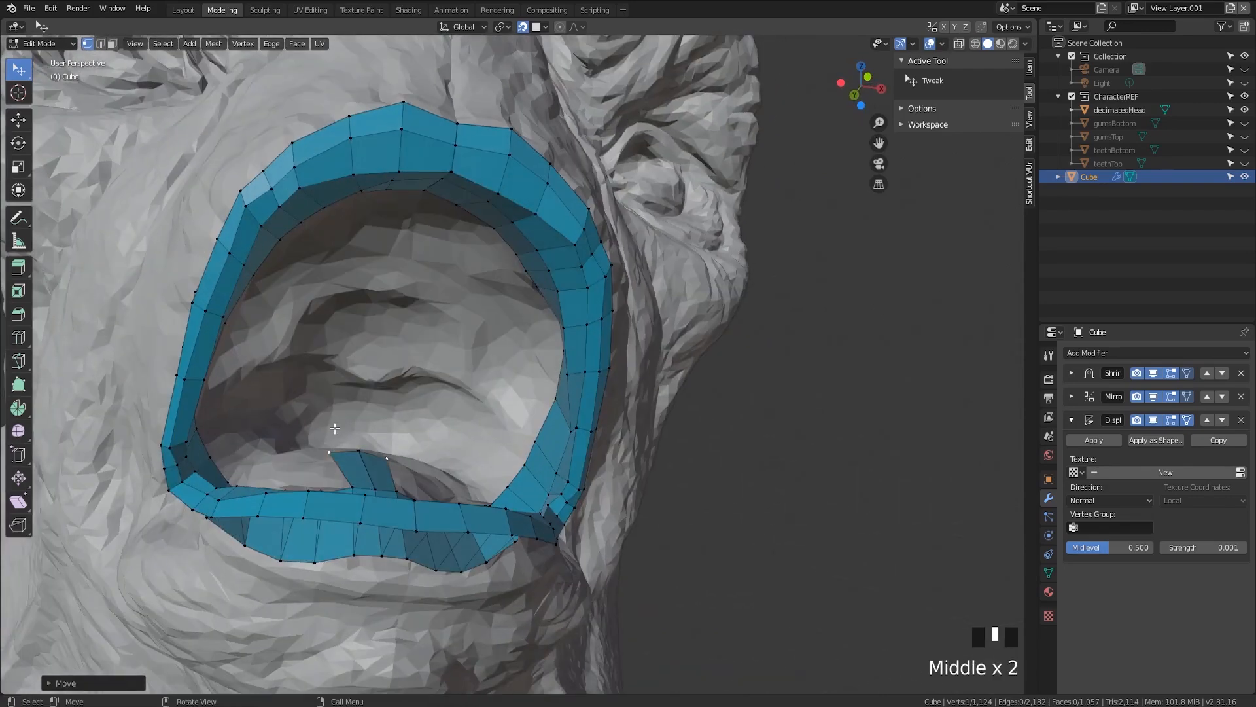
middle_click_drag(391, 426, 330, 383)
middle_click_drag(434, 314, 426, 369)
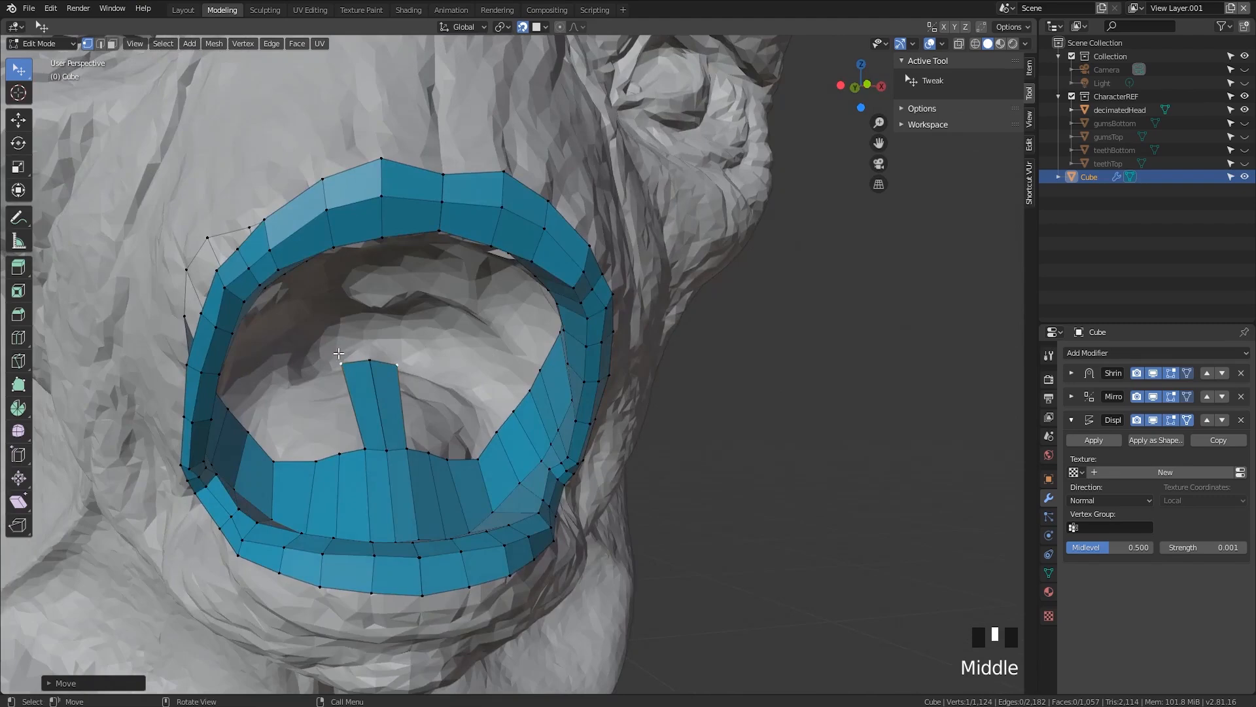
Even out the vertices along the mouth floor band's back border where the new central extrusion starts
scroll(400, 380, "down", 2)
middle_click_drag(409, 353, 434, 455)
scroll(451, 419, "up", 2)
left_click_drag(432, 453, 430, 452)
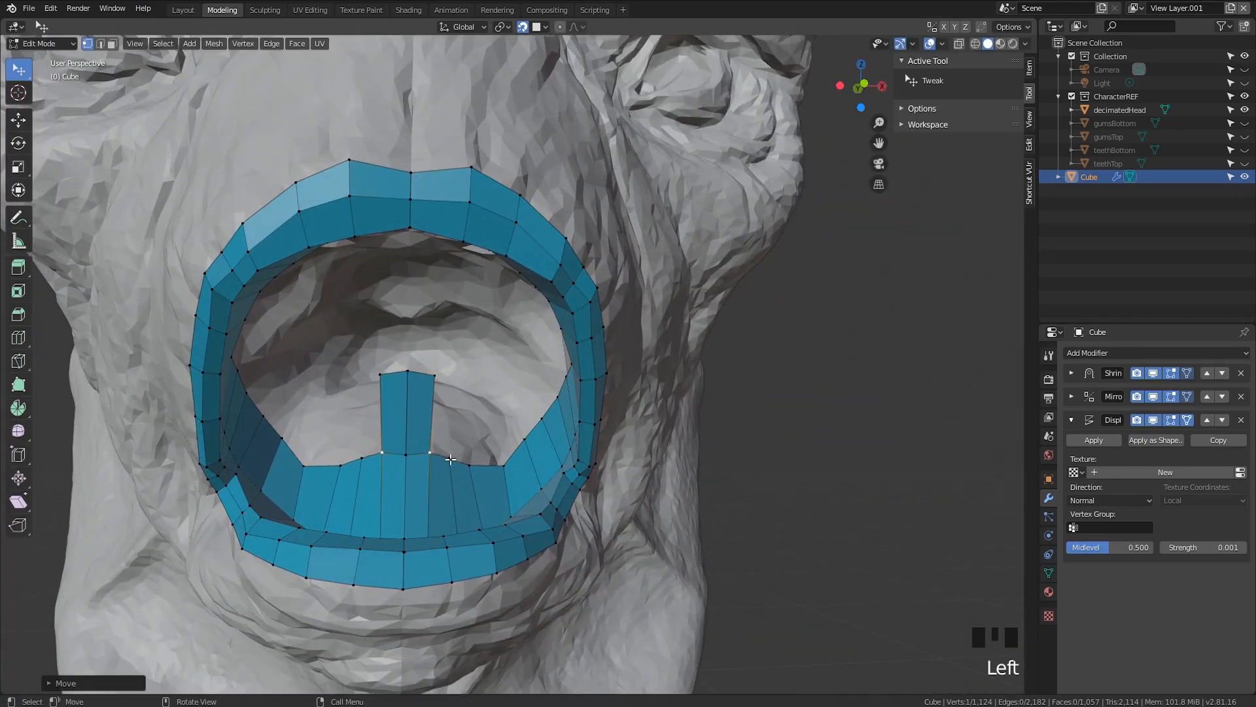
scroll(456, 365, "down", 4)
middle_click_drag(456, 365, 464, 402)
scroll(460, 383, "up", 3)
scroll(464, 402, "up", 2)
left_click_drag(432, 405, 432, 401)
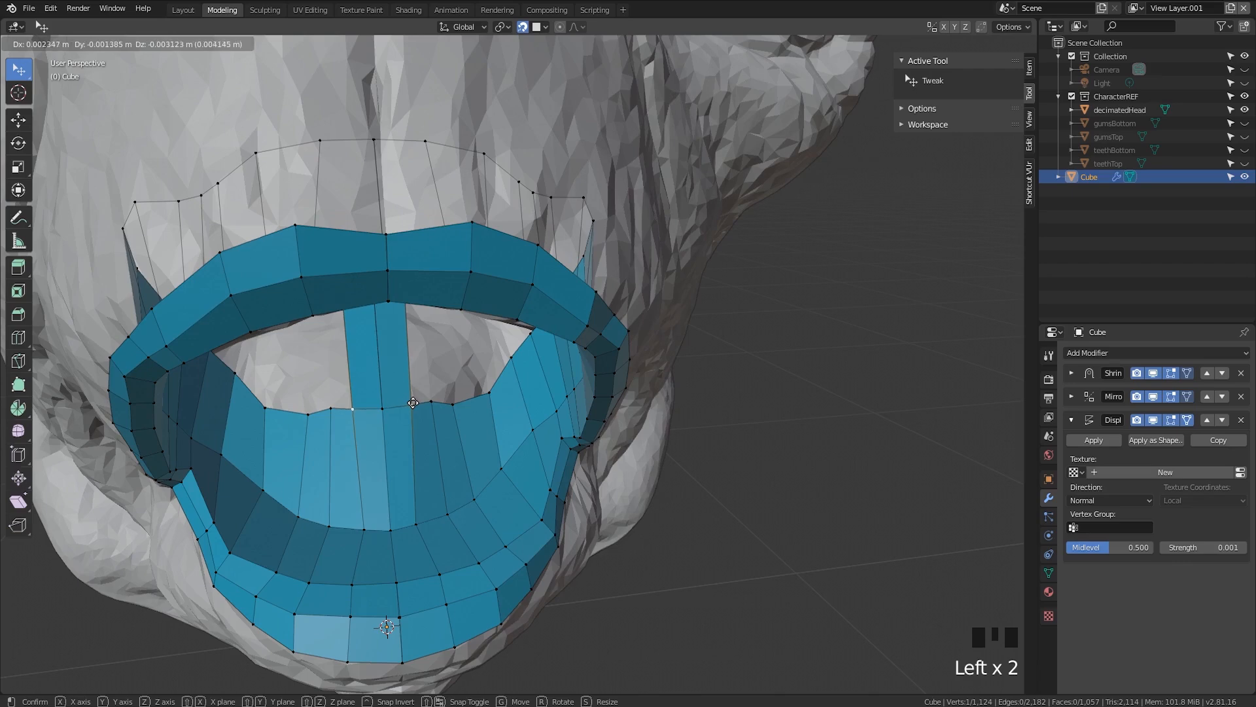
left_click(457, 406)
Adjust two vertices of the inner cheek band to smooth its curve down toward the mouth corner
middle_click_drag(458, 406, 489, 355)
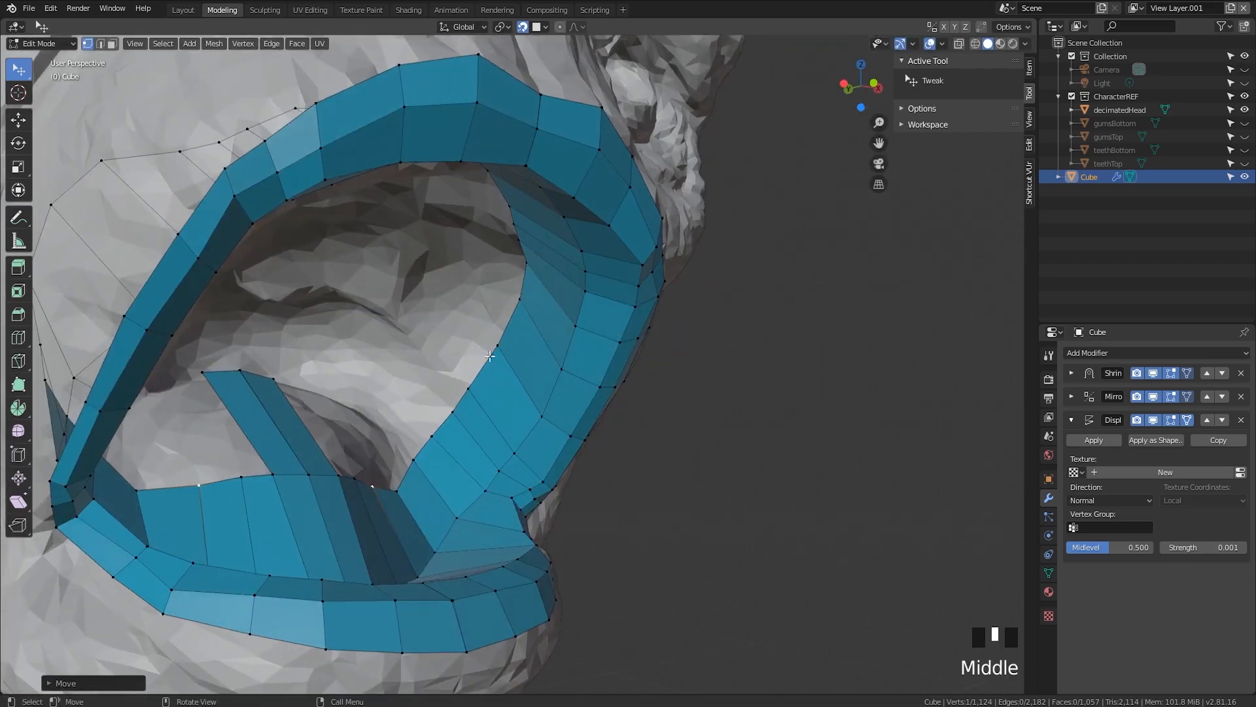
left_click_drag(466, 388, 475, 378)
mouse_move(475, 378)
middle_mouse_down()
mouse_move(507, 359)
mouse_move(488, 385)
middle_mouse_up()
left_click_drag(495, 447, 504, 436)
In edge mode, extrude the upper lip strip's inner edge deep along the mouth roof and reposition the new end edge
middle_click_drag(504, 436, 463, 120)
key("2")
middle_click_drag(452, 179, 436, 207)
key("e")
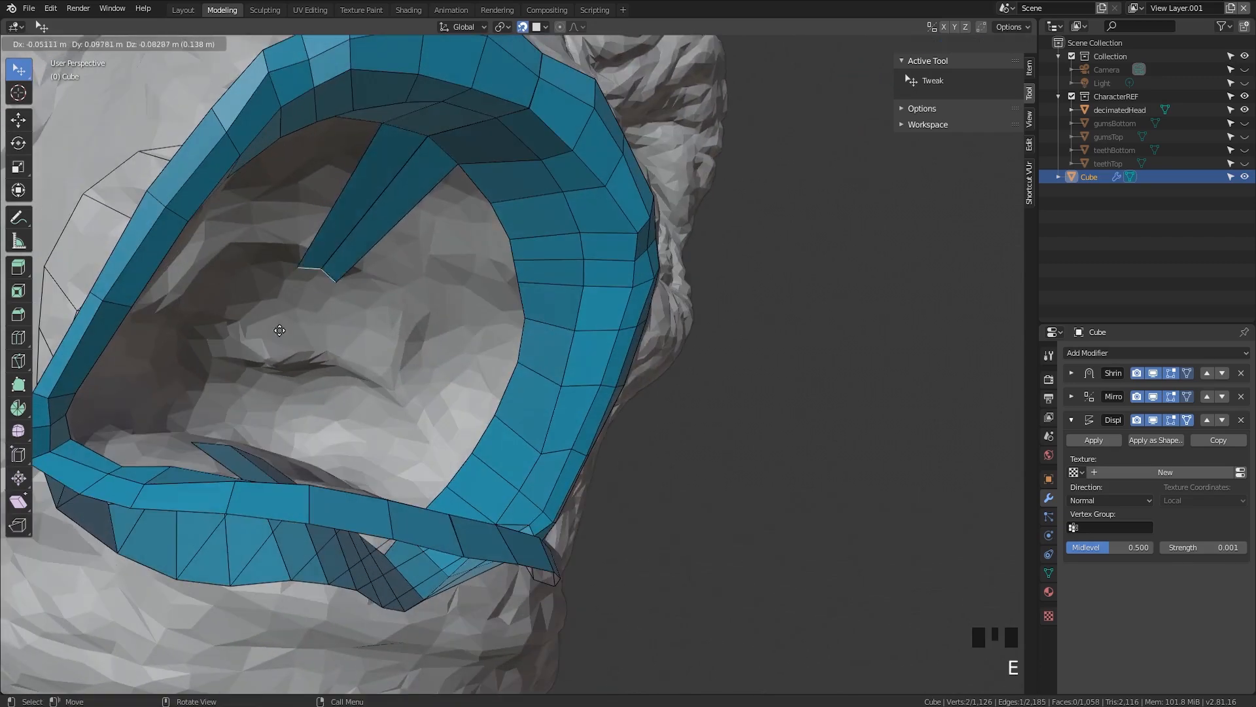
left_click(275, 410)
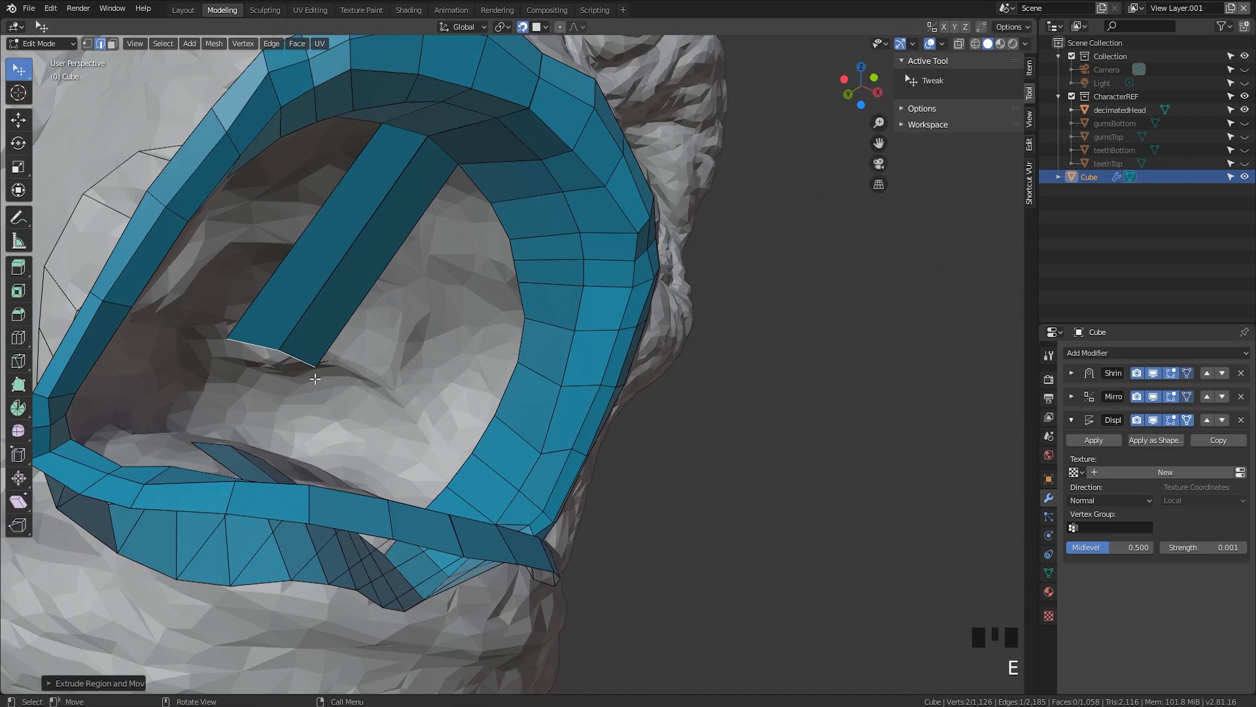
middle_click_drag(316, 378, 552, 211)
key("g")
left_click(396, 337)
In vertex mode, fill consecutive faces from the mouth roof strip sideways and down along the inner cheek band's border
key("1")
left_click(459, 148)
key("f")
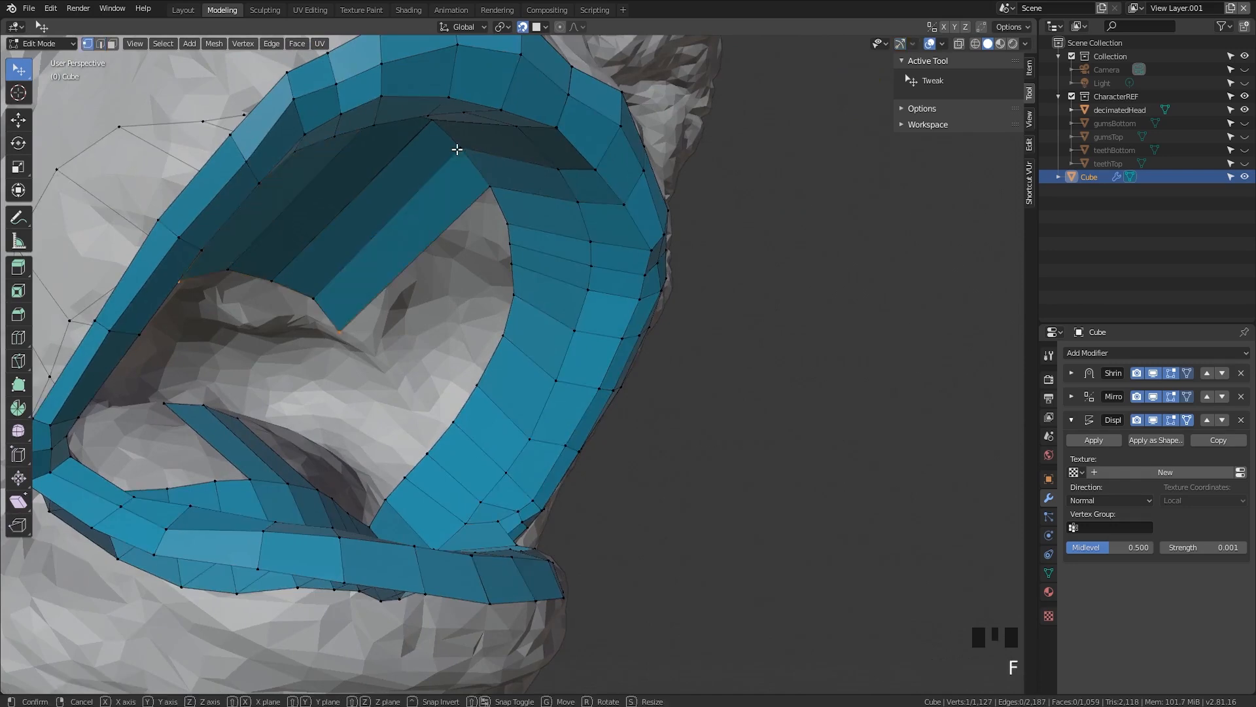
key("f")
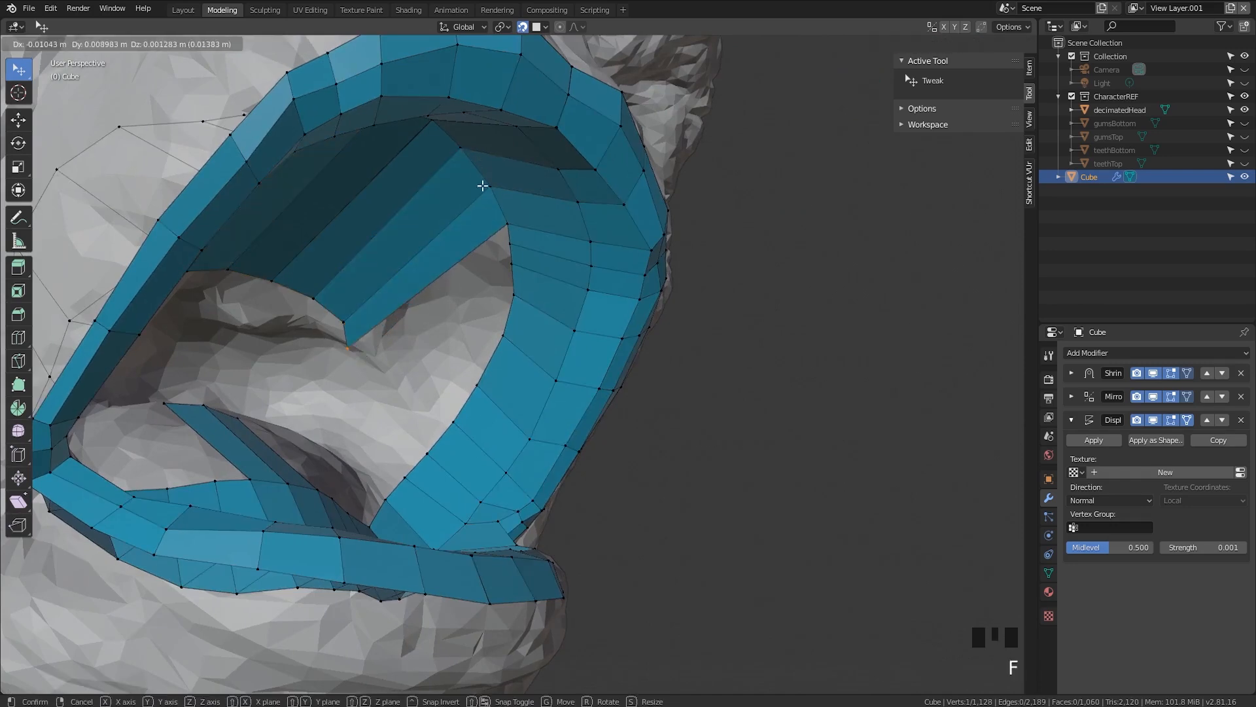
left_click(492, 188)
key("f")
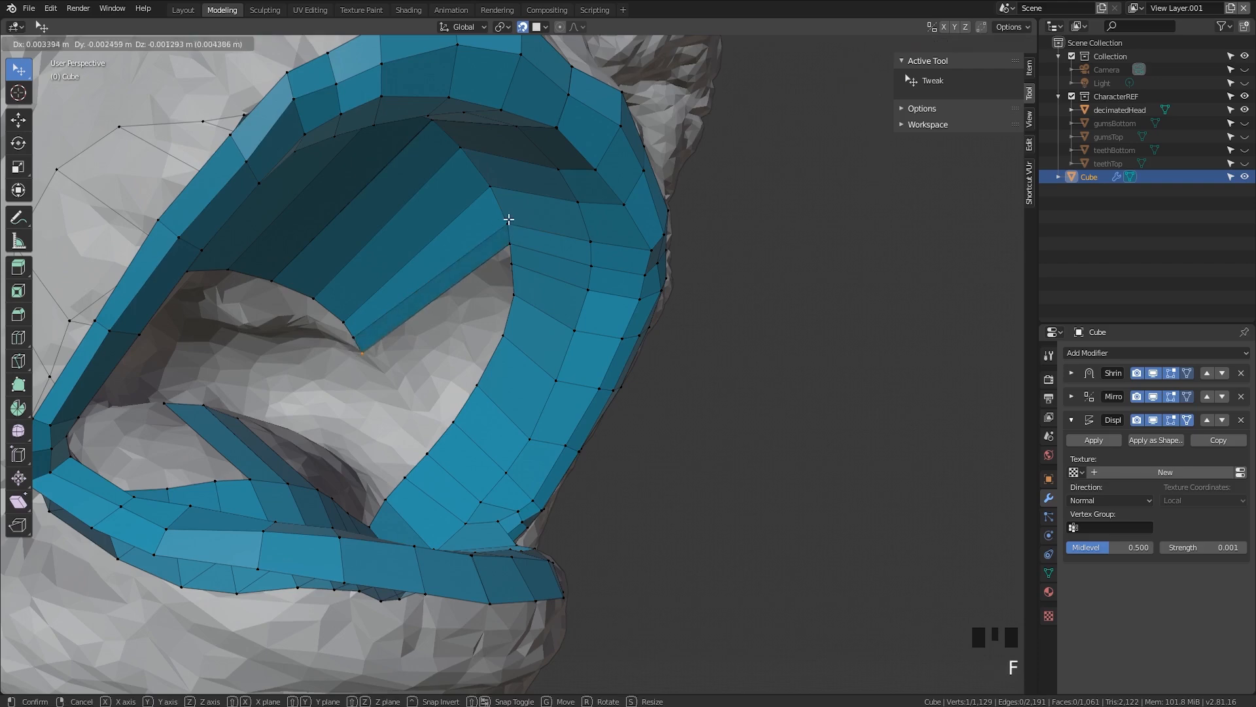
left_click(525, 234)
key("f")
left_click(526, 267)
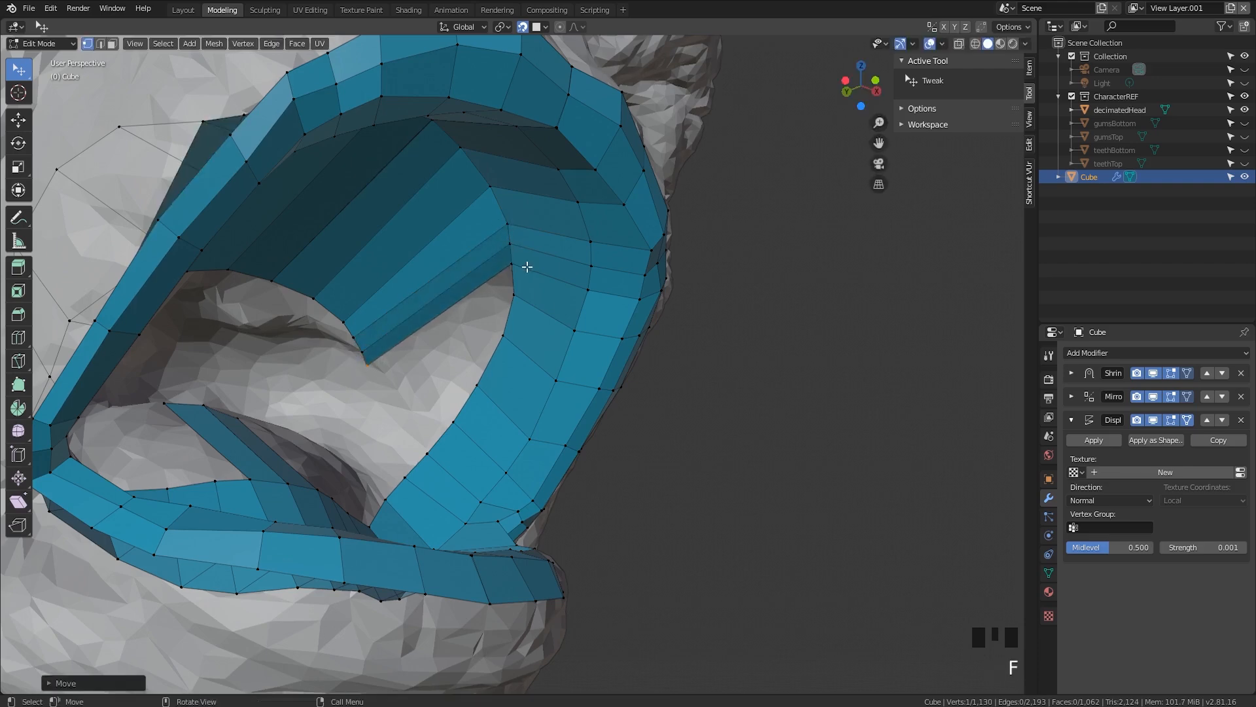
key("f")
left_click(507, 260)
middle_click_drag(511, 263, 453, 364)
left_click(511, 288)
key("f")
left_click(505, 293)
Widen the central mouth floor extrusion by filling faces along the band's back border out to the cheek
key("f")
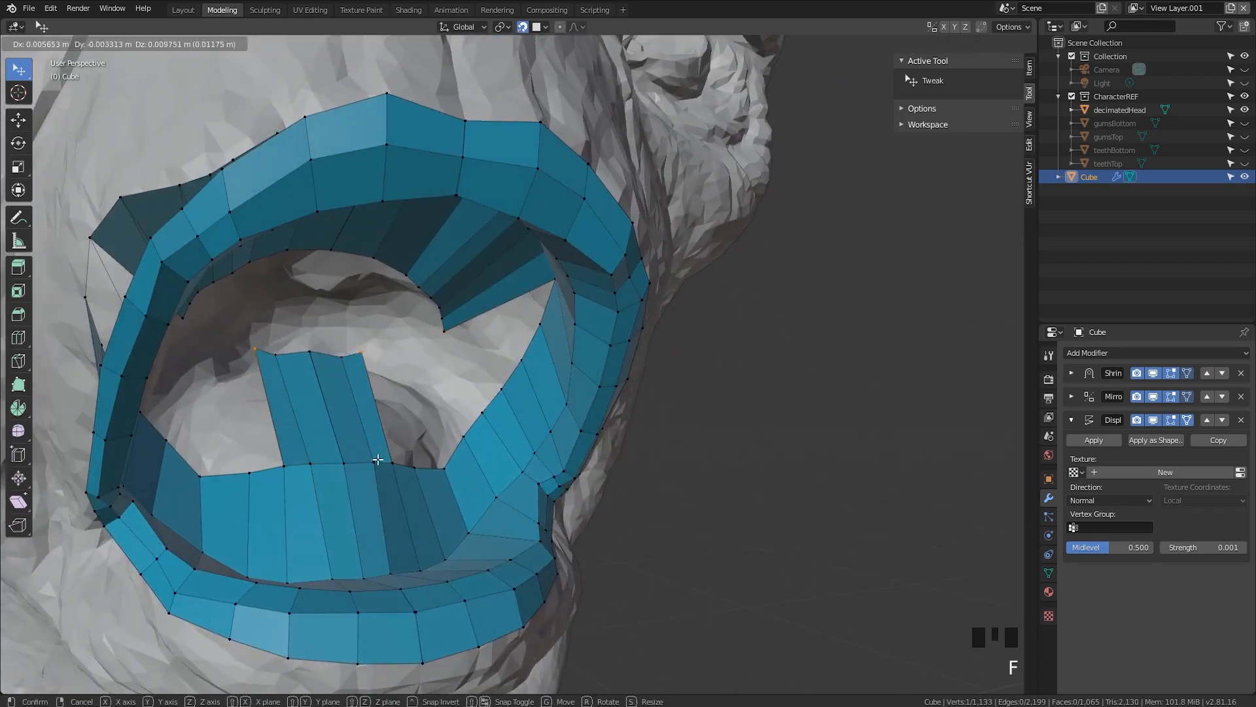
left_click(377, 460)
middle_click_drag(377, 460, 389, 452)
key("f")
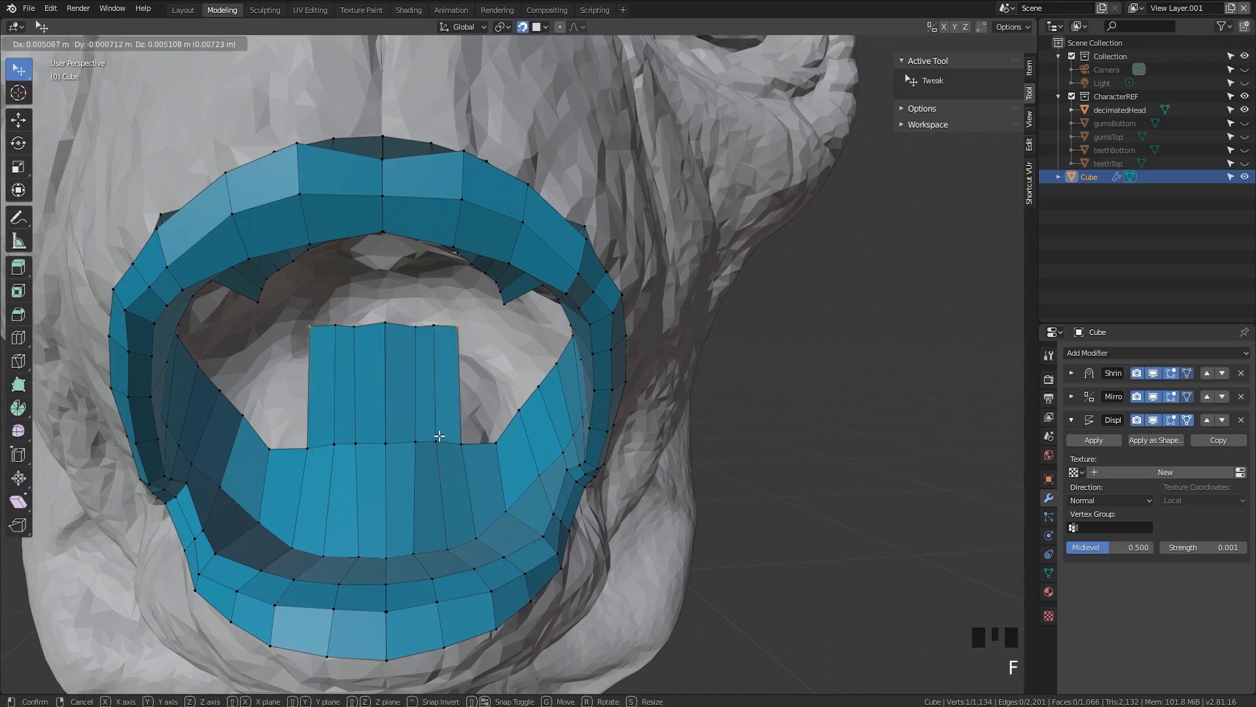
left_click(442, 441)
key("f")
left_click(478, 438)
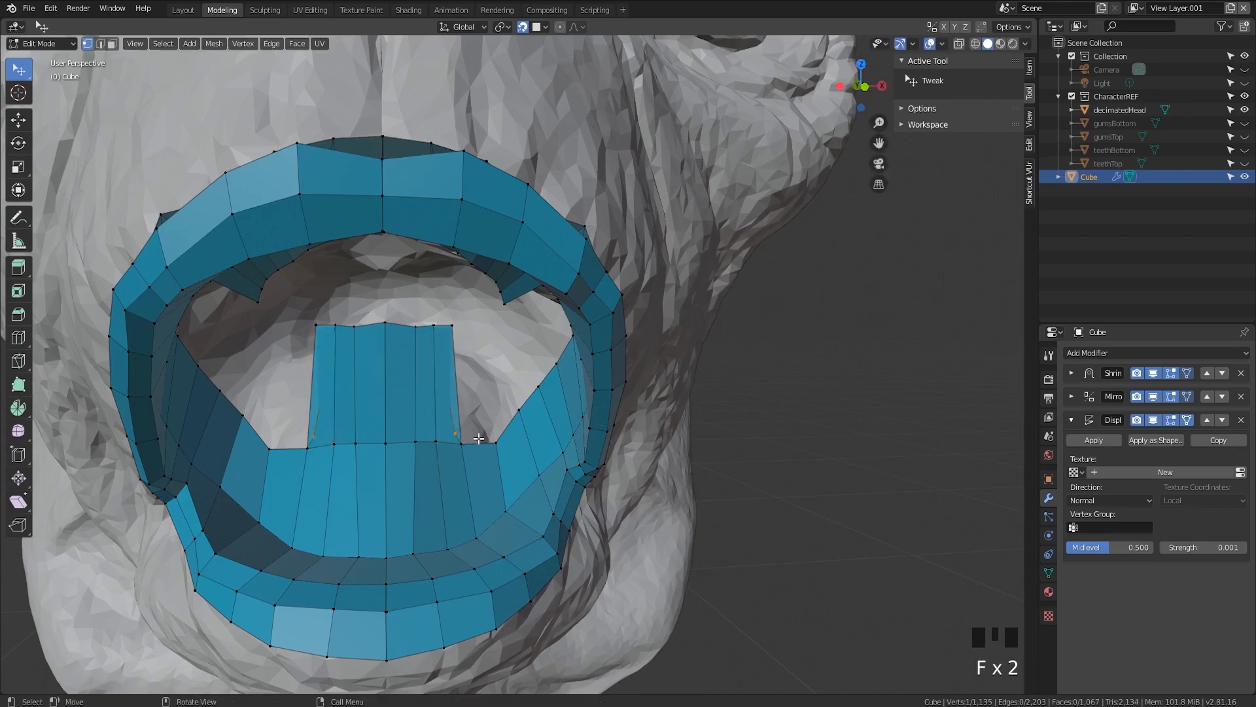
key("f")
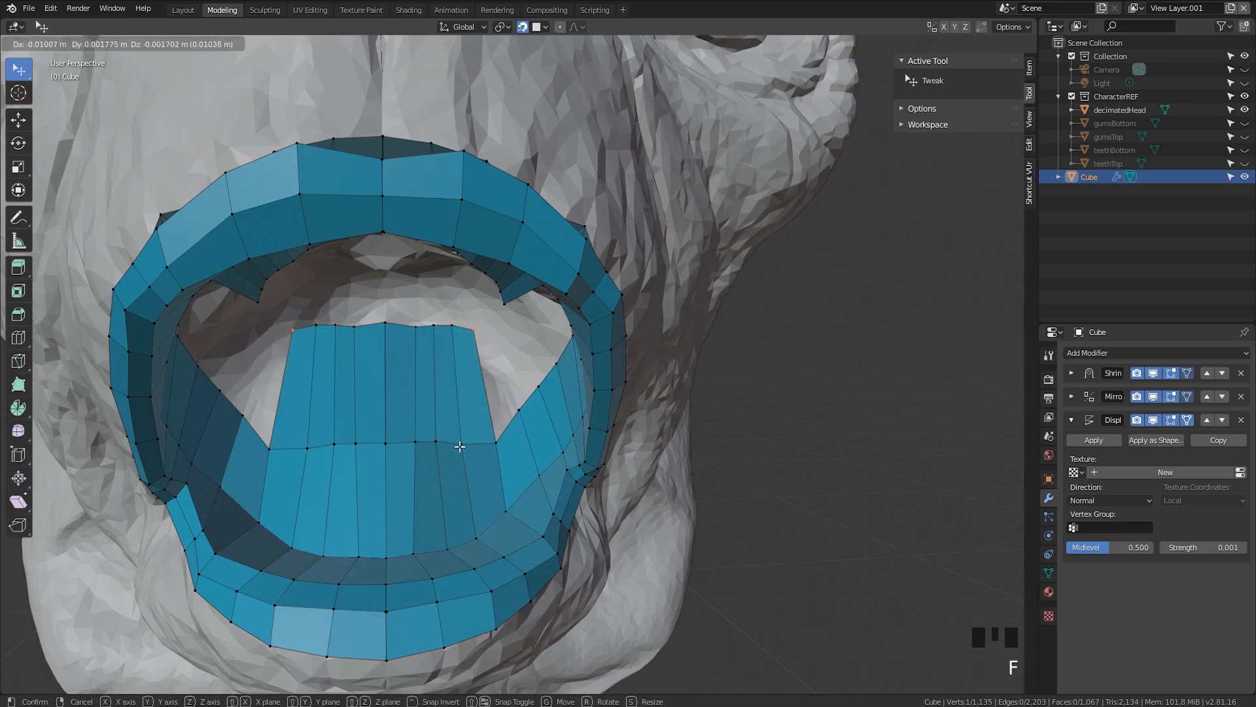
left_click(460, 446)
Fill faces from the side of the mouth floor extrusion along the inner cheek band, repositioning the new corner vertices
middle_click_drag(460, 446, 428, 443)
key("f")
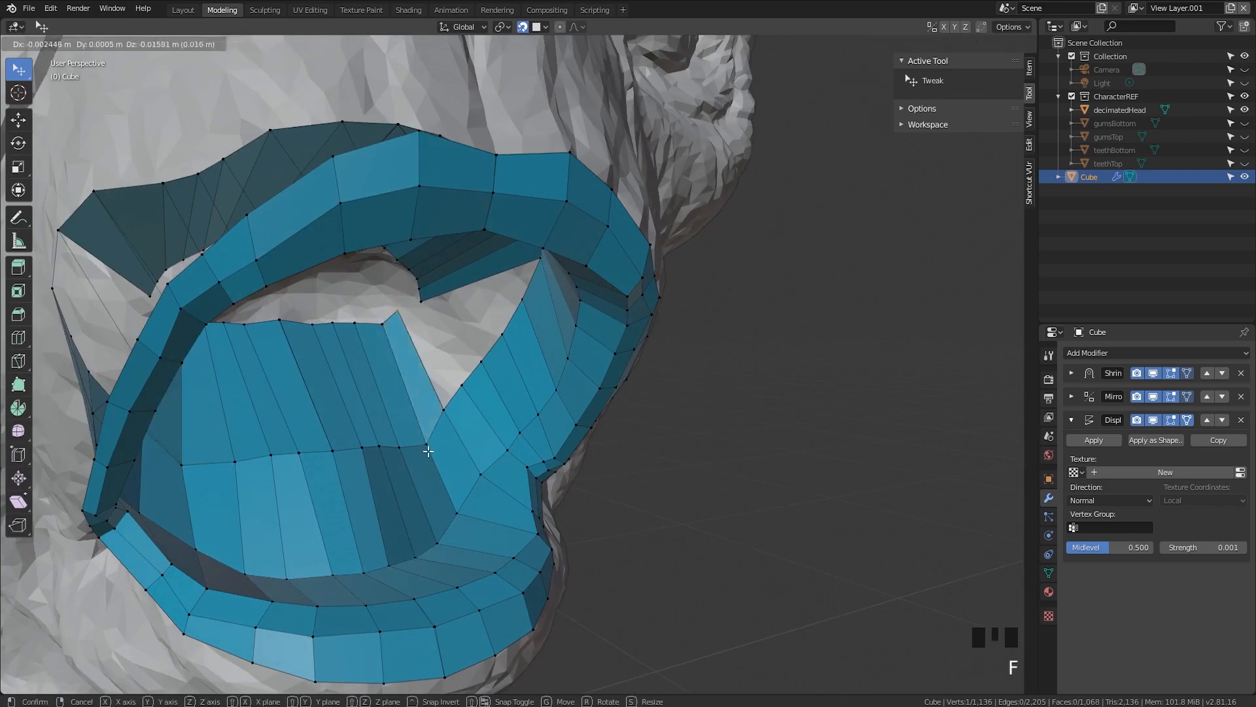
left_click(426, 452)
key("g")
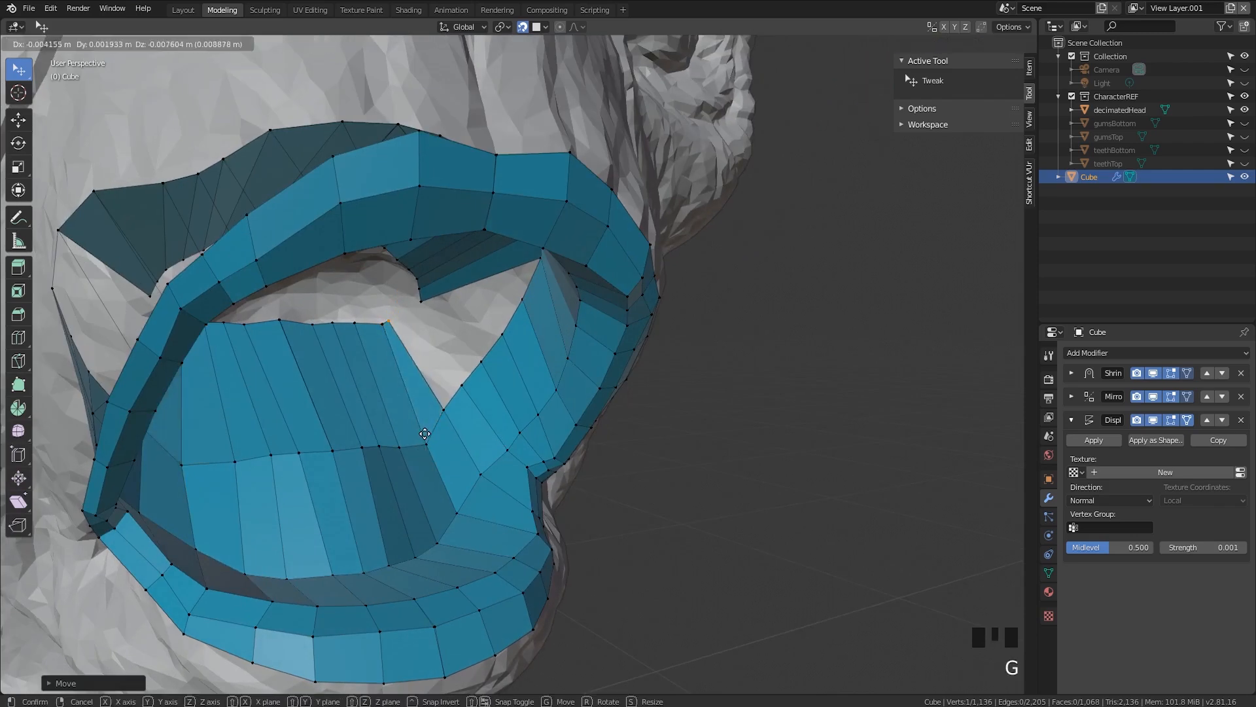
left_click(452, 417)
key("g")
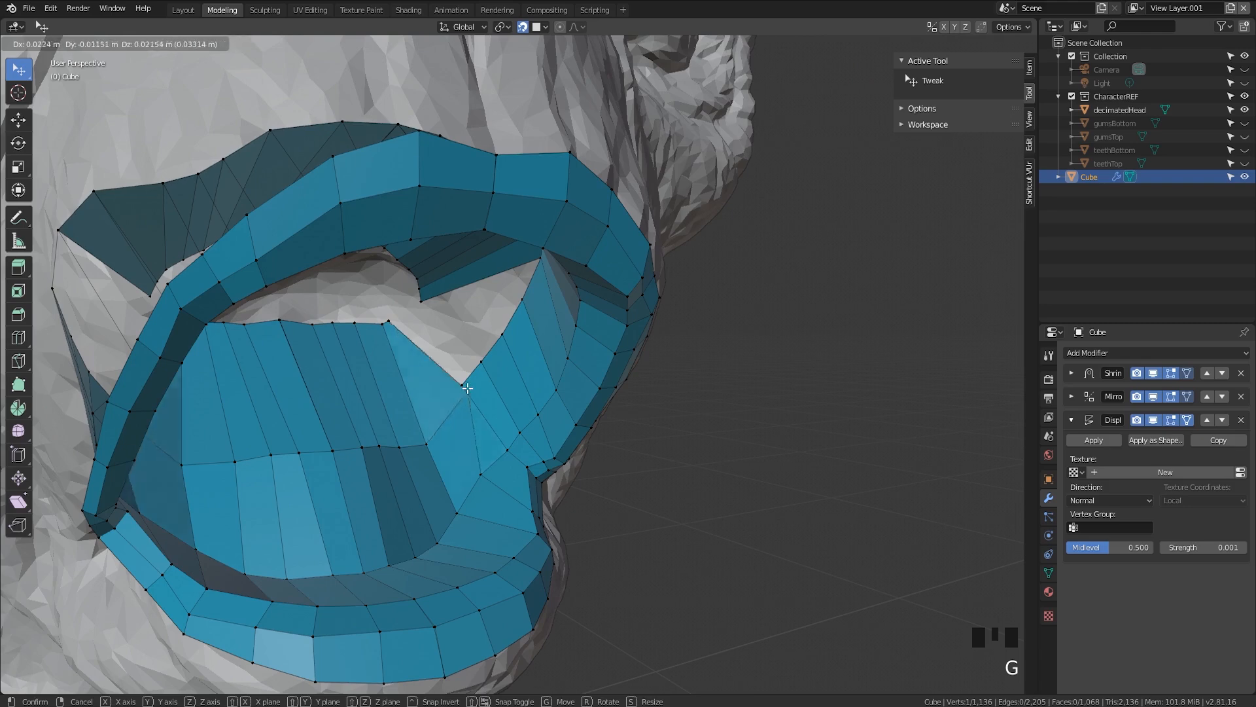
left_click(451, 412)
key("f")
left_click(442, 432)
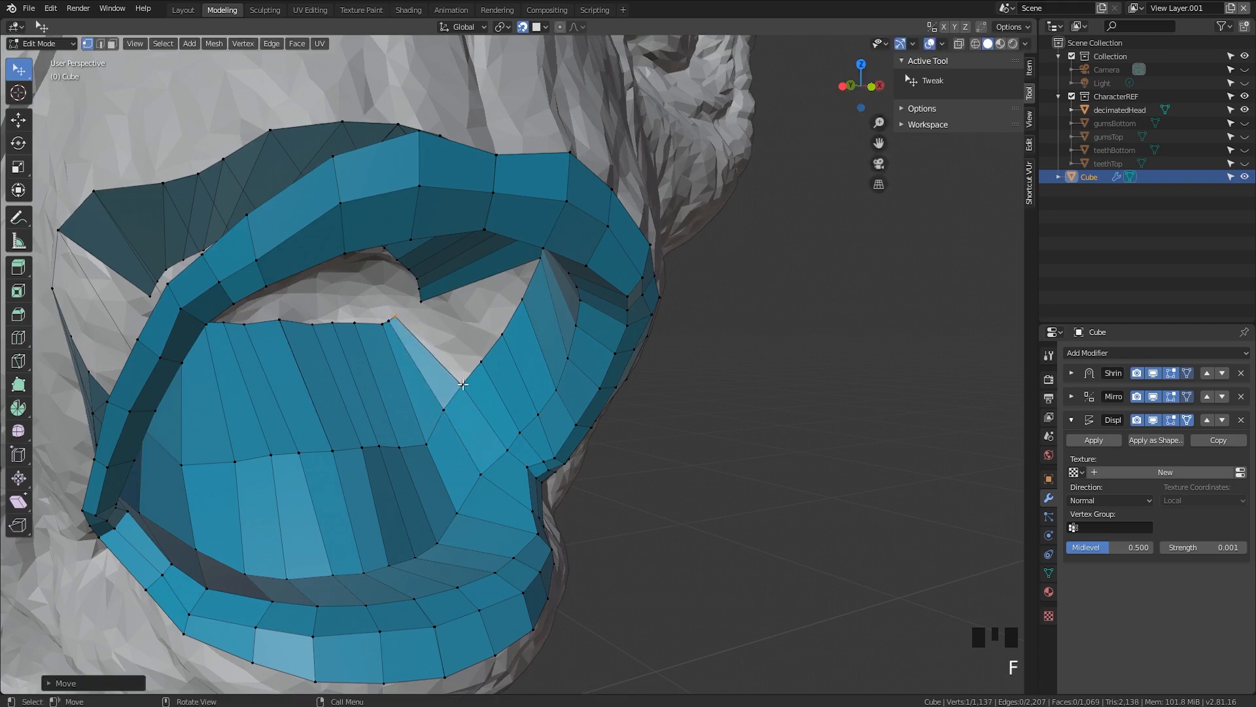
key("f")
left_click(458, 399)
mouse_move(458, 399)
middle_mouse_down()
mouse_move(484, 387)
mouse_move(449, 403)
middle_mouse_up()
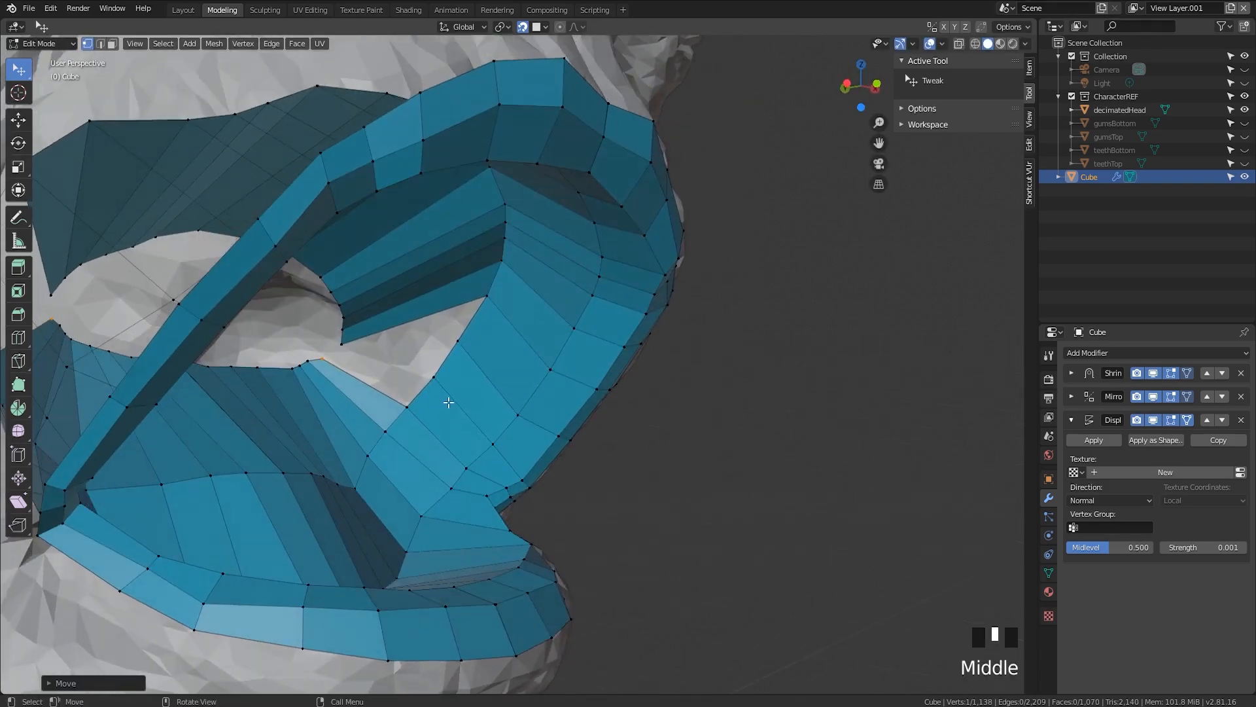
Fill faces down from the mouth roof strip along the inner cheek band and close the remaining gap to the floor mesh
left_click(341, 339)
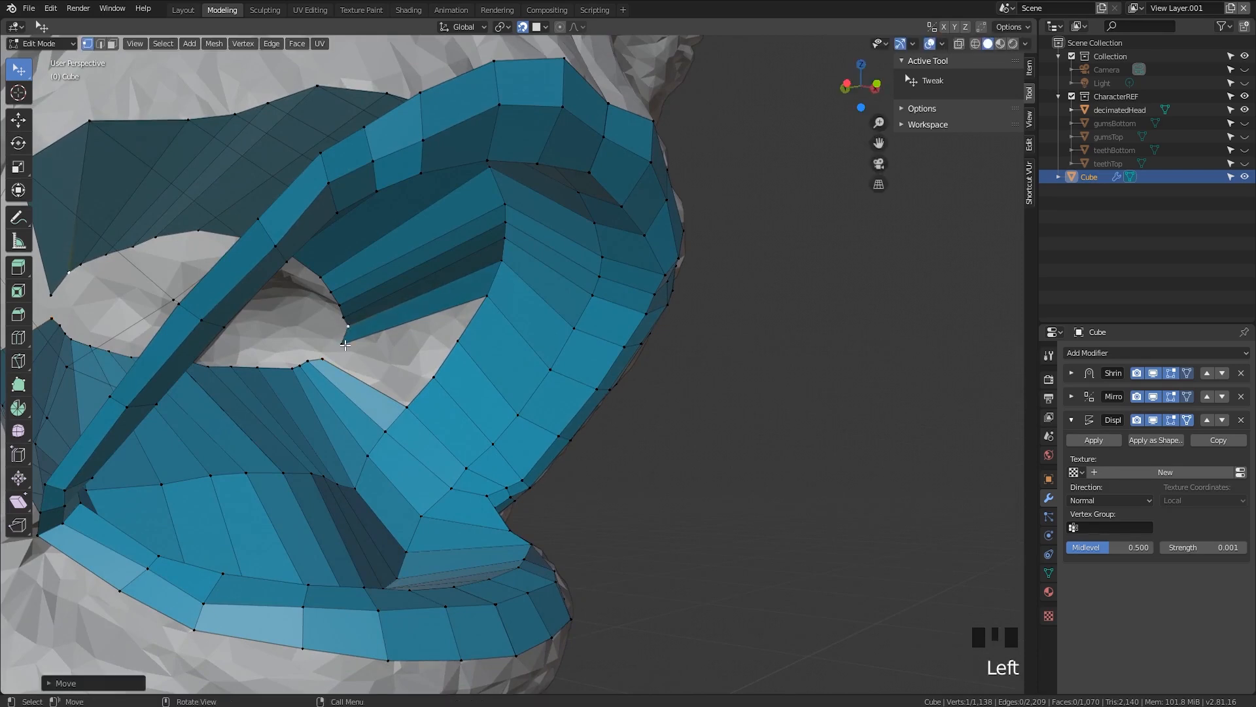
left_click_drag(343, 340, 360, 335)
key("f")
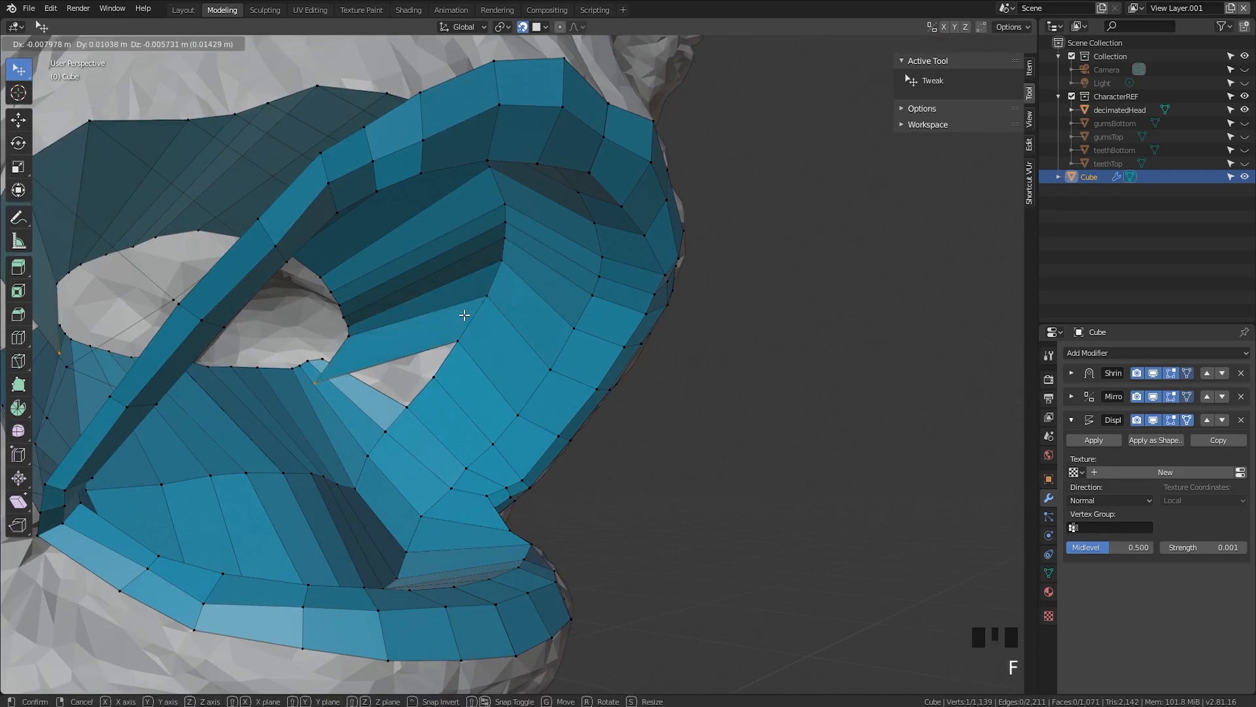
left_click(500, 297)
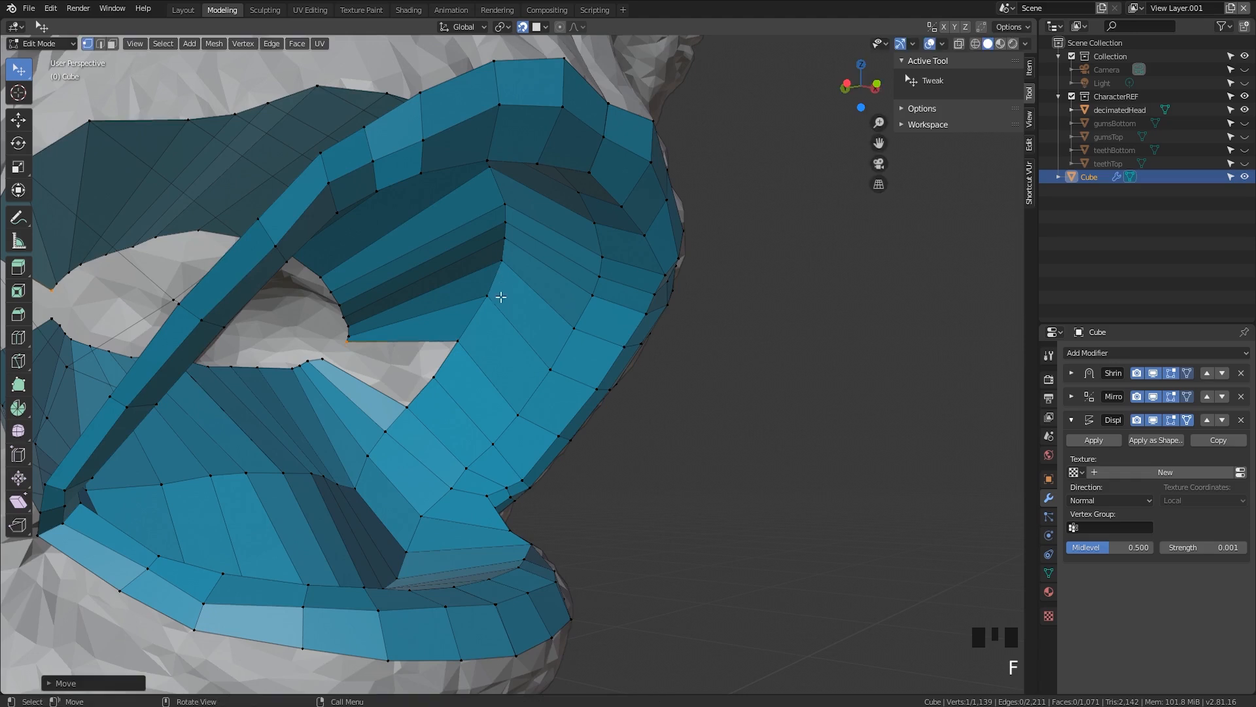
key("f")
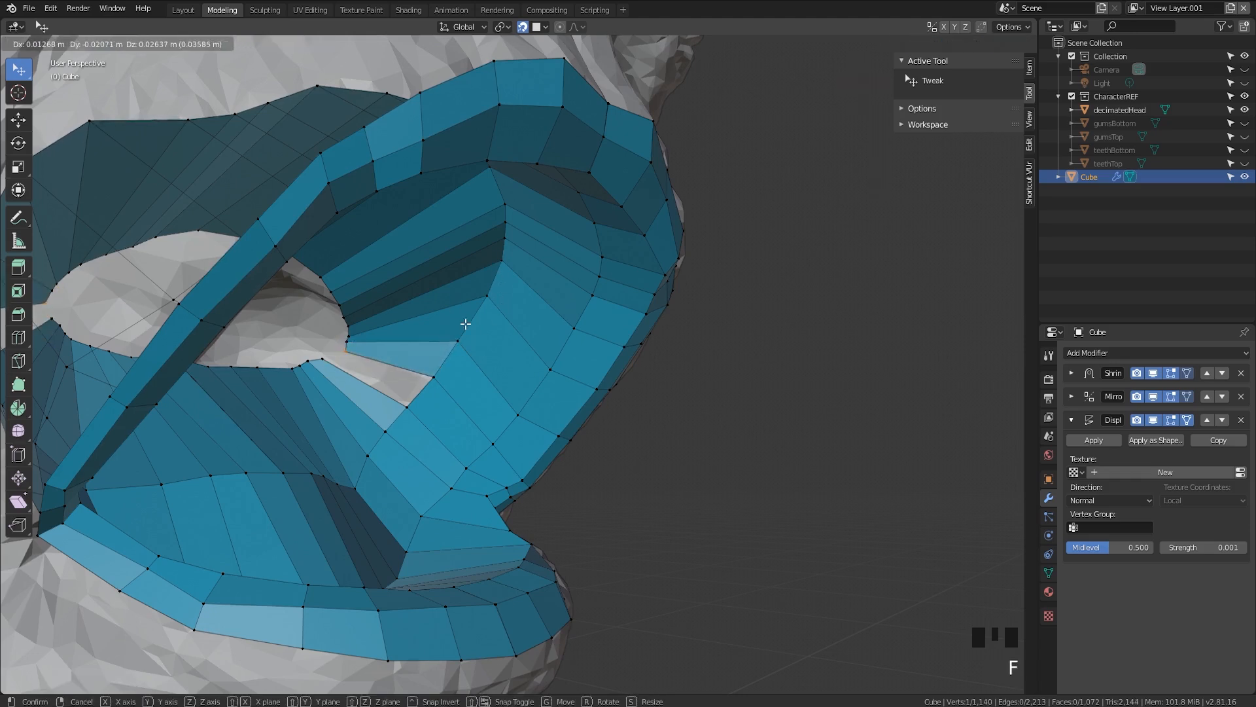
left_click(462, 318)
key("2")
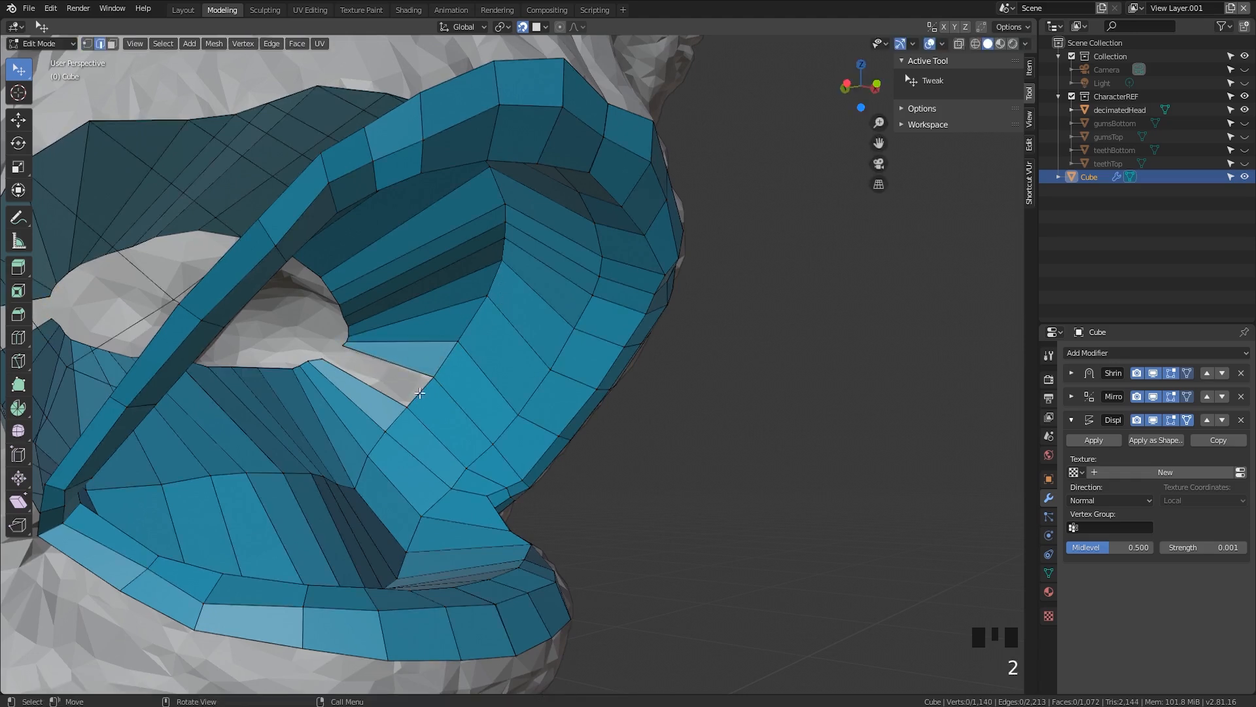
key("f")
In vertex mode, nudge a border vertex where the floor meets the cheek to smooth the rim of the throat opening
middle_click_drag(439, 372, 320, 465)
key("1")
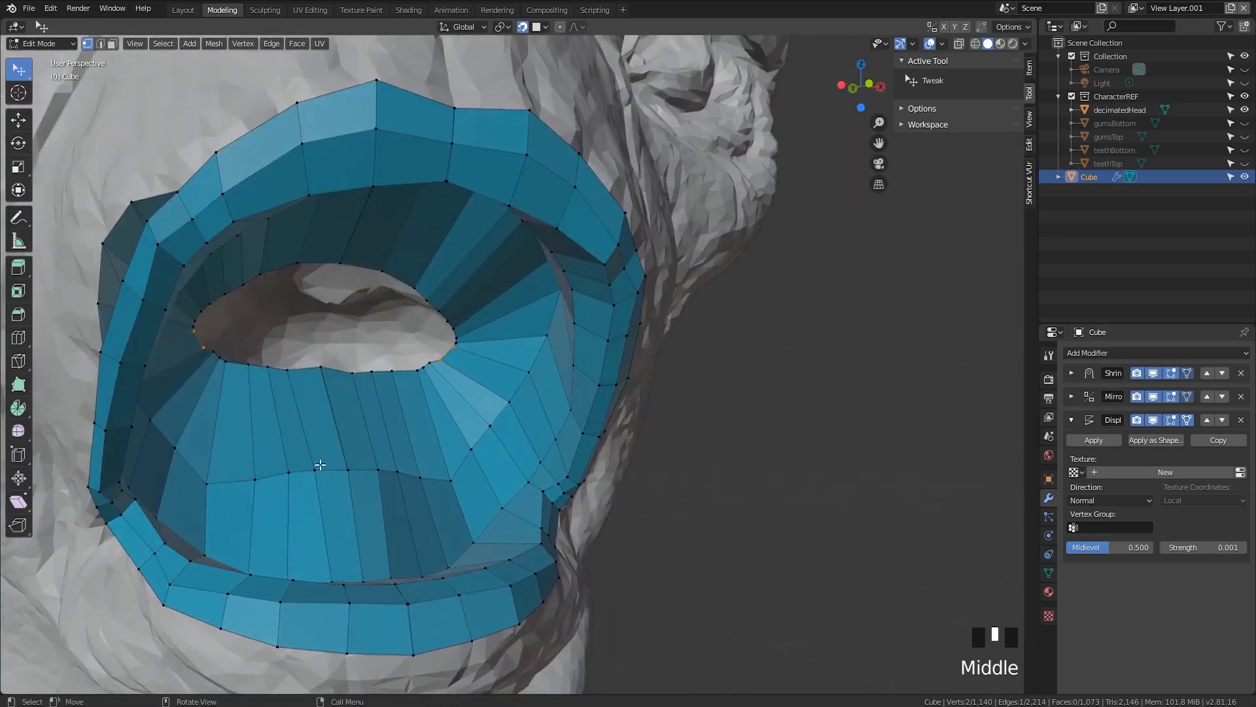
left_click(429, 367)
left_click_drag(429, 367, 431, 361)
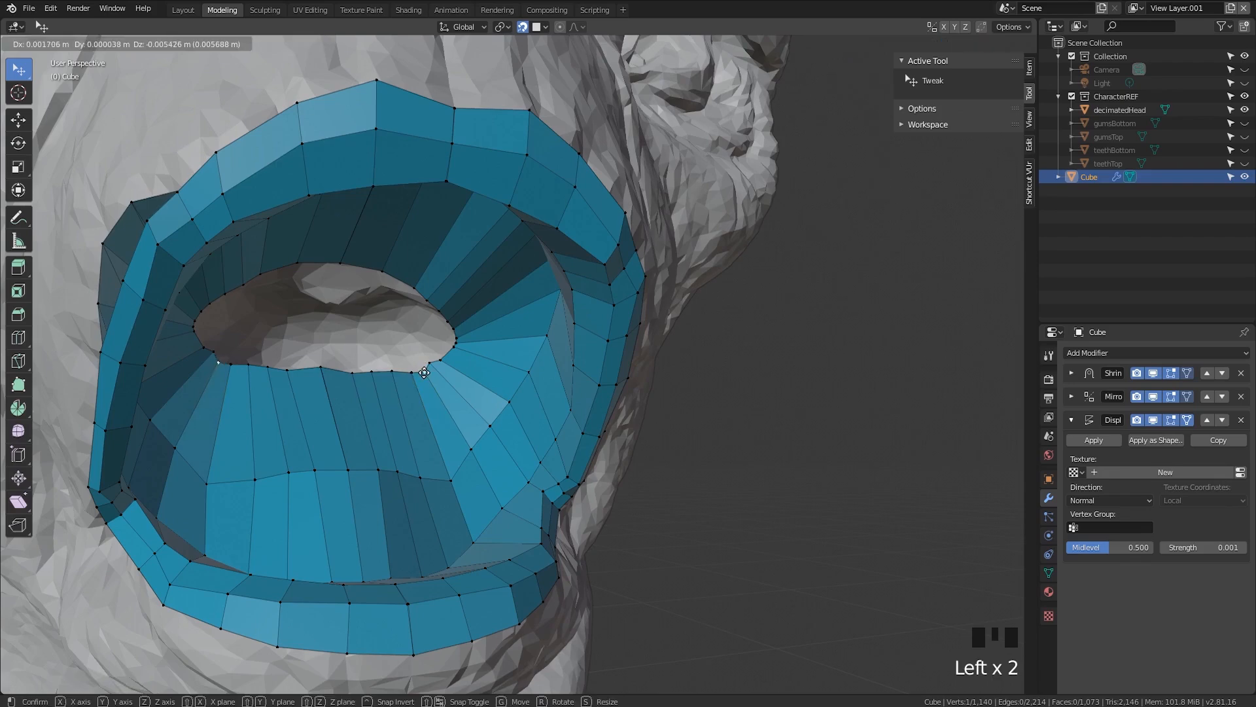
left_click(431, 362)
left_click(431, 359)
Add two edge loops around the mouth interior, one through the front band and one through the deep band by the throat
middle_click_drag(449, 352, 458, 314)
scroll(465, 340, "down", 3)
mouse_move(477, 364)
middle_mouse_down()
mouse_move(499, 447)
mouse_move(445, 425)
mouse_move(419, 393)
mouse_move(458, 366)
middle_mouse_up()
key("ctrl+r")
left_click(442, 425)
left_click(448, 417)
key("ctrl+r")
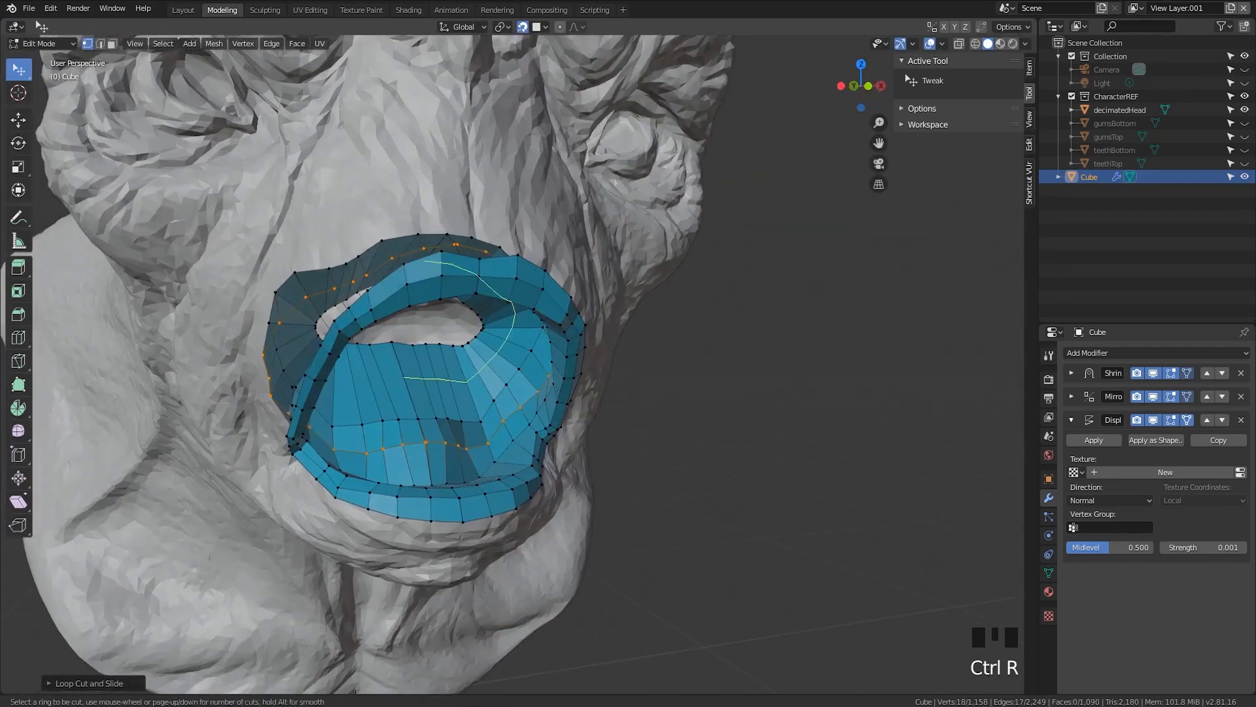
left_click(460, 375)
left_click(459, 385)
Reposition one vertex of the mouth interior near the mouth corner
middle_click_drag(453, 410, 463, 441)
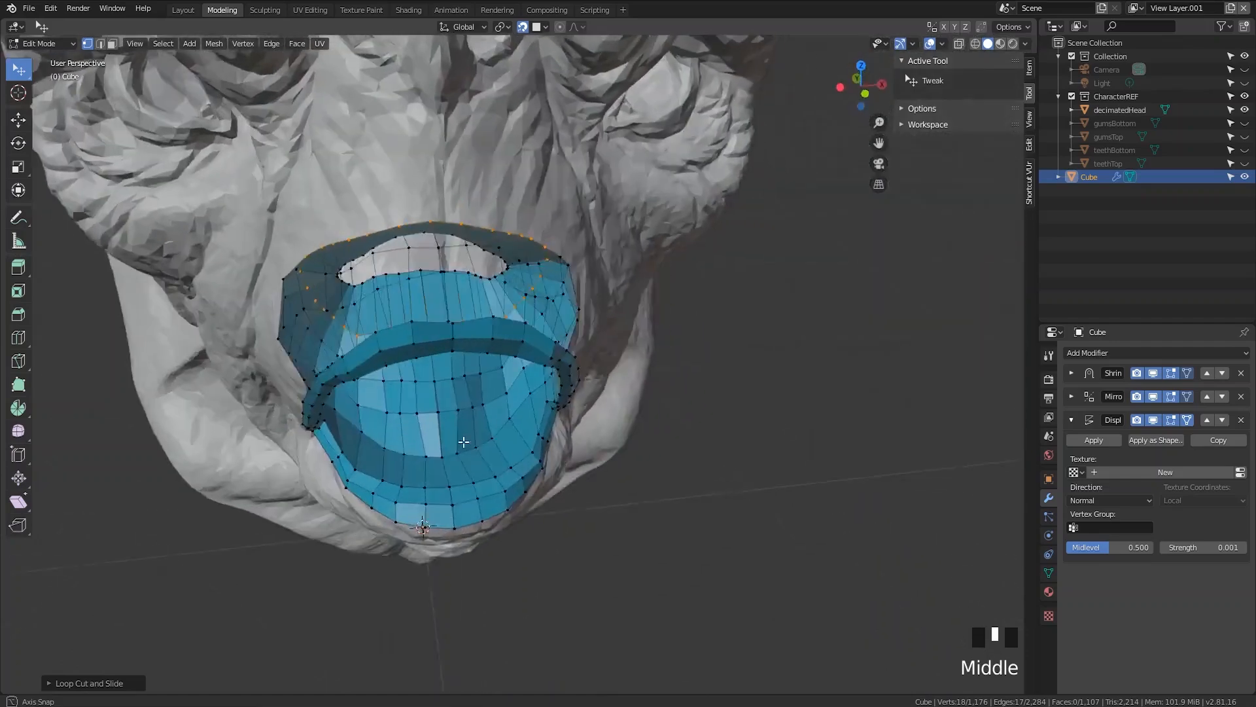
scroll(464, 441, "up", 3)
left_click_drag(372, 454, 384, 447)
middle_click_drag(384, 448, 367, 478)
scroll(367, 478, "up", 2)
key("ctrl+r")
left_click(397, 471)
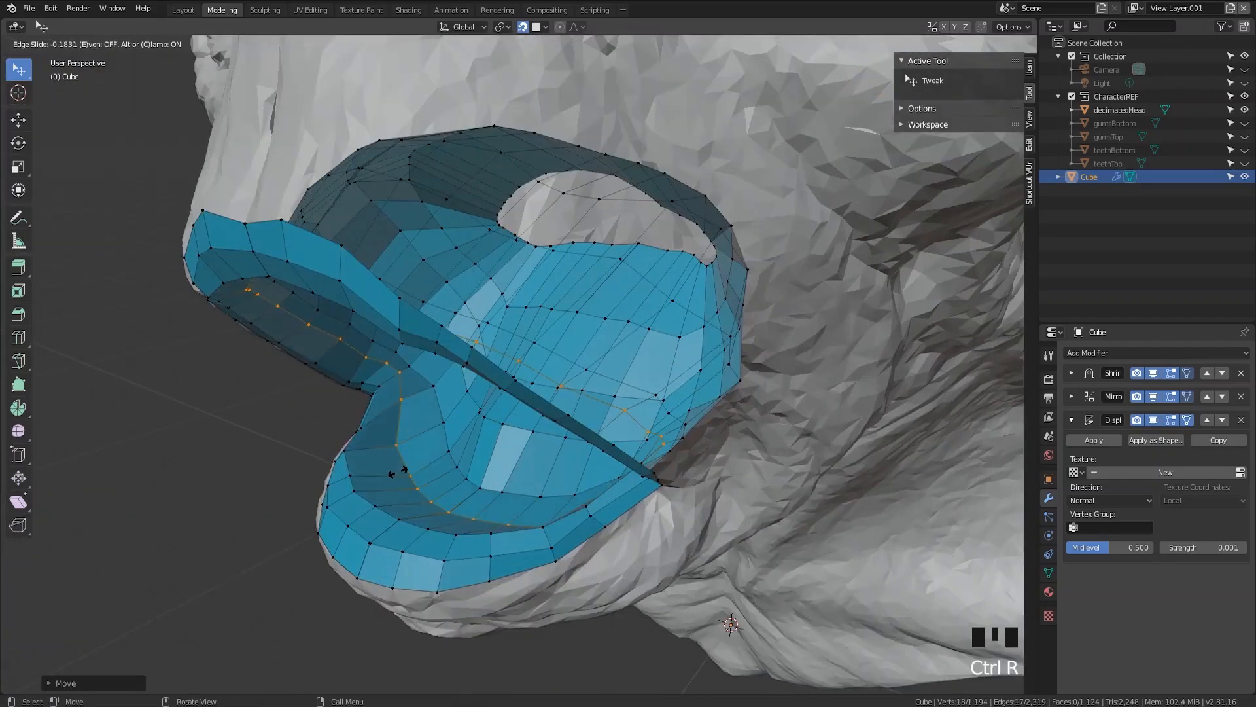
left_click(397, 471)
middle_click_drag(412, 435, 376, 368)
key("ctrl+z")
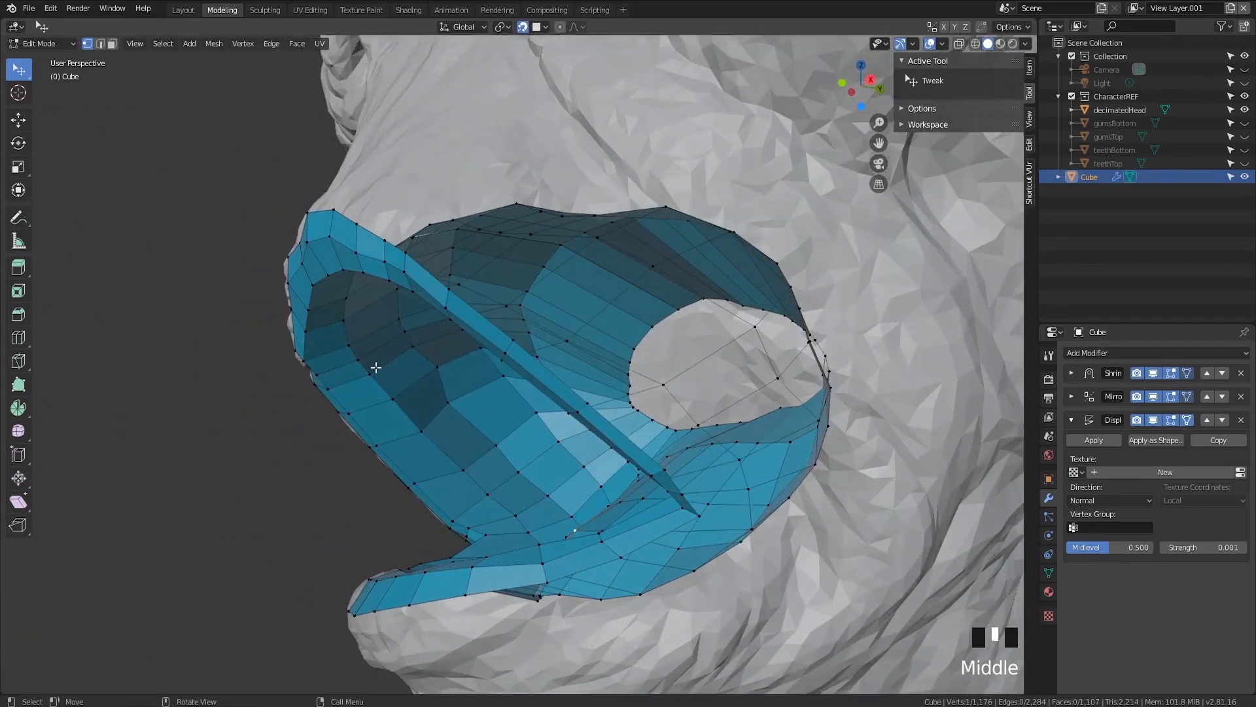
Add an edge loop around the mouth interior just behind the inner lips, slid close to the lip border
key("ctrl+r")
left_click(336, 372)
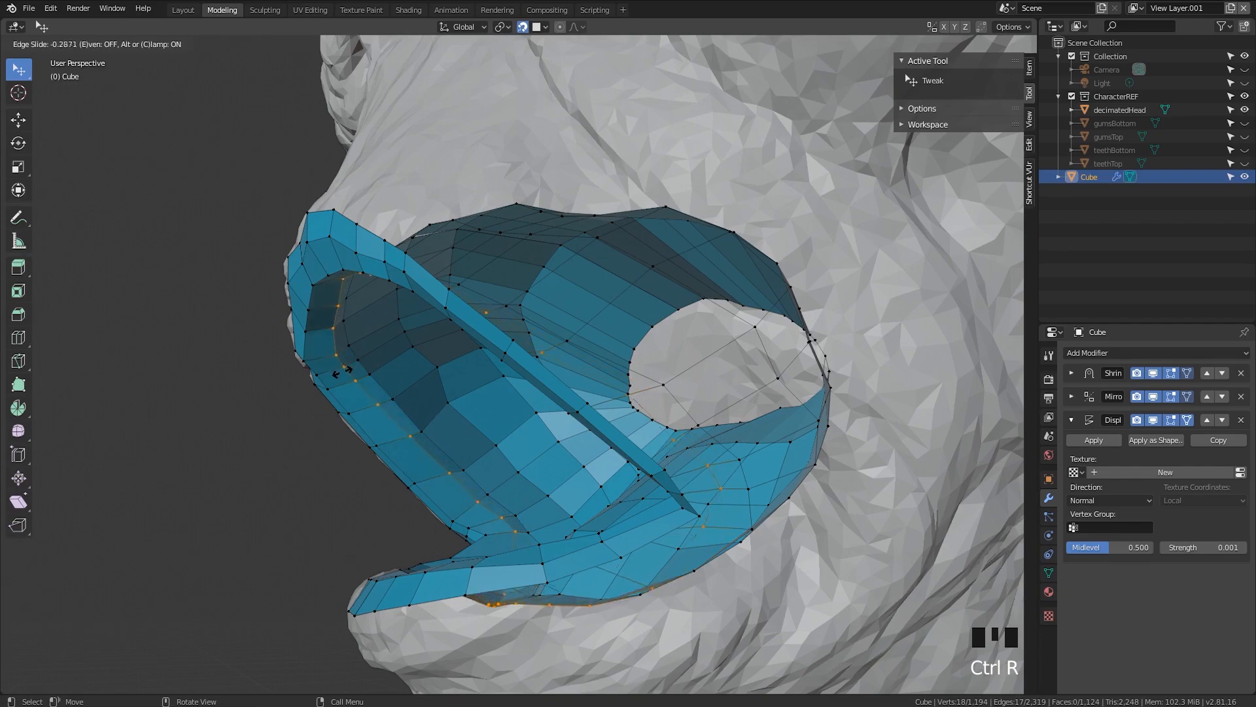
left_click(334, 392)
middle_click_drag(334, 391, 458, 312)
Adjust several vertices behind the upper lip to even out the rows of the inner mouth mesh
scroll(507, 370, "up", 3)
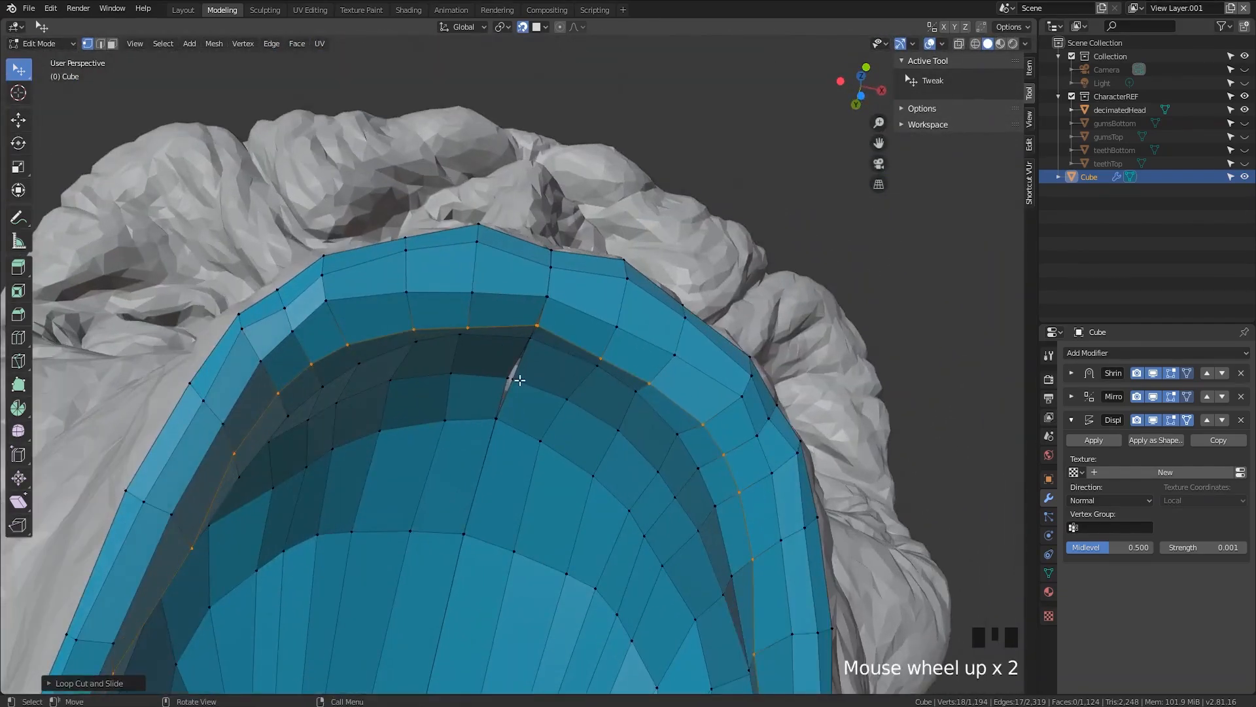
mouse_move(512, 370)
left_mouse_down()
mouse_move(499, 376)
mouse_move(510, 357)
left_mouse_up()
middle_click_drag(510, 357, 514, 352)
left_click_drag(505, 455, 509, 400)
left_click_drag(536, 499, 553, 505)
left_click_drag(626, 575, 623, 568)
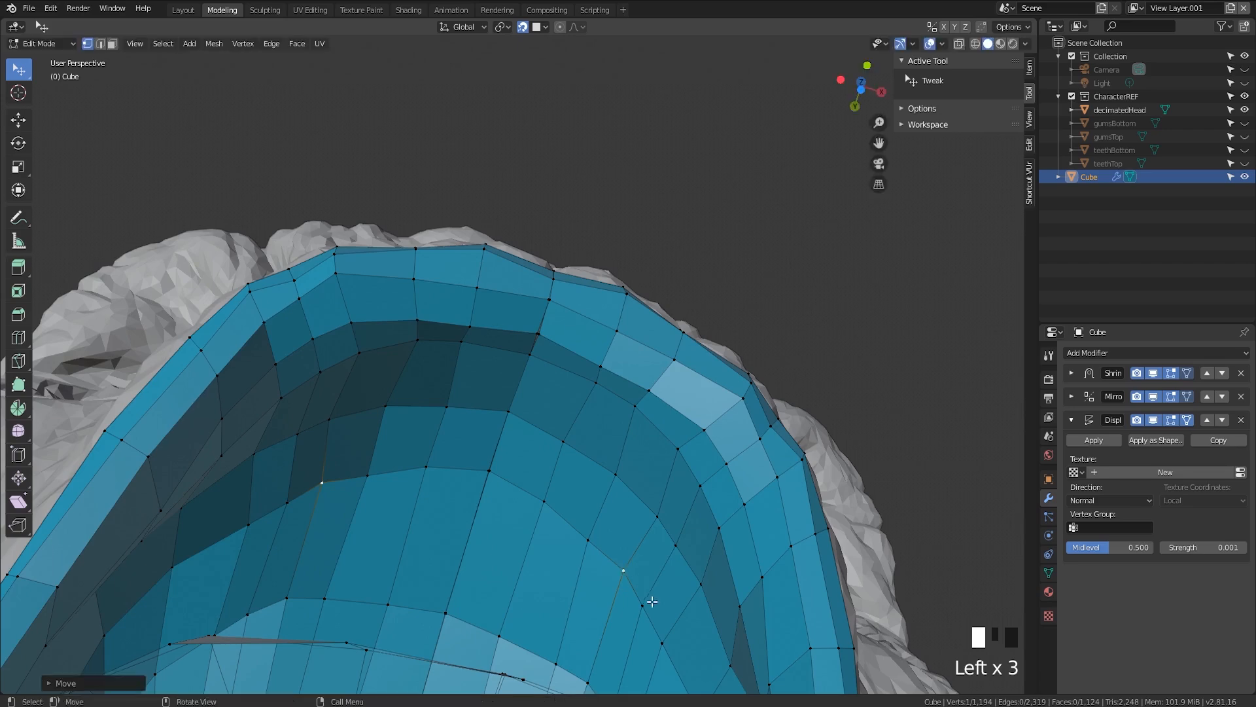
middle_click_drag(661, 576, 658, 547)
left_click_drag(639, 513, 638, 507)
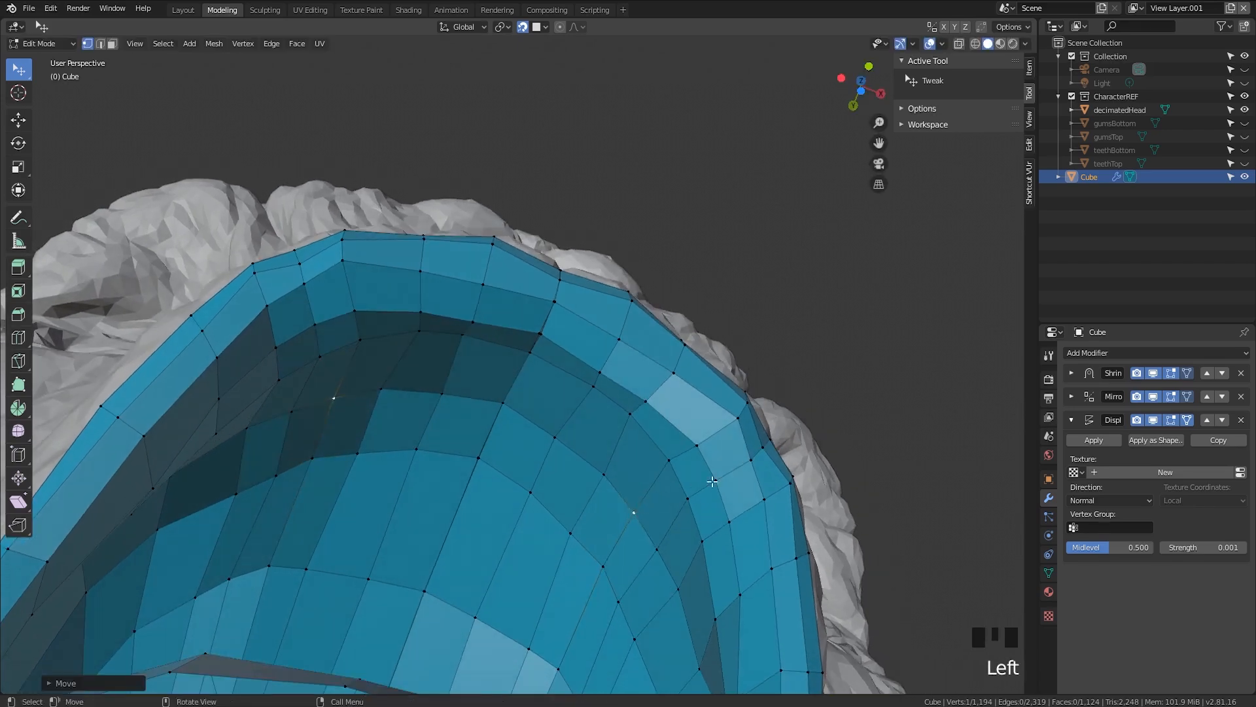
middle_click_drag(638, 508, 360, 491)
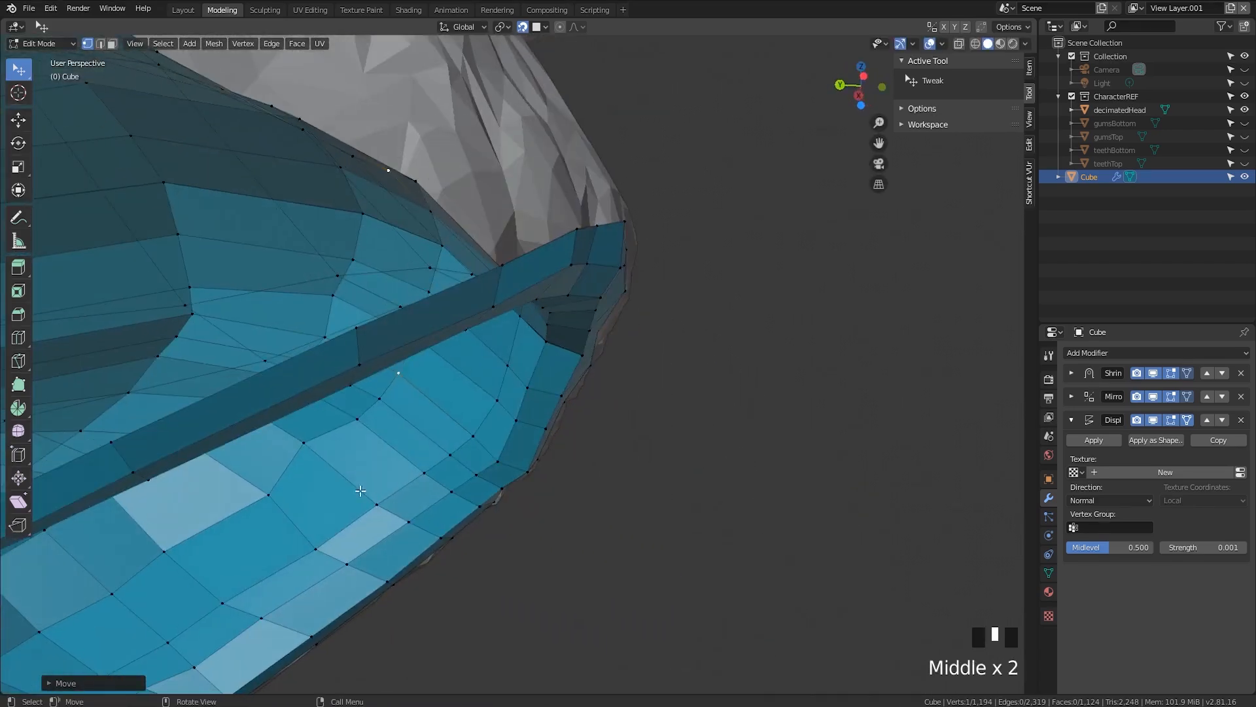
left_click(315, 444)
scroll(518, 397, "down", 2)
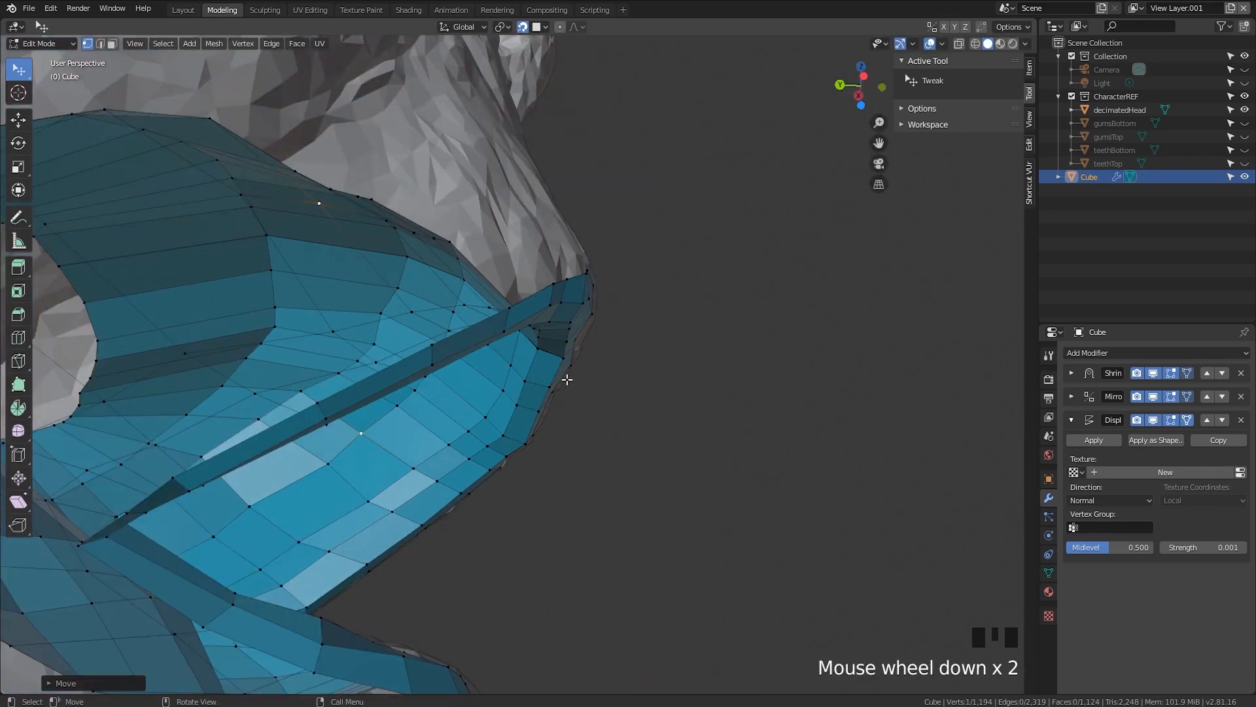
Save the file and reveal the hidden parts of the head mesh
key("ctrl+s")
middle_click_drag(559, 333, 608, 327)
scroll(653, 325, "down", 3)
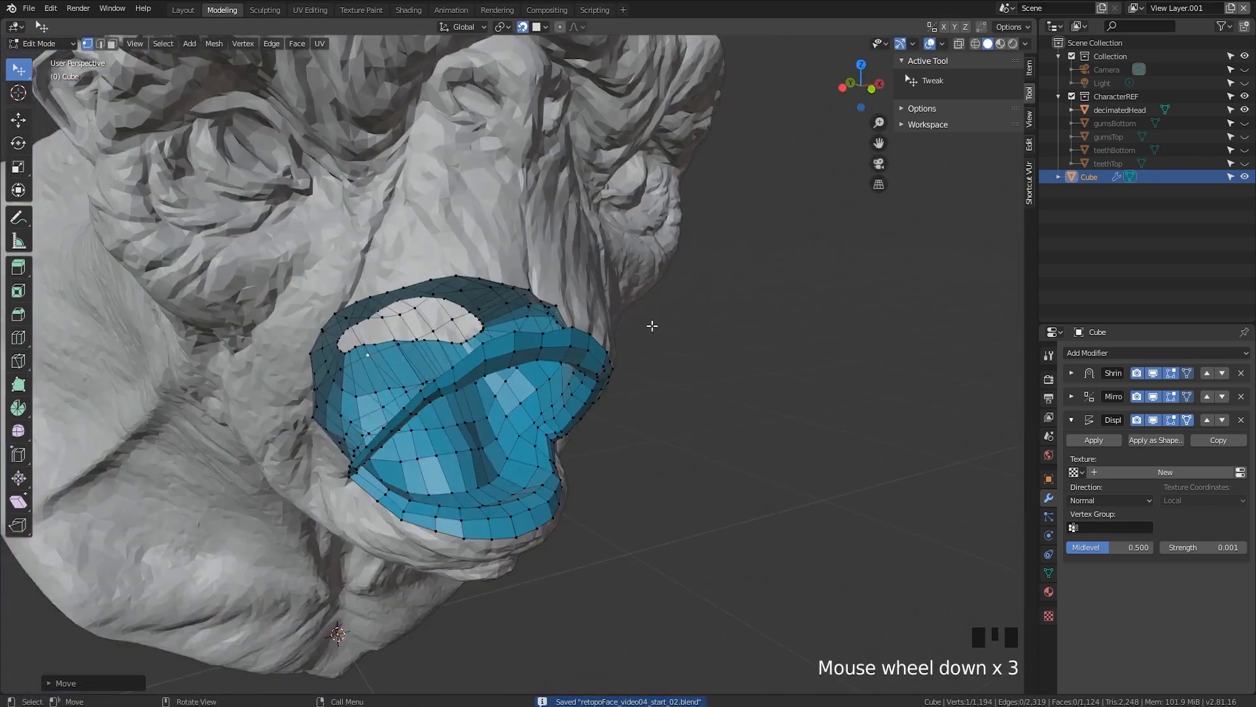
scroll(653, 325, "down", 2)
middle_click_drag(634, 441, 507, 386, "shift")
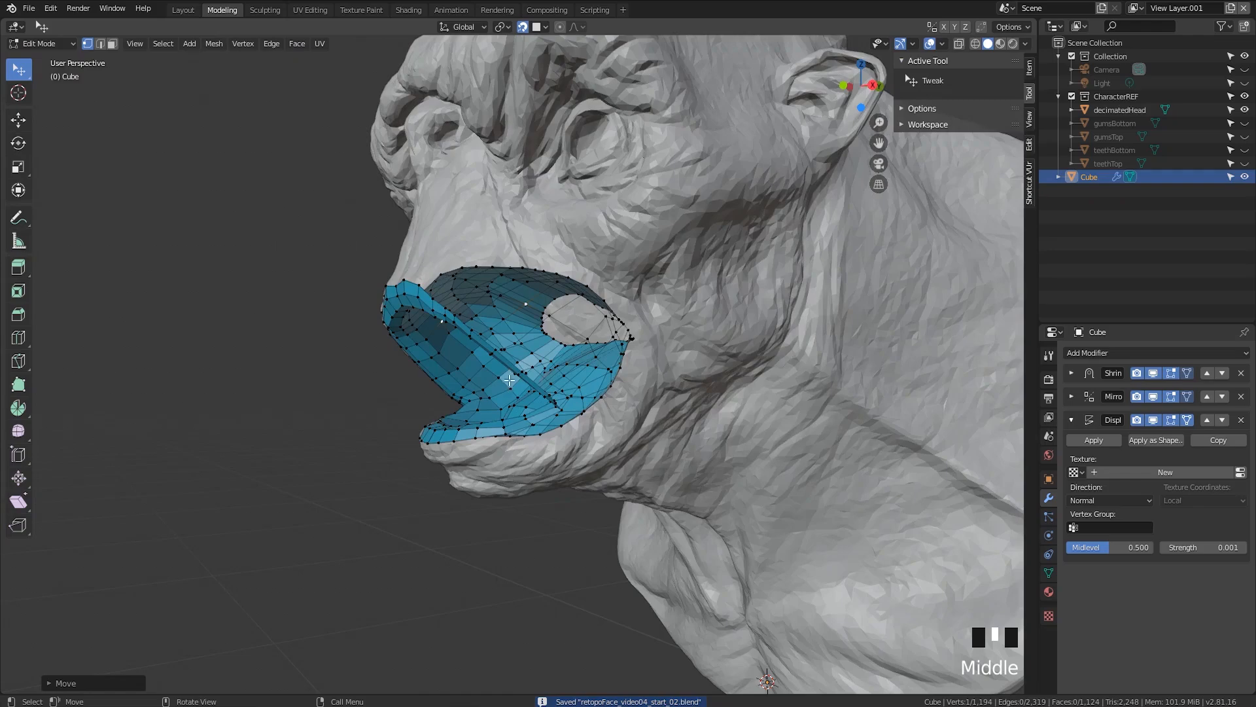
key("alt+h")
Clear the selection and examine the complete head mesh around the mouth and jaw from several angles
scroll(510, 379, "down", 2)
left_click(393, 406)
middle_click_drag(570, 310, 631, 497)
scroll(663, 306, "up", 3)
scroll(497, 281, "up", 1)
scroll(618, 474, "down", 2)
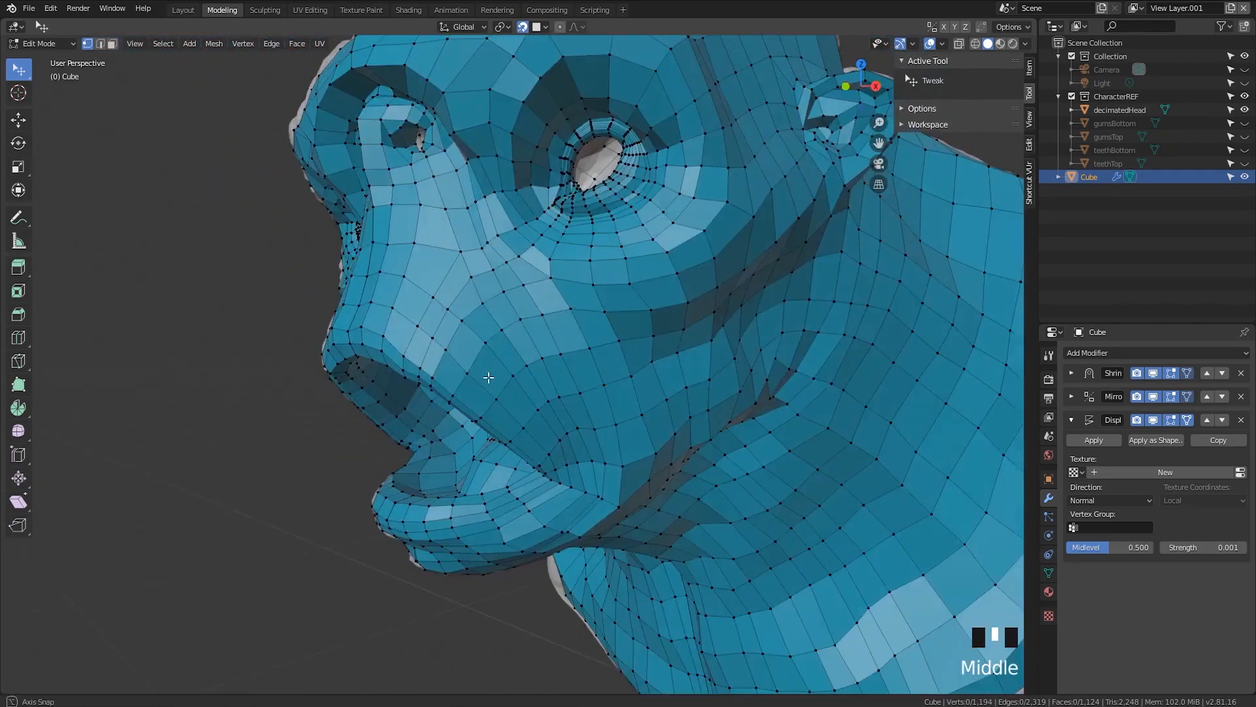
scroll(634, 500, "down", 1)
scroll(634, 500, "up", 2)
middle_click_drag(409, 356, 313, 365)
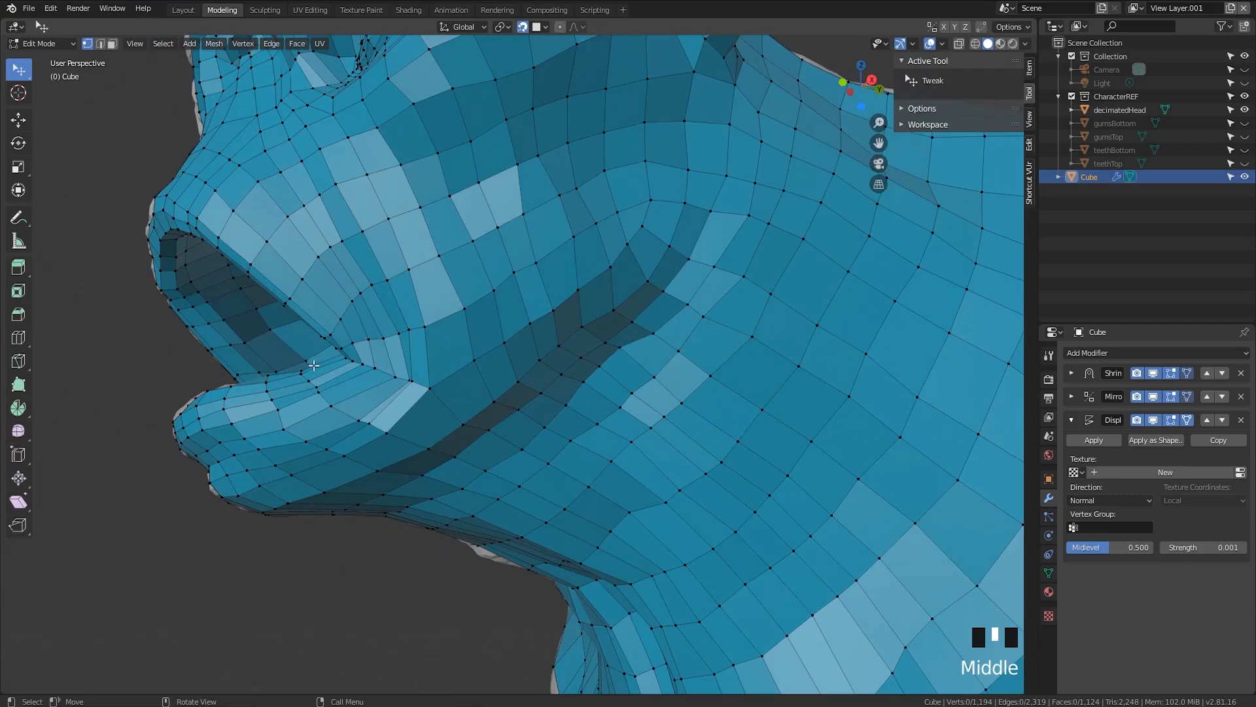
Reposition several vertices on the inner side of the mouth corner to relax the crowded faces there
middle_click_drag(406, 424, 448, 444)
left_click_drag(449, 446, 449, 445)
middle_click_drag(449, 446, 534, 453)
middle_click_drag(602, 415, 597, 430)
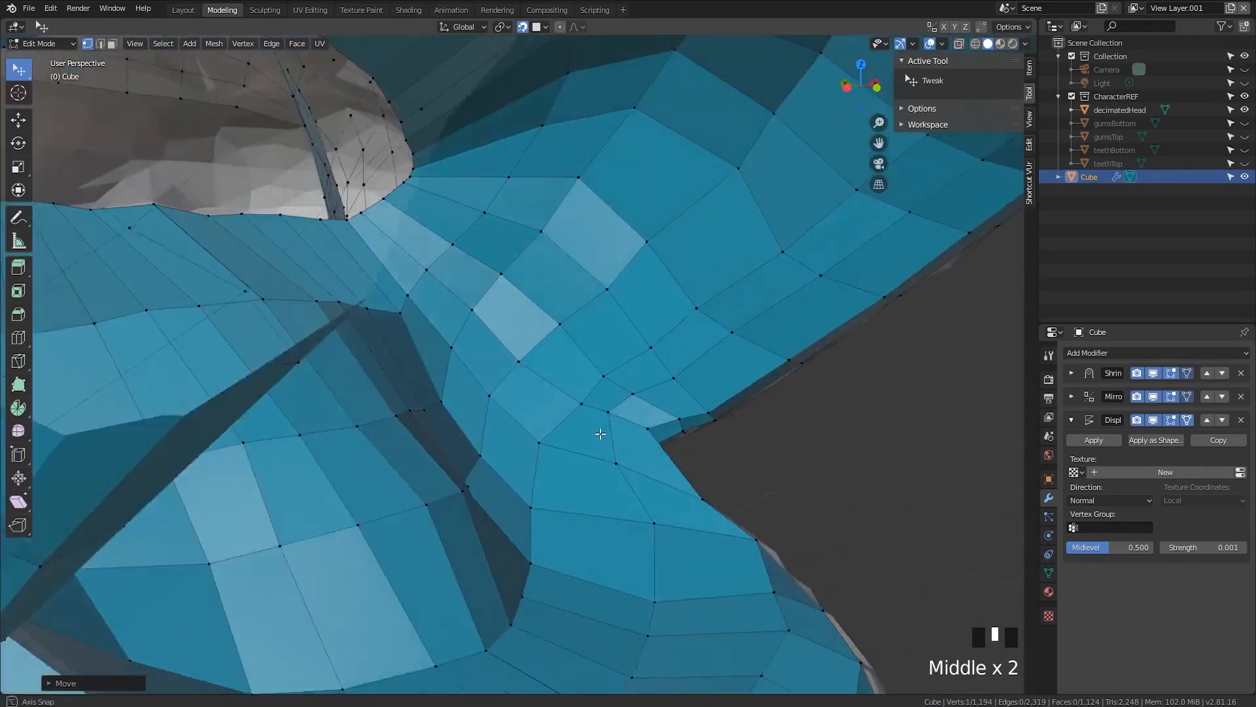
left_click_drag(586, 403, 575, 392)
middle_click_drag(575, 392, 567, 399)
left_click_drag(557, 400, 586, 375)
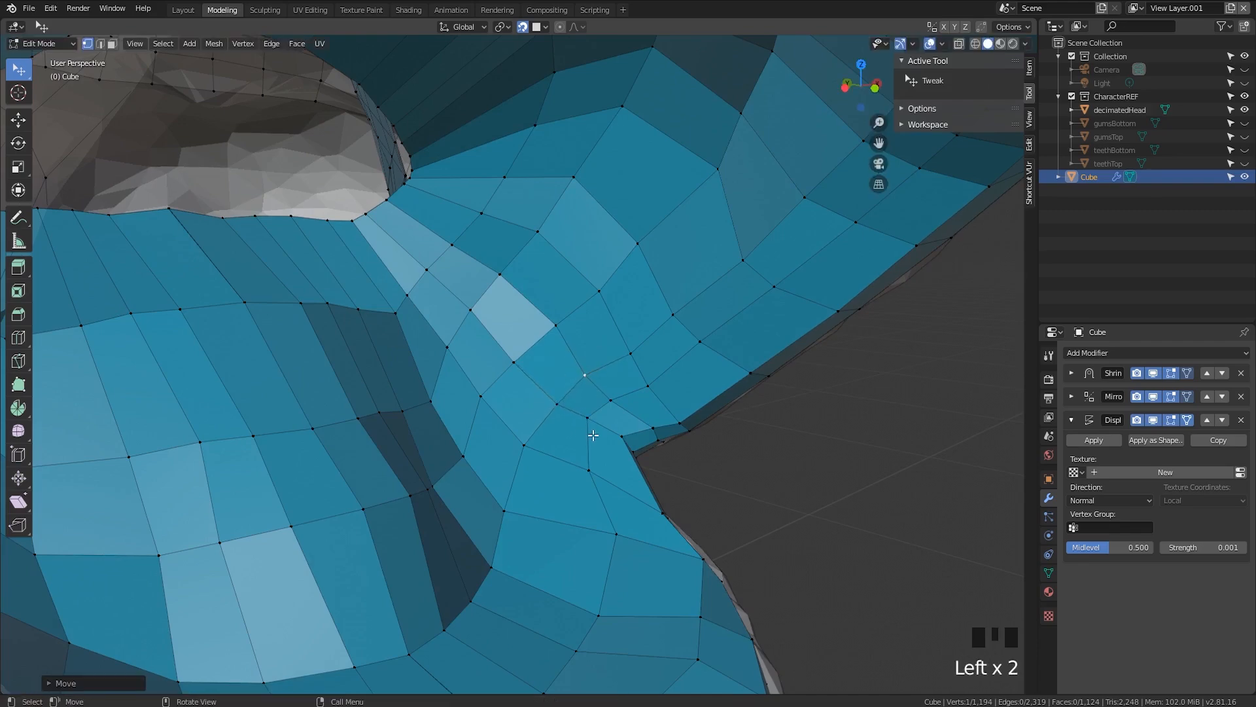
left_click_drag(591, 431, 582, 427)
Adjust vertices around the outer mouth corner and along the side of the lower lip for more even face spacing
middle_click_drag(569, 443, 454, 415)
scroll(454, 387, "up", 3)
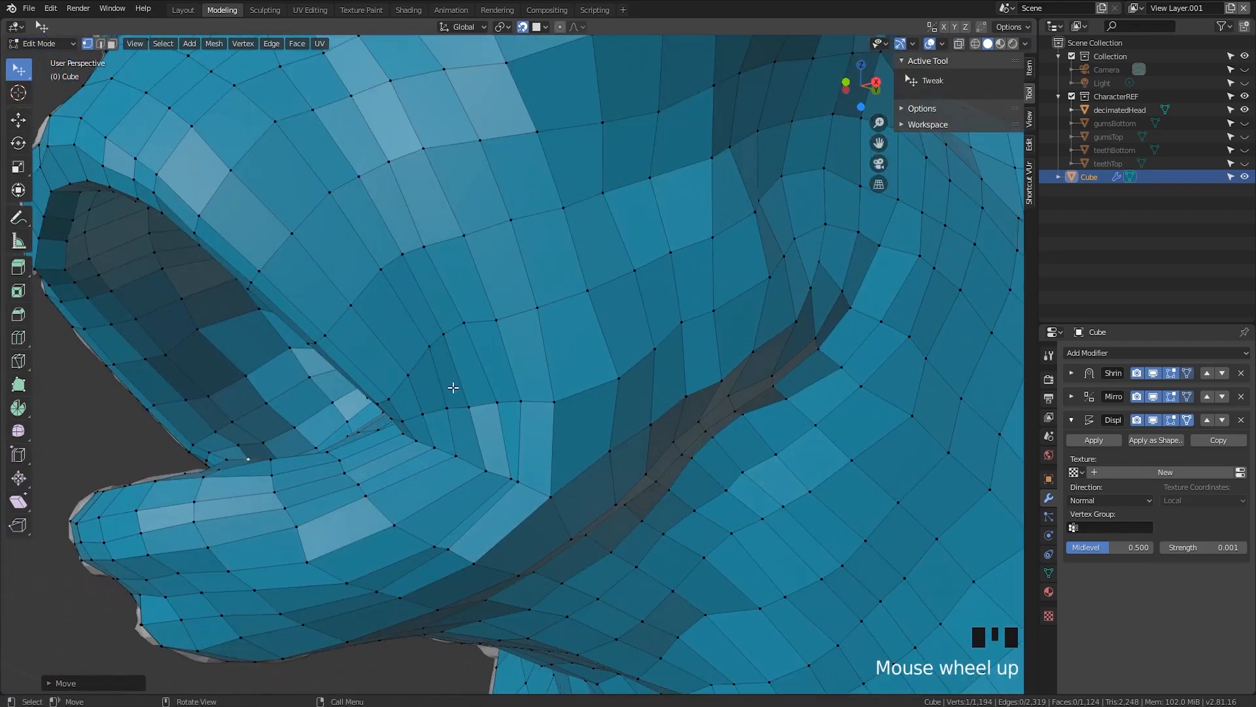
scroll(308, 495, "up", 2)
middle_click_drag(307, 495, 401, 436, "shift")
left_click_drag(375, 413, 360, 416)
left_click_drag(271, 445, 266, 436)
left_click_drag(404, 470, 416, 477)
left_click_drag(399, 450, 395, 453)
left_click_drag(327, 572, 342, 555)
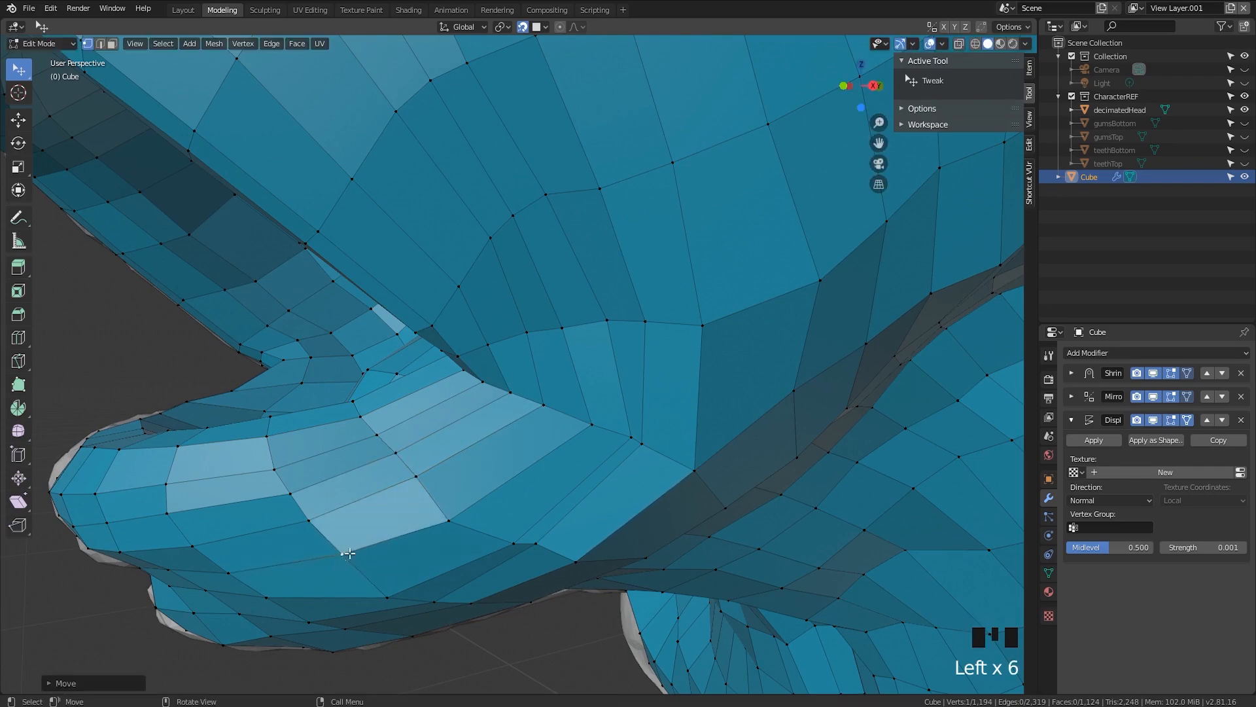
middle_click_drag(456, 525, 456, 495)
left_click_drag(511, 483, 533, 495)
In face mode, select two adjacent cheek faces above the mouth corner to examine them, and clear the selection
scroll(567, 406, "down", 4)
key("3")
left_click(559, 234)
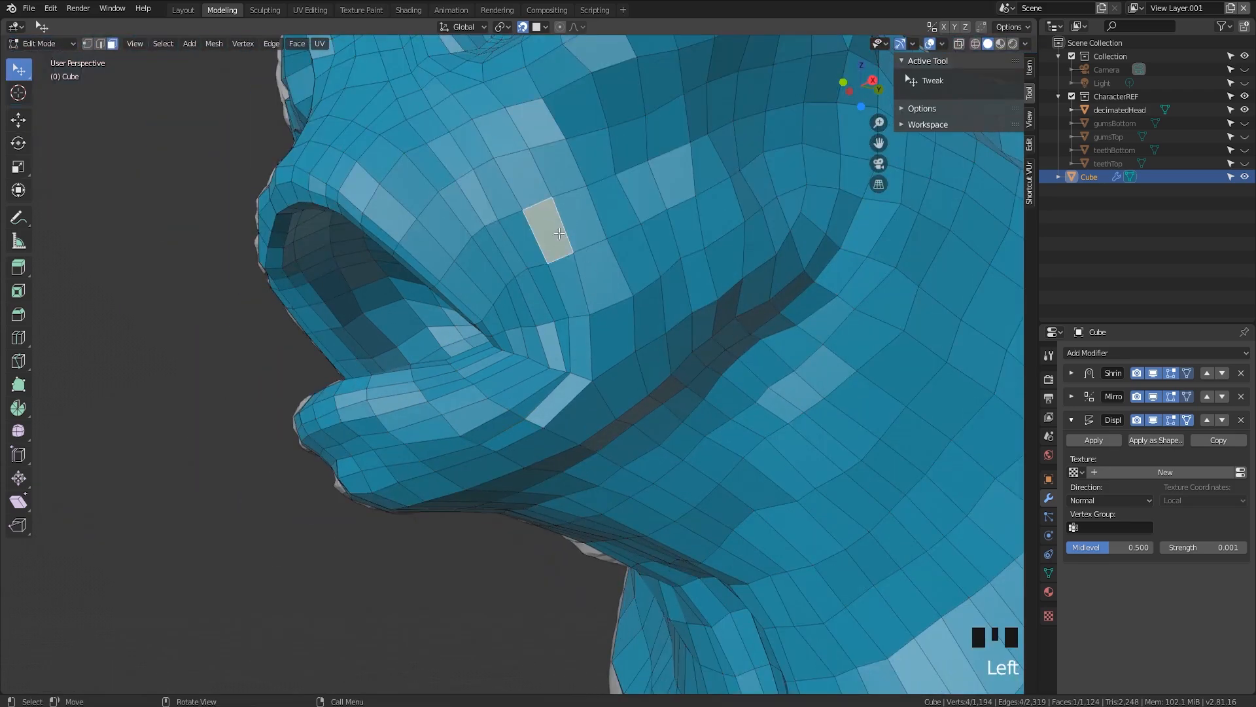
left_click(523, 178, "shift")
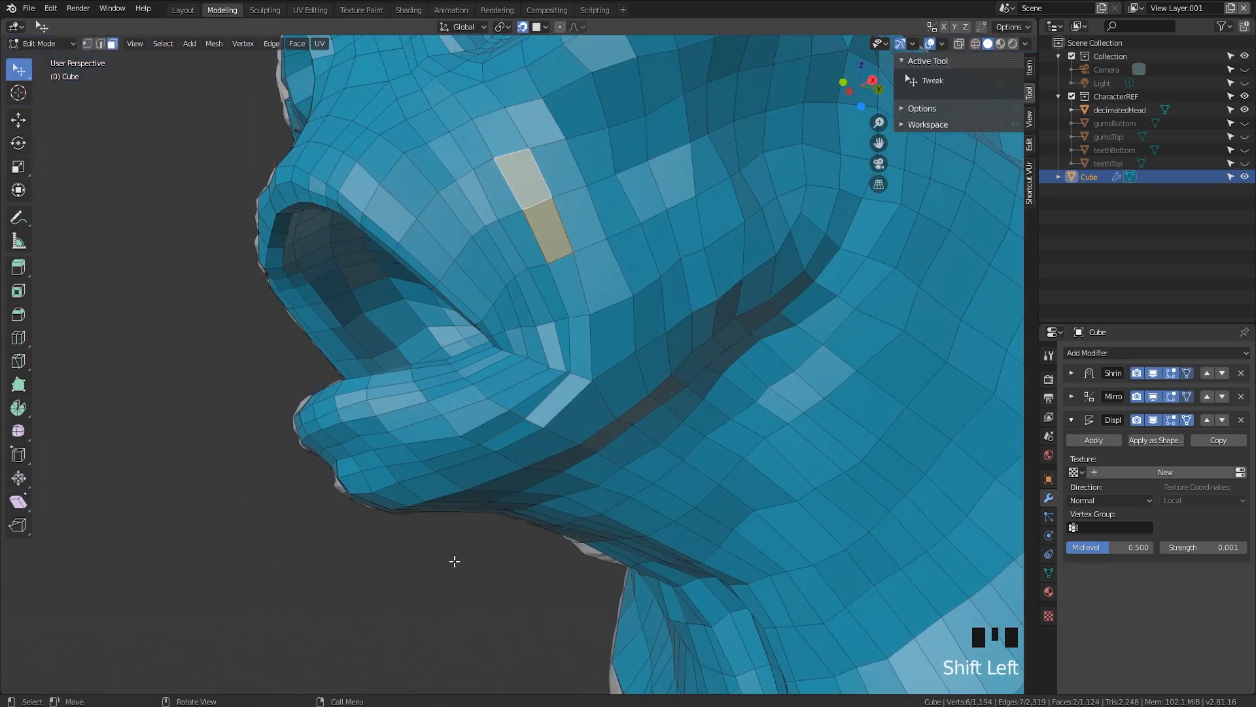
middle_click_drag(496, 517, 574, 397)
left_click(728, 447)
Add an edge loop running from the mouth interior across the mouth corner and down the jaw and neck
scroll(575, 397, "up", 2)
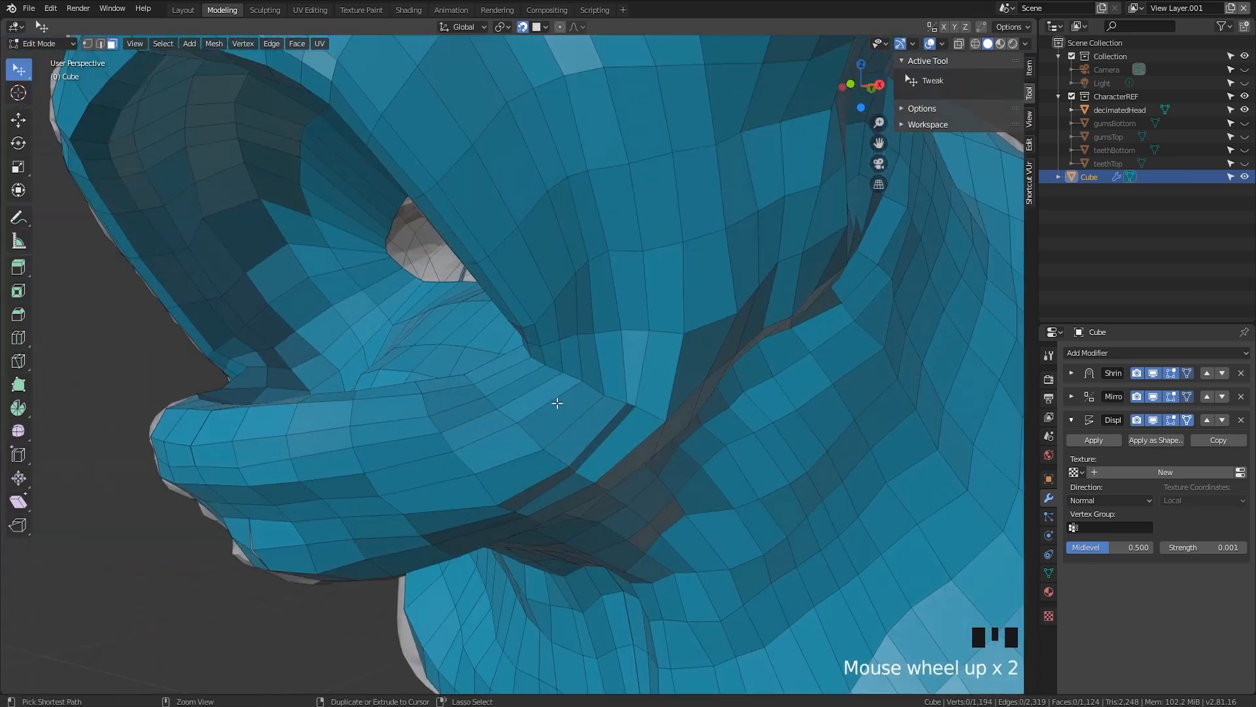
key("ctrl+r")
left_click(558, 402)
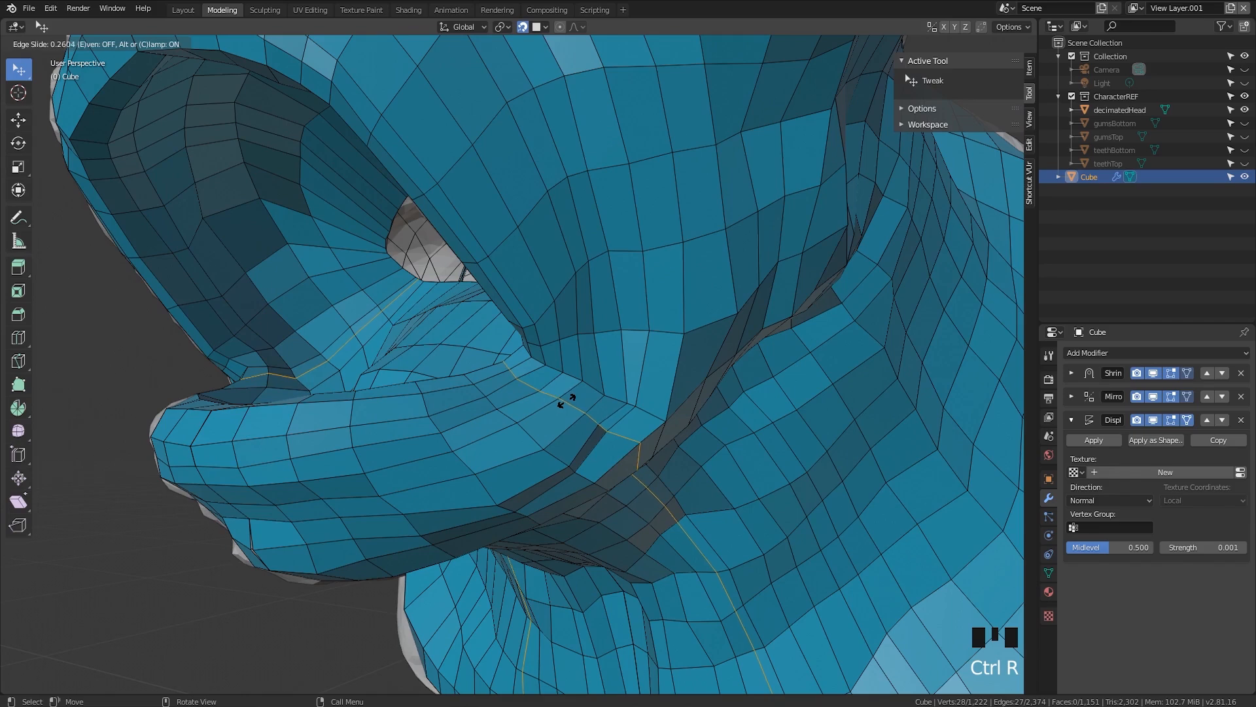
left_click(566, 400)
Select the new edge loop from the mouth corner down the neck and apply Smooth Vertices to it
mouse_move(567, 401)
middle_mouse_down("shift")
mouse_move(550, 419)
mouse_move(510, 410)
mouse_move(526, 392)
mouse_move(573, 413)
middle_mouse_up("shift")
left_click(529, 361, "alt")
scroll(573, 412, "down", 2)
key("q")
left_click(597, 425)
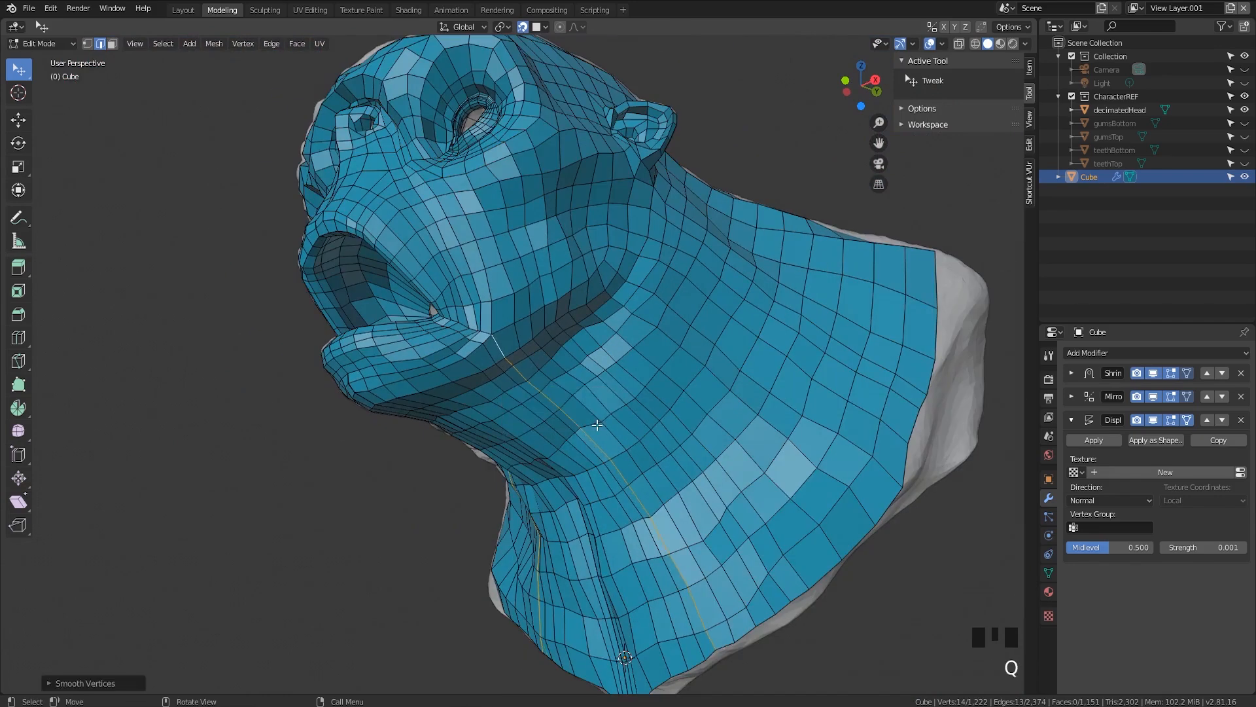
Apply Set Flow and then Smooth Vertices to the selected edge loop running from the mouth corner down the neck
key("q")
left_click(598, 407)
key("q")
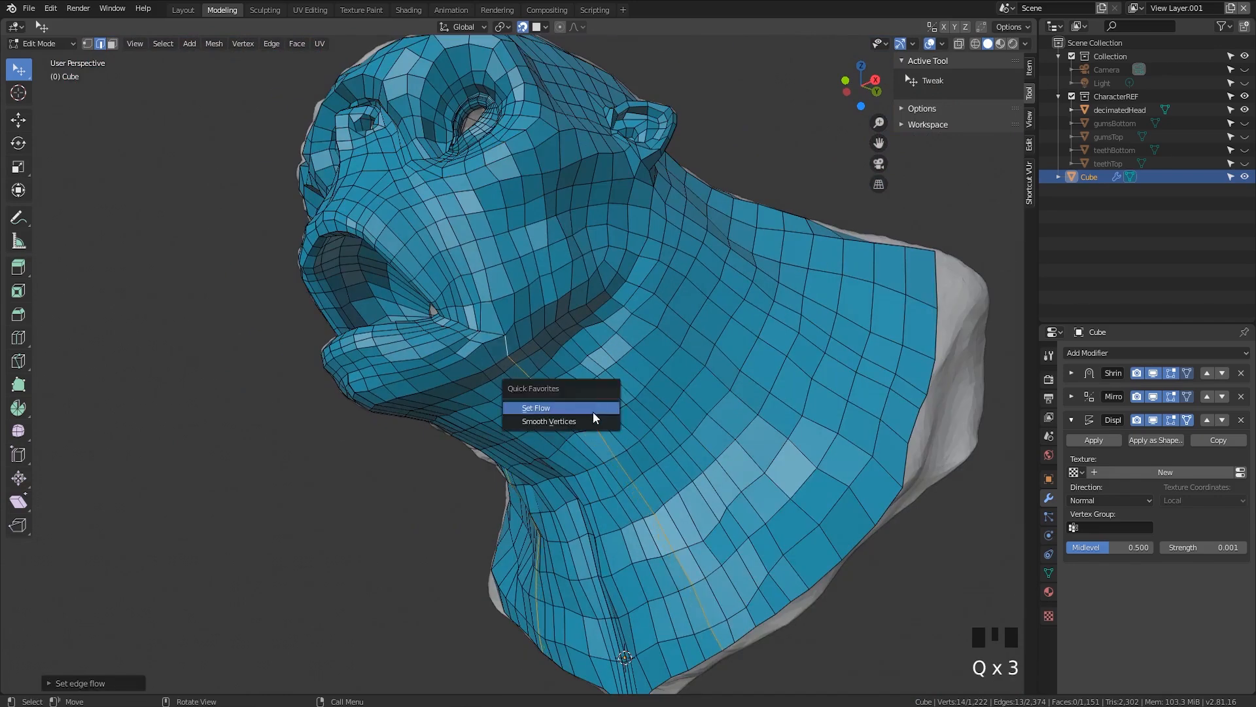
left_click(593, 410)
mouse_move(632, 481)
middle_mouse_down("shift")
mouse_move(596, 428)
mouse_move(639, 495)
middle_mouse_up("shift")
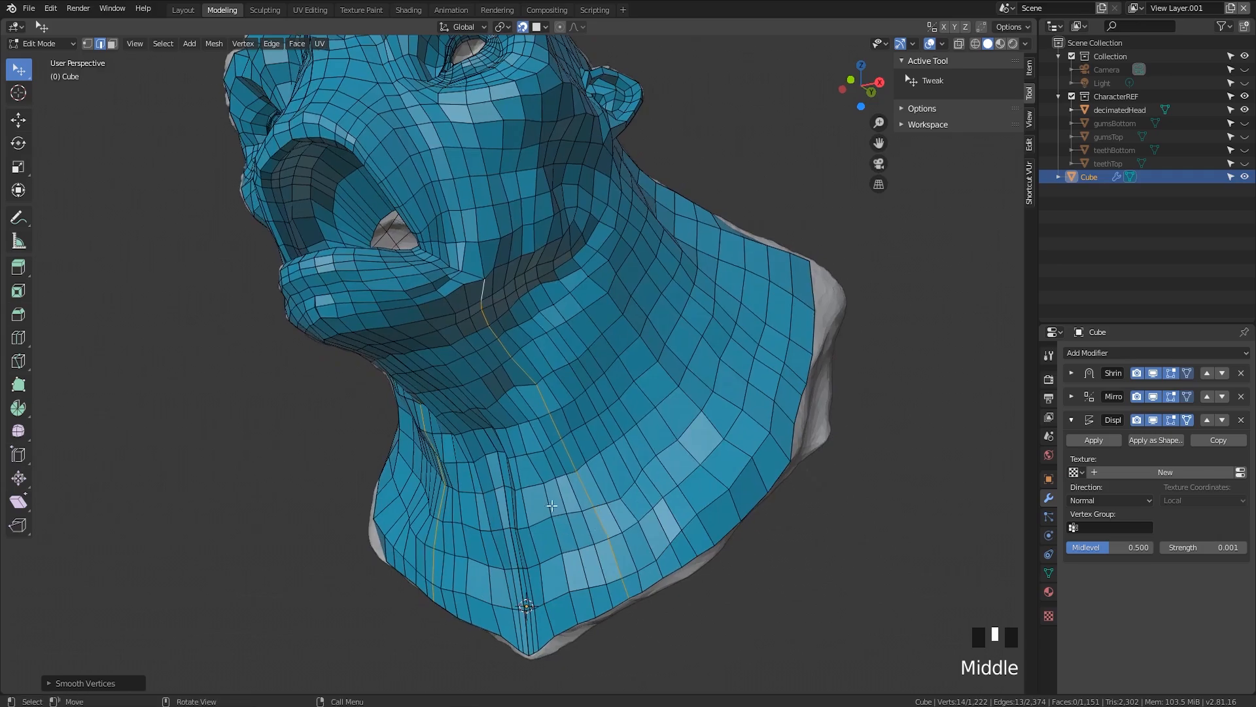
middle_click_drag(542, 482, 607, 434)
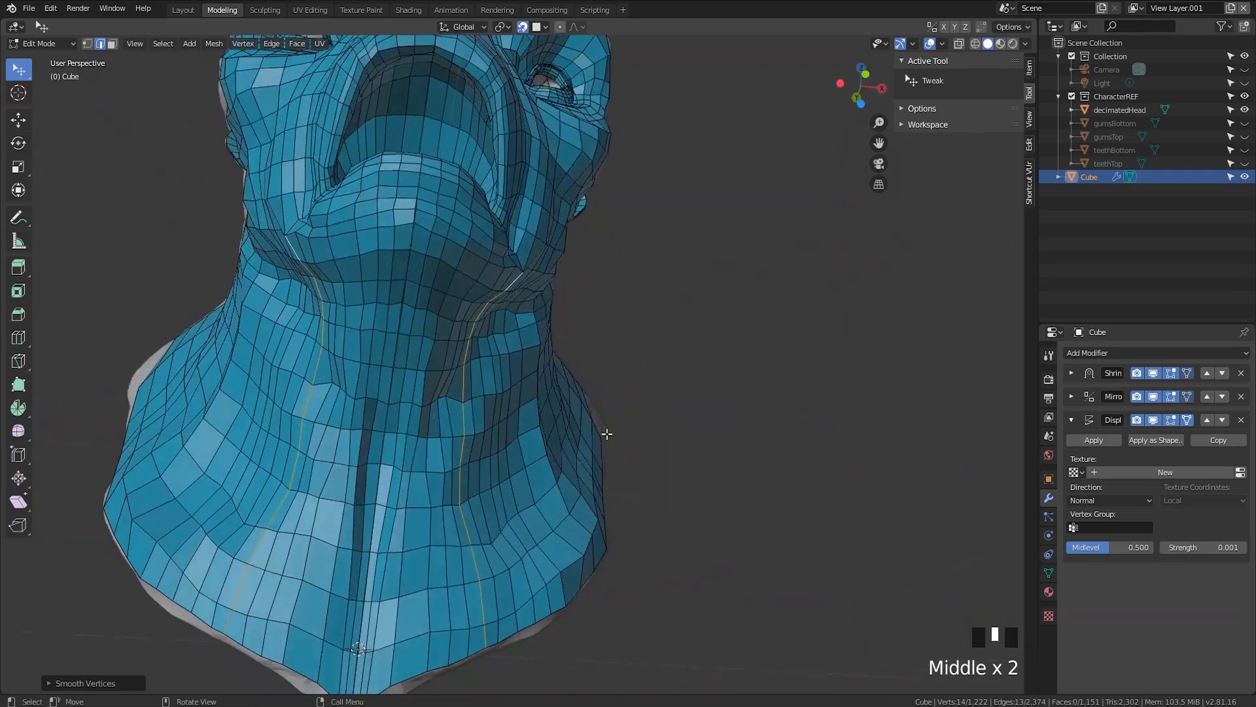
Apply Set Flow to two vertical edge loops near the centre of the chin and throat, one loop at a time
left_click(401, 533, "alt")
key("q")
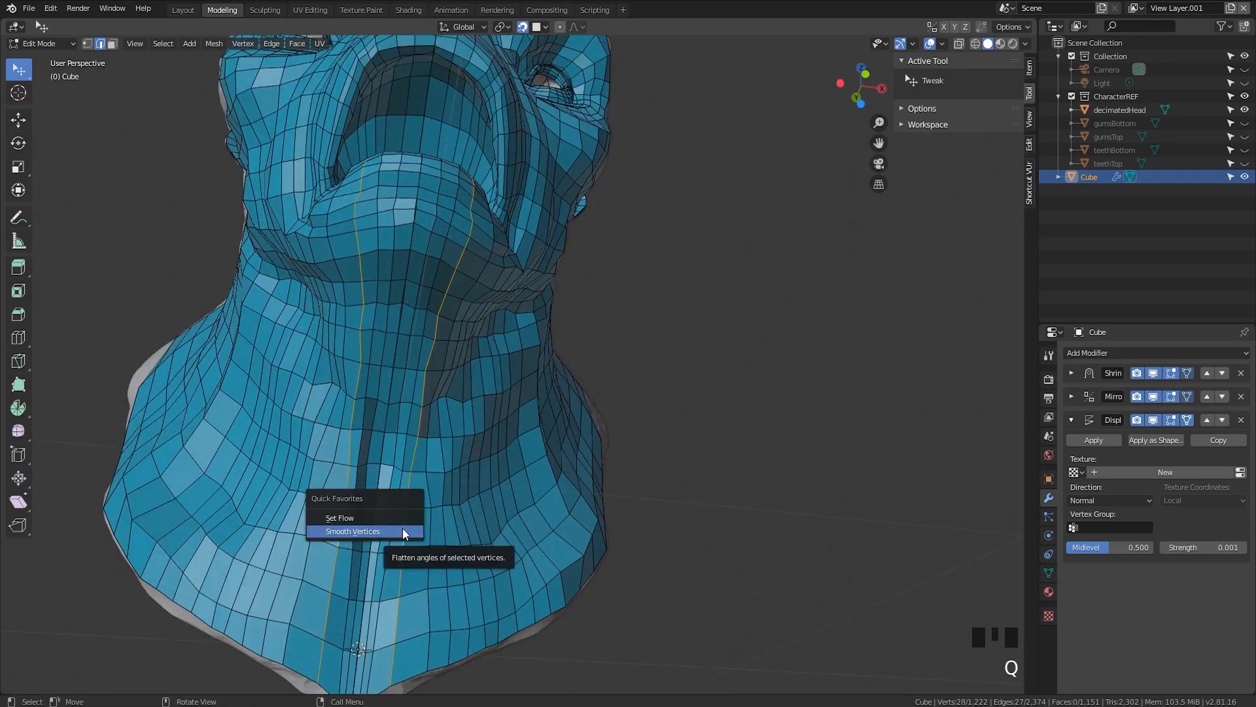
left_click(398, 518)
middle_click_drag(398, 520, 432, 523)
left_click(444, 531, "alt")
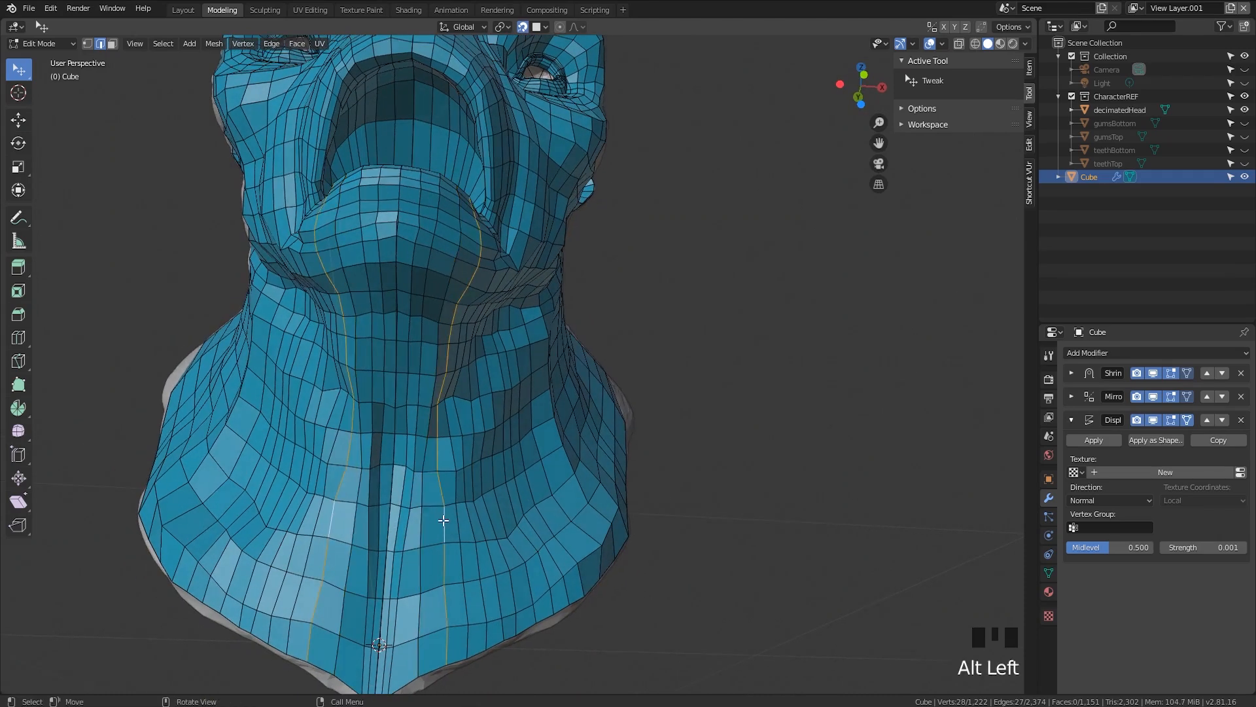
key("q")
left_click(444, 521)
Apply Set Flow to the next two vertical edge loops further out on the jaw and neck
left_click(460, 525, "alt")
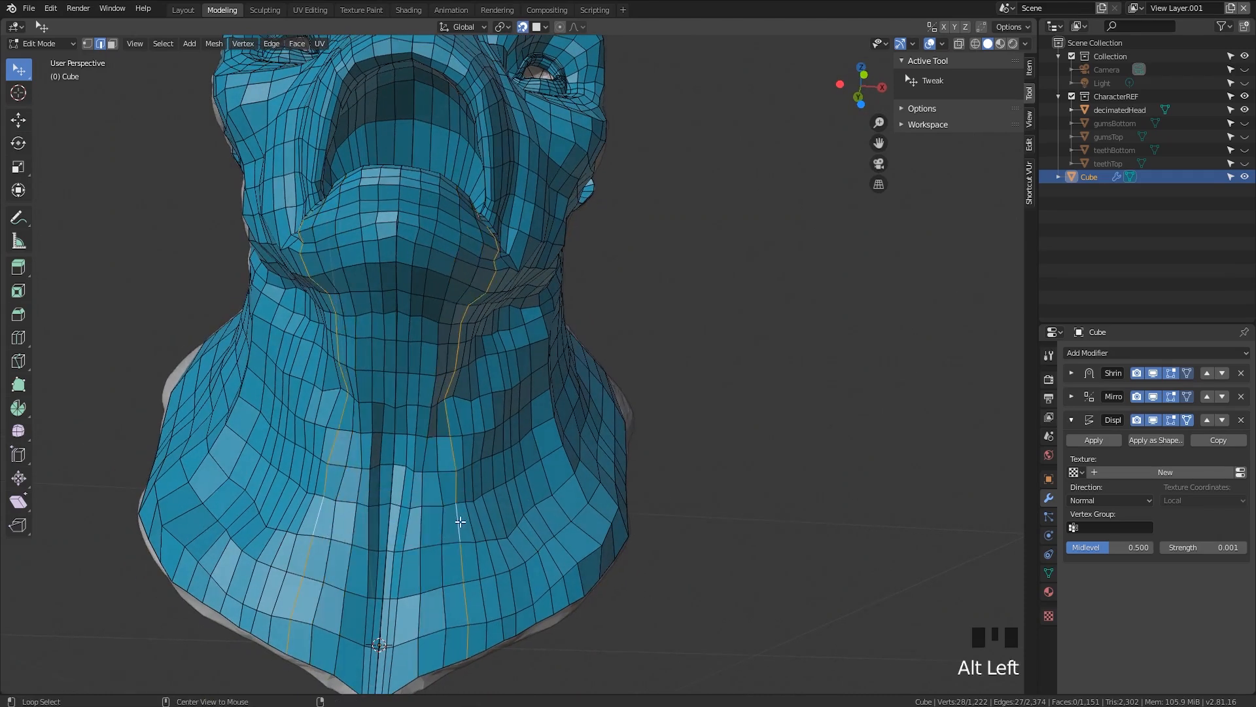
key("q")
left_click(461, 522)
middle_click_drag(460, 522, 426, 506)
left_click(469, 470, "alt")
key("q")
left_click(470, 469)
left_click(507, 488)
In vertex mode, nudge a single vertex on the neck for more even face spacing
key("1")
scroll(426, 506, "up", 2)
left_click_drag(419, 526, 420, 536)
scroll(420, 536, "down", 2)
Grow a vertex selection across the side of the neck, apply Smooth Vertices to it, and clear the selection
middle_click_drag(420, 536, 432, 444)
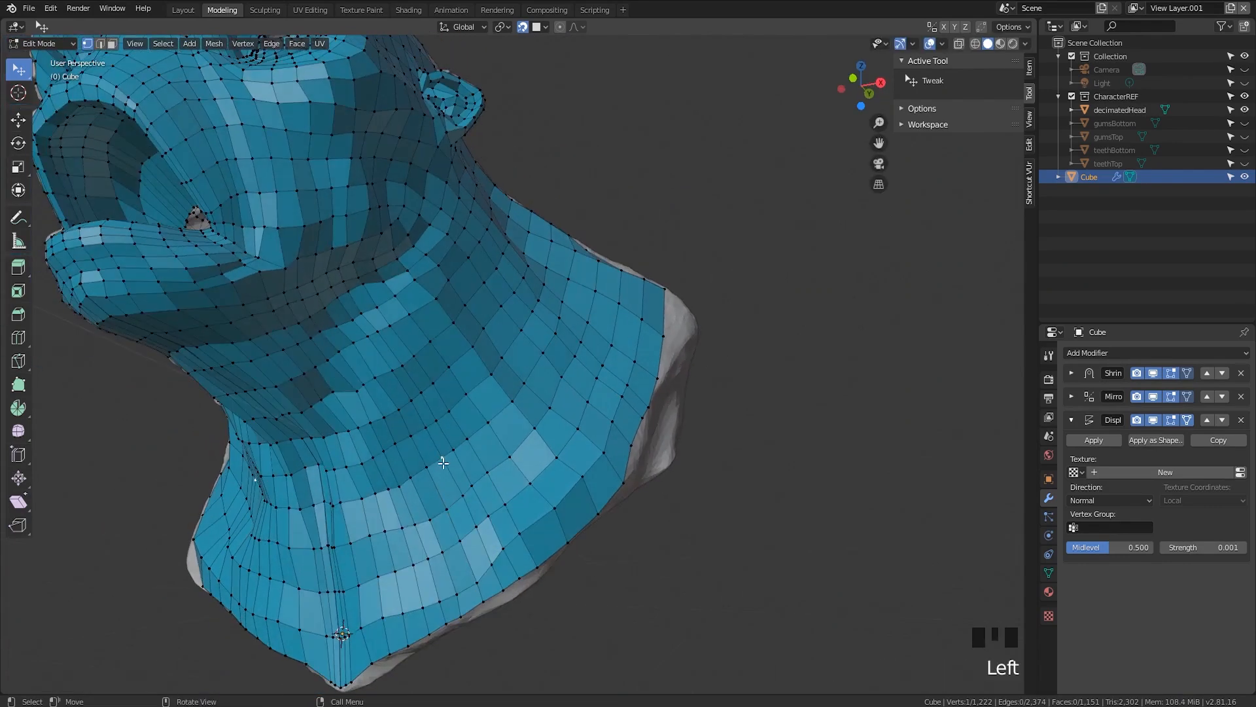
key("ctrl+KP_Add")
key("ctrl+KP_Add")
key("ctrl+KP_Add")
key("ctrl+KP_Add")
key("ctrl+KP_Add")
key("ctrl+KP_Add")
key("ctrl+KP_Add")
key("ctrl+KP_Add")
key("ctrl+KP_Add")
key("ctrl+KP_Add")
key("ctrl+KP_Add")
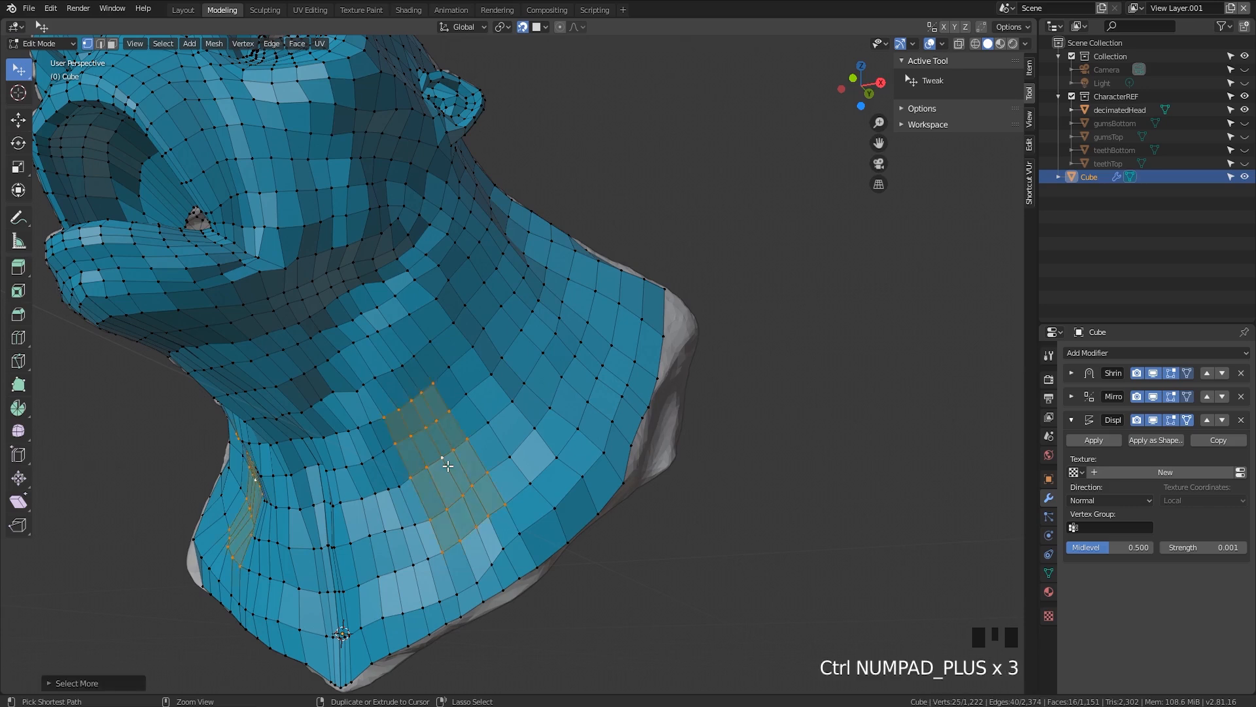
key("q")
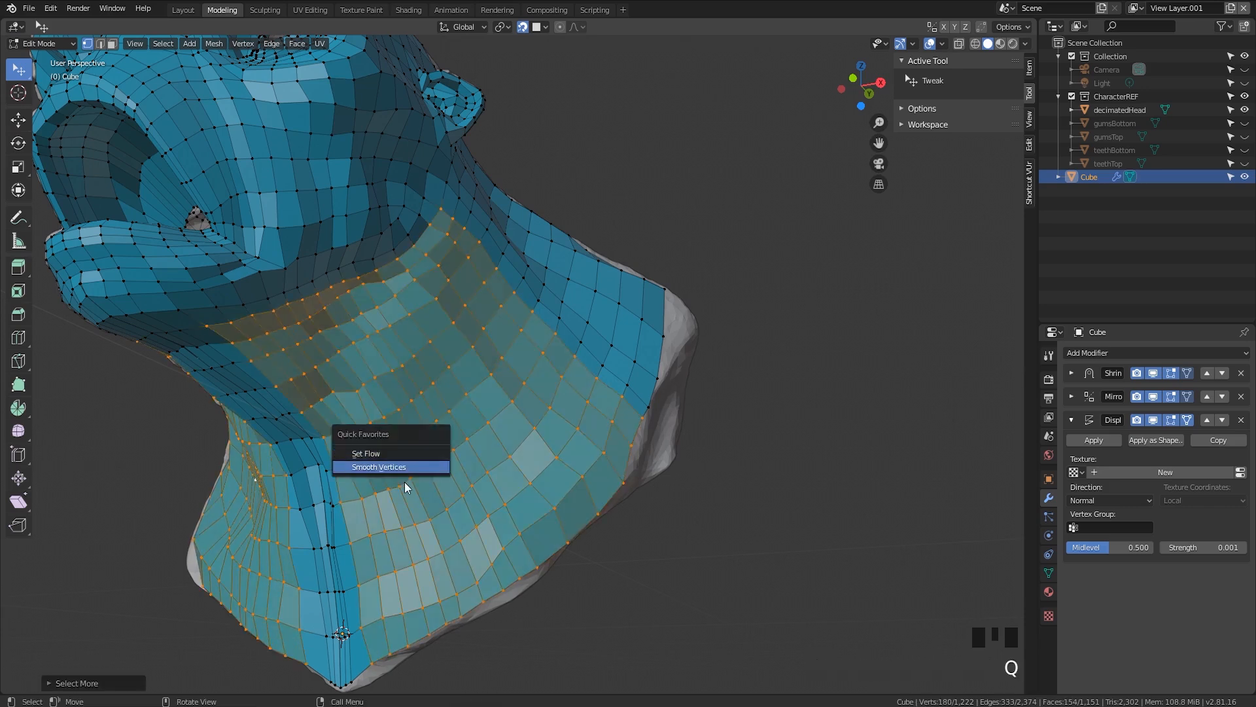
key("q")
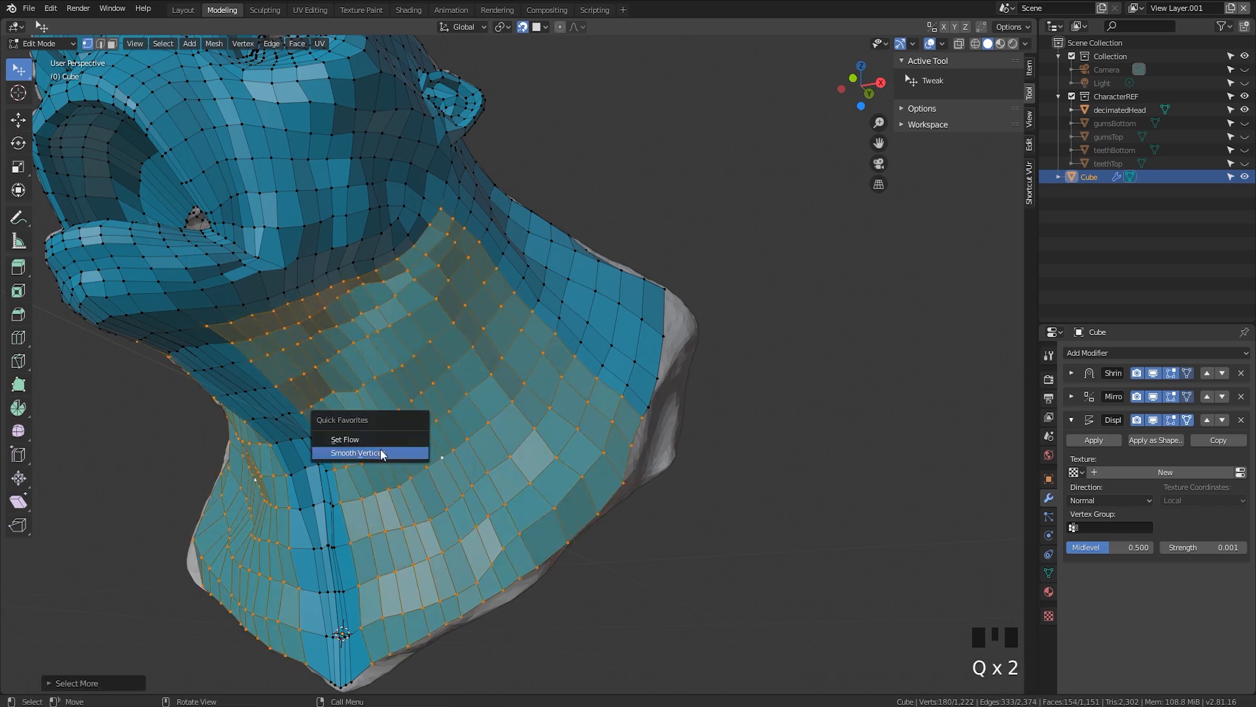
key("q")
left_click(598, 618)
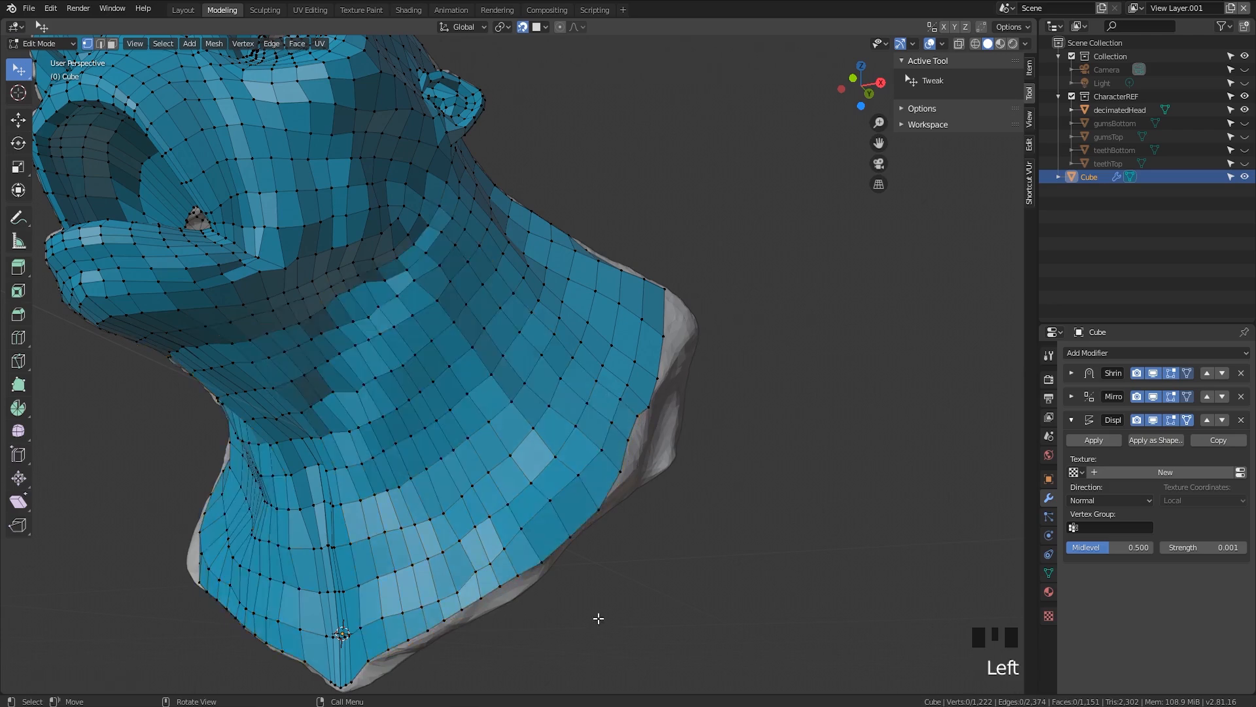
In edge mode, select the loop just inside the neck's open rim and apply Set Flow to it
middle_click_drag(598, 617, 549, 570)
key("2")
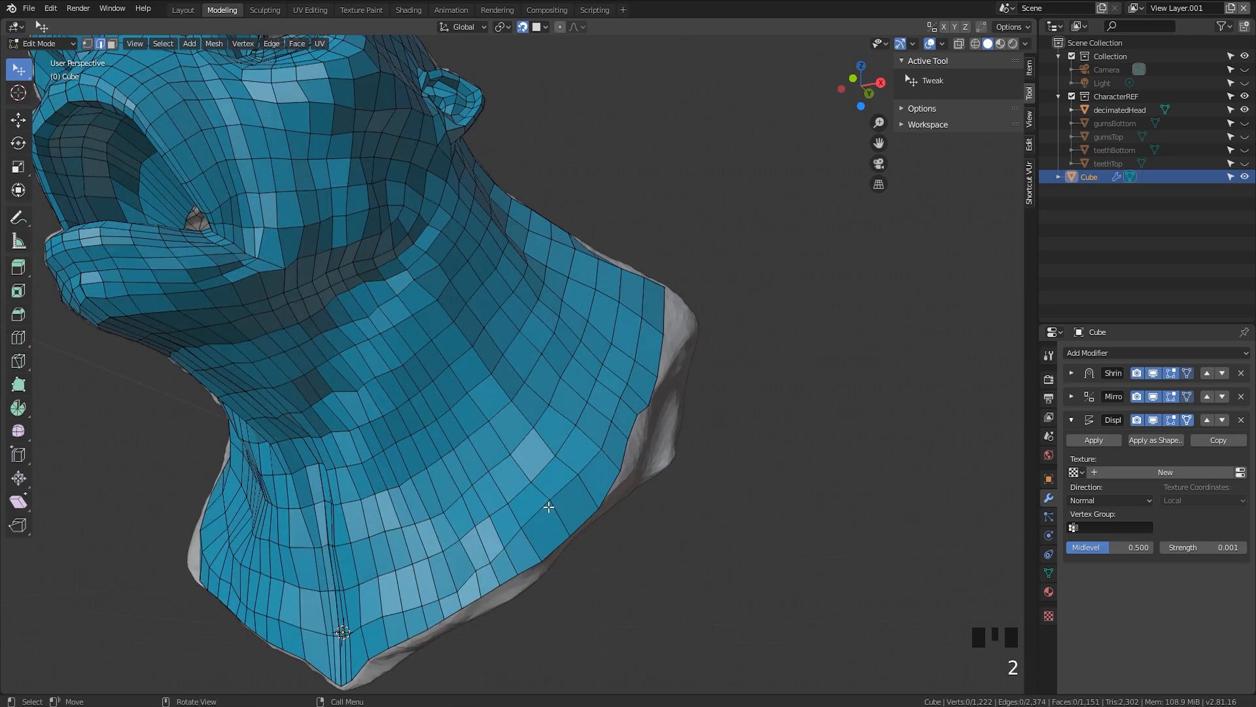
left_click(547, 502, "alt")
key("q")
left_click(536, 492)
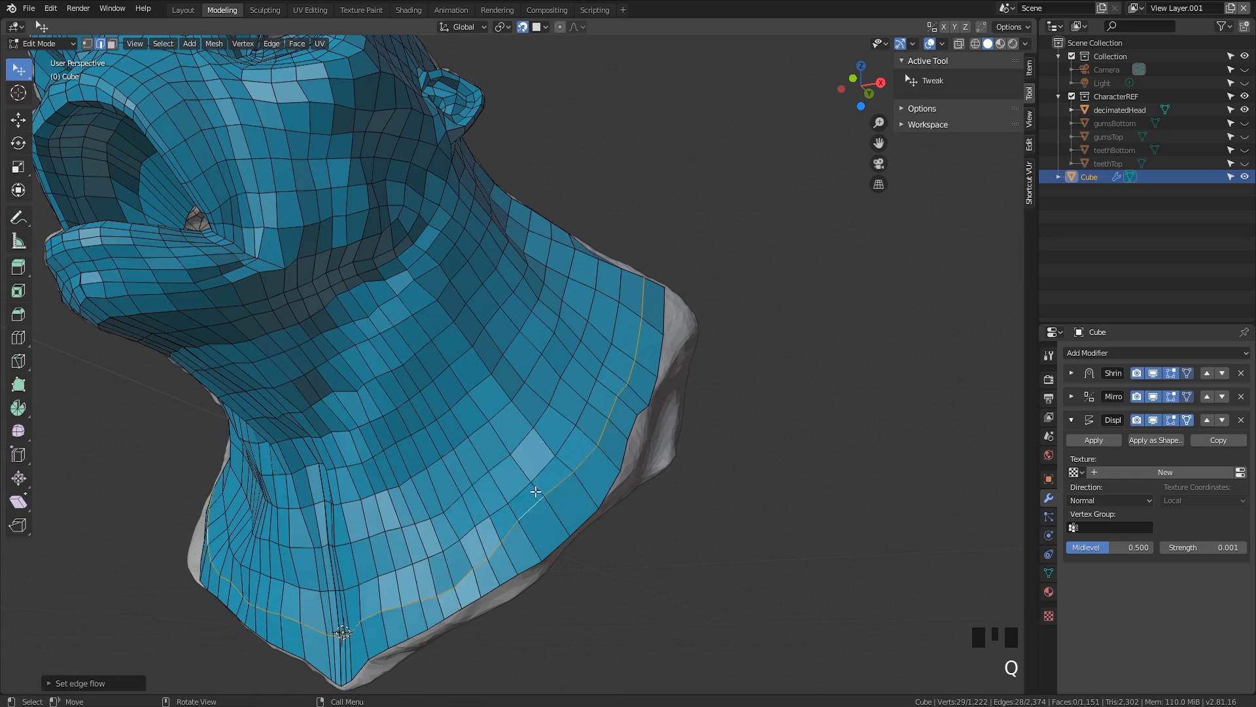
Try to edge-slide the selection near the neck's rim, and undo the slide
middle_click_drag(532, 490, 695, 260)
key("g")
key("g")
left_click(628, 515)
scroll(654, 425, "down", 2)
key("ctrl+z")
Select the edge row from the neck's rim to behind the ear, try sliding it, and undo the slide
middle_click_drag(695, 261, 586, 337, "shift")
left_click_drag(608, 348, 616, 356)
middle_click_drag(618, 359, 581, 362)
middle_click_drag(589, 371, 336, 271)
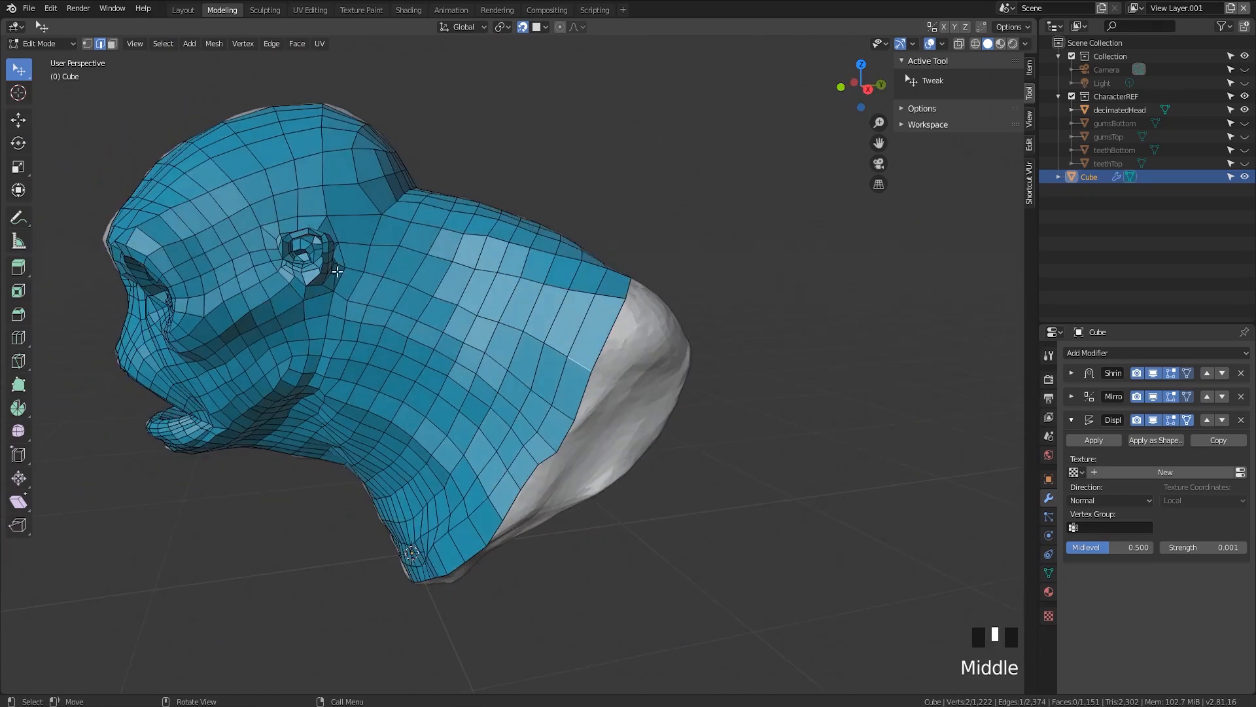
left_click(357, 268, "ctrl")
key("g")
key("g")
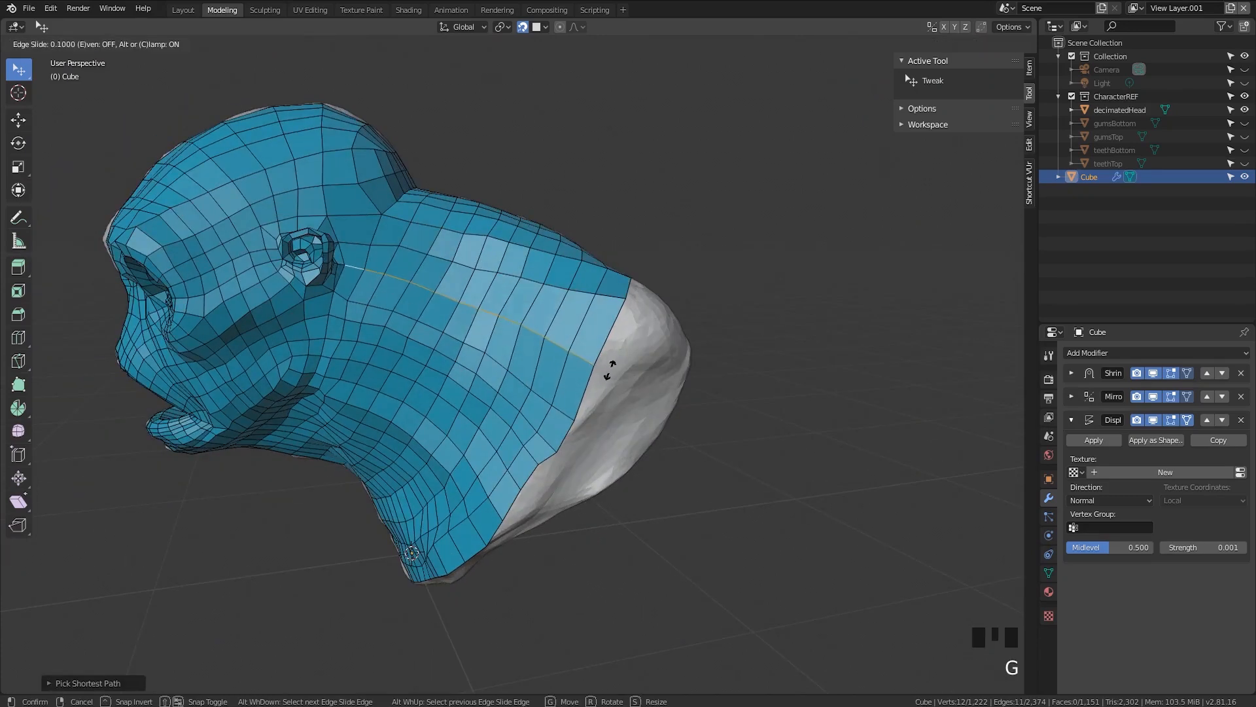
left_click(618, 359)
key("ctrl+z")
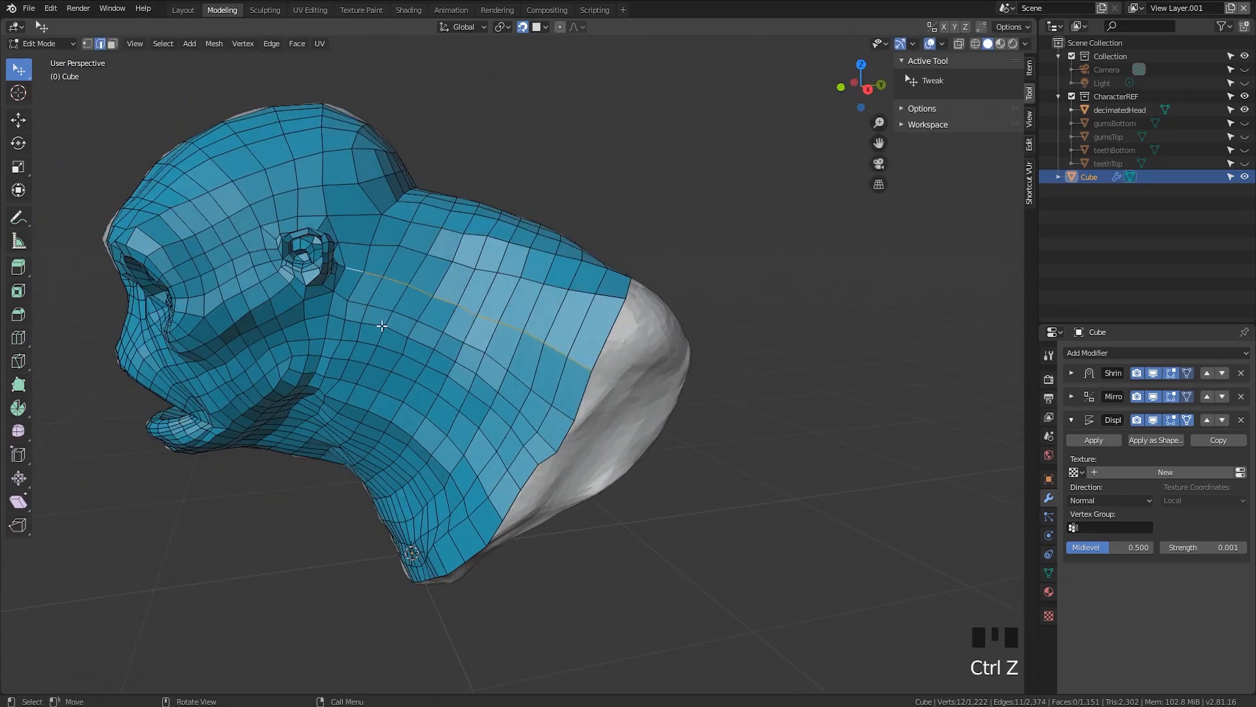
Select the same edge row starting slightly farther behind the ear and edge-slide it upward toward the back of the neck
left_click(372, 276, "ctrl")
left_click(357, 268, "ctrl")
left_click(357, 268, "ctrl")
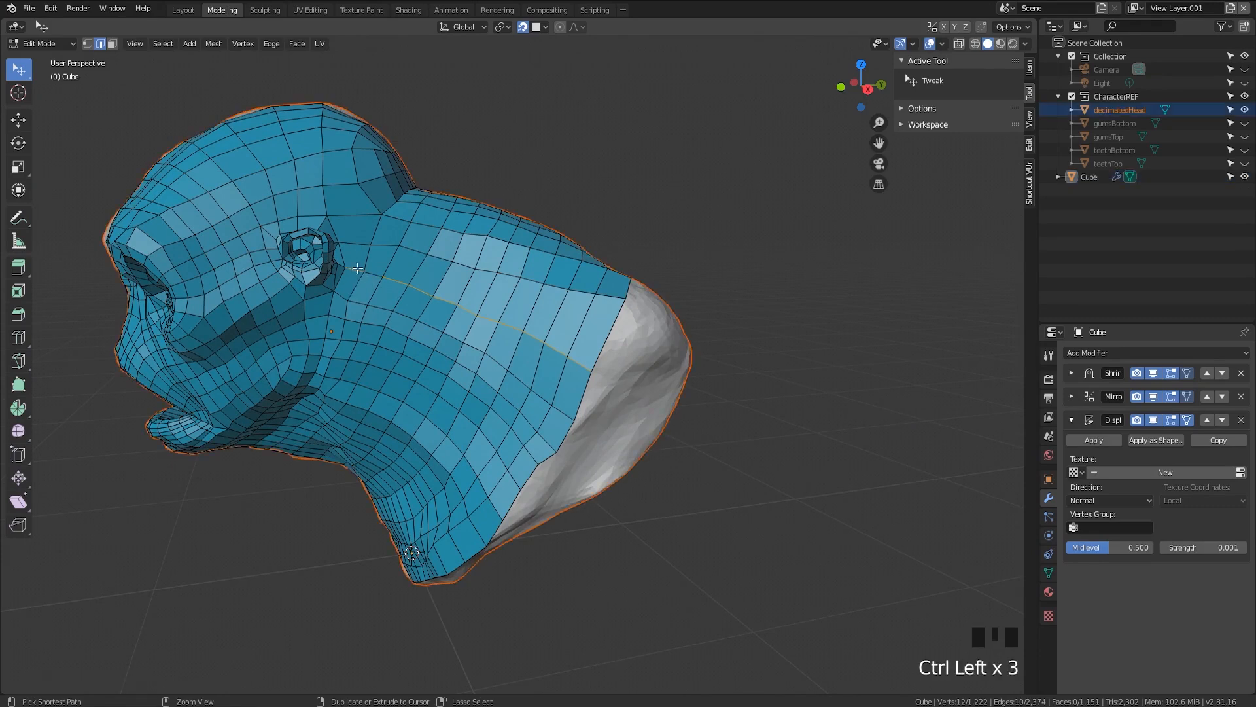
left_click(355, 269, "ctrl")
left_click(387, 277)
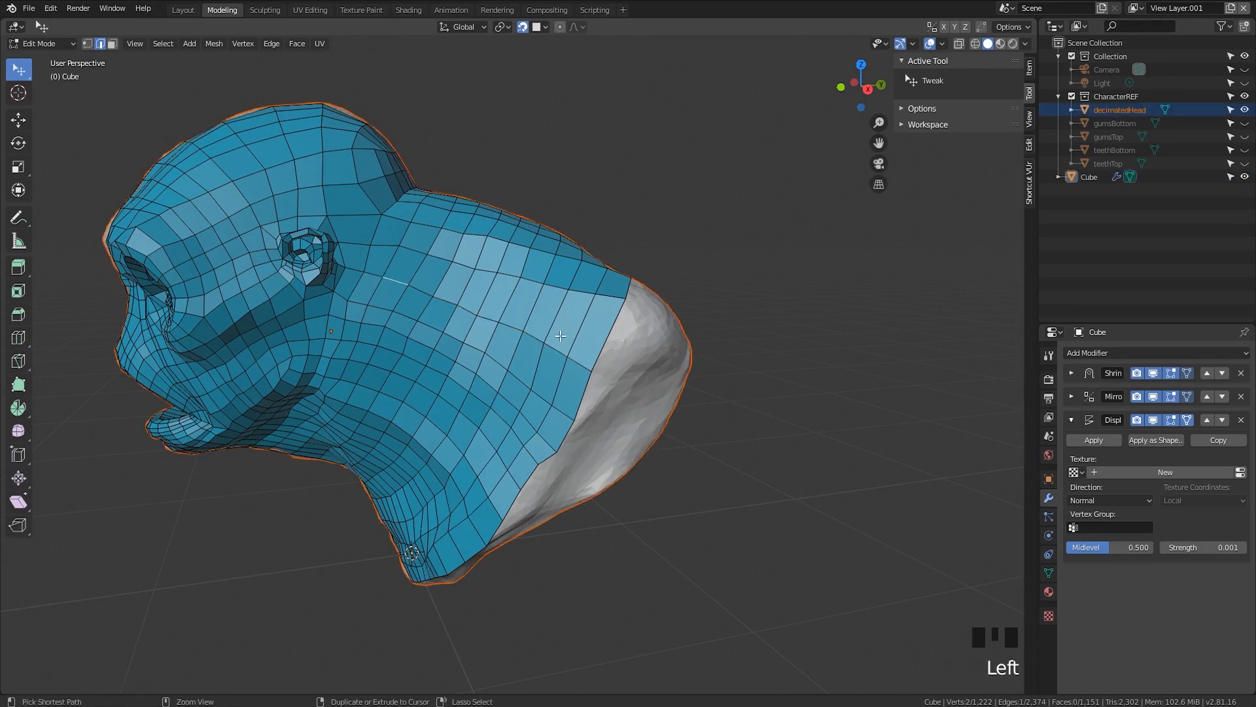
left_click(577, 363, "ctrl")
key("g")
key("g")
left_click(598, 350)
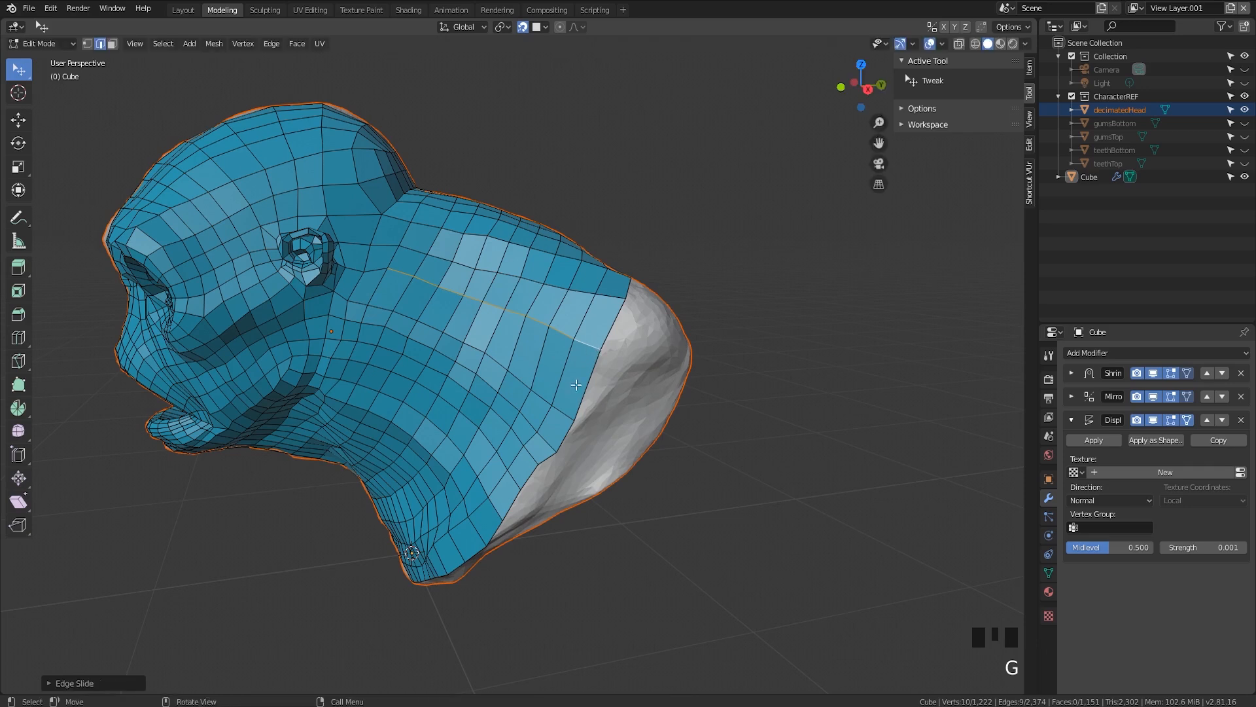
Select the next edge row down, from the neck's rim to below the ear, and edge-slide it upward
left_click_drag(573, 408, 568, 409)
double_click(568, 409)
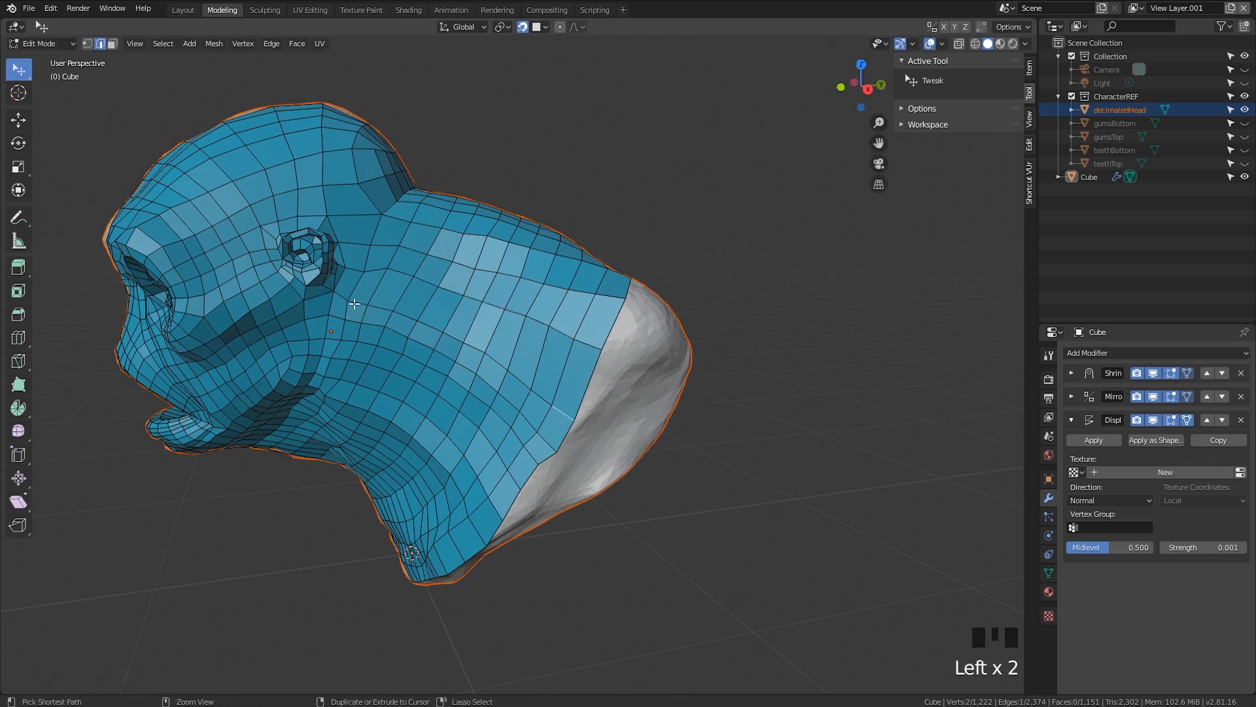
left_click(354, 304, "ctrl")
key("g")
key("g")
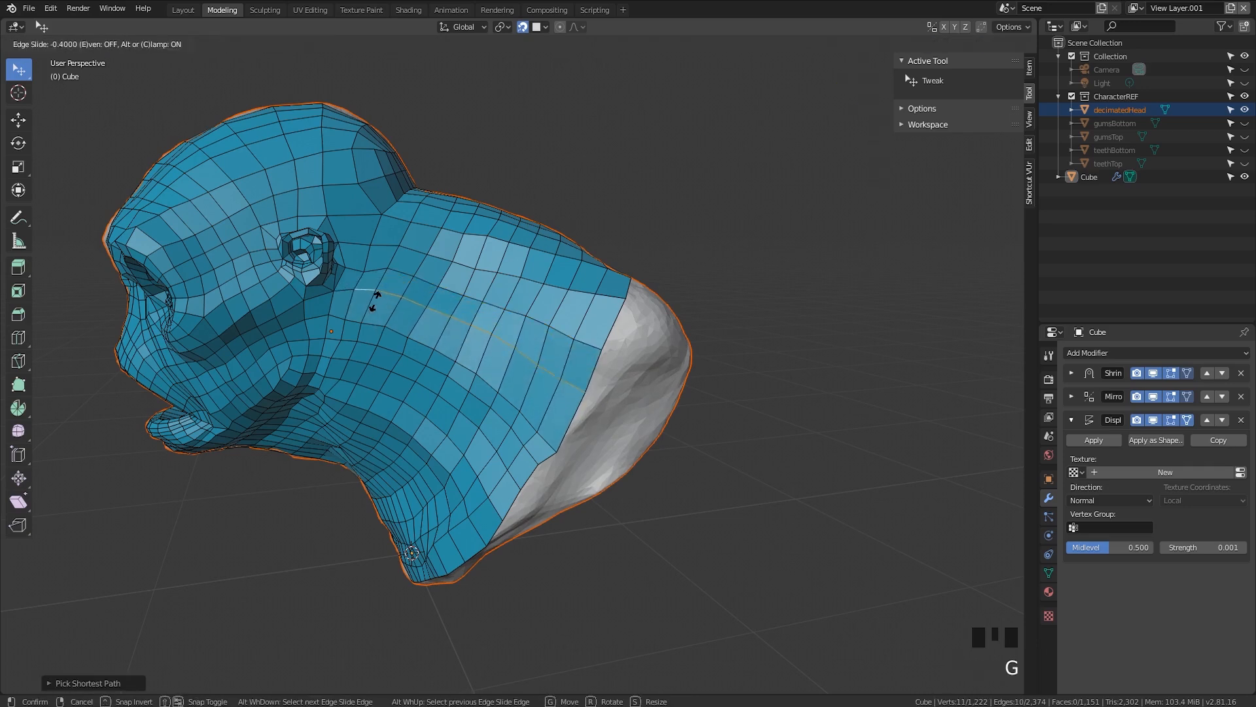
left_click(375, 302)
Select the following edge row on the side of the neck and edge-slide it upward to even out the spacing
left_click(547, 439)
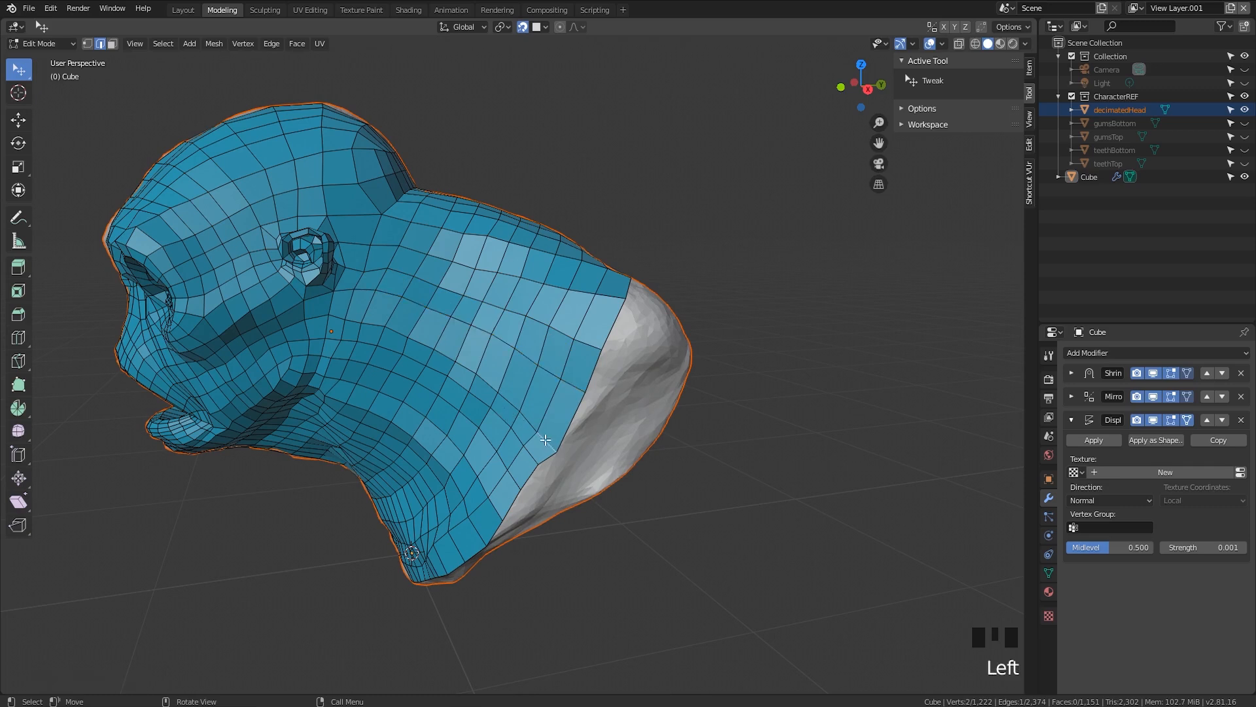
left_click(354, 322, "ctrl")
key("g")
key("g")
left_click(379, 317)
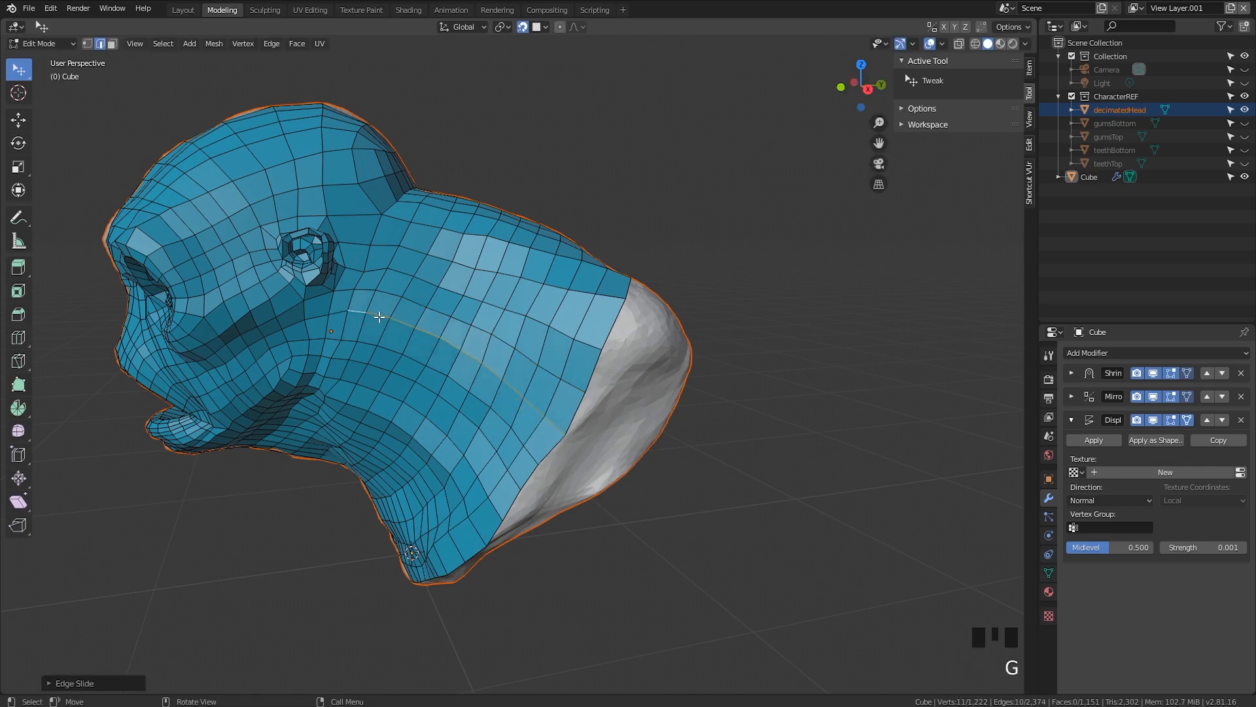
Select the lower edge row running from the neck's rim to behind the jaw and edge-slide it into even spacing
middle_click_drag(379, 316, 514, 432)
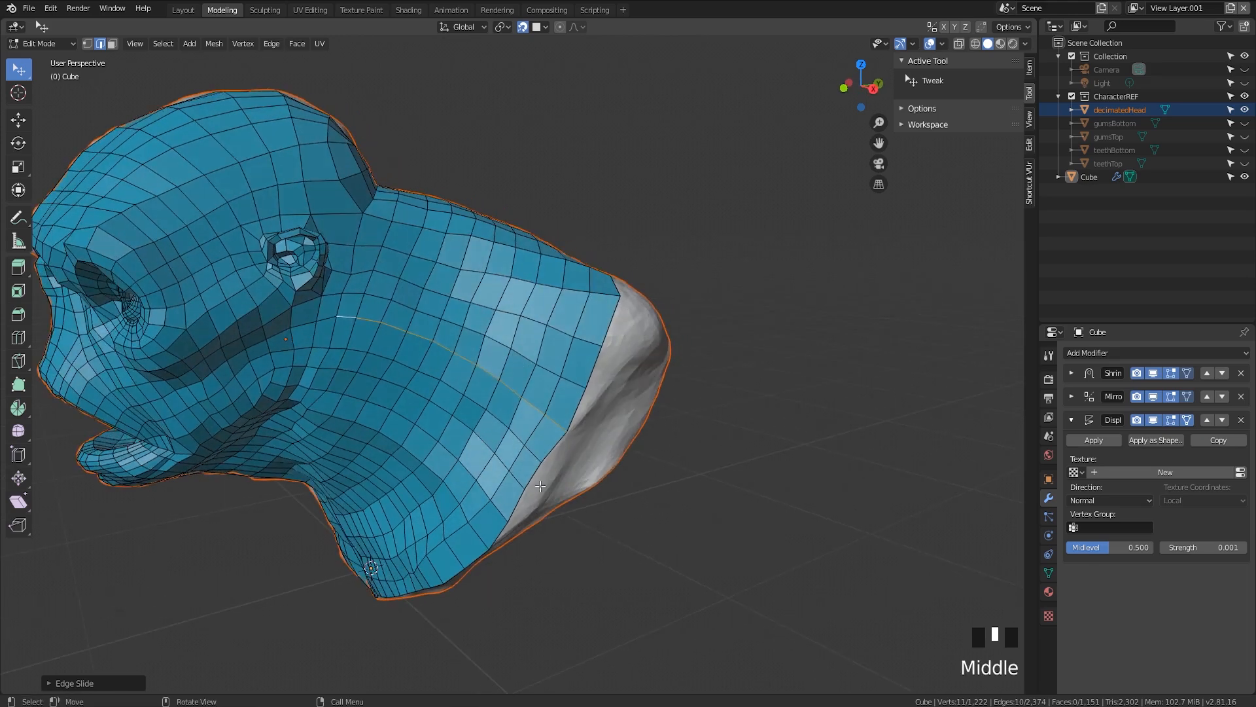
left_click(533, 456)
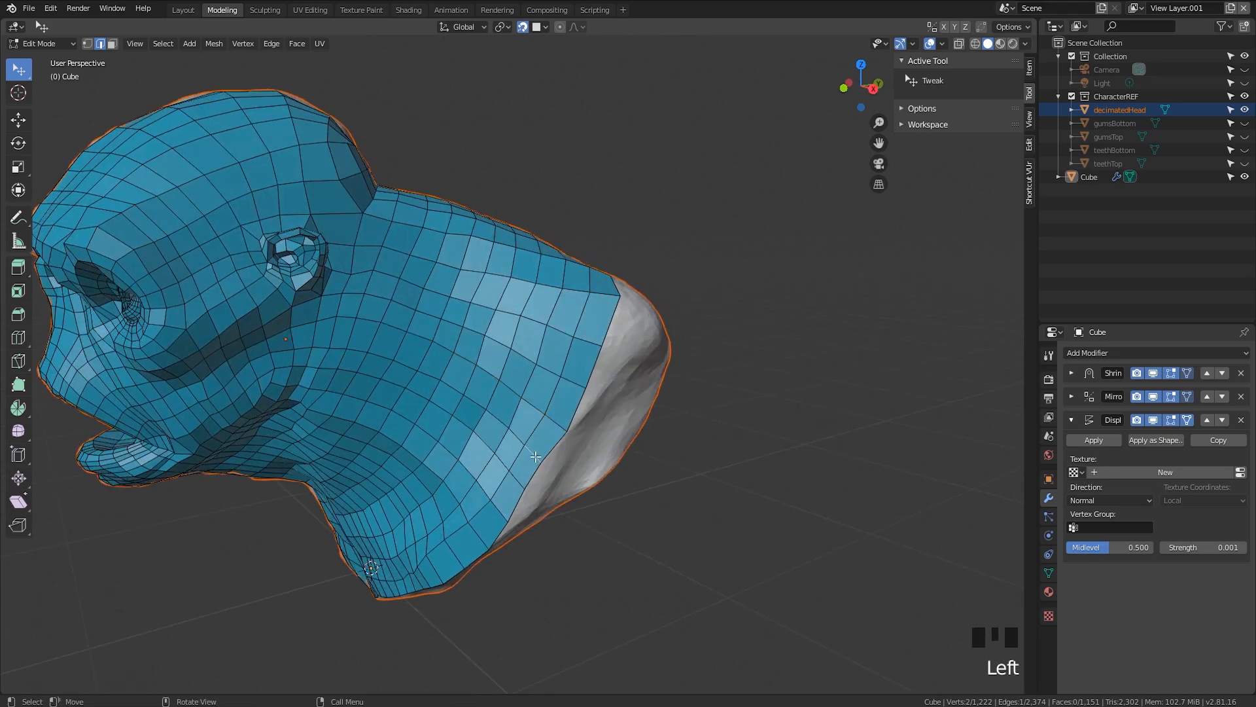
left_click(306, 344, "ctrl")
key("g")
key("g")
left_click(318, 343)
In vertex mode, reposition a vertex on the neck just behind the ear
middle_click_drag(416, 368, 366, 262)
key("1")
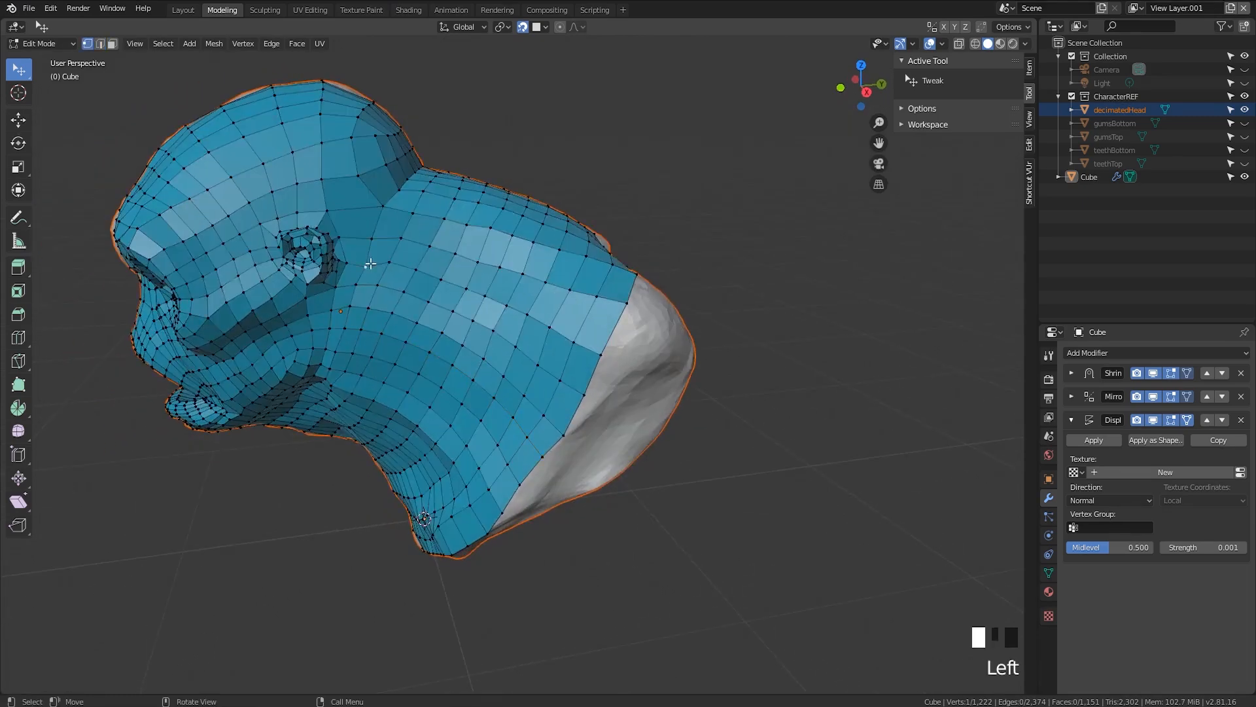
left_click_drag(371, 263, 372, 205)
middle_click_drag(370, 211, 435, 226)
middle_click_drag(421, 242, 436, 265, "shift")
Add an edge loop to the head mesh and reposition a vertex
middle_click_drag(409, 308, 378, 372)
scroll(425, 241, "up", 2)
key("ctrl+r")
left_click(389, 219)
left_click(391, 220)
scroll(351, 258, "up", 2)
scroll(398, 328, "down", 1)
scroll(407, 384, "up", 2)
left_click_drag(377, 372, 343, 426)
Examine the mesh around the eye socket and upper face from several angles
middle_click_drag(327, 422, 393, 432)
middle_click_drag(393, 392, 432, 363)
middle_click_drag(431, 304, 487, 169)
scroll(471, 249, "up", 2)
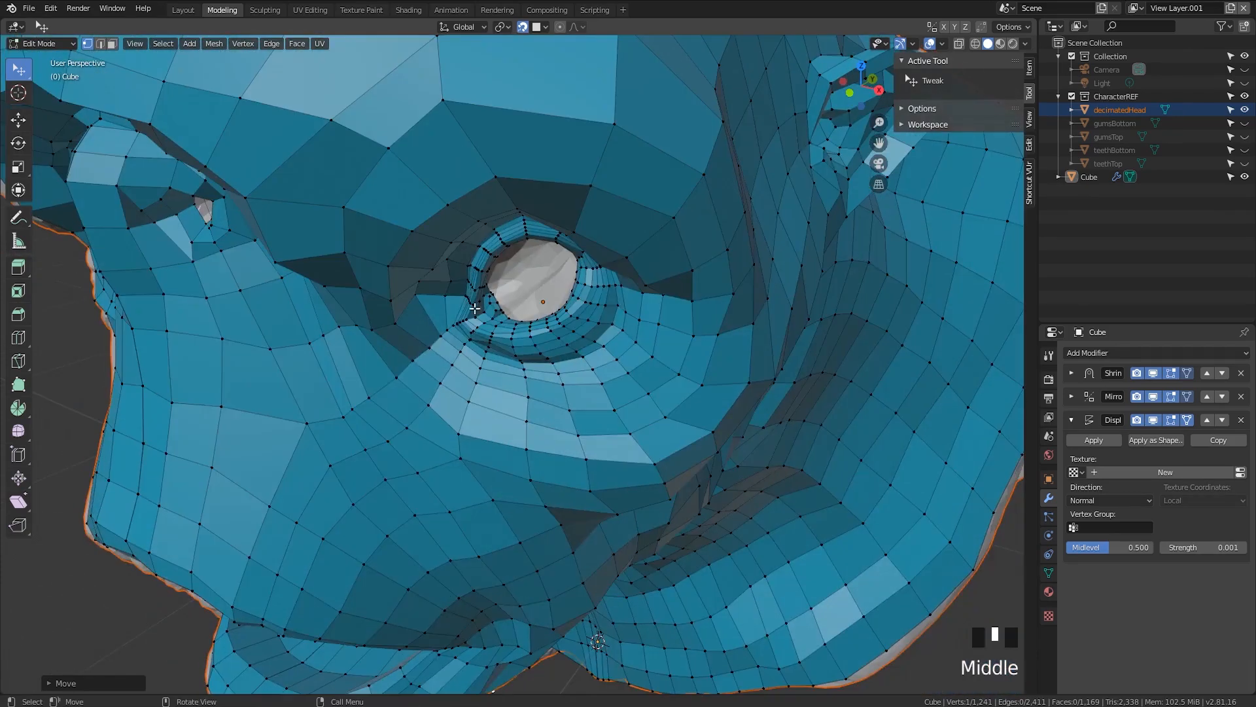
middle_click_drag(475, 308, 499, 317)
scroll(555, 275, "down", 4)
scroll(560, 247, "up", 2)
middle_click_drag(491, 175, 482, 344, "shift")
middle_click_drag(483, 344, 451, 453)
Extrude the border edge loop of the nostril opening and scale the new ring
scroll(448, 281, "up", 2)
scroll(398, 342, "down", 2)
middle_click_drag(362, 446, 411, 374, "shift")
scroll(410, 375, "up", 2)
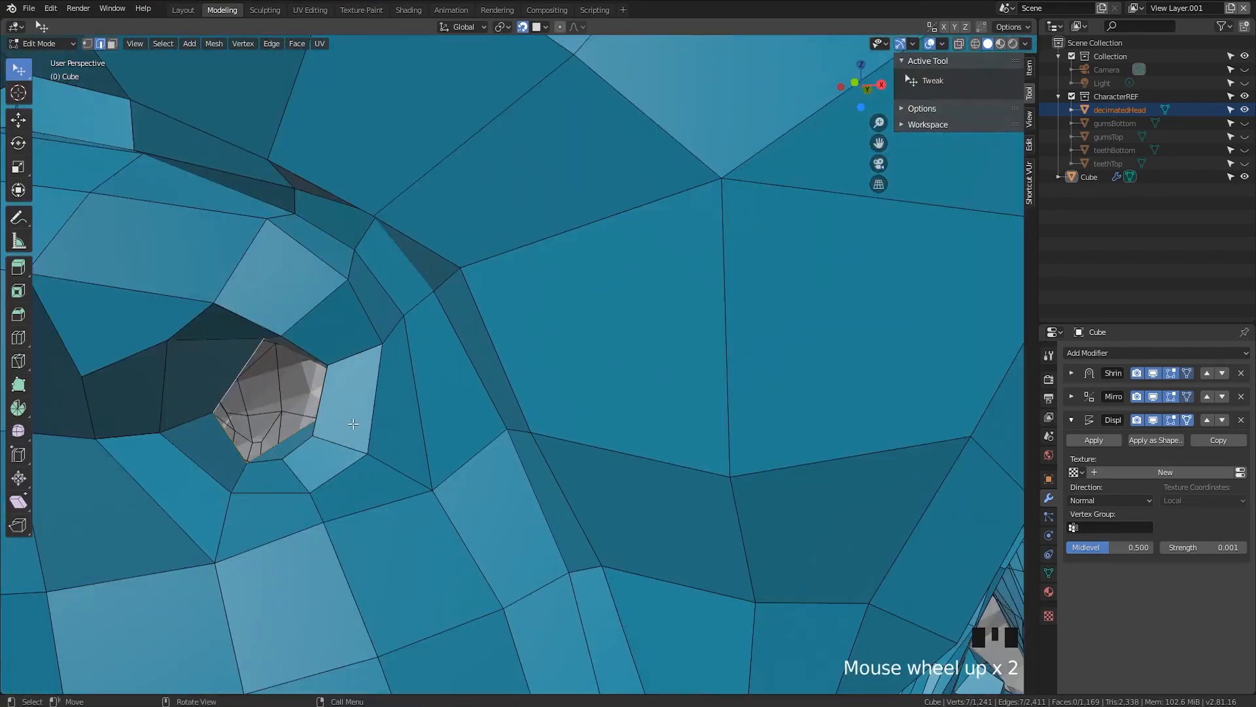
middle_click_drag(280, 402, 360, 382)
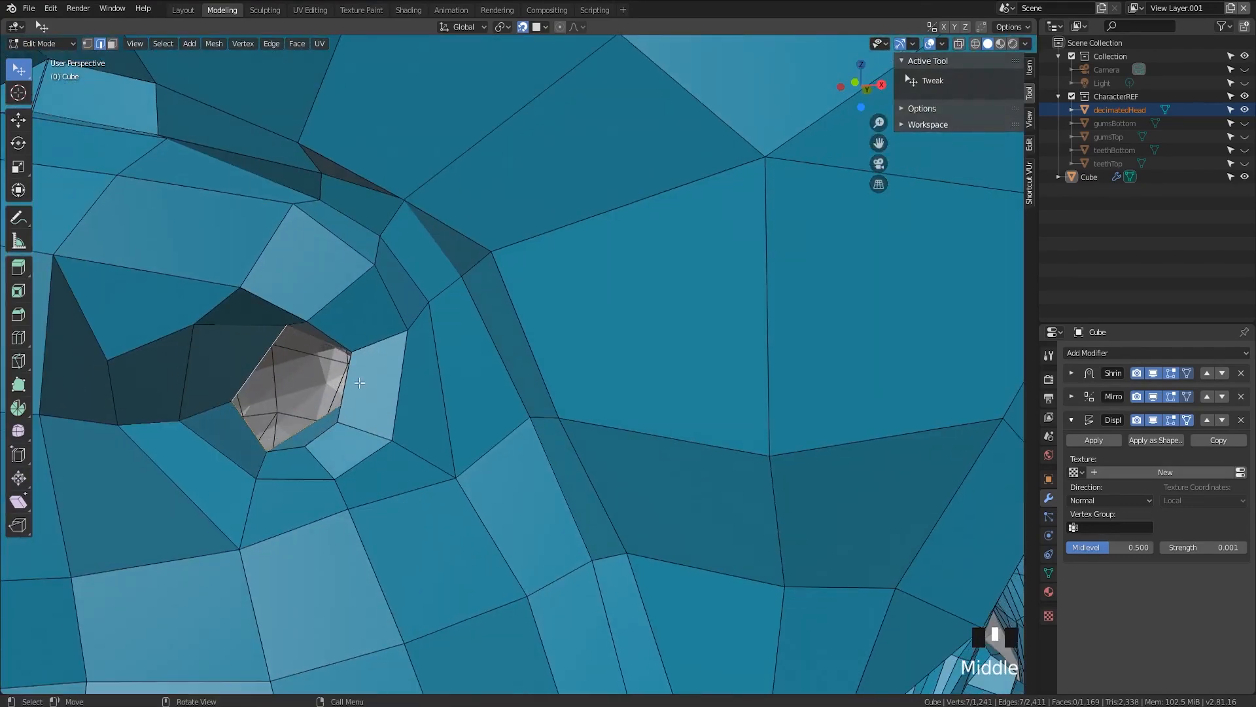
key("e")
right_click(294, 382)
key("s")
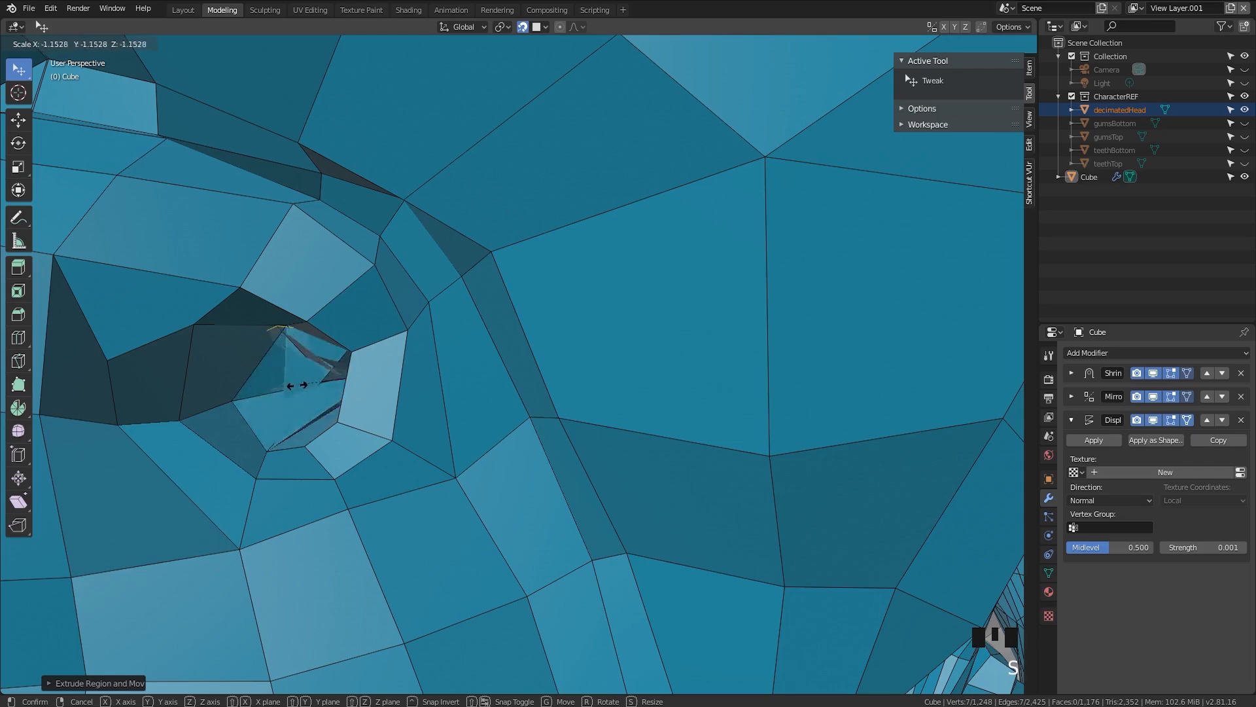
left_click(341, 389)
Move a vertex of the inner nostril ring, and select face loops at the nostril to examine the new faces
middle_click_drag(342, 389, 463, 415)
key("1")
mouse_move(513, 421)
left_mouse_down()
mouse_move(508, 411)
mouse_move(511, 422)
left_mouse_up()
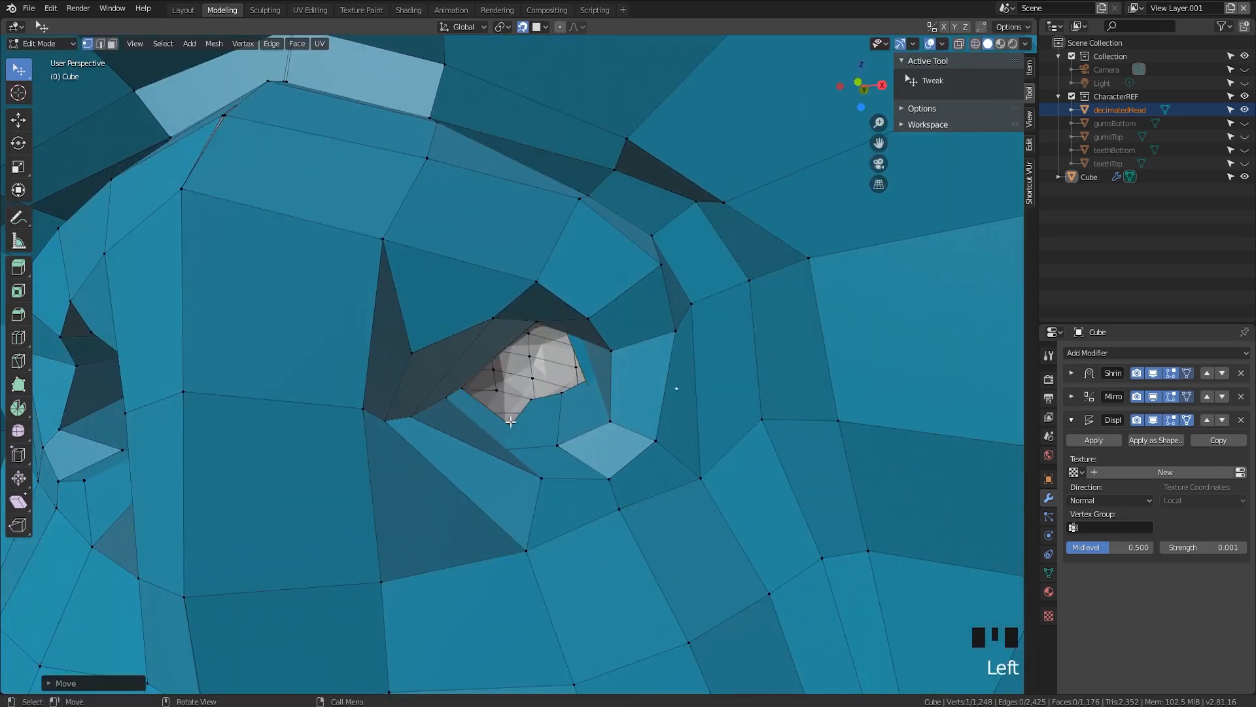
key("3")
left_click(549, 420, "alt")
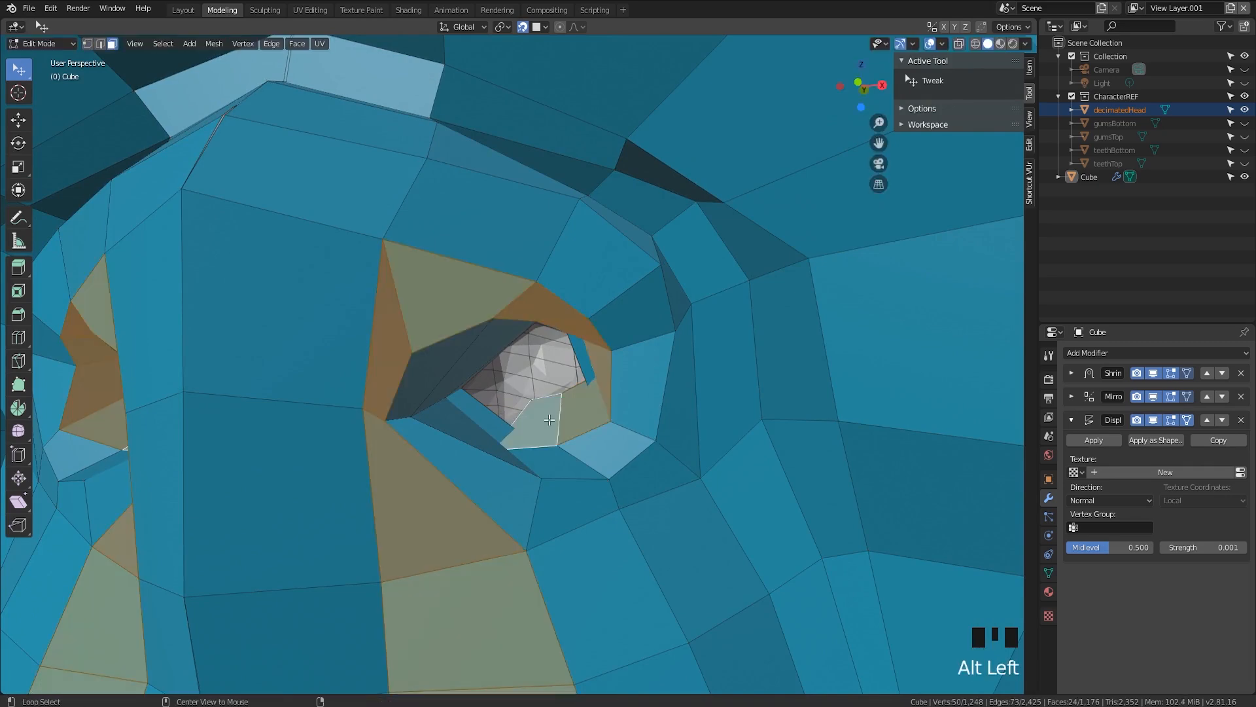
left_click(500, 424, "alt")
middle_click_drag(500, 423, 470, 465)
Undo the inner vertex move and the extrusion of the nostril's border loop
key("ctrl+z")
key("ctrl+z")
key("ctrl+z")
key("ctrl+z")
key("ctrl+z")
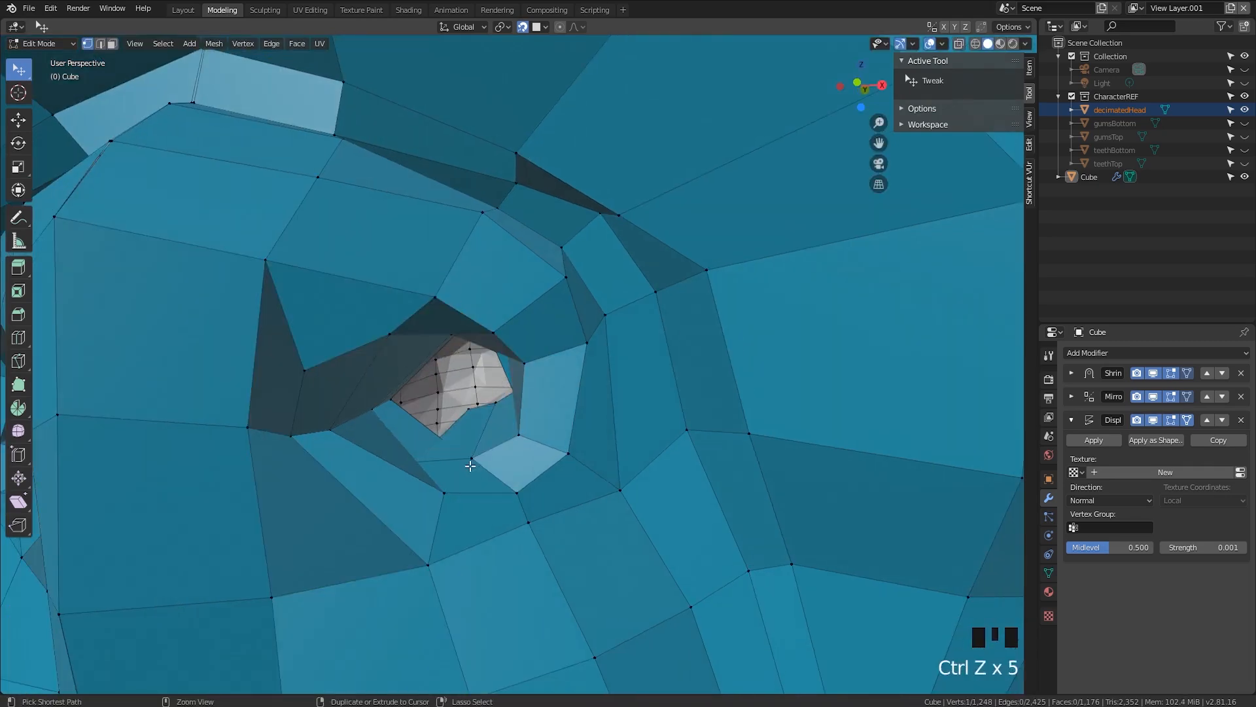
key("ctrl+z")
key("ctrl+z")
key("ctrl+z")
key("ctrl+z")
key("ctrl+z")
key("ctrl+z")
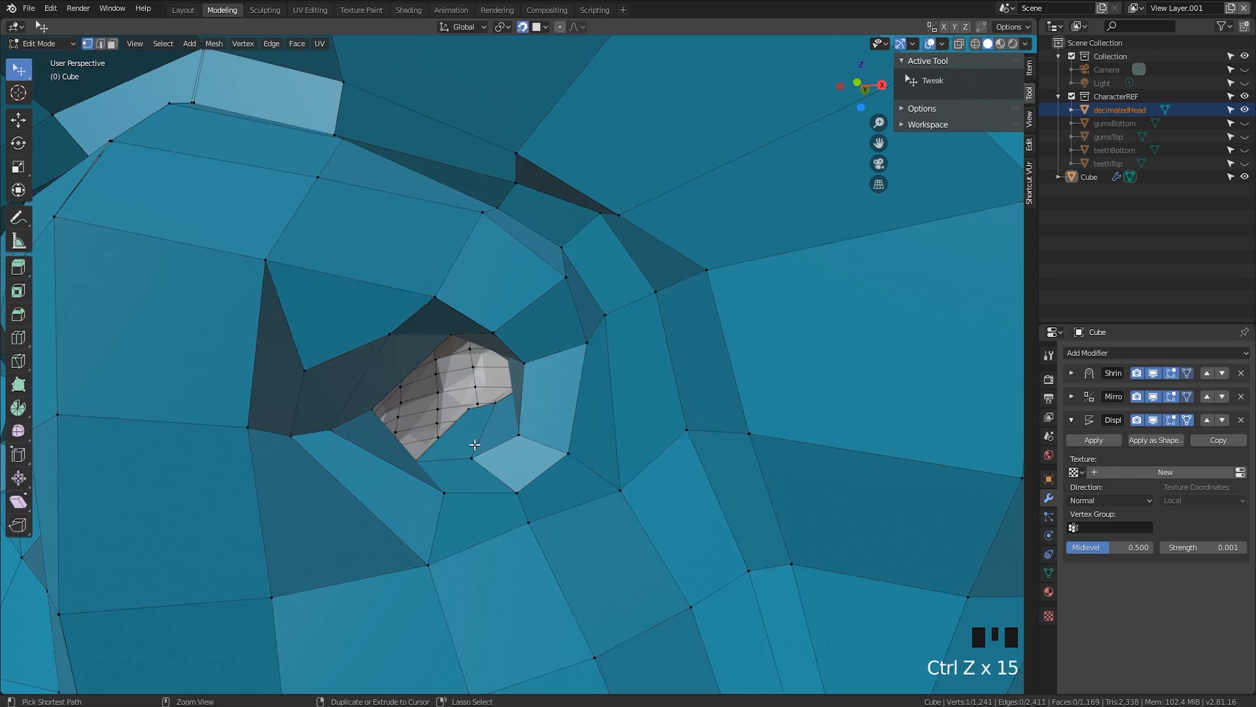
Extrude a vertex at the border of the nostril opening and select the face loops running into the nostril
key("e")
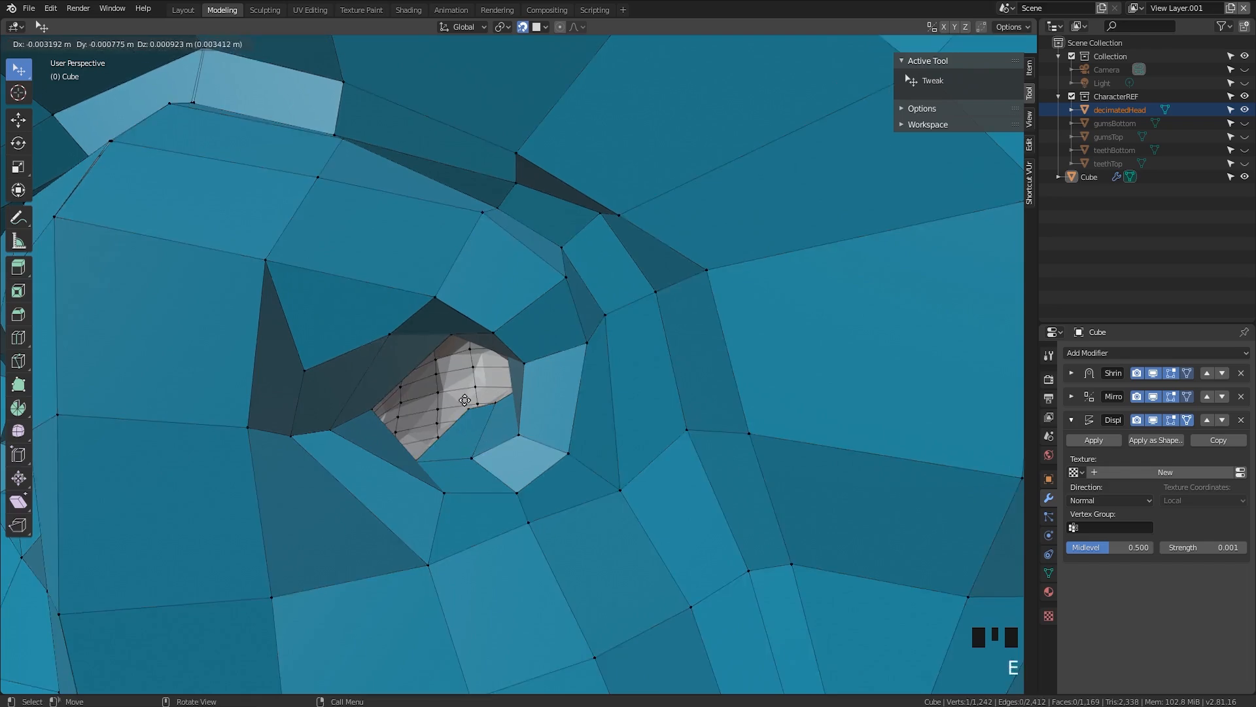
left_click(454, 426)
key("3")
left_click(451, 425, "alt")
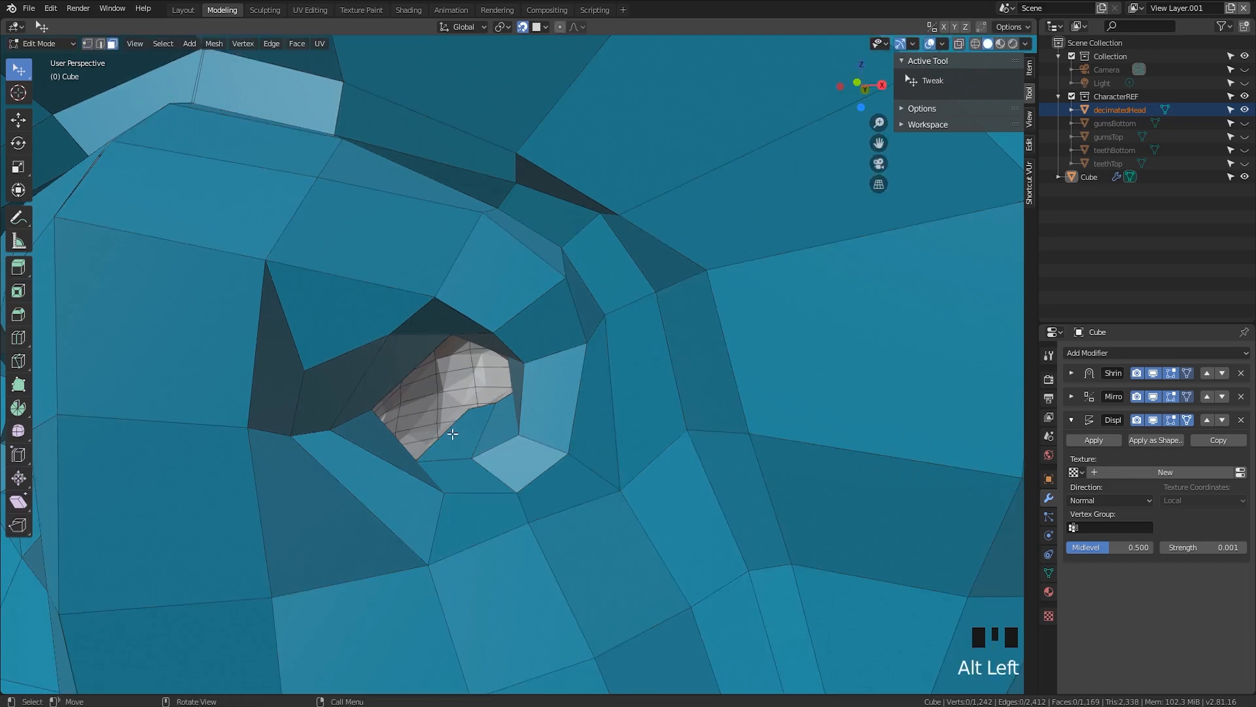
middle_click_drag(452, 433, 433, 438)
left_click(184, 496, "alt")
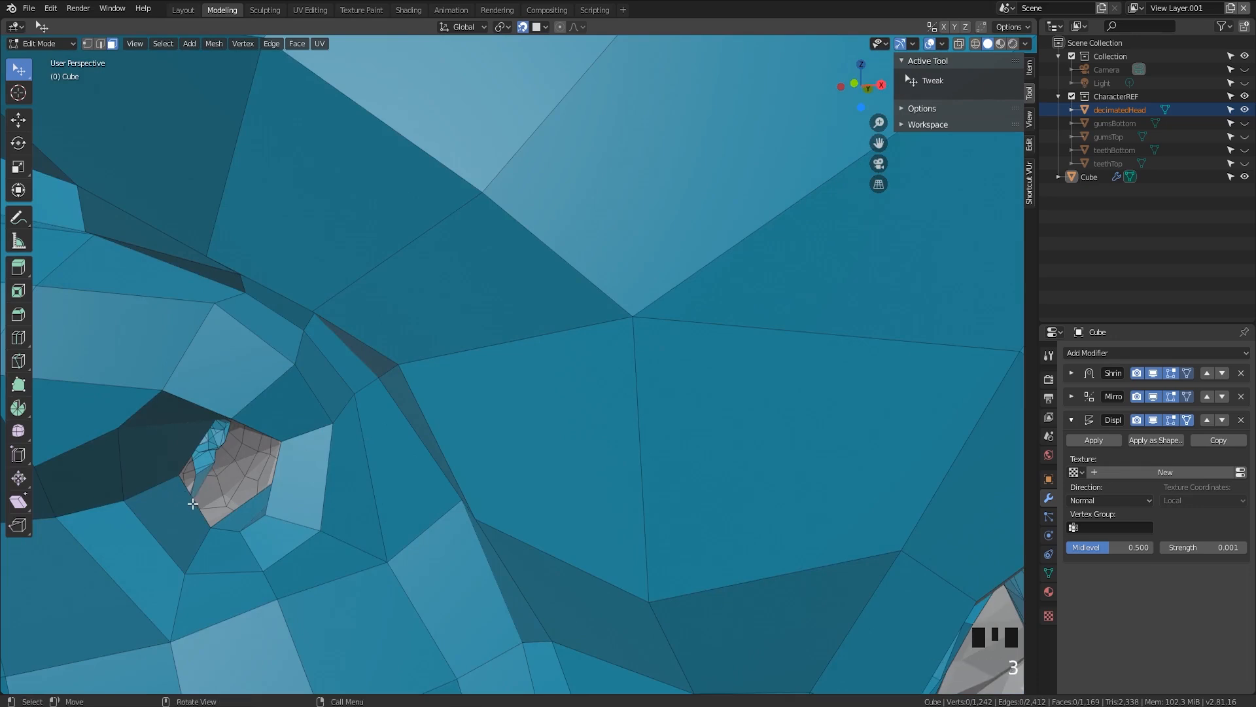
left_click(193, 504, "alt")
left_click(199, 505, "alt")
left_click(131, 420, "alt")
left_click(123, 462, "alt")
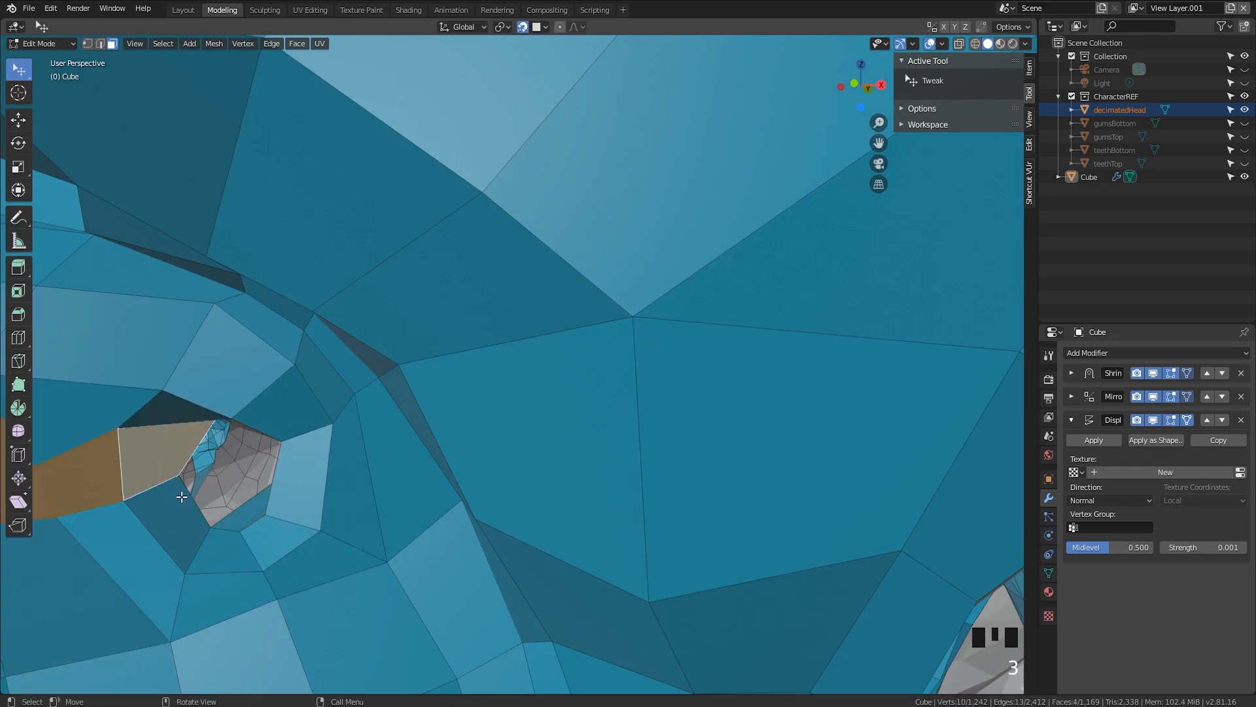
Select the nostril opening's border loop, grow the selection twice and hide all unselected geometry
key("2")
left_click(201, 506, "alt")
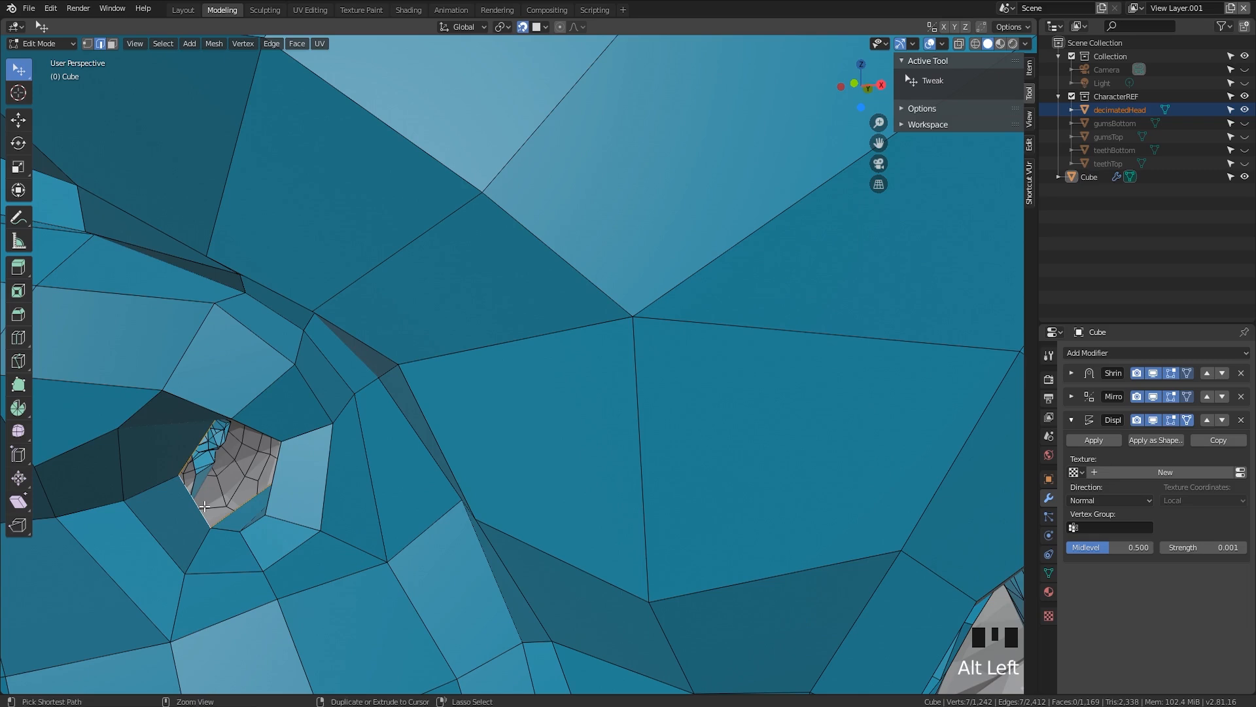
key("ctrl+KP_Add")
key("ctrl+KP_Add")
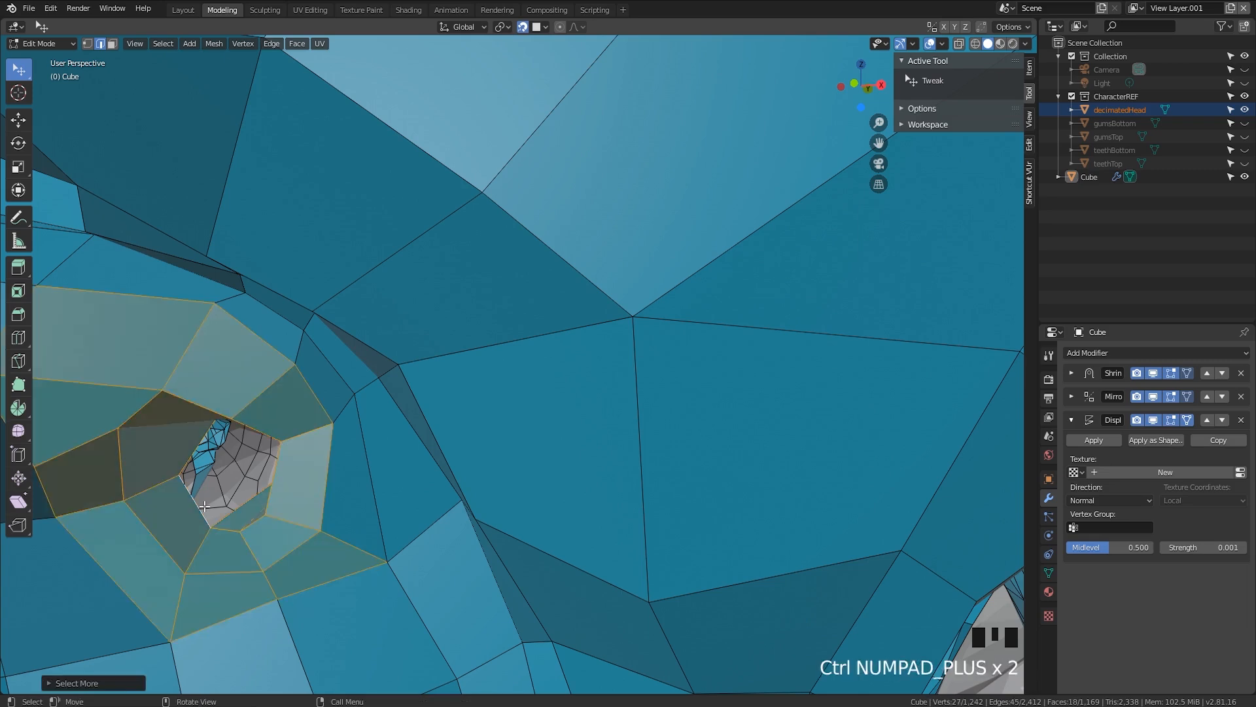
key("shift+h")
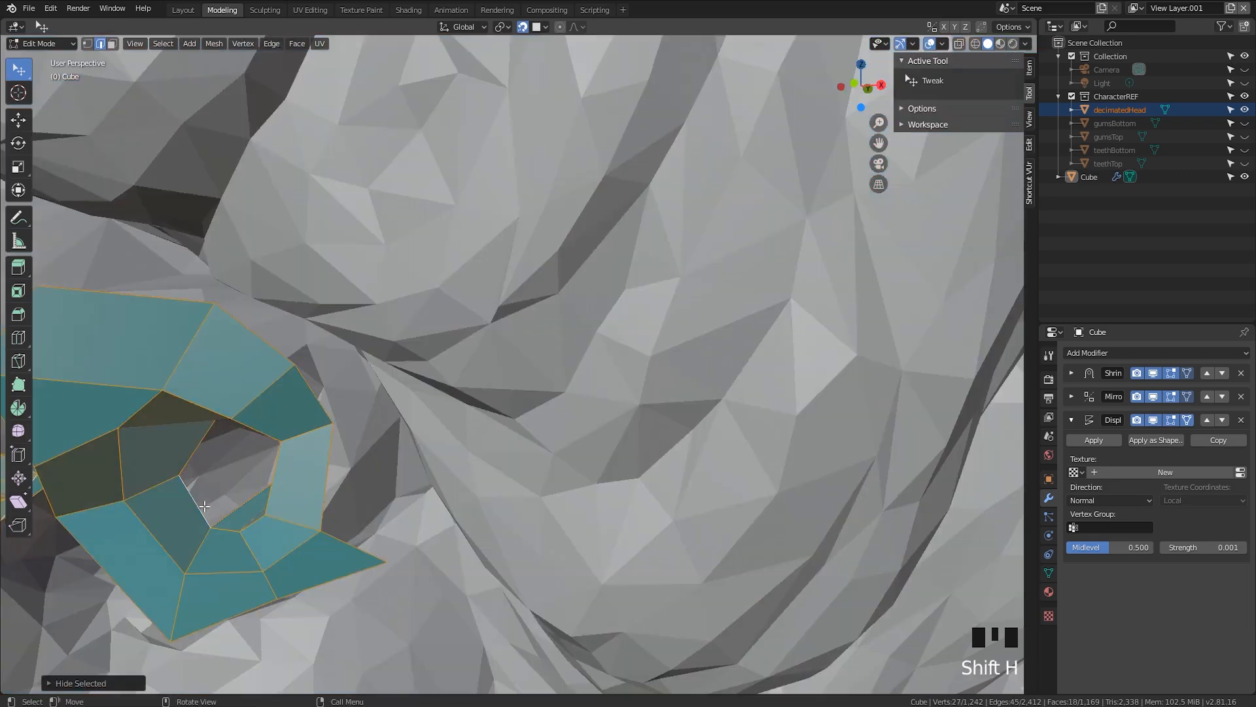
Close the nostril opening by filling a face from its border edge and another across the remaining hole
left_click(403, 440)
middle_click_drag(378, 480, 411, 480)
middle_click_drag(496, 520, 285, 429)
left_click(286, 433)
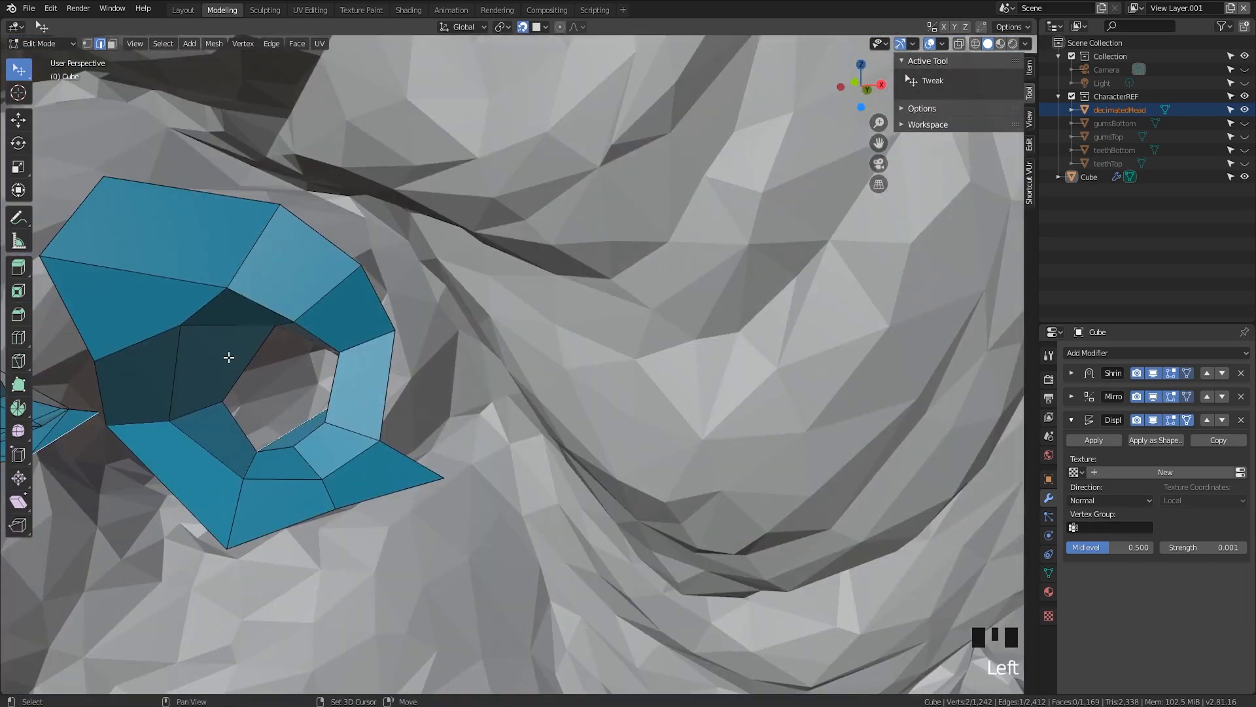
key("f")
middle_click_drag(257, 366, 479, 334)
middle_click_drag(710, 202, 632, 265, "shift")
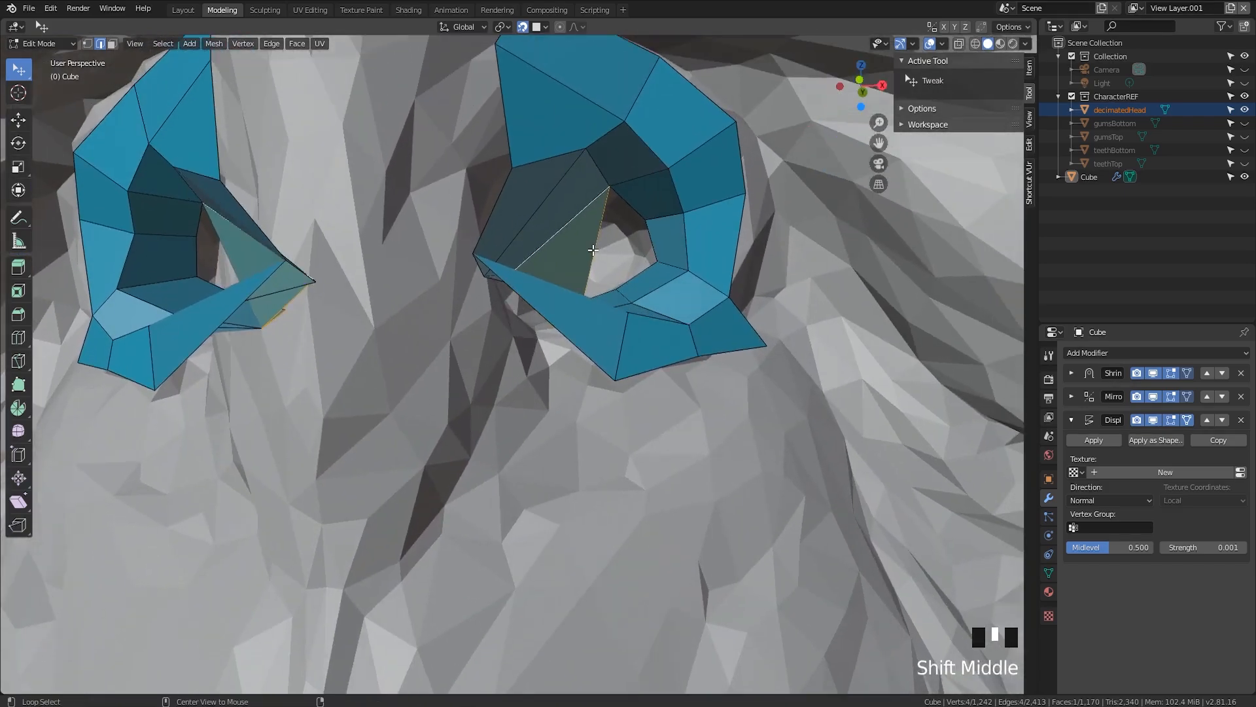
left_click(601, 265, "alt")
key("f")
left_click(620, 242)
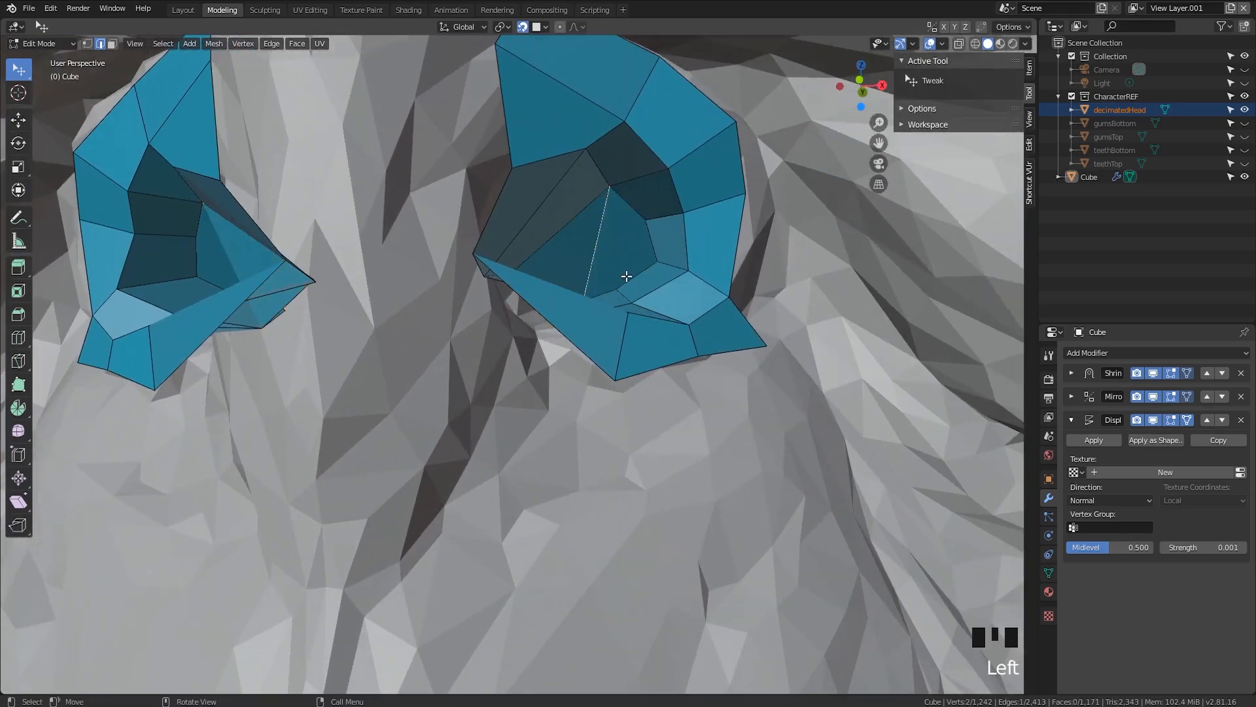
Connect two opposite vertices of the larger fill face inside the nostril to split it with an edge
middle_click_drag(626, 276, 654, 189)
middle_click_drag(739, 177, 721, 259)
key("1")
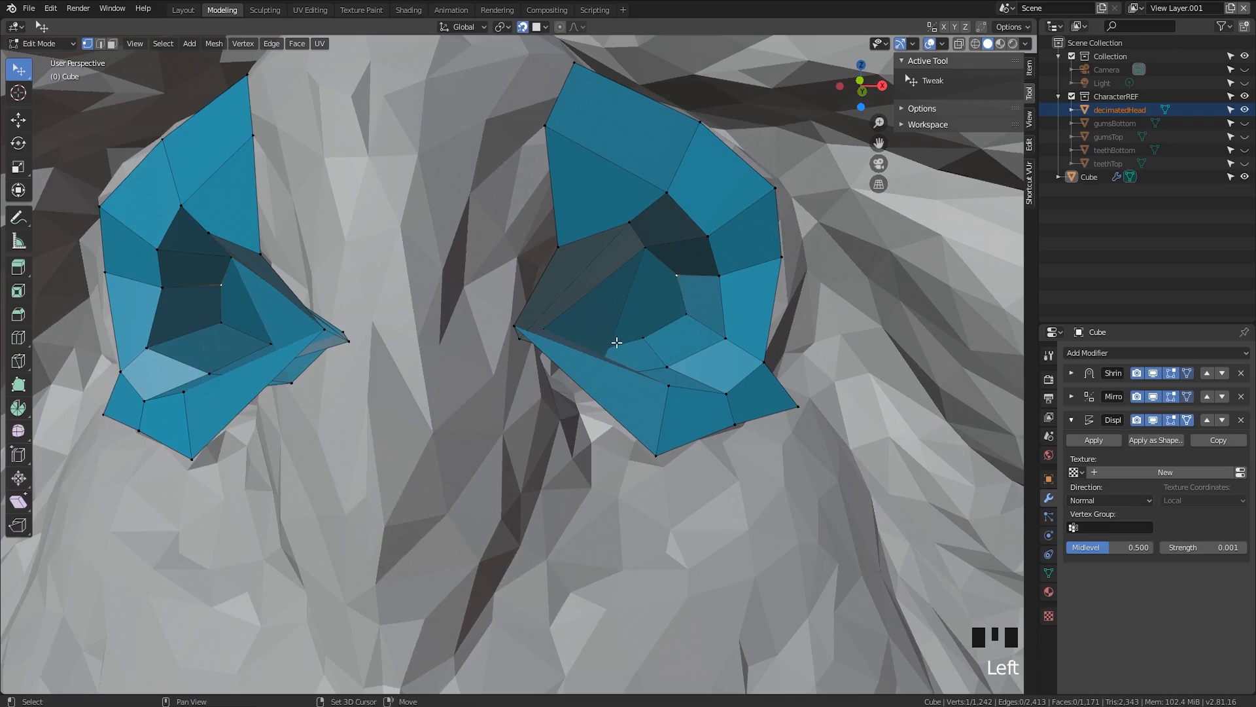
key("f")
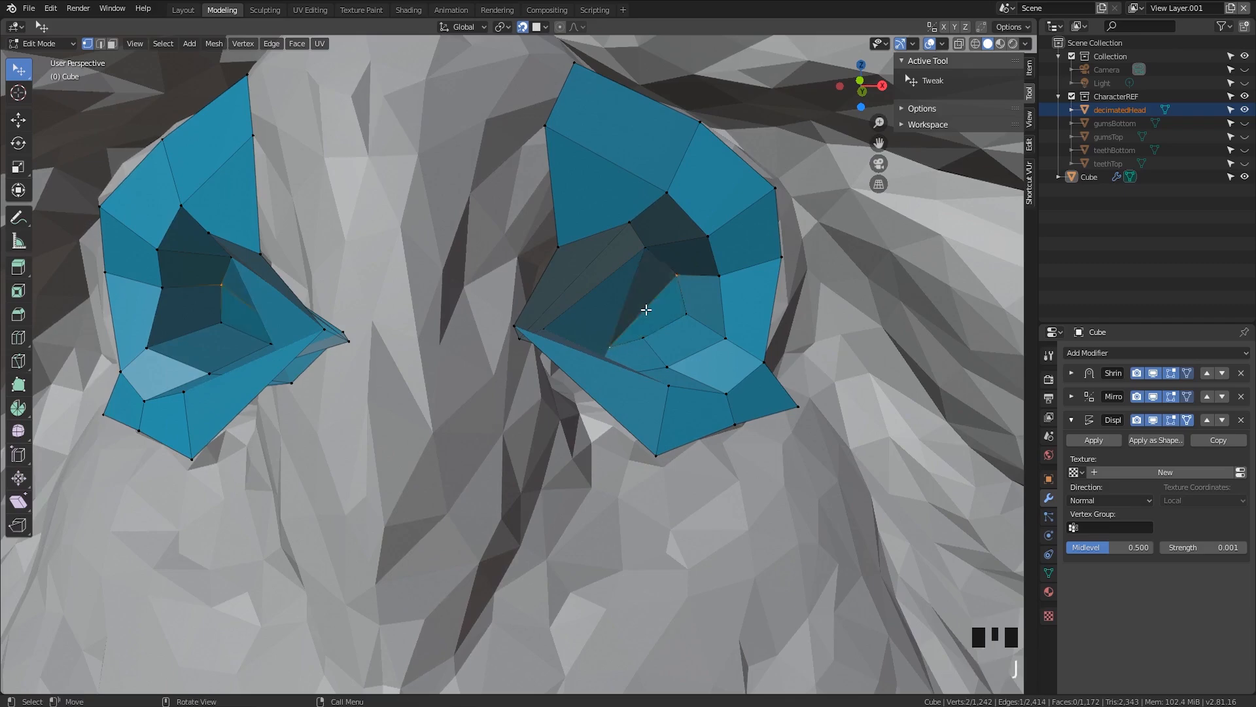
Reposition the vertices inside the closed nostril to shape its inner cavity
middle_click_drag(643, 316, 632, 314)
left_click_drag(492, 372, 464, 369)
middle_click_drag(464, 369, 457, 397)
left_click_drag(360, 529, 372, 510)
left_click_drag(314, 473, 395, 509)
left_click(396, 510)
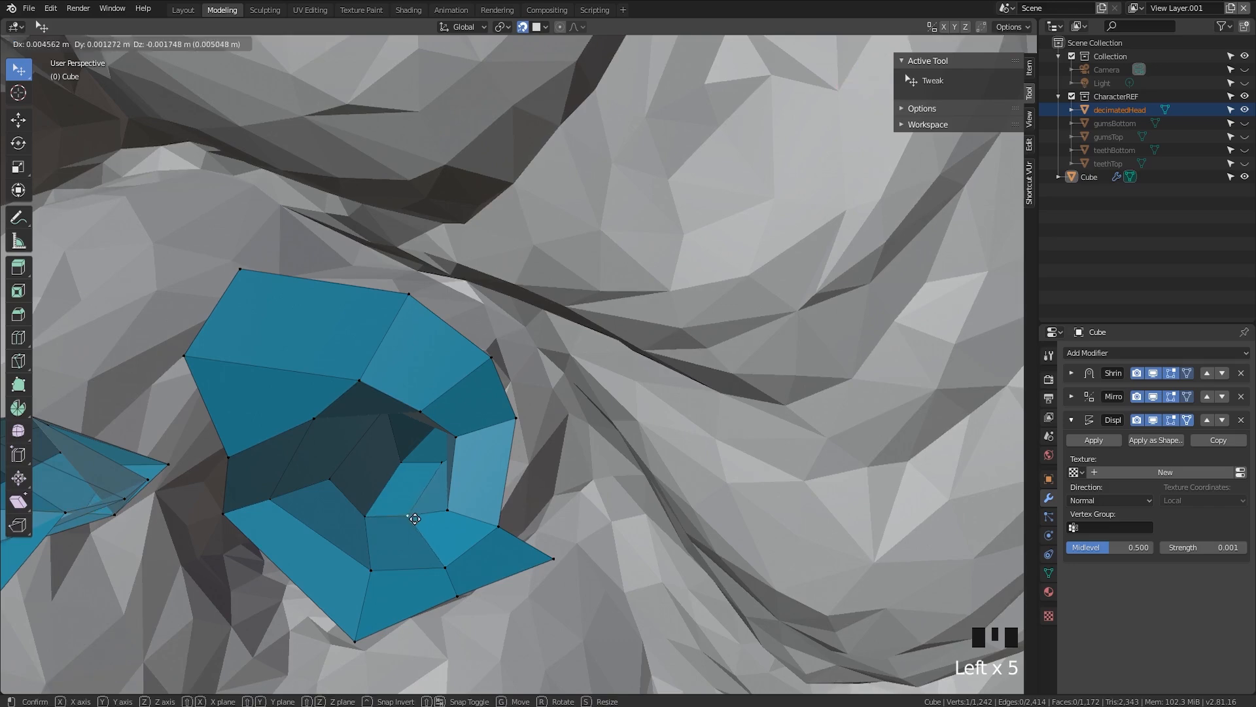
Reveal the hidden geometry of the head mesh and clear the selection
scroll(396, 509, "down", 4)
middle_click_drag(425, 458, 473, 407)
key("alt+h")
left_click(142, 271)
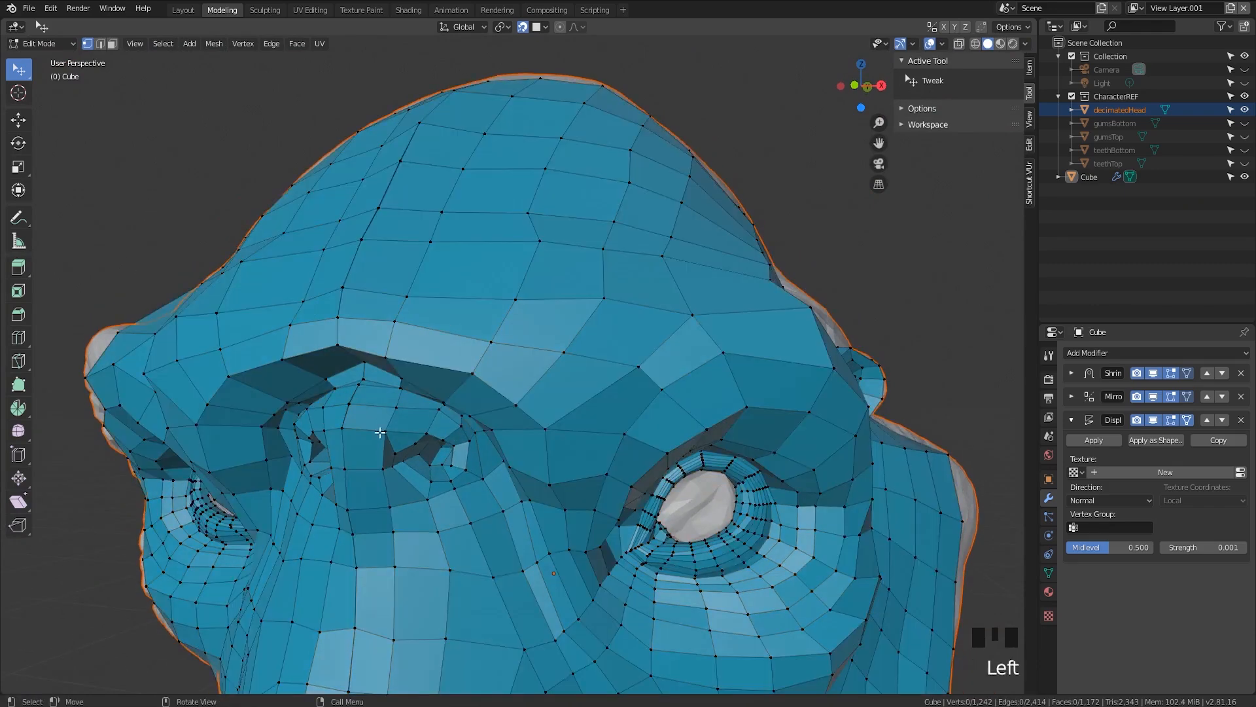
Cut a new edge loop from the nose's centre line into the nostril and slide it into place
scroll(382, 432, "down", 1)
middle_click_drag(381, 433, 313, 416)
scroll(356, 462, "up", 2)
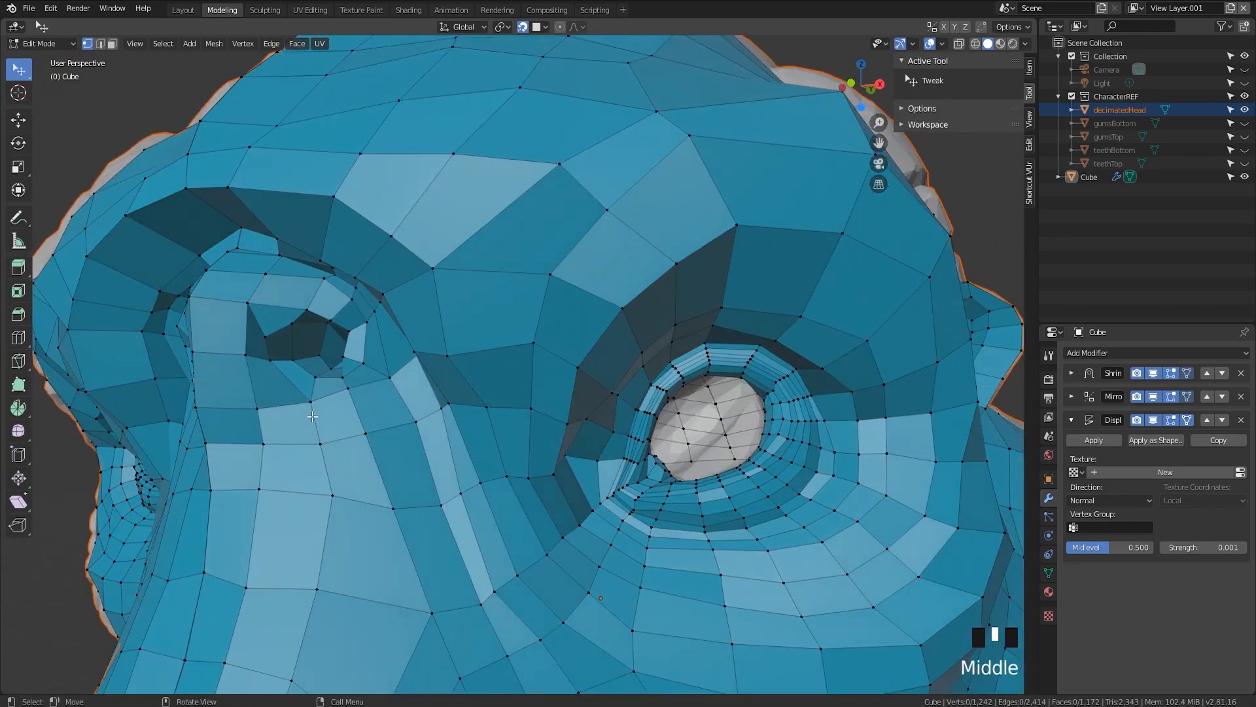
key("ctrl+r")
left_click(283, 374)
left_click_drag(283, 377, 278, 386)
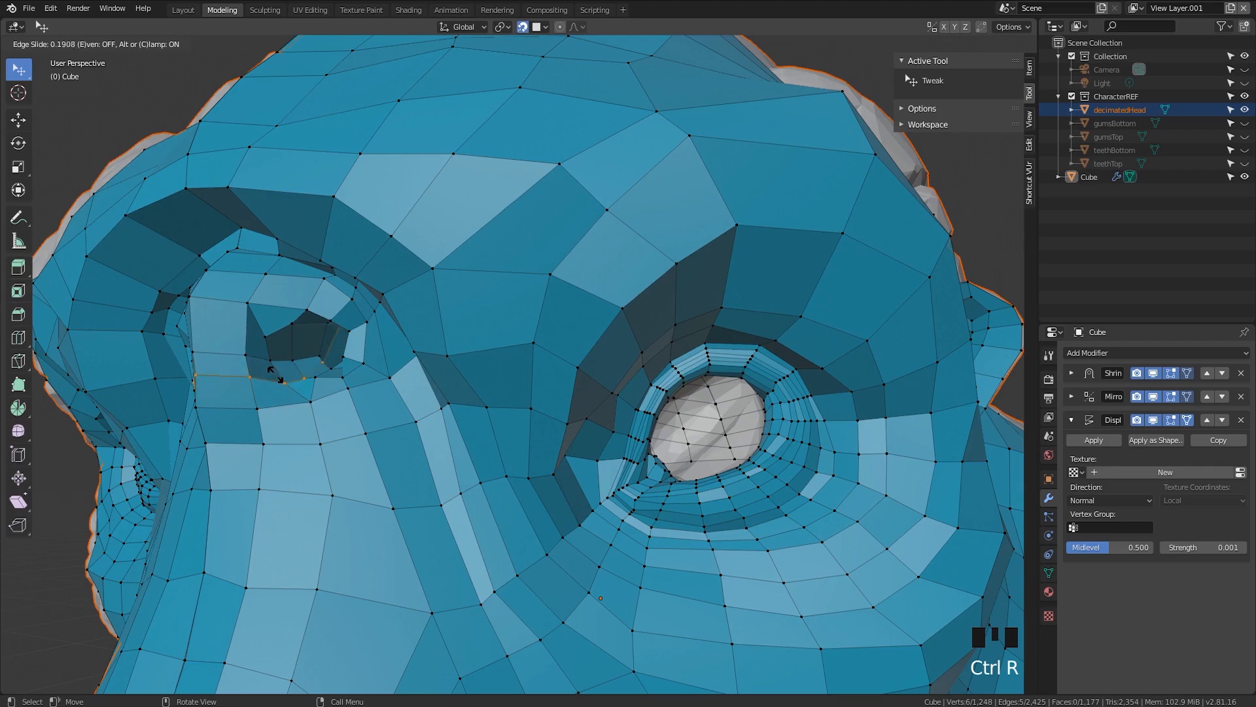
left_click(278, 376)
Slide the new loop's edges between the nostrils, and slide the neighbouring edge to even the spacing
middle_click_drag(278, 377, 194, 365)
left_click(207, 371)
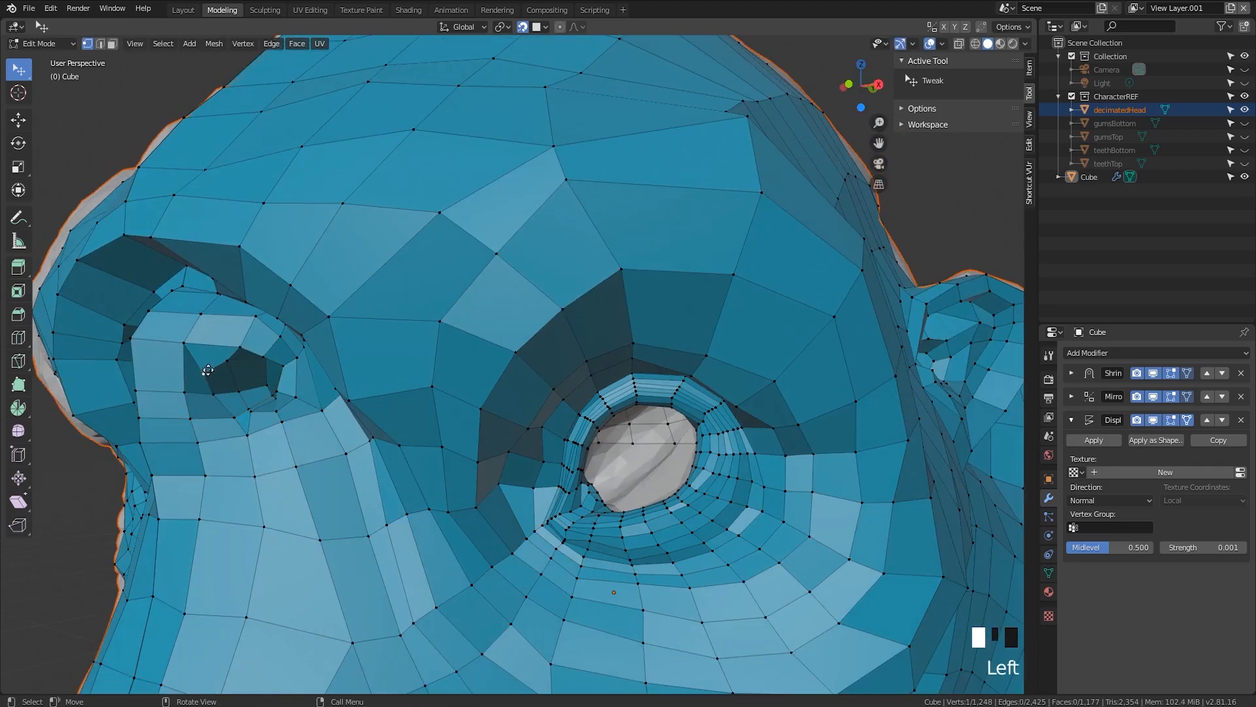
key("2")
left_click(169, 391, "shift")
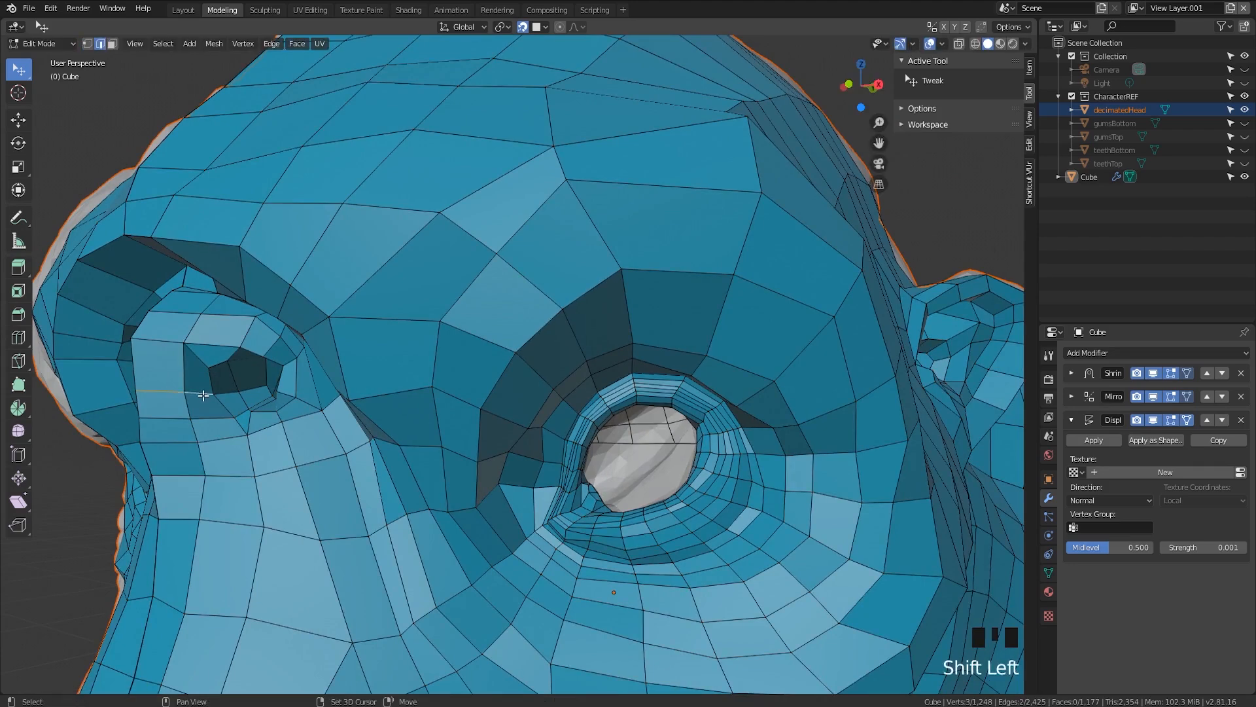
key("g")
key("g")
left_click(170, 427)
left_click(174, 417)
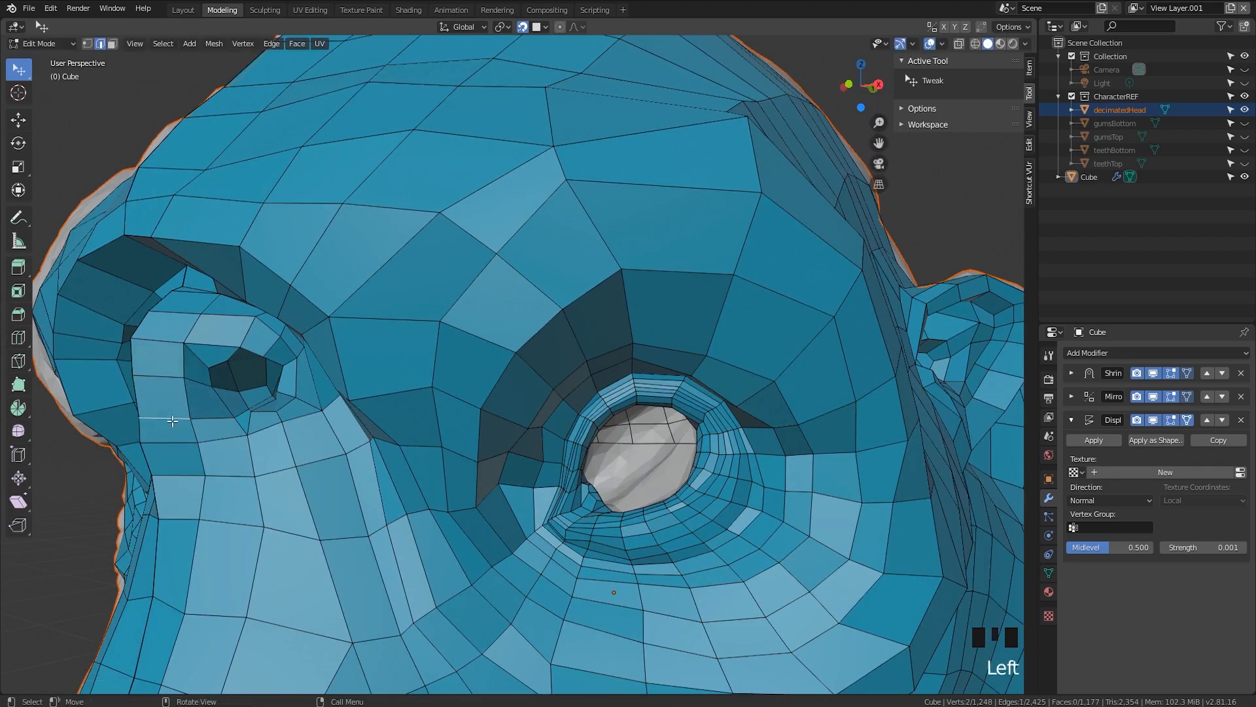
key("g")
key("g")
left_click(183, 418)
Add an edge loop encircling the nostril area and running along the sides of the nose, sliding it slightly
middle_click_drag(236, 375, 448, 329)
scroll(448, 328, "up", 2)
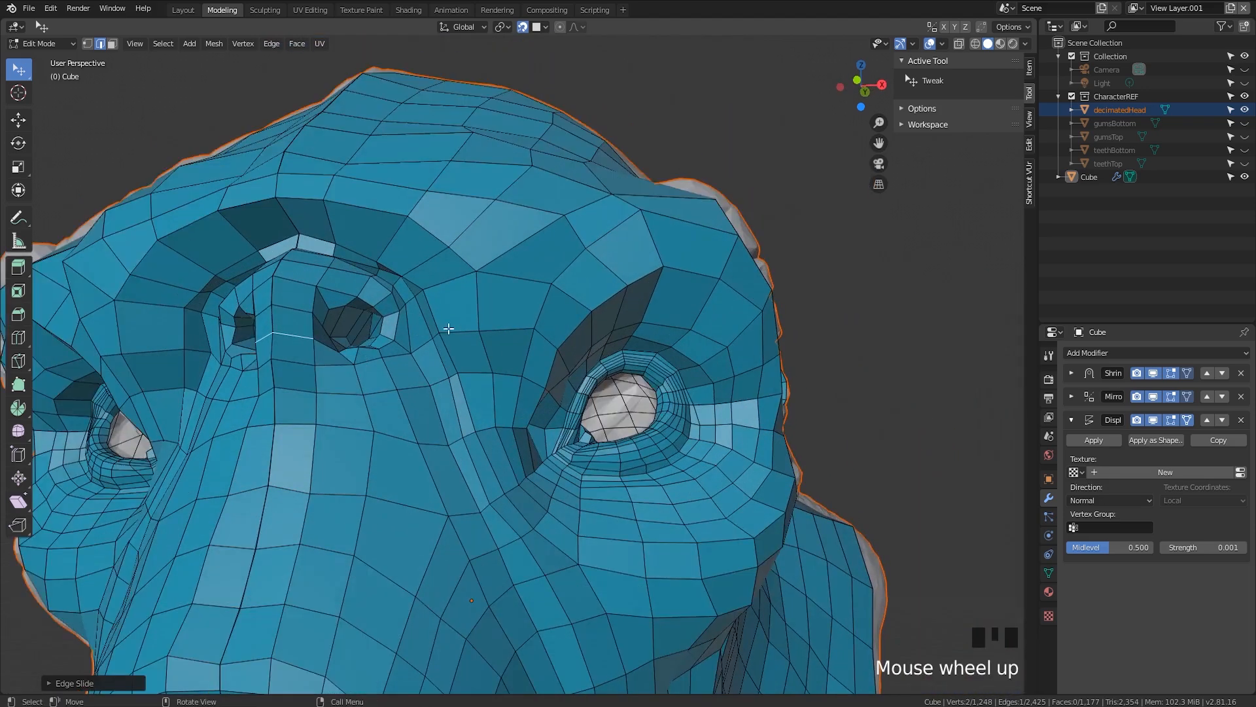
key("ctrl+r")
left_click(439, 282)
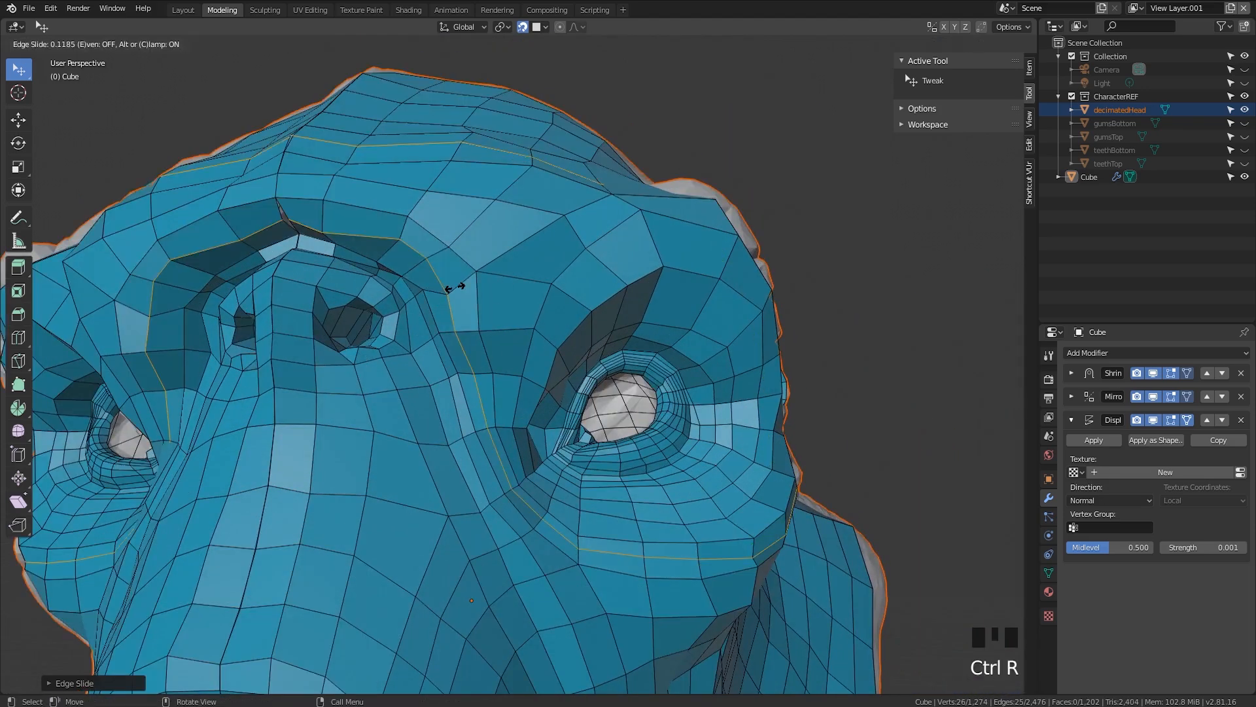
left_click(447, 286)
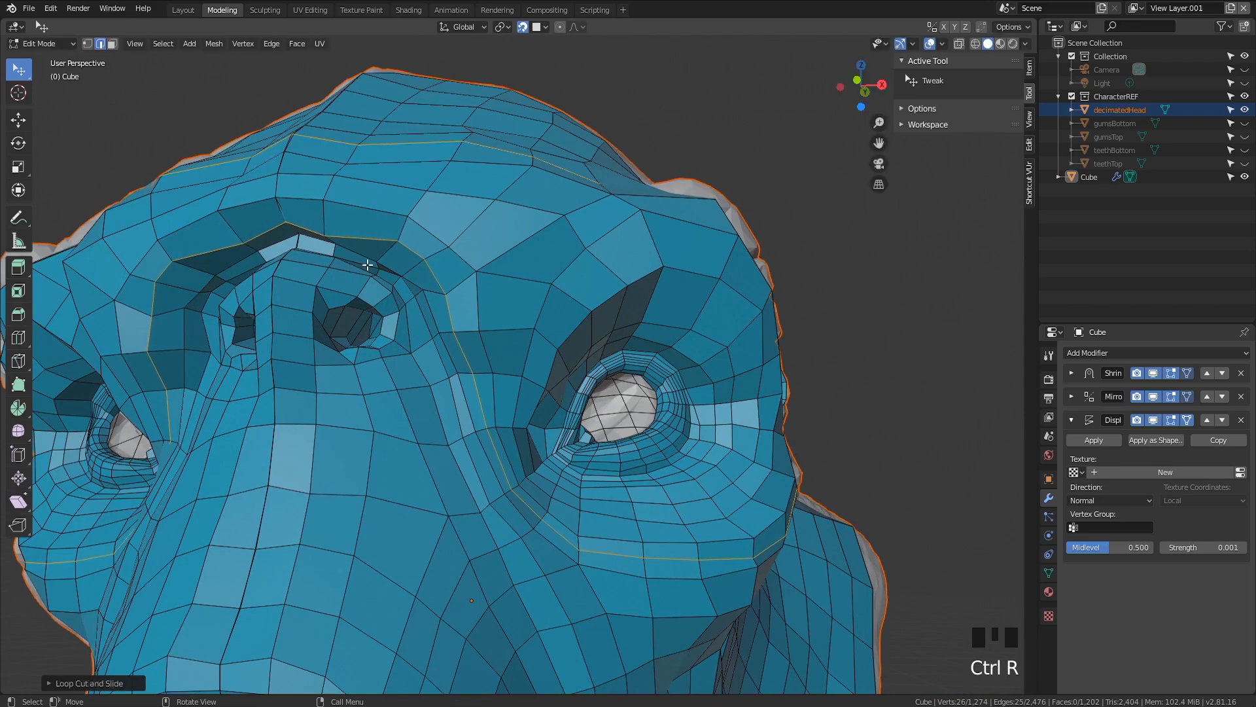
Move vertices at and beside the head's centre line near the nostrils to even out the faces around the new loop
key("1")
left_click_drag(321, 201, 333, 191)
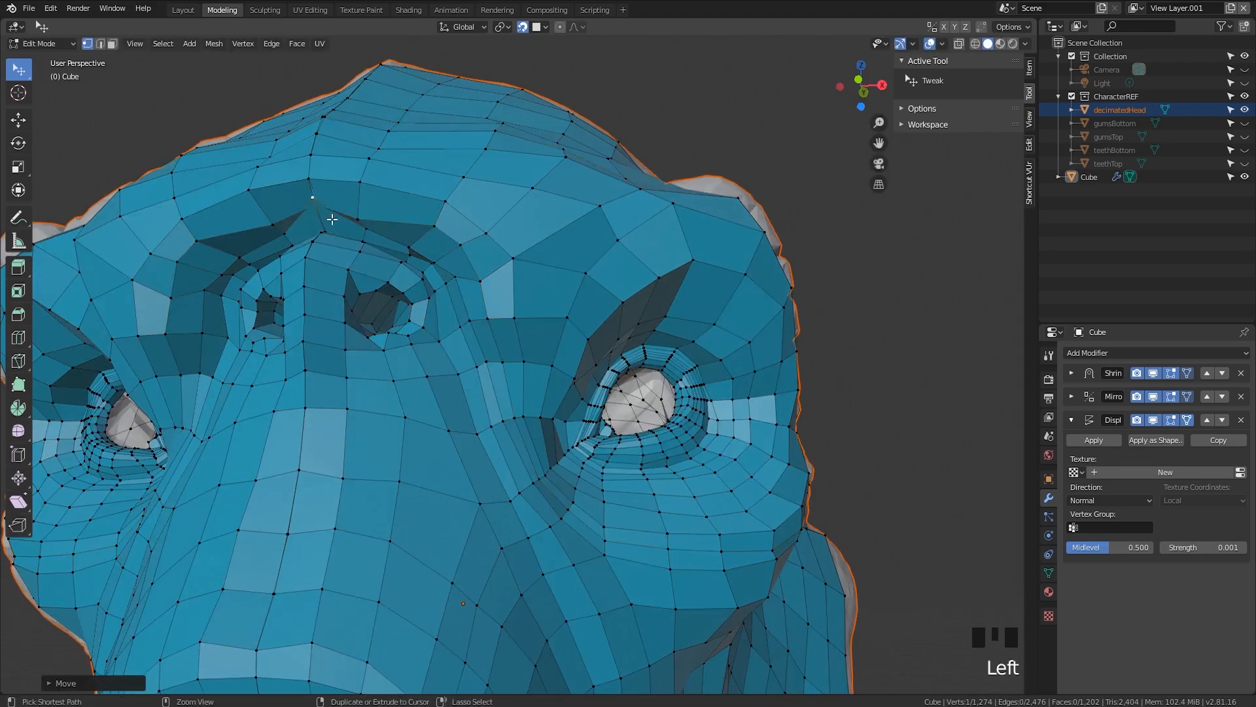
middle_click_drag(332, 191, 434, 314)
scroll(434, 265, "up", 2)
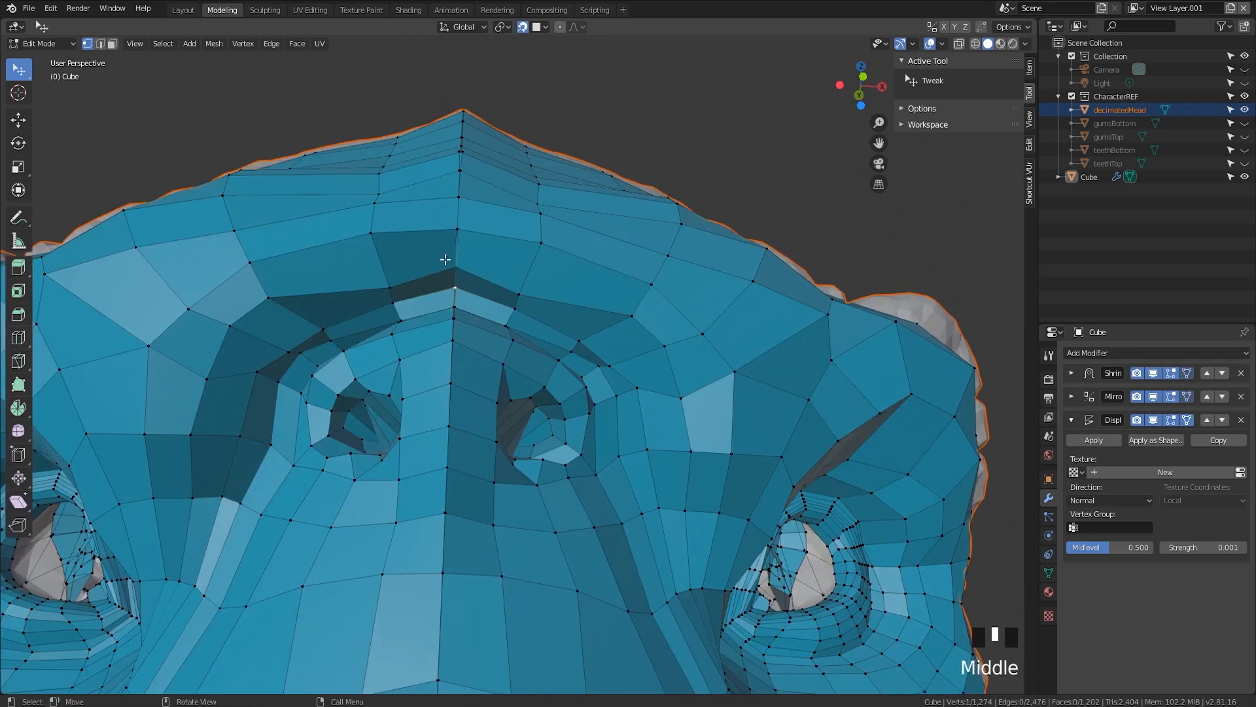
mouse_move(455, 286)
left_mouse_down()
mouse_move(475, 269)
mouse_move(457, 262)
mouse_move(457, 229)
mouse_move(457, 263)
left_mouse_up()
key("2")
key("1")
left_click_drag(538, 280, 536, 276)
scroll(589, 317, "down", 1)
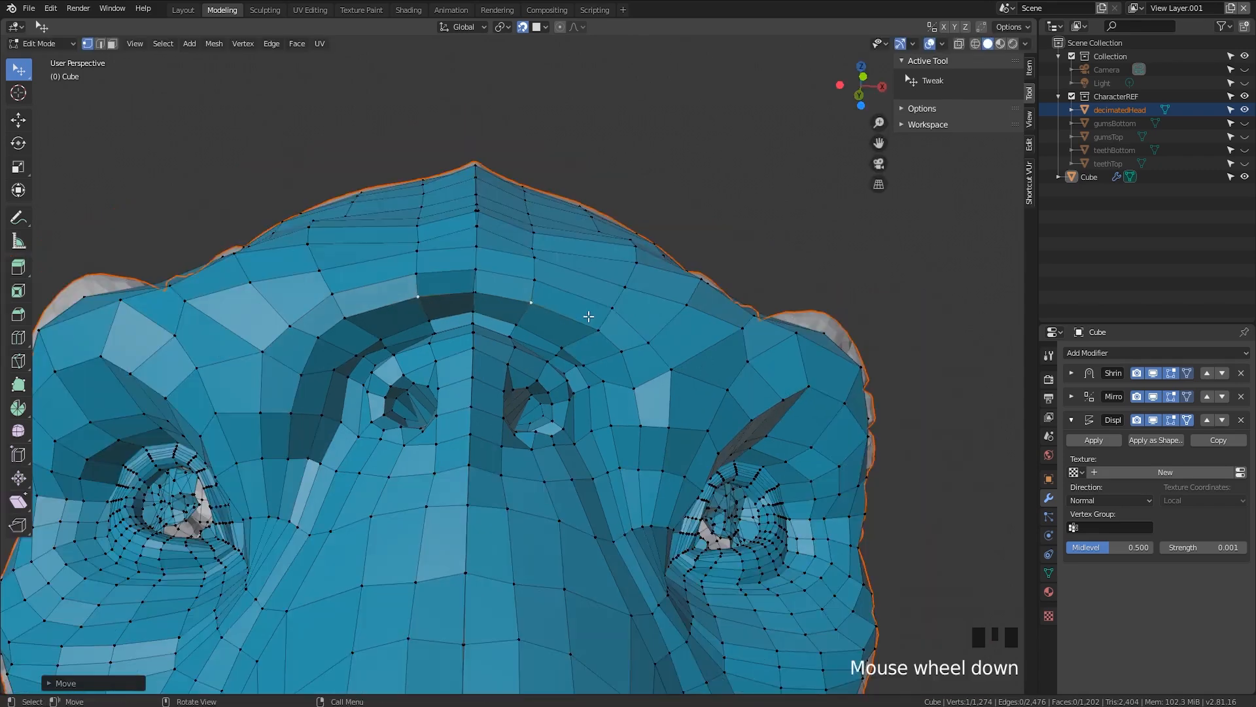
left_click_drag(603, 327, 595, 325)
Edge-slide the two connected edges that cross the new loop beside the nostril area
key("2")
left_click(590, 328)
left_click(590, 336, "shift")
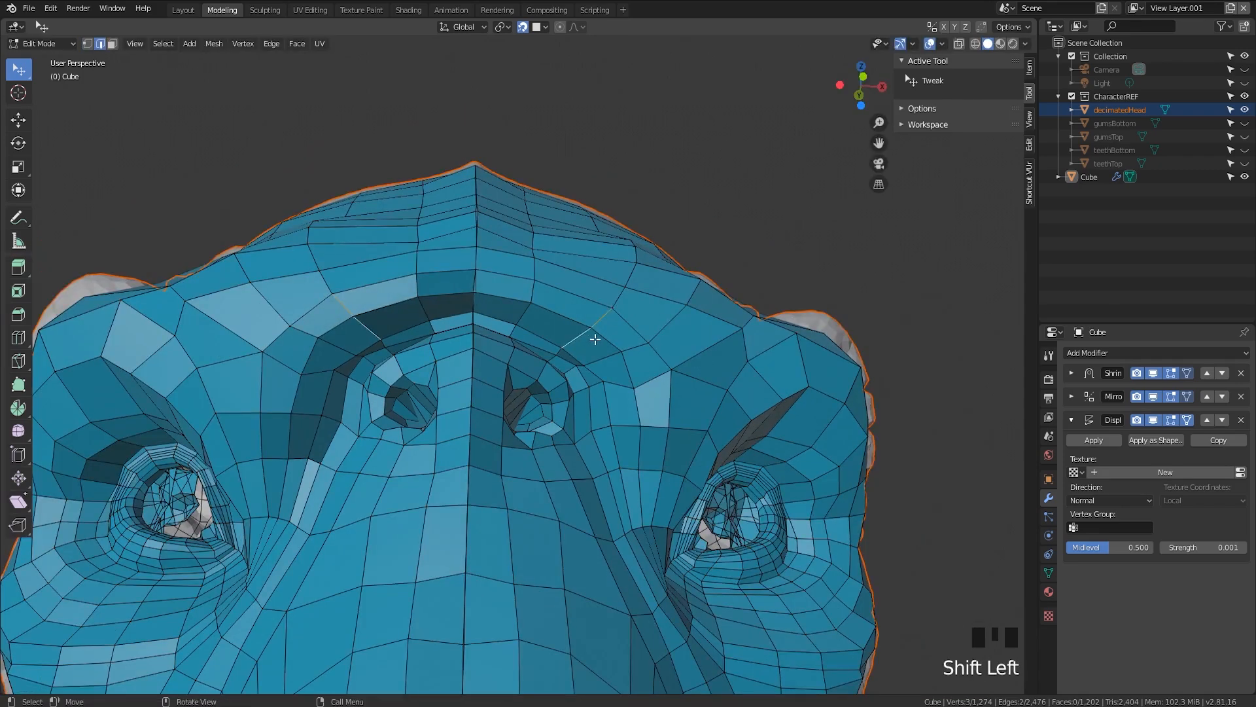
key("g")
key("g")
left_click(586, 335)
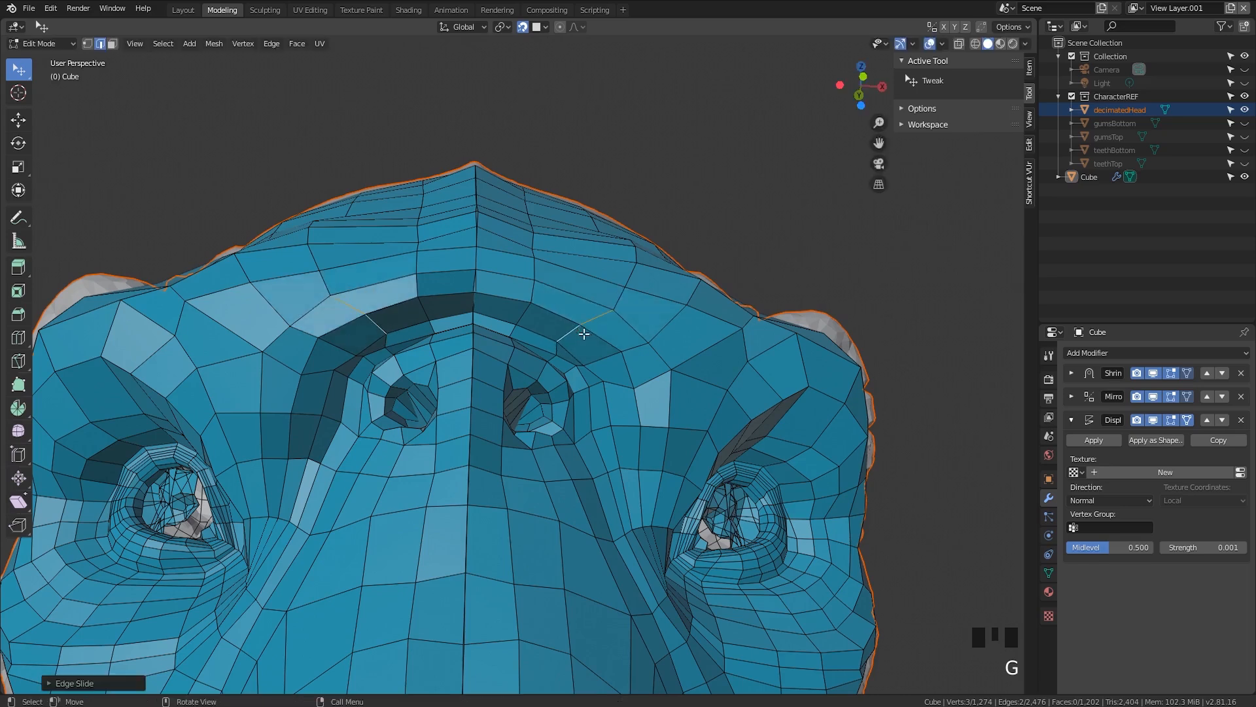
key("1")
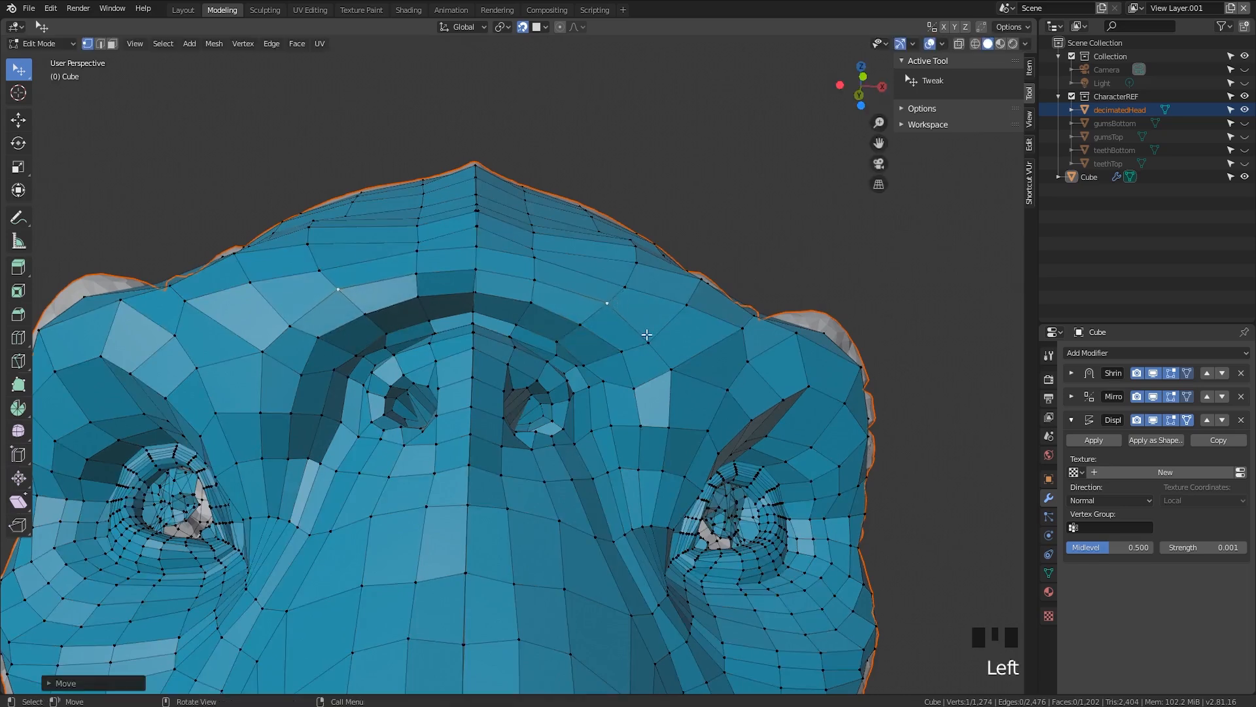